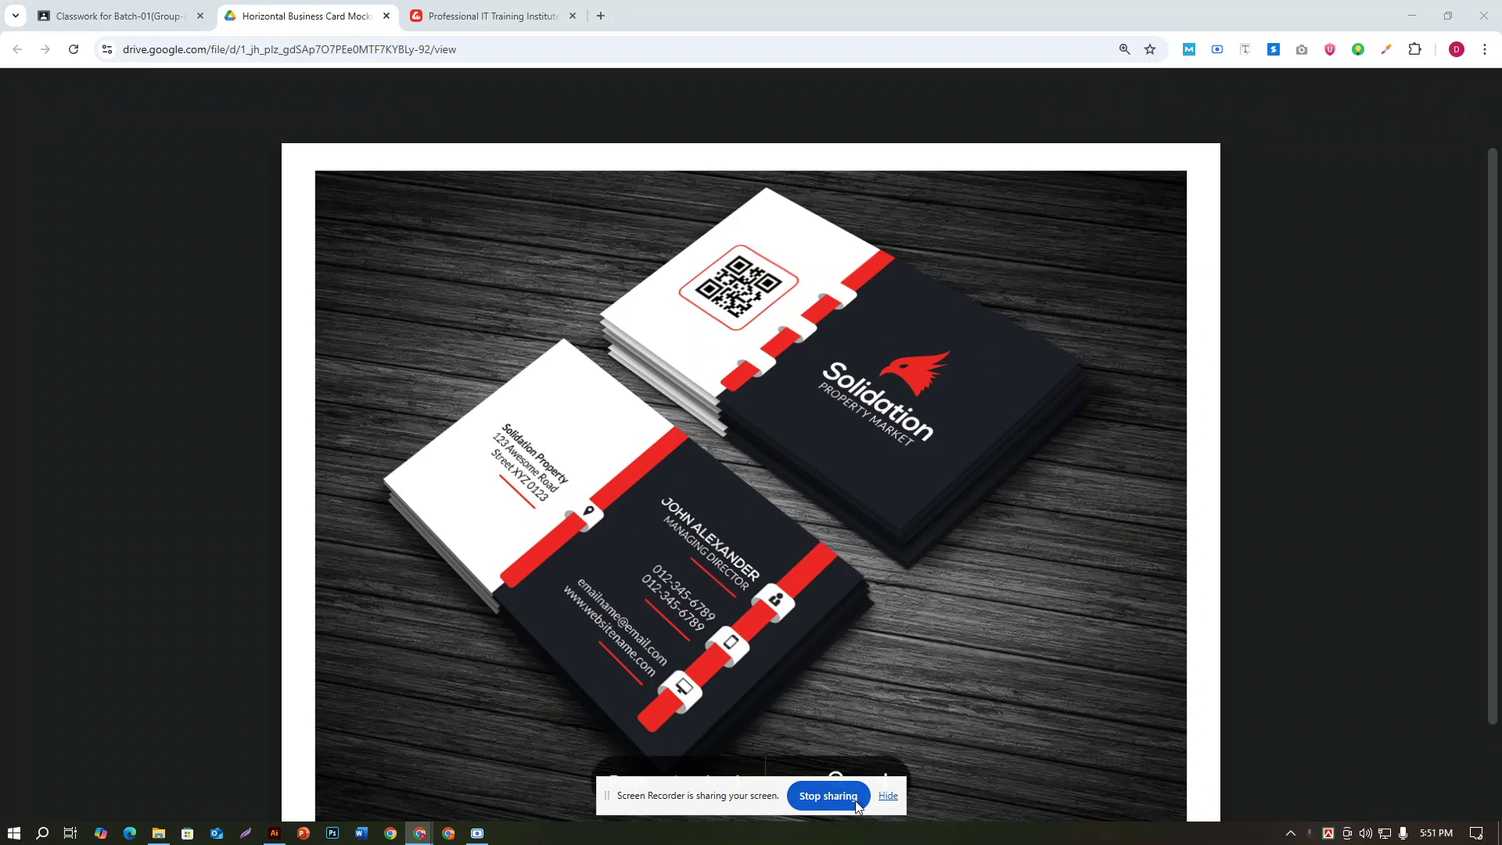
Step: Hide the screen-sharing banner and bring the SteadFast card design in Illustrator to the front
left_click(891, 798)
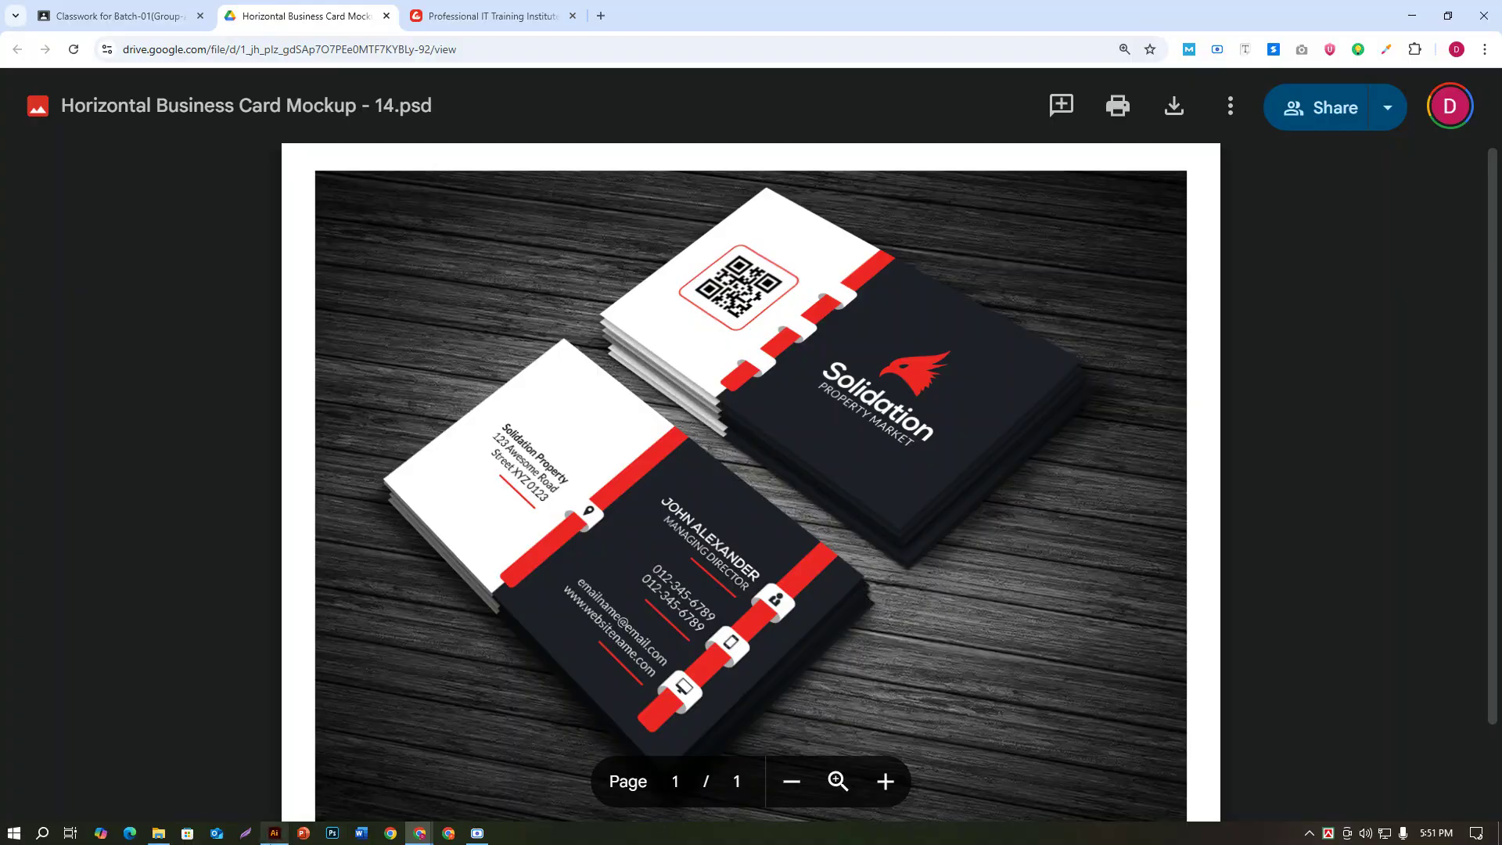
left_click(273, 832)
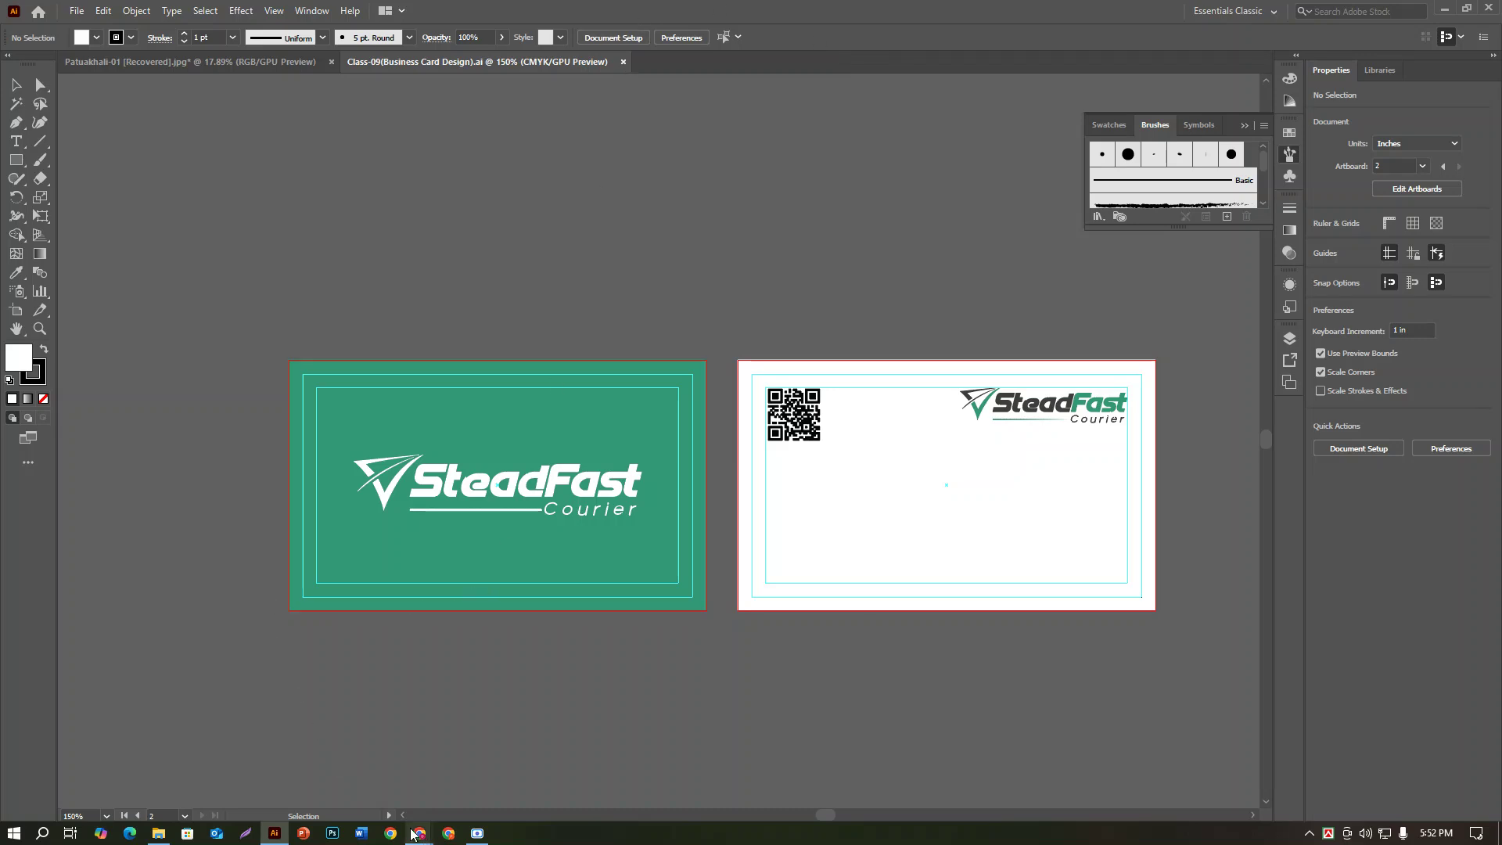
Step: Download Horizontal Business Card Mockup - 14.psd from the Drive preview, then return to Illustrator
mouse_move(414, 835)
left_click(329, 771)
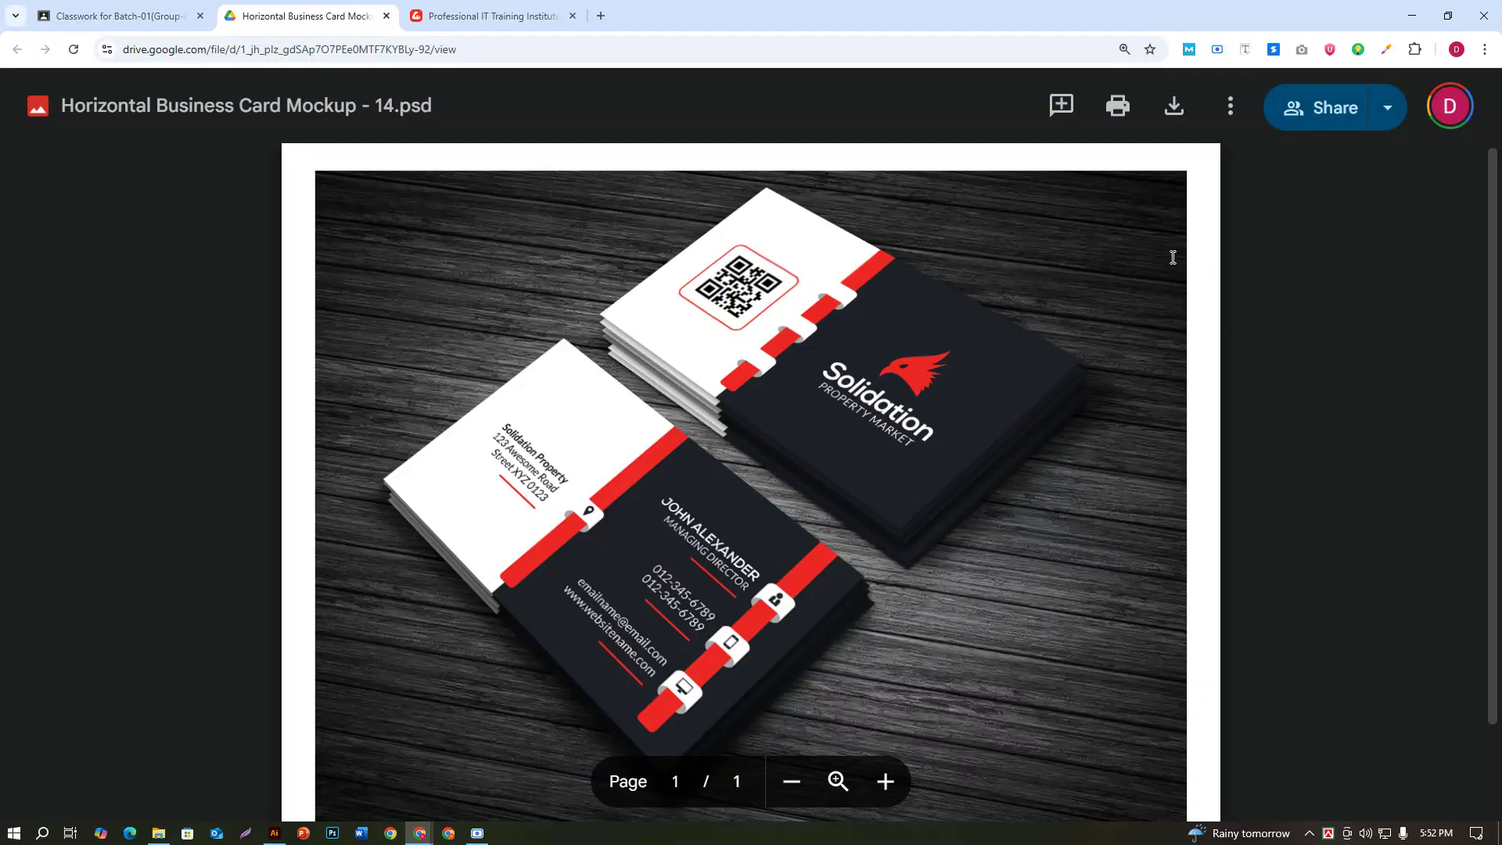
left_click(1161, 111)
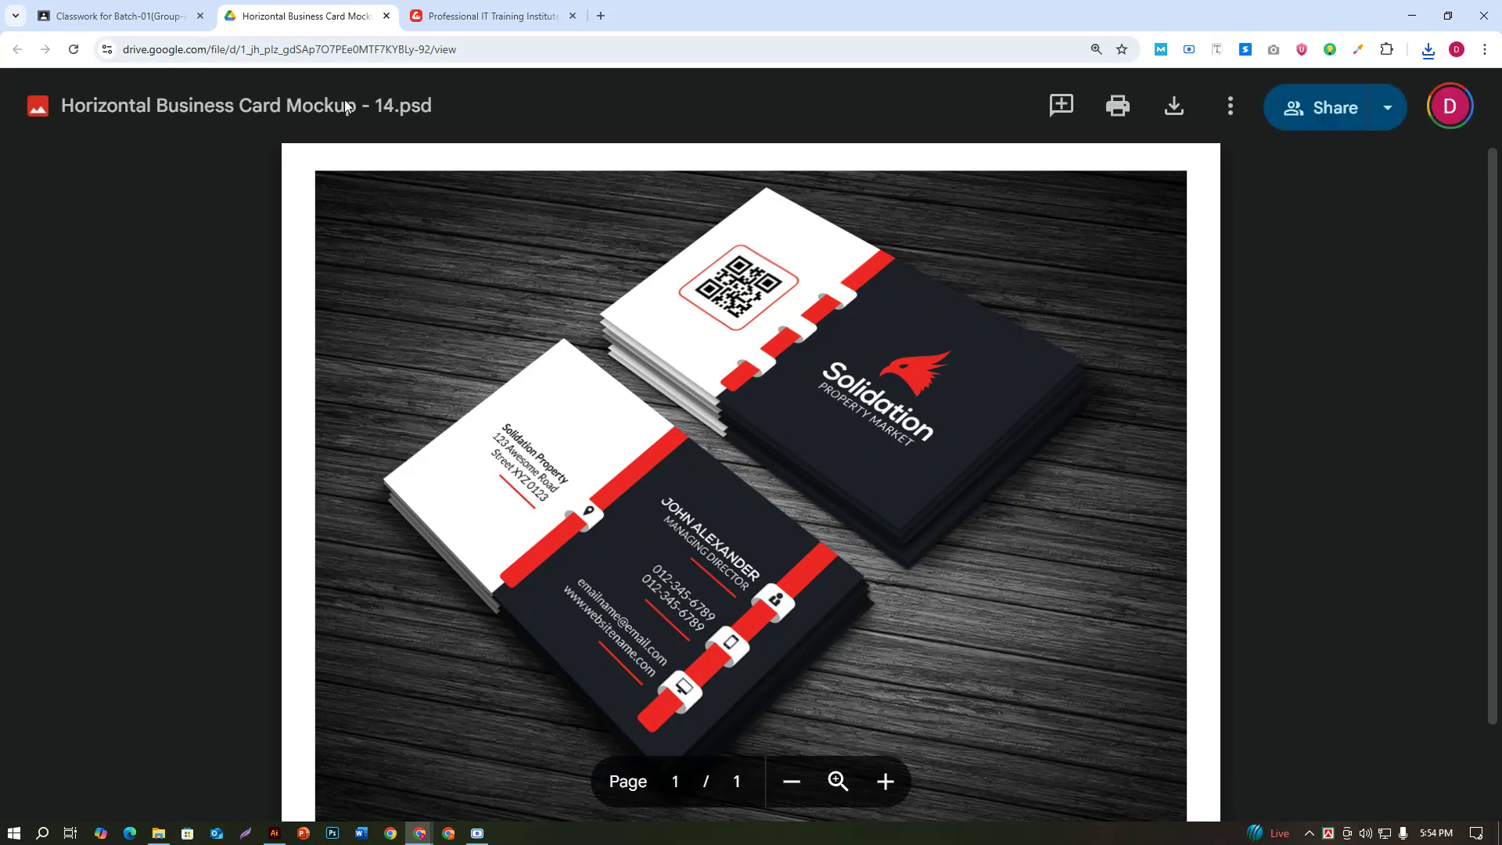
left_click(274, 834)
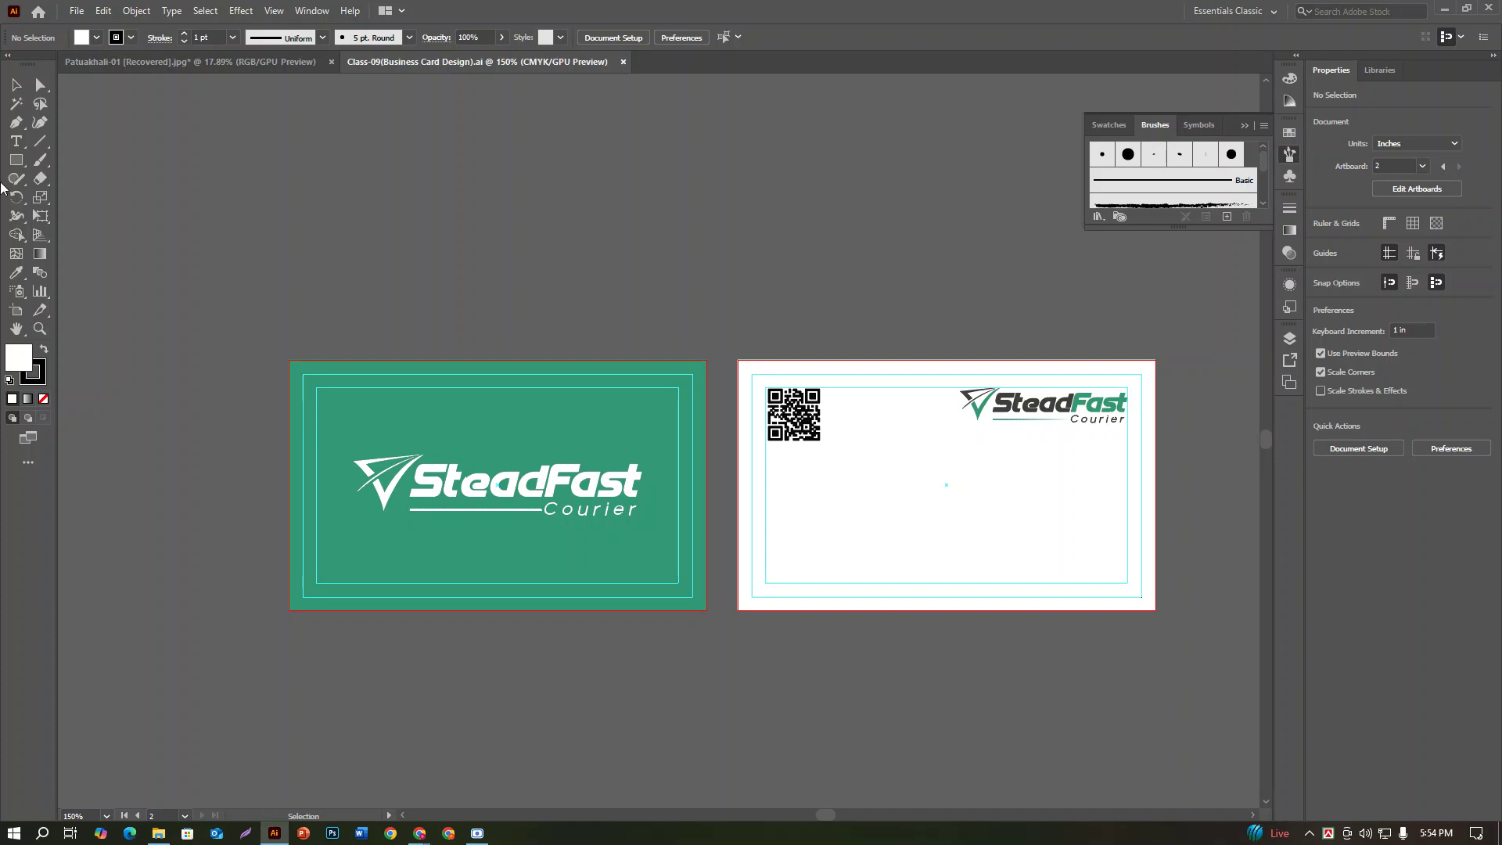
left_click(77, 10)
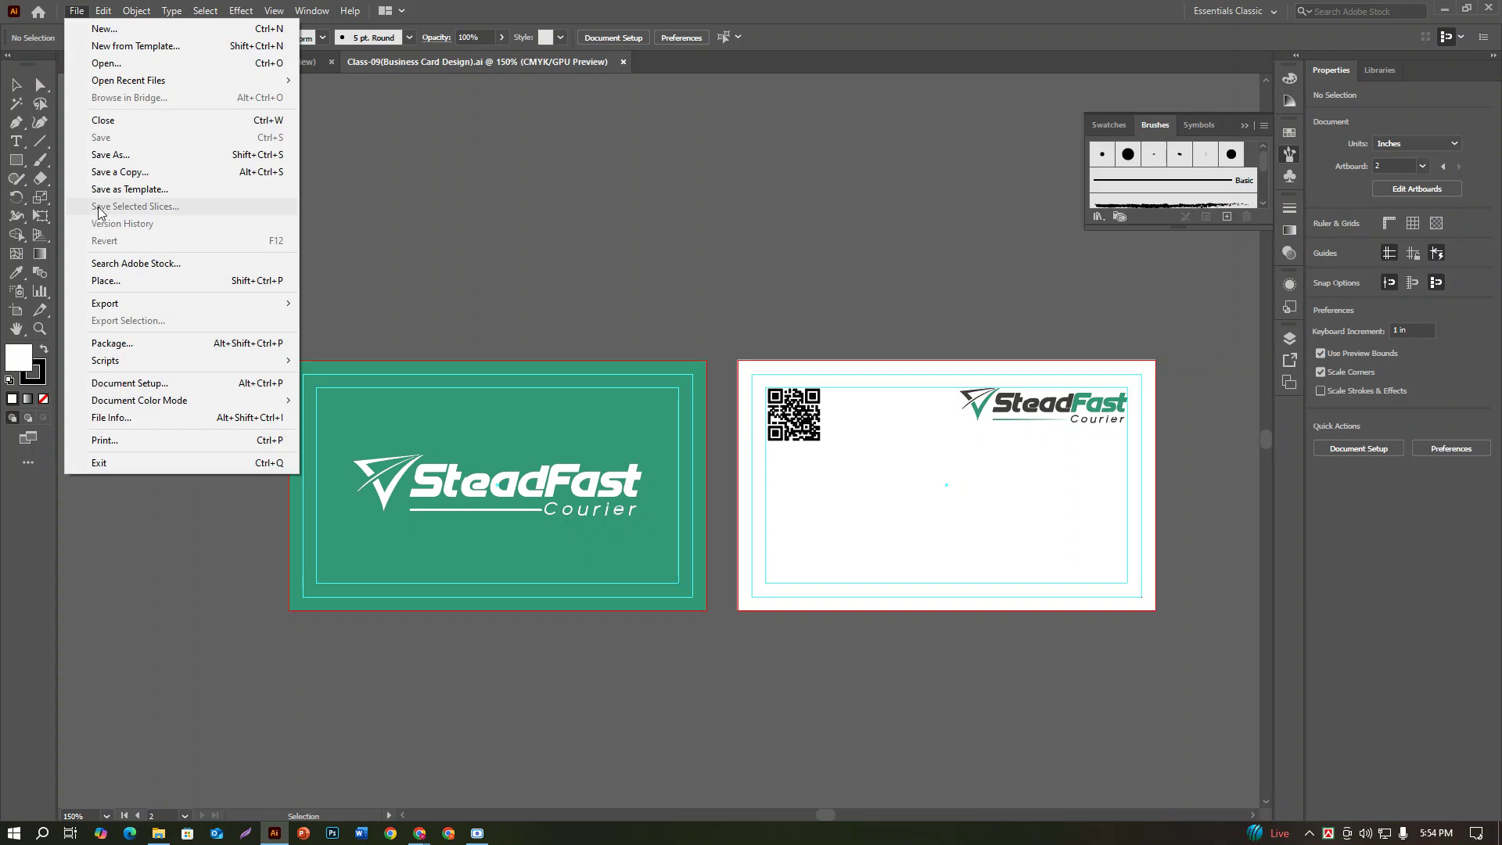
left_click(109, 154)
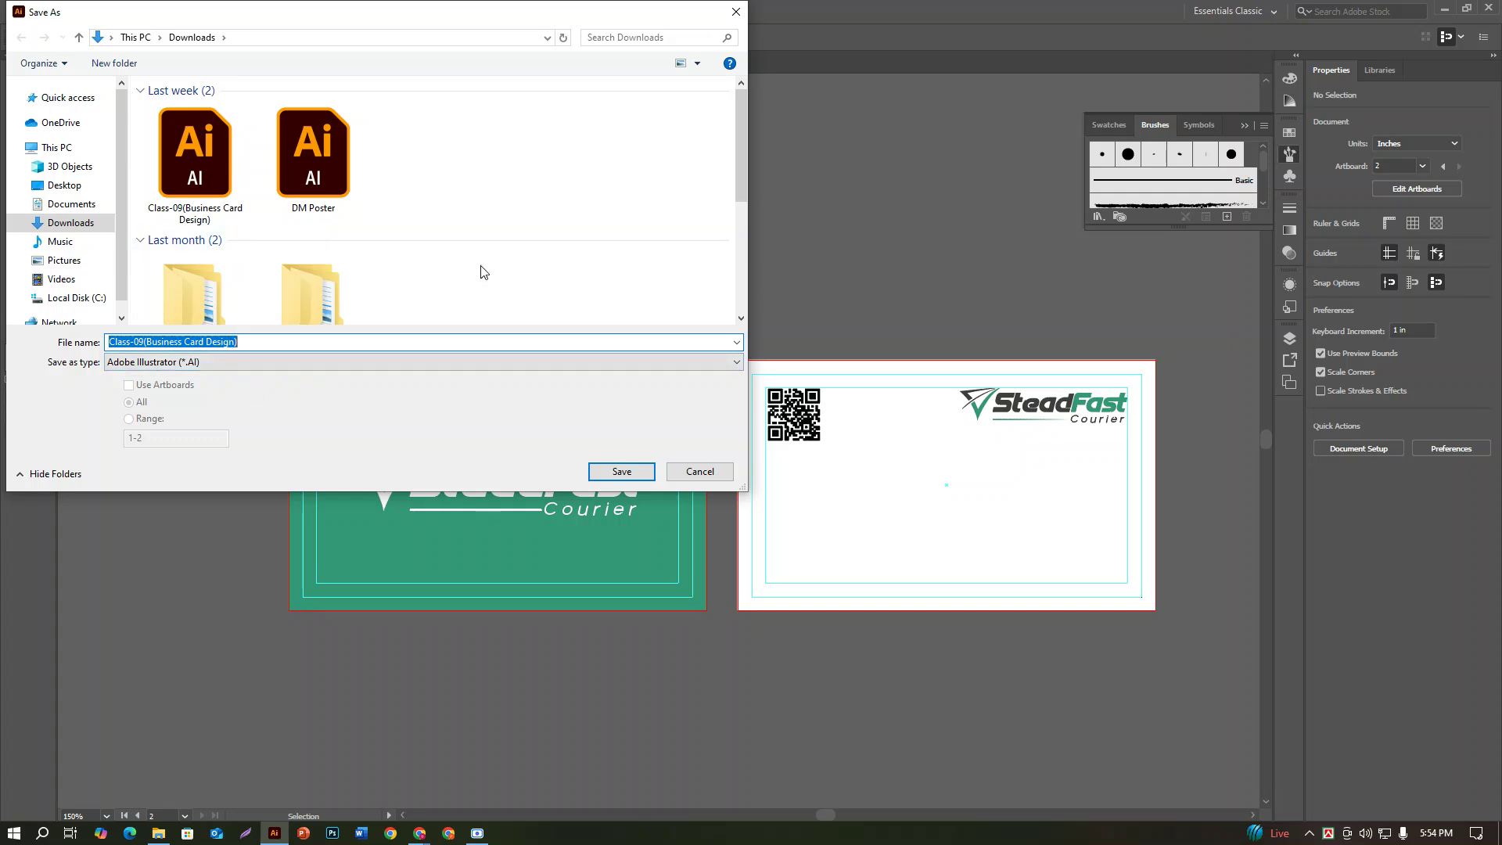
left_click(699, 472)
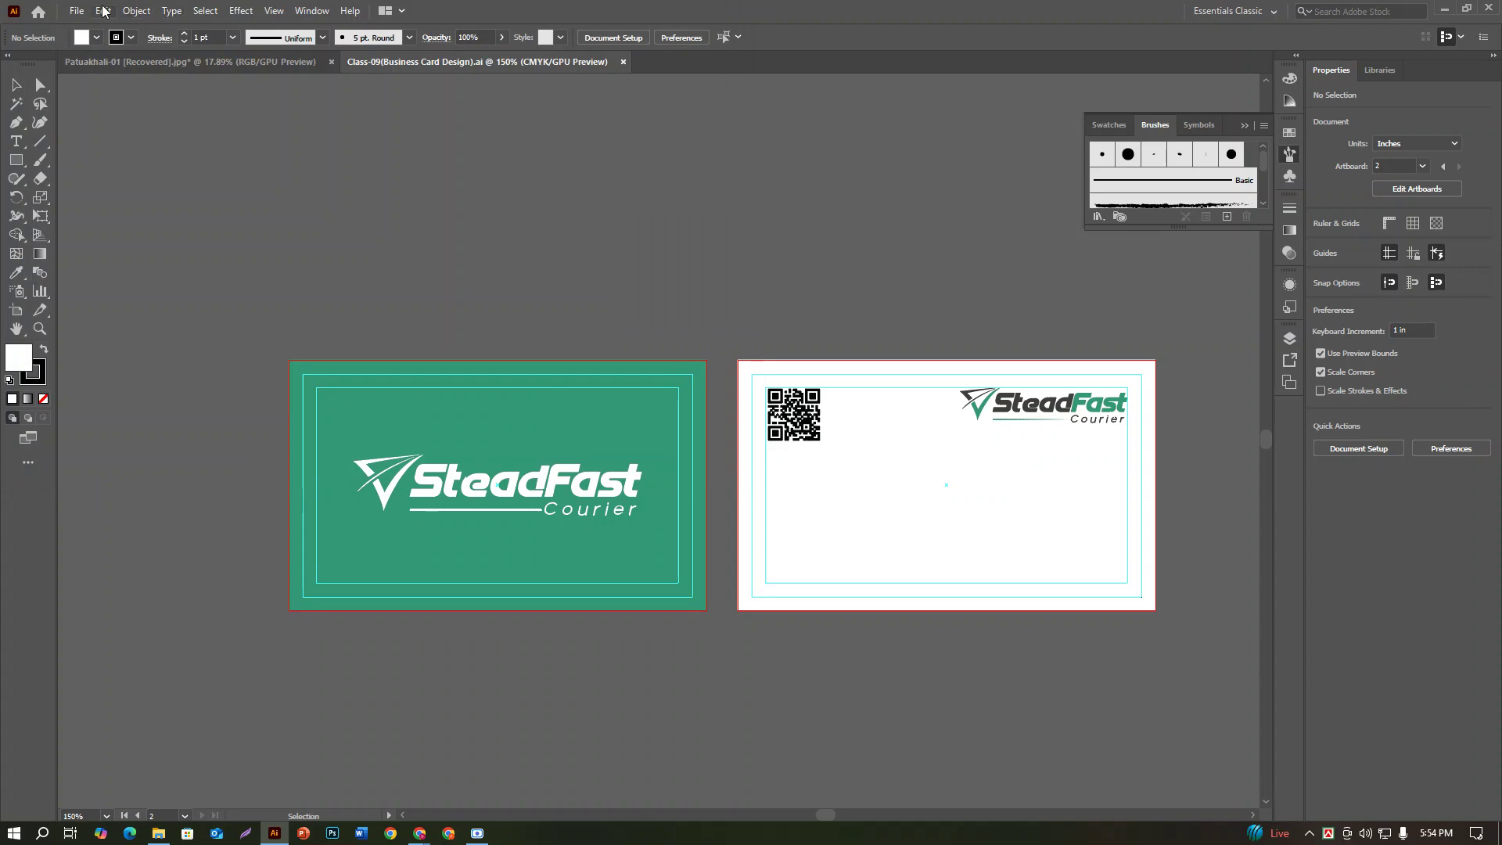
left_click(77, 11)
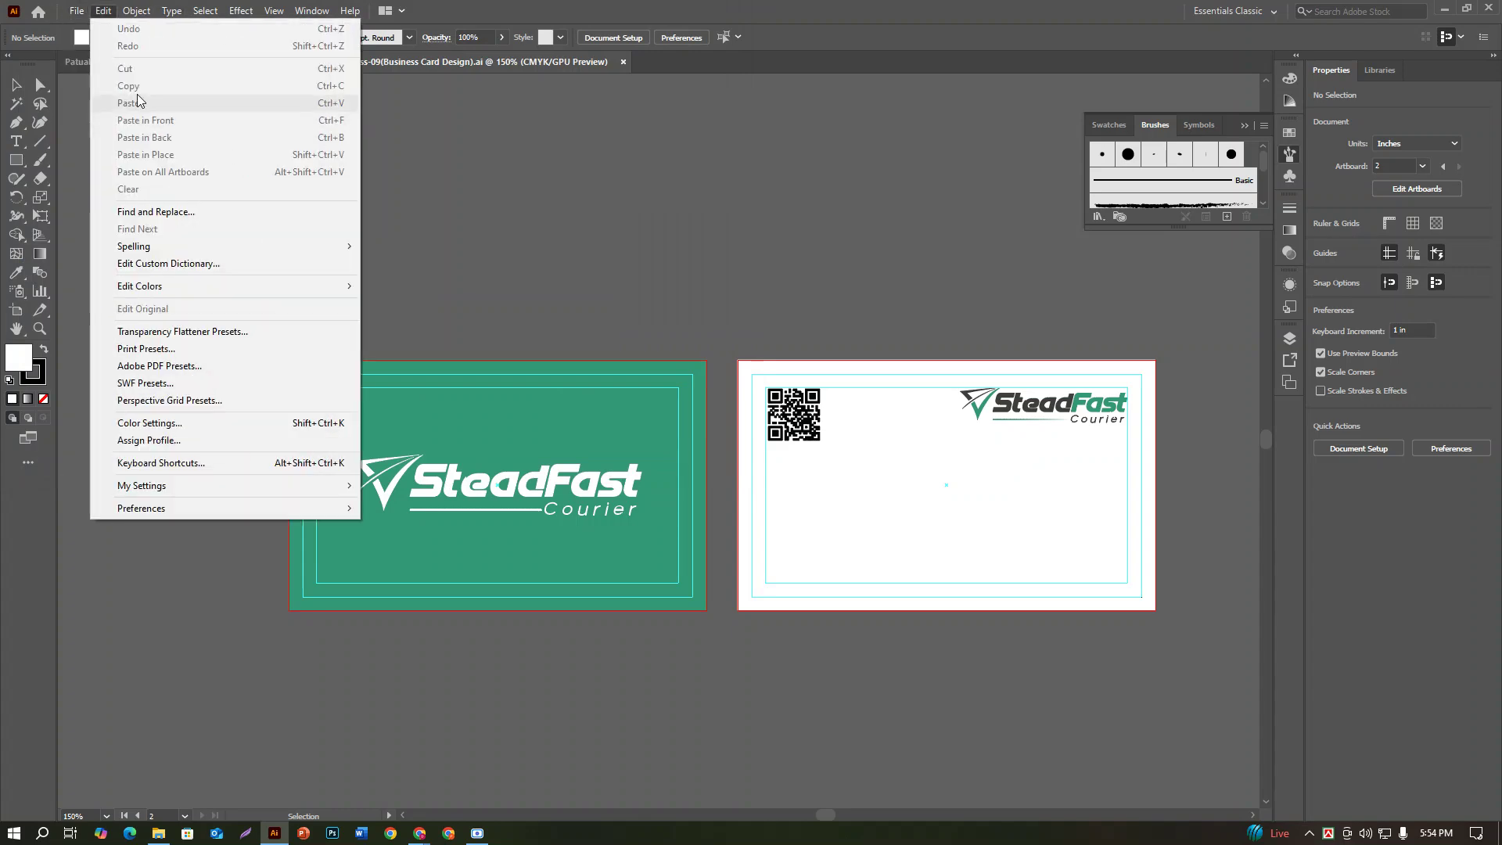
left_click(76, 10)
left_click(77, 11)
left_click(98, 154)
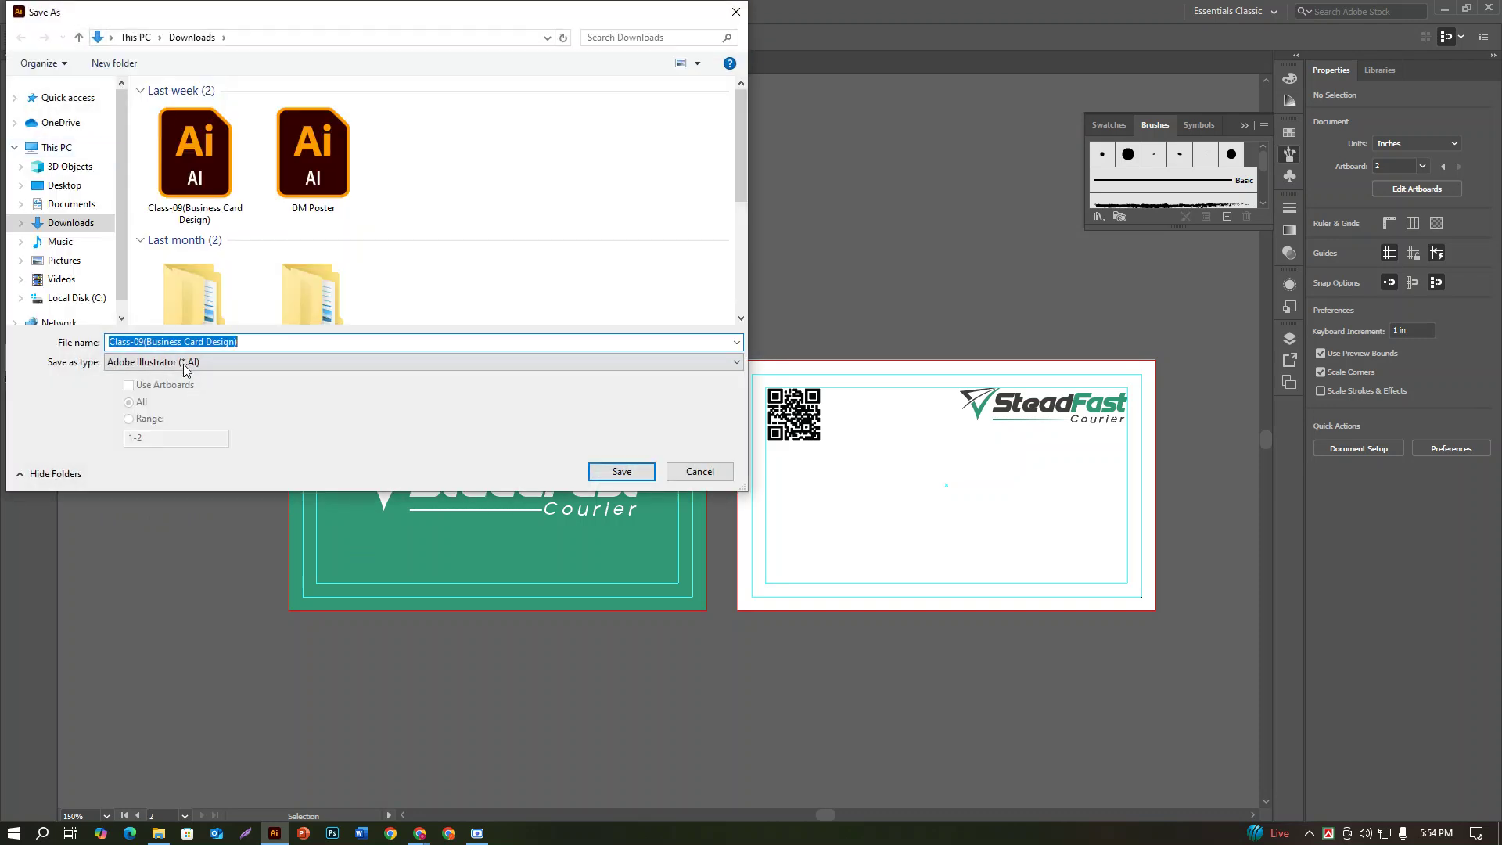
left_click(183, 363)
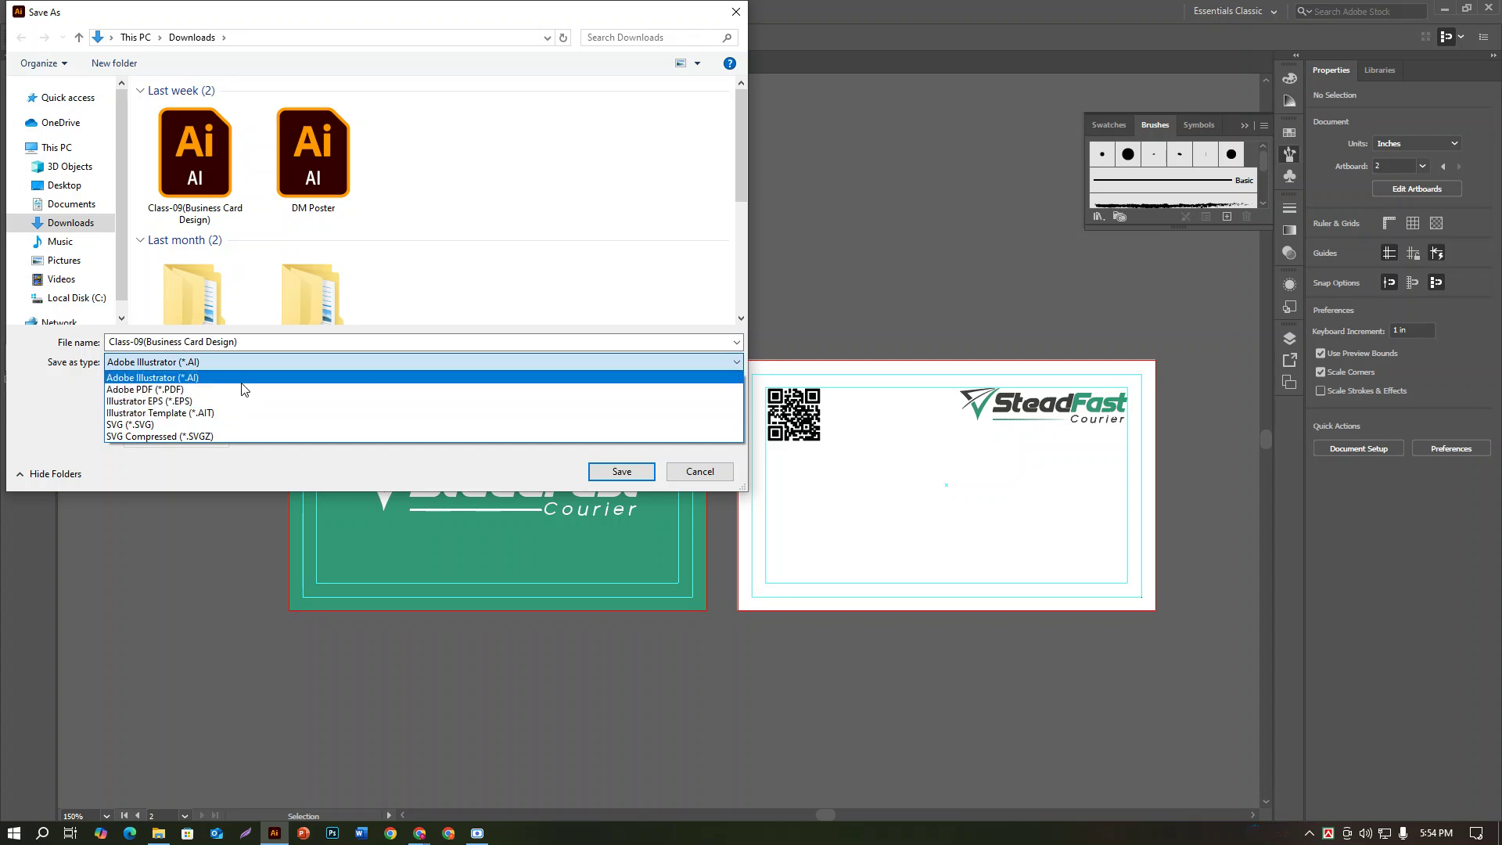
left_click(253, 466)
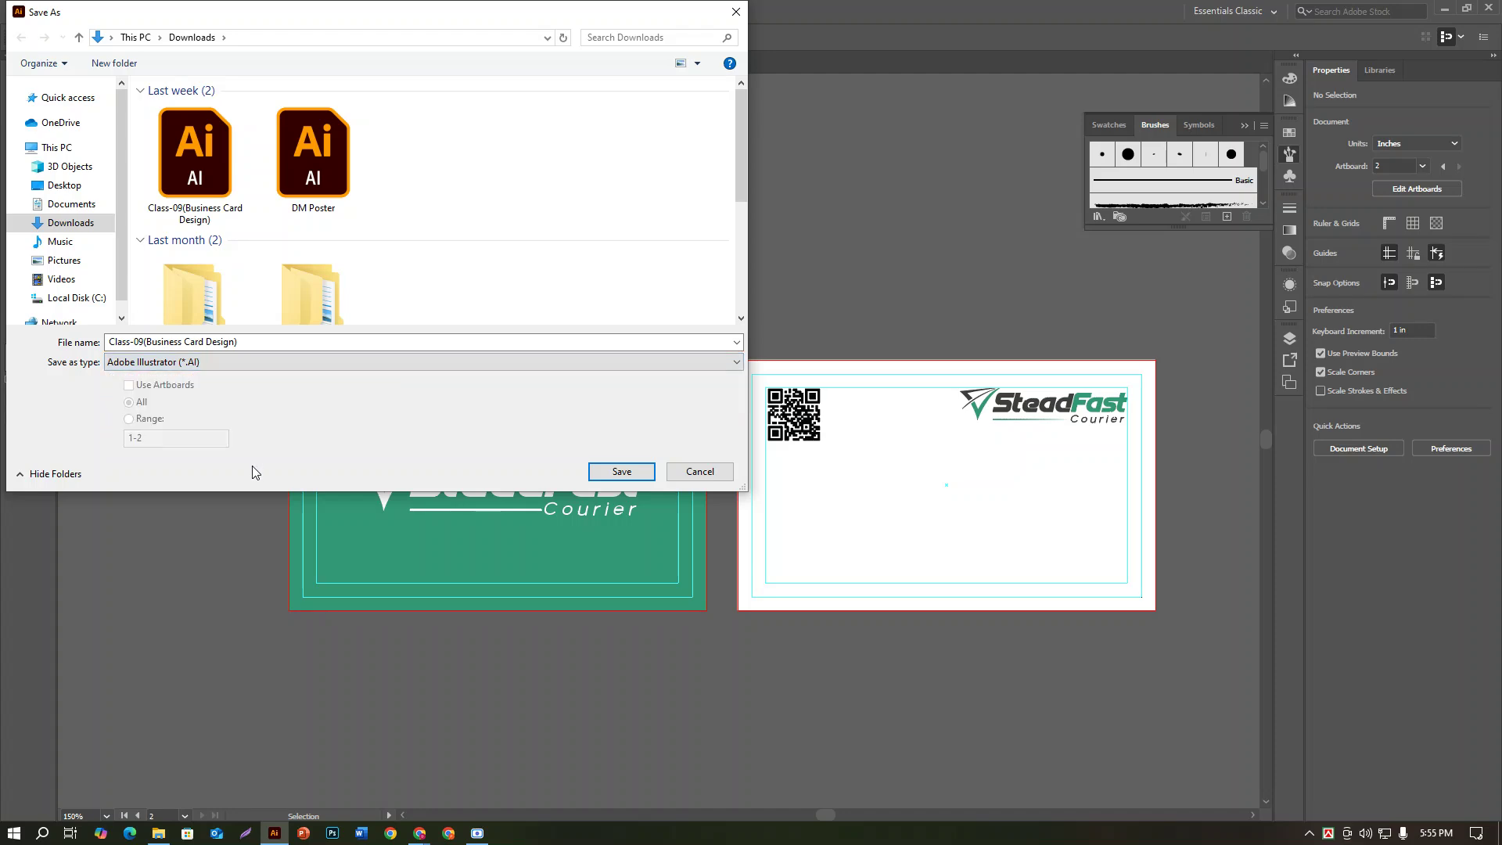
left_click(734, 13)
Step: Start an Export As of the card design with JPEG (*.JPG) as the file type
left_click(77, 10)
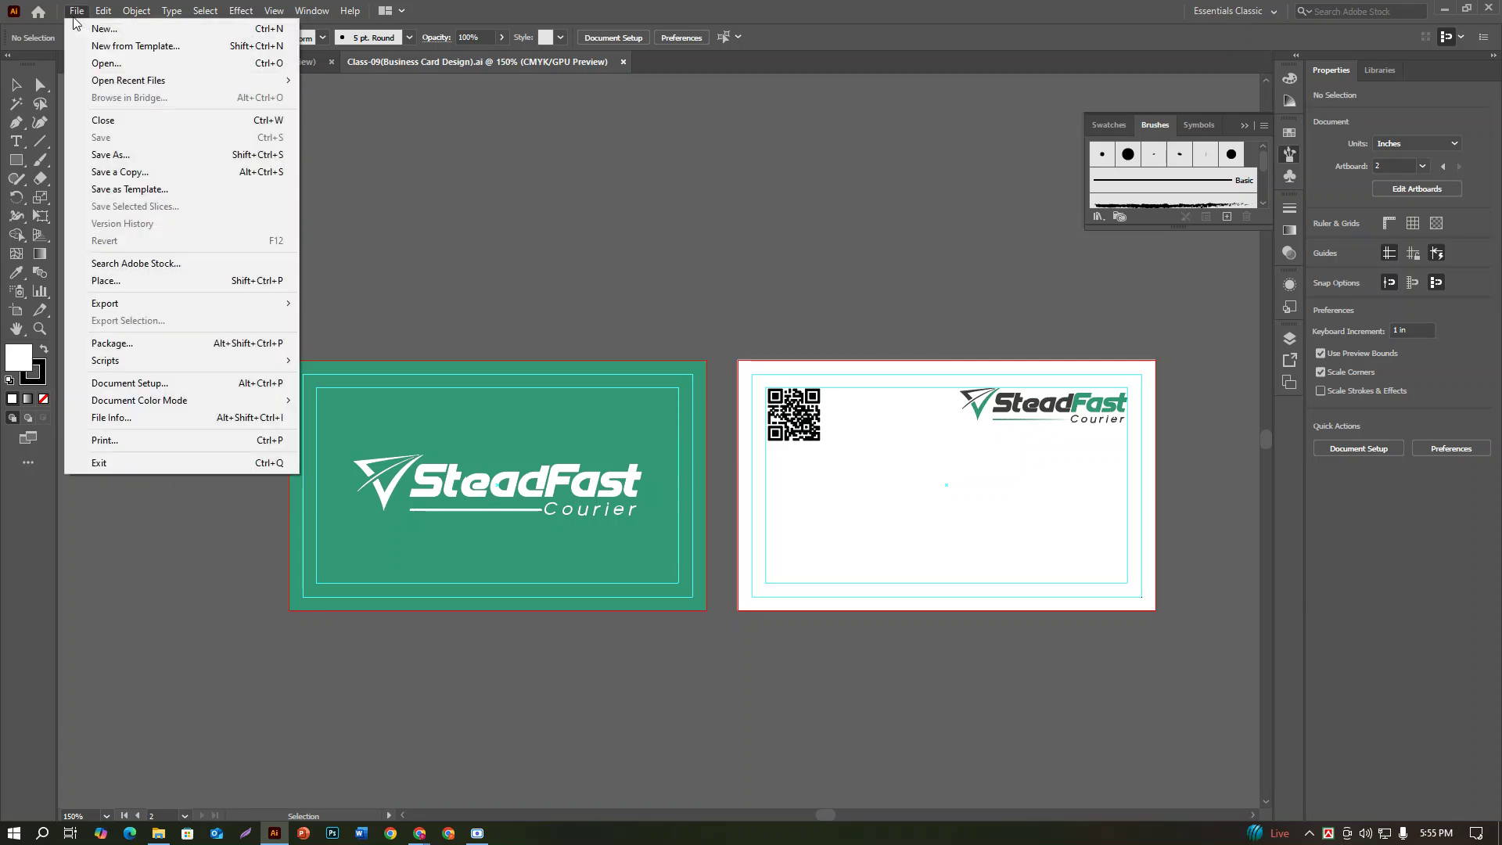
mouse_move(109, 305)
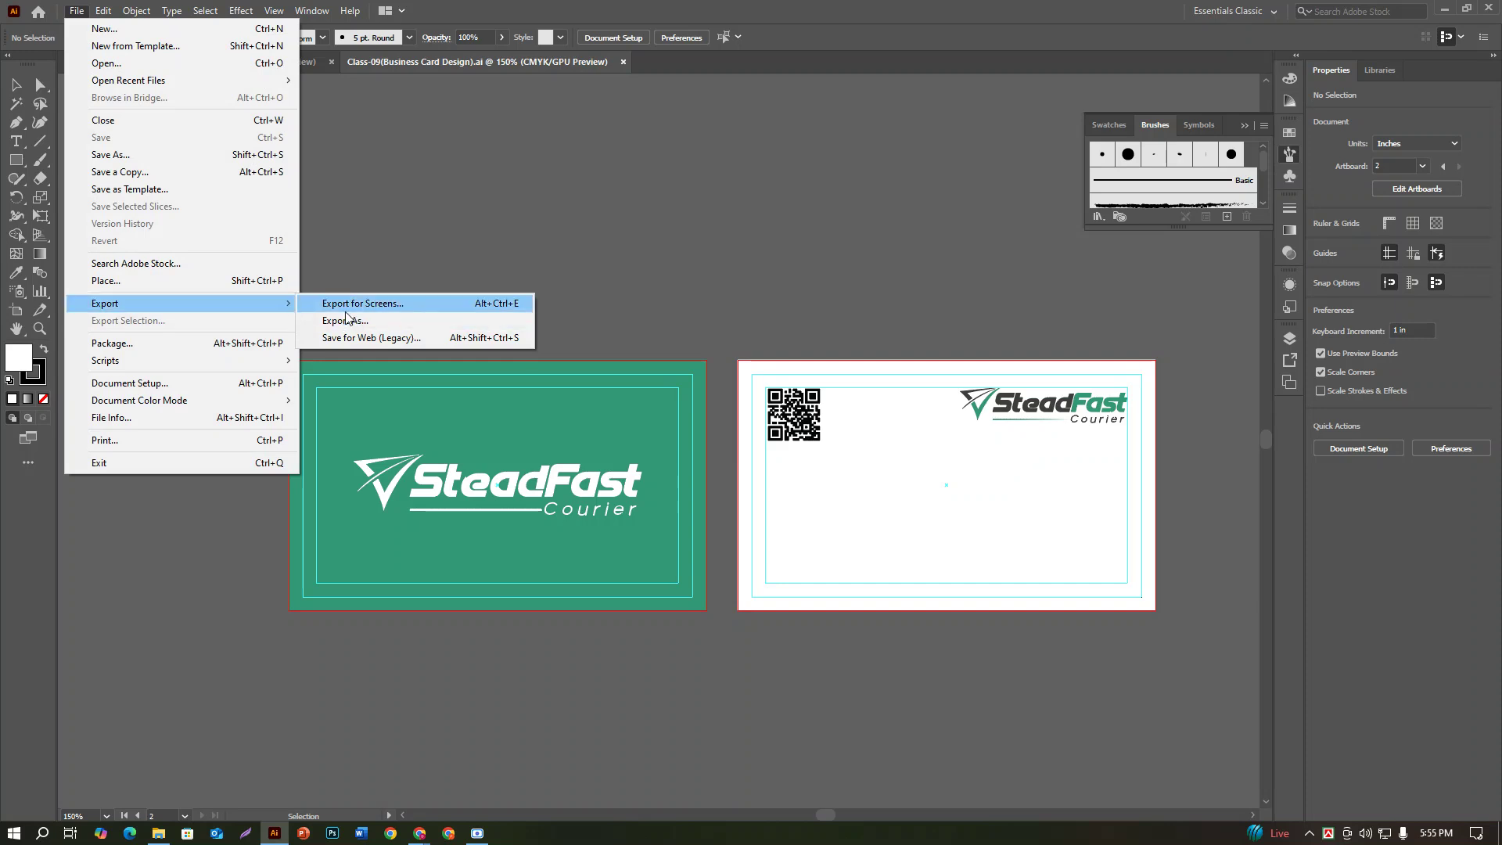
left_click(350, 321)
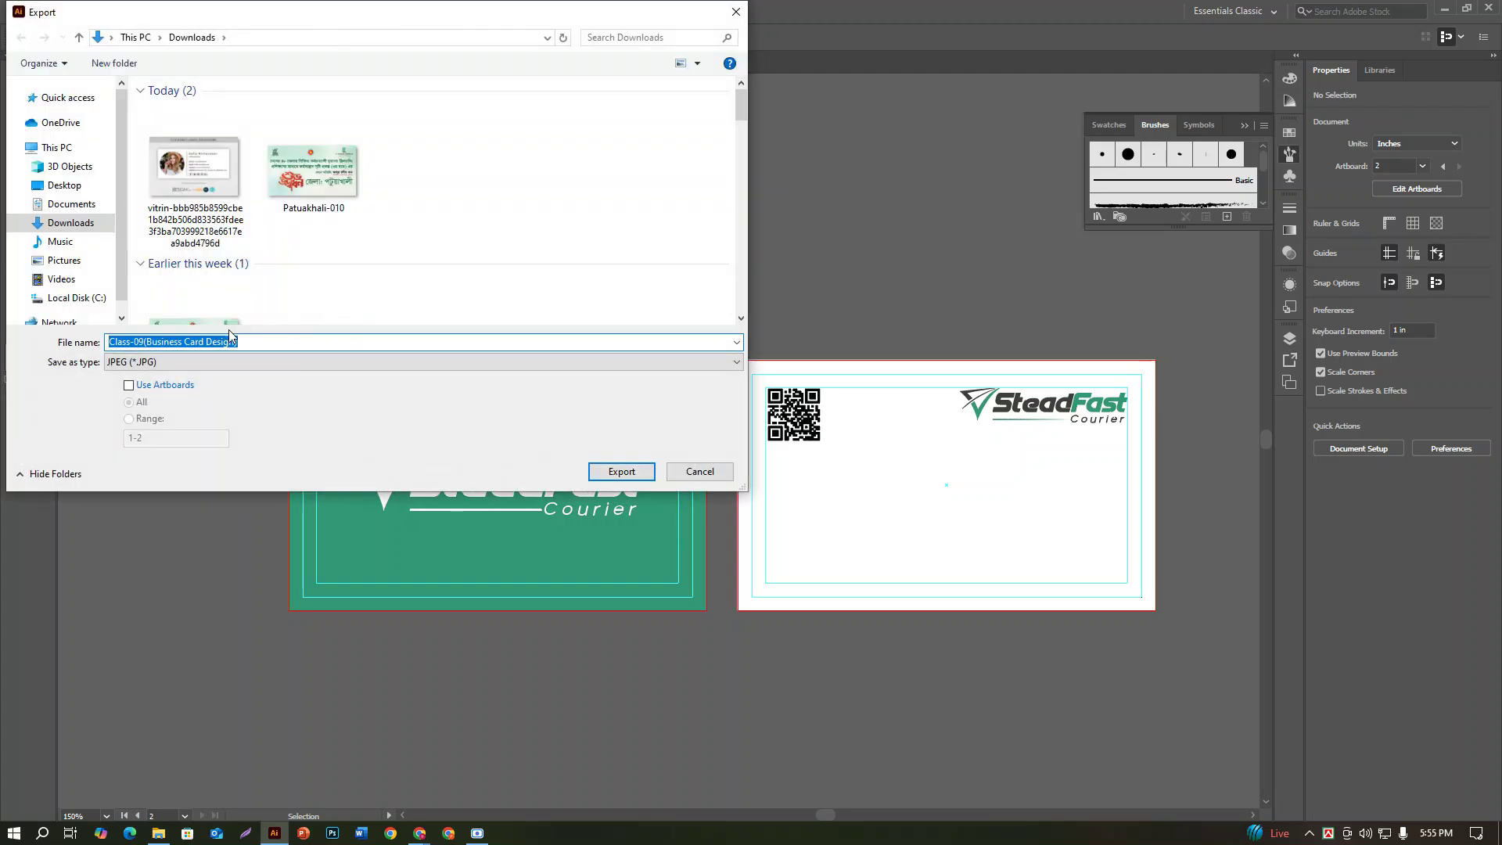
left_click(121, 366)
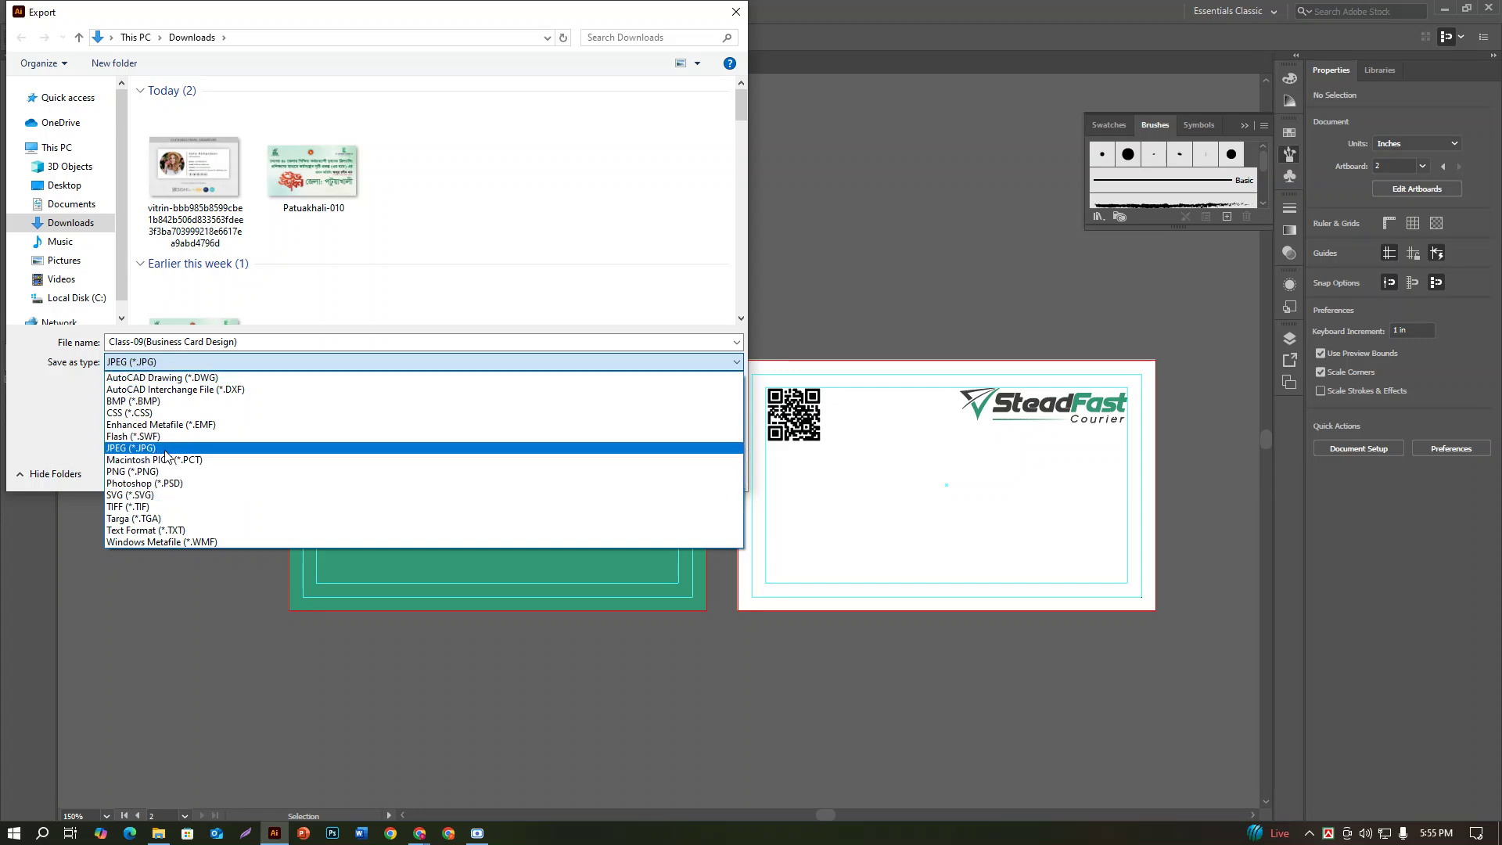
left_click(165, 447)
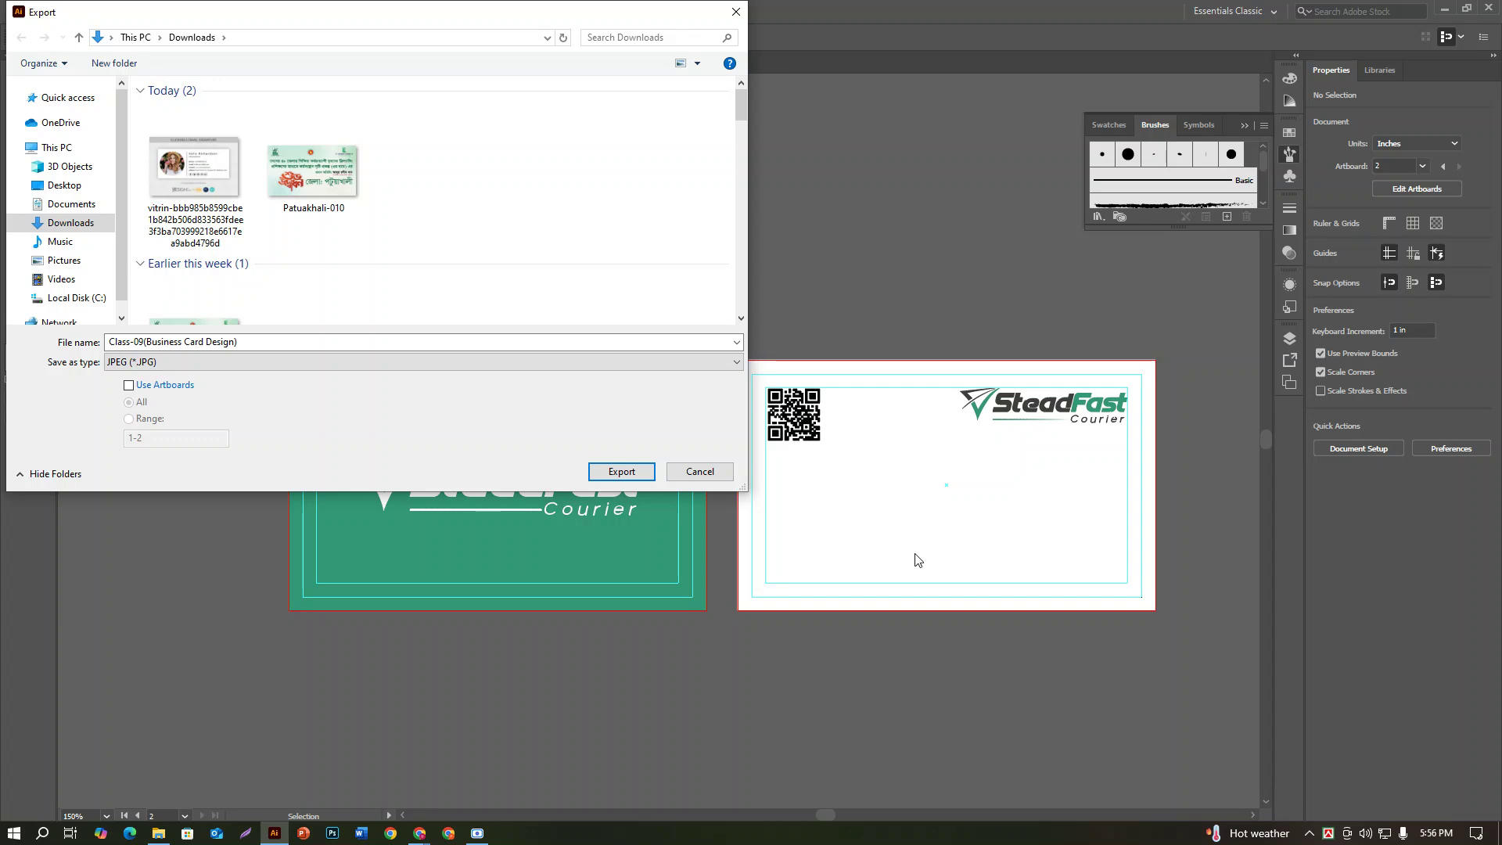
Step: Export artboards 1-2 as separate JPEGs, reaching the JPEG Options
left_click(130, 385)
left_click(130, 421)
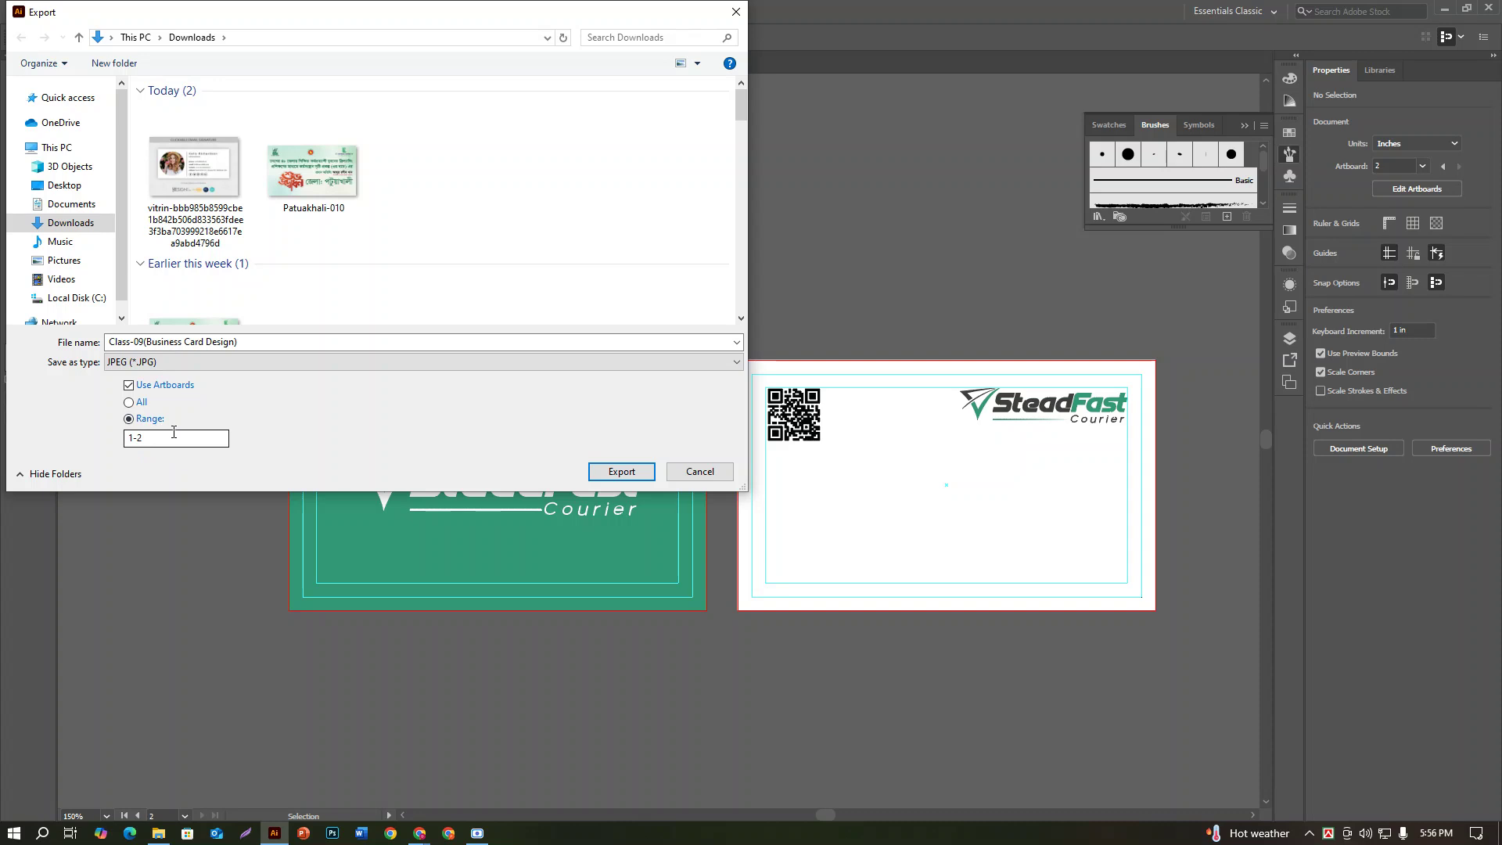
double_click(139, 439)
left_click(213, 436)
left_click(622, 472)
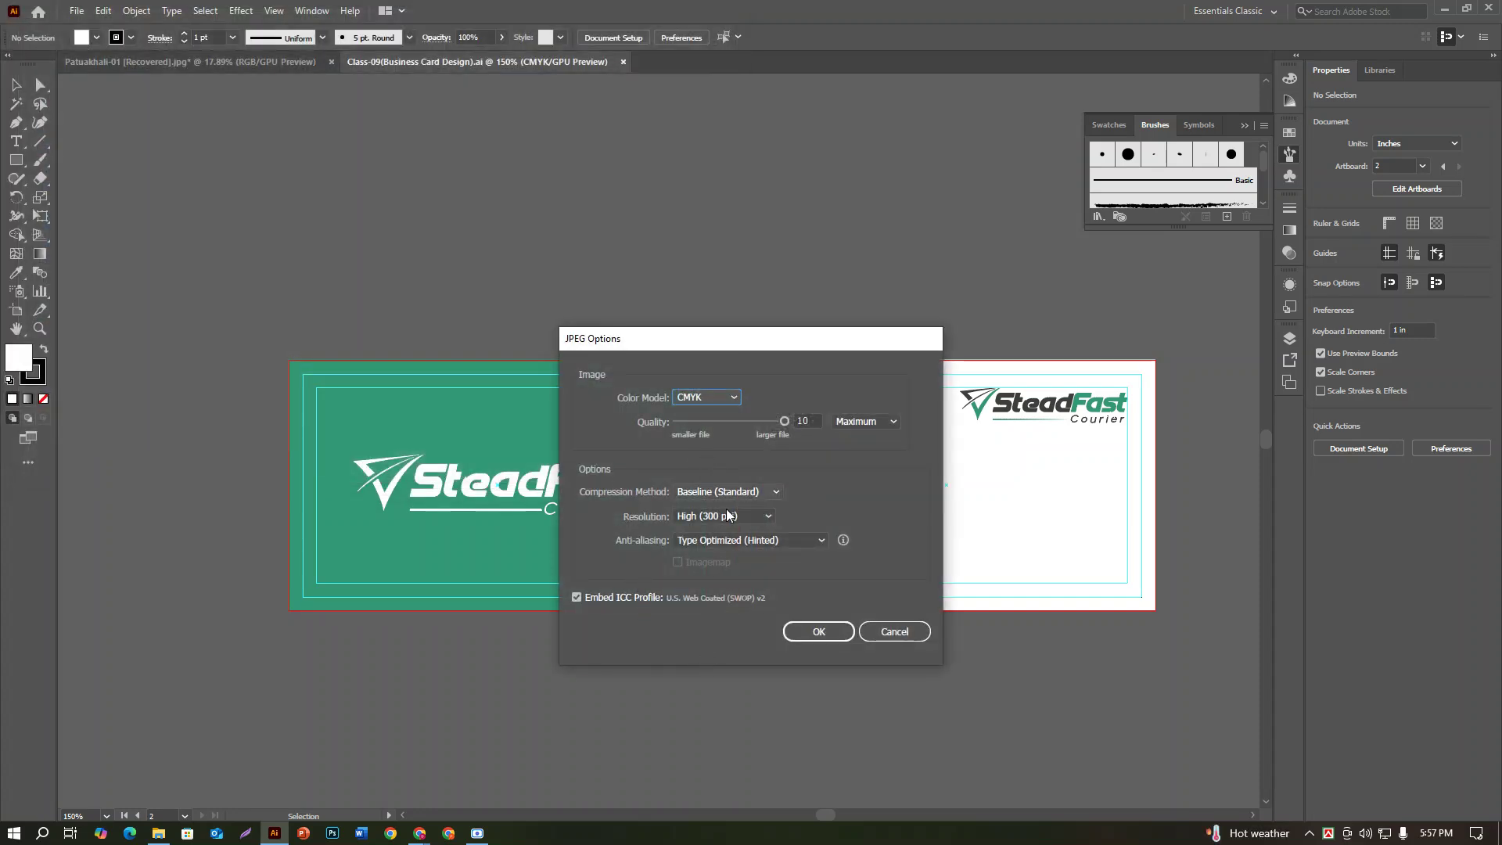
Step: Accept CMYK, quality 10, 300 ppi JPEG options and view the exported -01 front image in Downloads
left_click(814, 634)
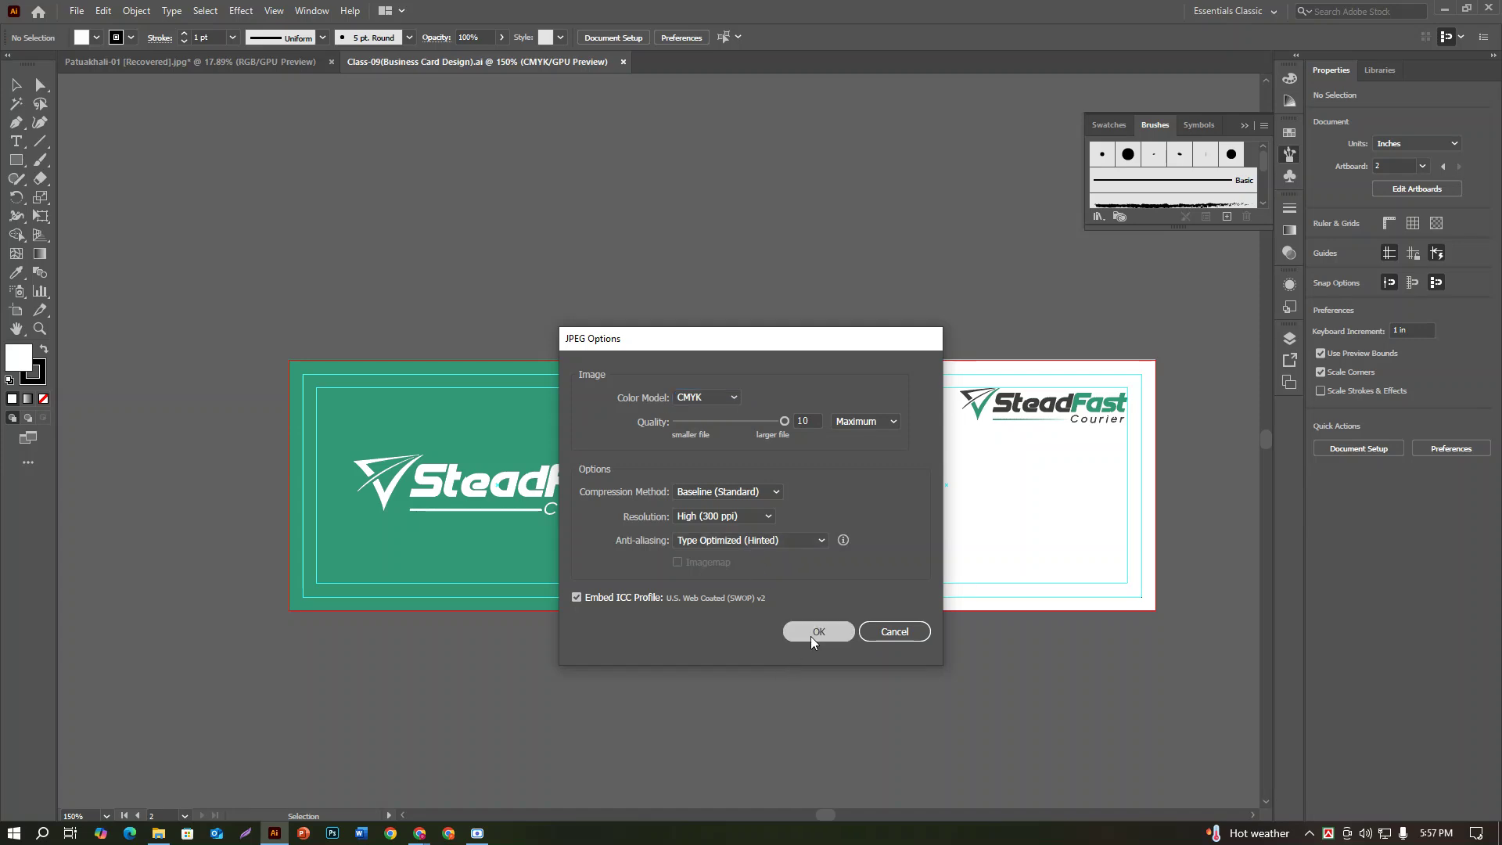
left_click(159, 833)
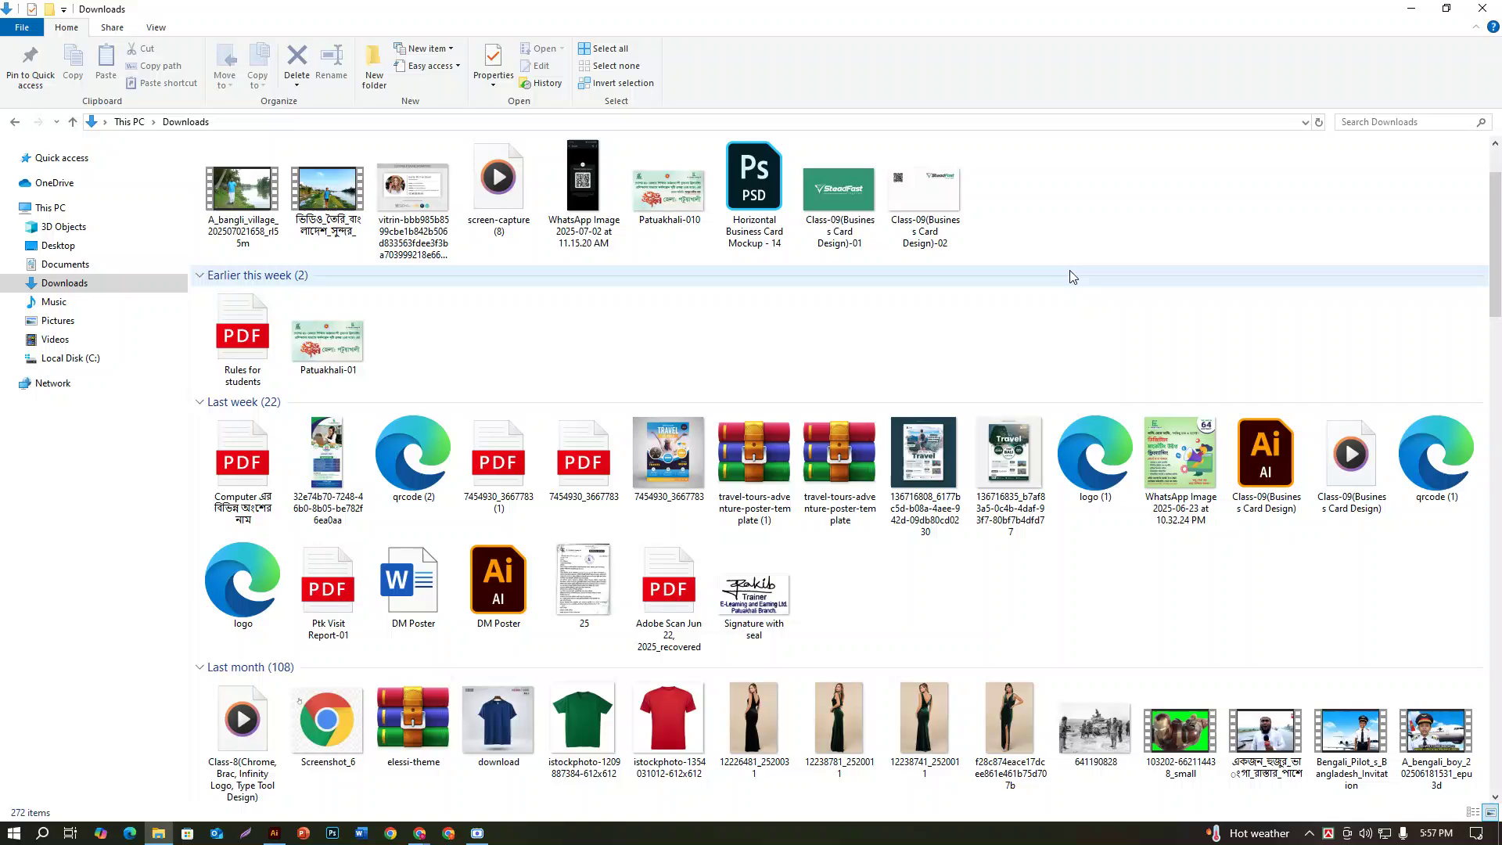
left_click(849, 211)
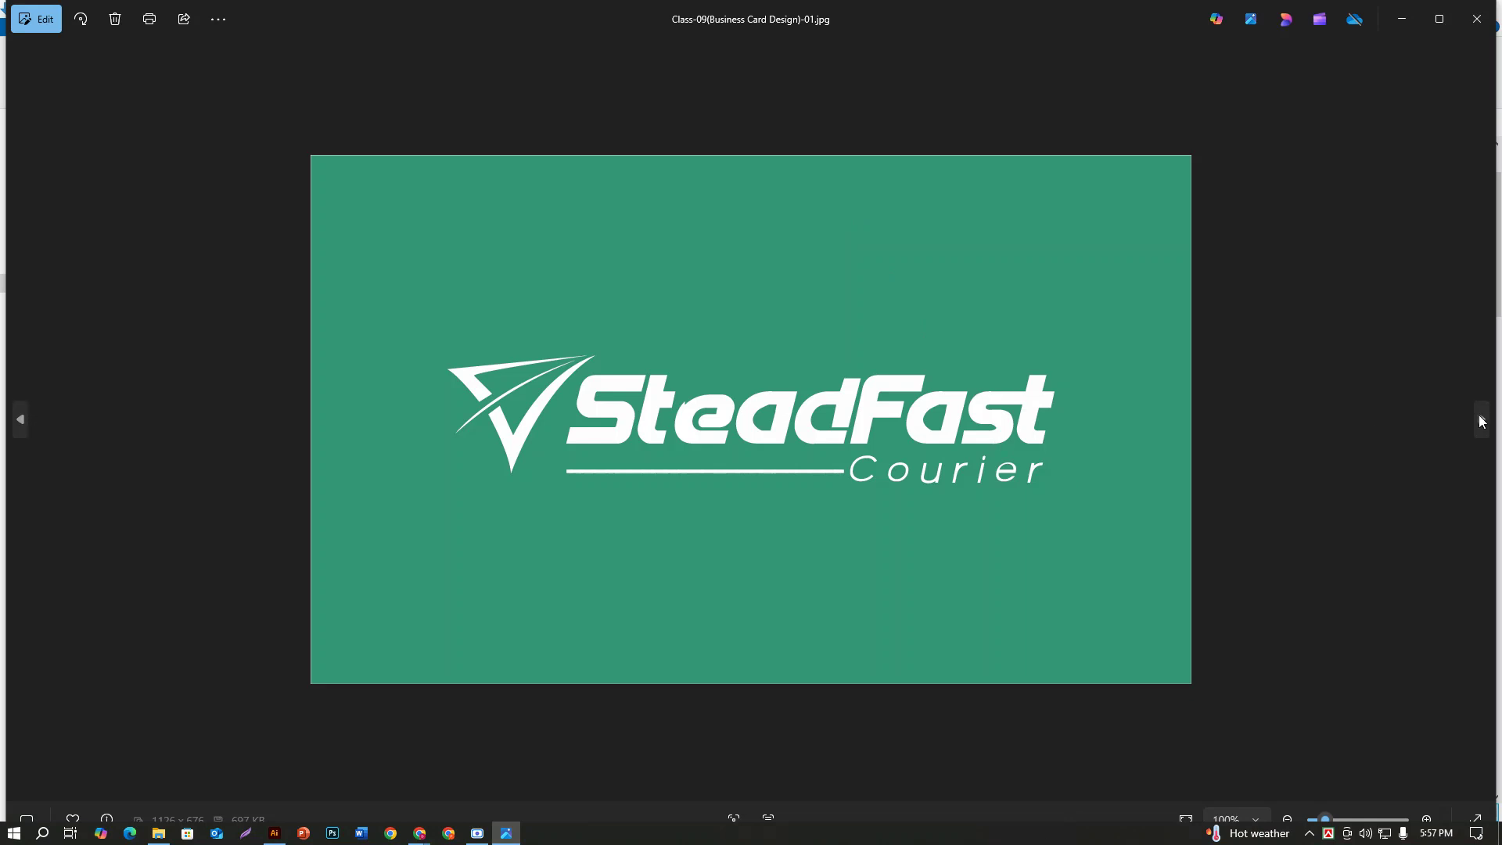
Step: Skip to the next file in Photos, then close the viewer to return to Downloads
left_click(1481, 420)
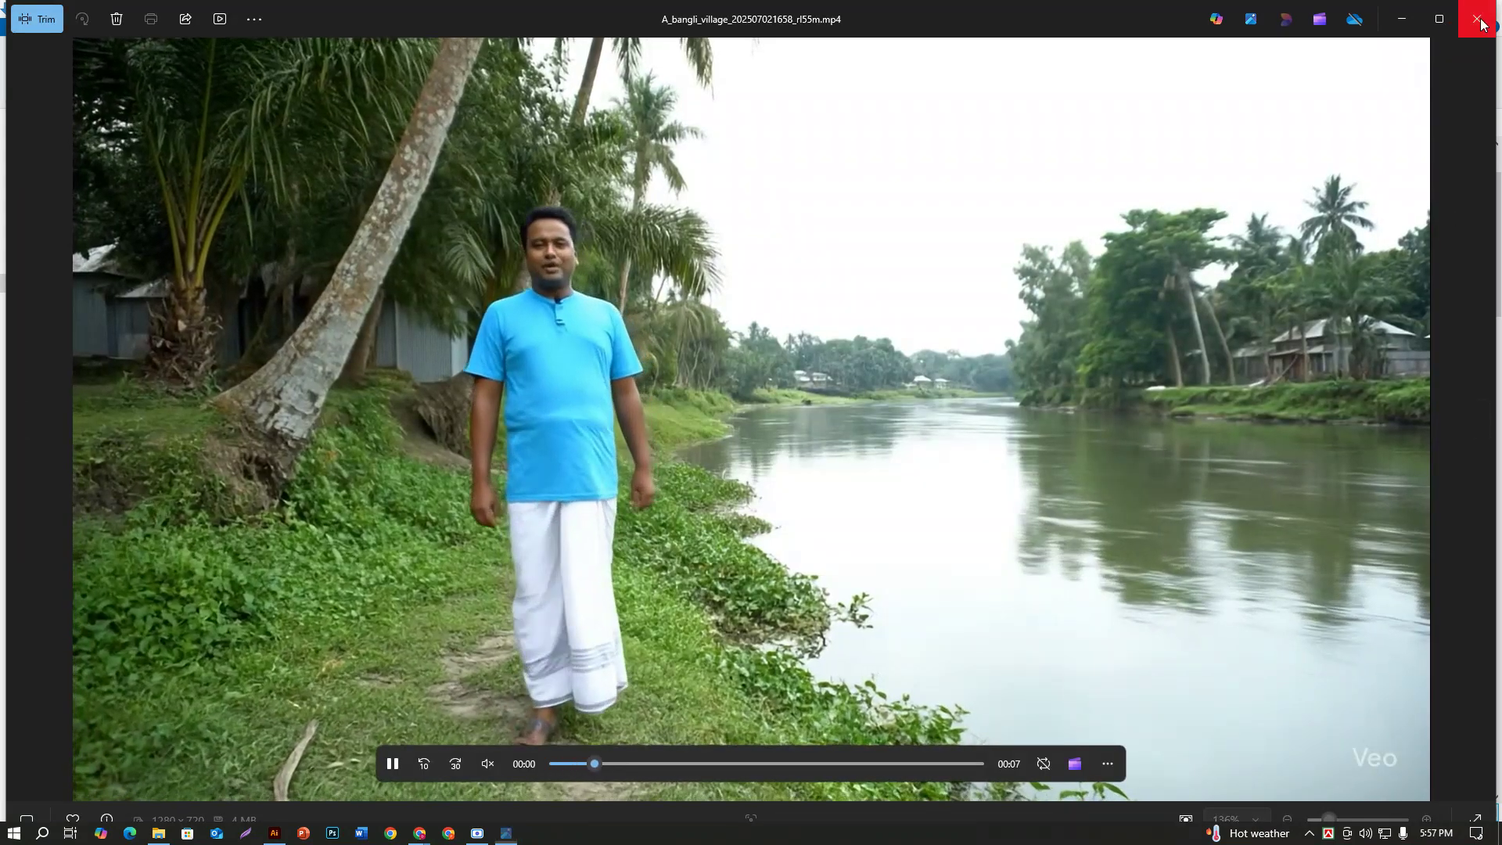
left_click(1477, 19)
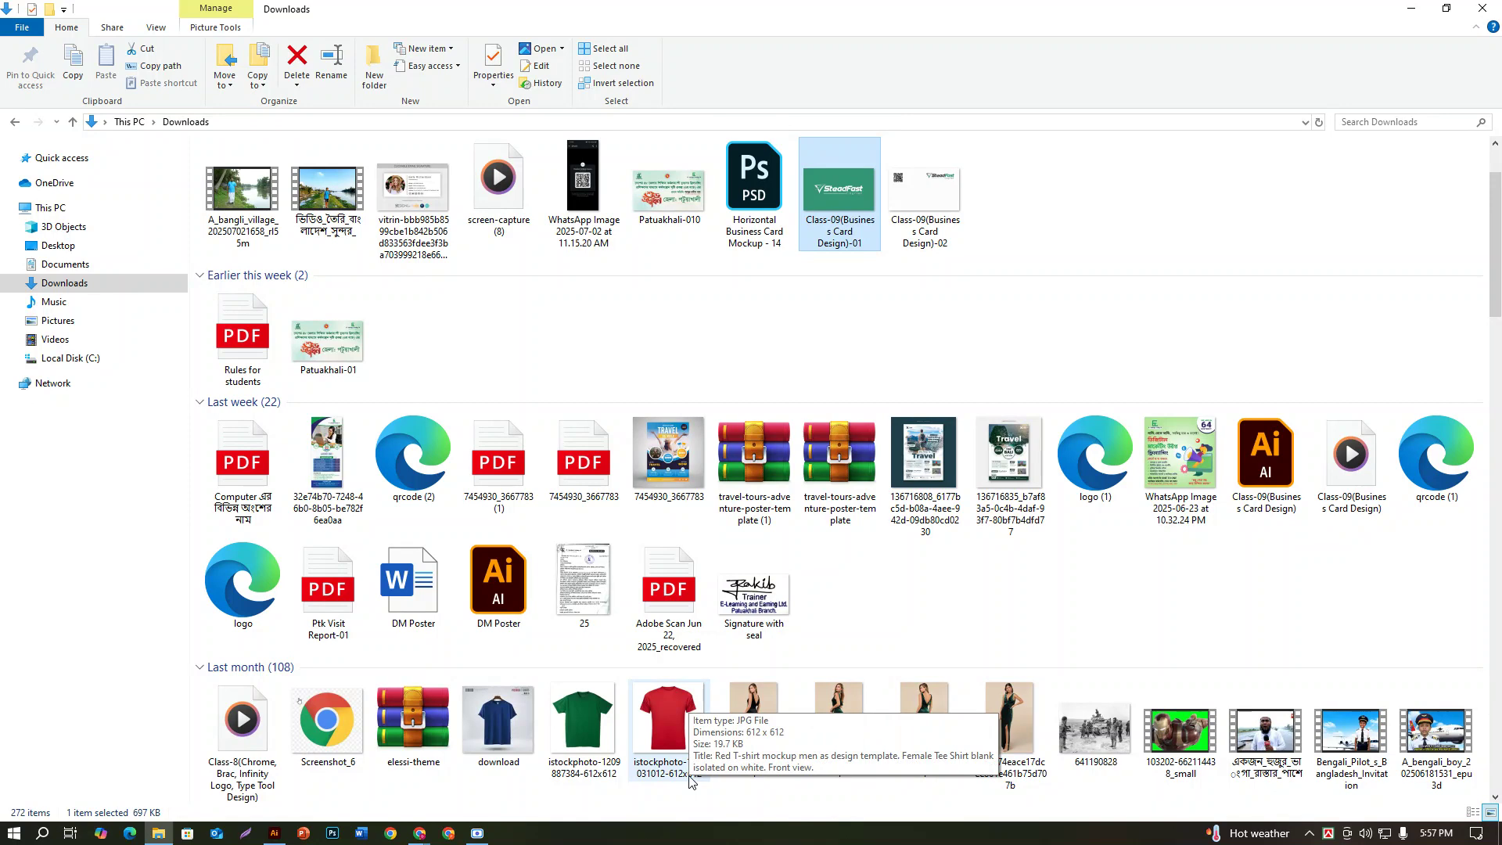
Step: Back in Illustrator, start another JPEG export of the card design to Downloads
left_click(277, 834)
left_click(72, 12)
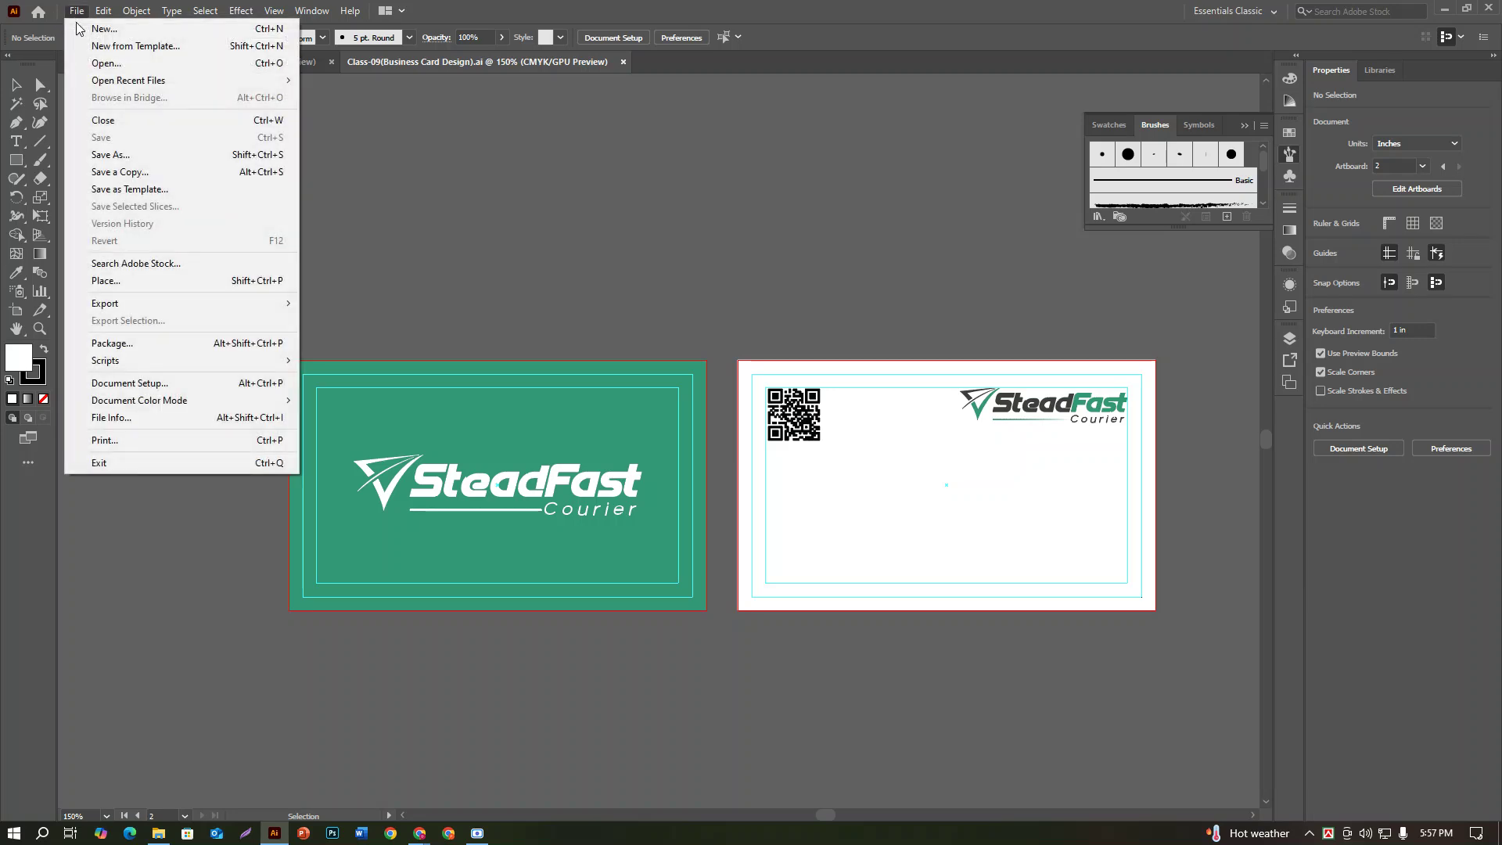
mouse_move(107, 305)
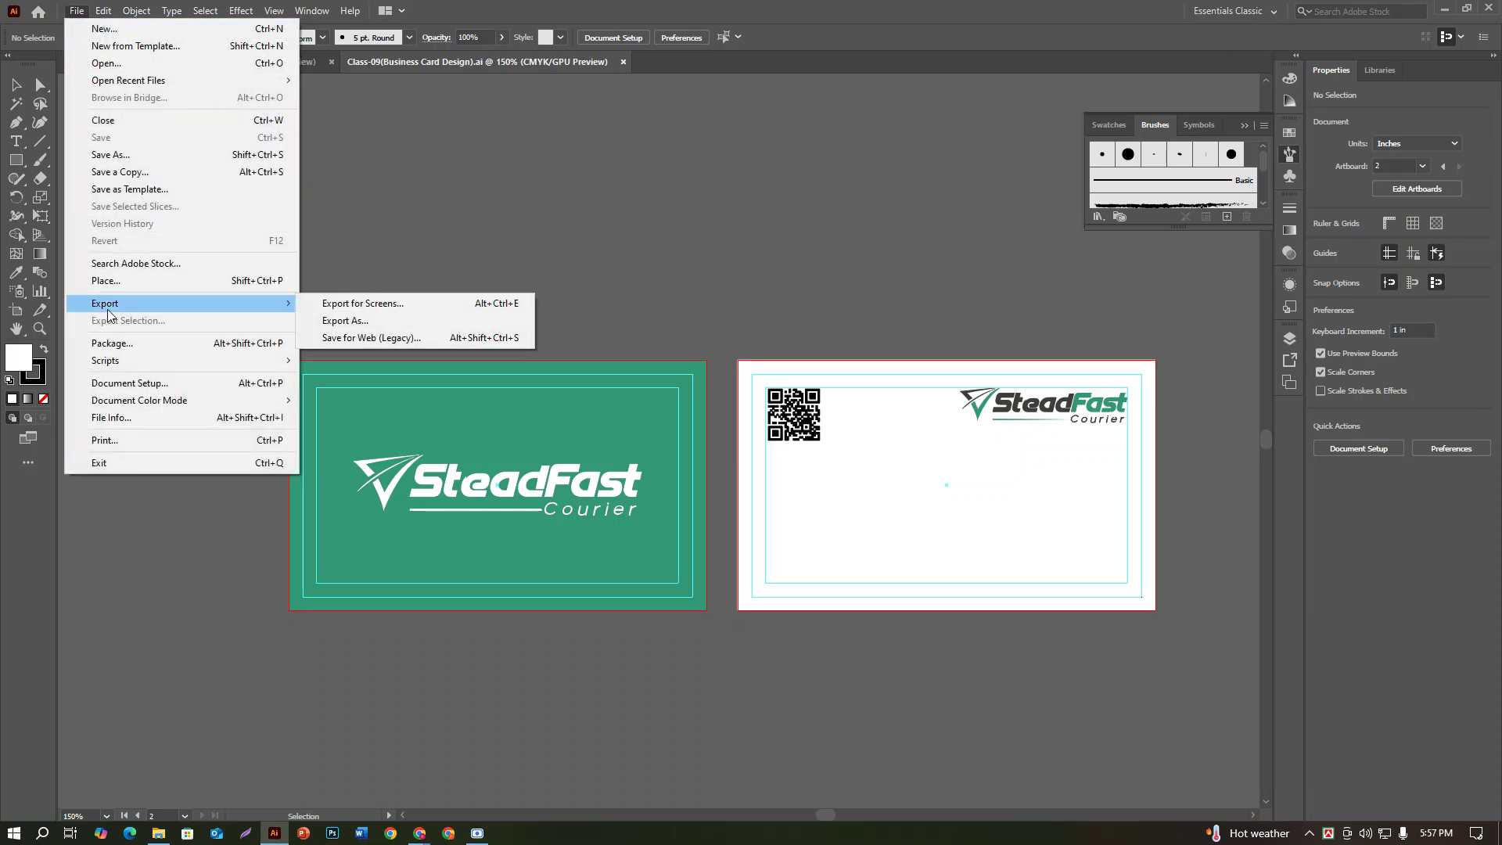
left_click(345, 320)
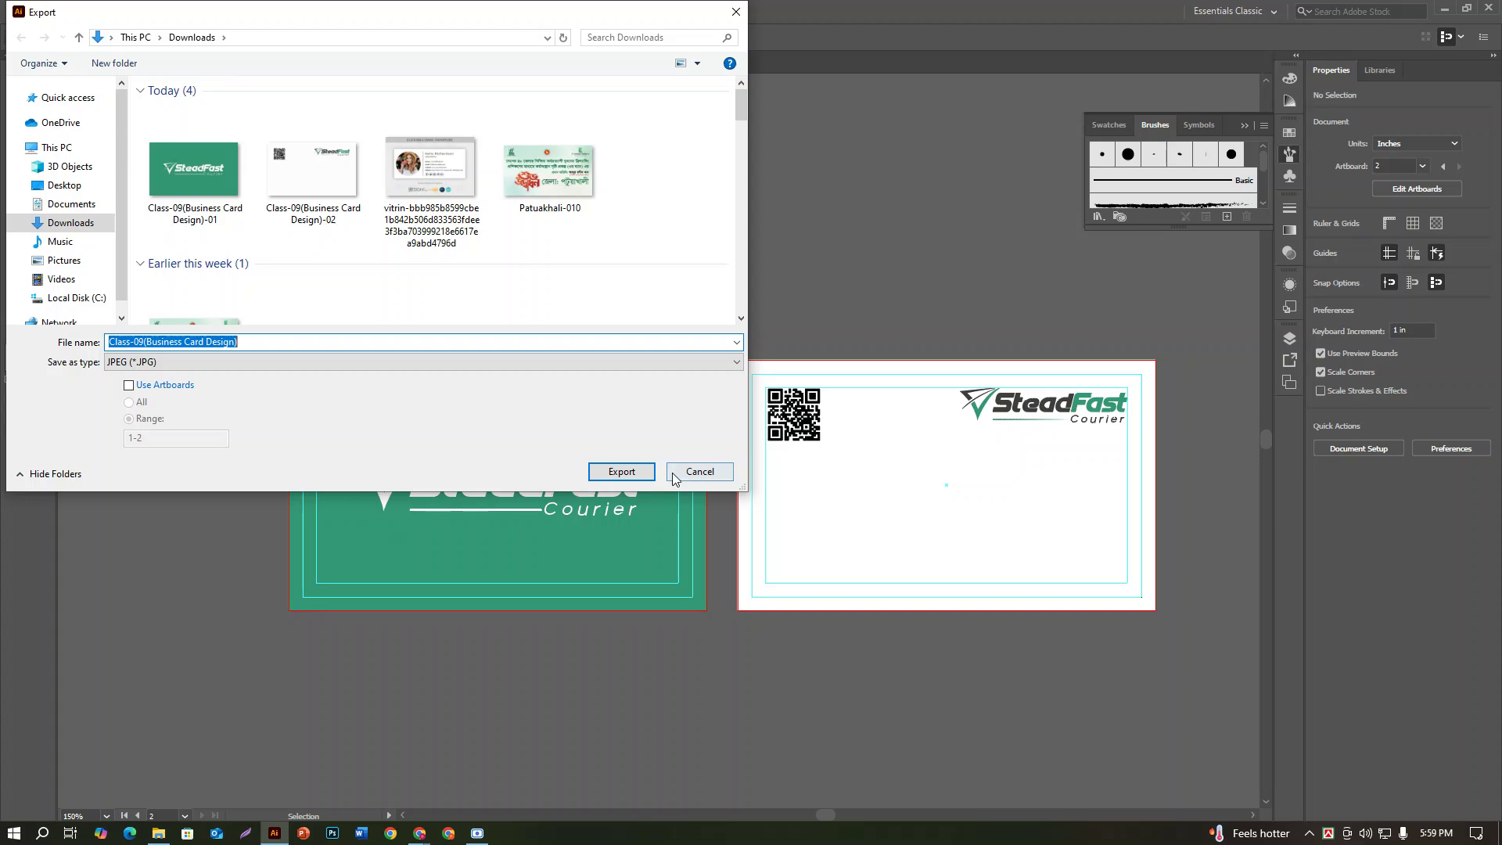
Step: Cancel the export, check the exported card JPEGs in Downloads, and launch Photoshop
left_click(697, 471)
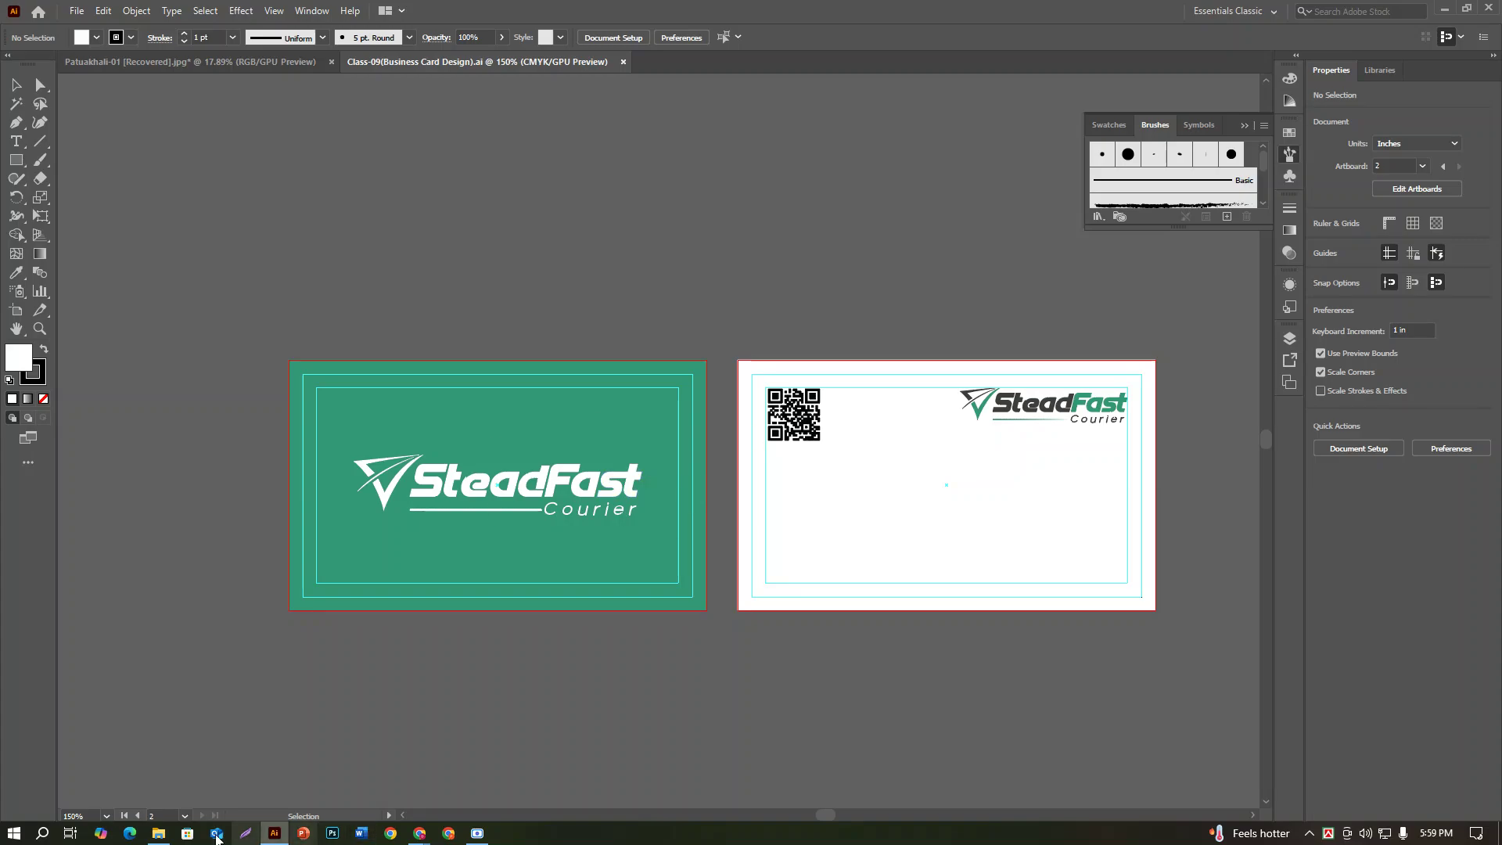
left_click(158, 833)
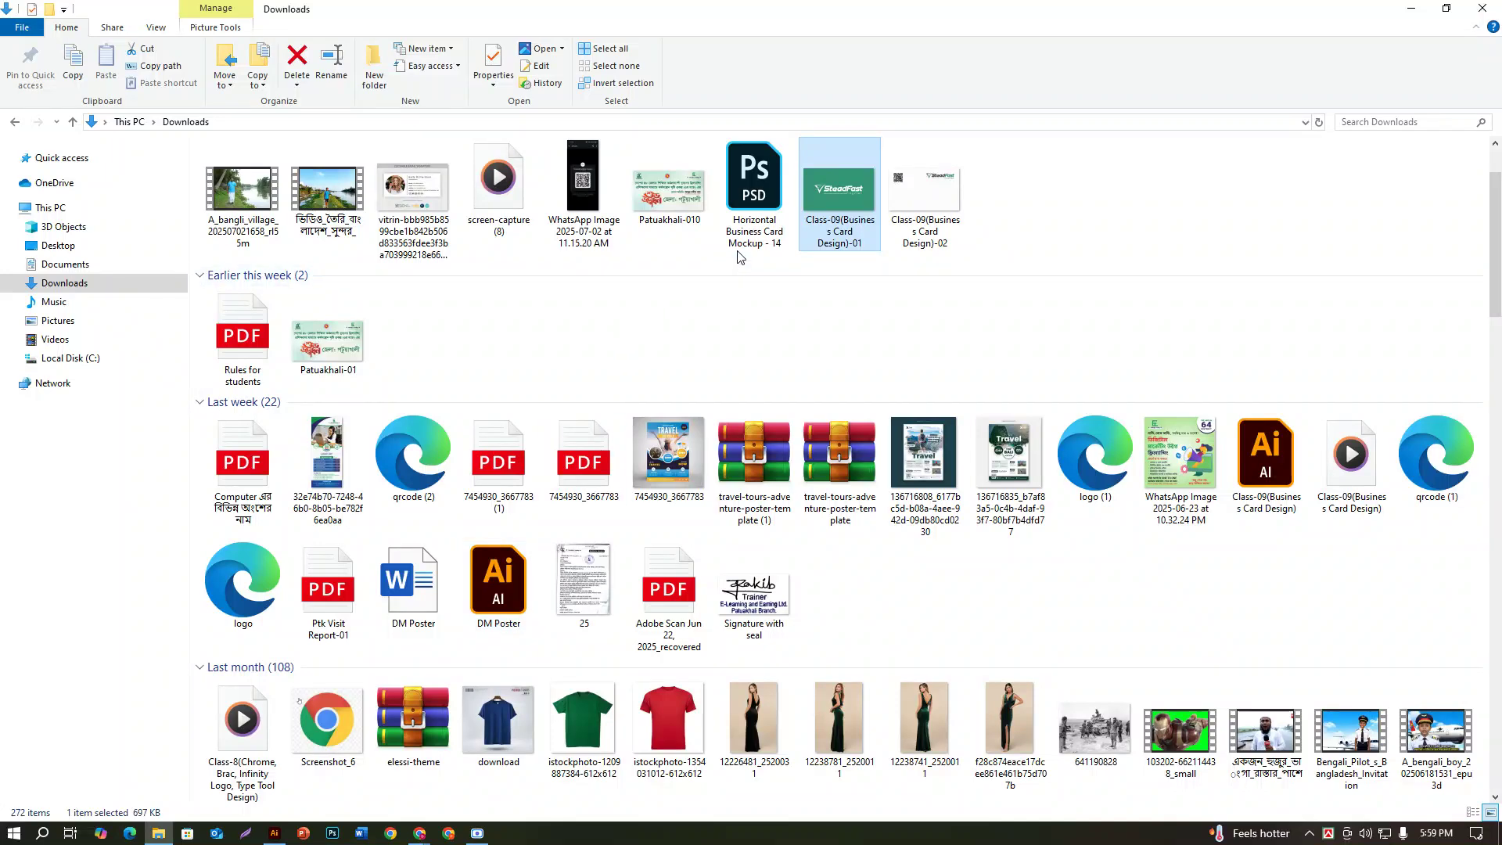
left_click(335, 836)
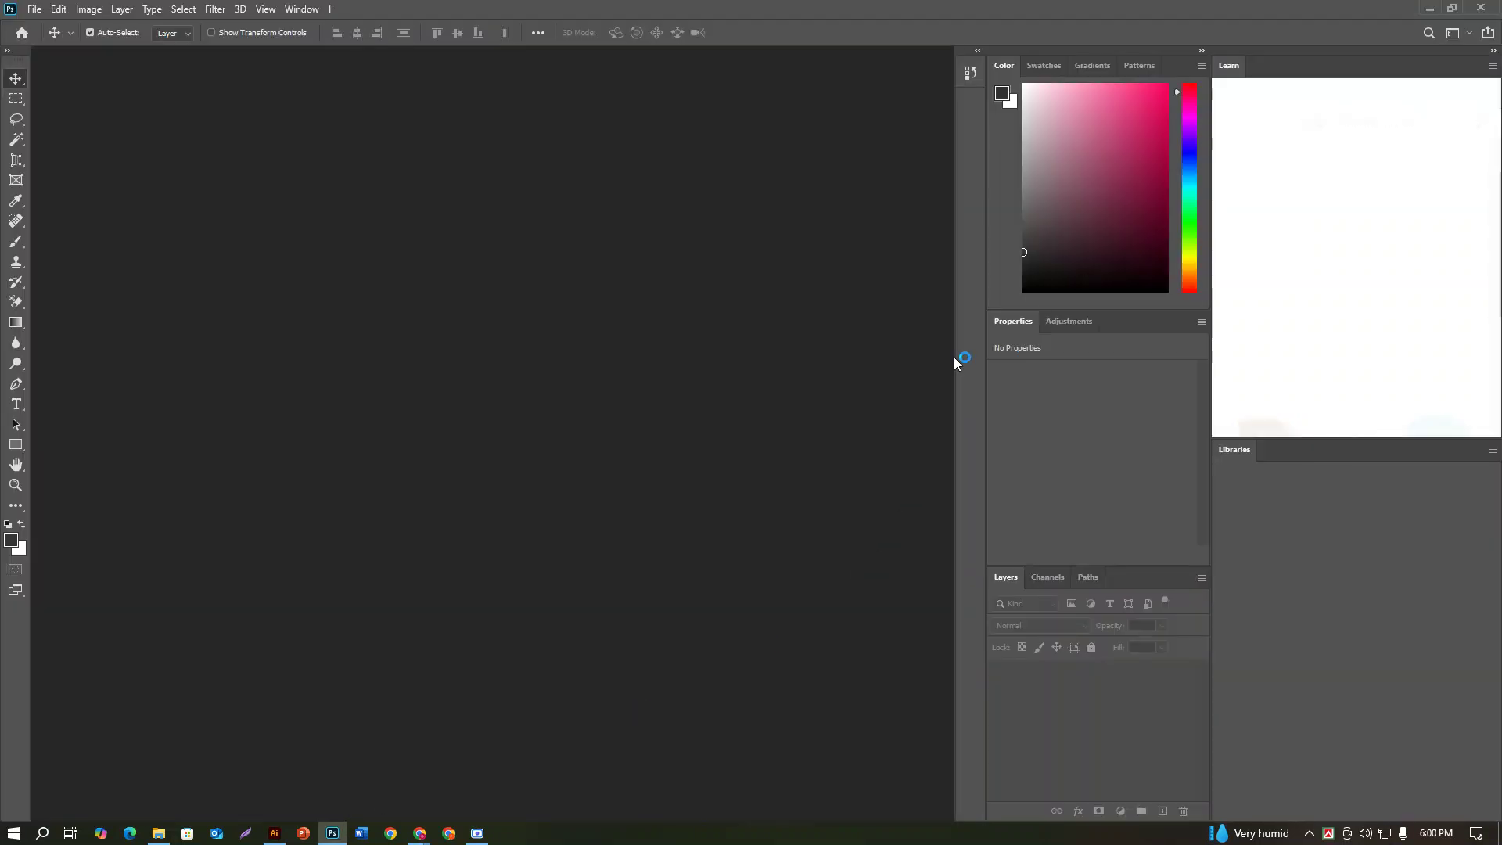
Step: Collapse Photoshop's side panels into a compact icon strip
left_click(1201, 52)
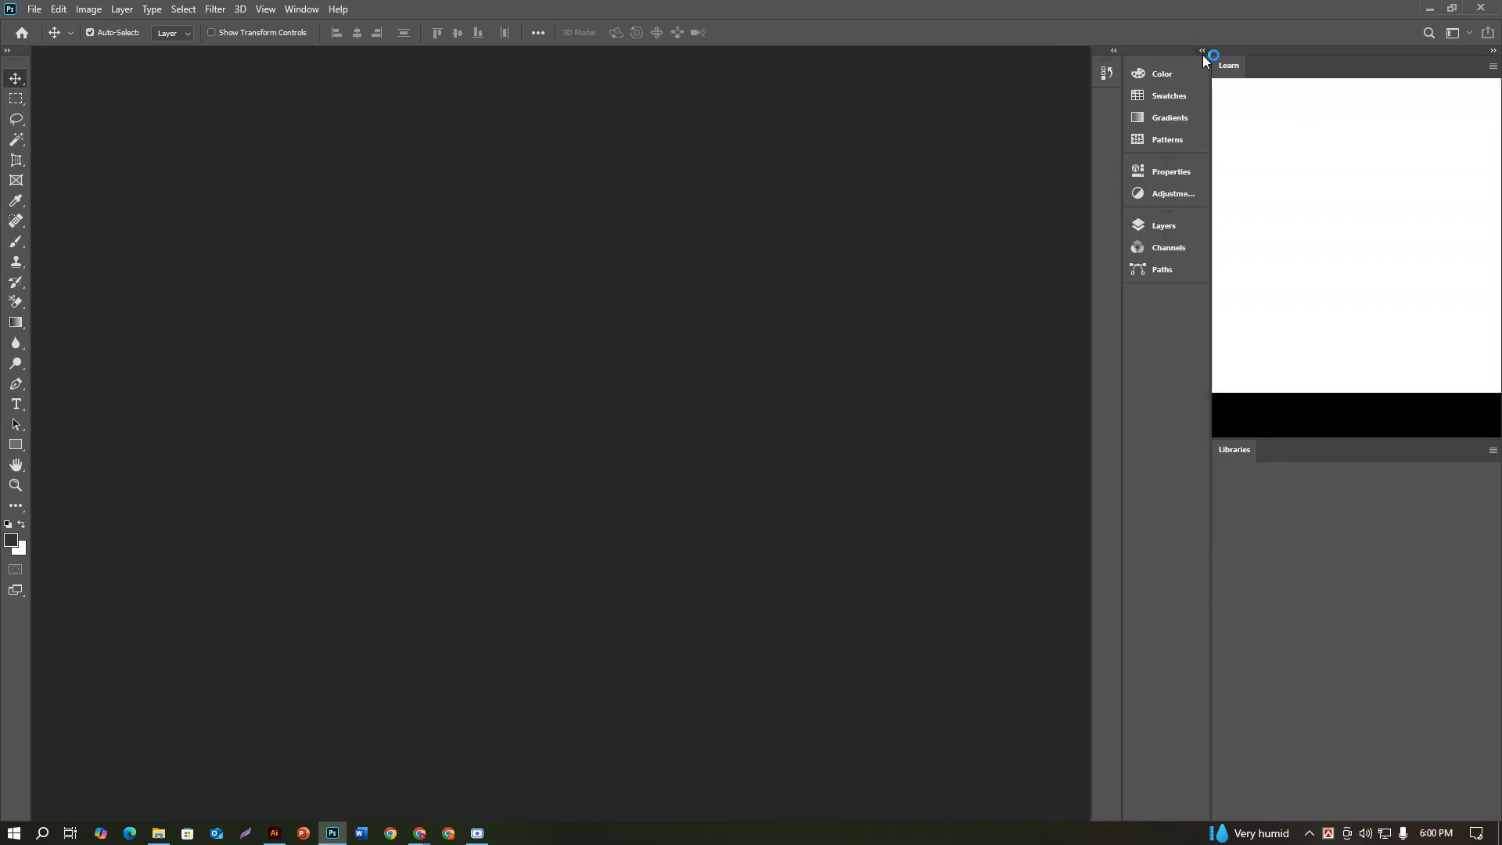
left_click(38, 14)
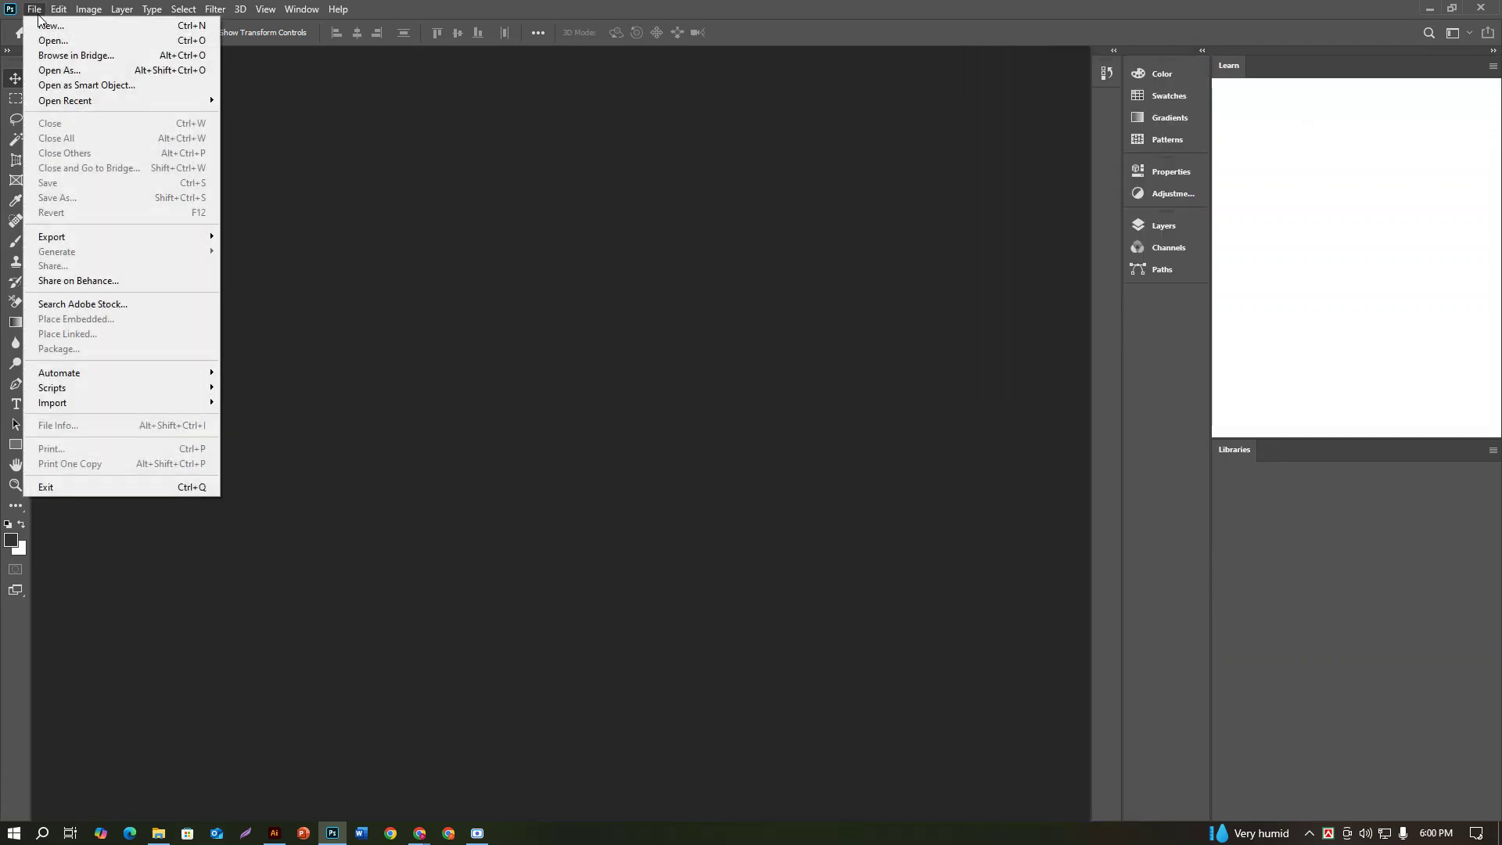
left_click(38, 14)
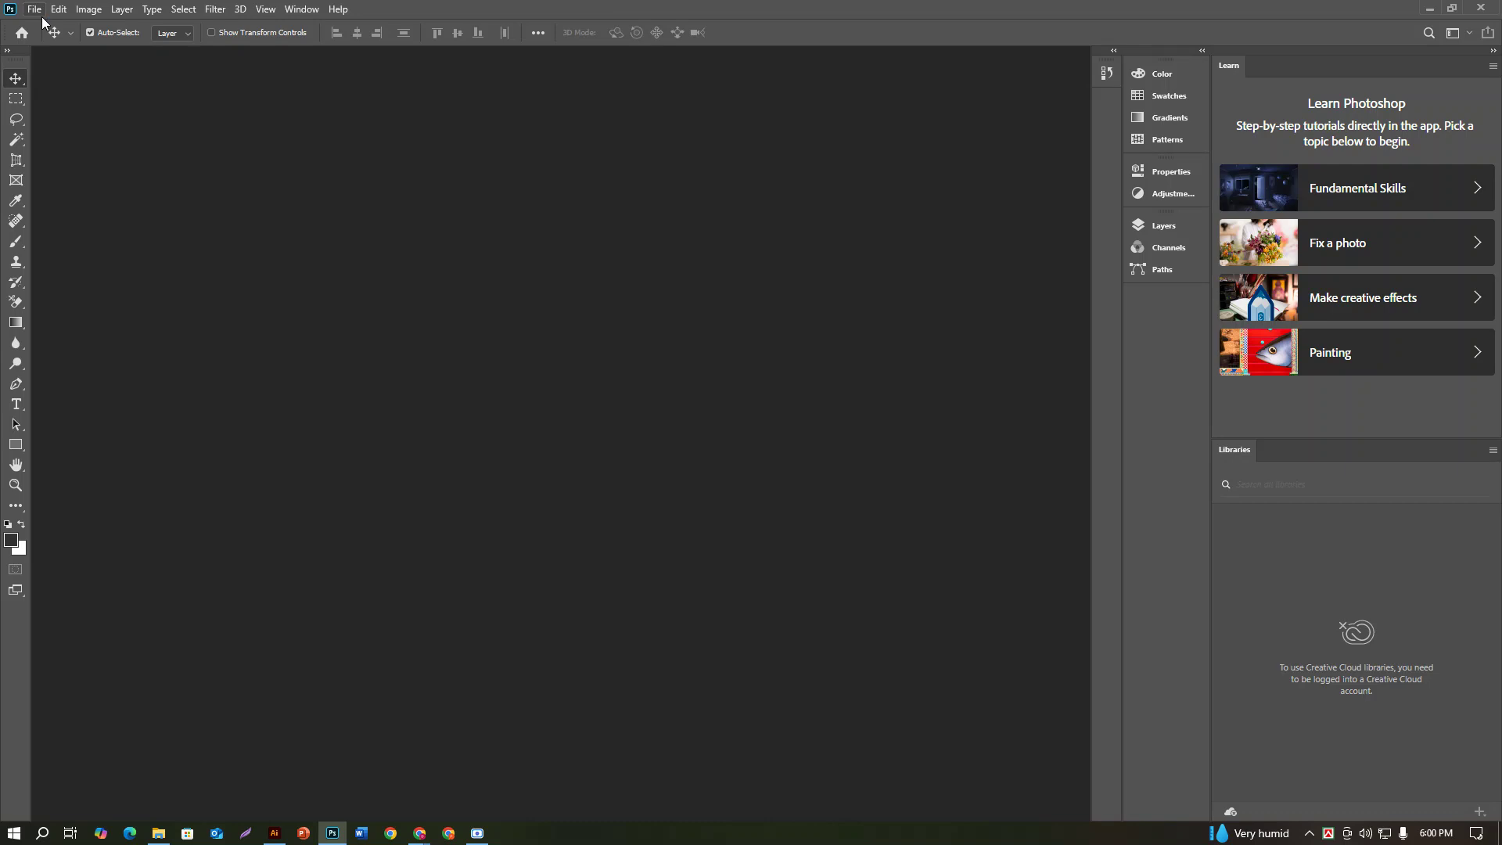
Step: Browse Downloads via File > Open and select Horizontal Business Card Mockup - 14.psd
left_click(34, 10)
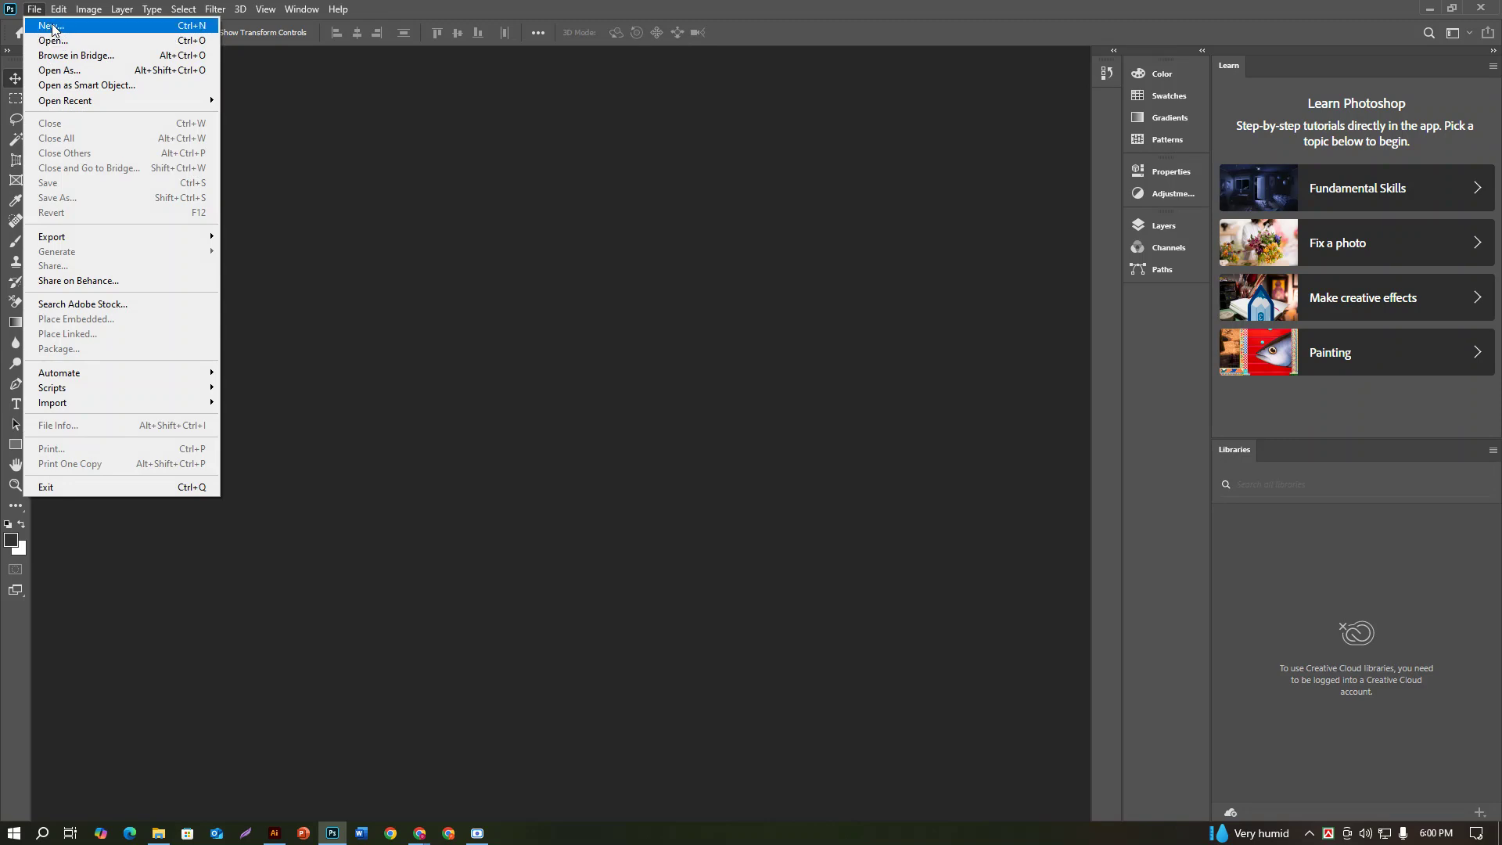
left_click(67, 41)
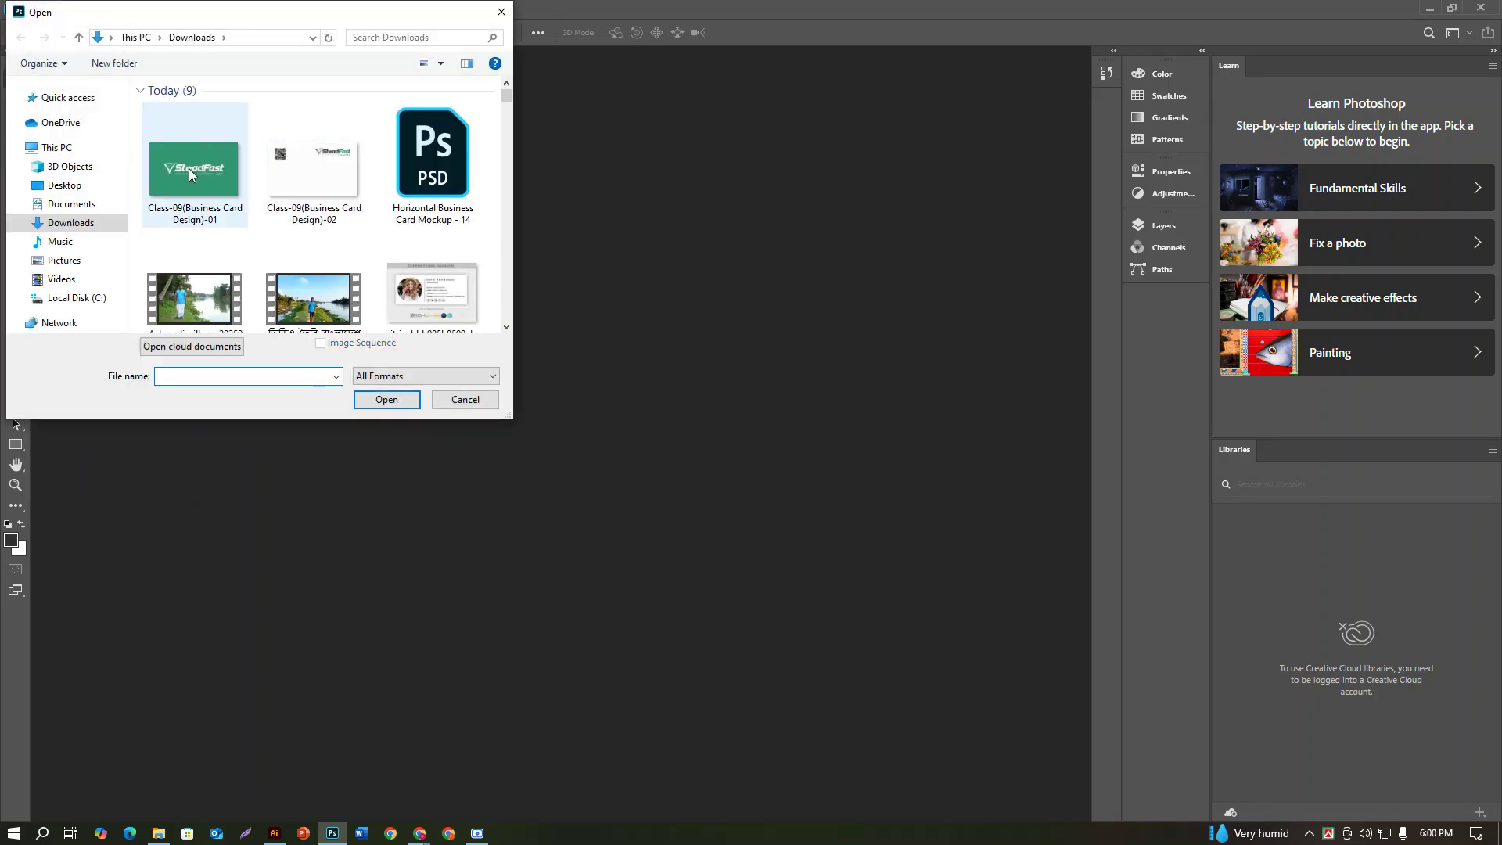
left_click(450, 191)
Step: Open the mockup PSD, show its layers with F7, and edit the Front smart object
left_click(386, 399)
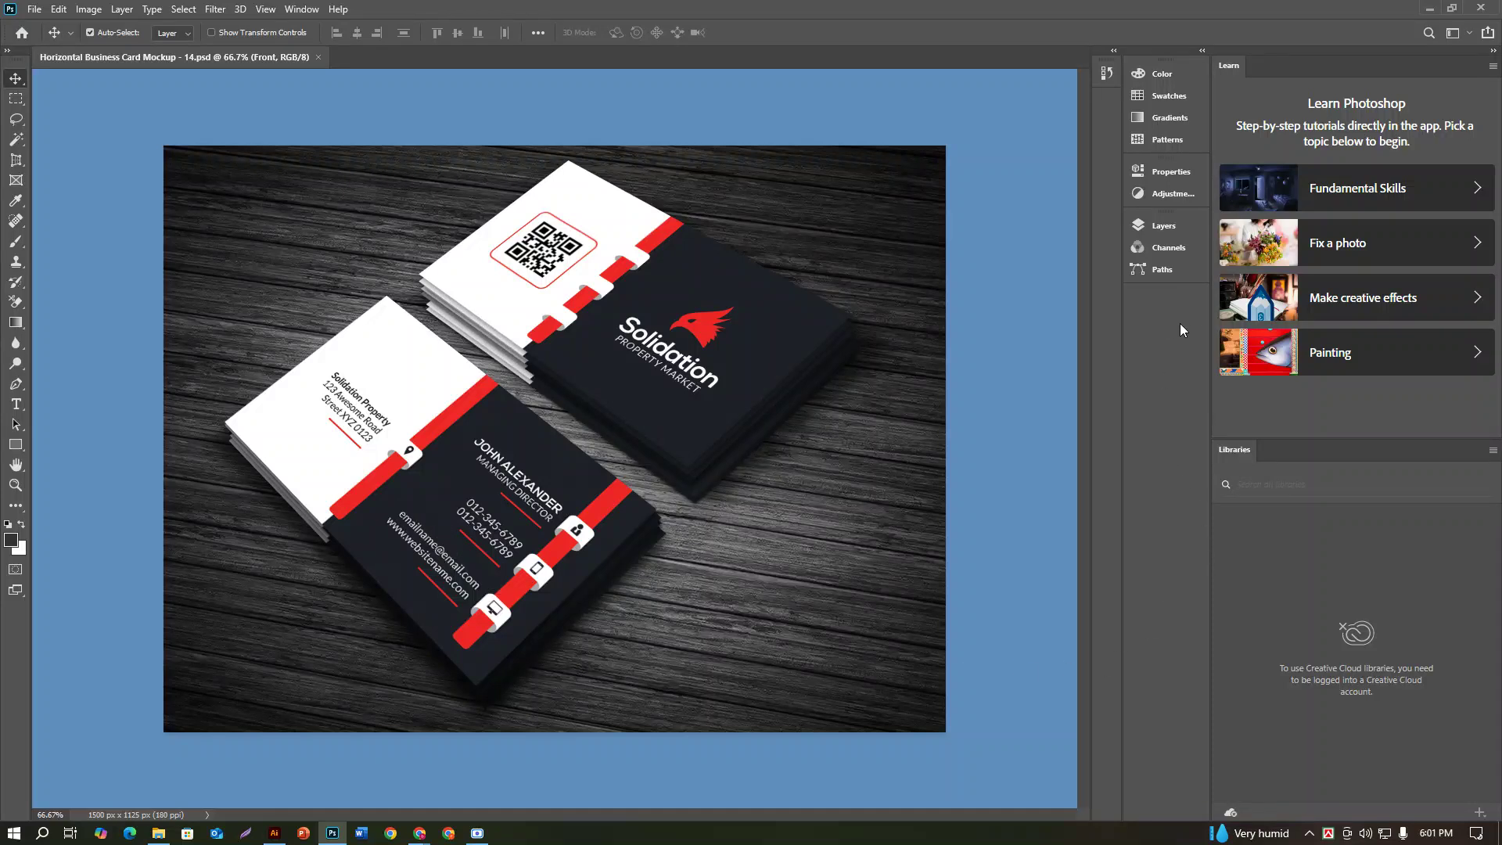
key("F7")
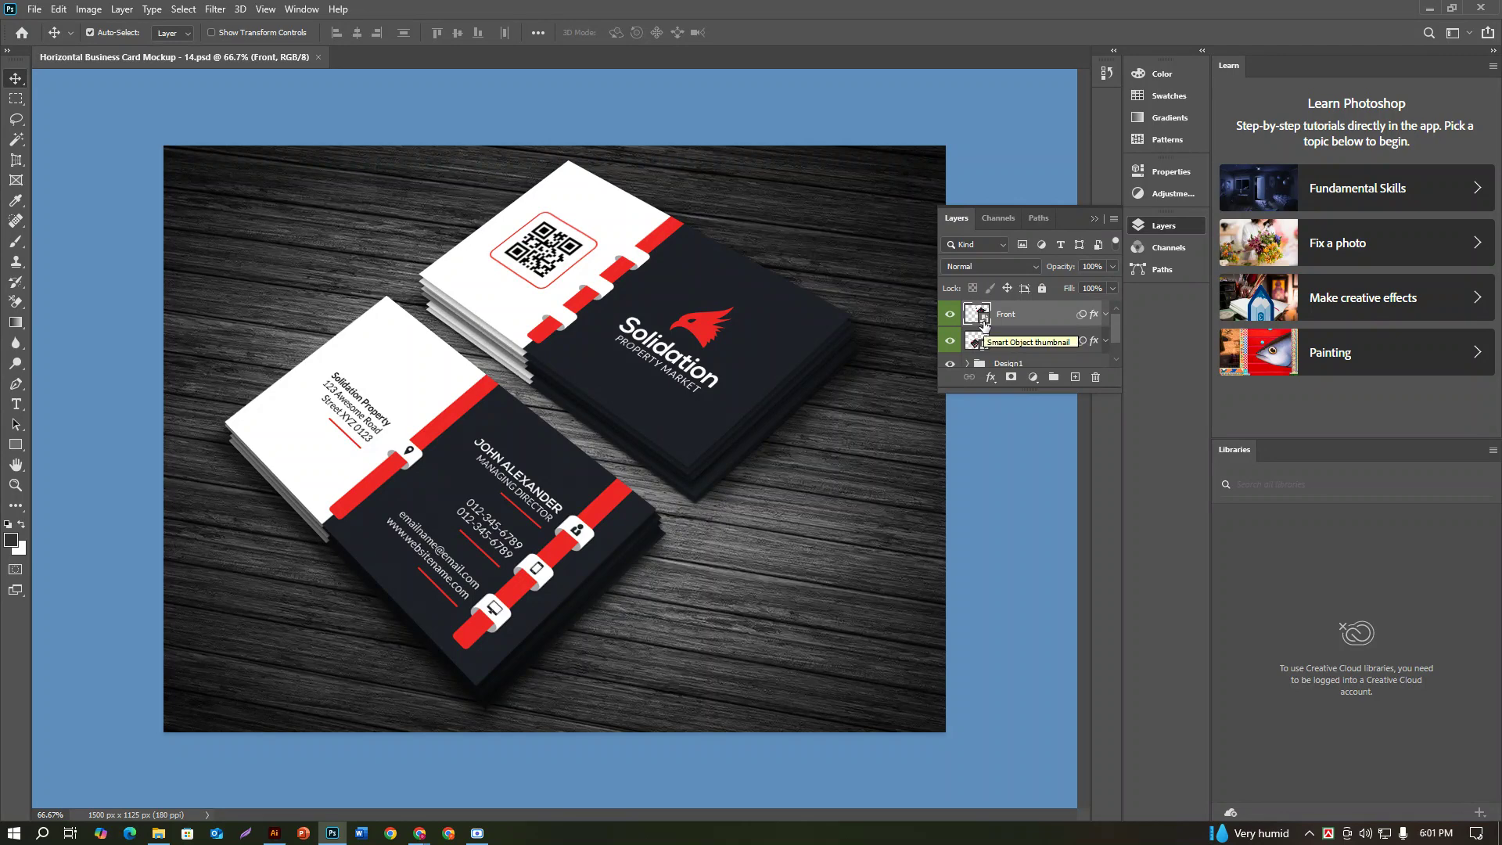
double_click(983, 323)
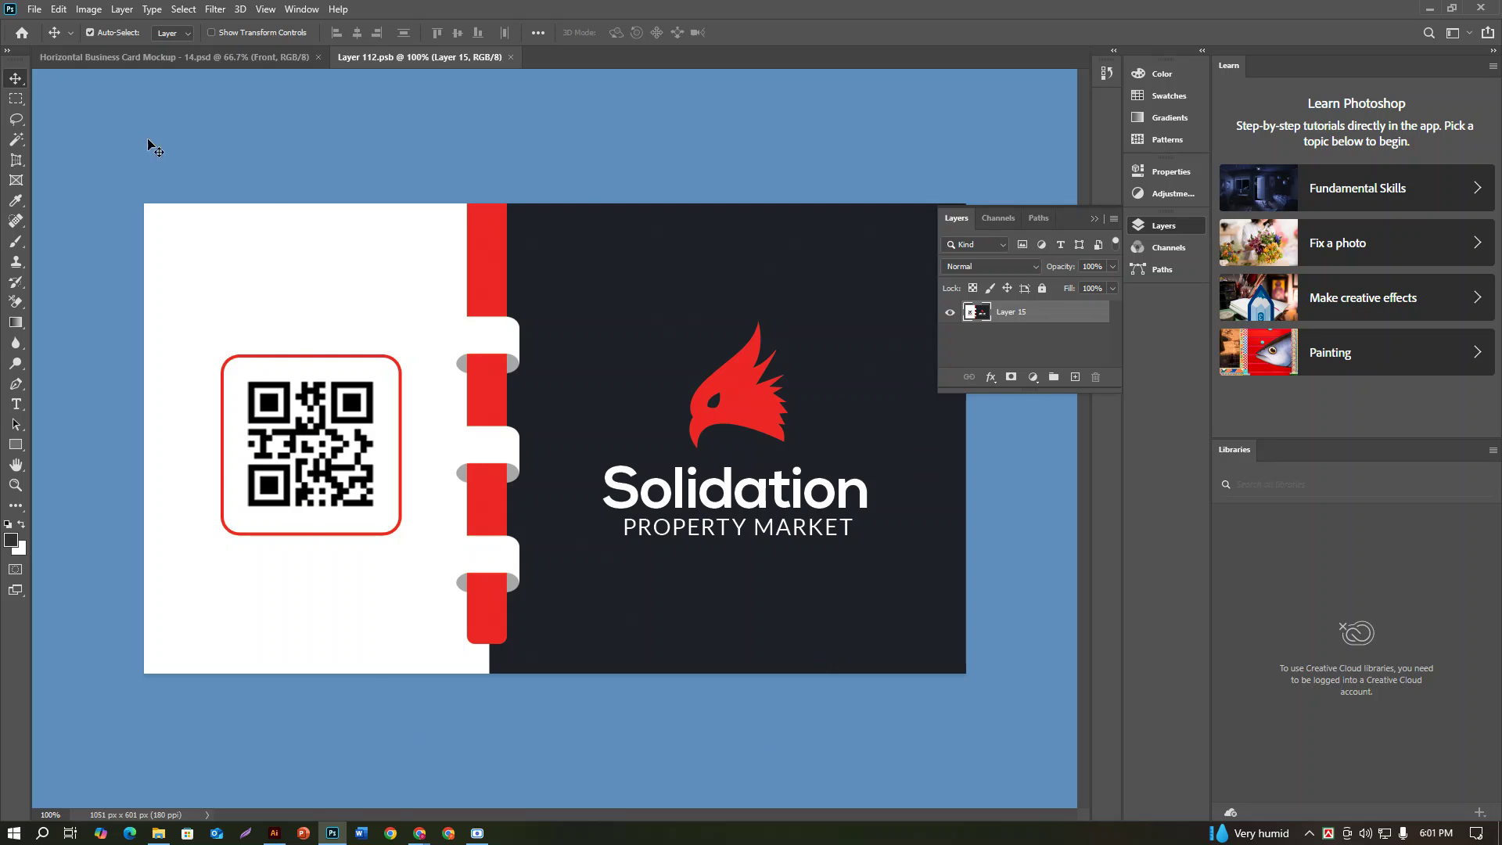
Step: Place-embed the Class-09(Business Card Design)-01 image in the Front card and scale it to fill
left_click(36, 10)
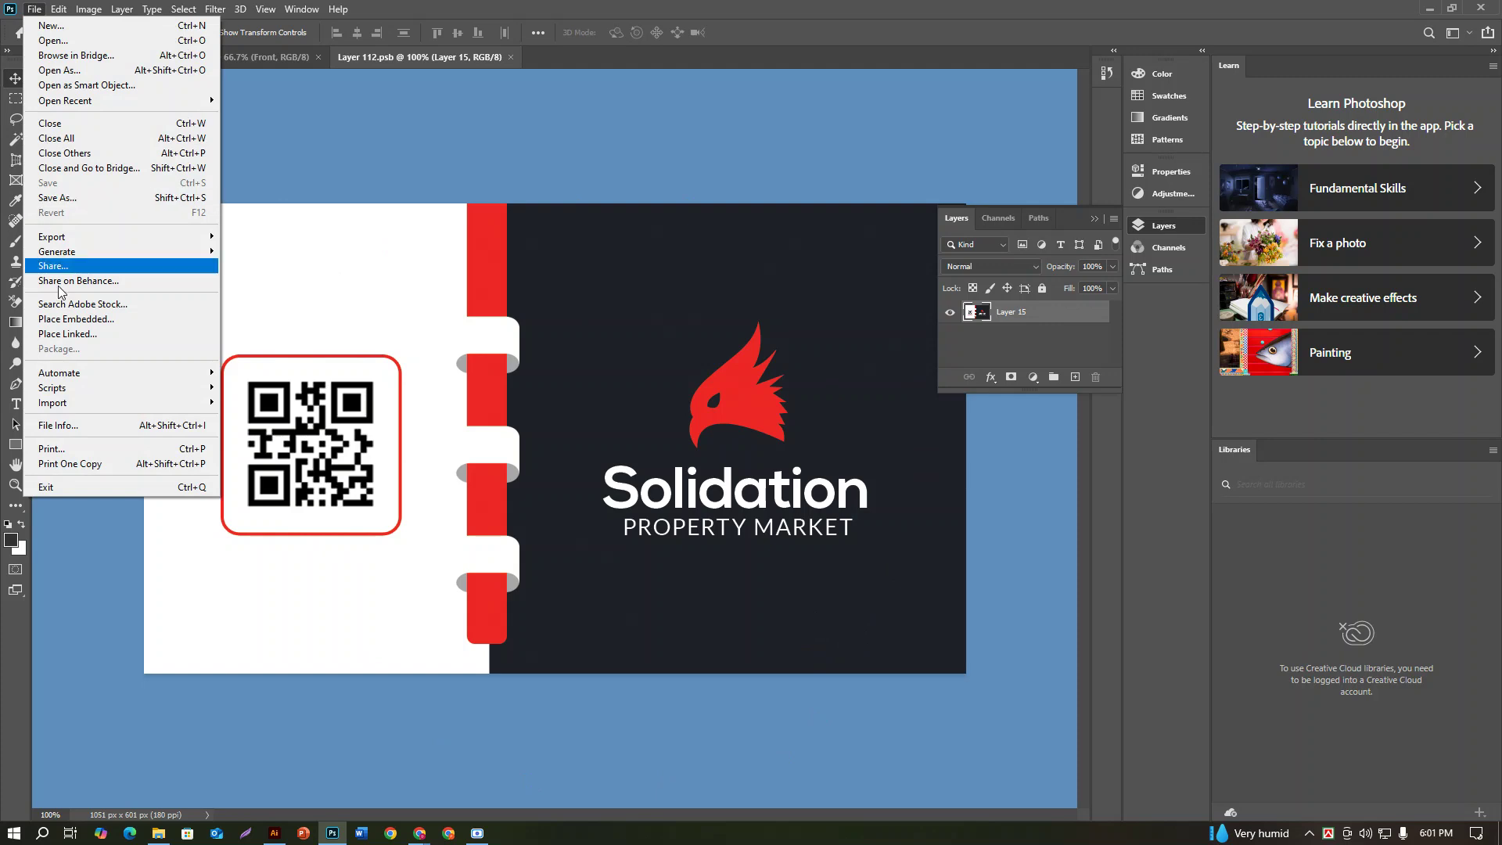
left_click(71, 324)
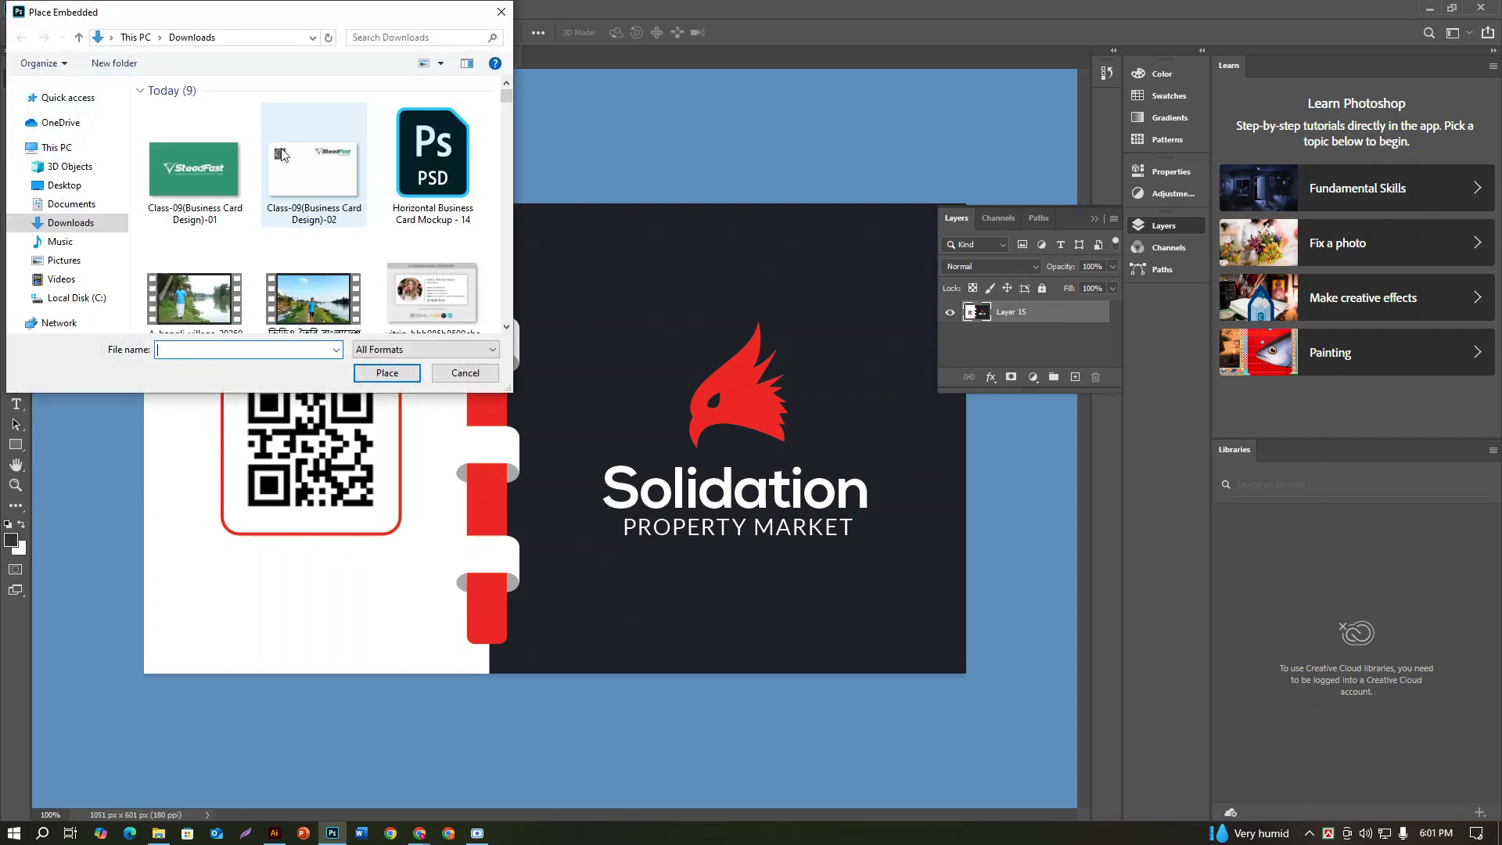
left_click(238, 179)
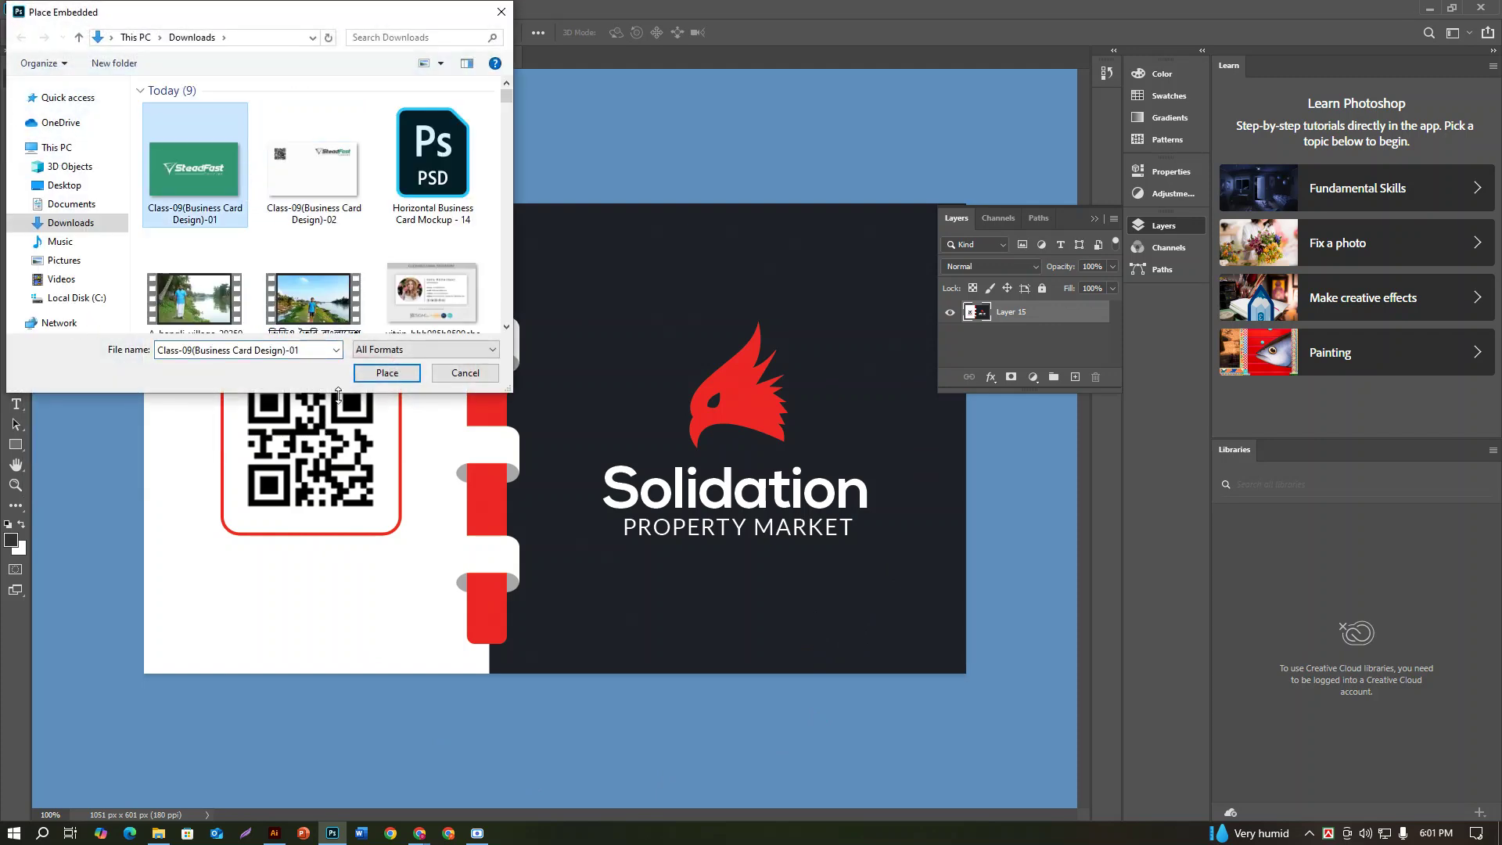
left_click(384, 375)
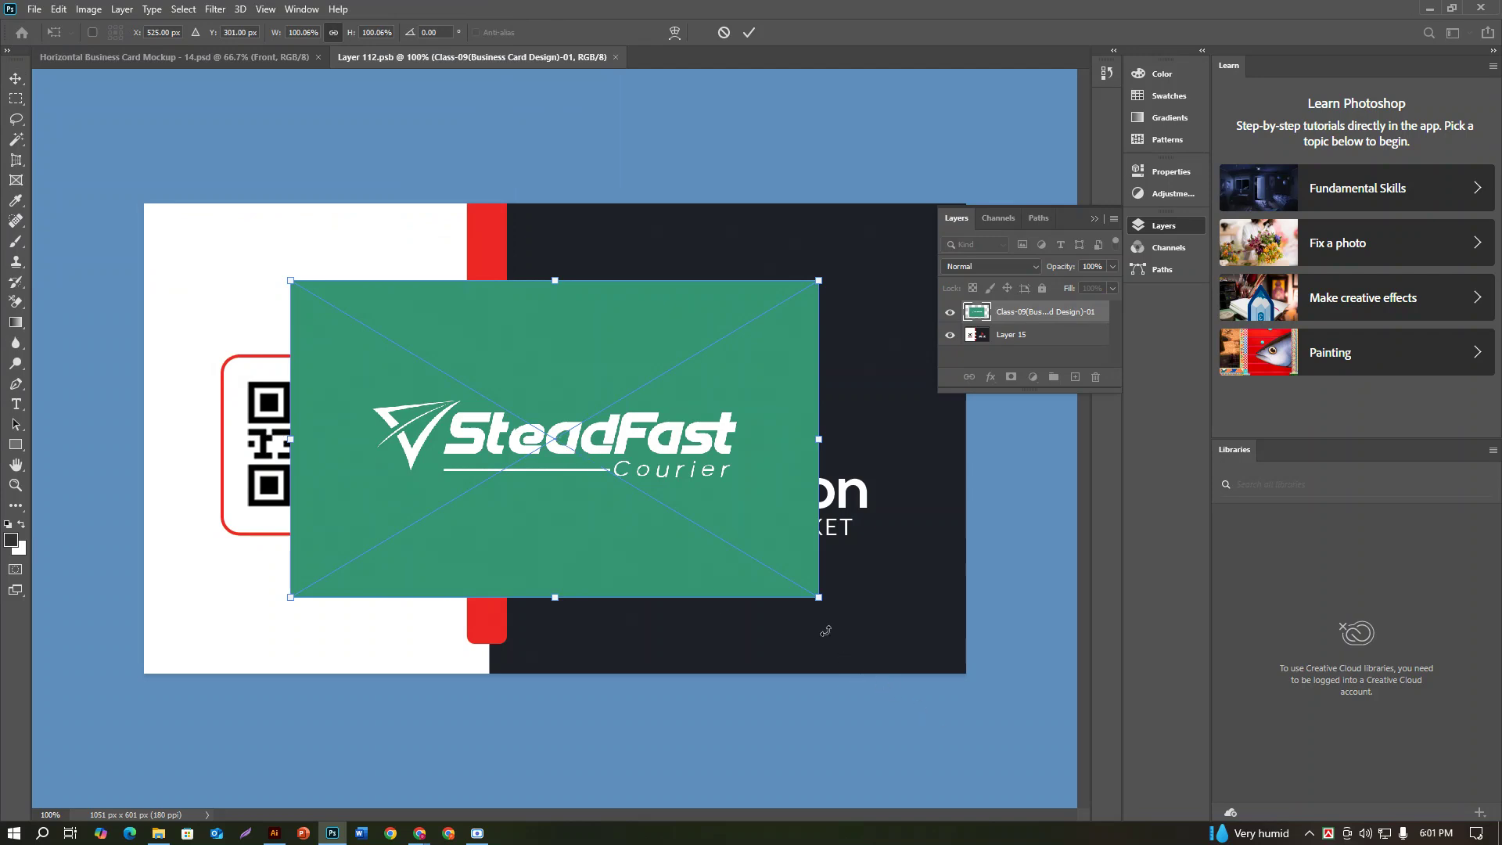
left_click_drag(819, 600, 963, 699)
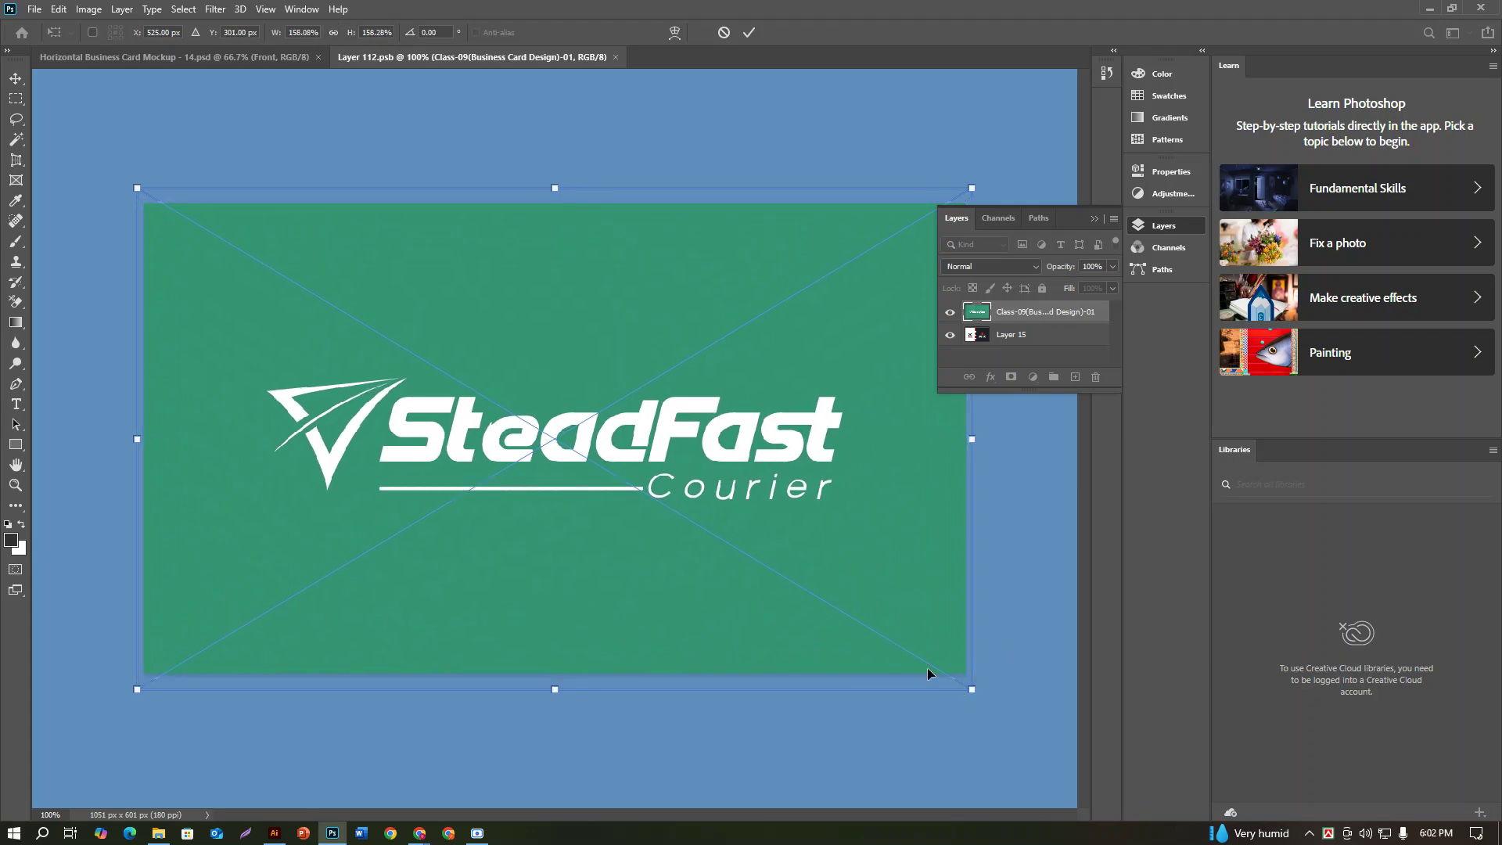
left_click(758, 27)
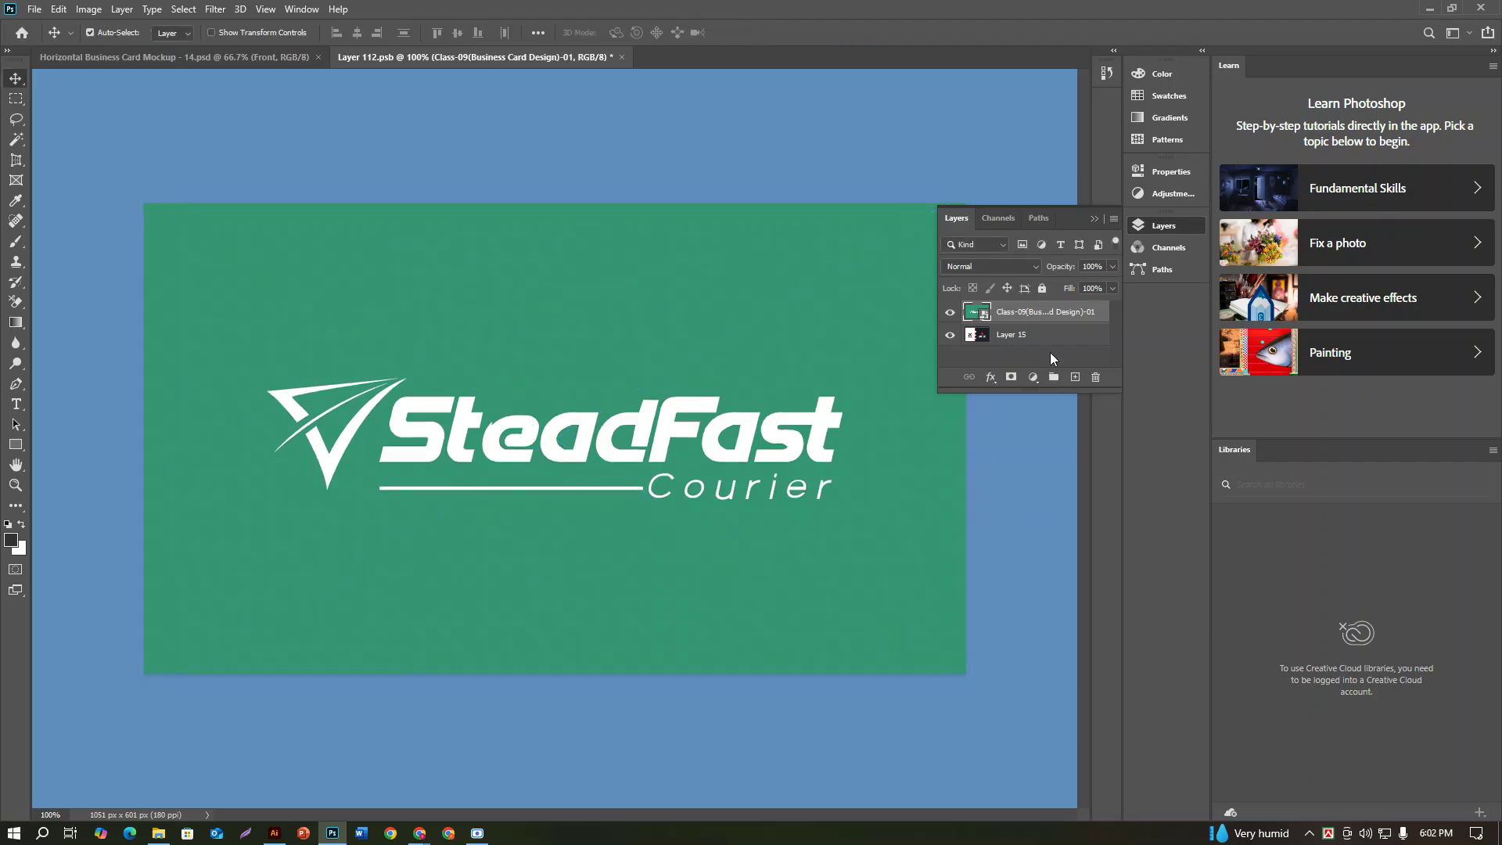
Step: Save the front card contents, then select the Back layer in the mockup
key("ctrl")
key("ctrl+s")
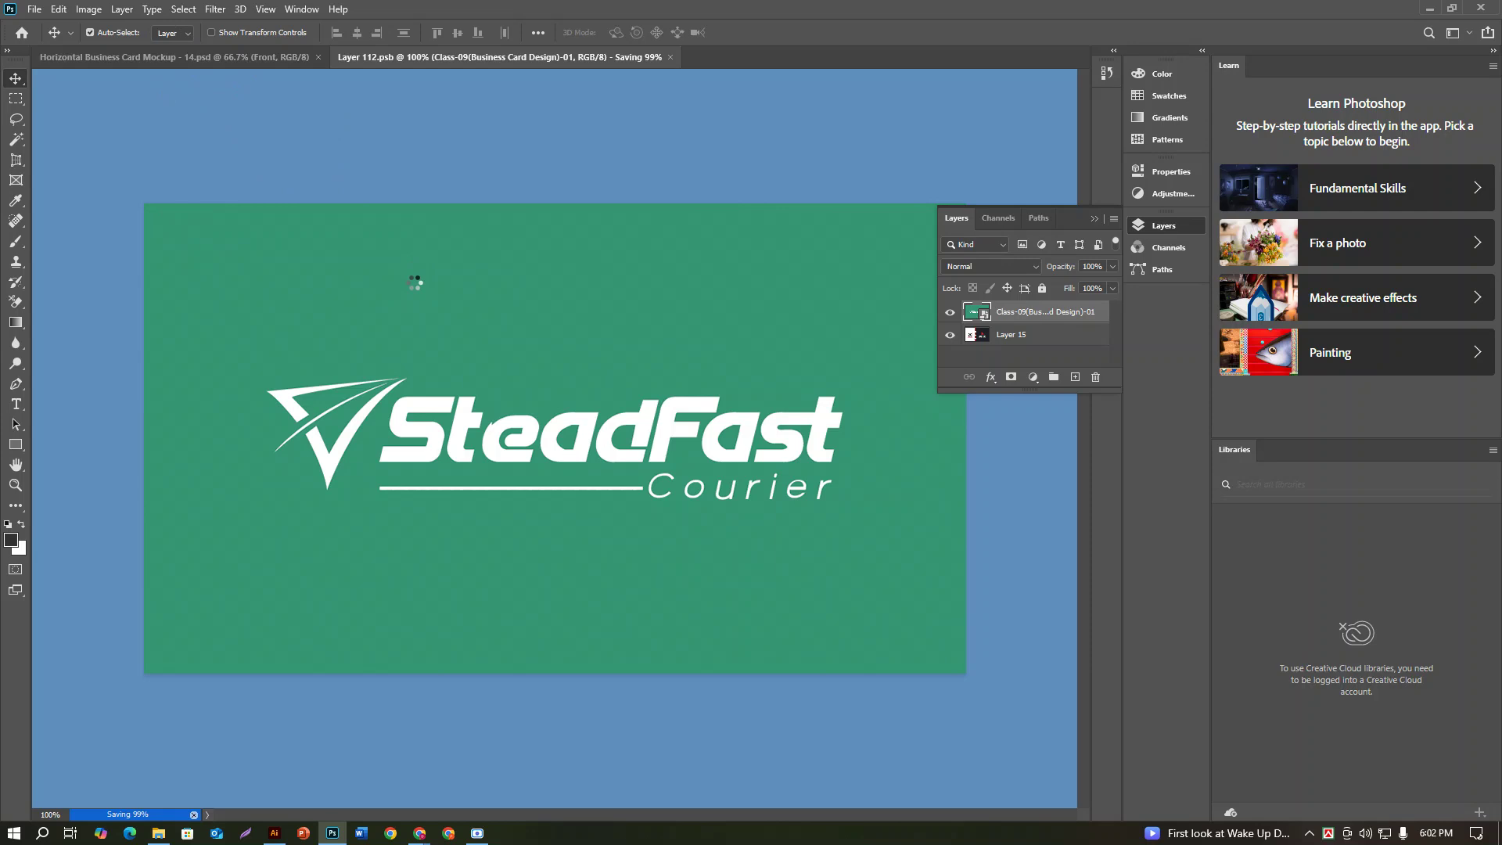
left_click(251, 67)
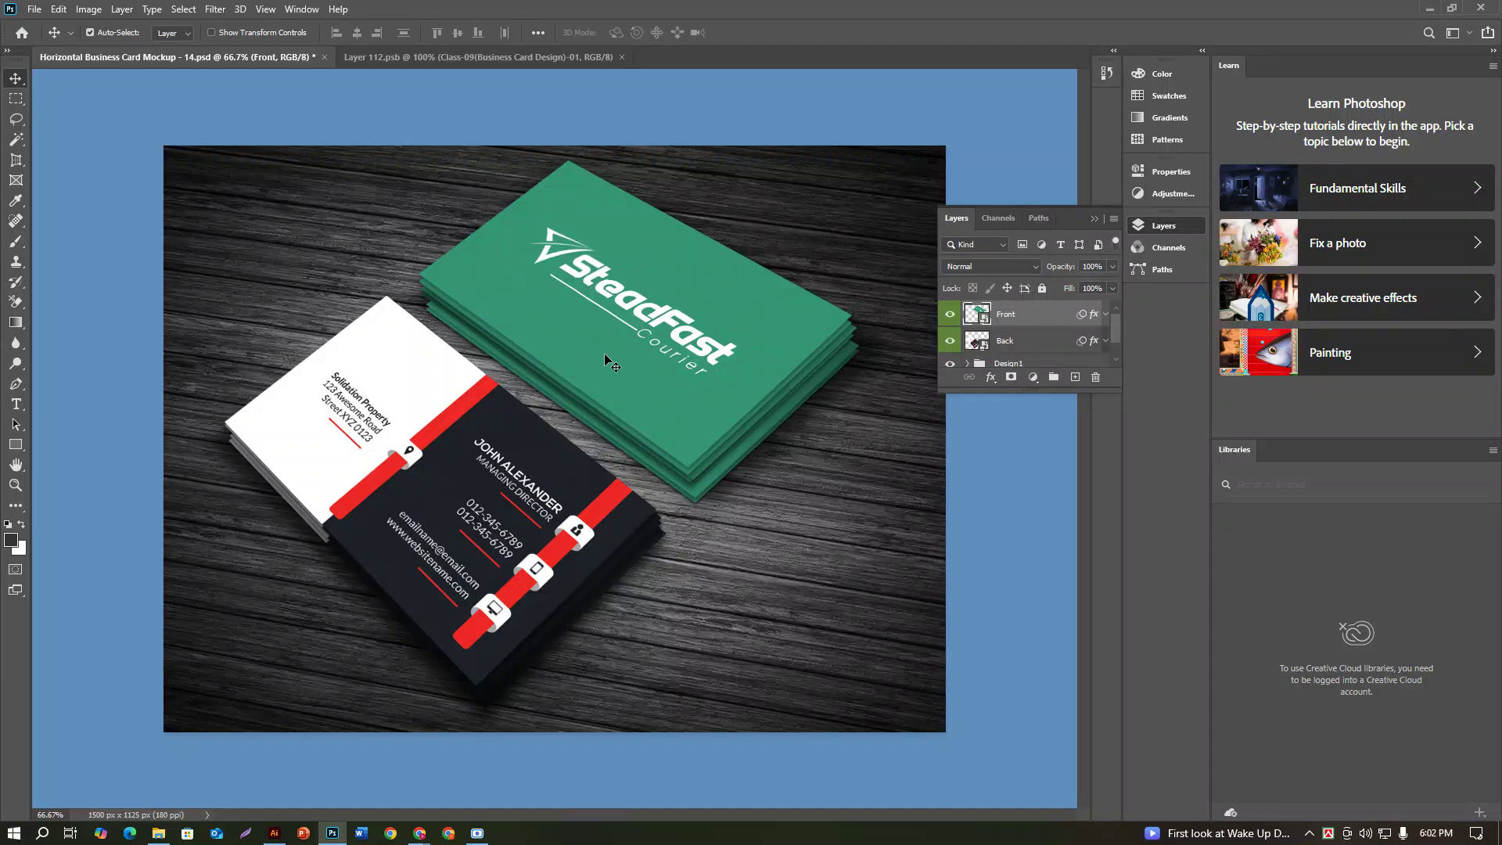
left_click(1052, 348)
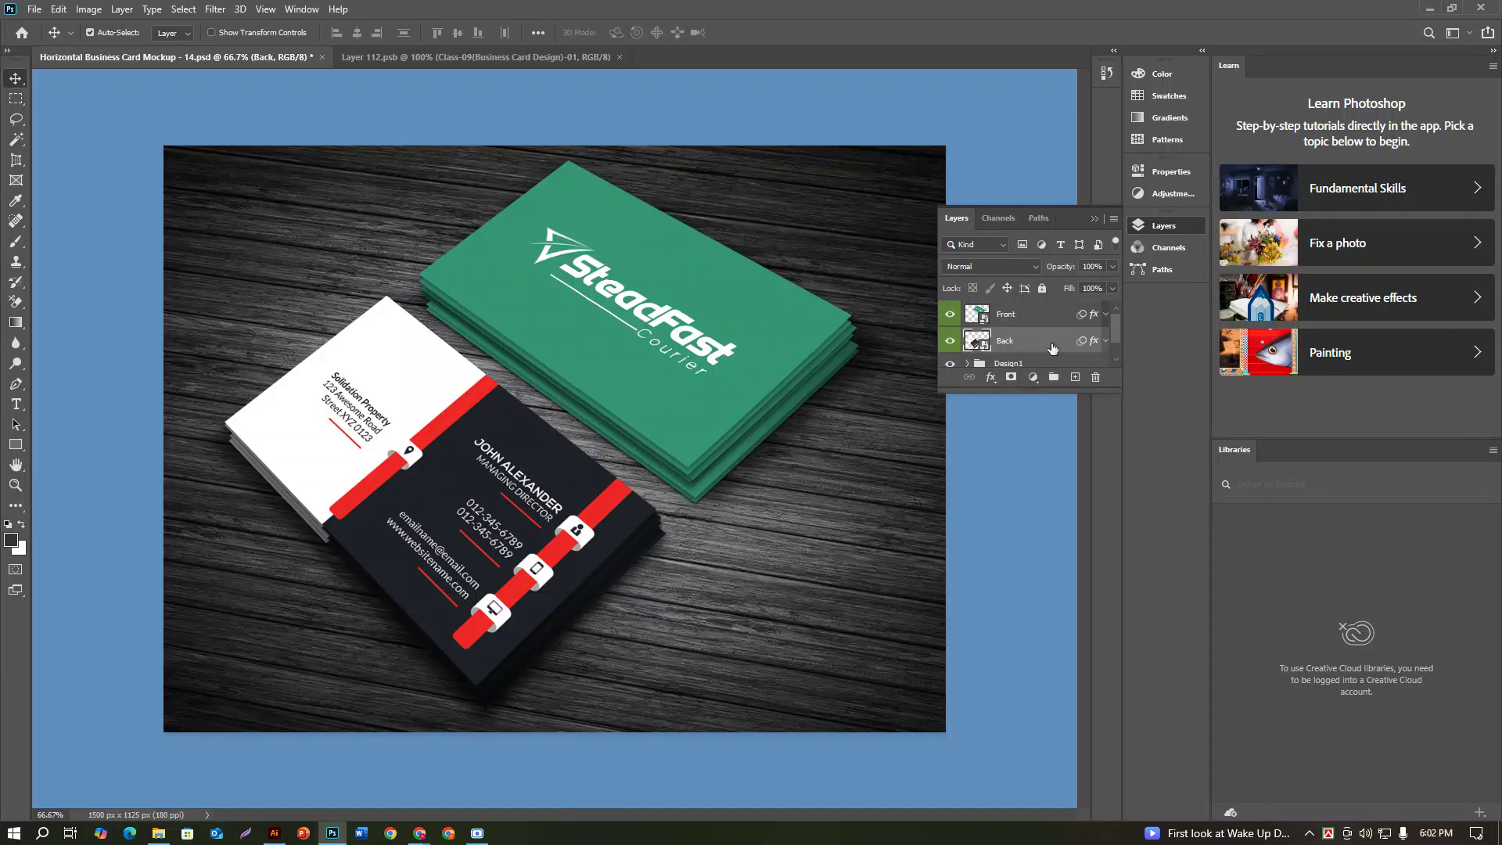
Step: Place-embed Class-09(Business Card Design)-02 into the Back smart object, enlarged to fill the card
double_click(984, 345)
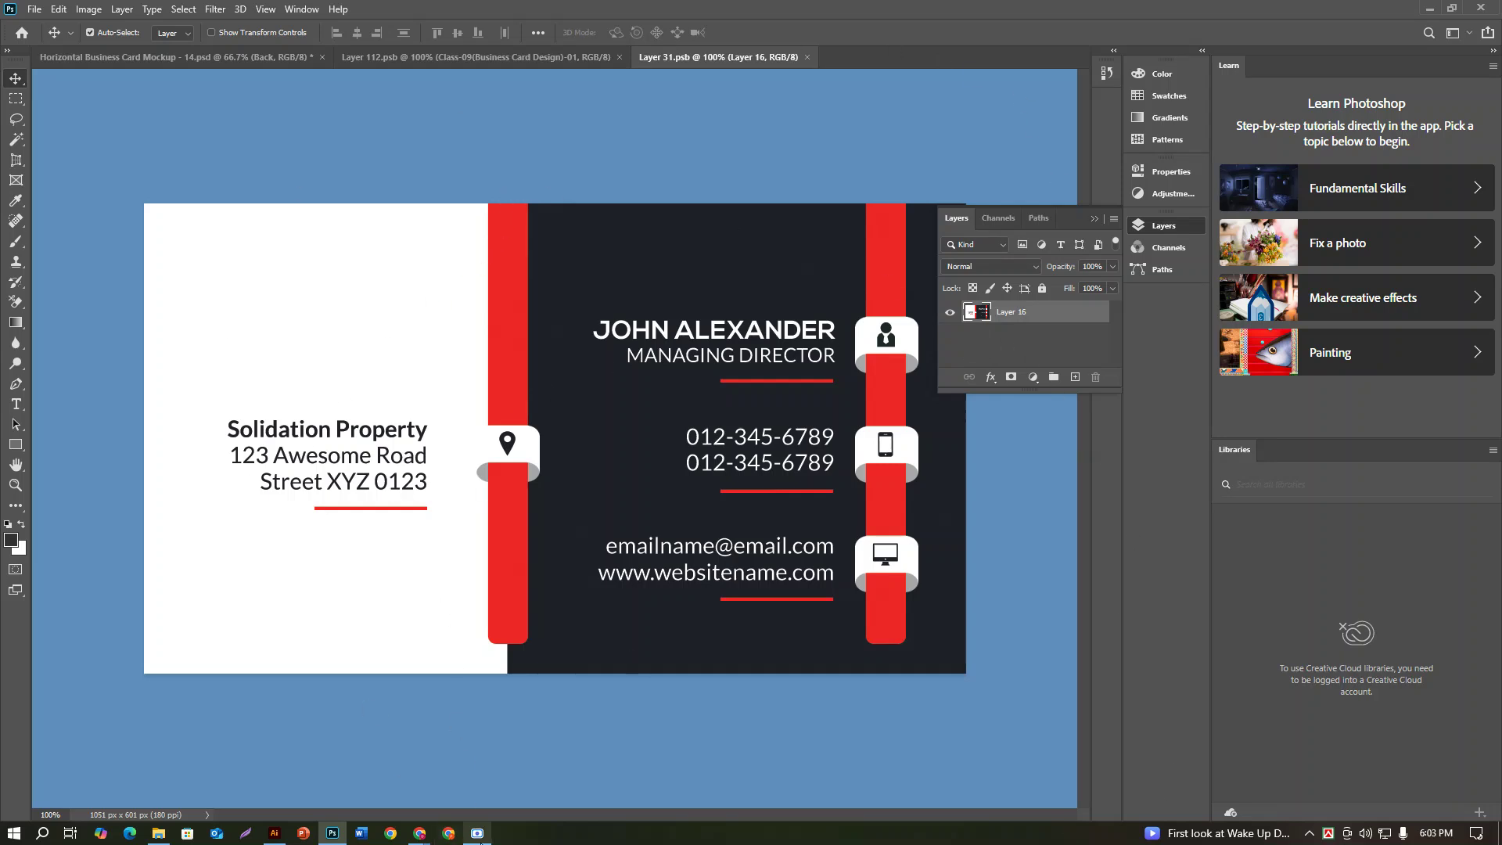
left_click(34, 10)
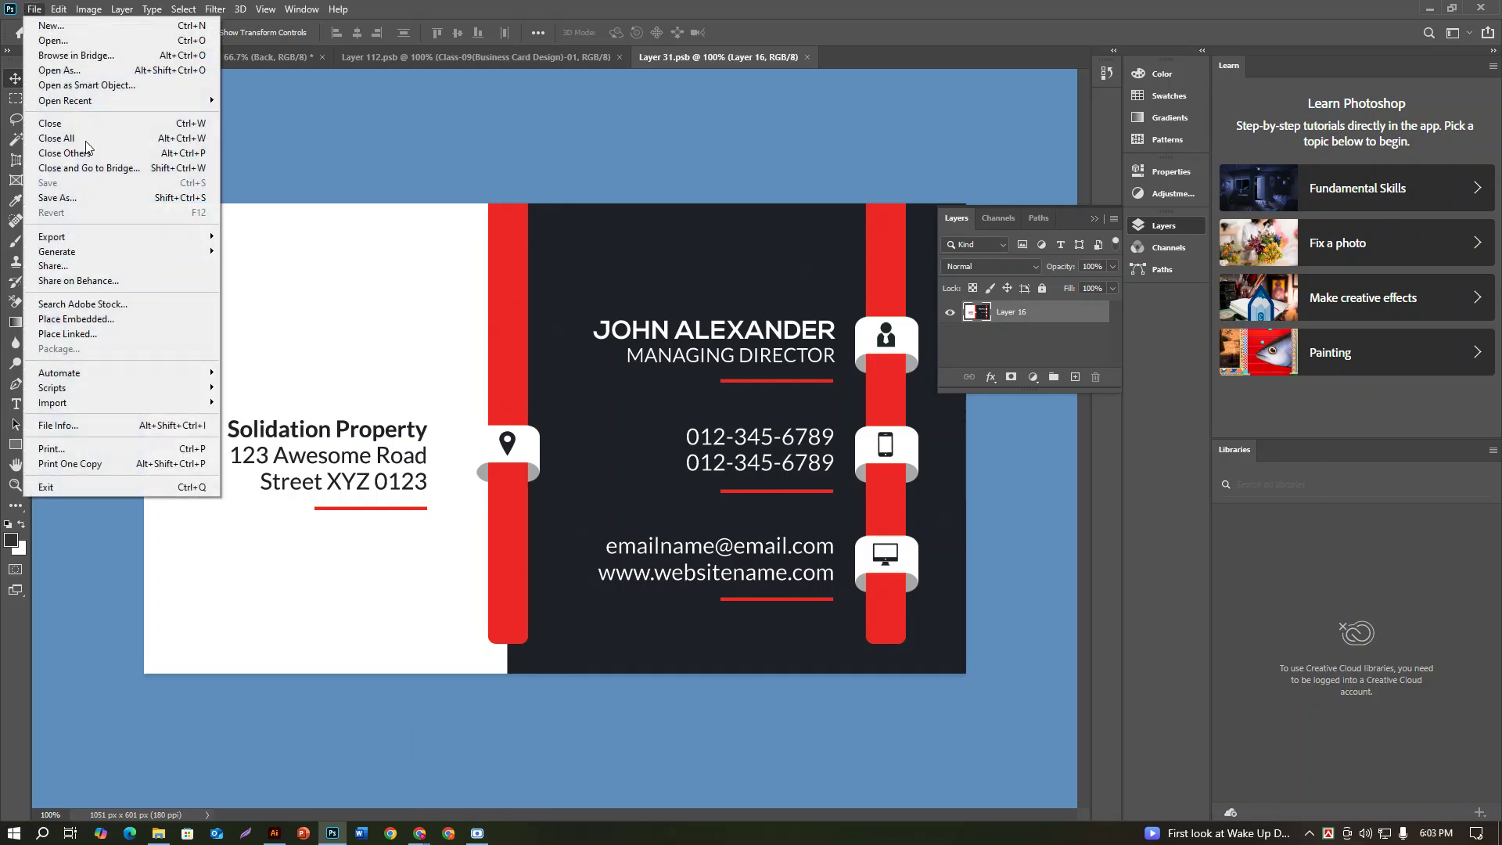
left_click(114, 319)
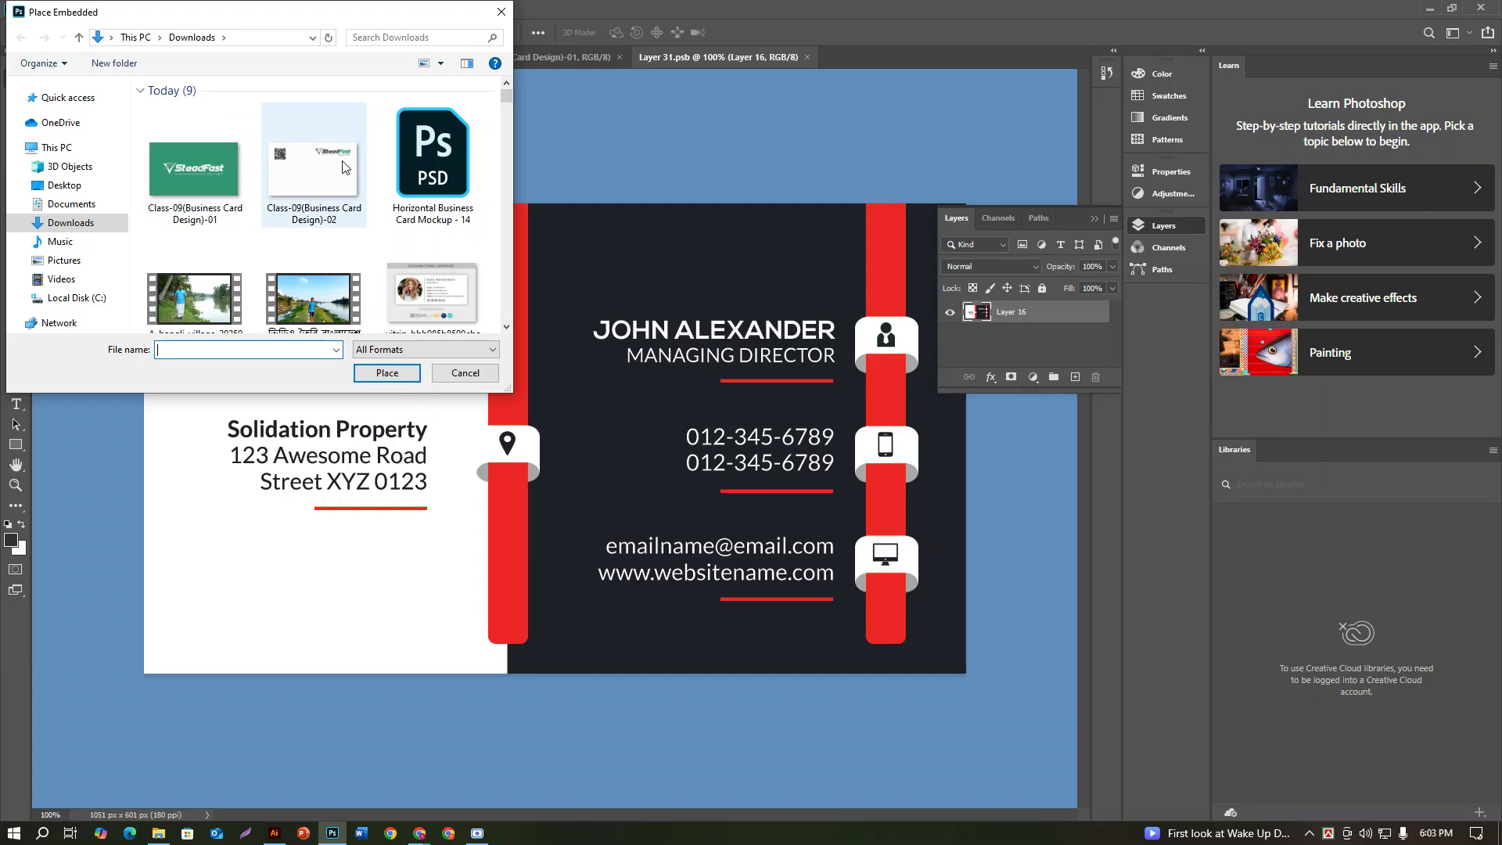
left_click(342, 167)
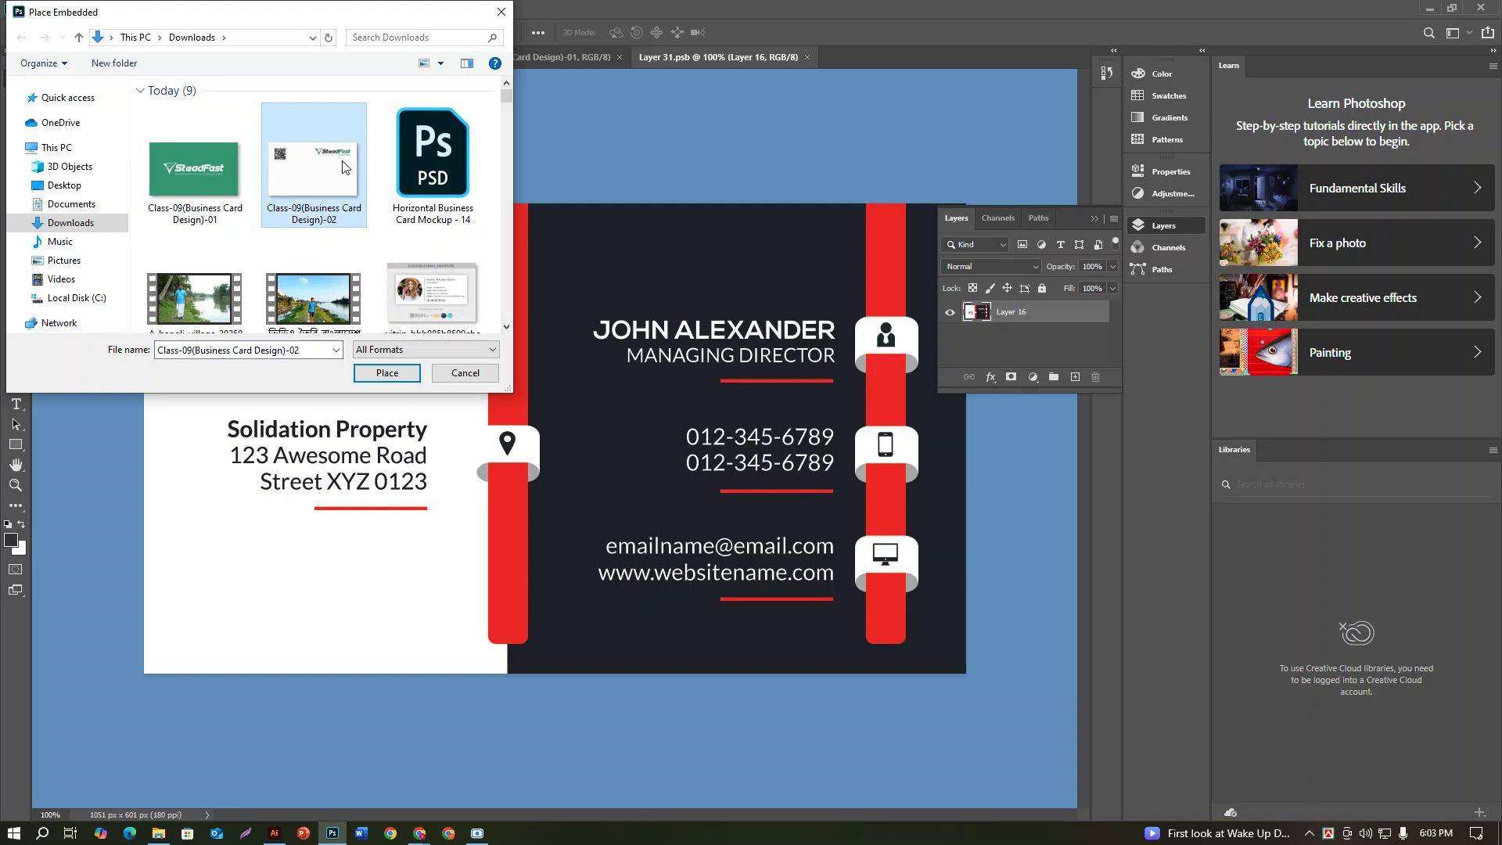
left_click(387, 373)
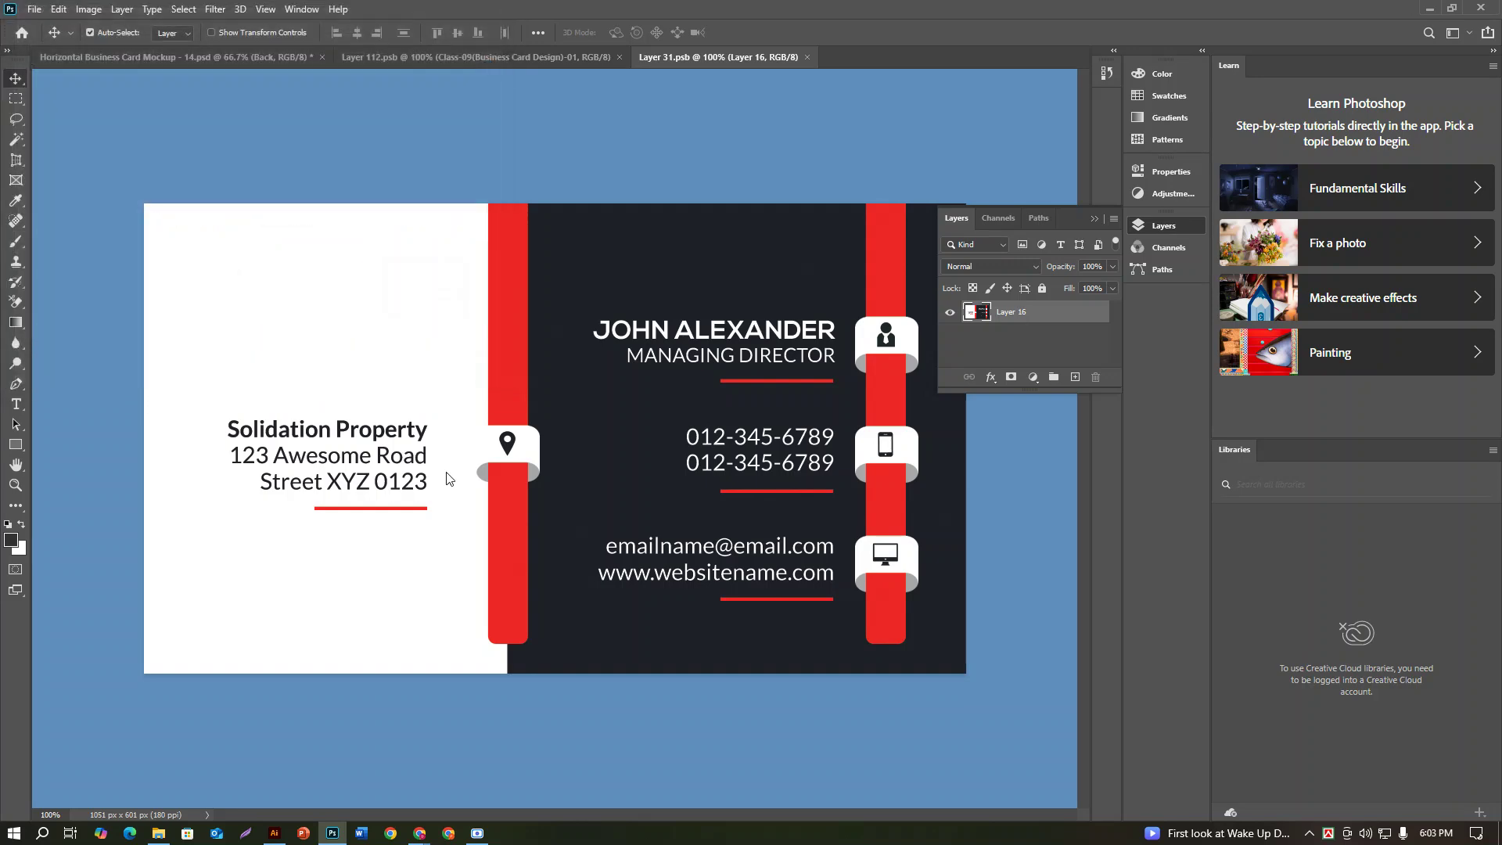
left_click_drag(823, 600, 970, 712)
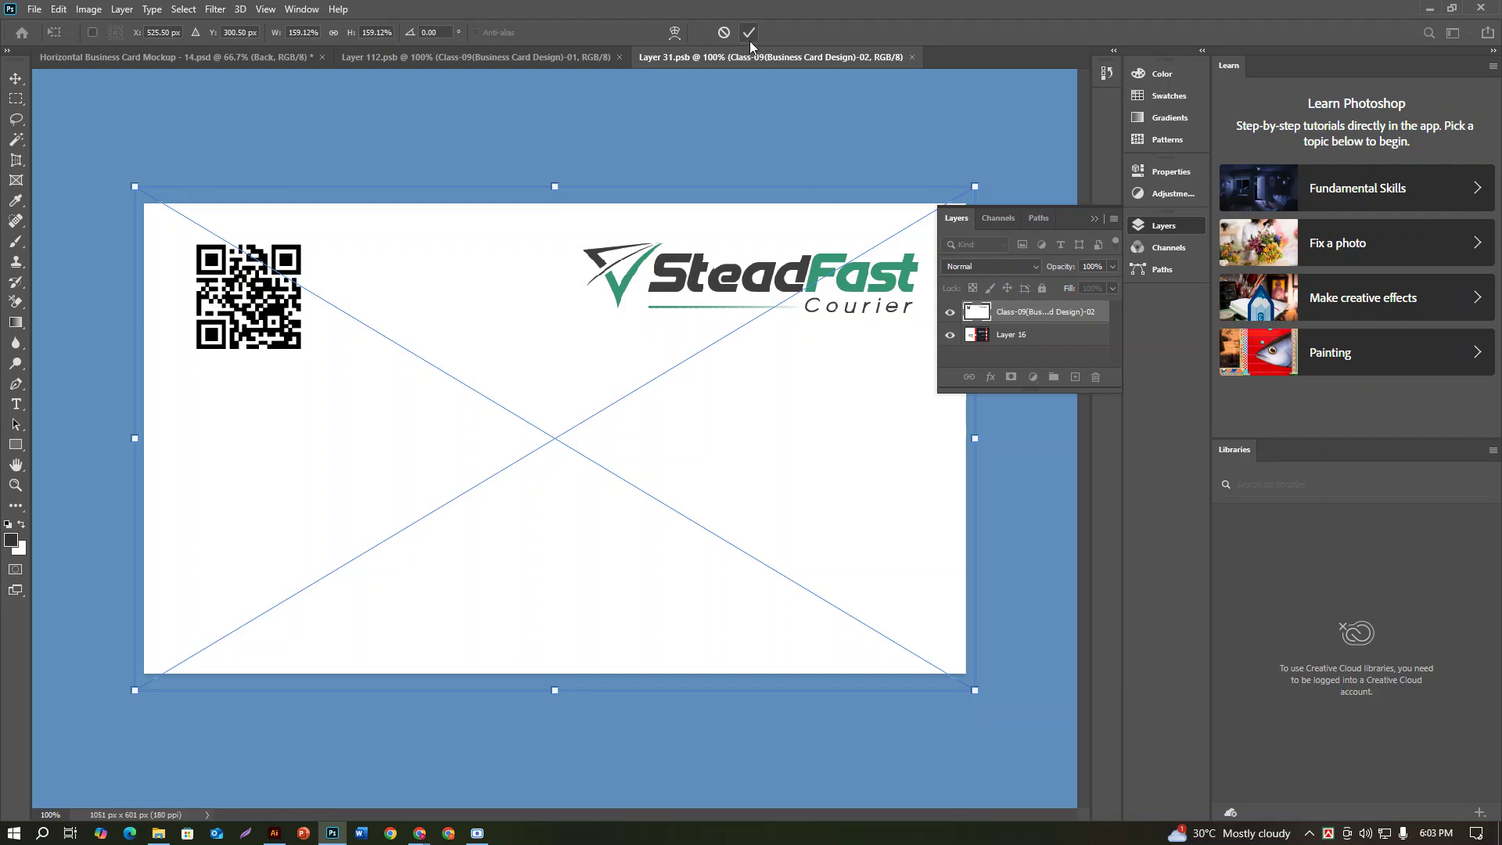
key("ctrl+z")
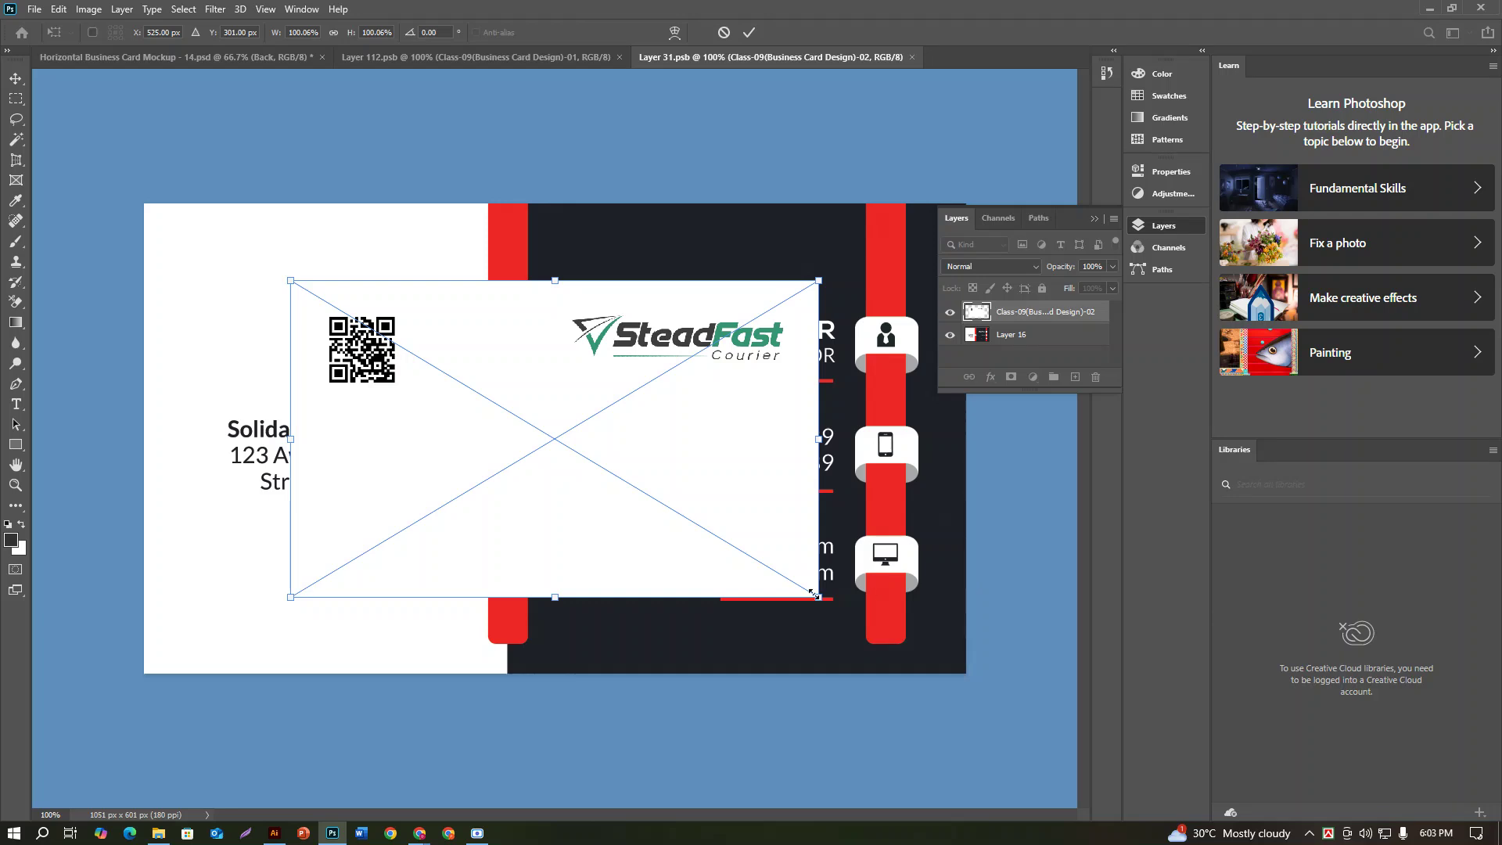
left_click_drag(817, 596, 971, 689)
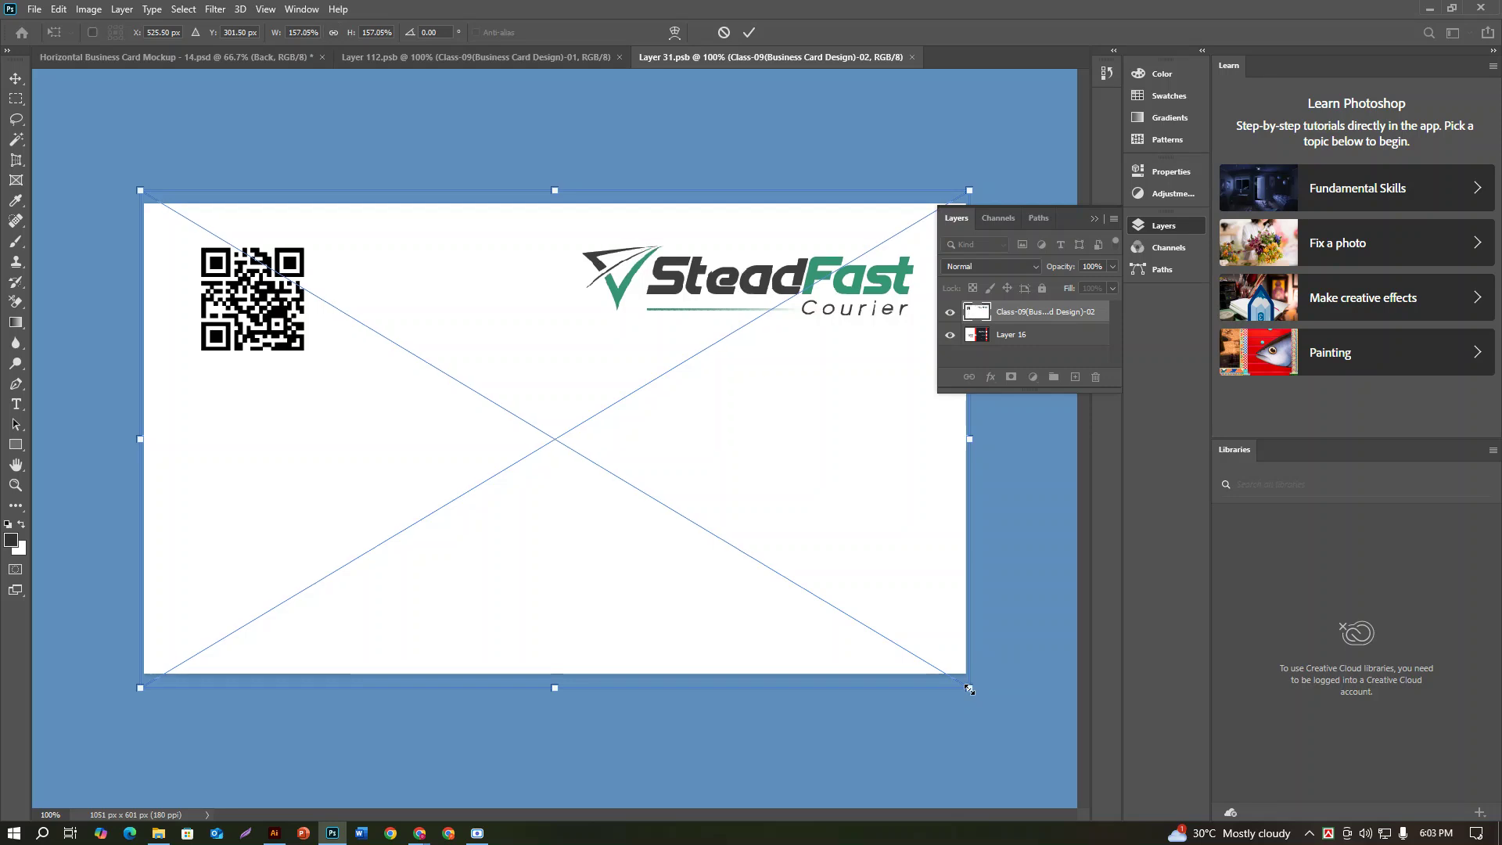
left_click(751, 40)
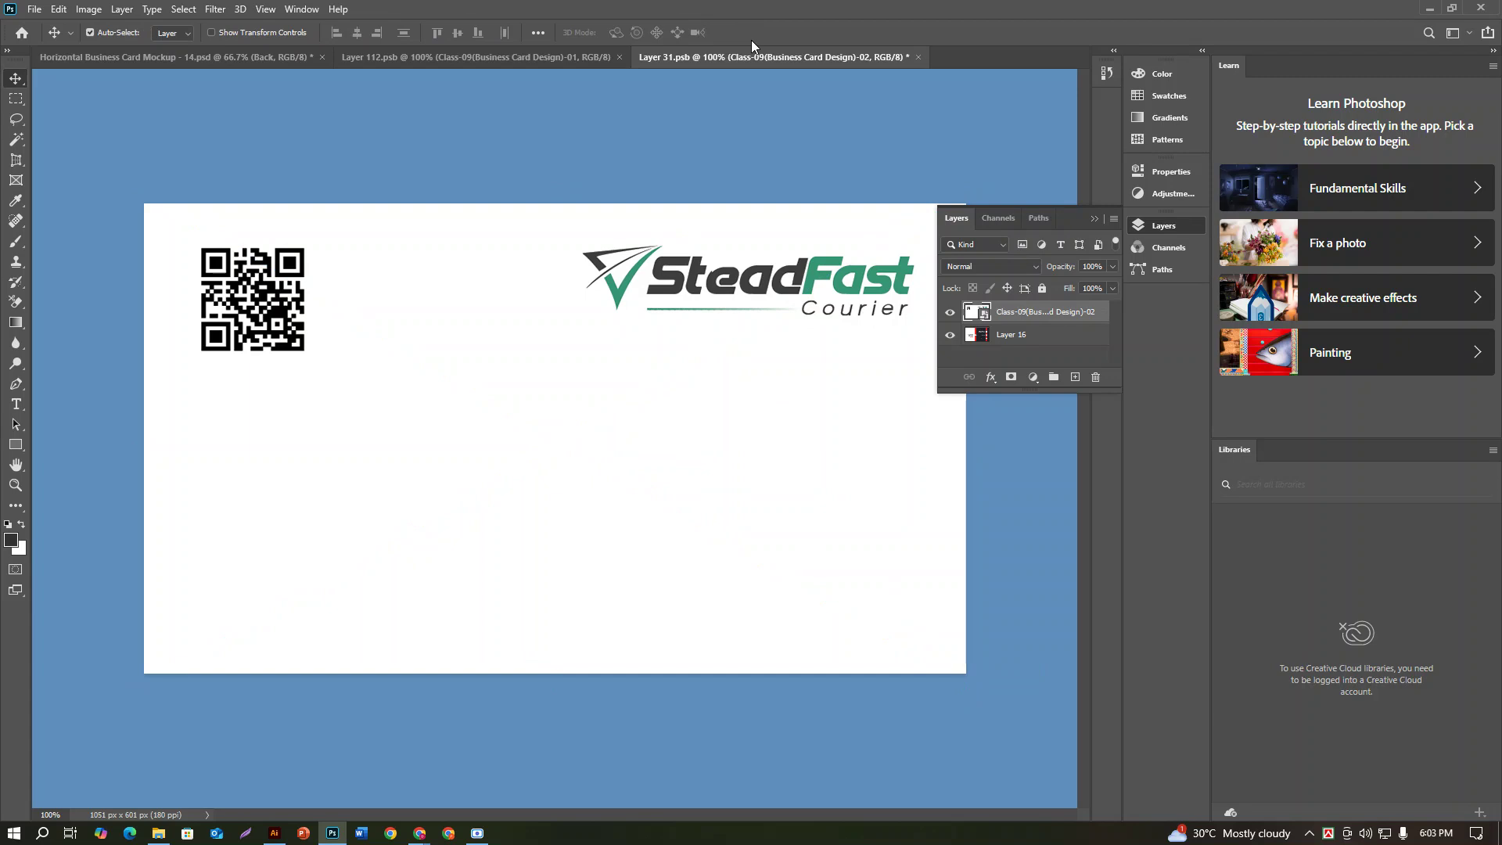
Step: Save the back card contents, return to the mockup, and bring up the 2.pdf preview
key("ctrl")
key("ctrl+s")
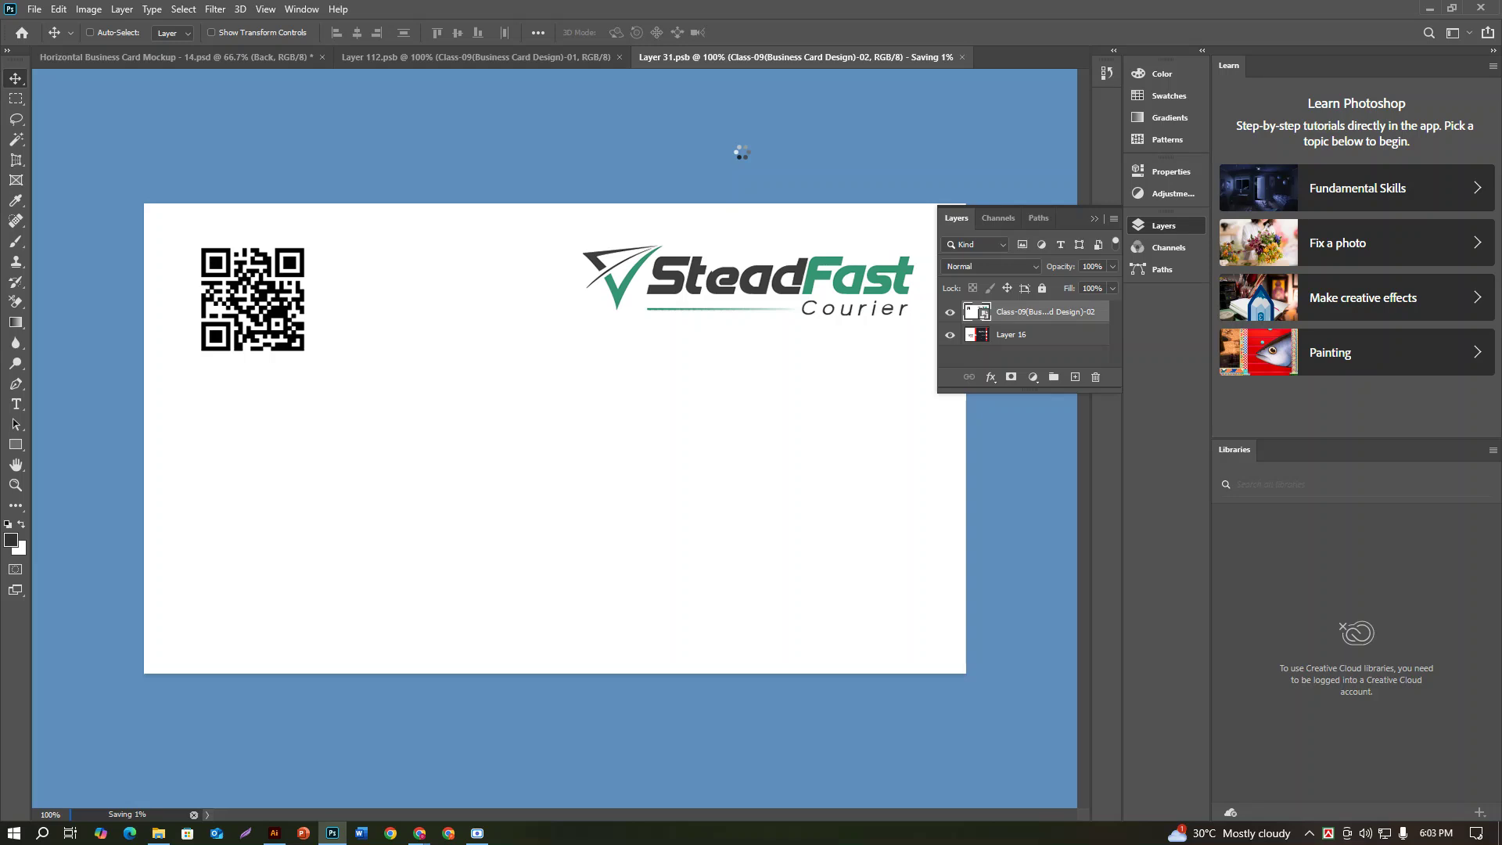
left_click(130, 53)
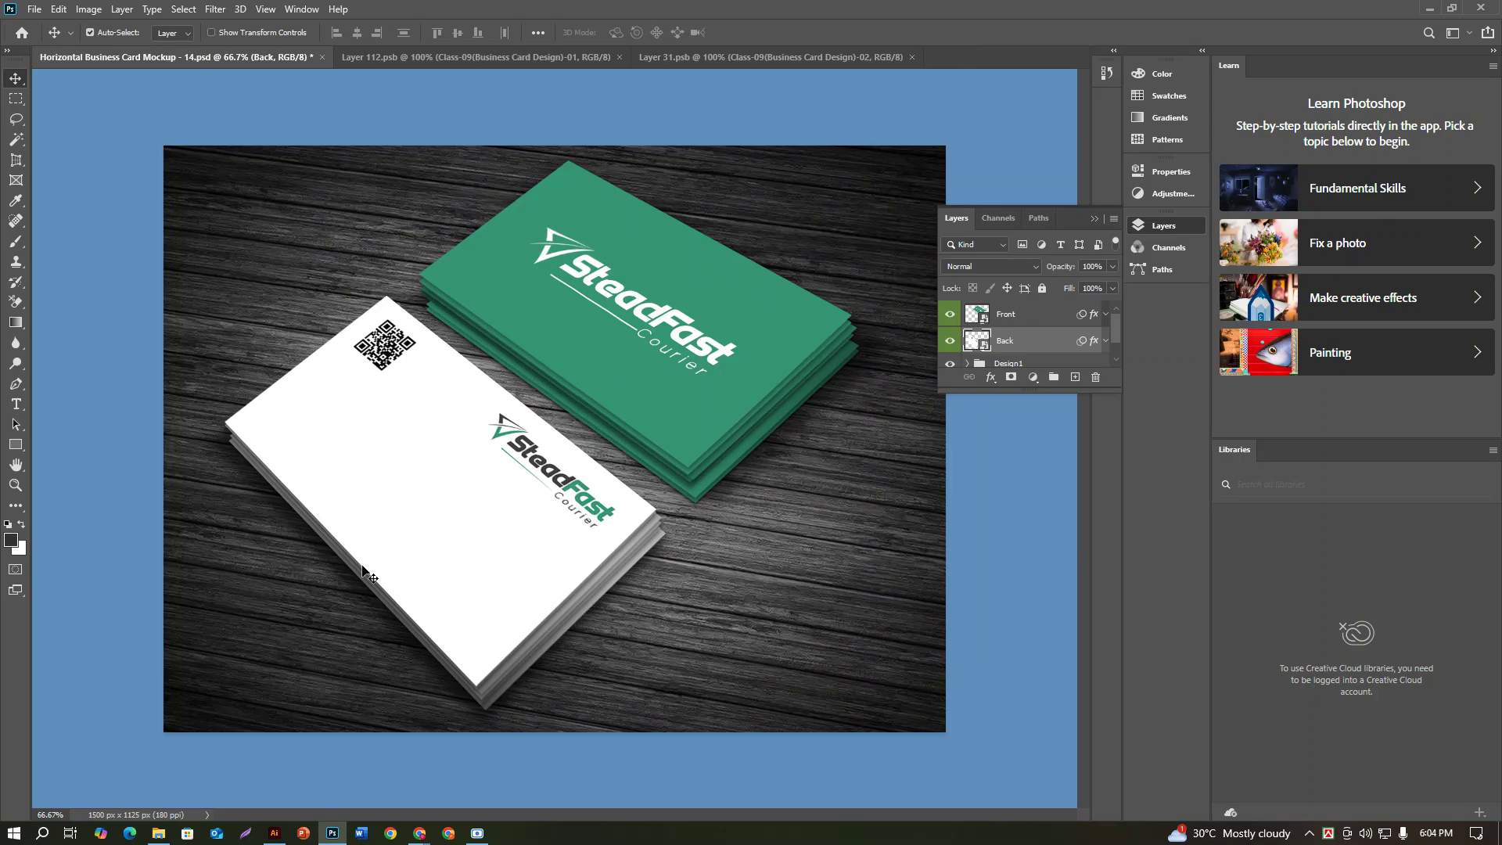
left_click(478, 833)
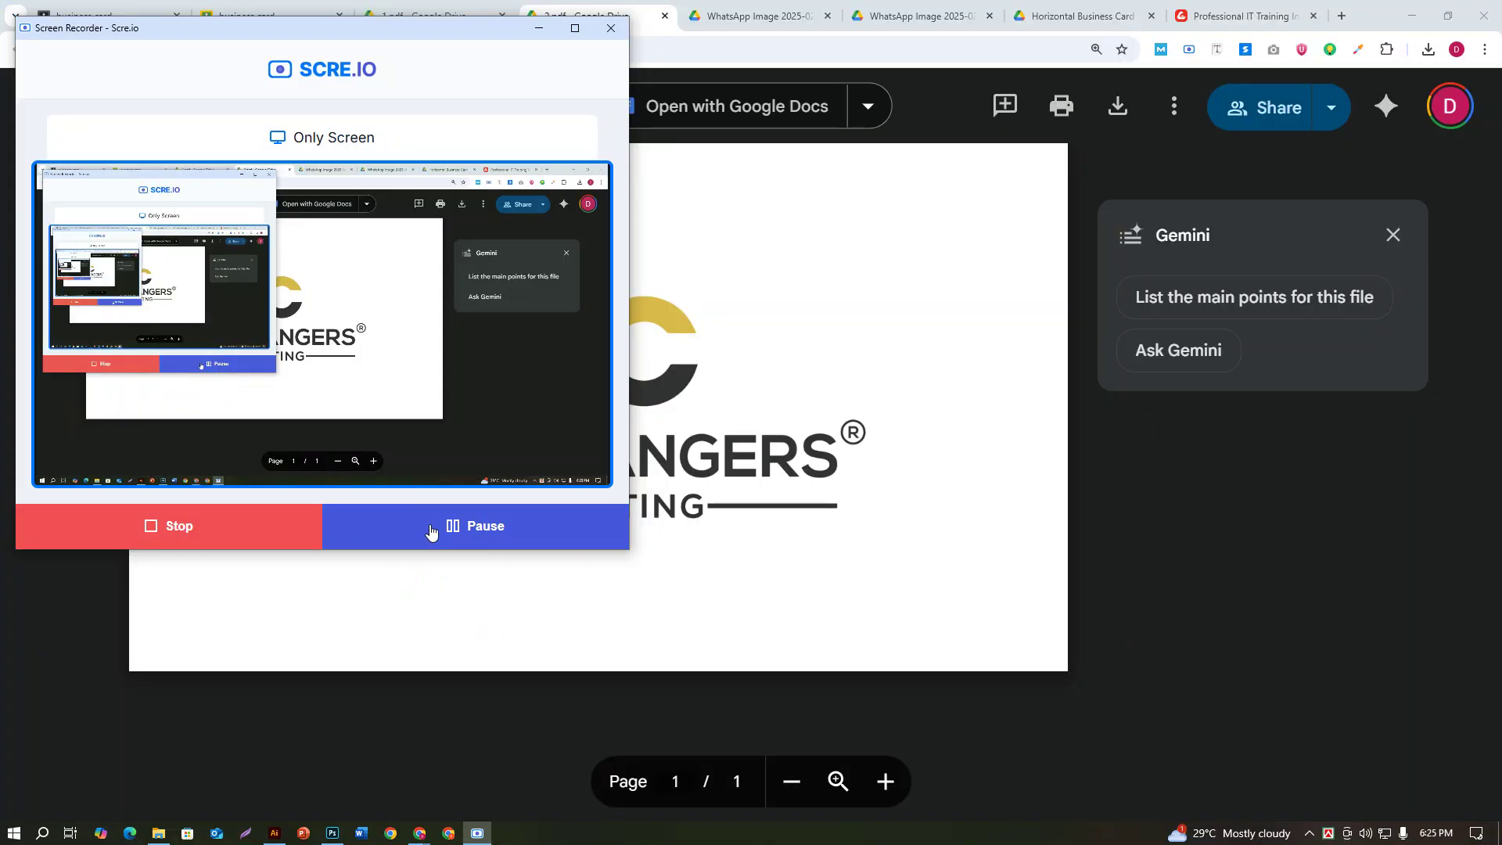
left_click(538, 28)
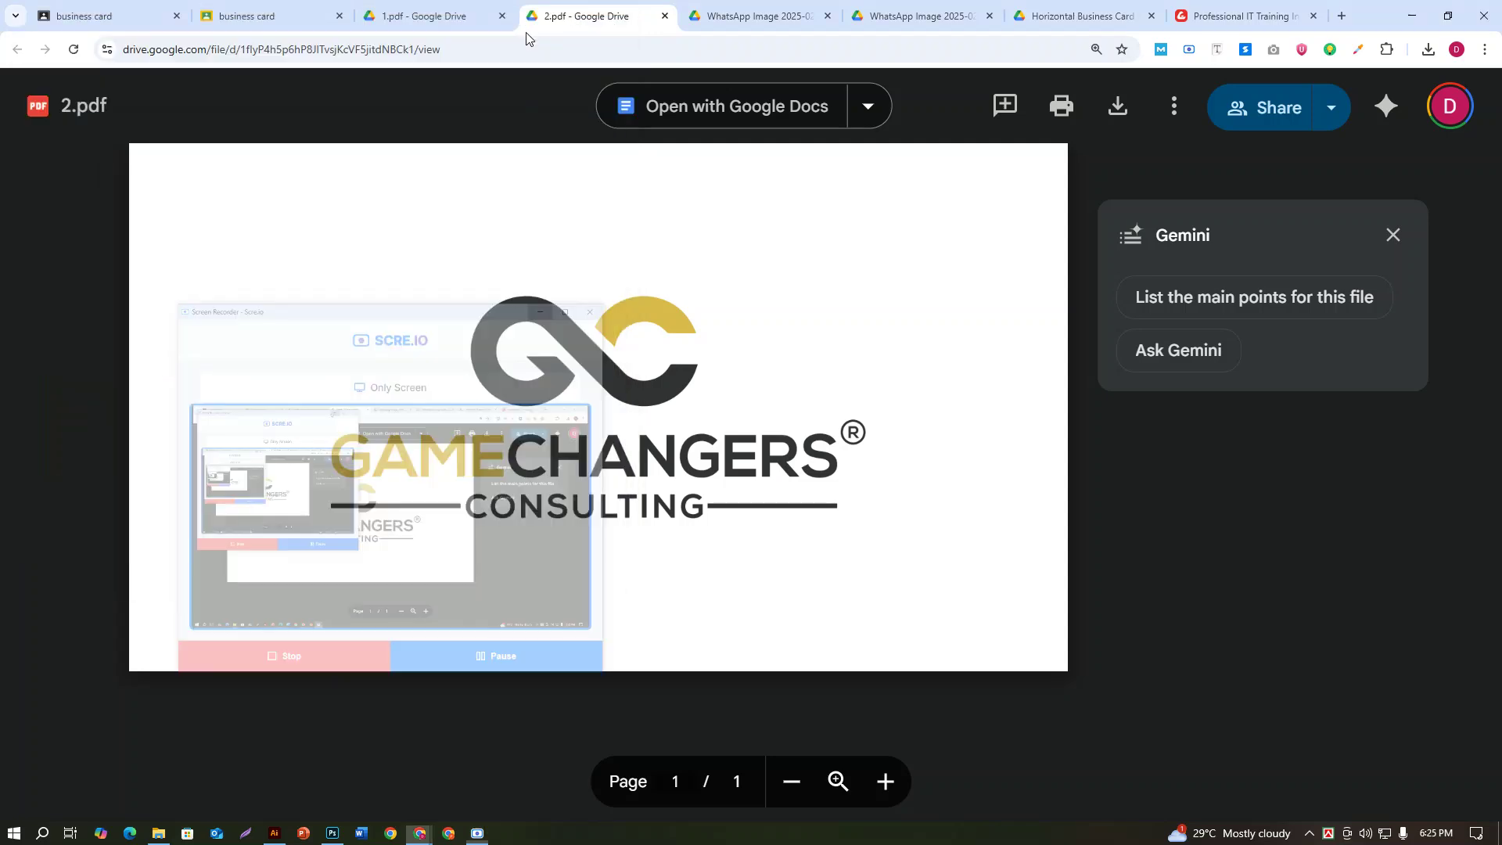
Step: Lock the guides in the two-artboard card design
left_click(274, 833)
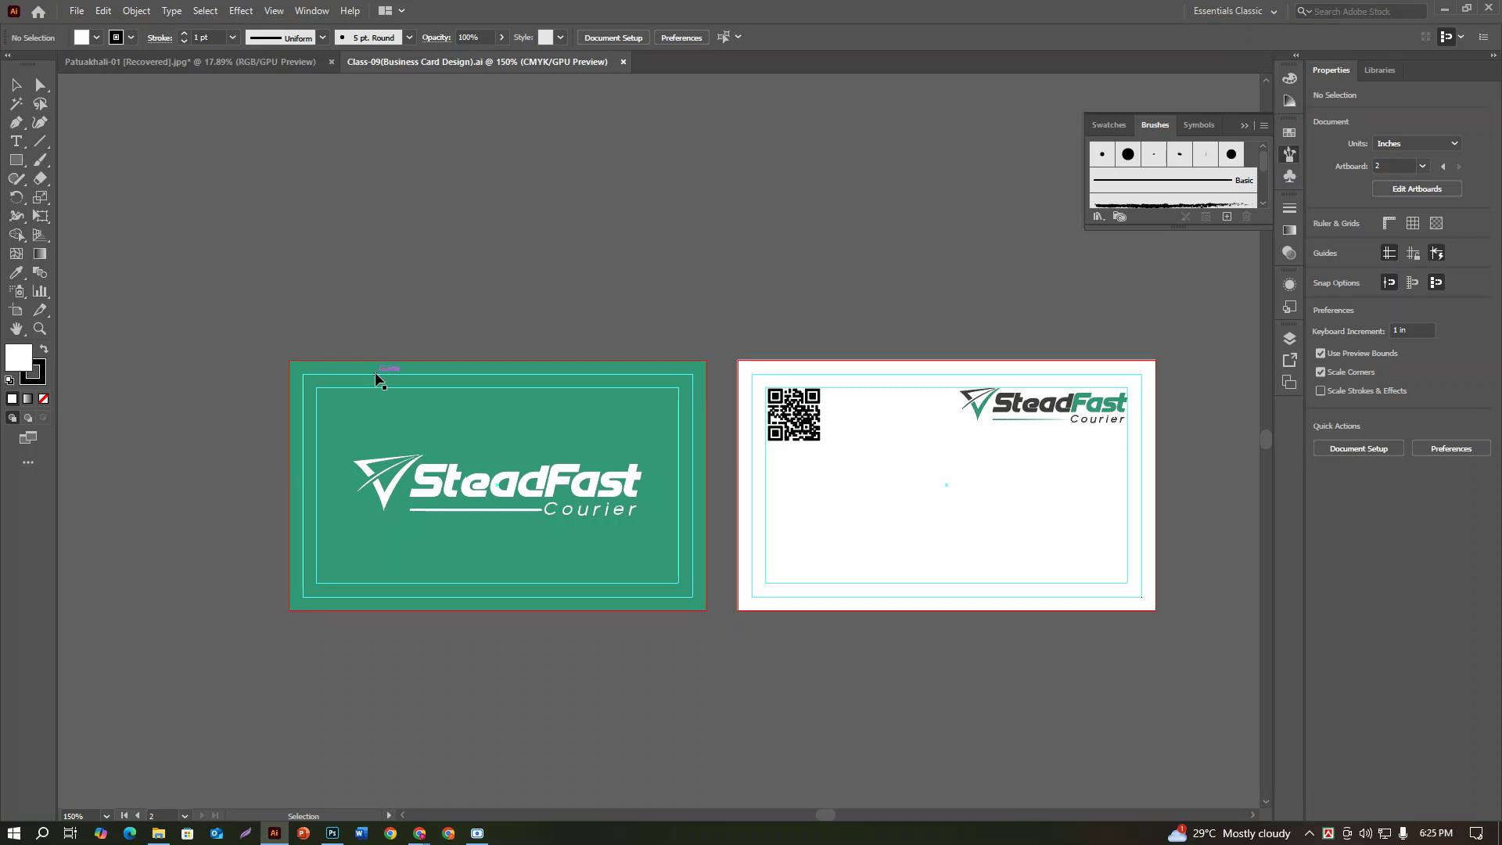
left_click_drag(496, 339, 1099, 744)
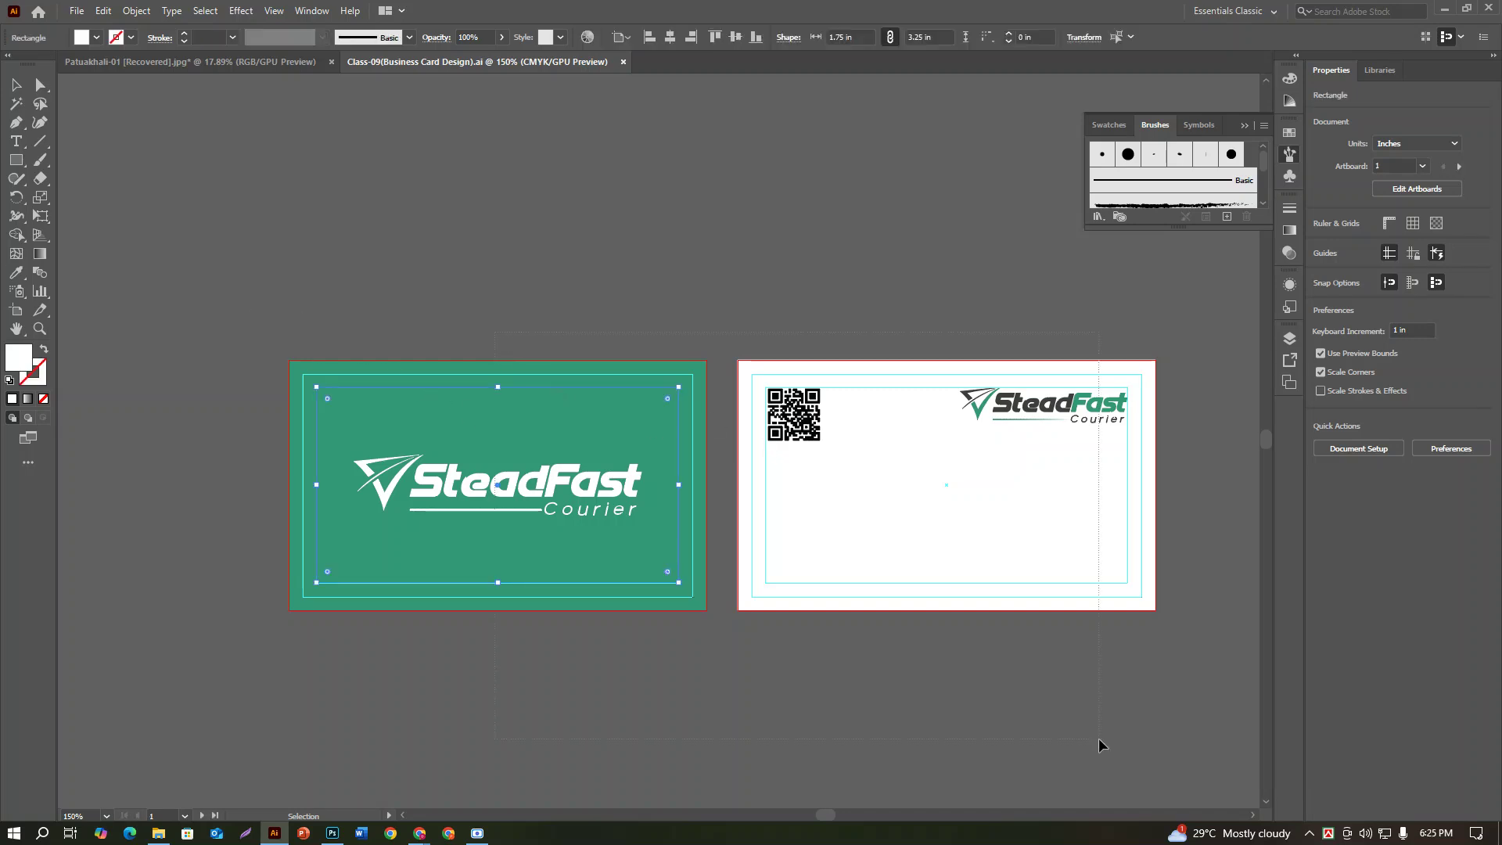
left_click(767, 288)
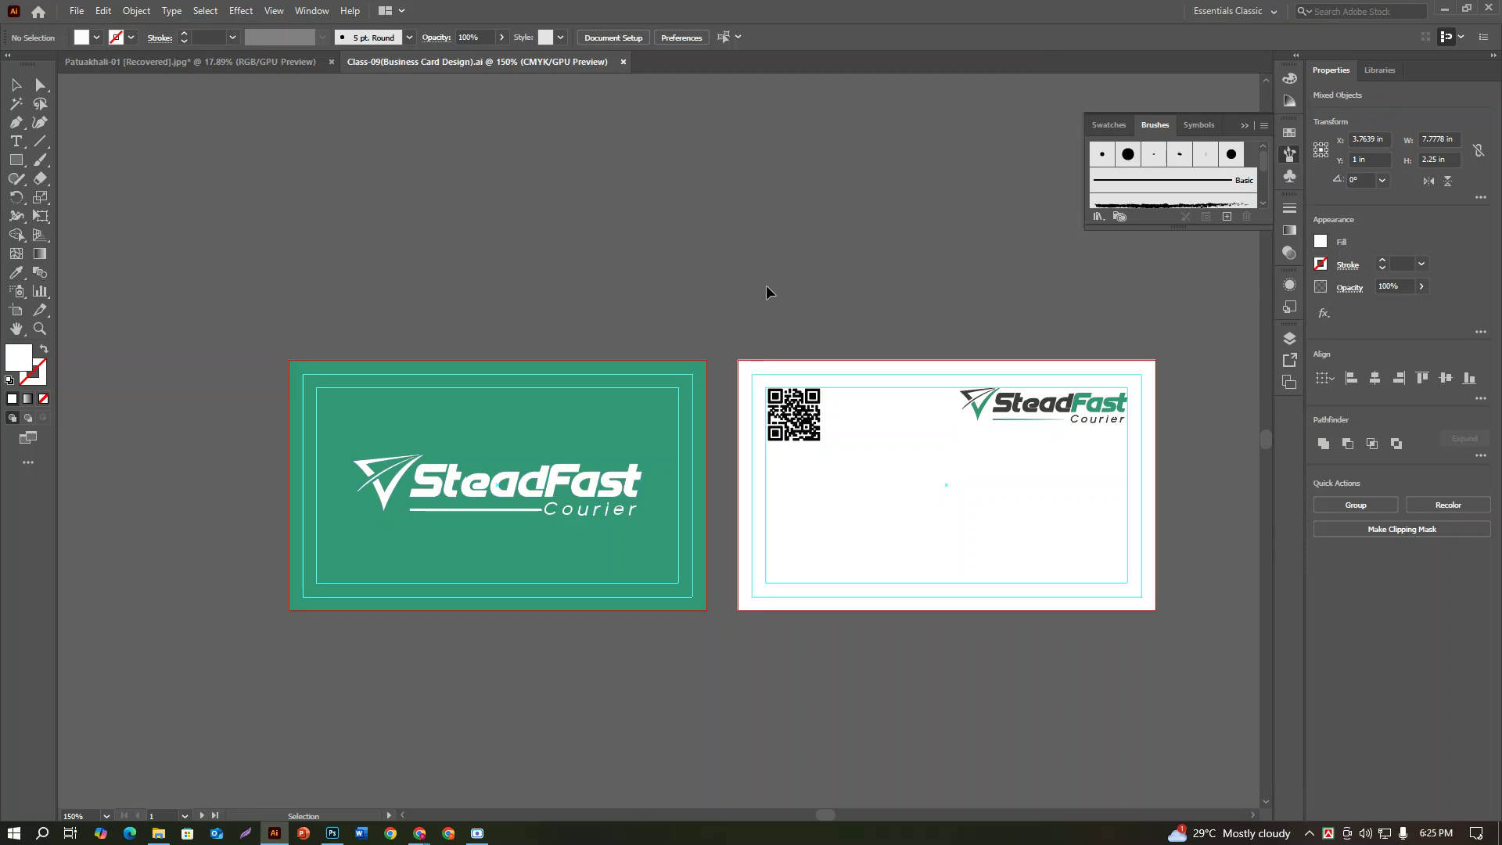
right_click(768, 289)
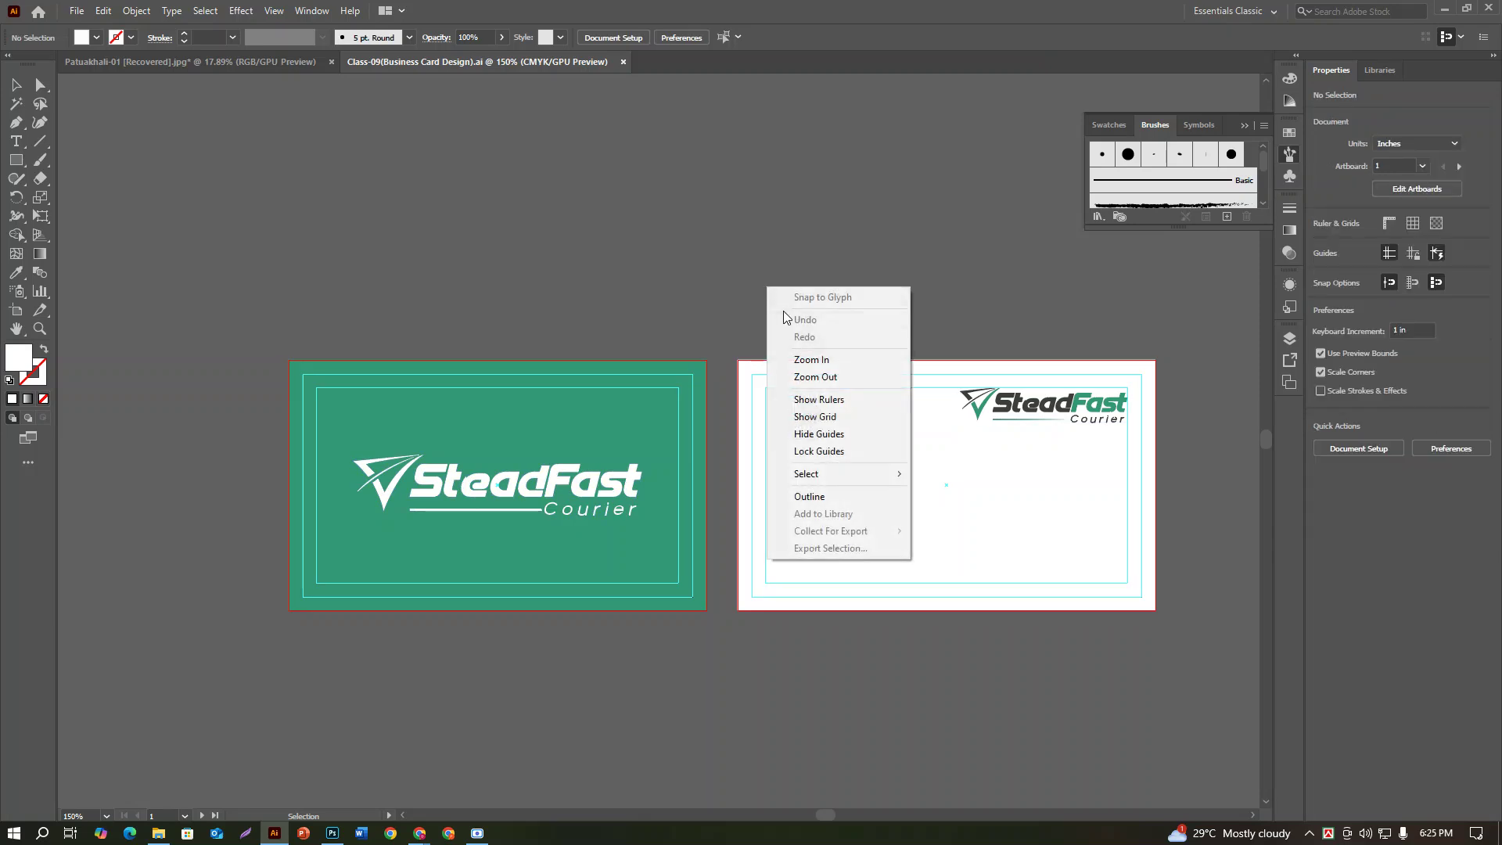
left_click(835, 456)
Step: Delete all card artwork, logos and QR code, including the remaining SteadFast logo
left_click_drag(428, 304, 908, 538)
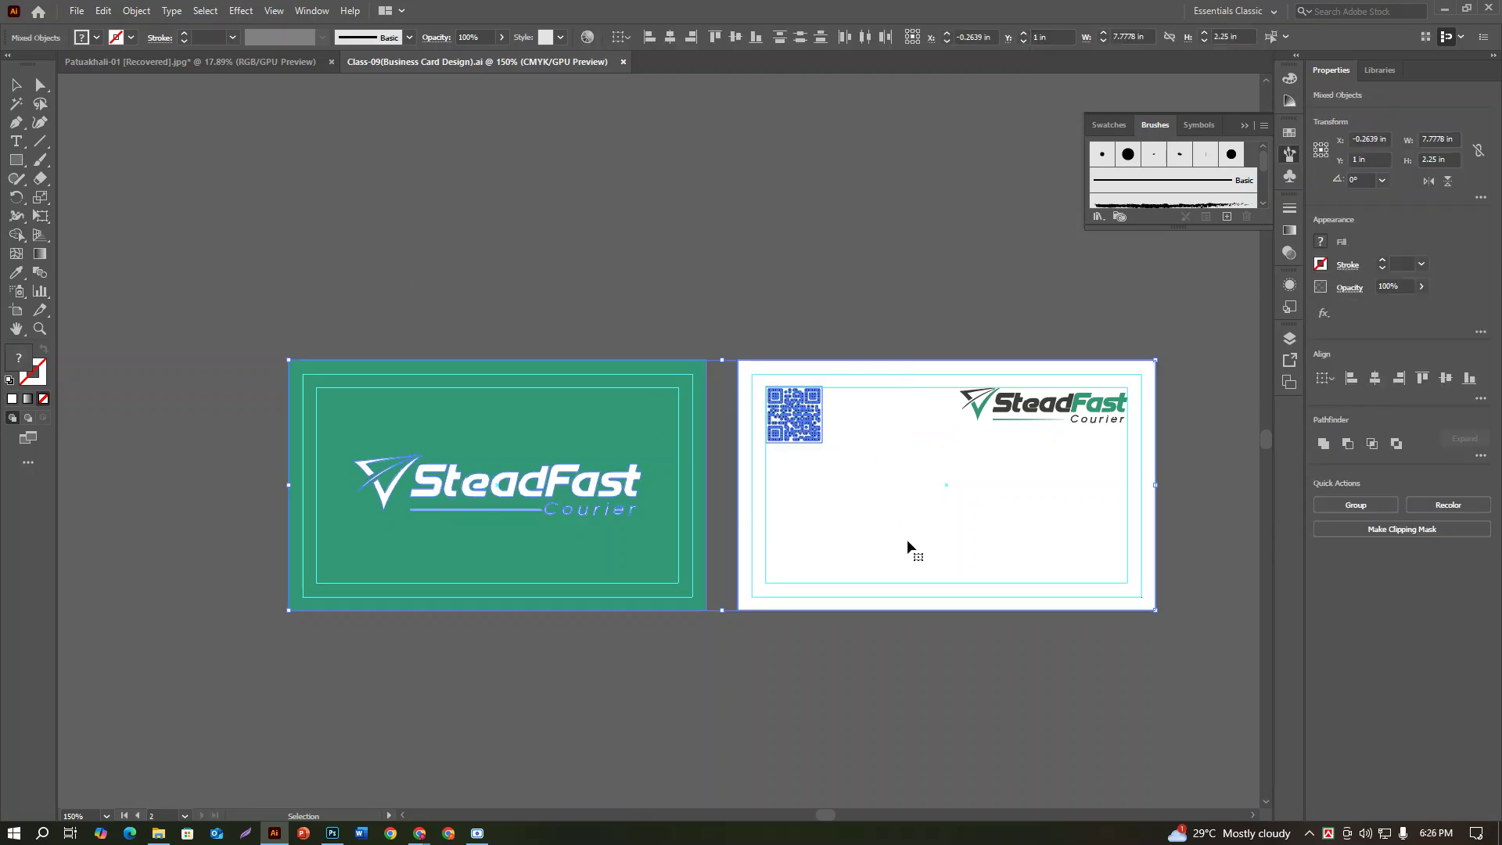
key("Delete")
left_click_drag(1076, 359, 1250, 557)
key("Delete")
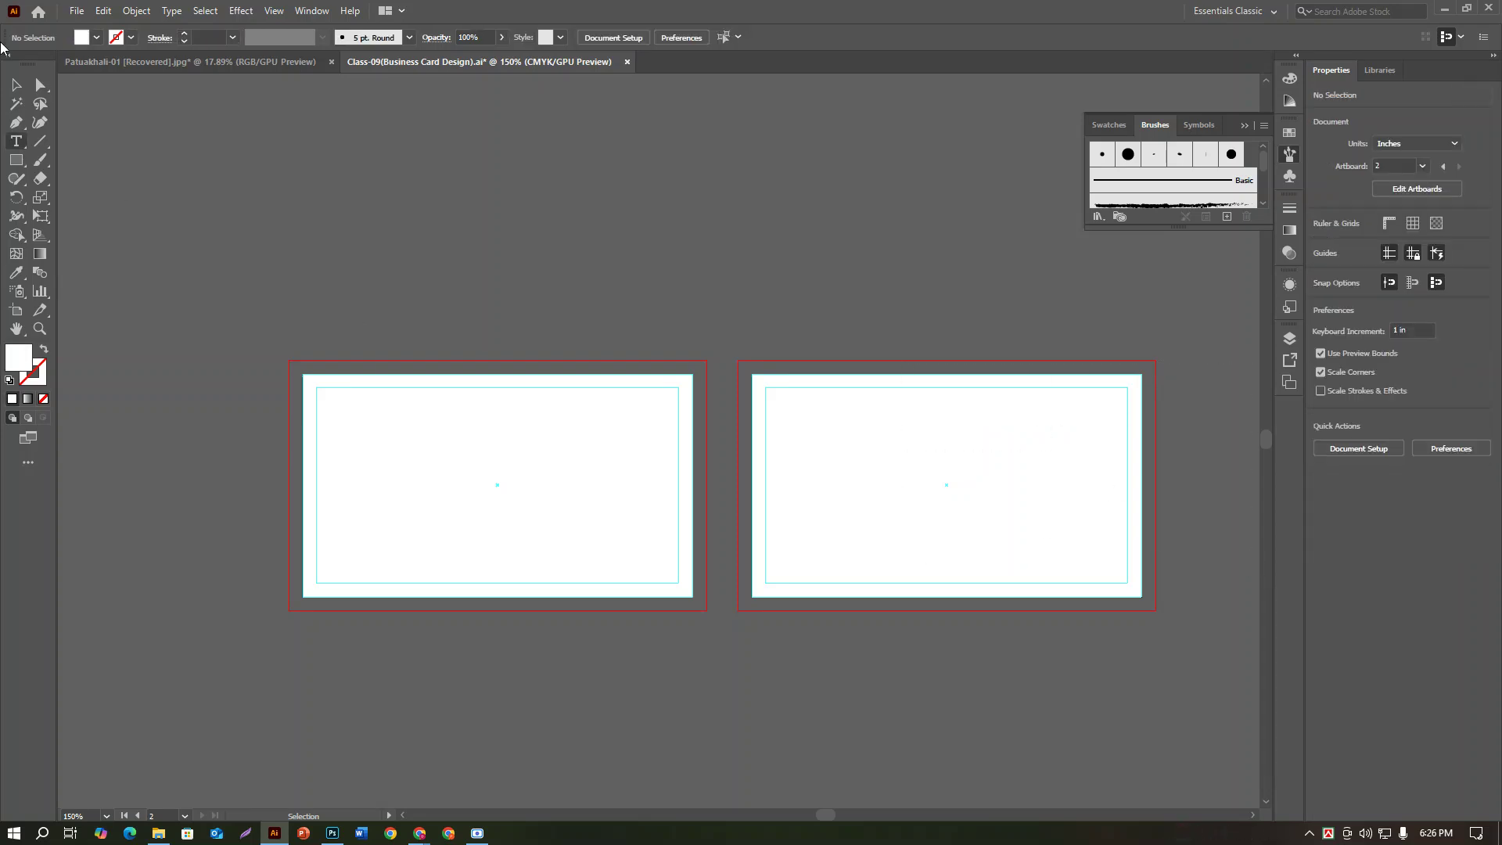
Step: Draw a 3.5 × 2 in rectangle and center it on the right artboard
left_click(16, 160)
left_click(498, 187)
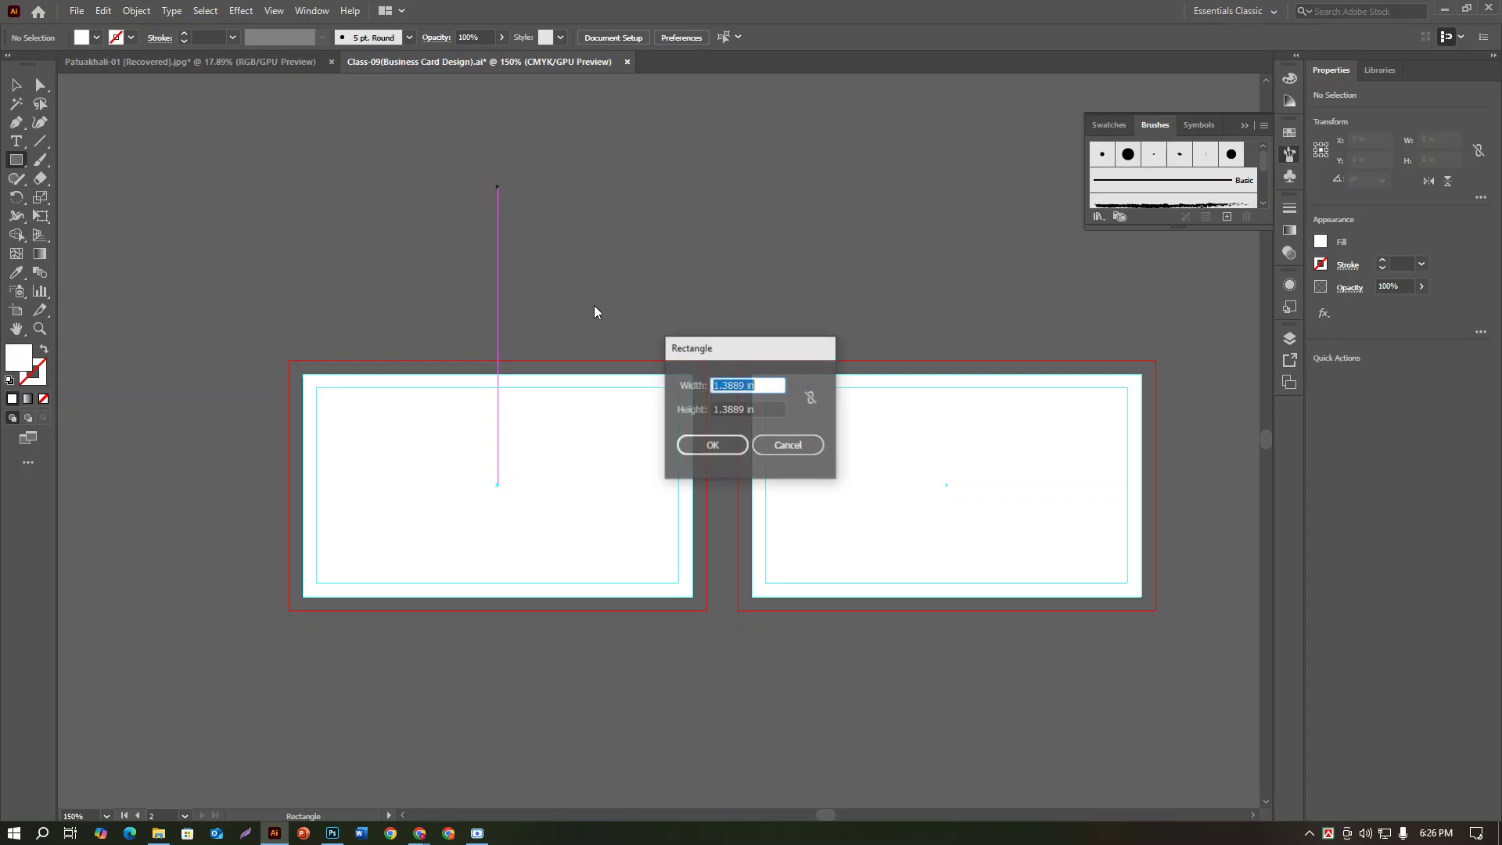
type("3.5")
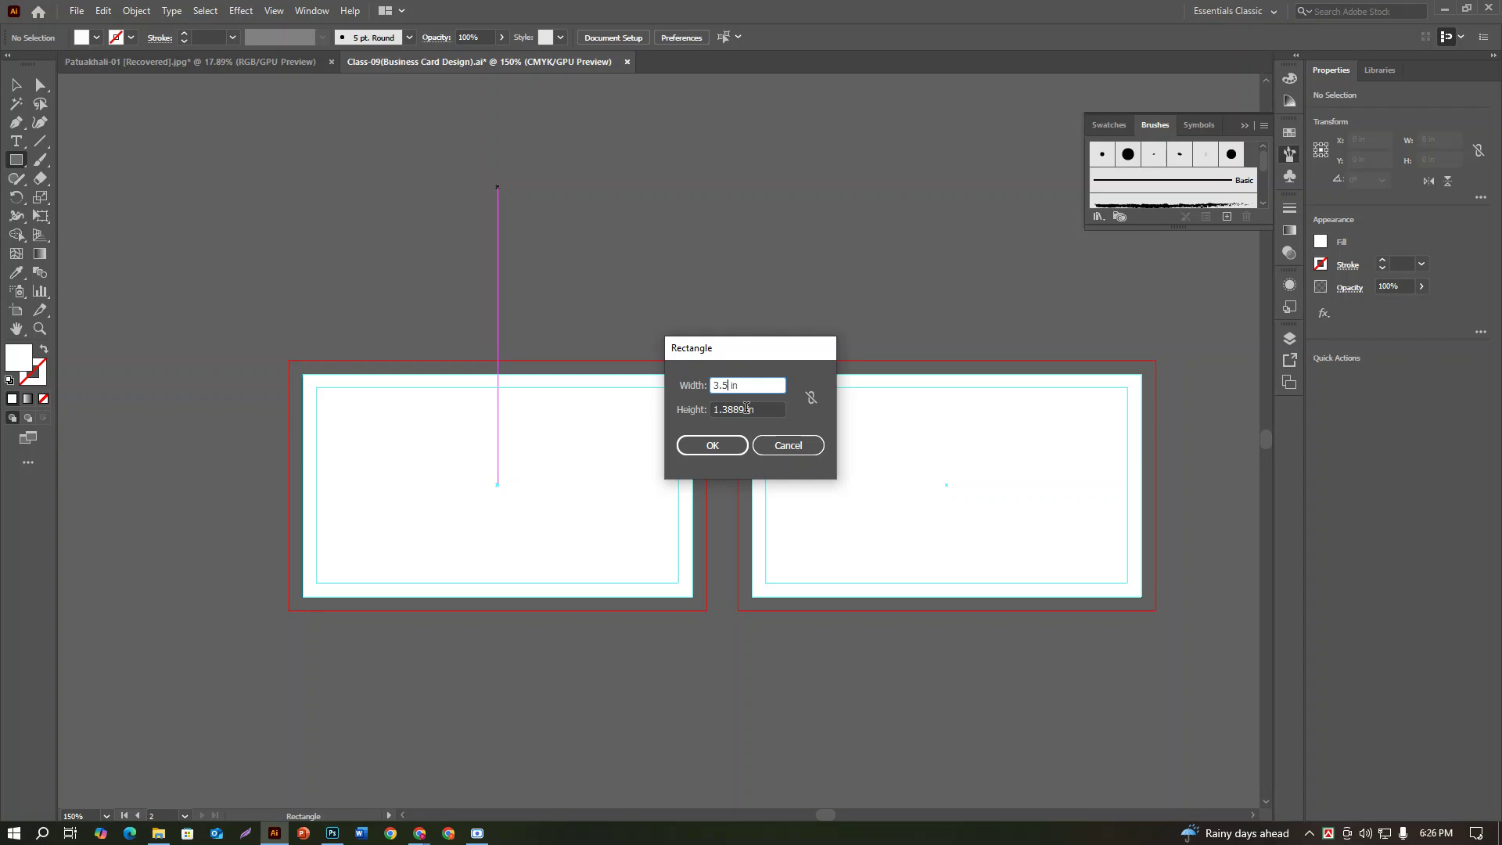
key("Tab")
type("2")
left_click(734, 447)
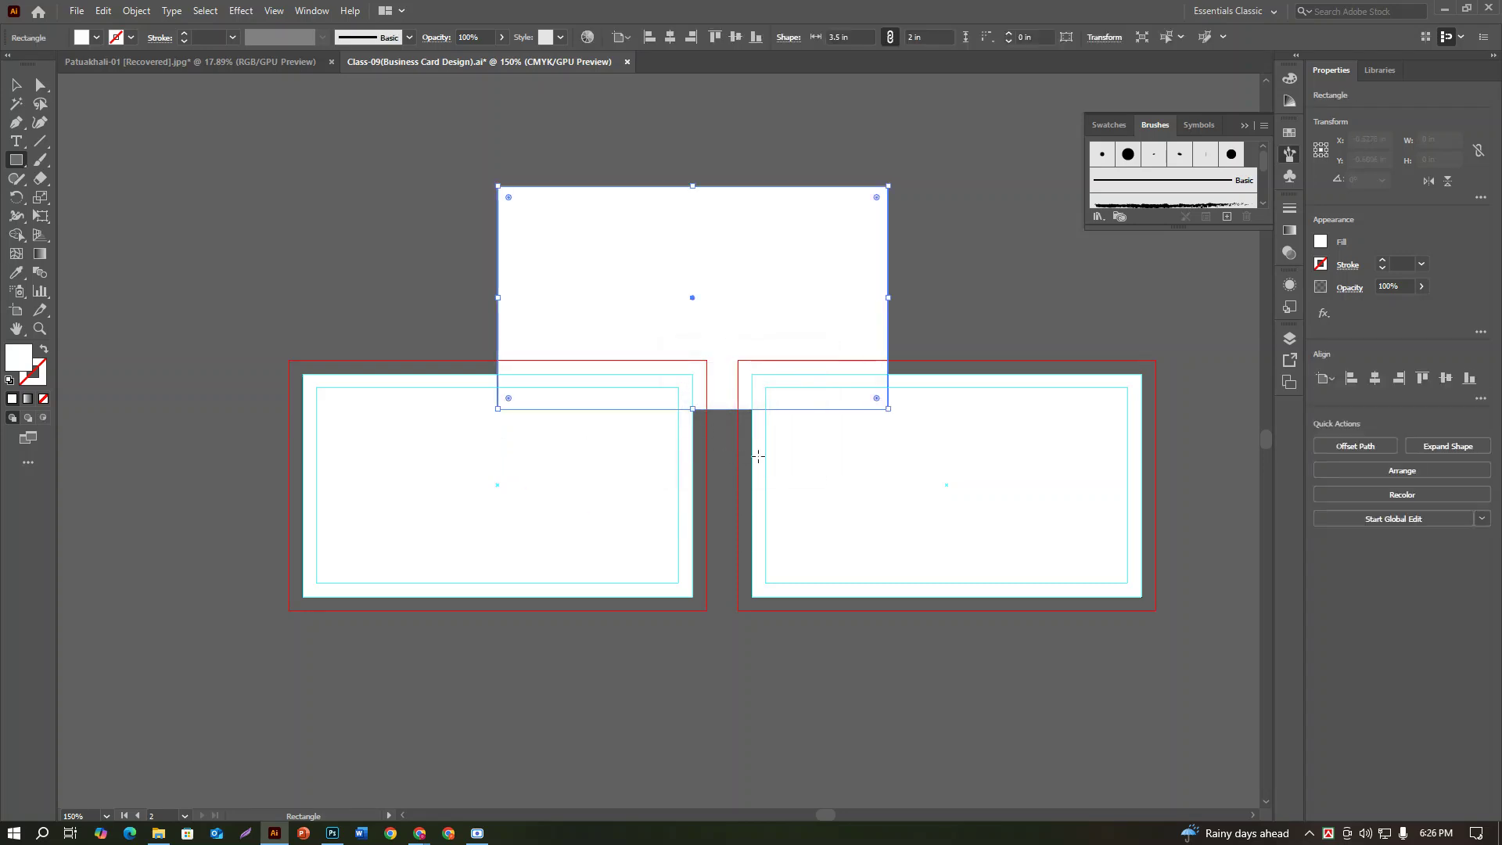
left_click(15, 85)
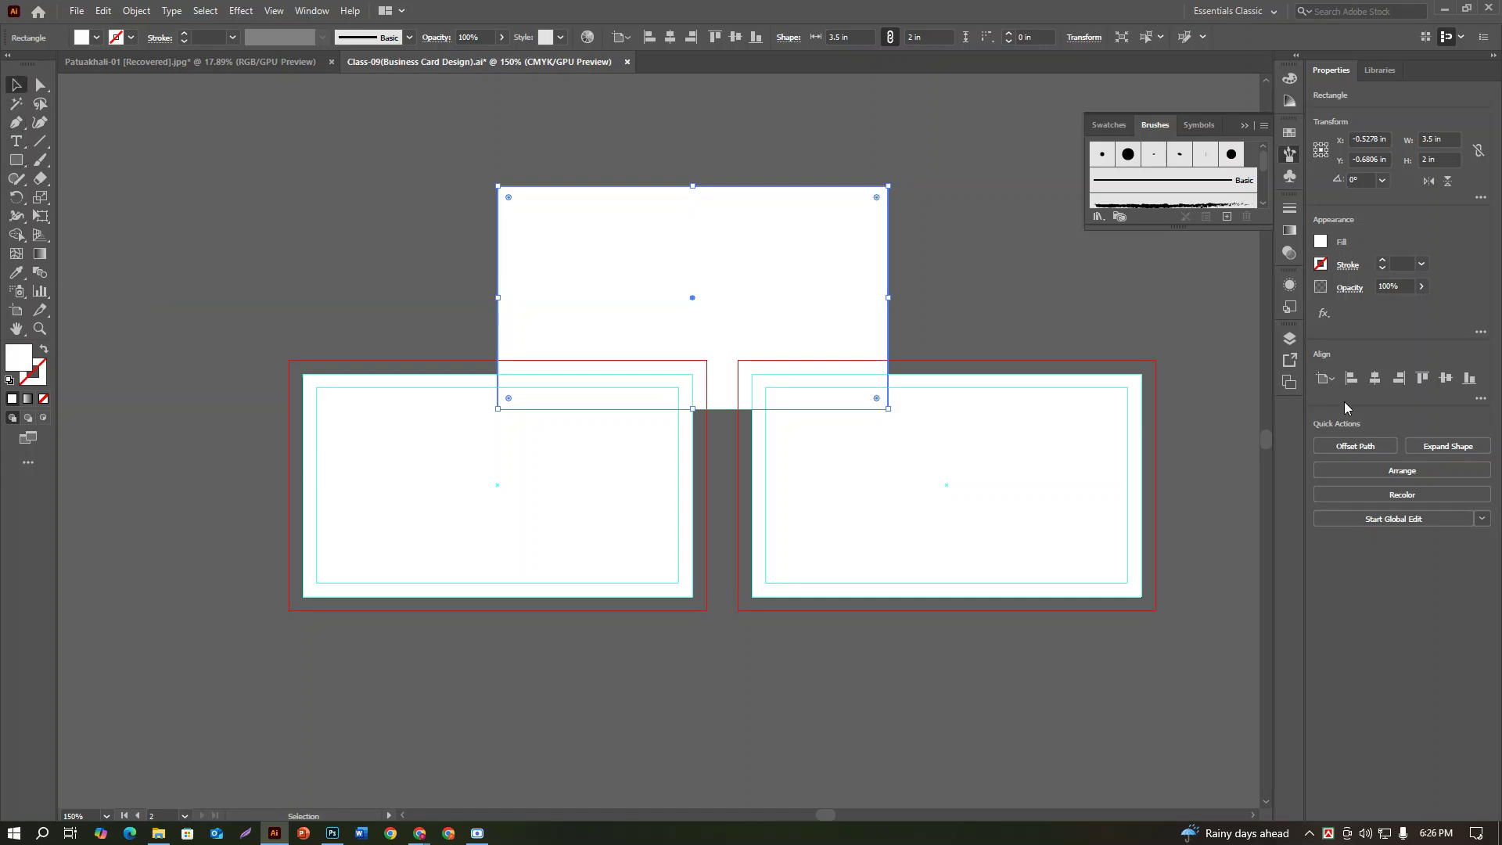
left_click(1374, 378)
left_click(1446, 377)
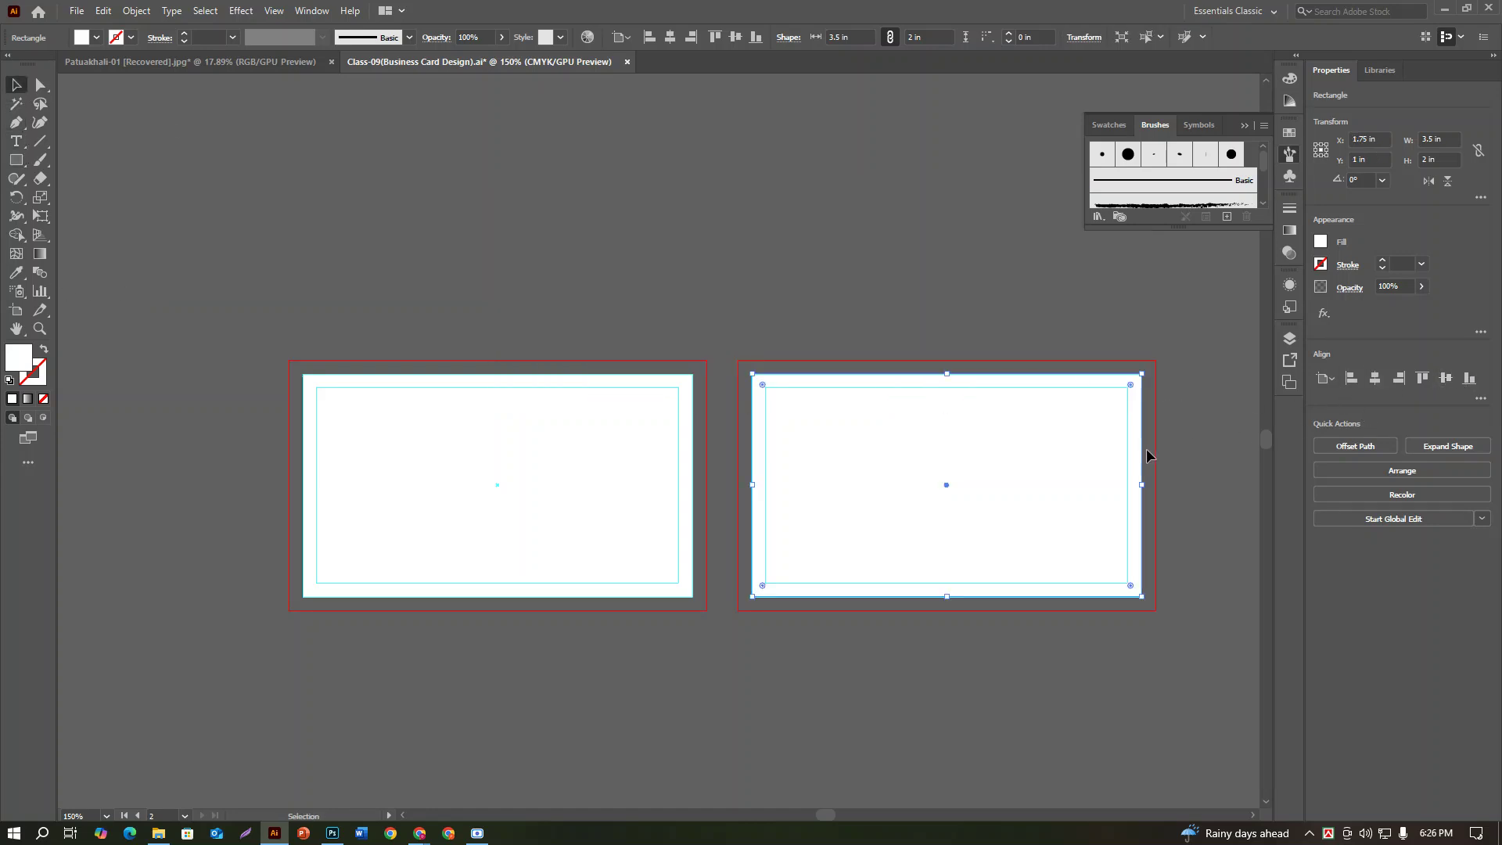
Step: Copy the rectangle to the left artboard and resize it to 3.75 × 2.25 in
left_click(688, 268)
left_click(1033, 484)
left_click_drag(1033, 500, 601, 558)
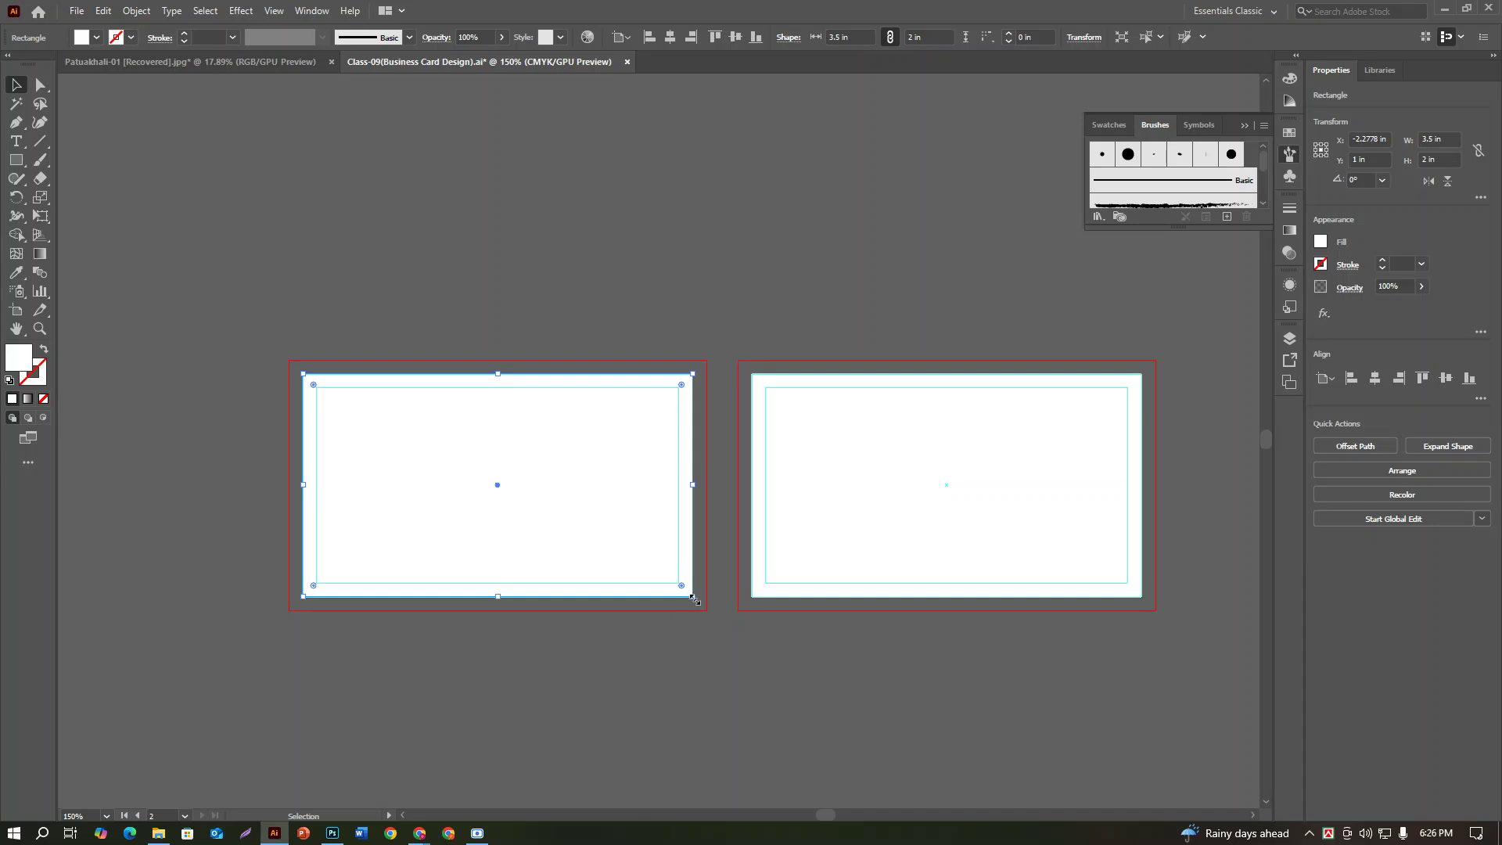
left_click(1442, 138)
type("3.625")
key("Return")
key("Up")
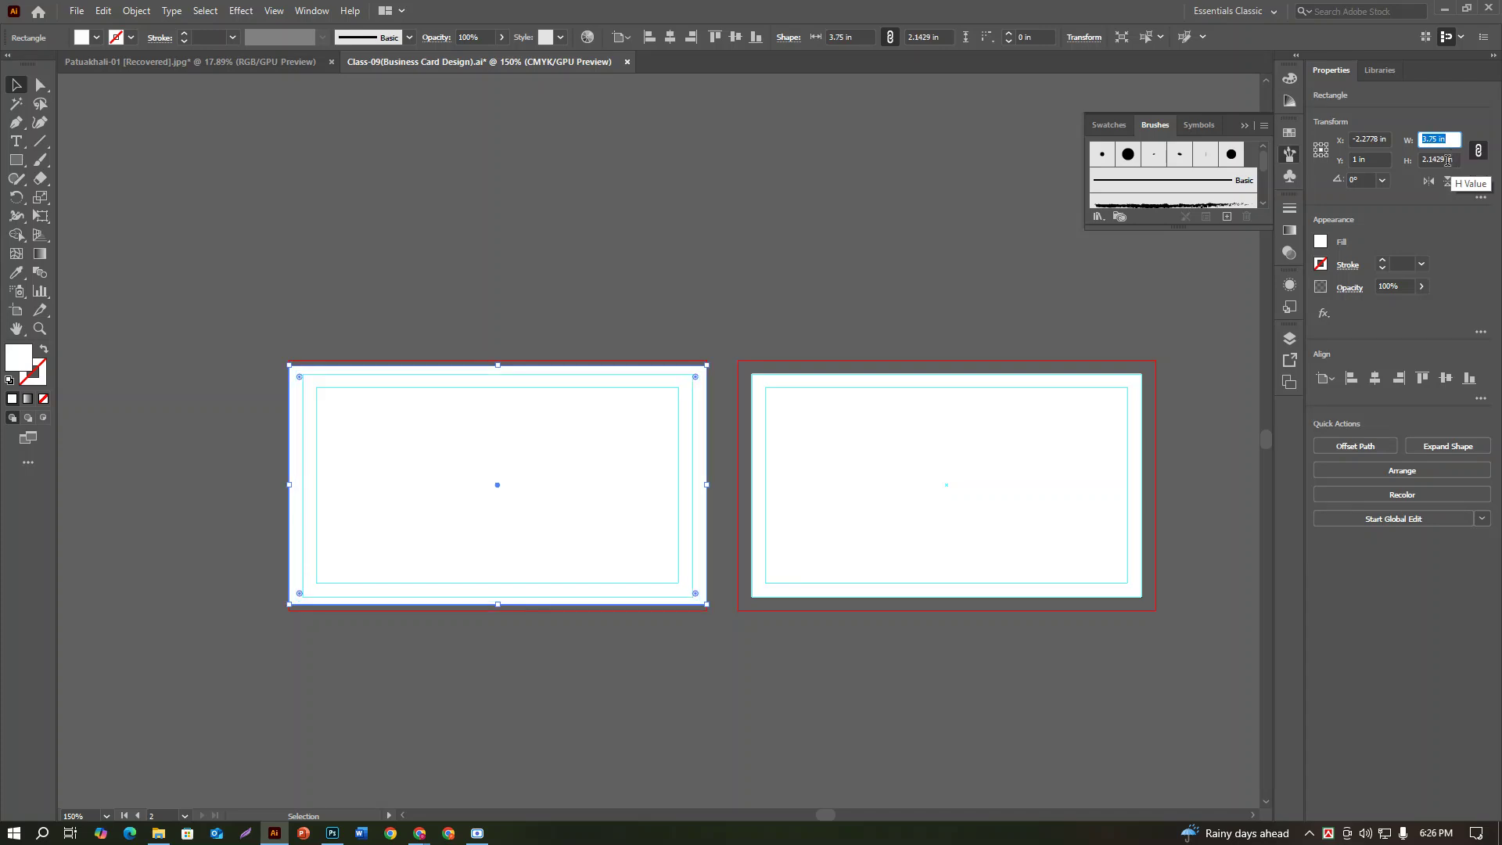
left_click(1477, 150)
left_click(1438, 159)
type("2.25")
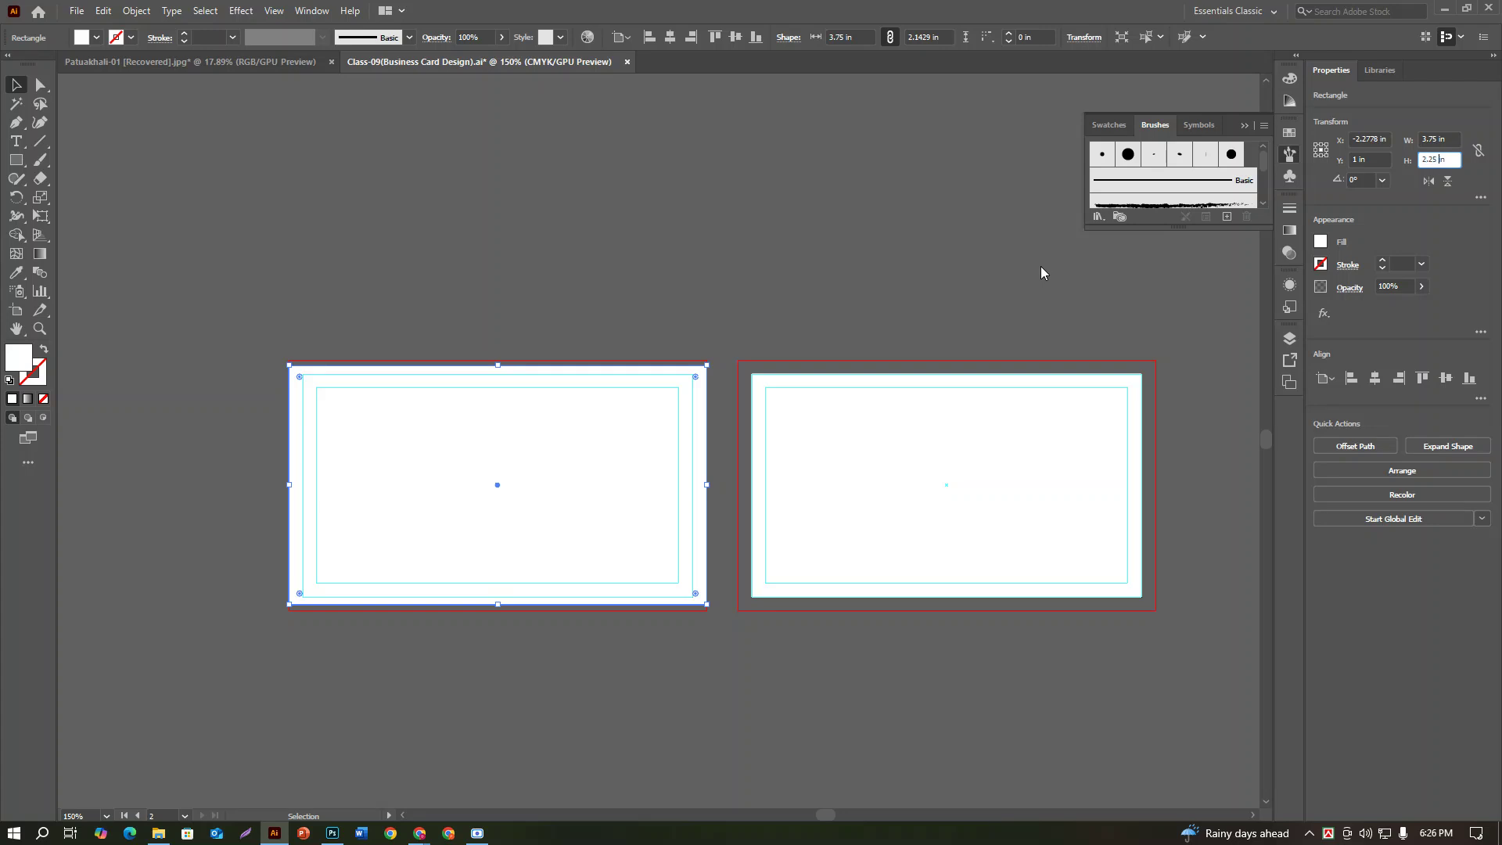
key("Return")
Step: Resize the right rectangle to 3.75 × 2.25 in and select both rectangles
left_click(877, 433)
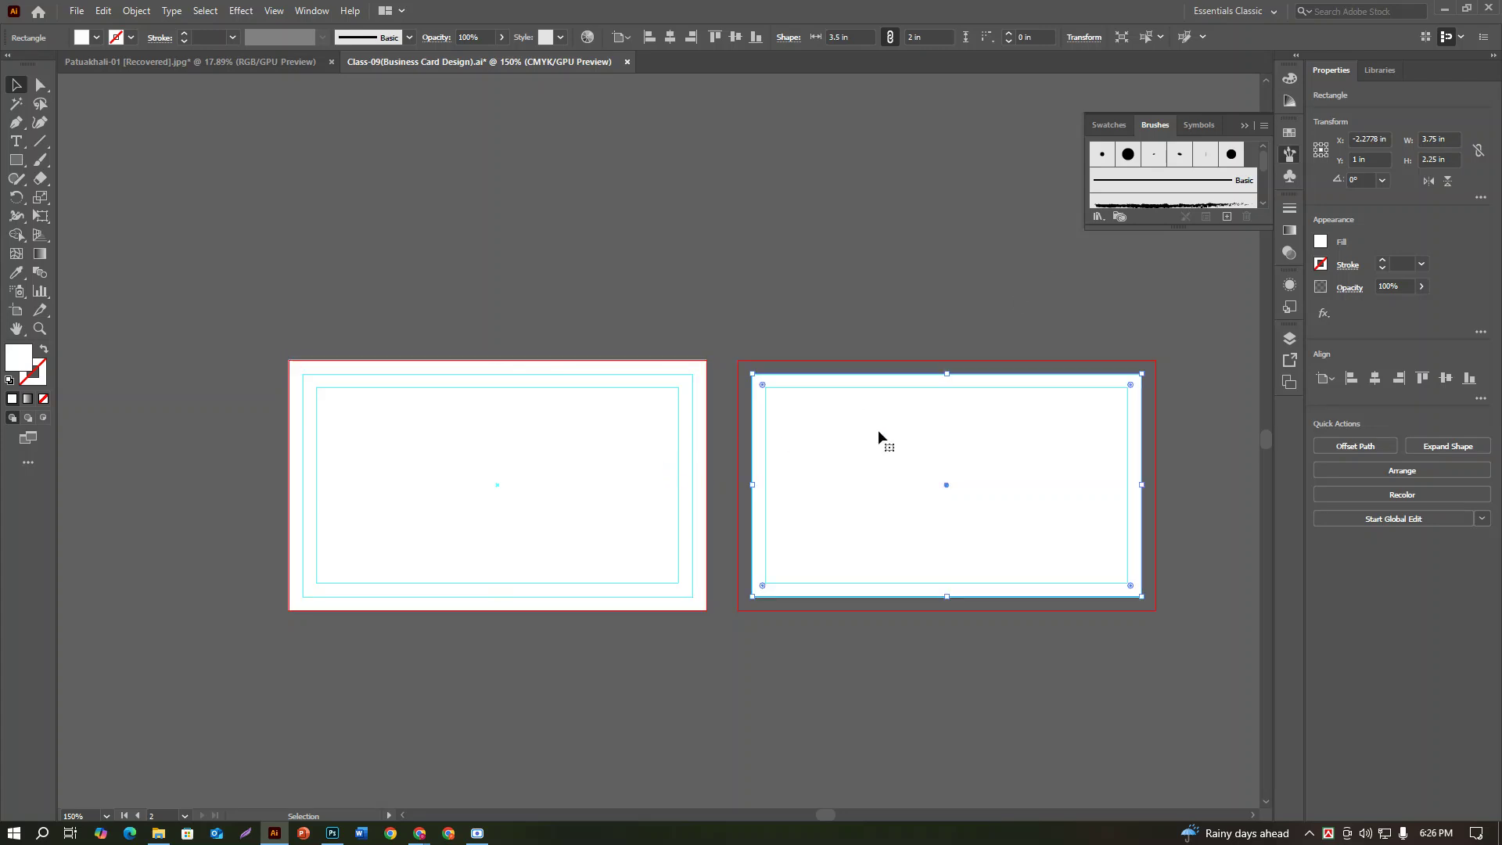
left_click(1436, 139)
type("3.75")
key("Return")
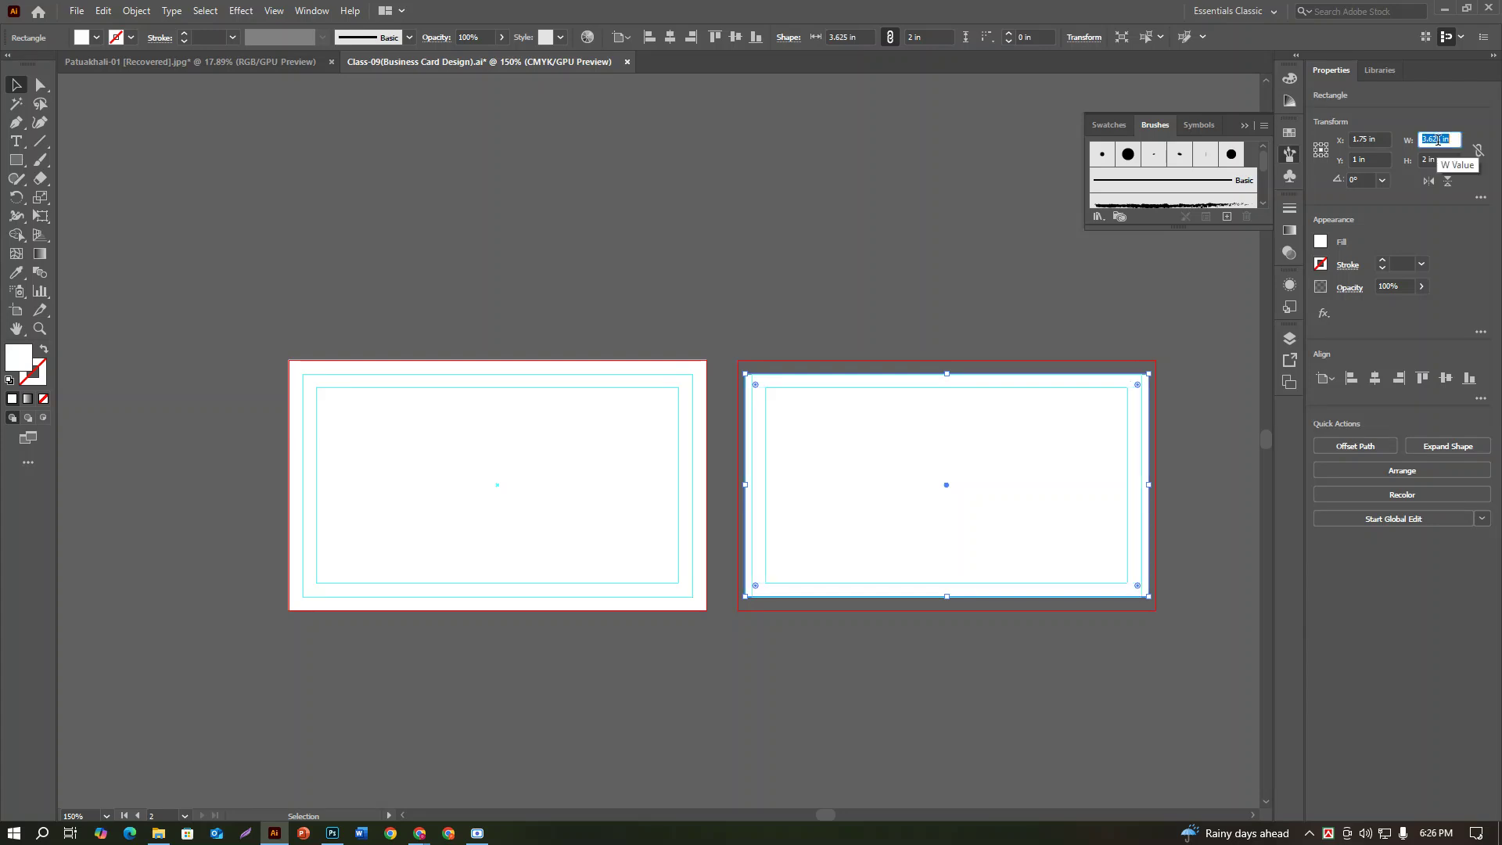
key("Tab")
type("2.25")
key("Return")
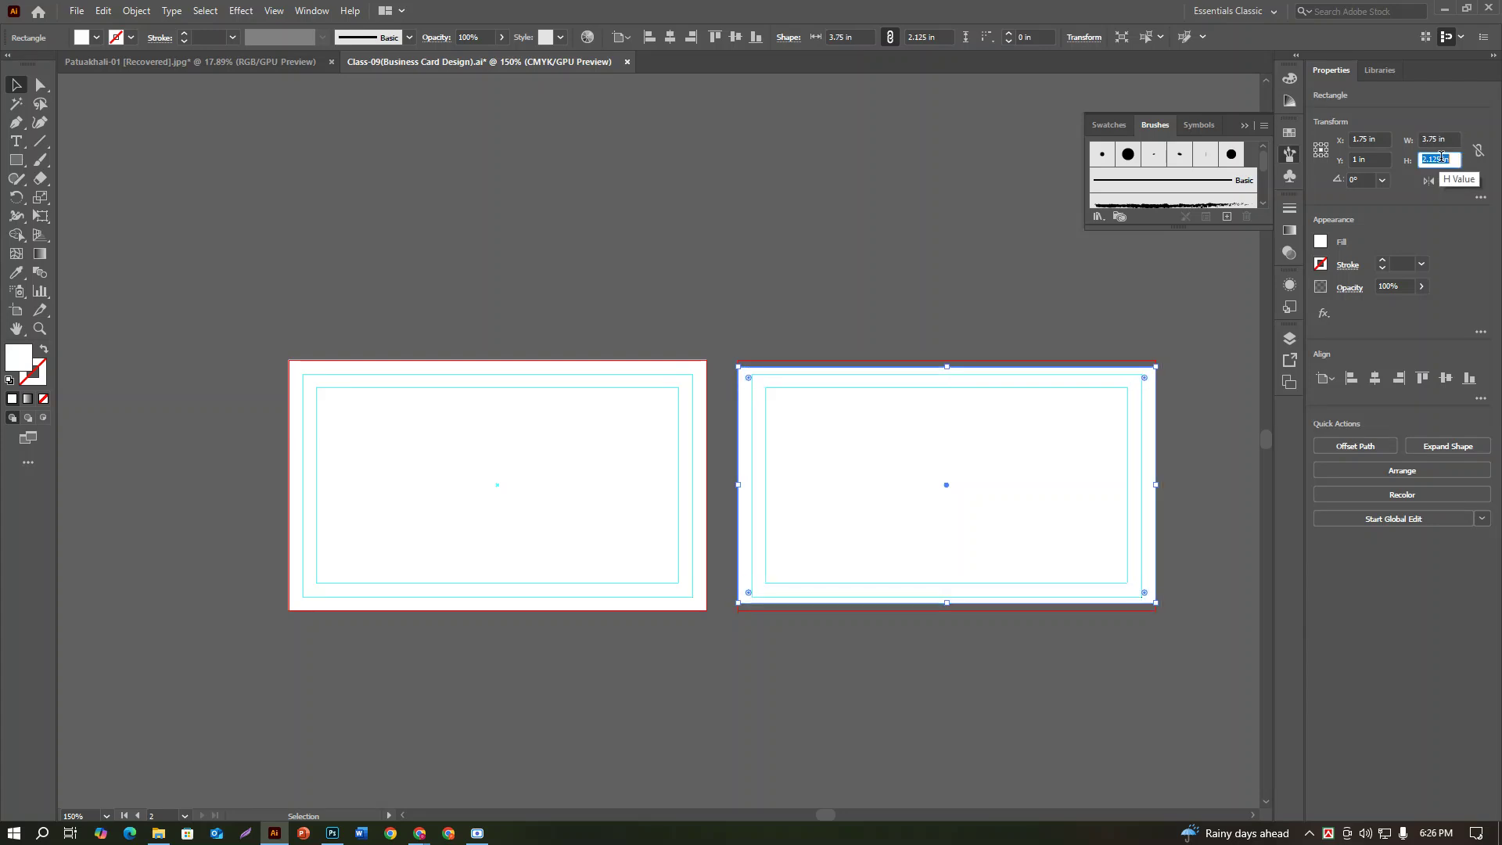
left_click(1077, 255)
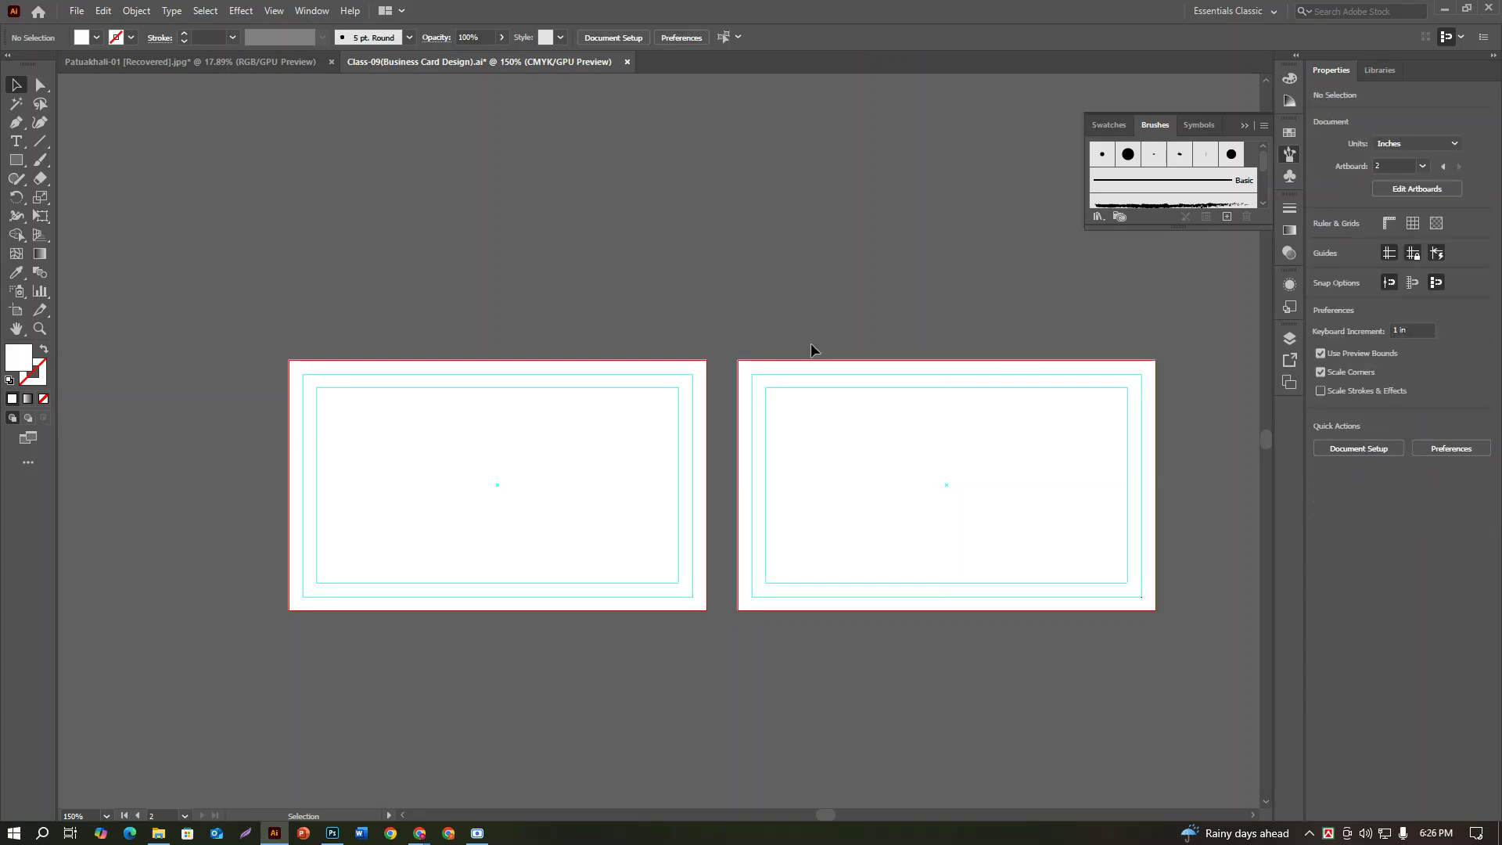
left_click_drag(358, 303, 881, 635)
Step: Deselect the card rectangles and bring up File Explorer on the USB Drive folder
left_click(688, 769)
left_click(79, 13)
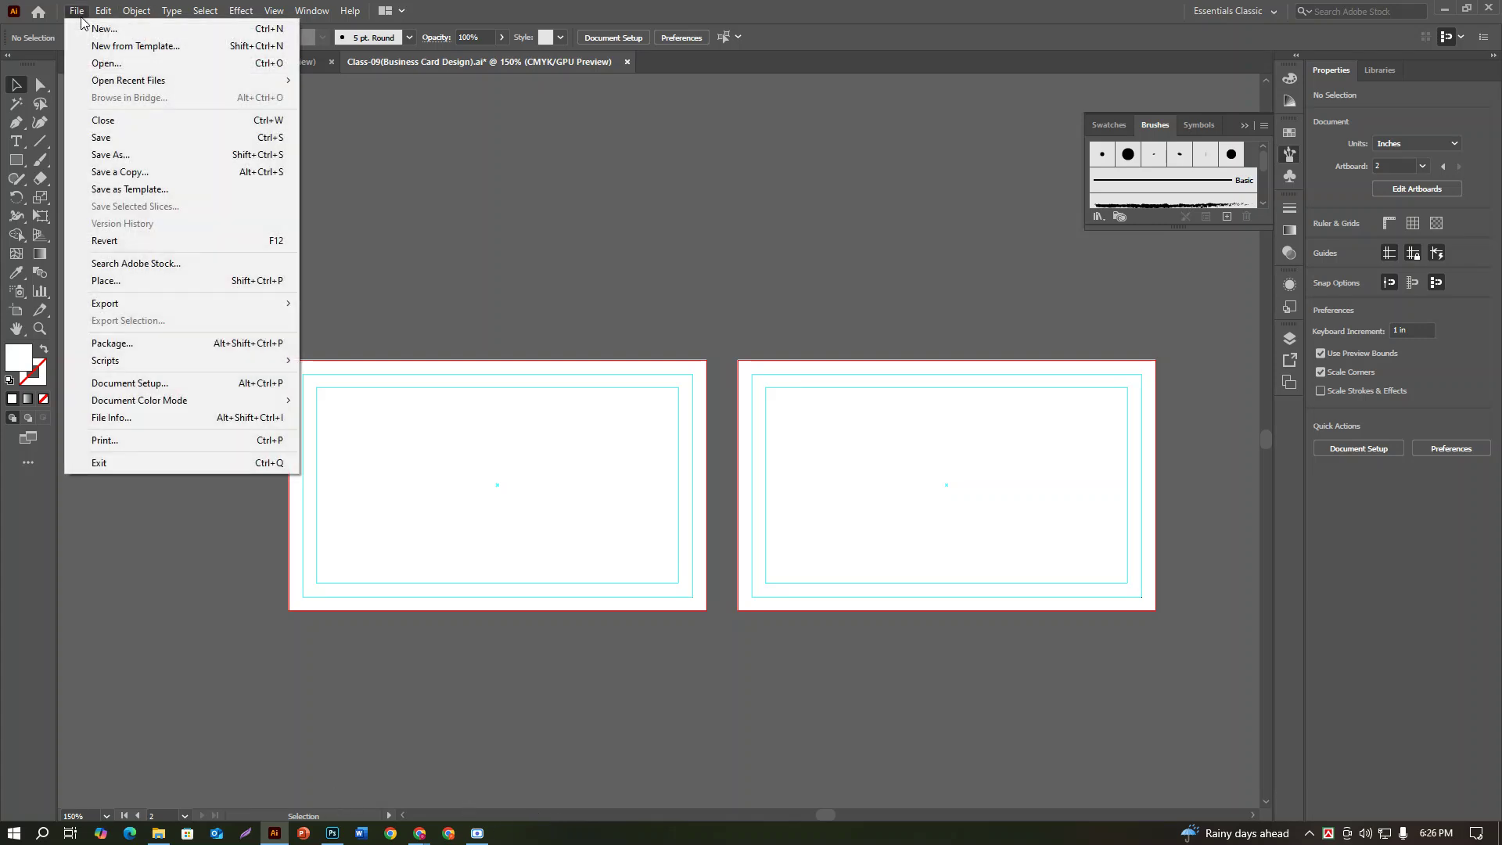
left_click(425, 503)
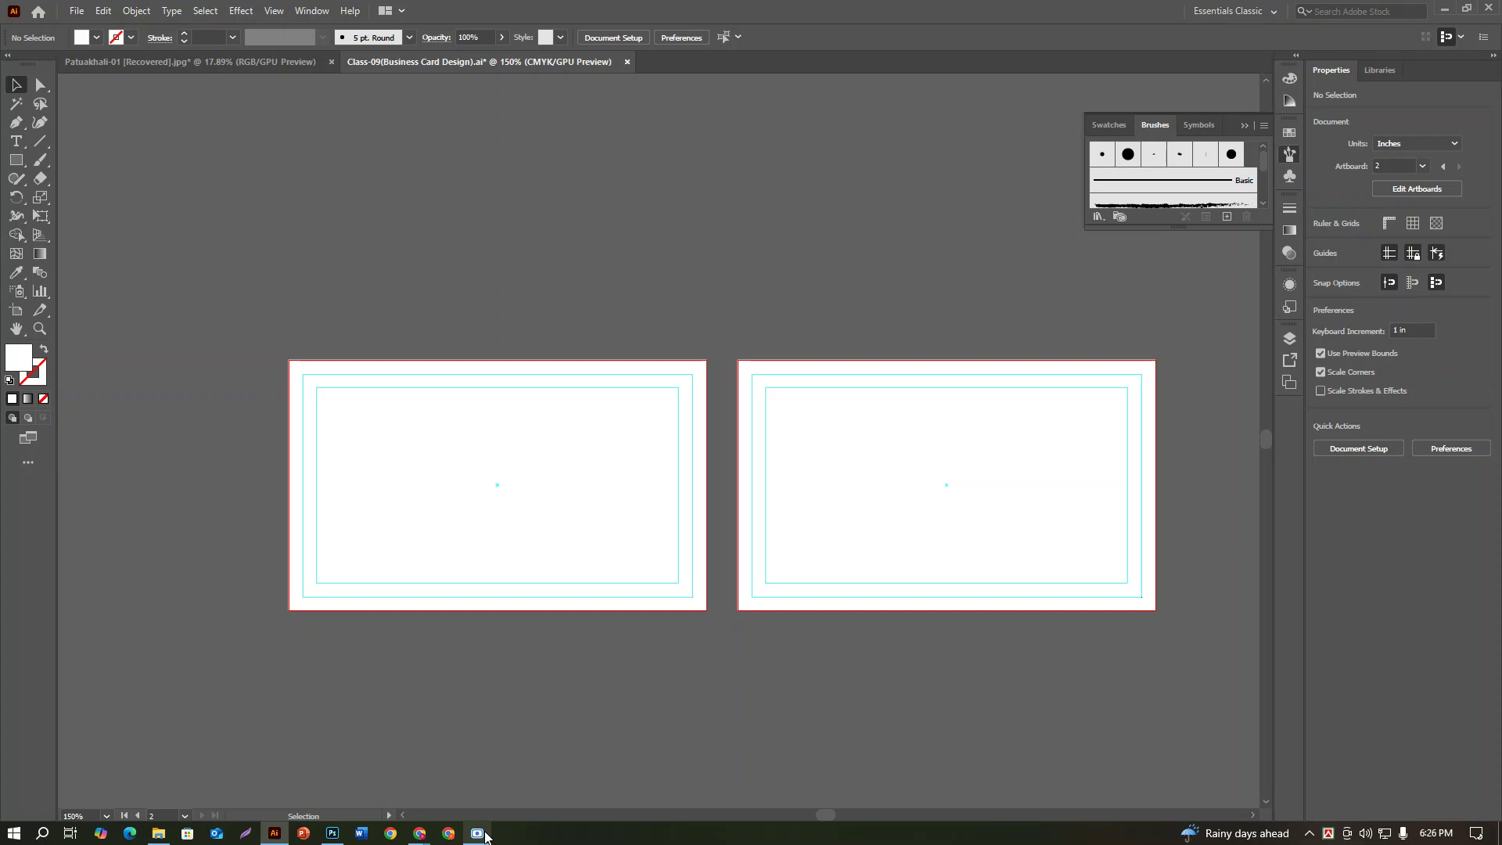
left_click(479, 834)
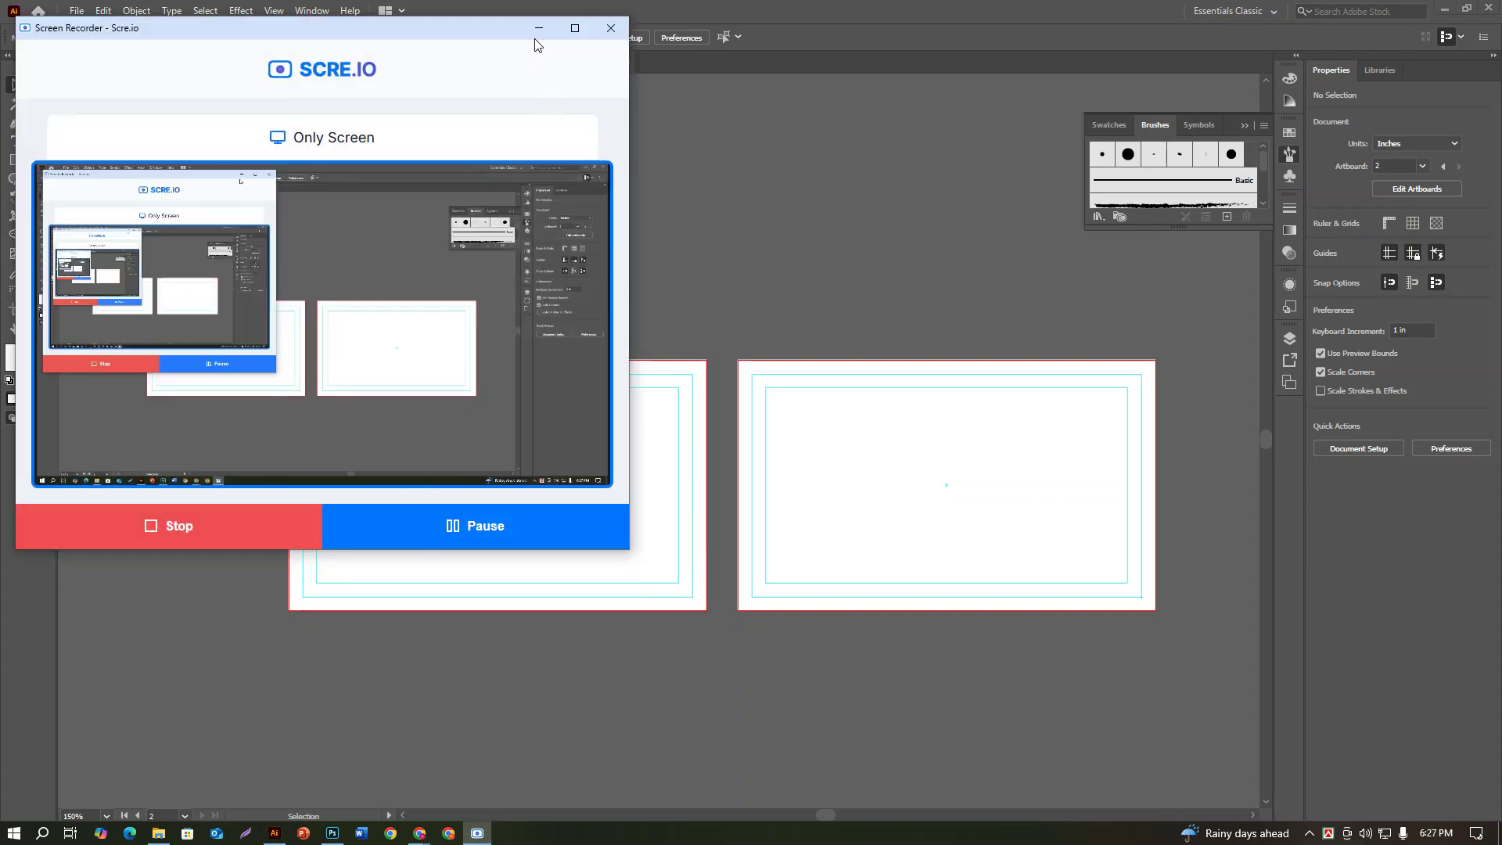
left_click(538, 29)
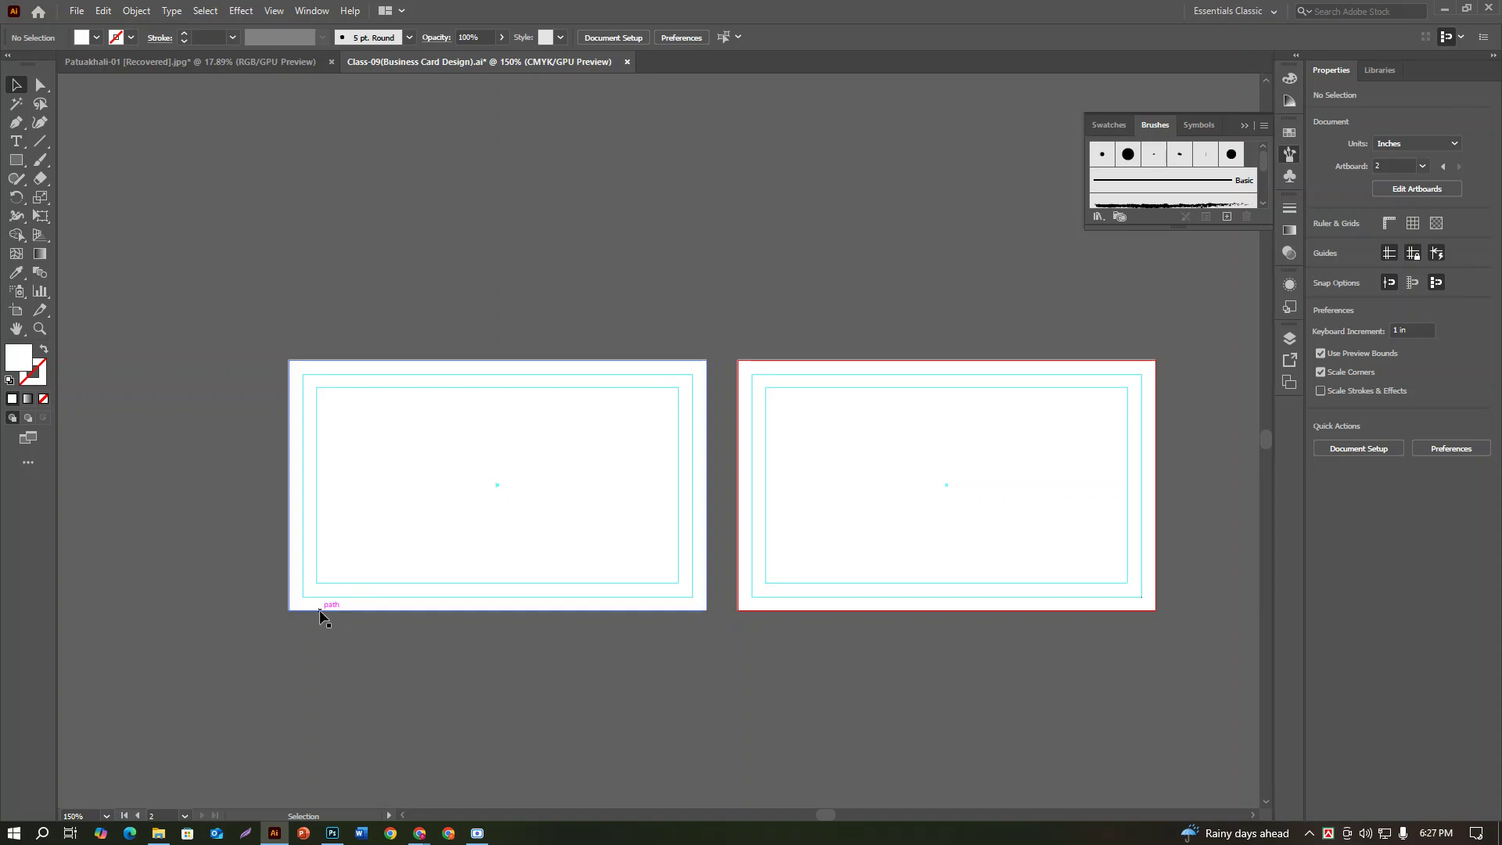
left_click(158, 834)
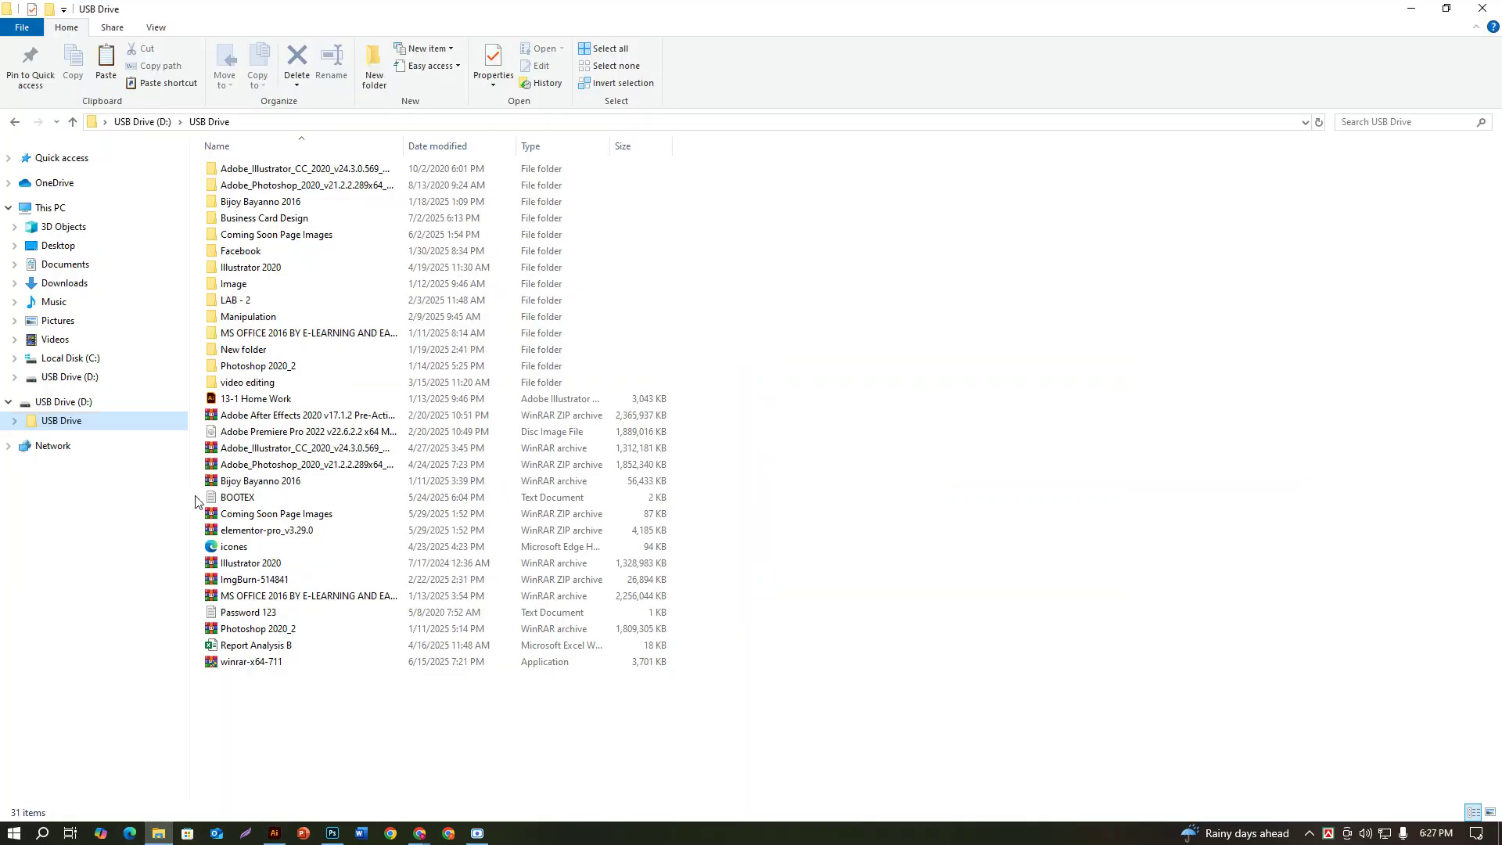
Step: Open the Downloads folder and select the WhatsApp Image 2025-02-06 business card image
left_click(82, 288)
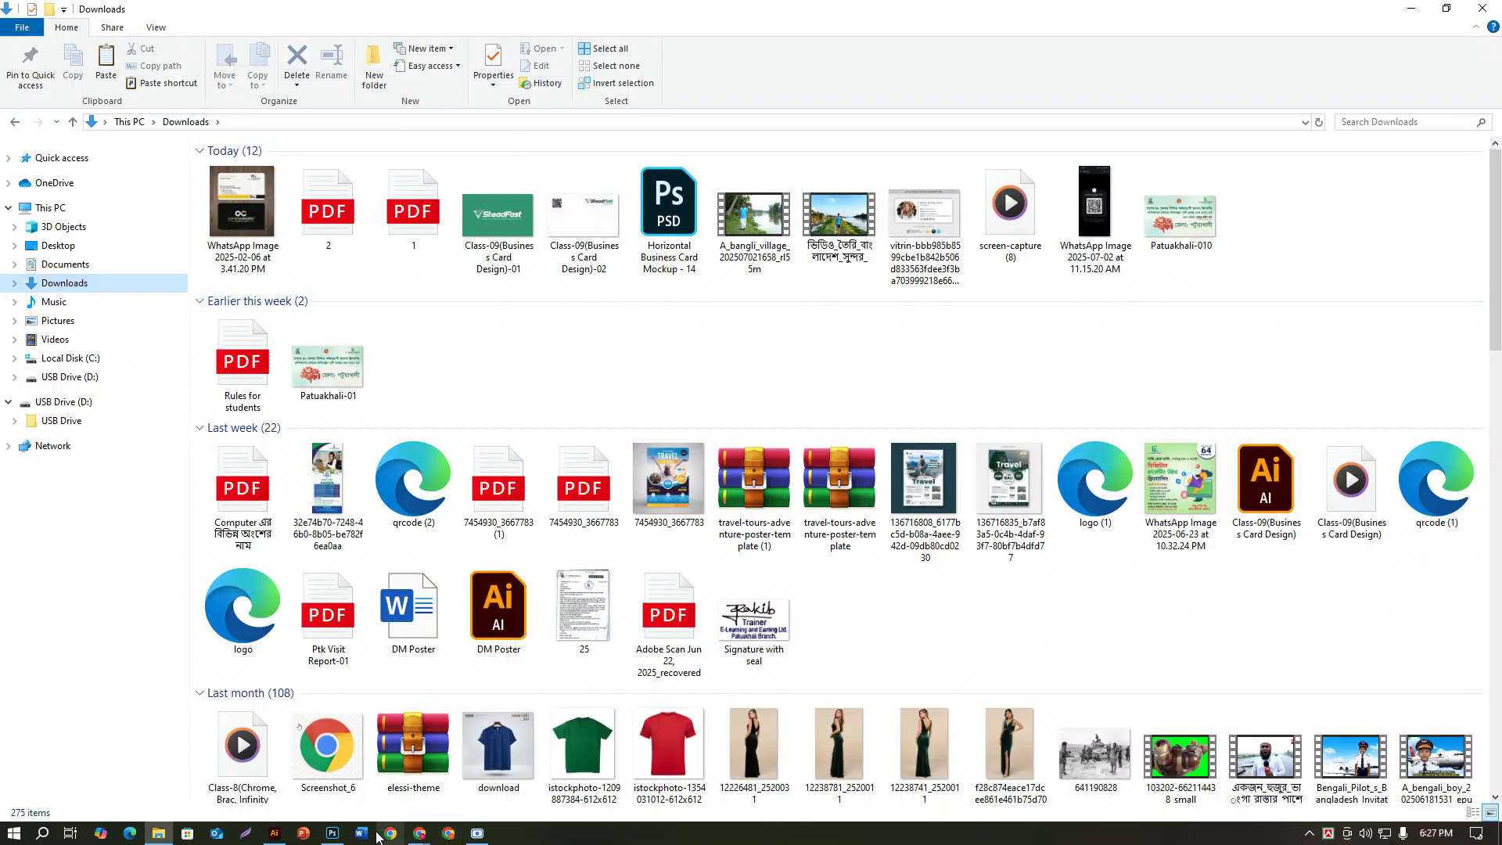
left_click(274, 833)
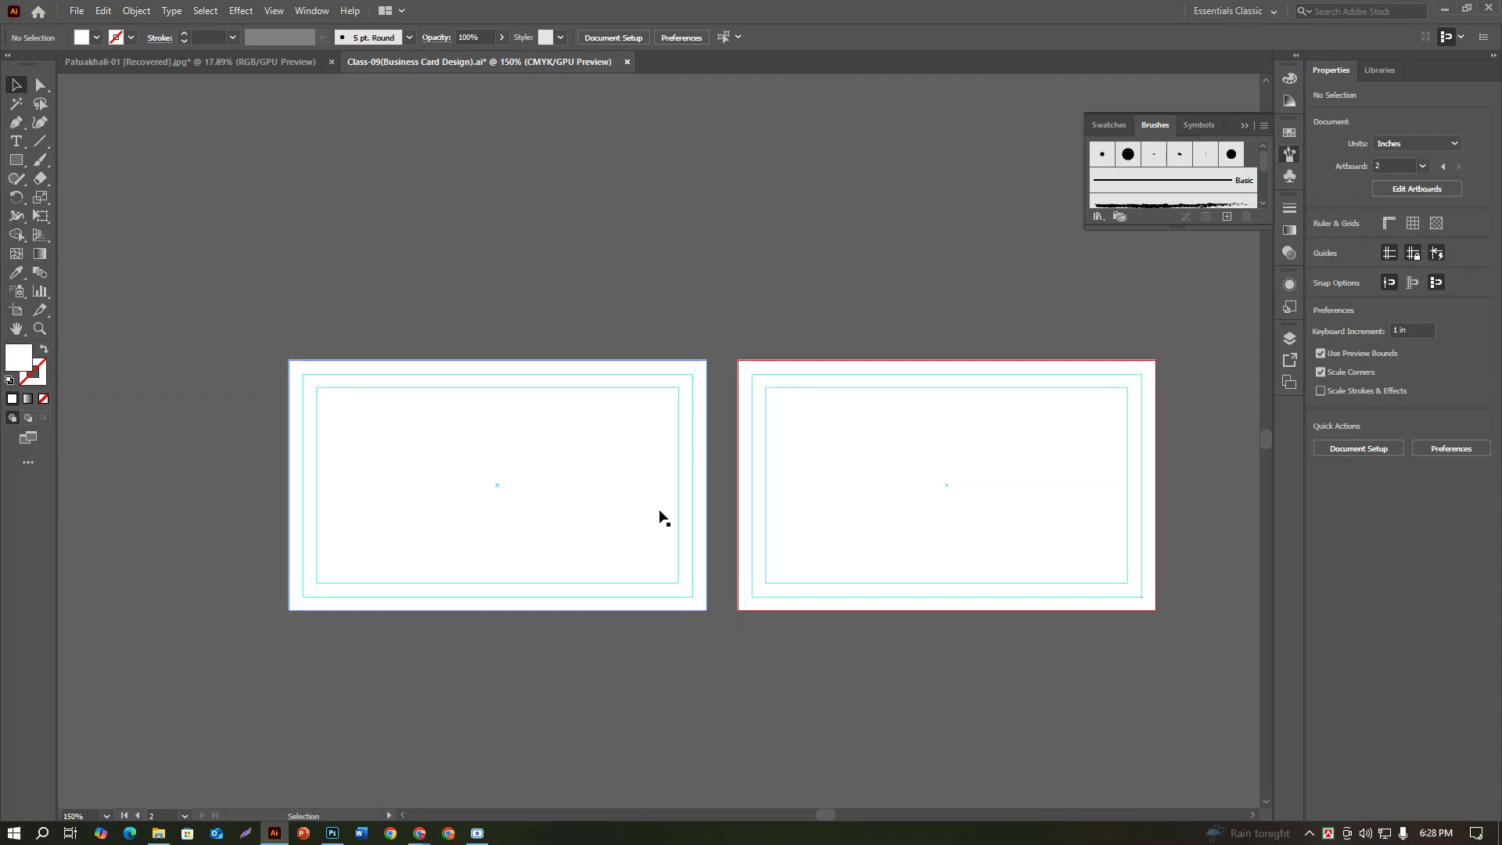
left_click(164, 835)
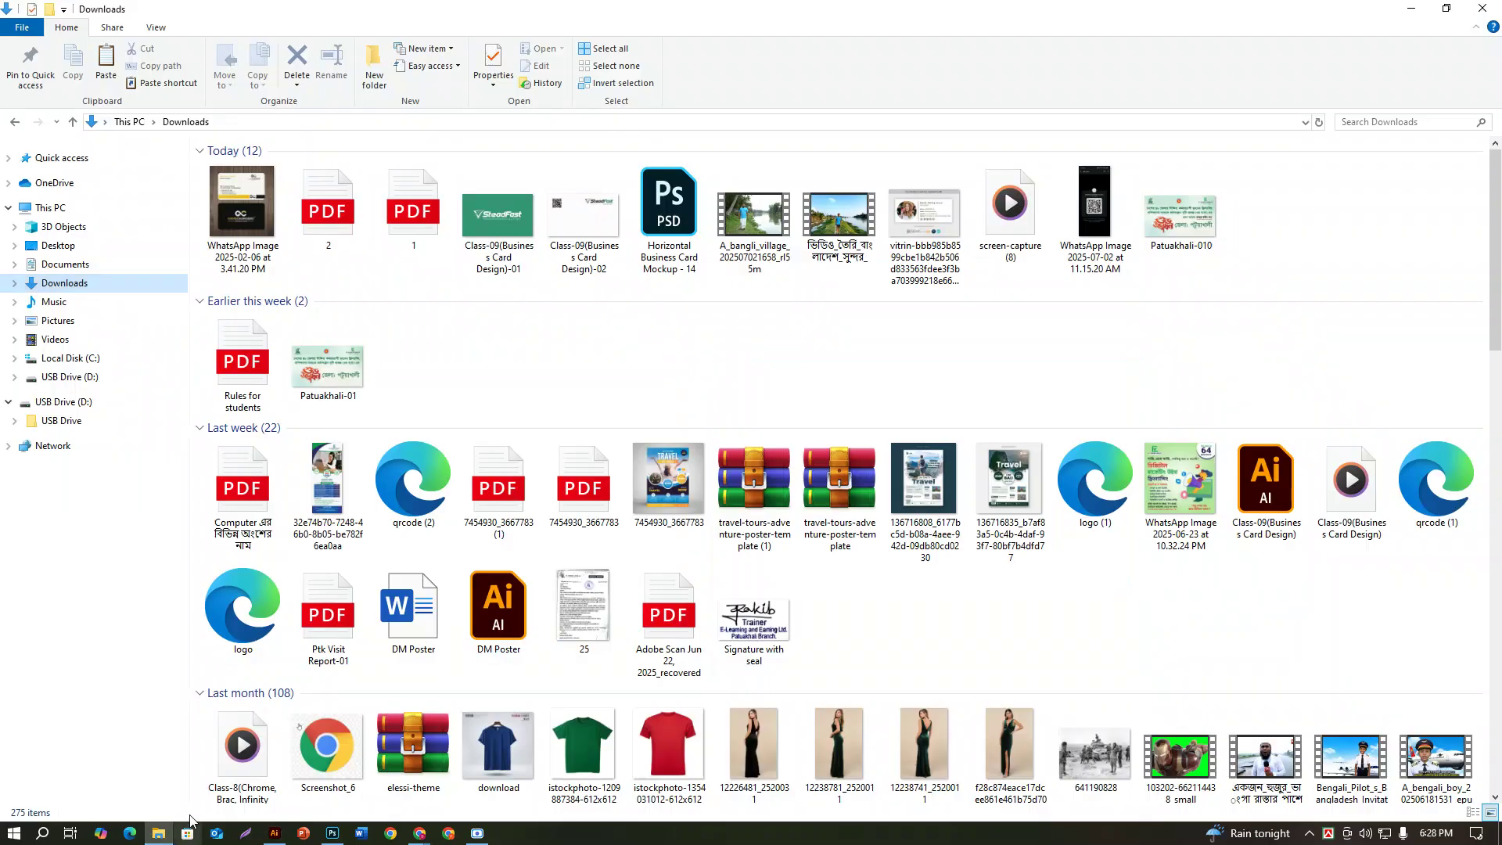
left_click(262, 183)
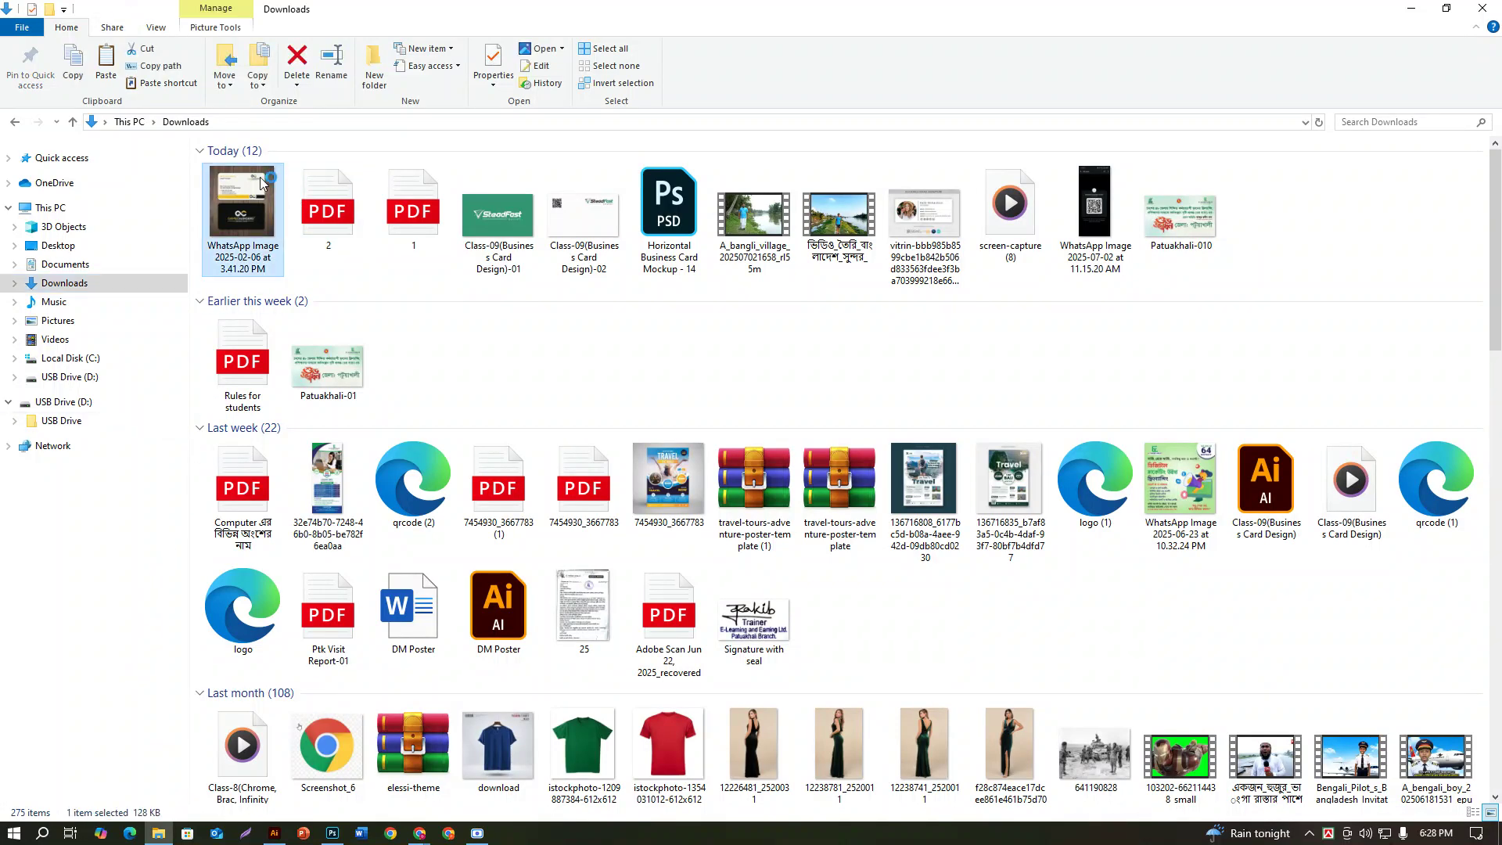
Step: View the WhatsApp card image maximized in Photos, then return to Illustrator
double_click(262, 182)
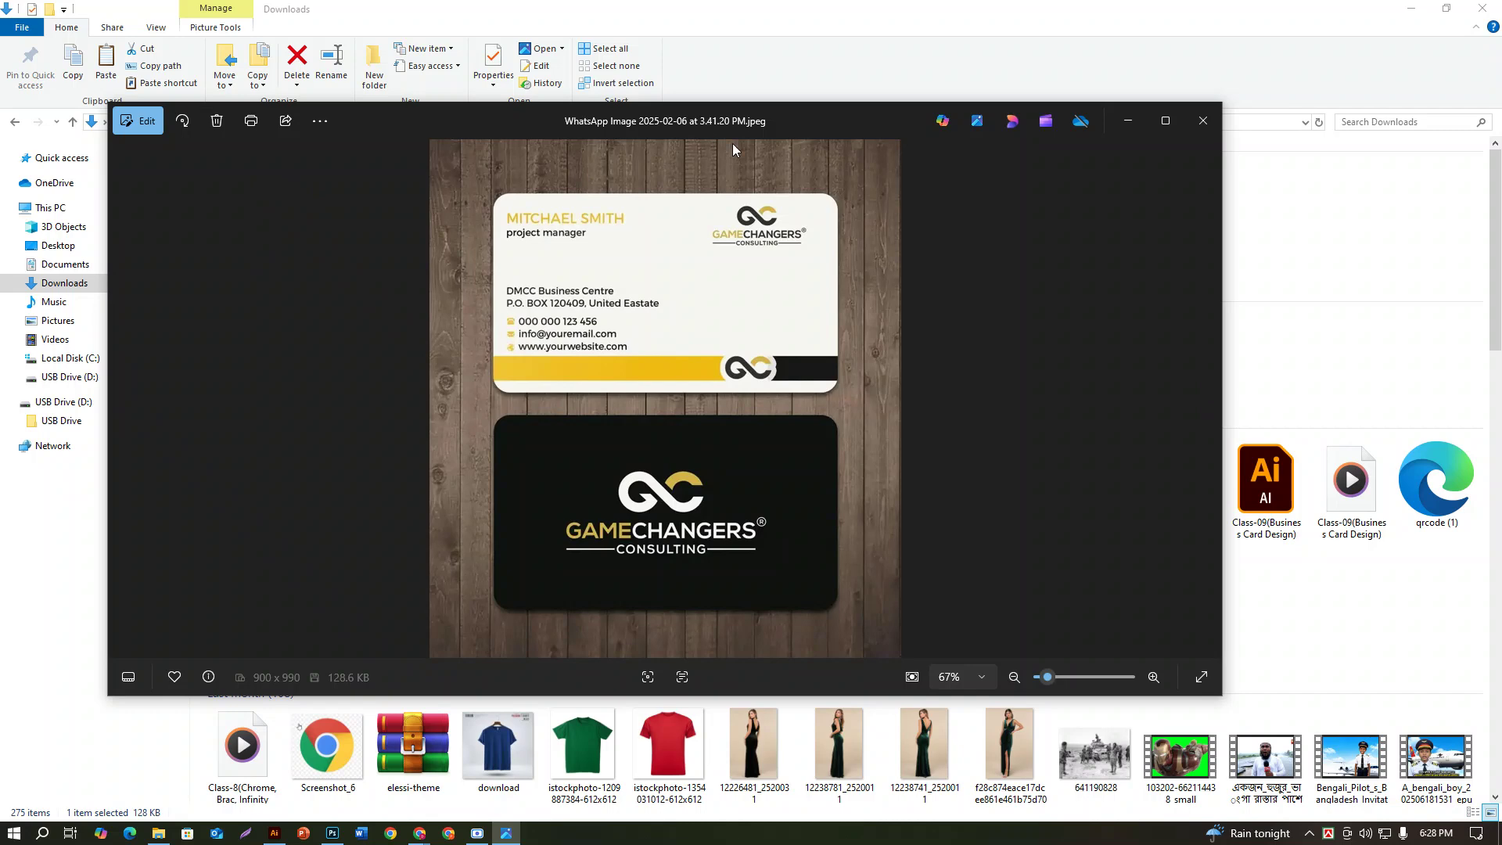
left_click(1164, 122)
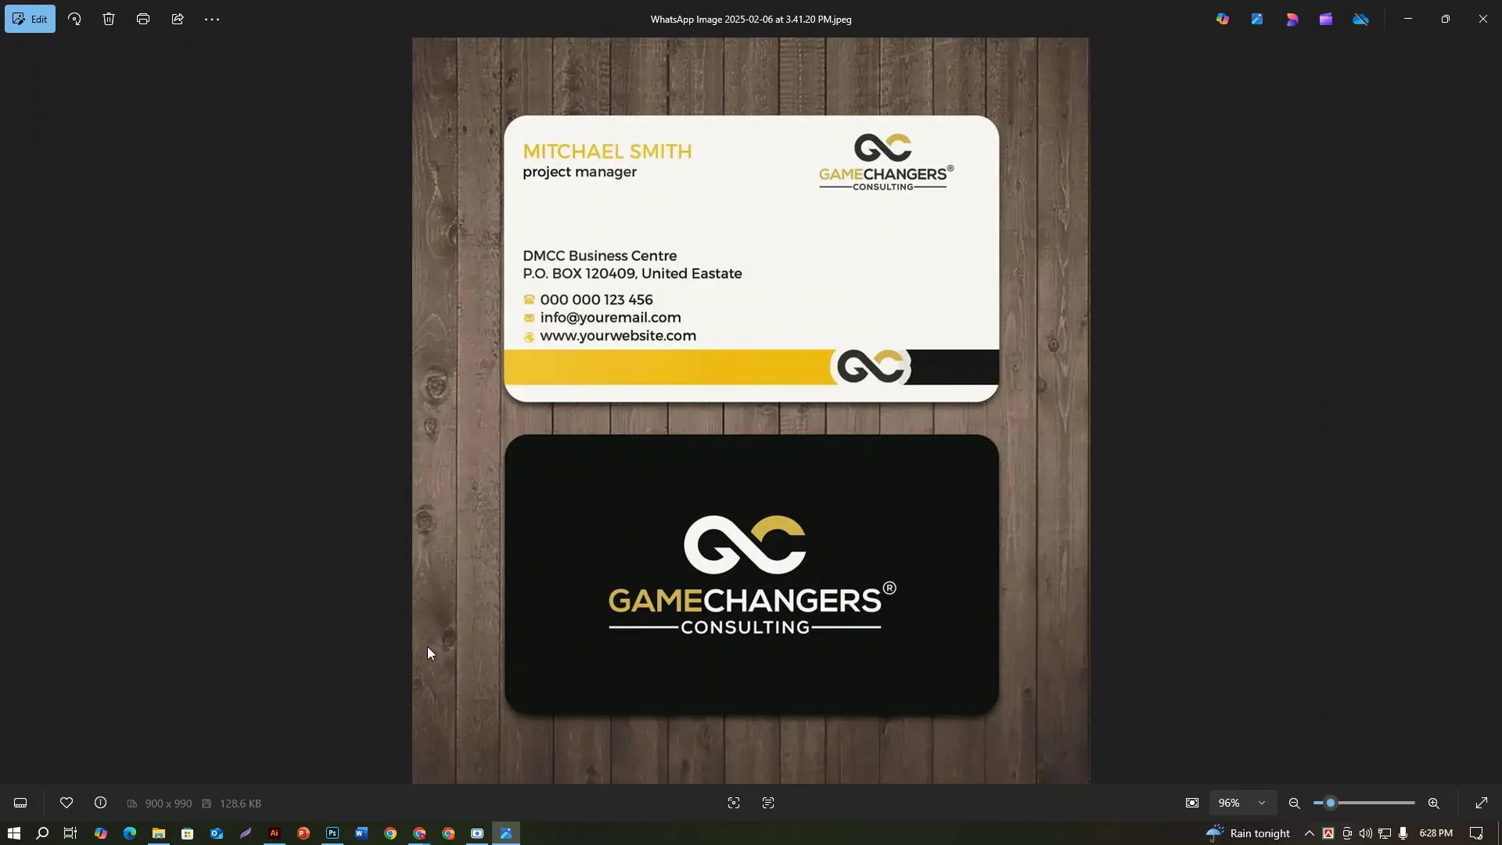
left_click(274, 833)
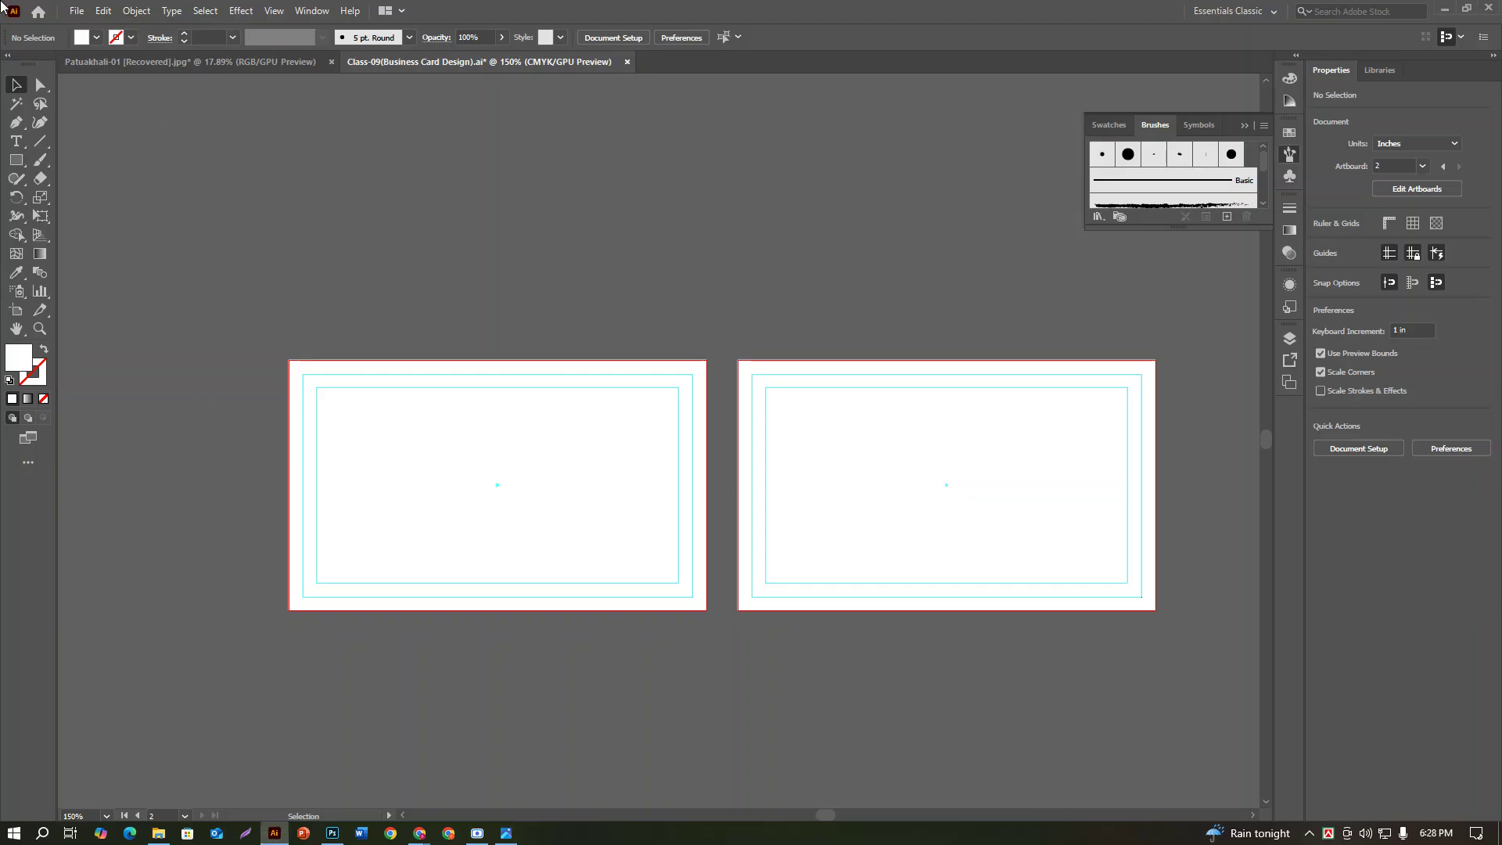
Step: Place PDF 1 onto the canvas and embed it in the document
left_click(77, 11)
left_click(128, 279)
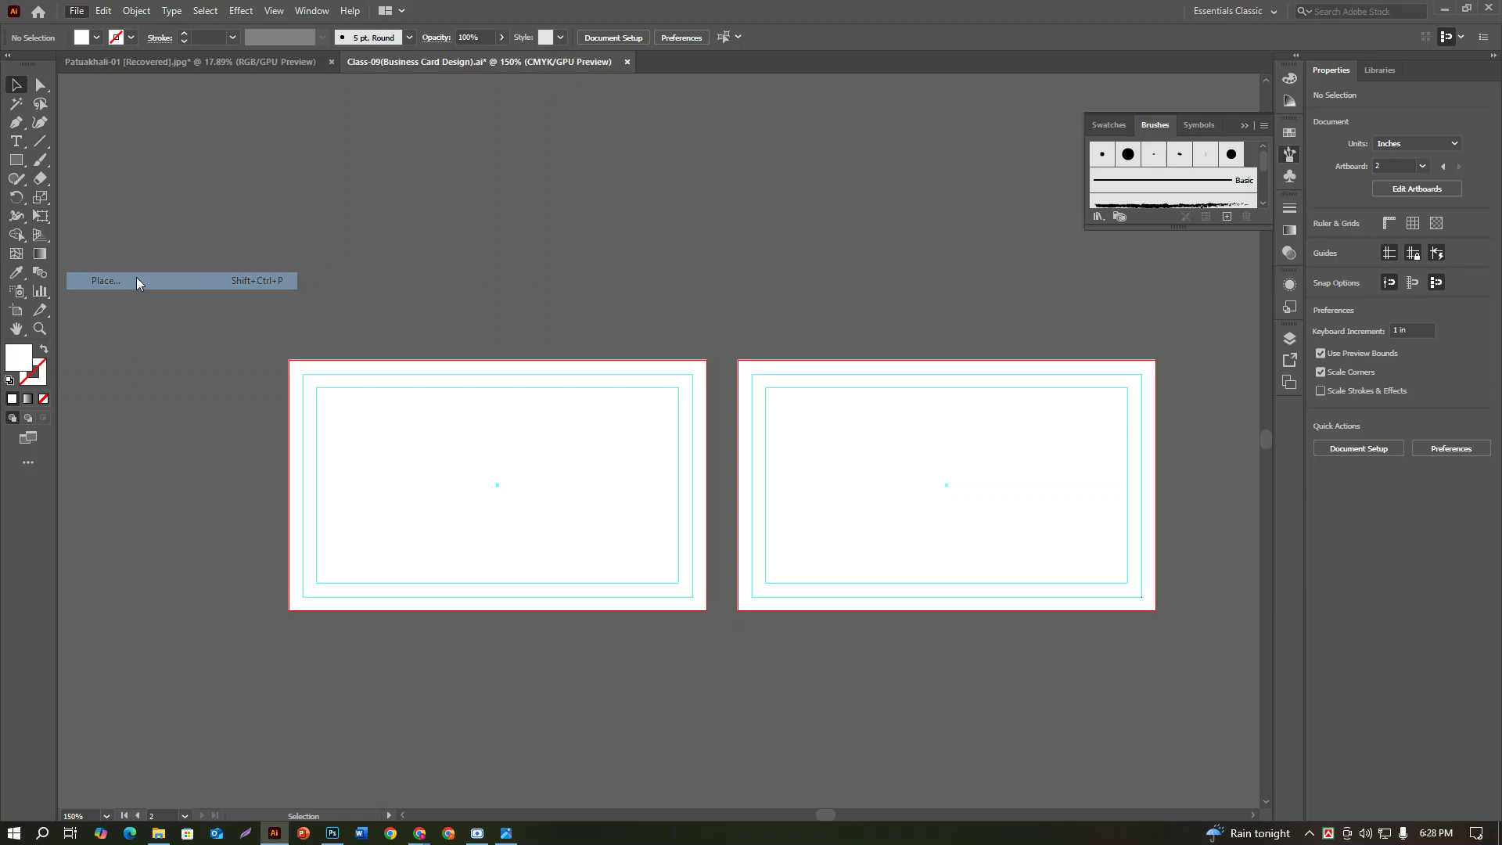
left_click(416, 194)
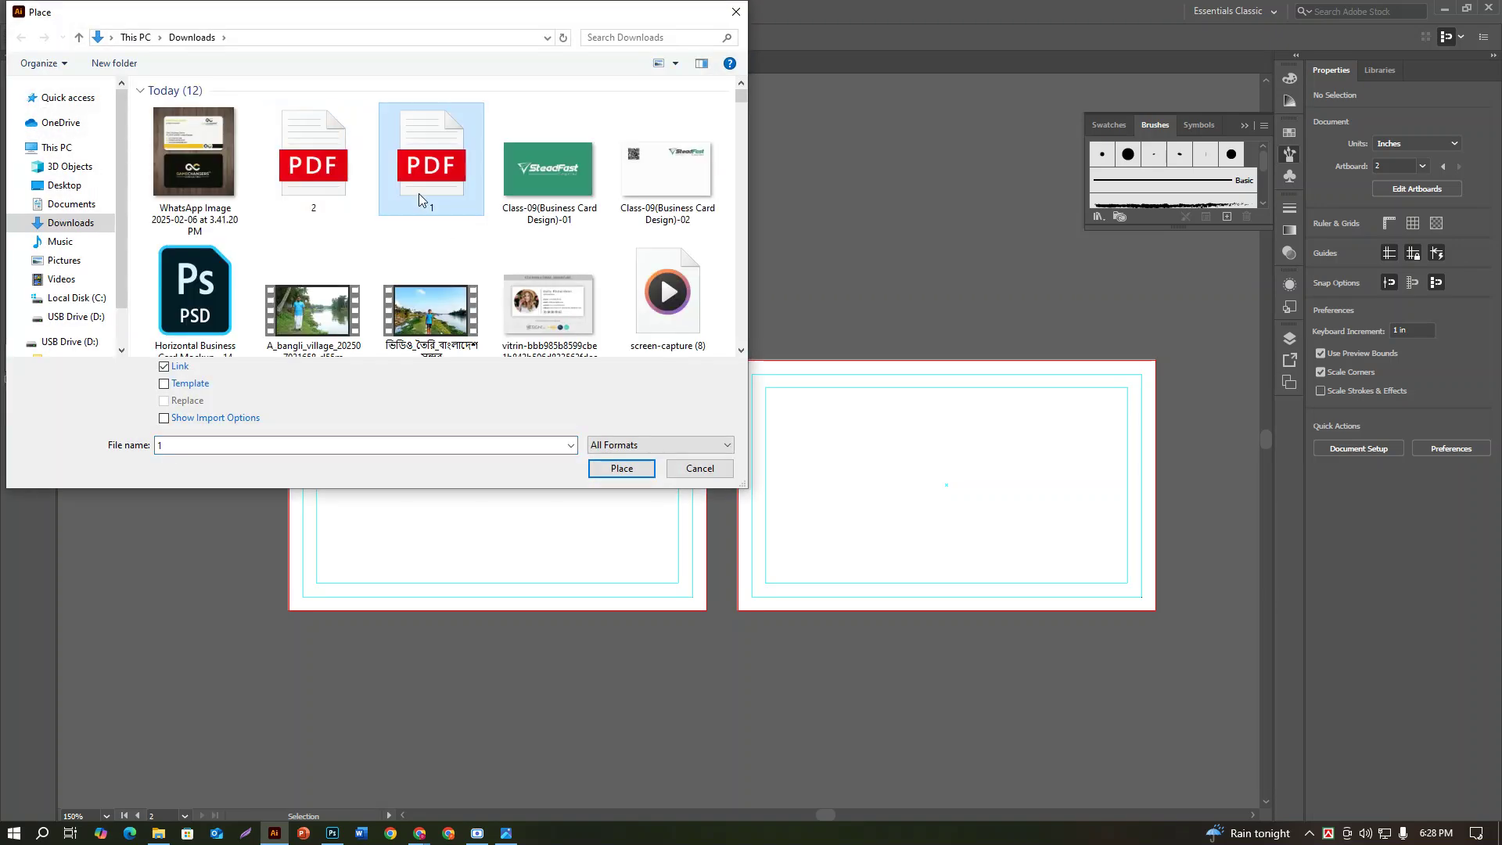
left_click(622, 468)
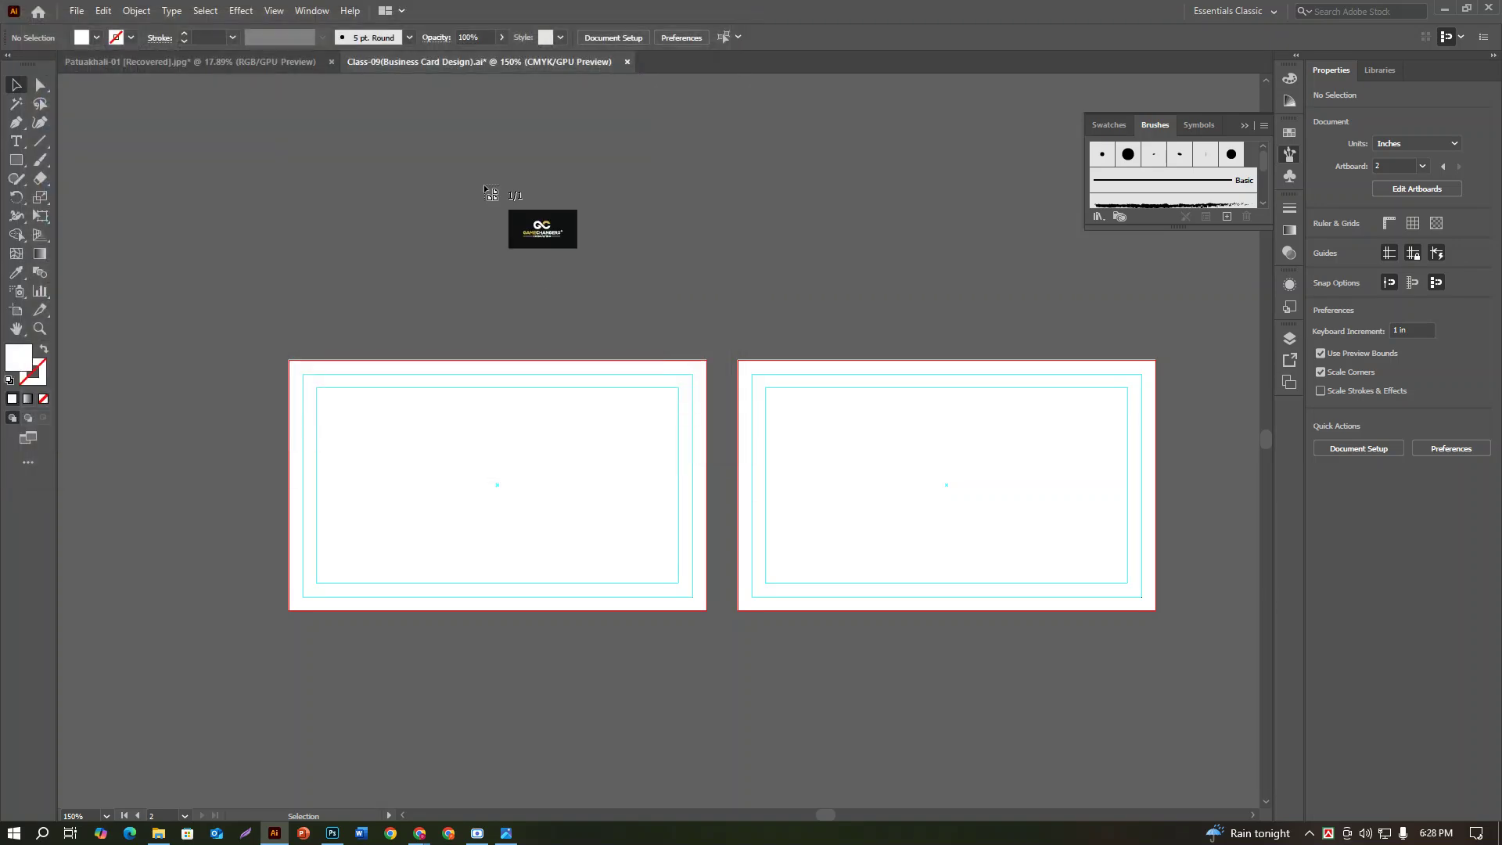
left_click(490, 193)
left_click_drag(682, 278, 252, 118)
left_click(161, 43)
Step: Move the placed card artwork up above the two artboards
key("ctrl+1")
key("ctrl+minus")
key("ctrl+minus")
key("ctrl+minus")
left_click_drag(914, 492, 861, 307)
scroll(879, 375, "up", 3)
scroll(860, 307, "up", 3)
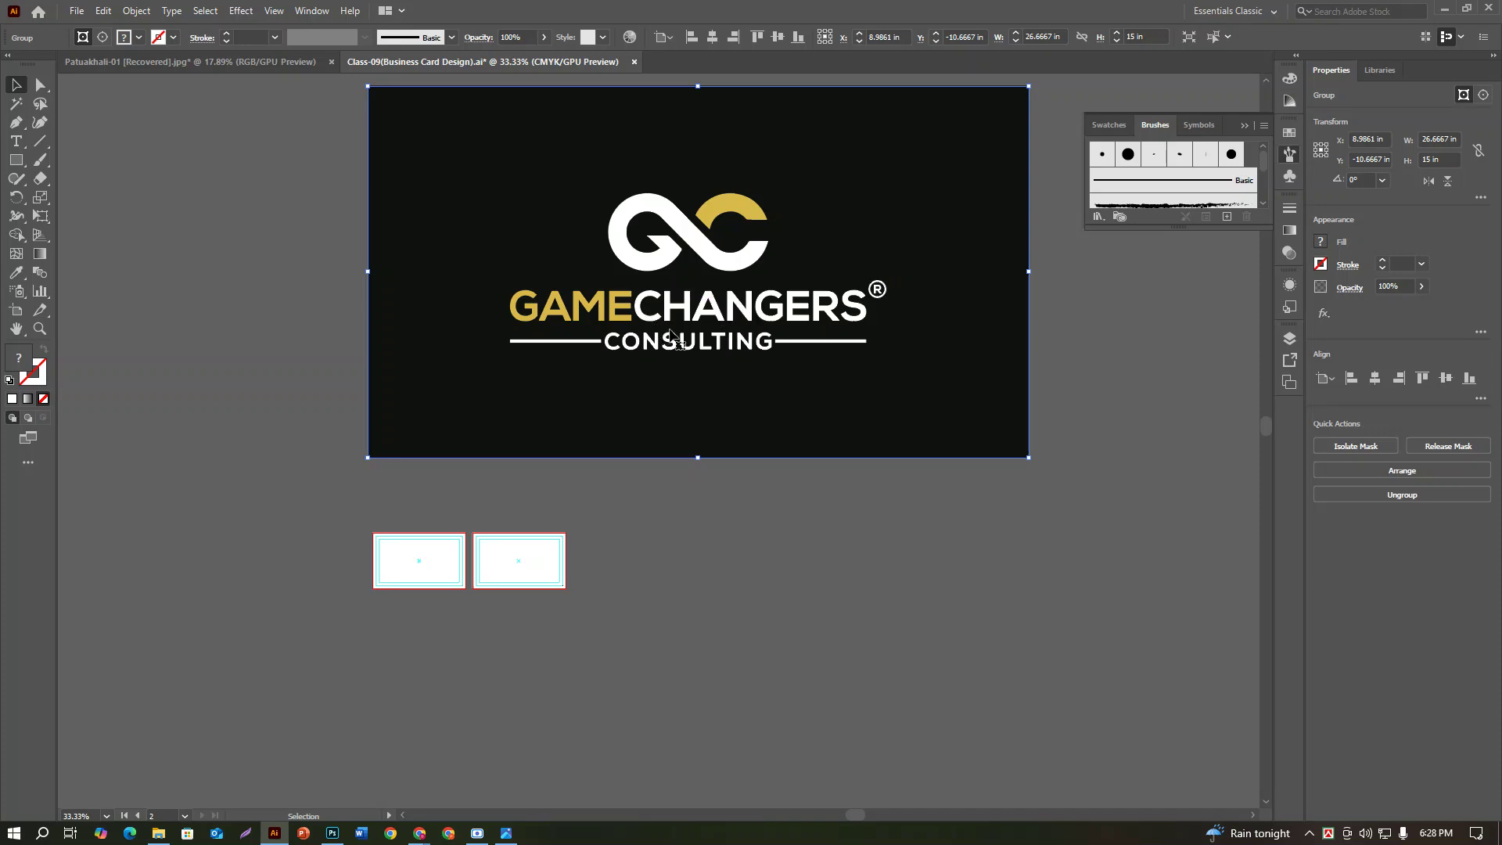
left_click(808, 520)
Step: Ungroup the card artwork and release its clipping mask
left_click(795, 422)
right_click(789, 413)
left_click(833, 545)
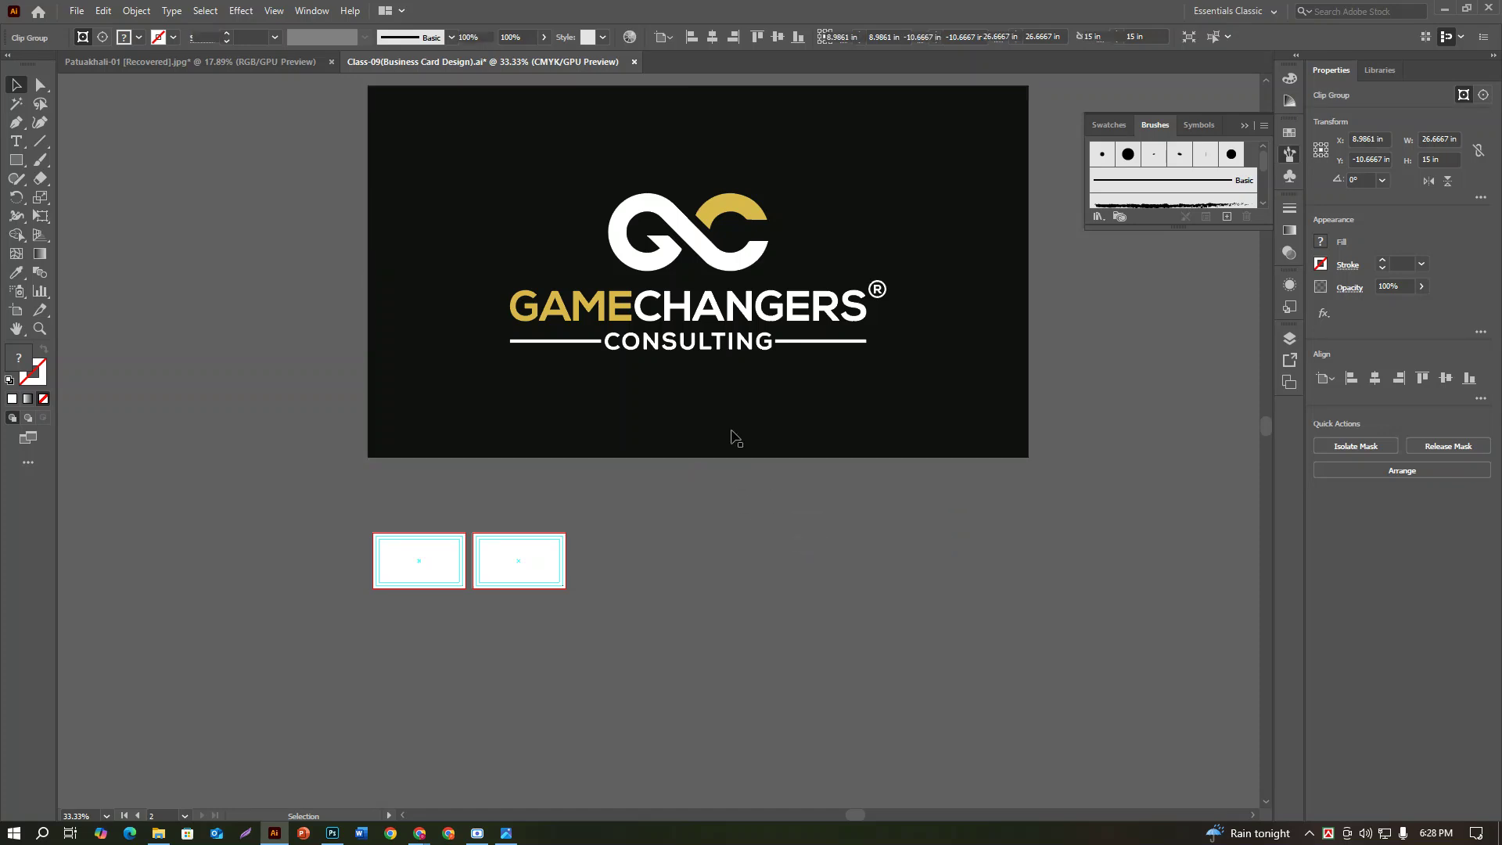
right_click(740, 361)
left_click(800, 489)
Step: Delete the black background rectangle and the invisible rectangle around the logo
left_click(825, 563)
left_click(803, 446)
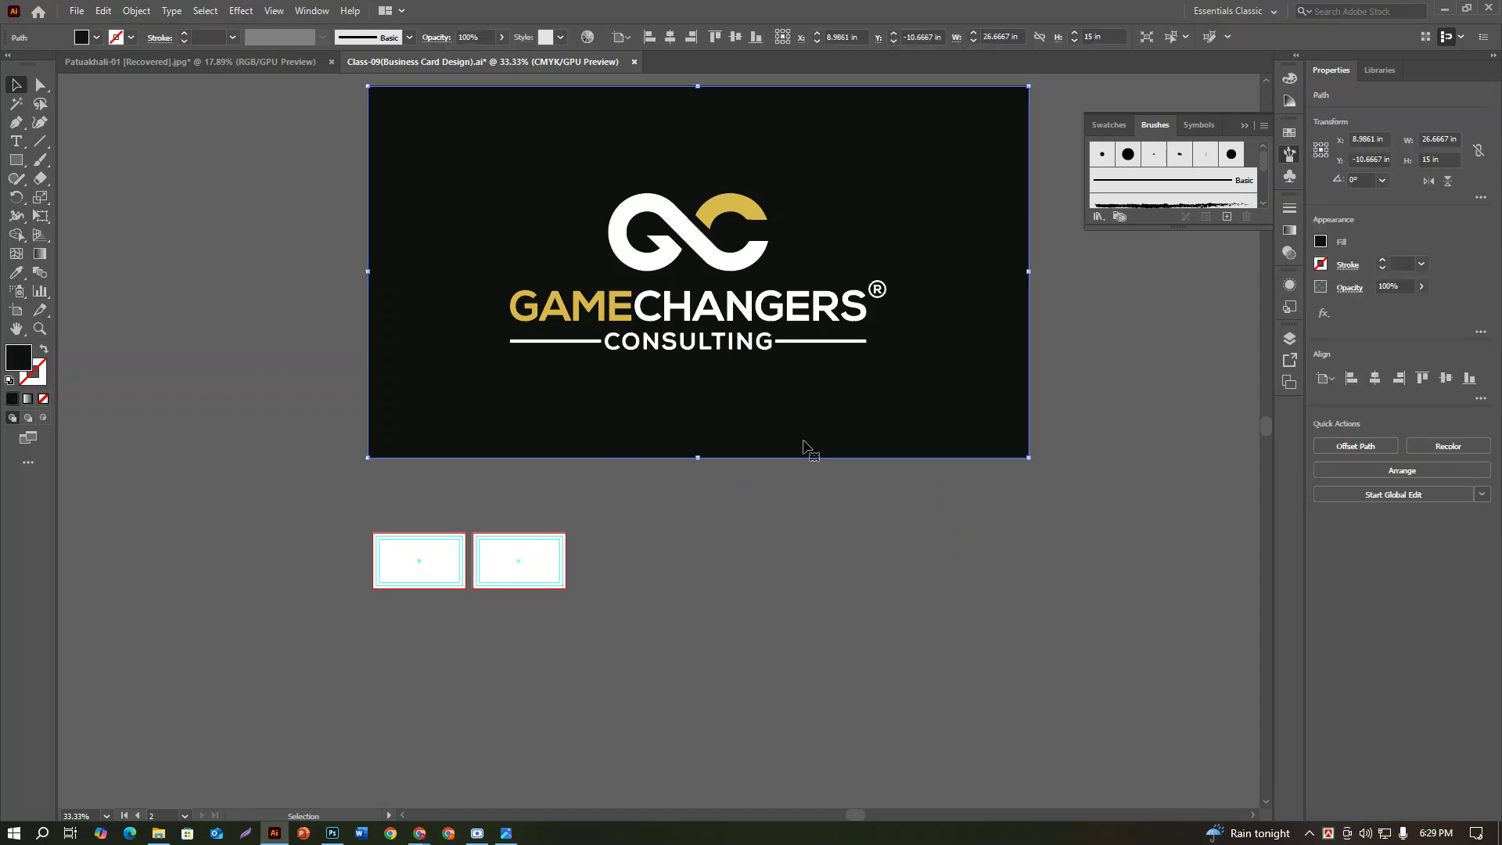
key("Delete")
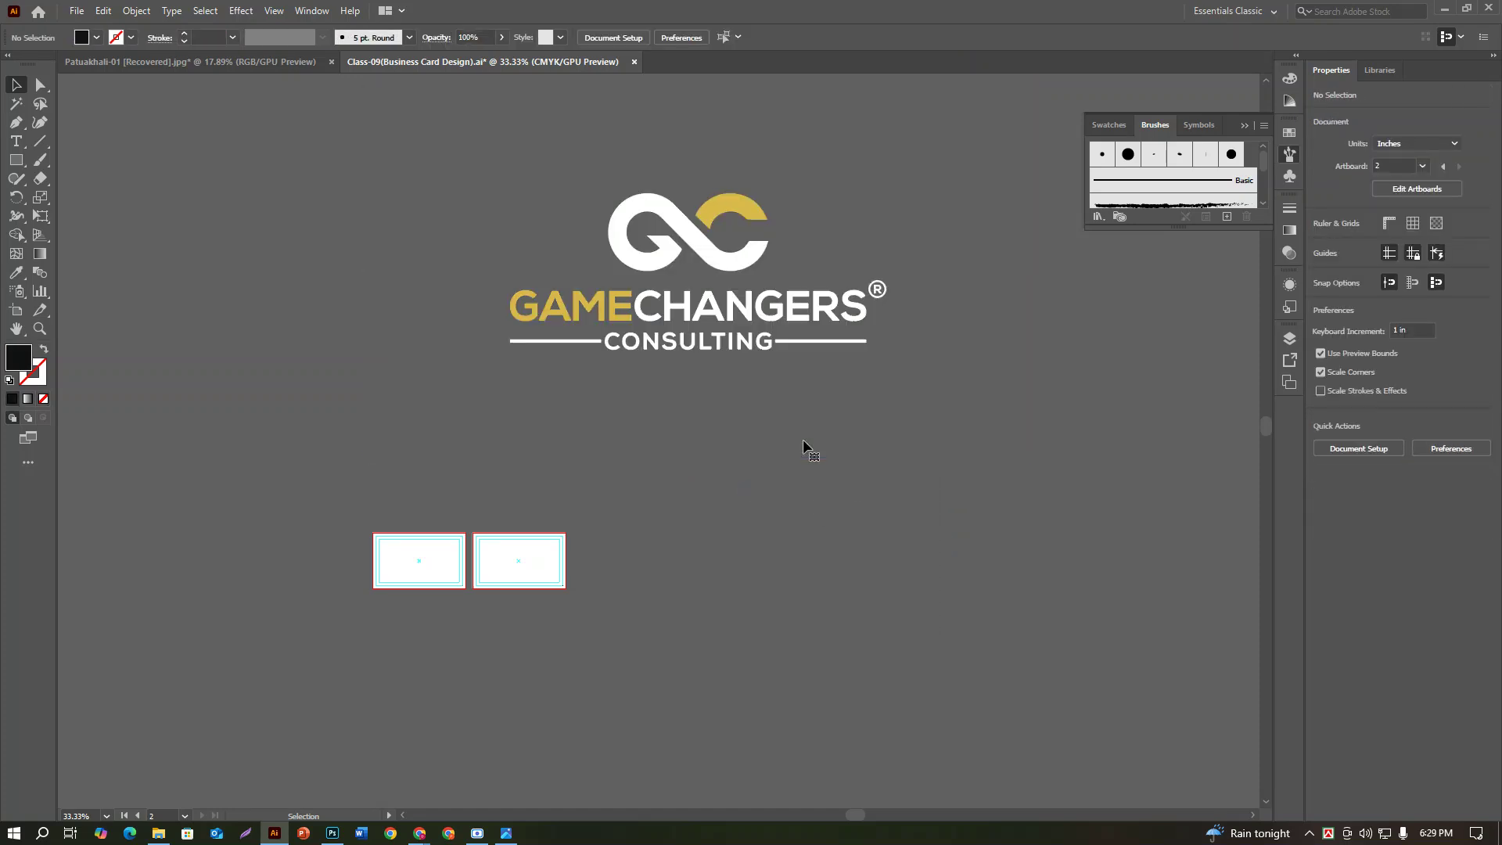
left_click_drag(781, 443, 955, 530)
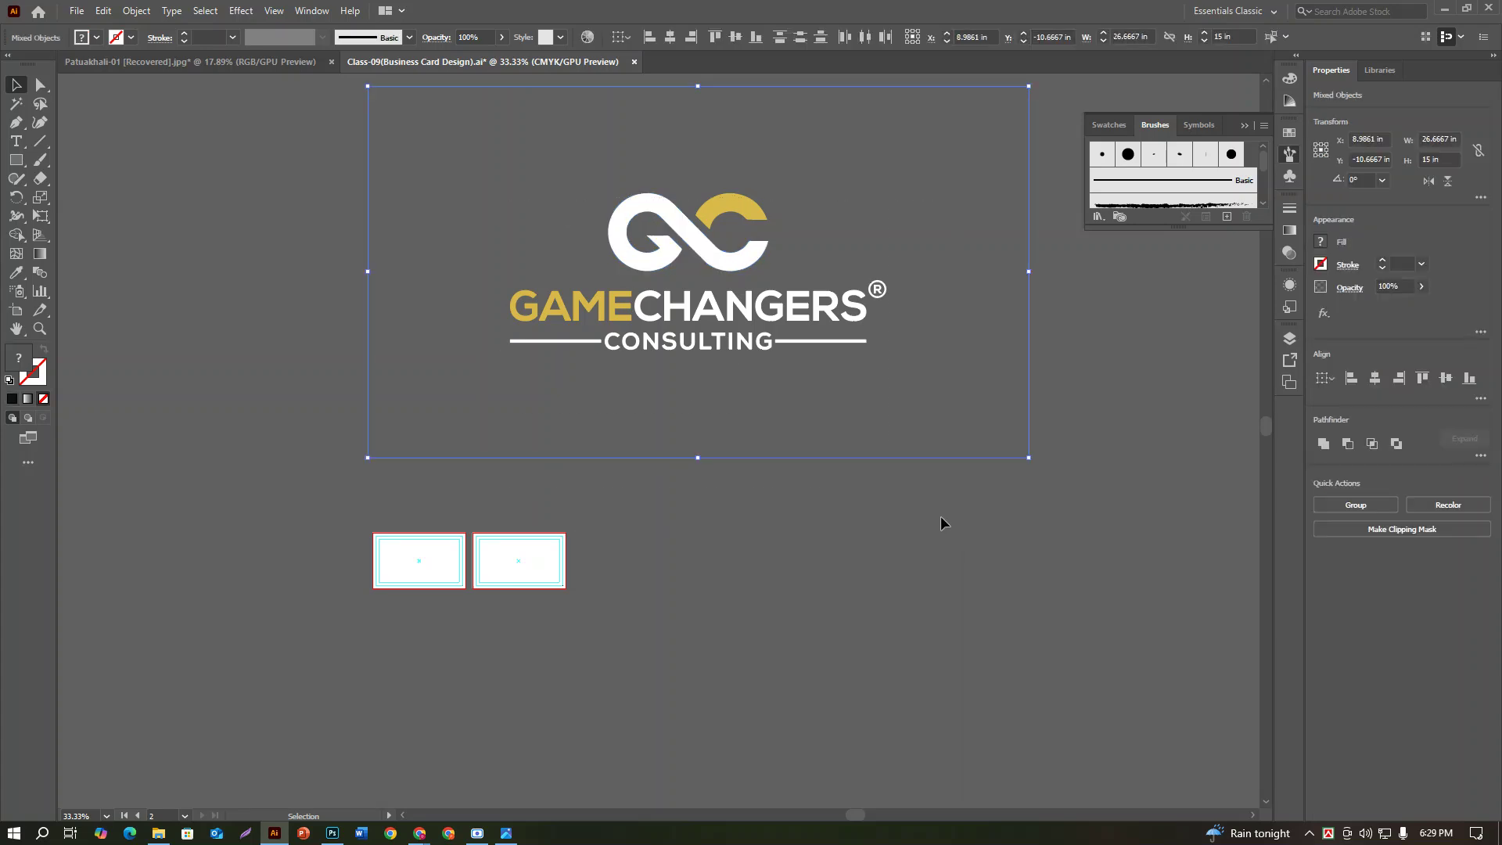
left_click(920, 529)
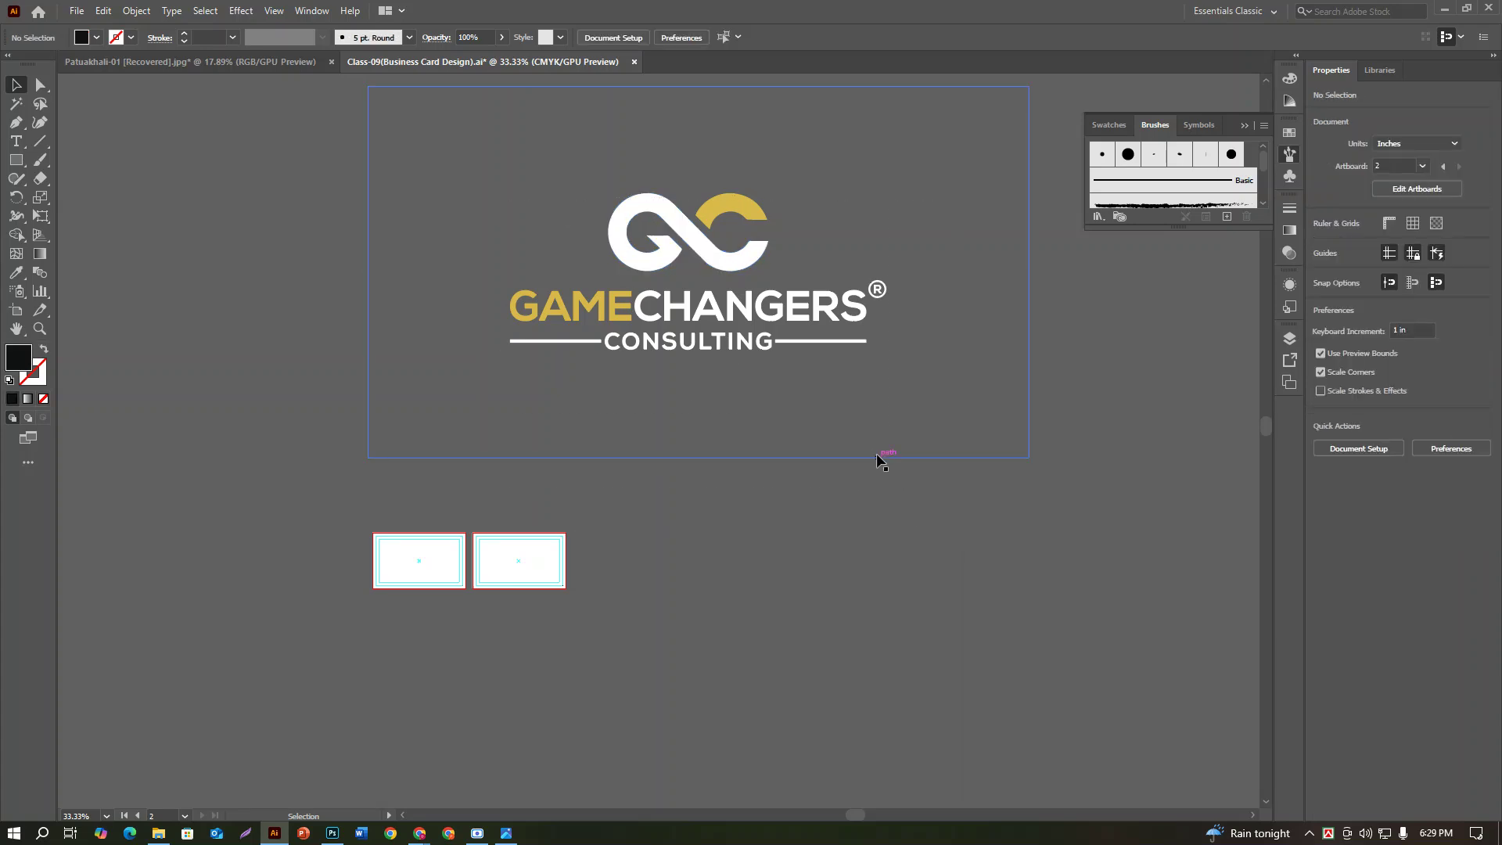
left_click(876, 453)
key("Delete")
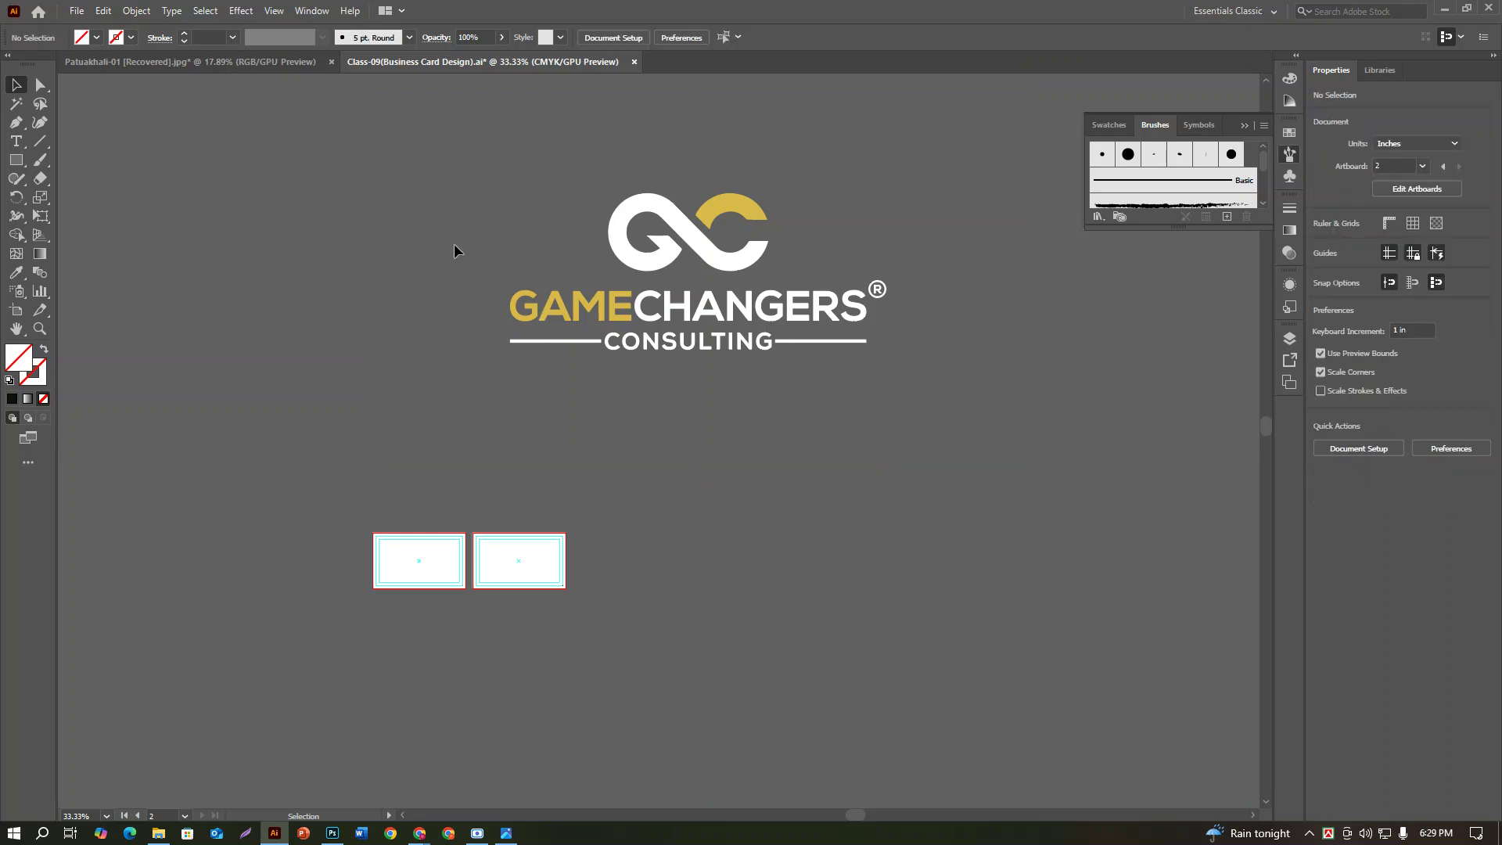
Step: Release the clipping mask on the logo's clip group
left_click(426, 201)
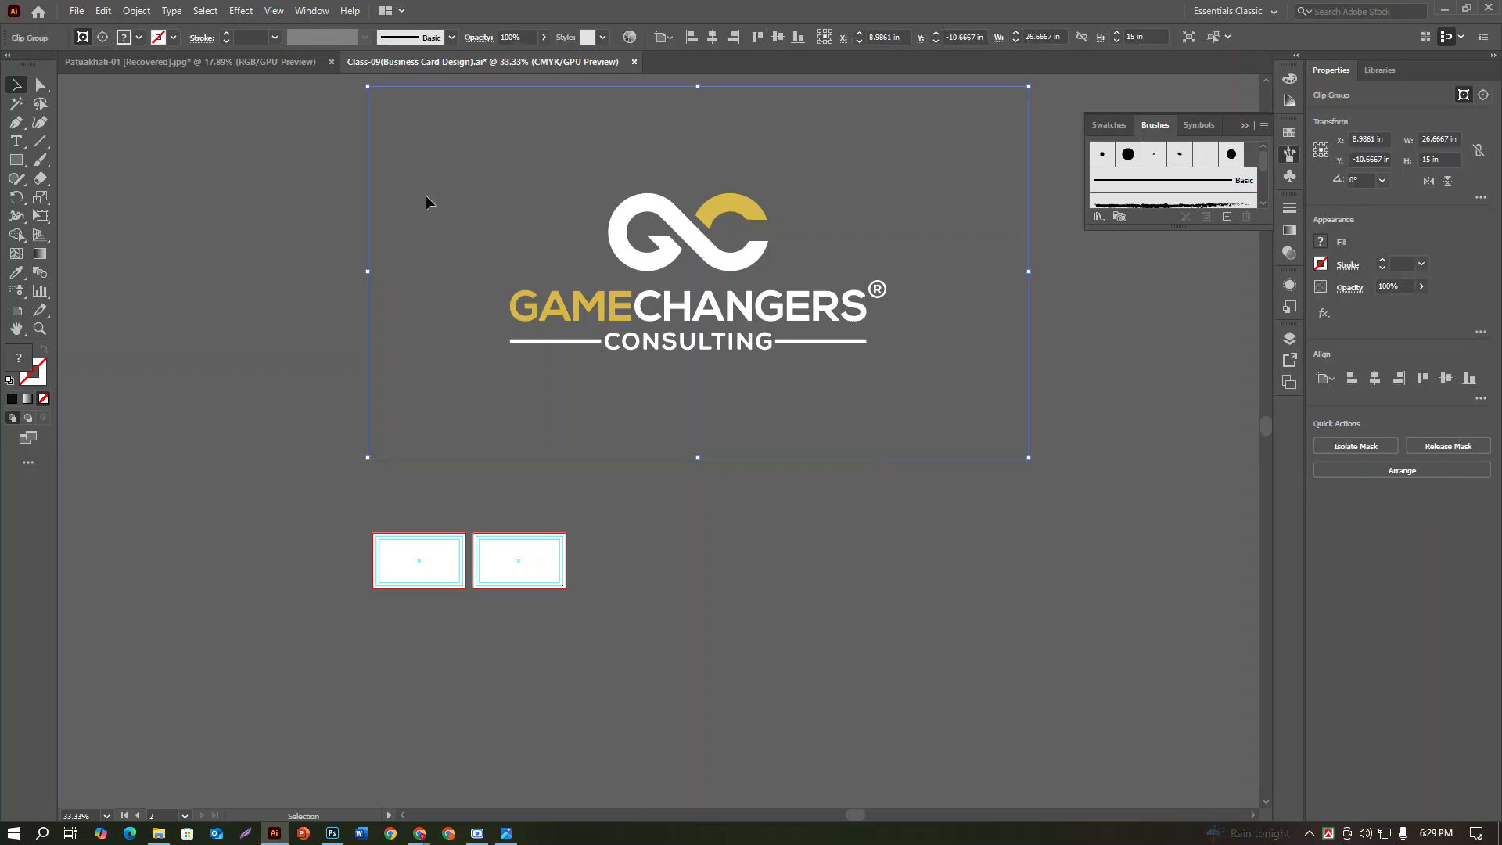
key("Delete")
key("ctrl+z")
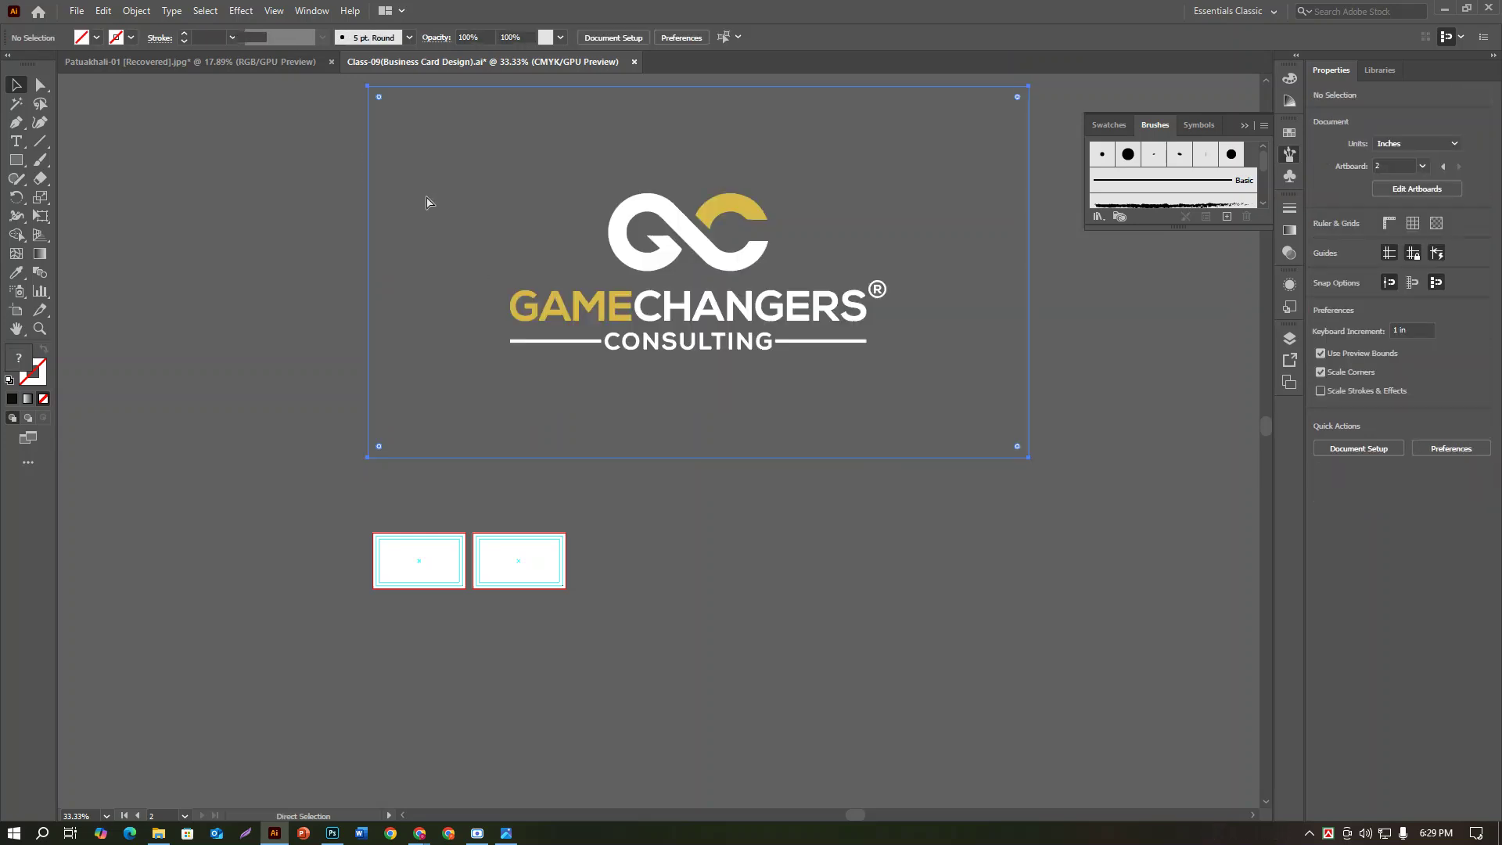
right_click(426, 197)
left_click(498, 326)
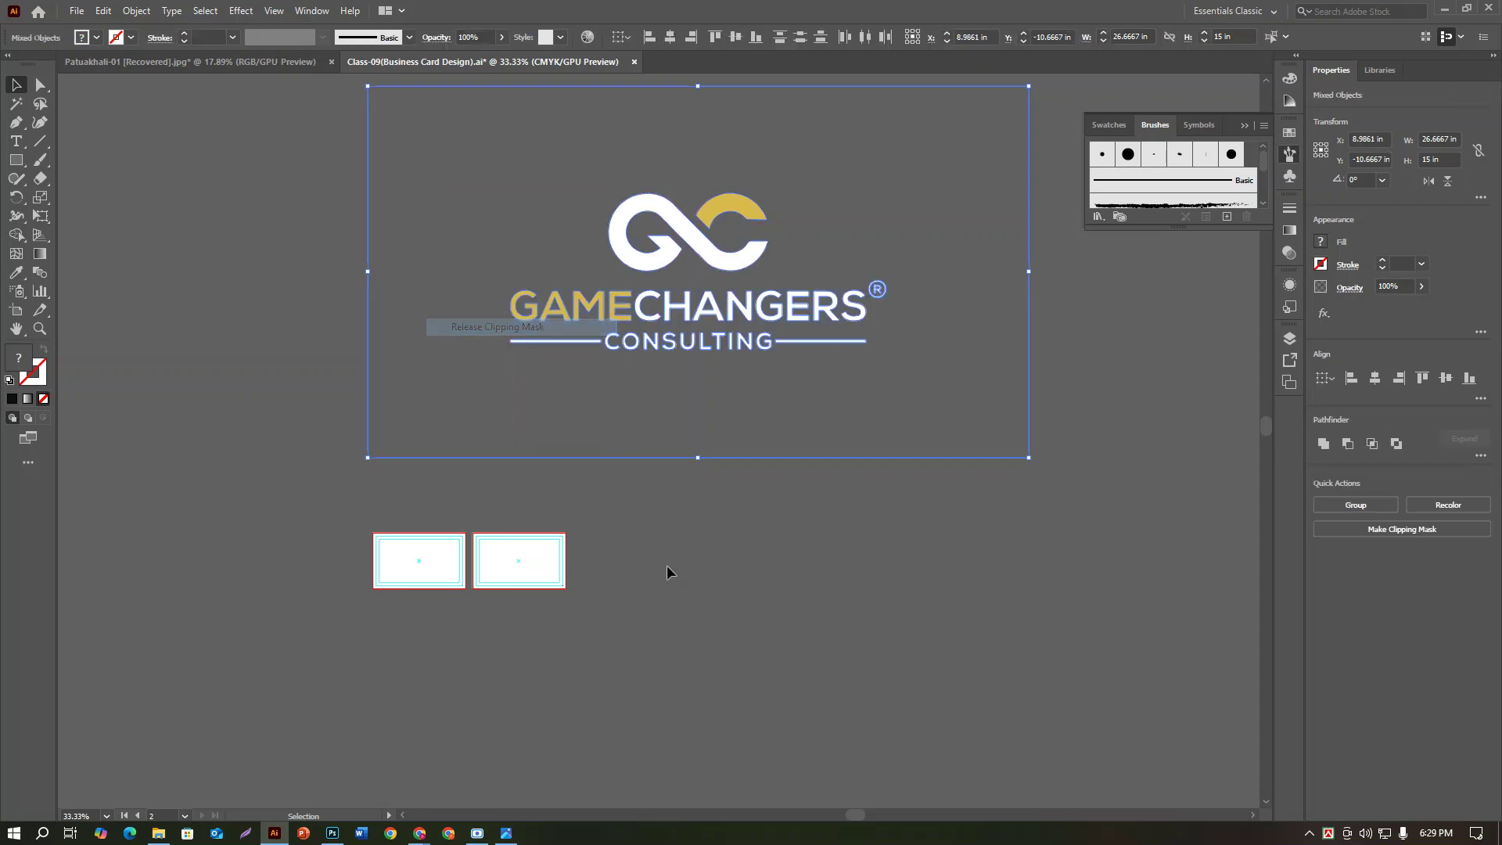
Step: Delete the empty mask rectangle and then the whole GameChangers logo
left_click(727, 583)
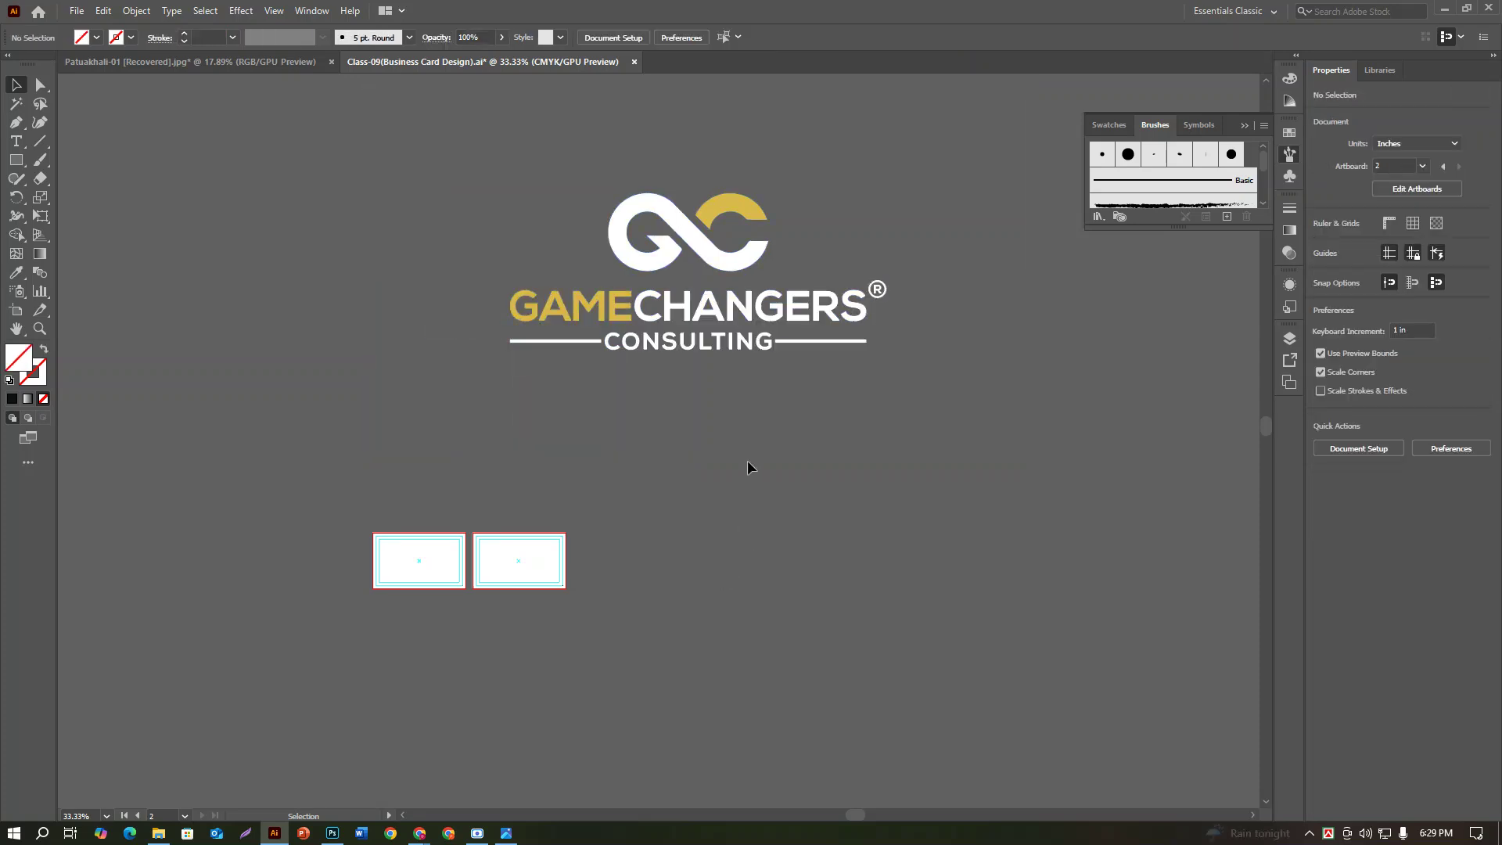
left_click(882, 402)
key("Delete")
left_click_drag(332, 168, 886, 385)
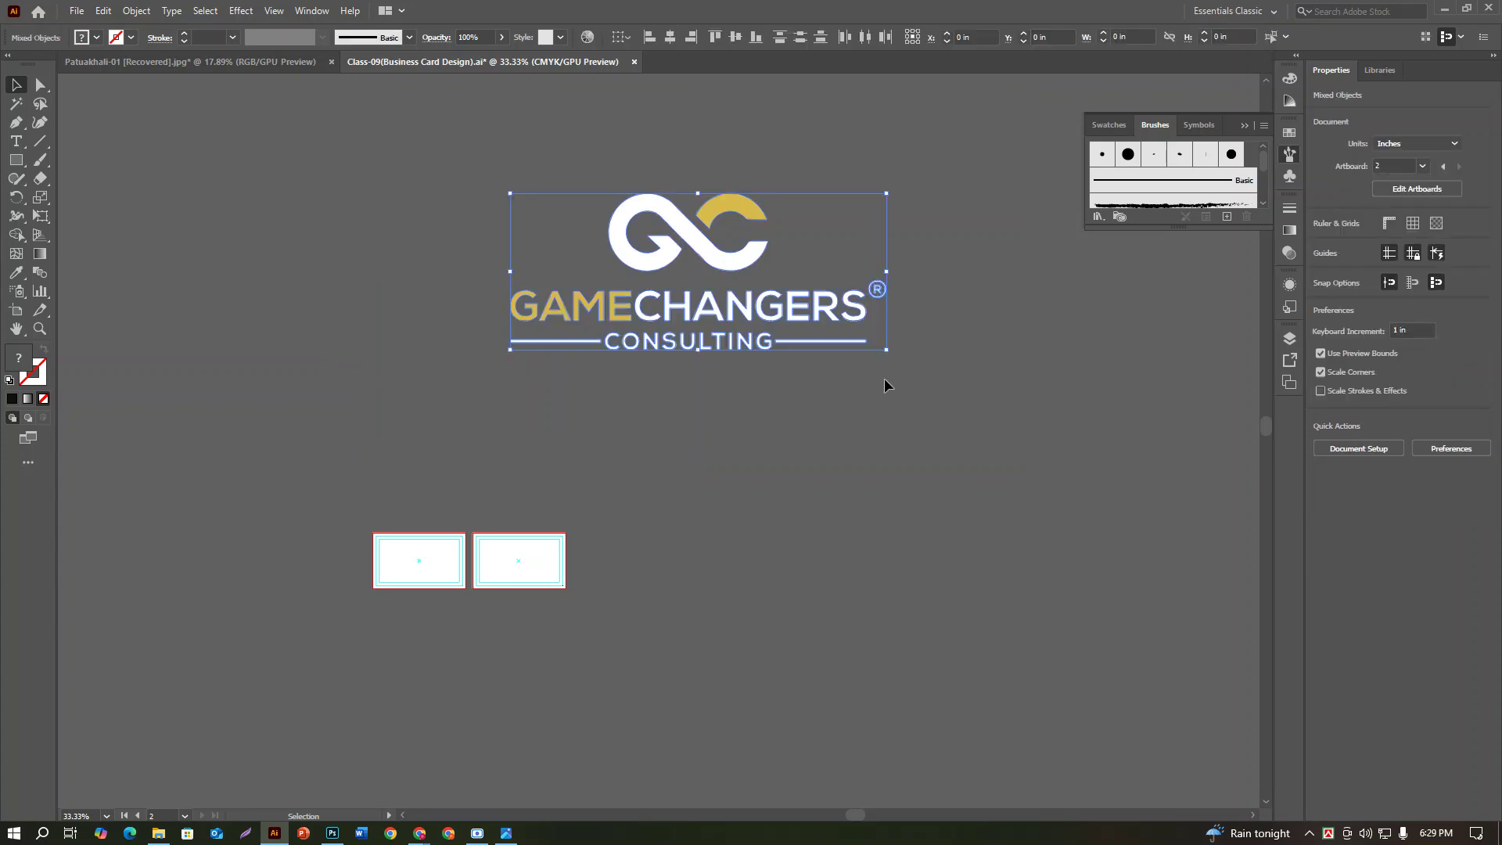
left_click(847, 476)
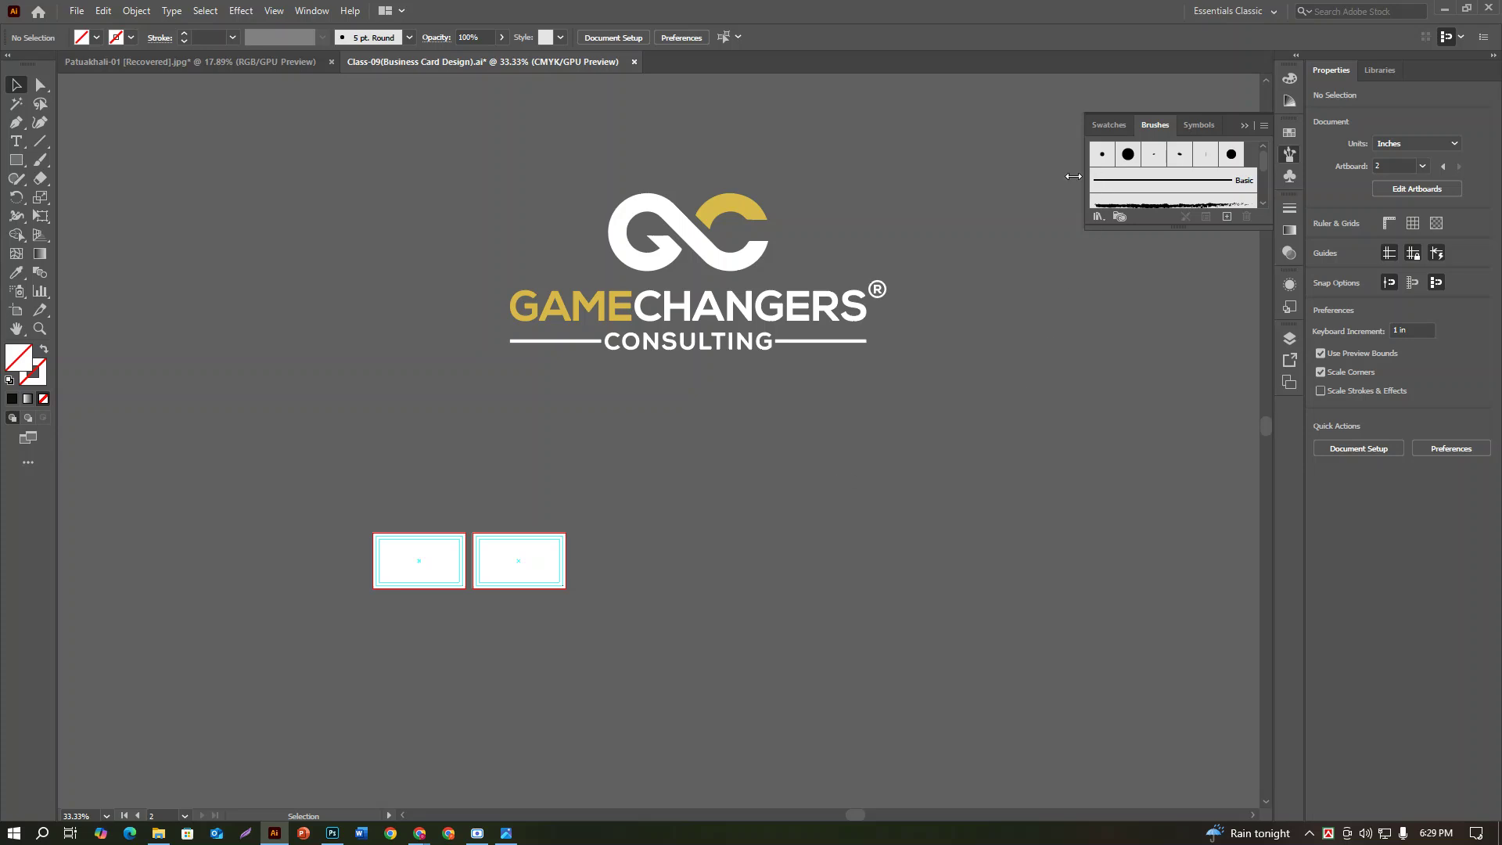
left_click_drag(557, 221, 978, 403)
key("Delete")
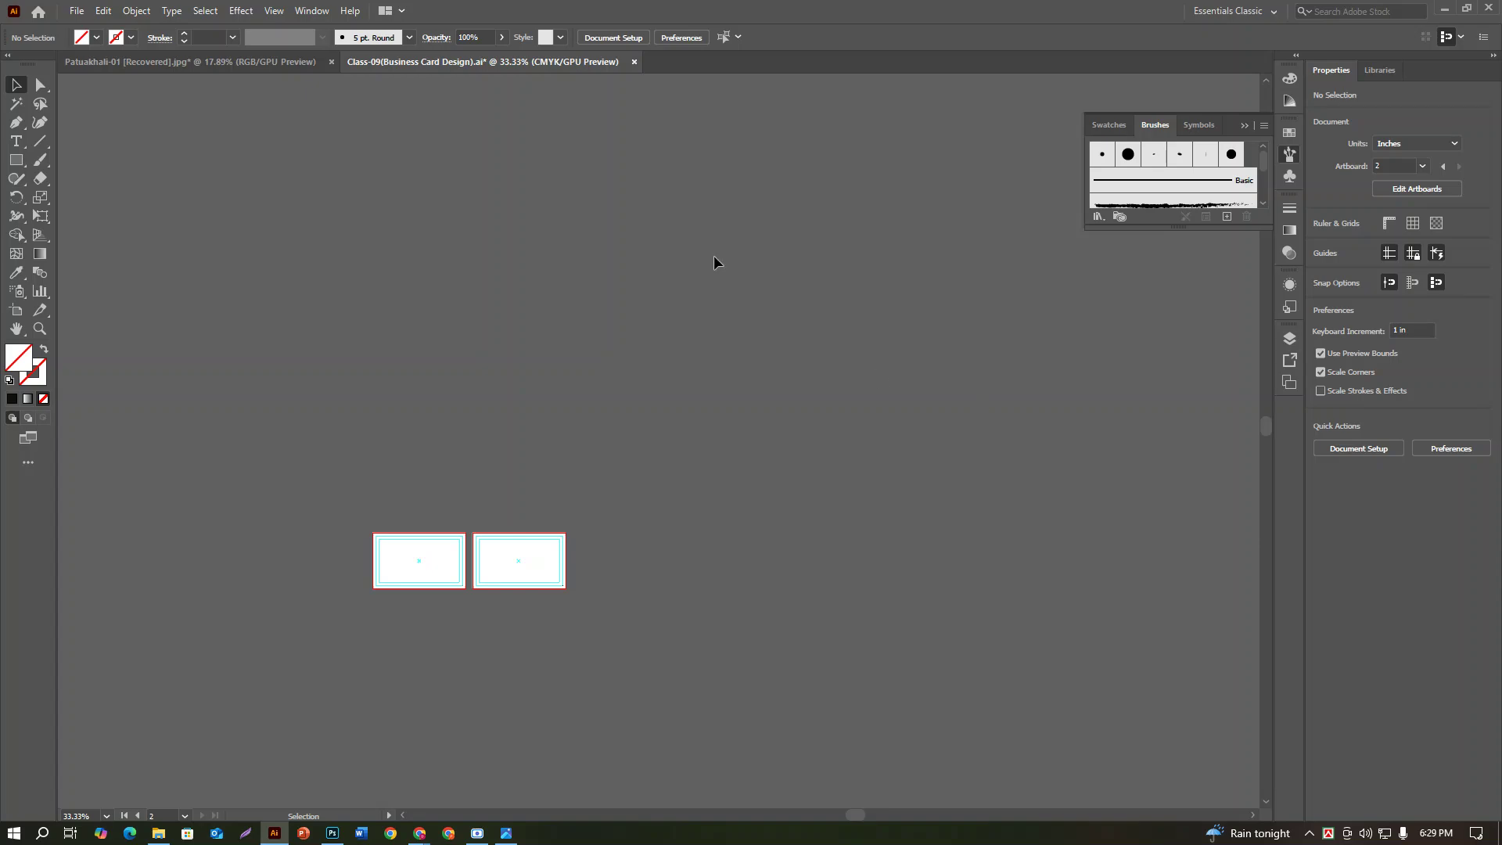
Step: Switch to Photos to view the Gamechangers Consulting business card reference image
left_click(506, 833)
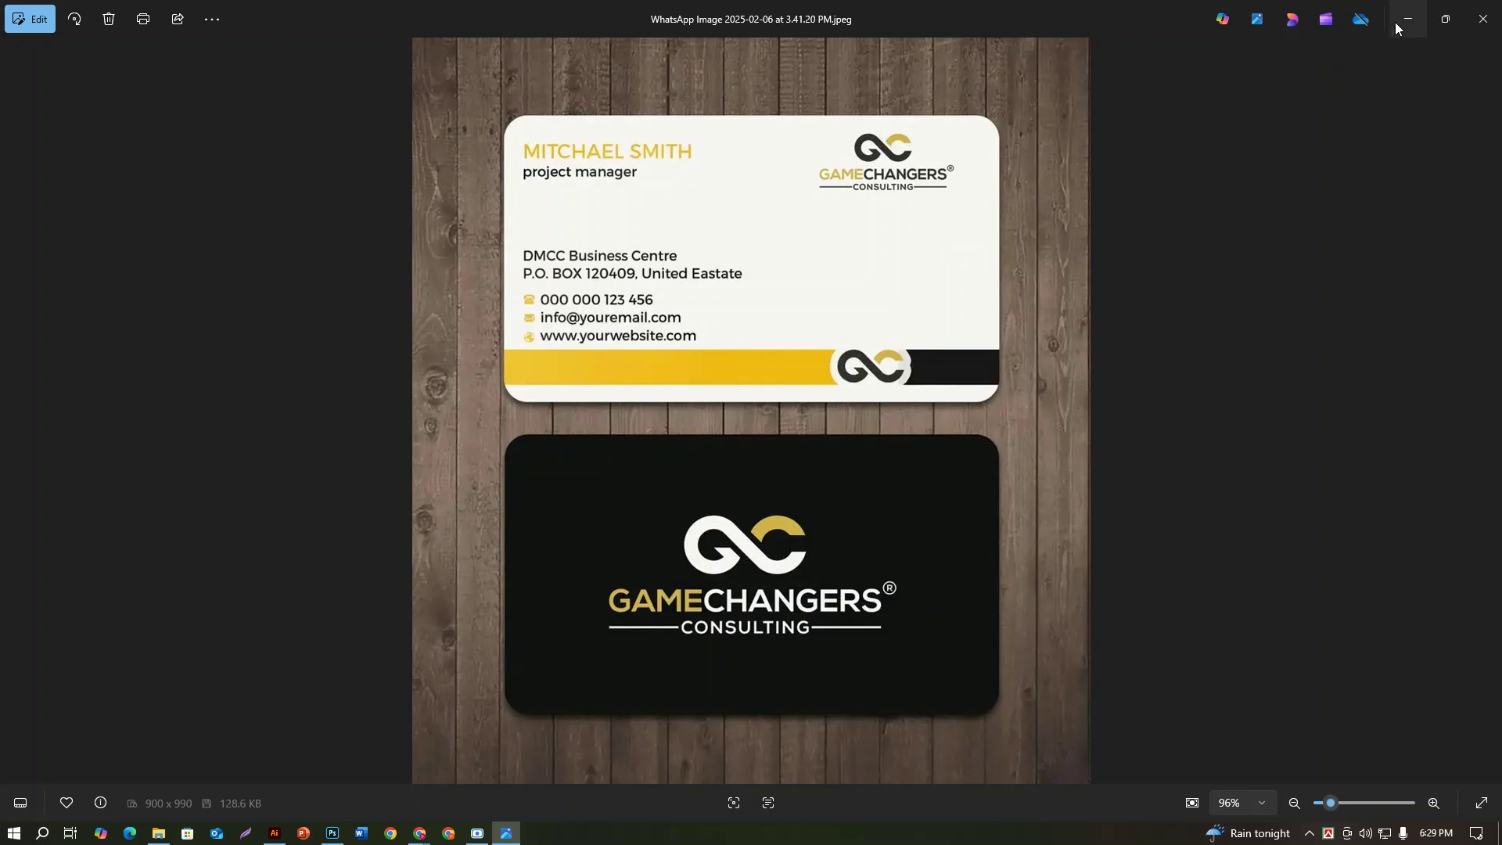
Step: Place the 2.pdf logo onto the canvas and embed it
left_click(273, 832)
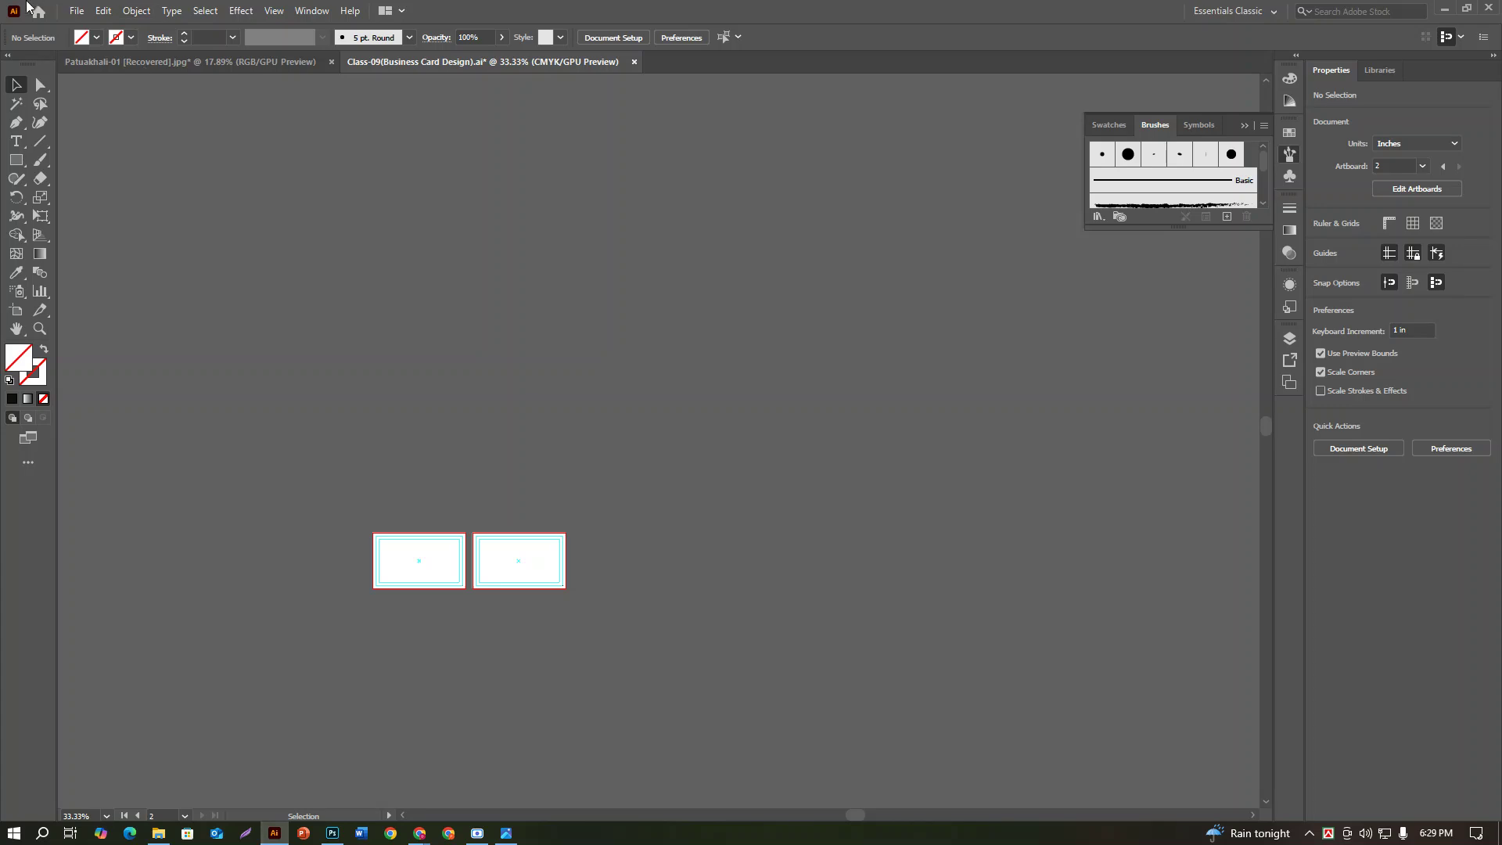
left_click(76, 10)
left_click(125, 283)
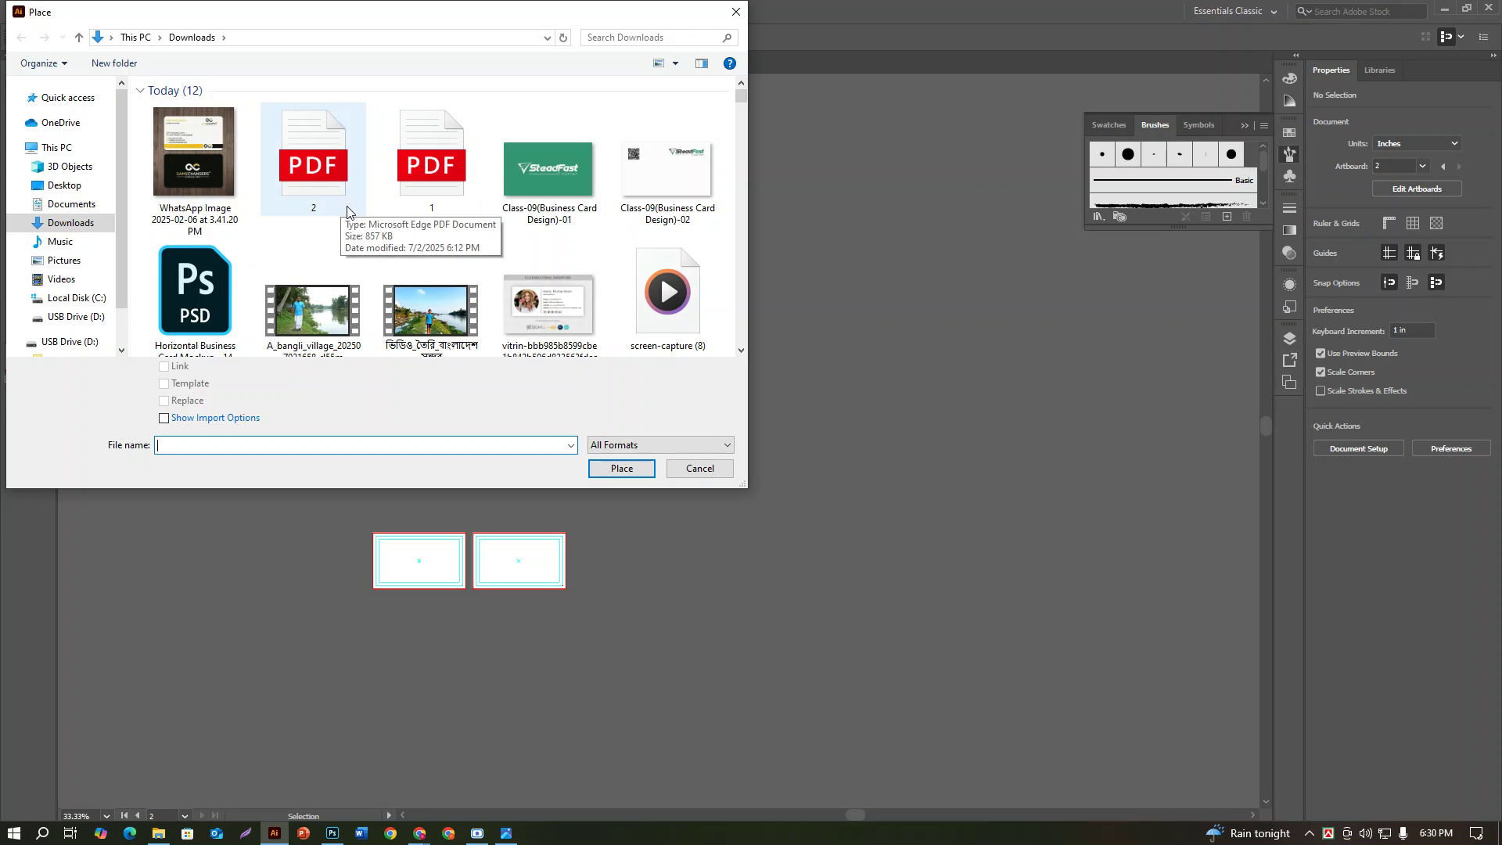
left_click(348, 210)
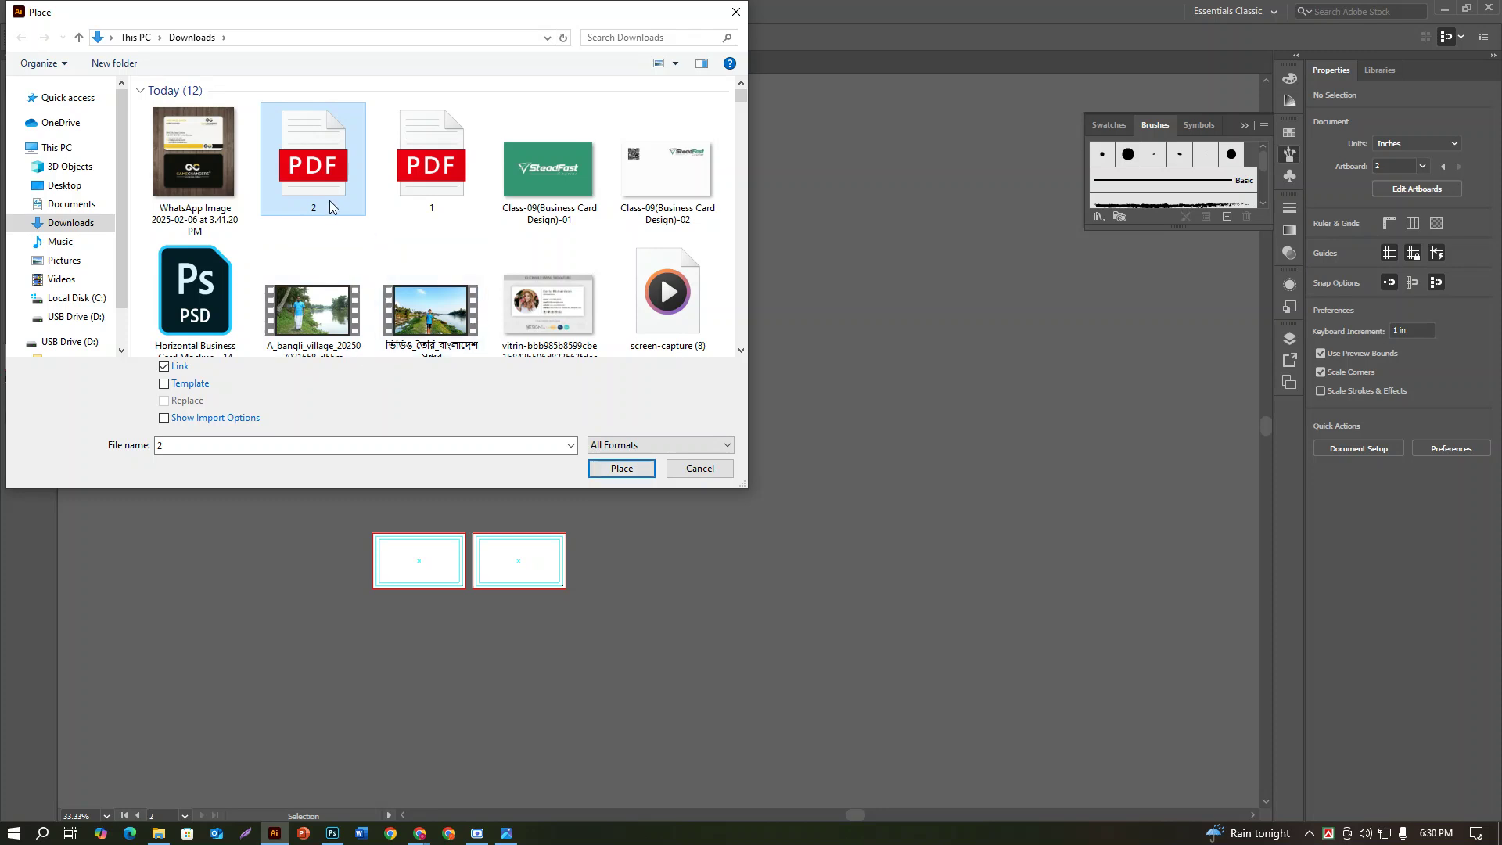
left_click(622, 468)
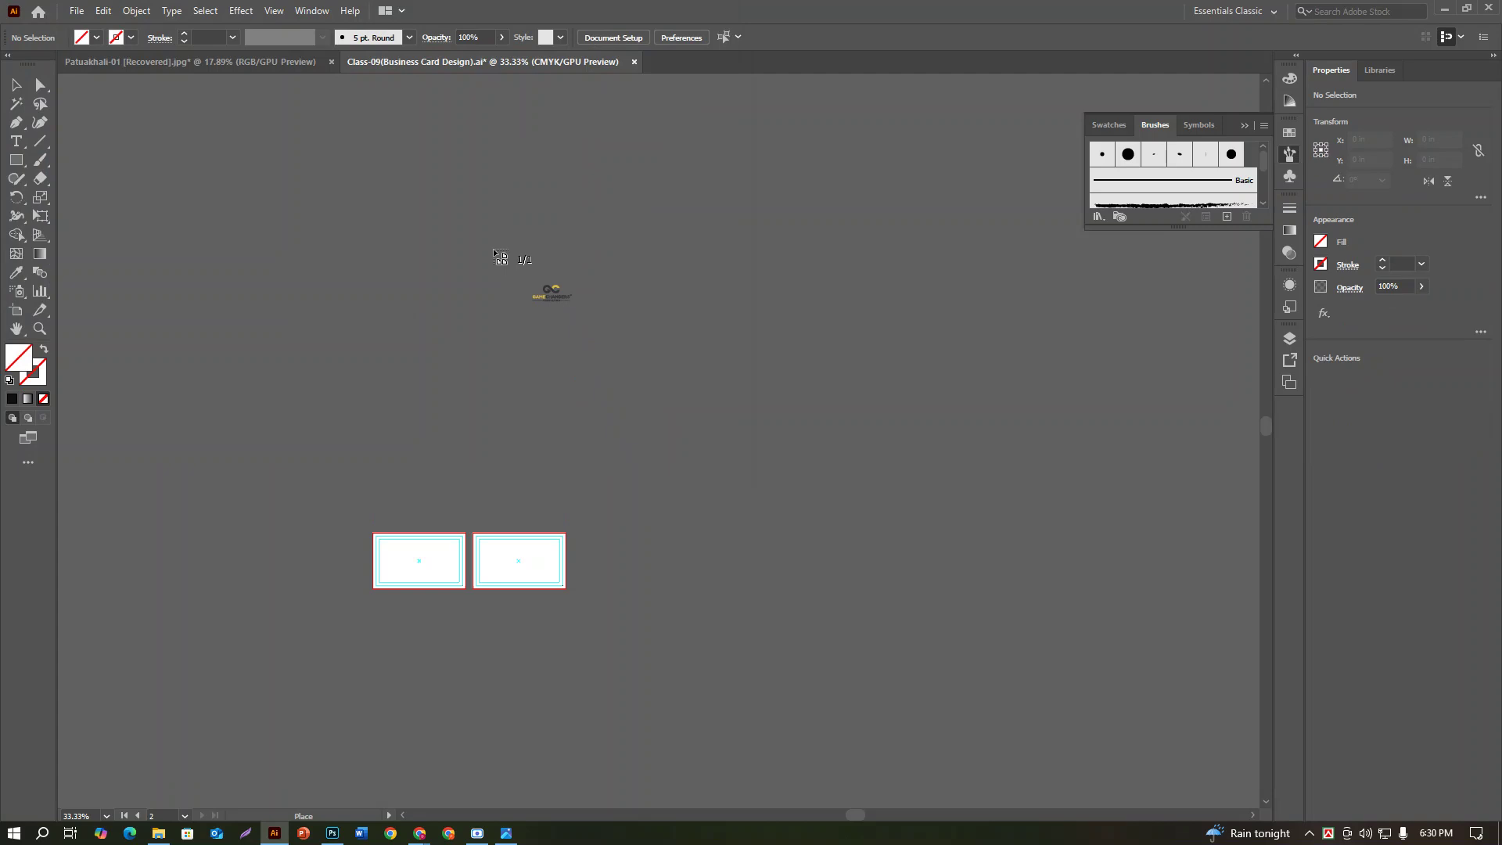
left_click(493, 250)
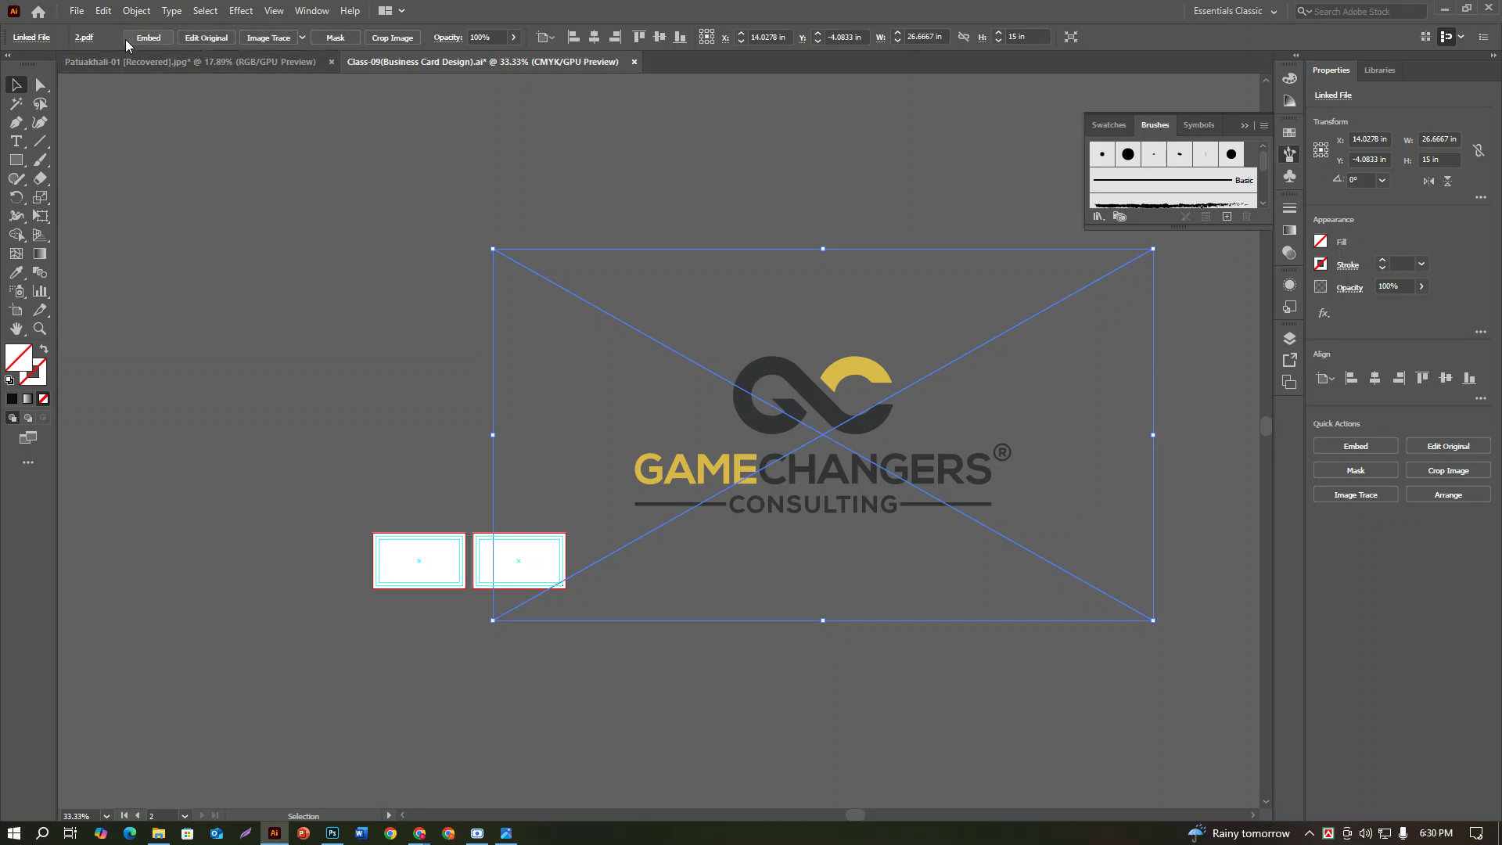
left_click(148, 37)
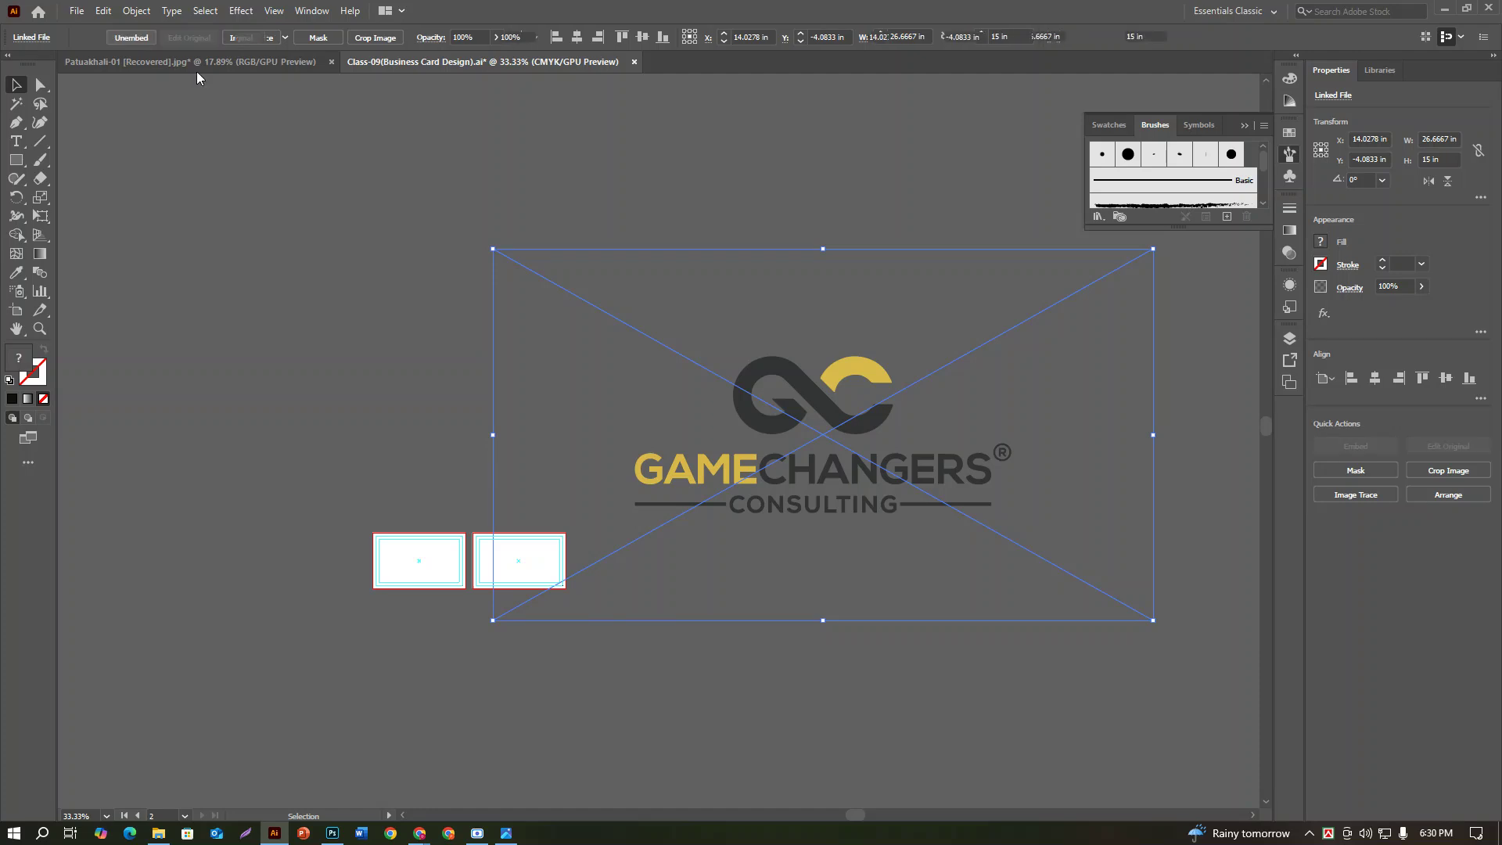
Step: Reselect the embedded logo group and delete it
left_click(929, 790)
left_click(933, 493)
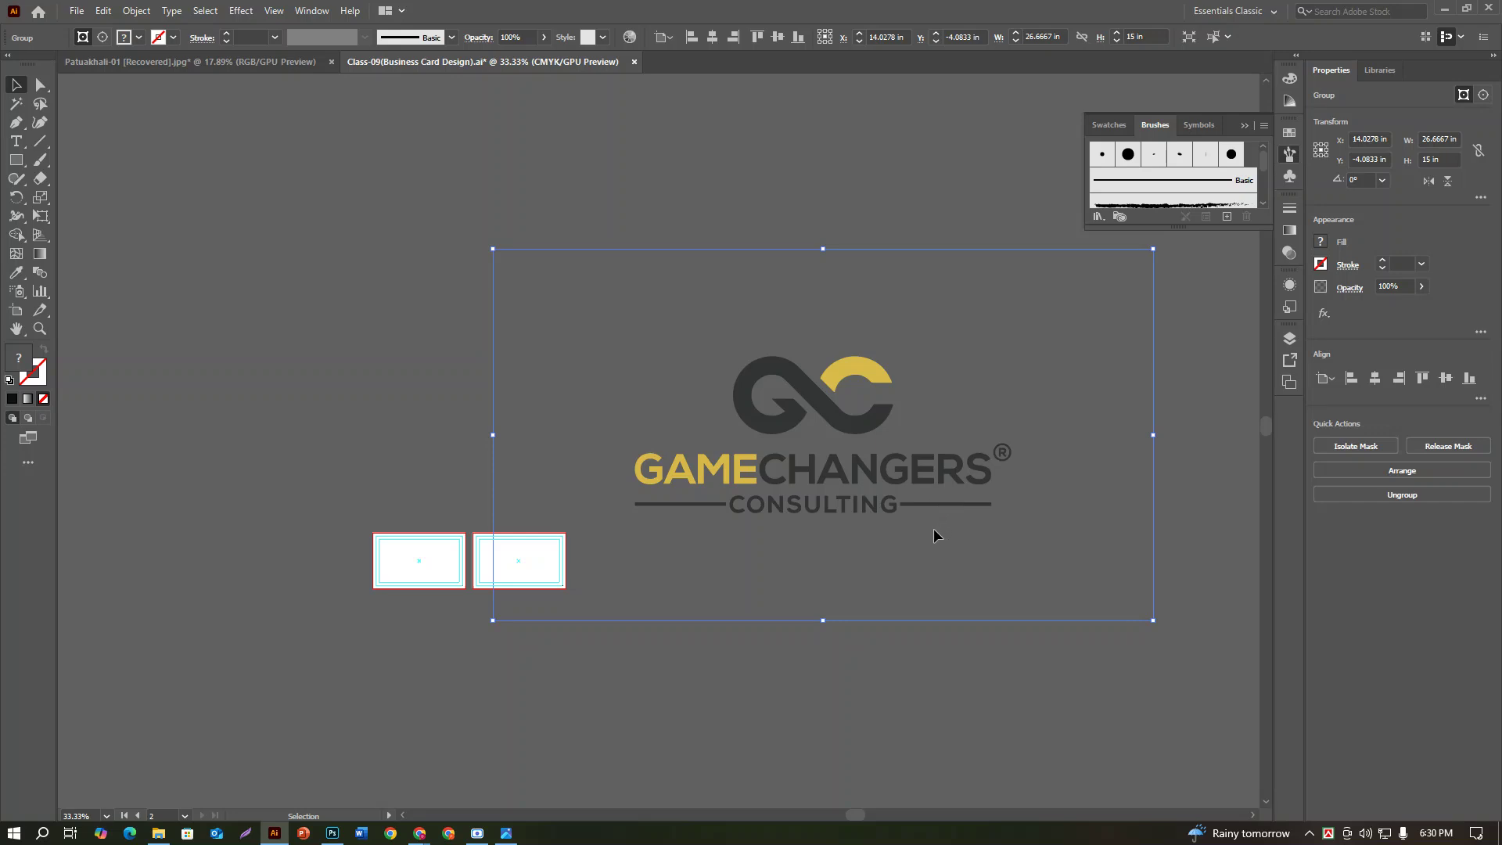
right_click(932, 562)
left_click(931, 681)
key("Delete")
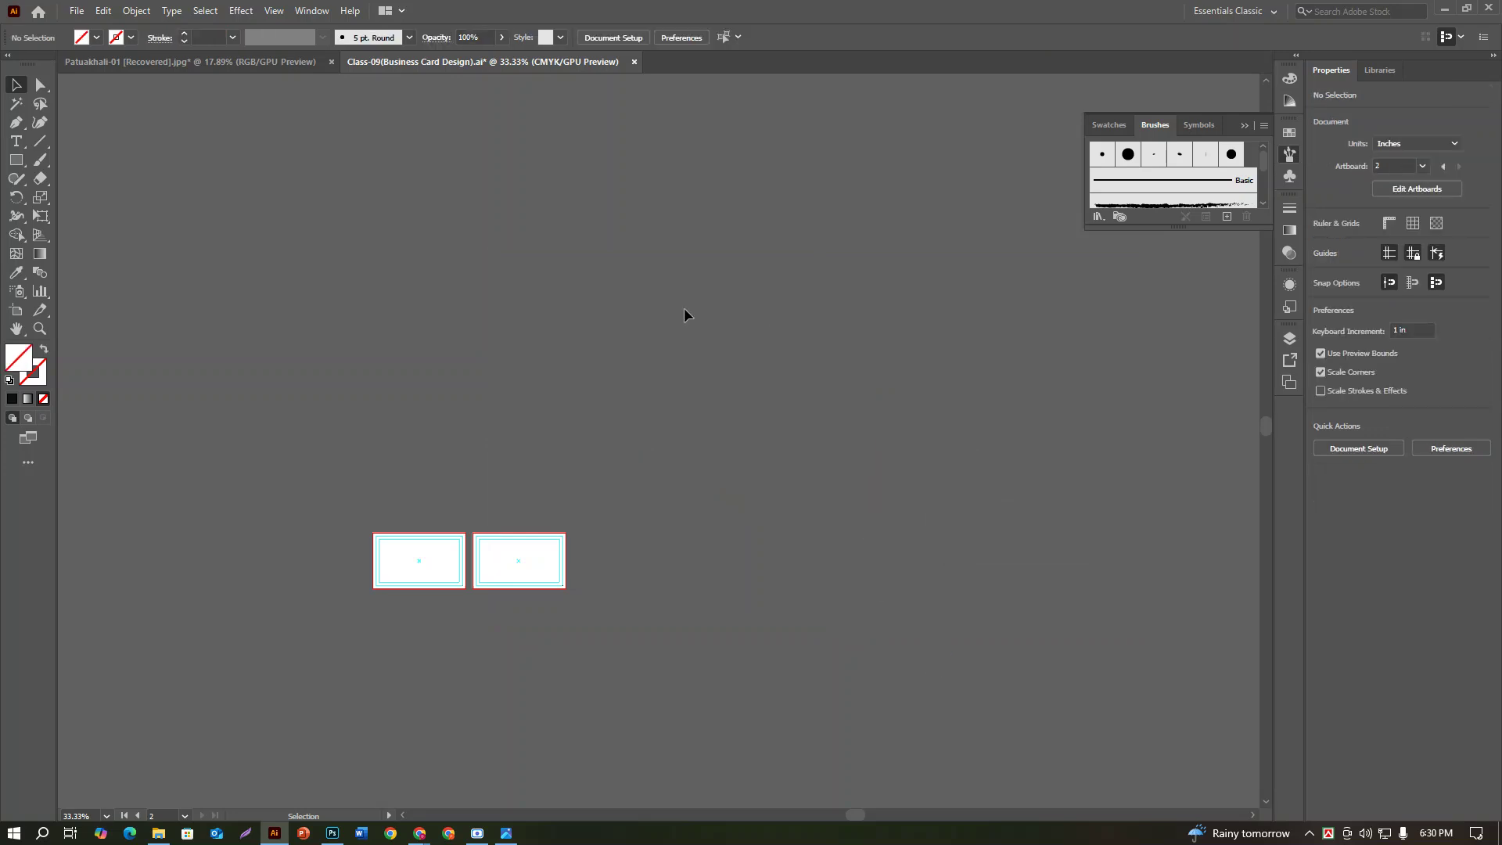
Step: Load 2.pdf from the Downloads folder for placing as a linked file
left_click(87, 11)
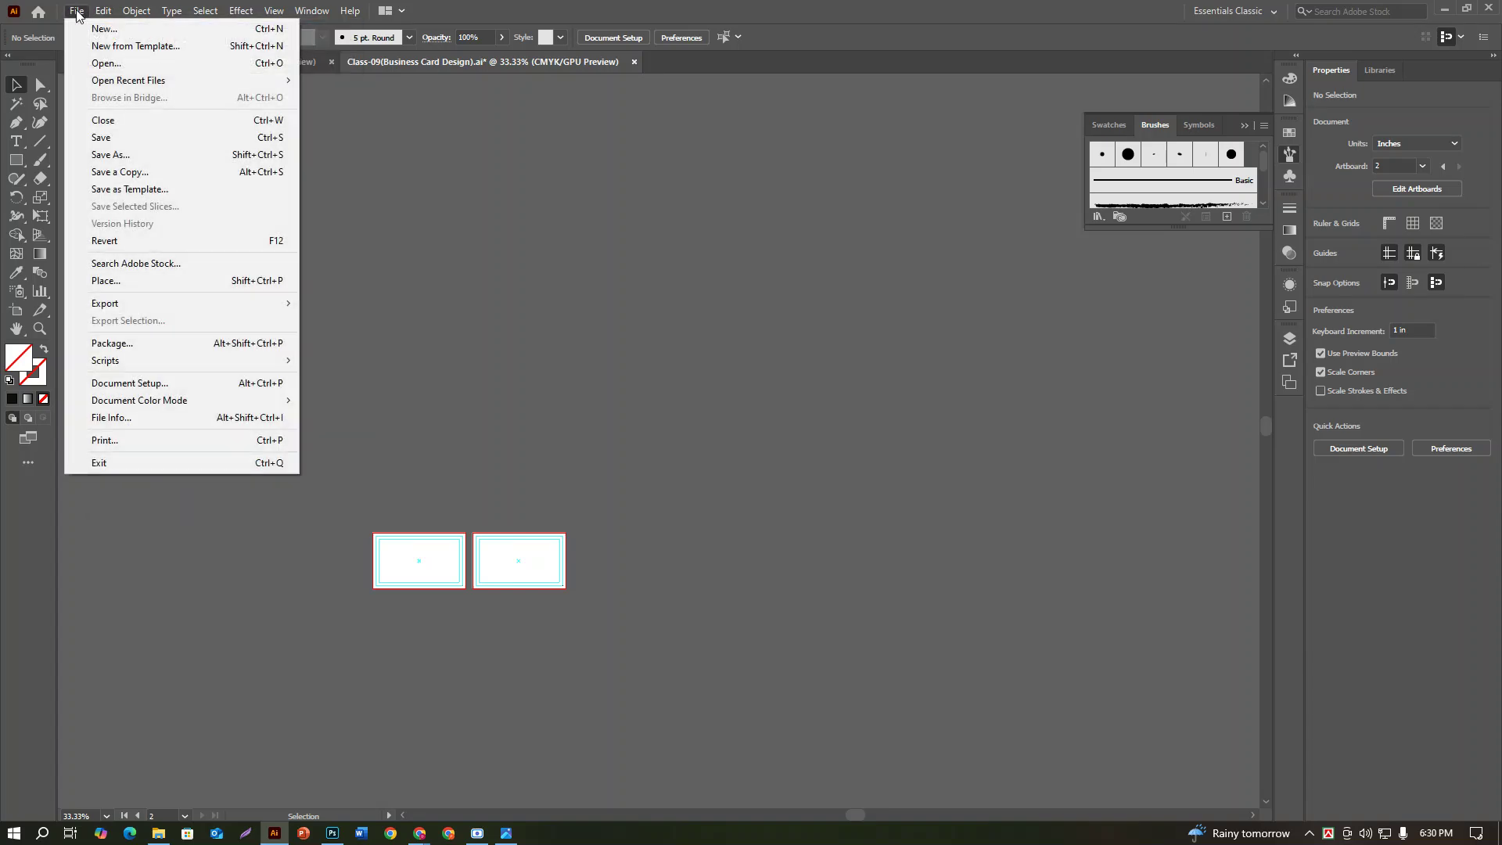
left_click(118, 280)
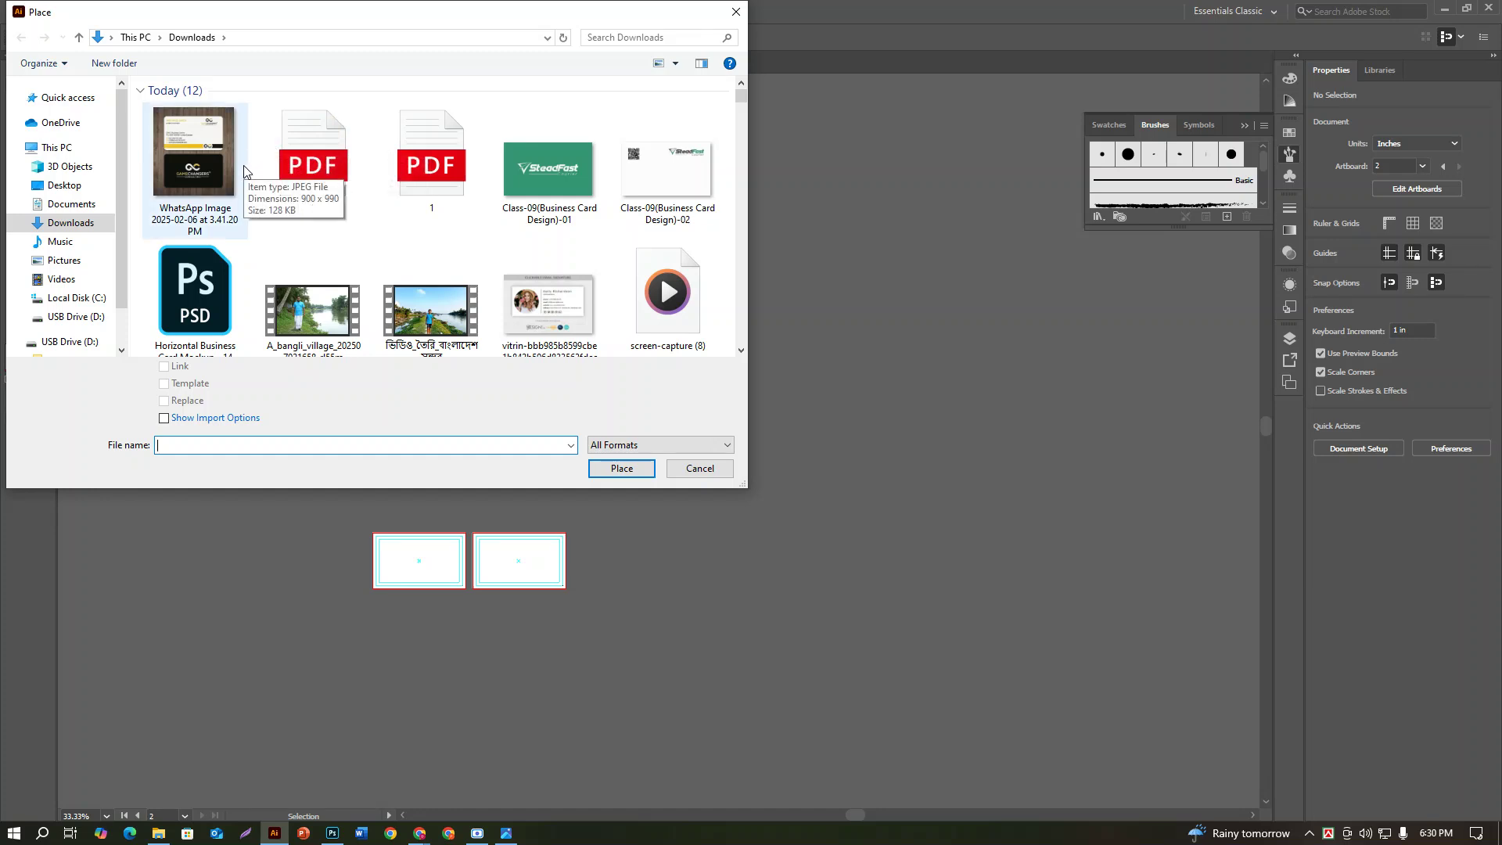
left_click(347, 217)
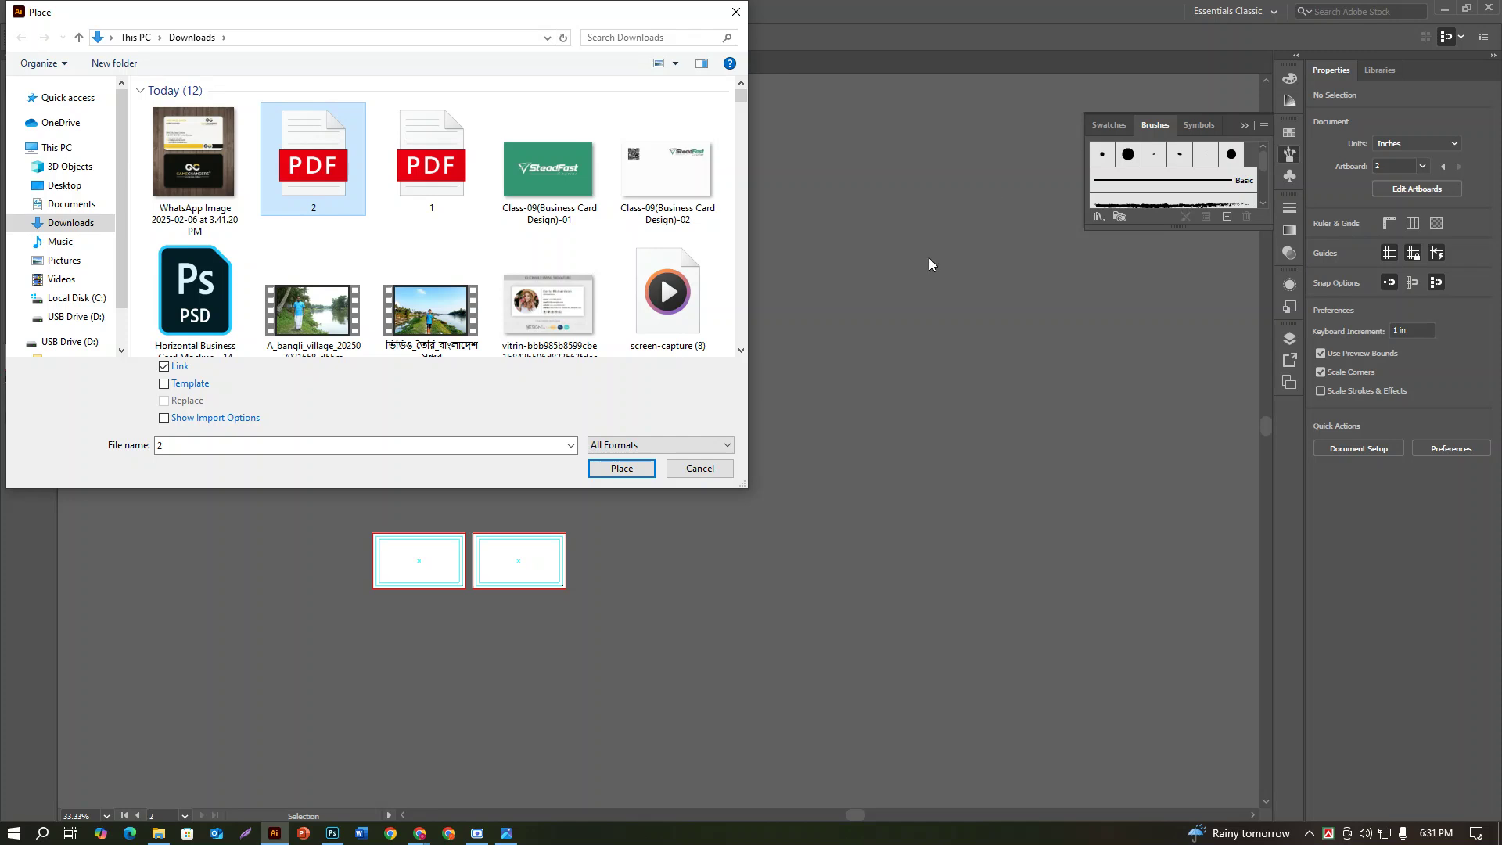
left_click(622, 469)
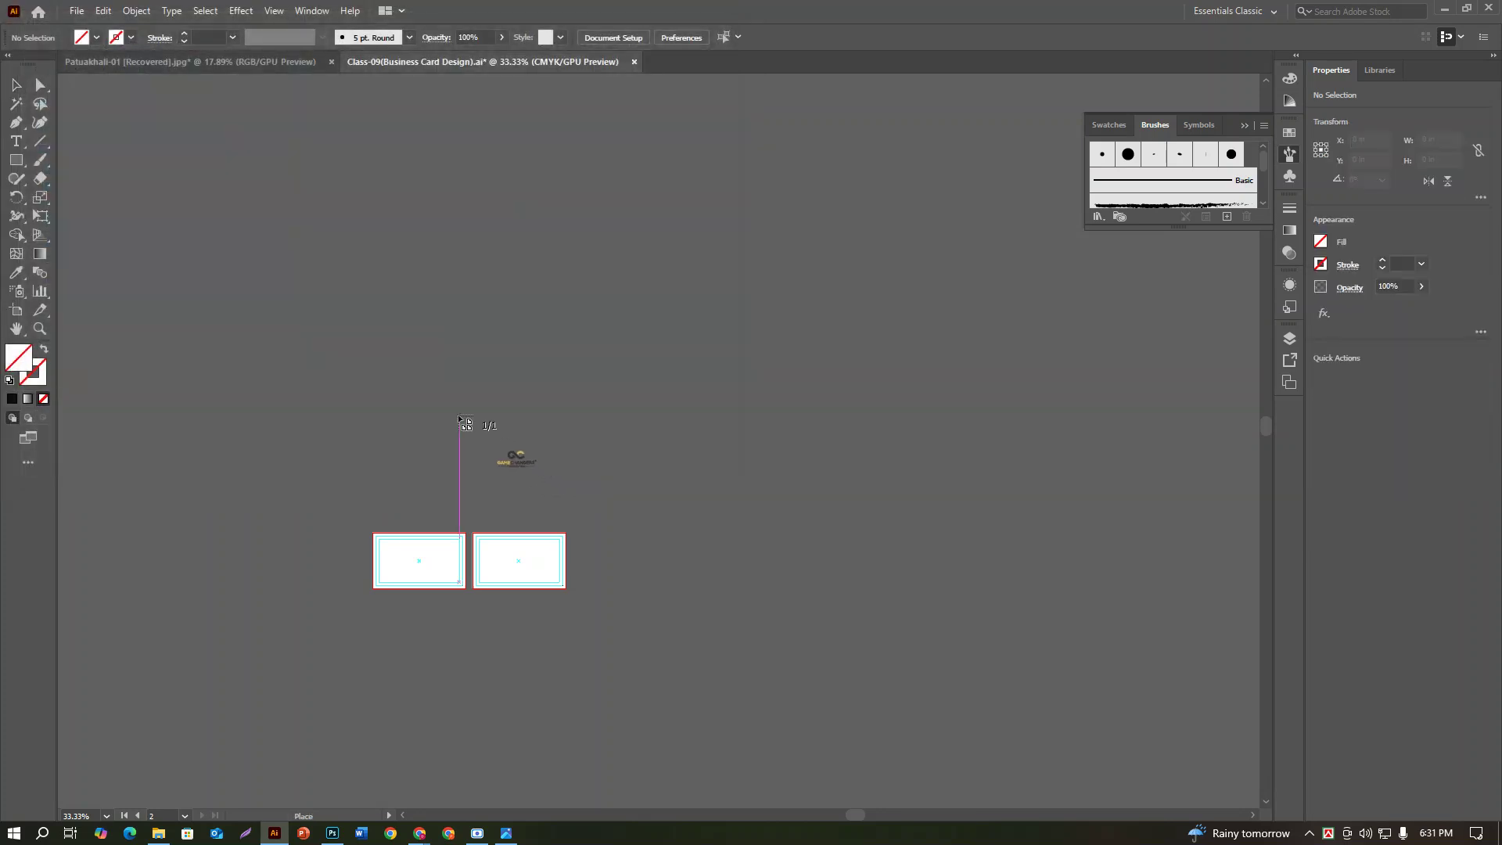
Step: Drop 2.pdf onto the artboard and embed it as a 26.6667 × 15 in clipped group
key("ctrl+0")
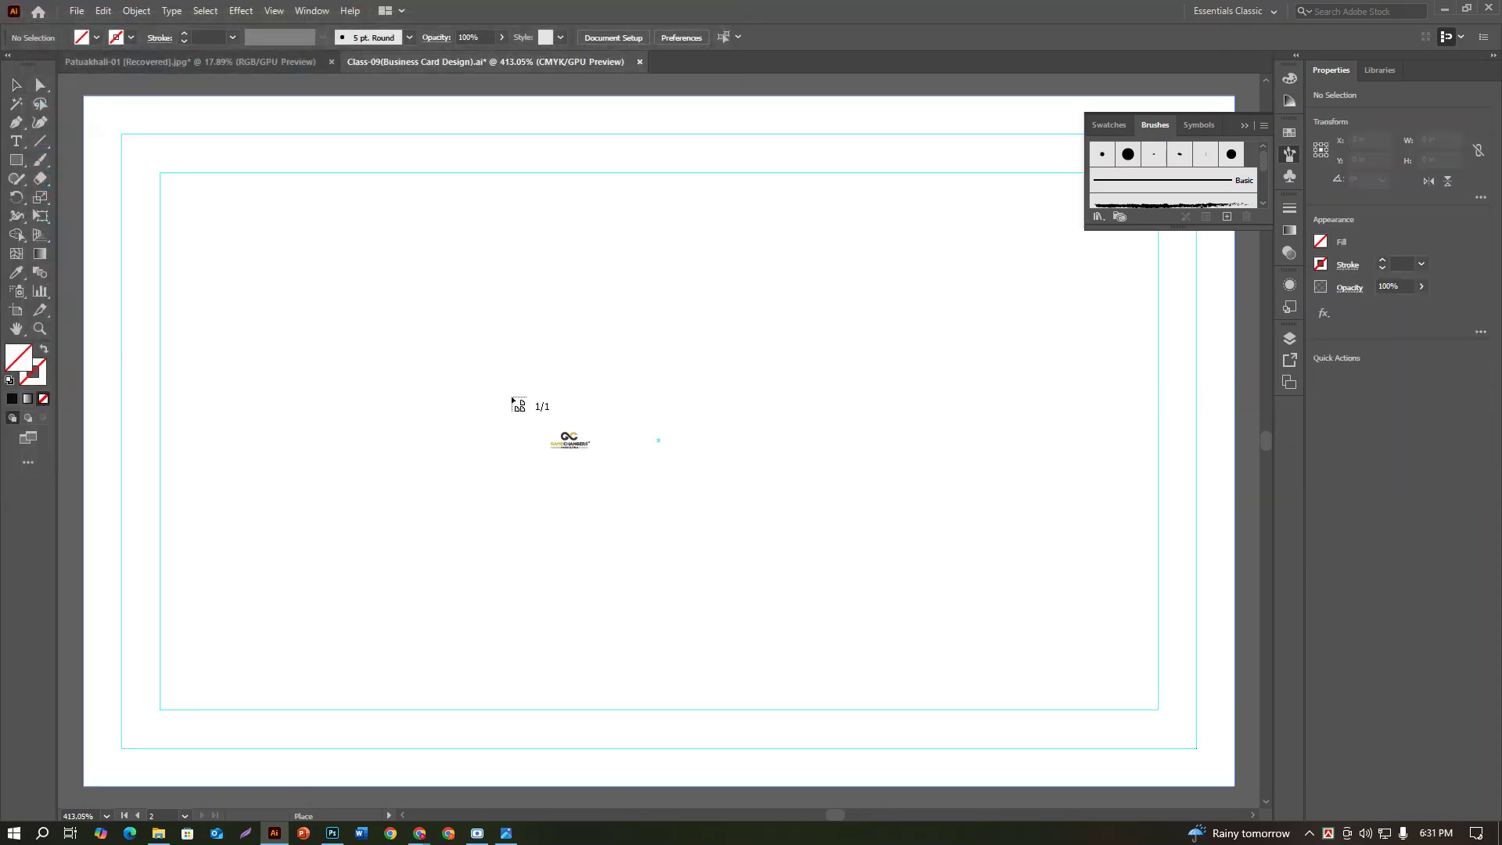
left_click(510, 395)
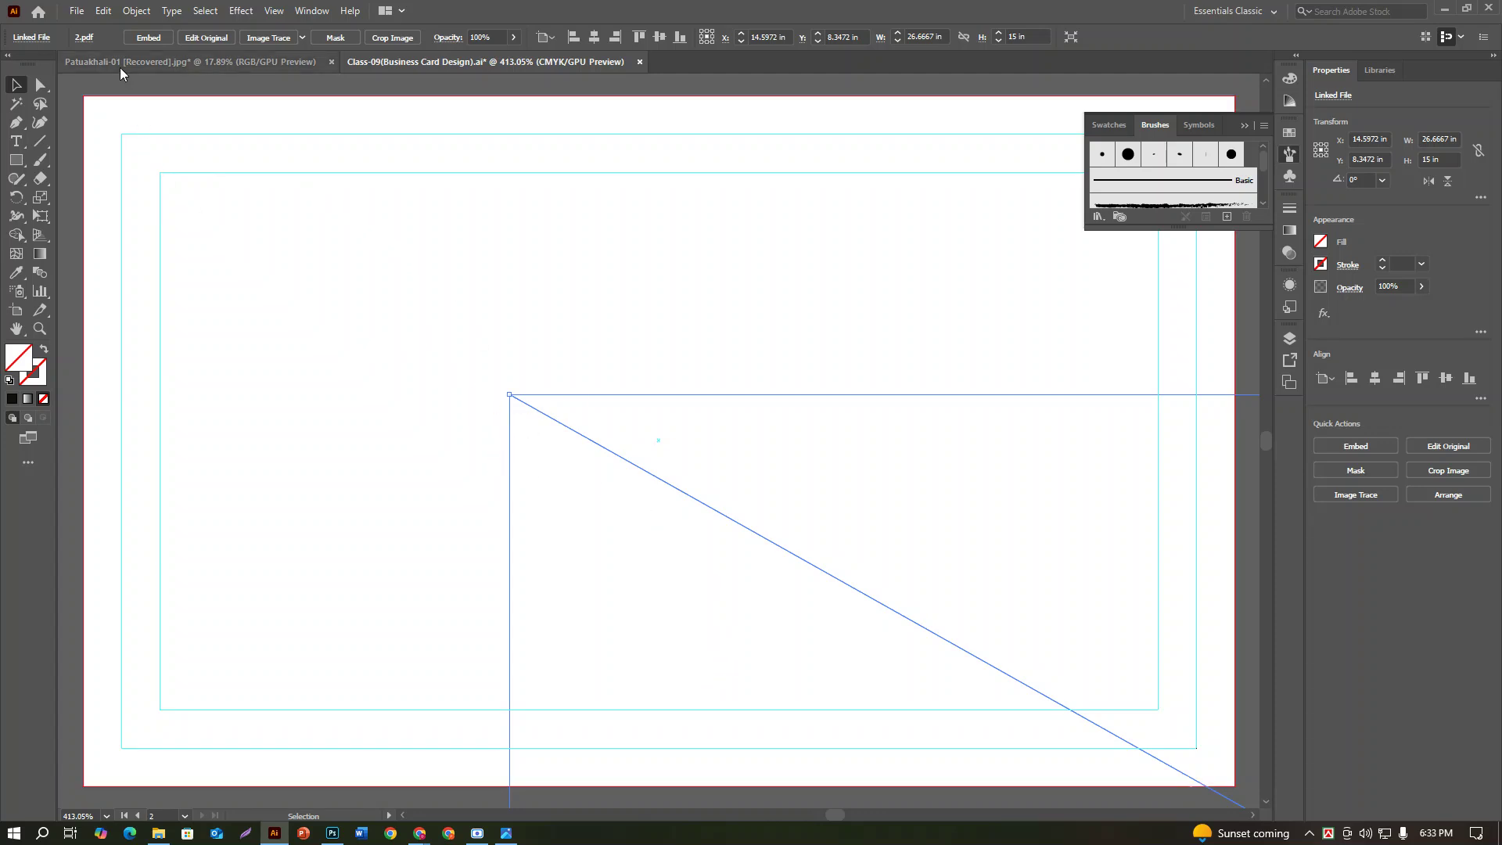
left_click(1367, 450)
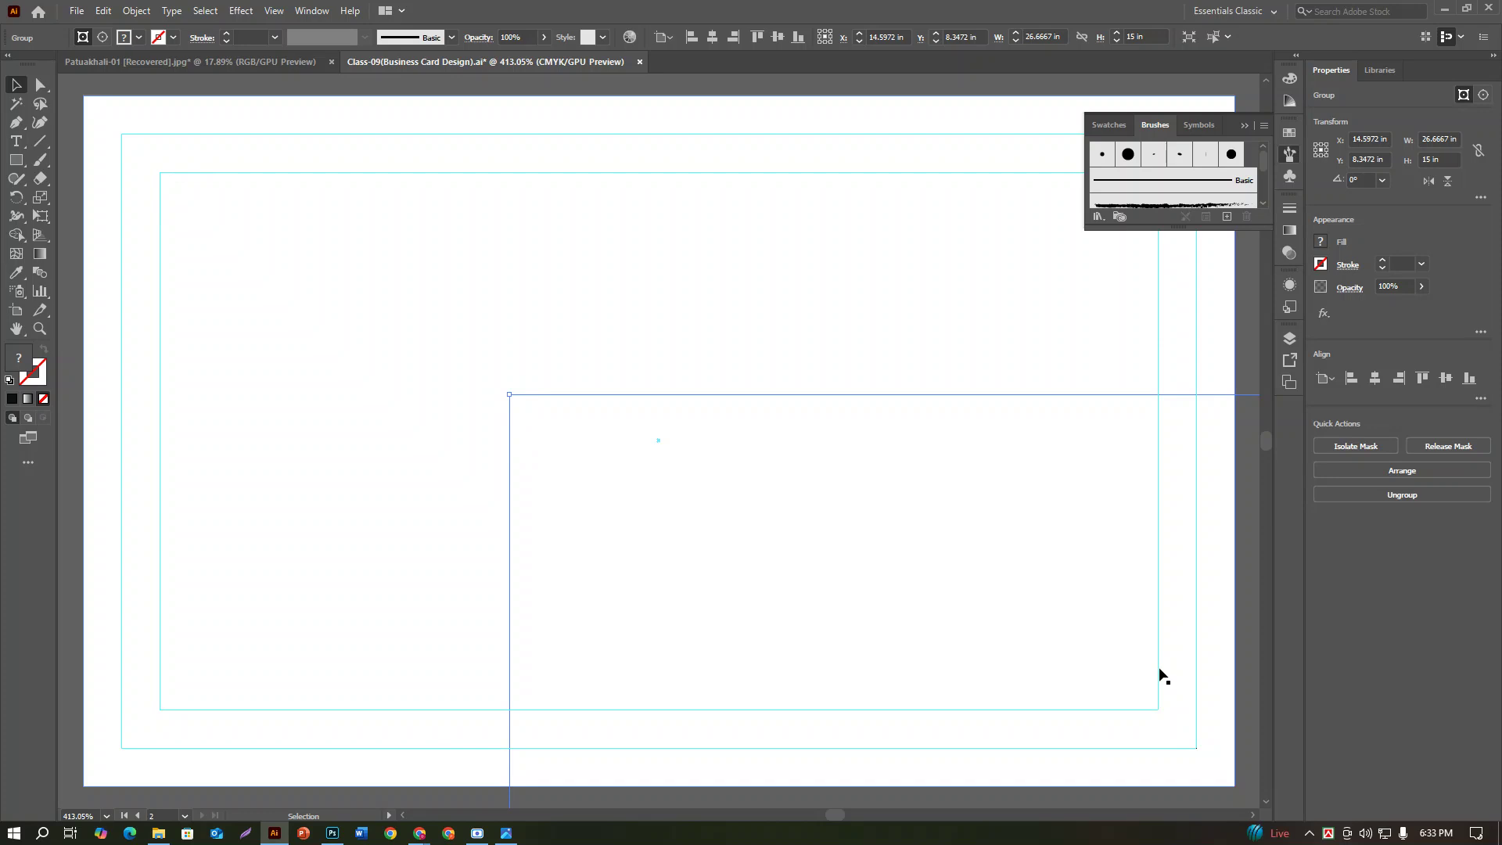
Step: Scale the logo group down to 4.3056 × 2.4219 in off the artboards, then reselect it
key("a")
key("ctrl+minus")
key("ctrl+minus")
key("ctrl+minus")
key("ctrl+minus")
key("ctrl+minus")
key("ctrl+minus")
key("ctrl+minus")
key("ctrl+minus")
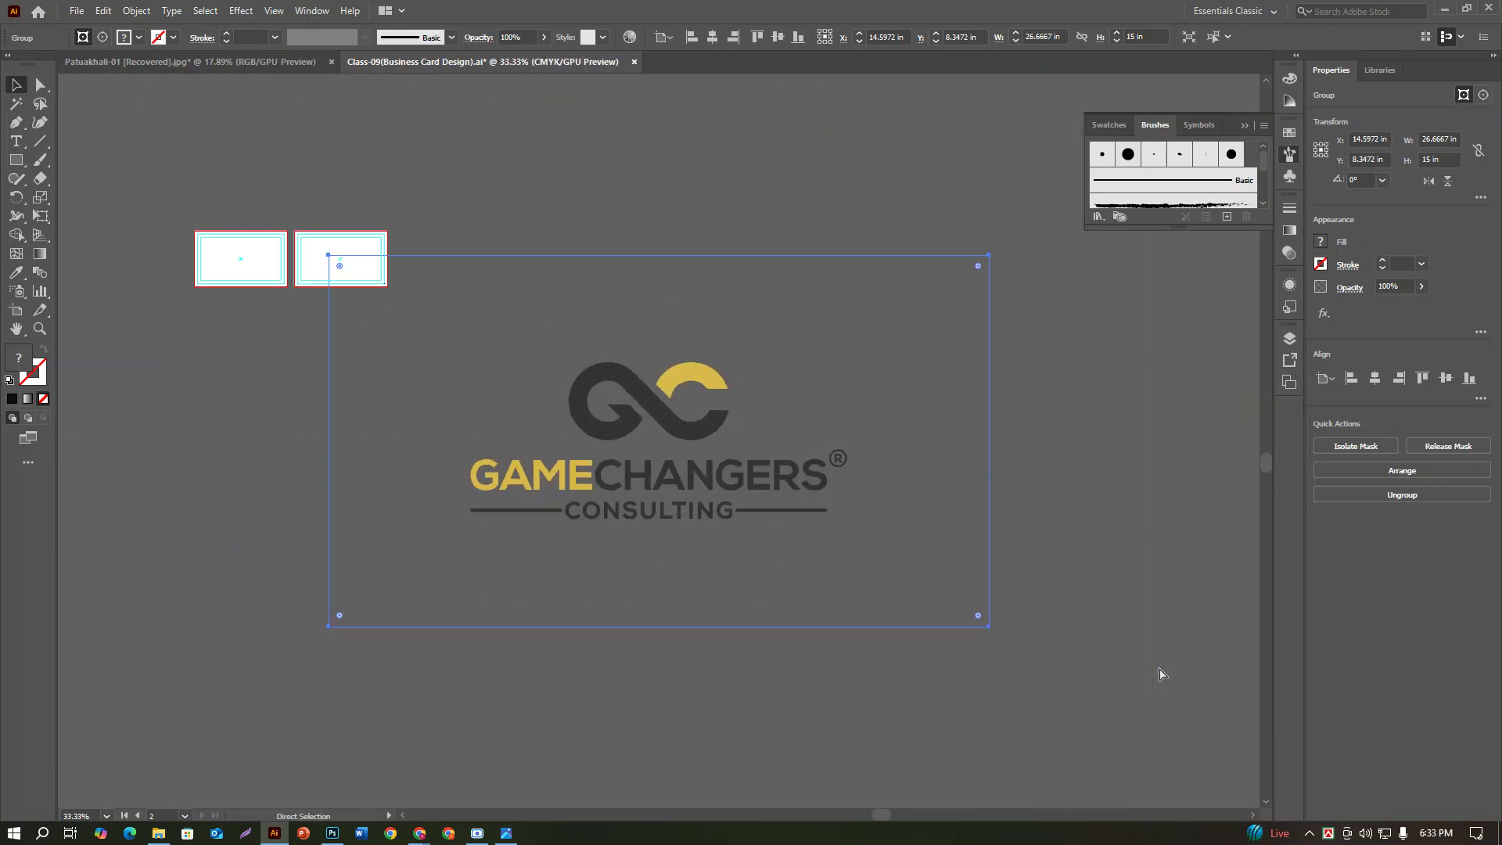
key("v")
left_click_drag(989, 628, 504, 364)
key("ctrl+equal")
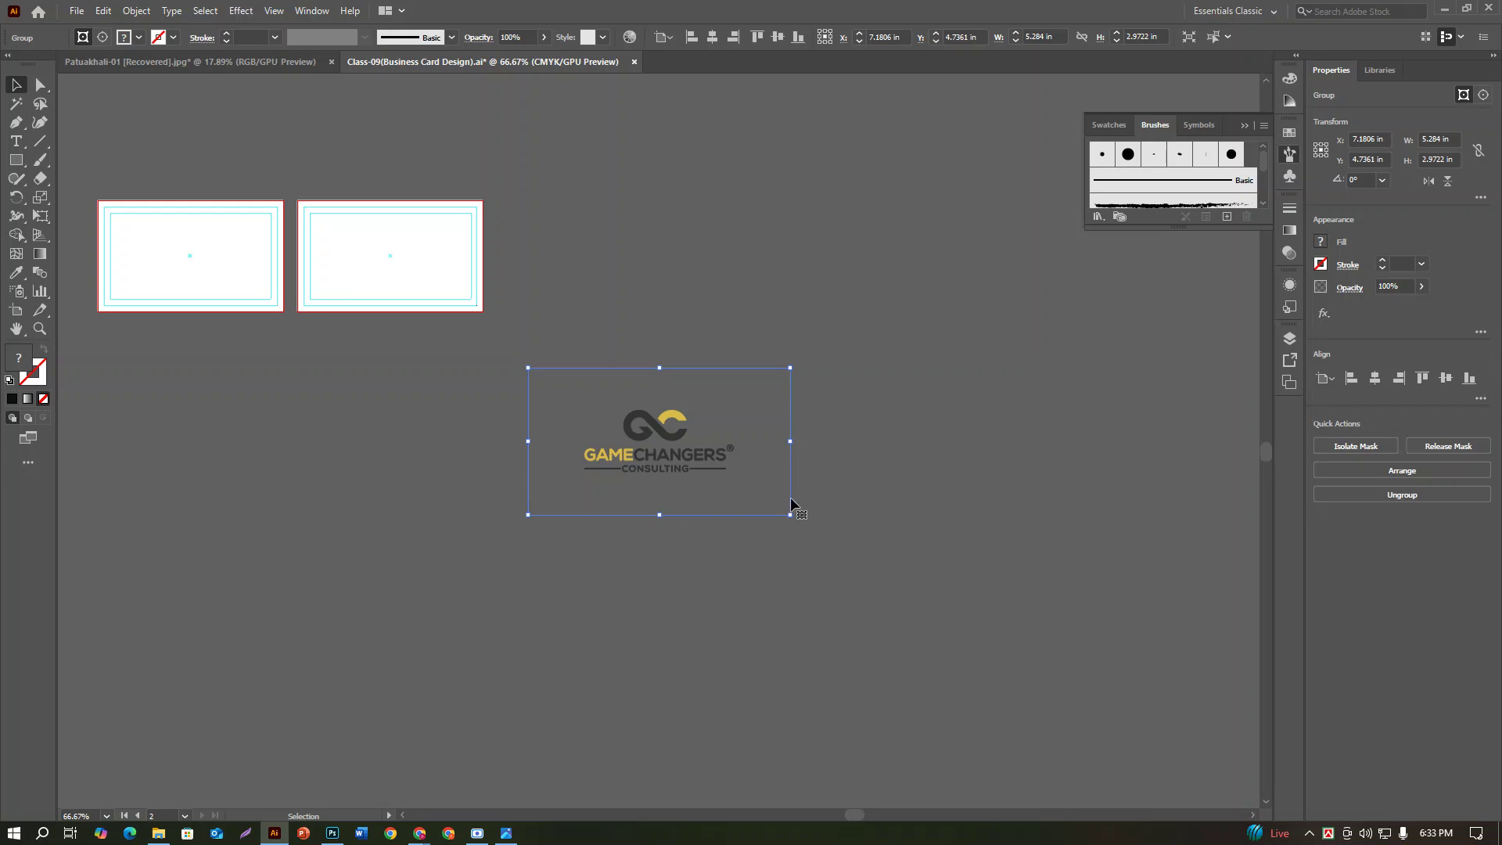
left_click_drag(791, 513, 766, 502)
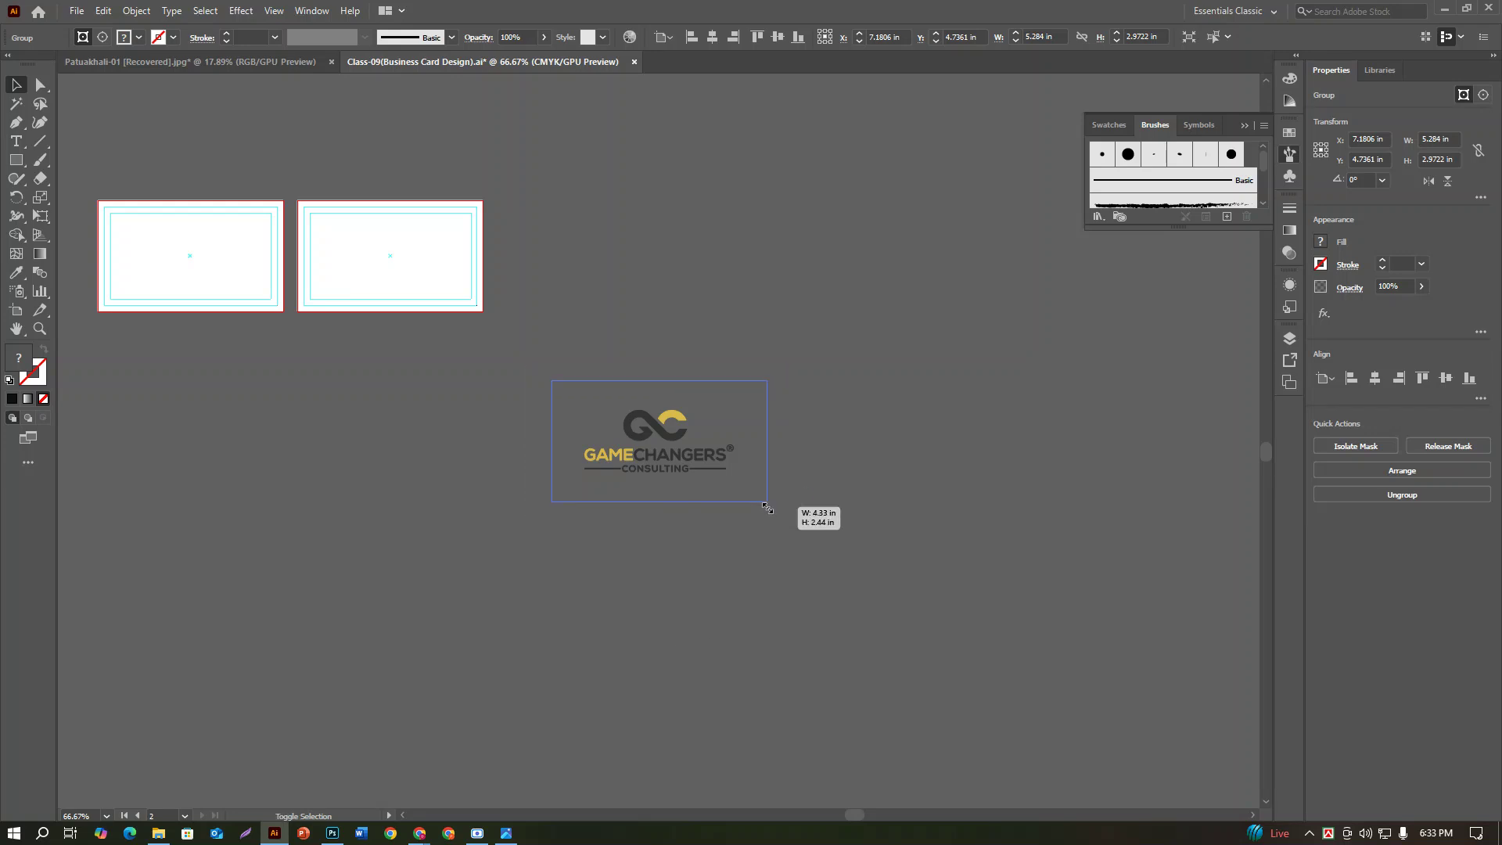
left_click(844, 590)
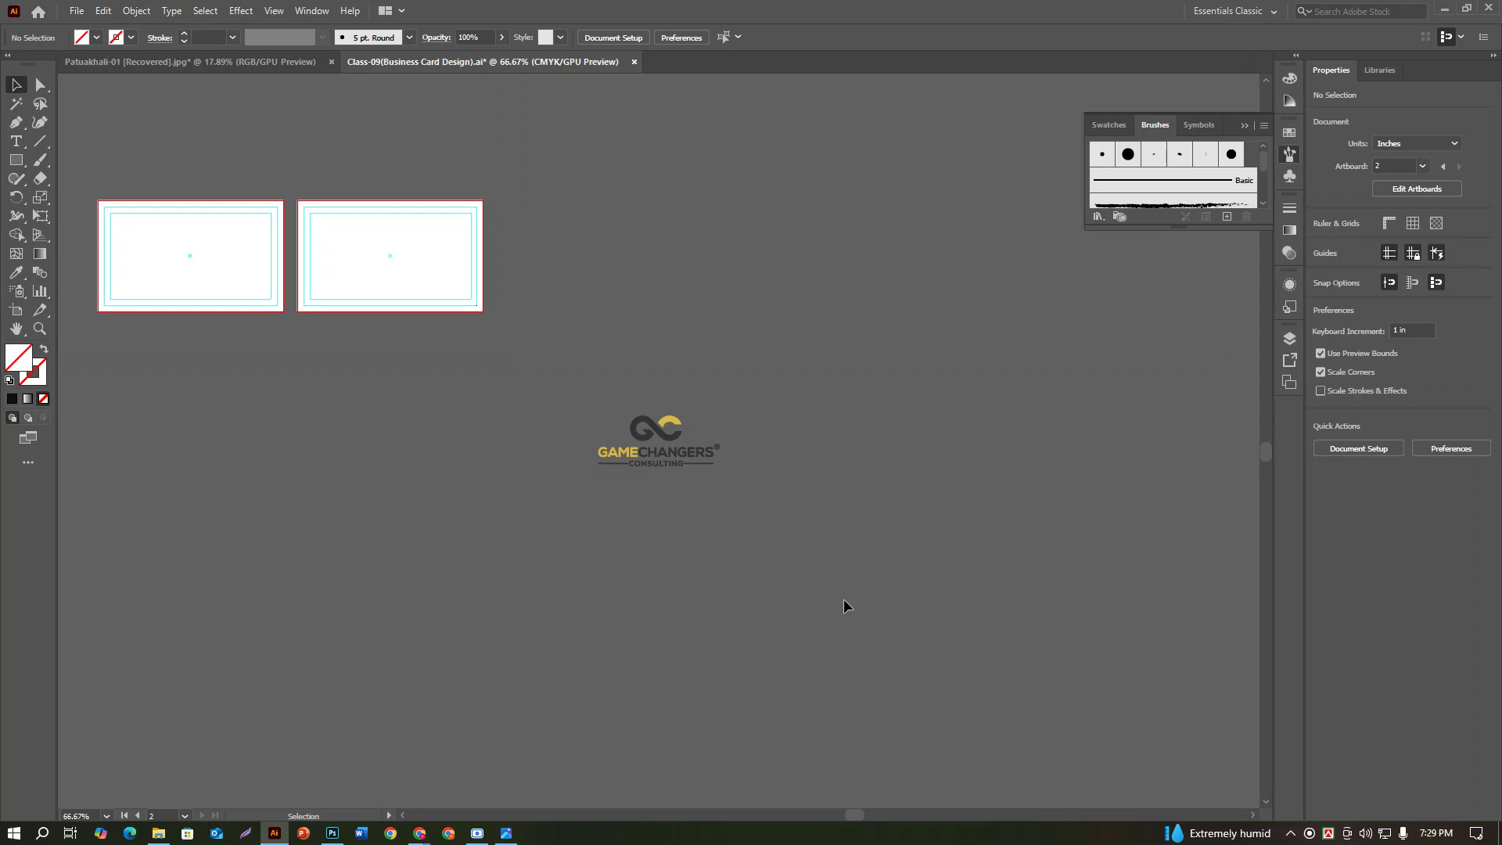
left_click(666, 463)
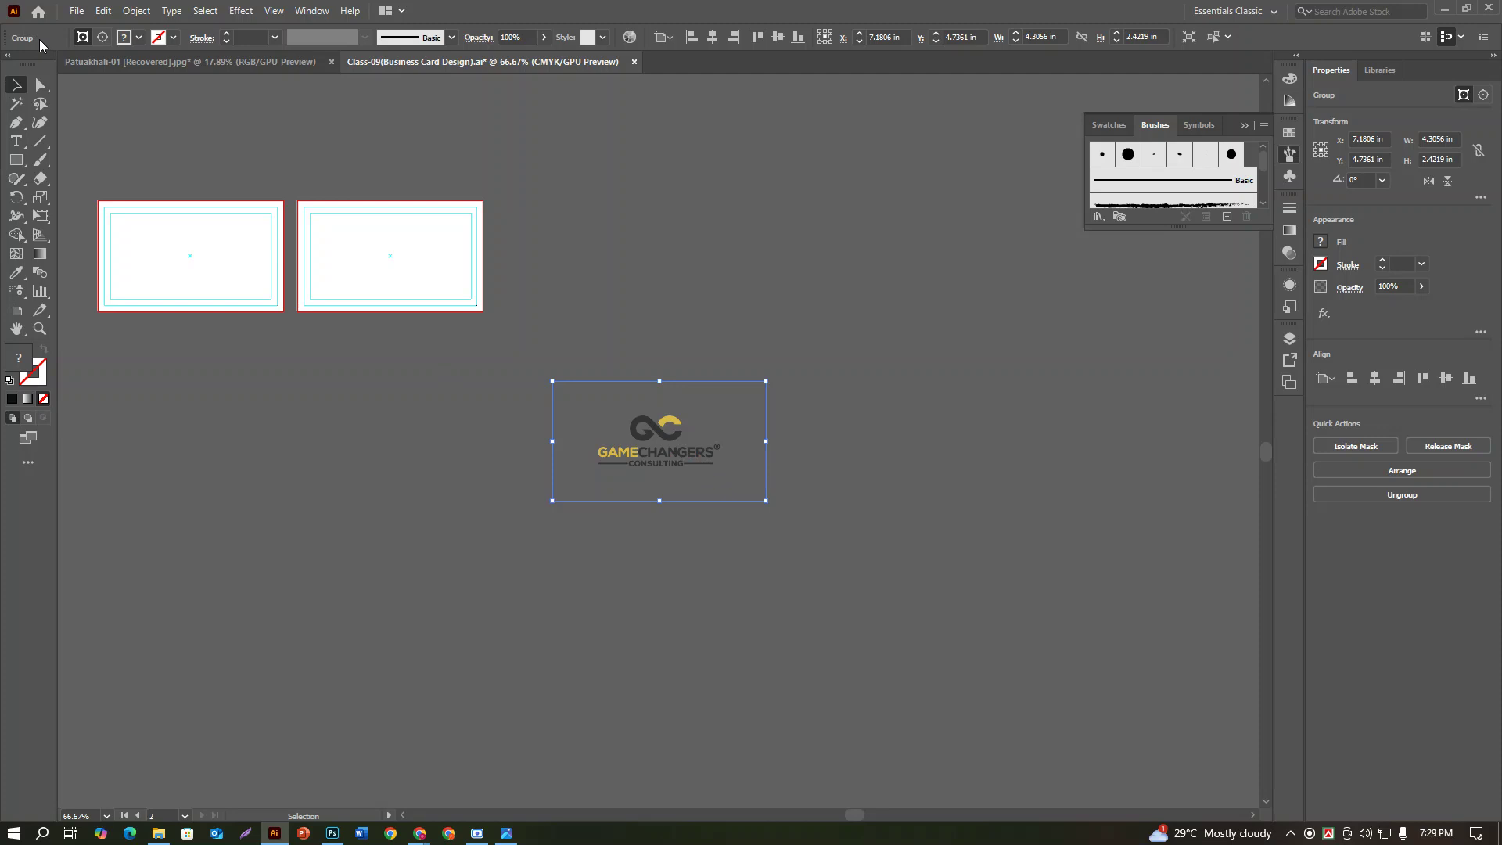
Step: Ungroup the placed logo and release its first clipping mask
right_click(640, 415)
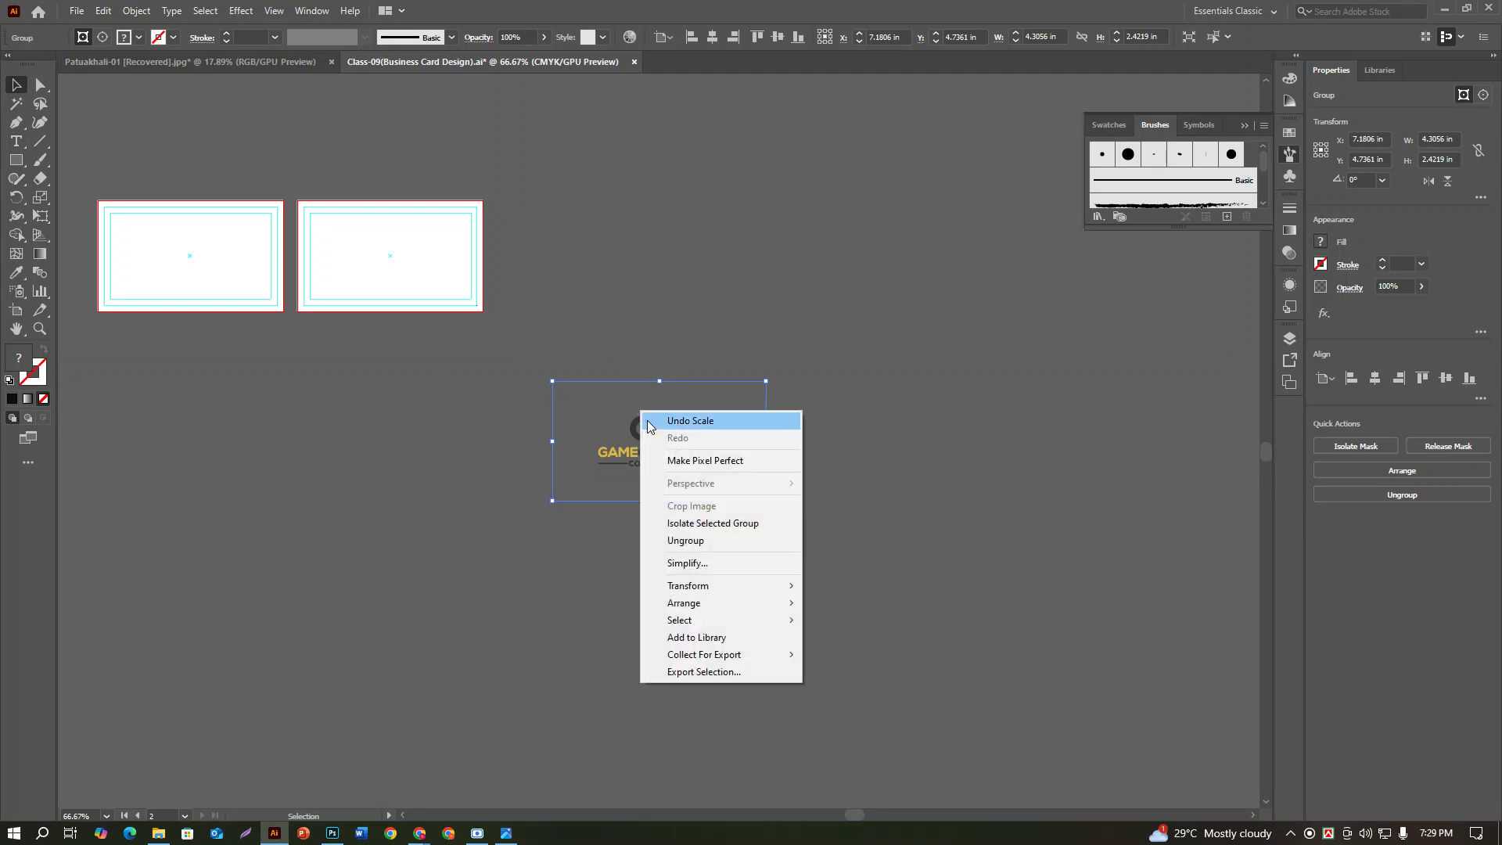
left_click(685, 541)
left_click(970, 489)
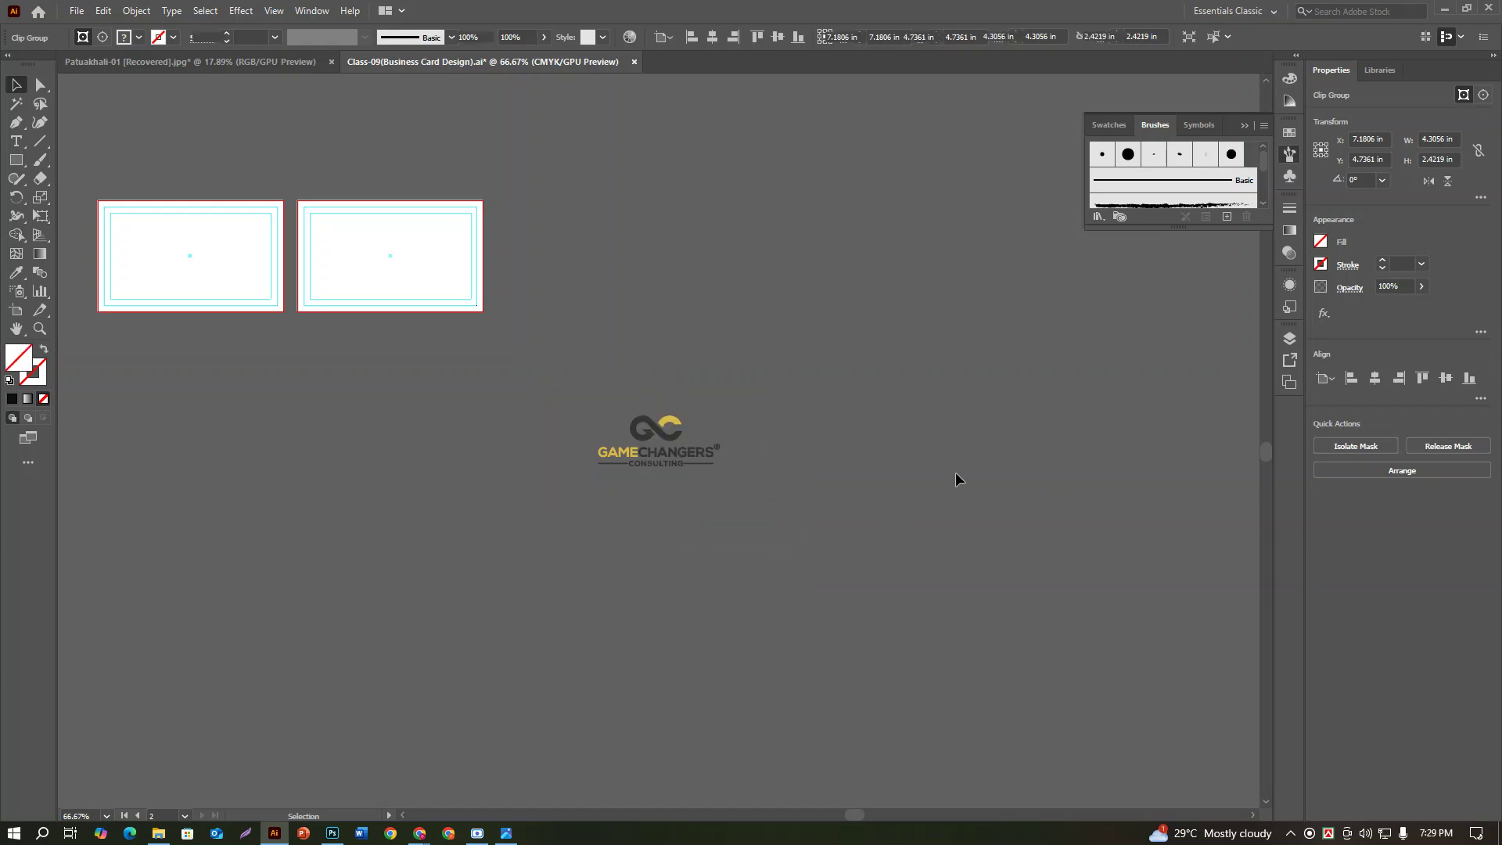
left_click(640, 427)
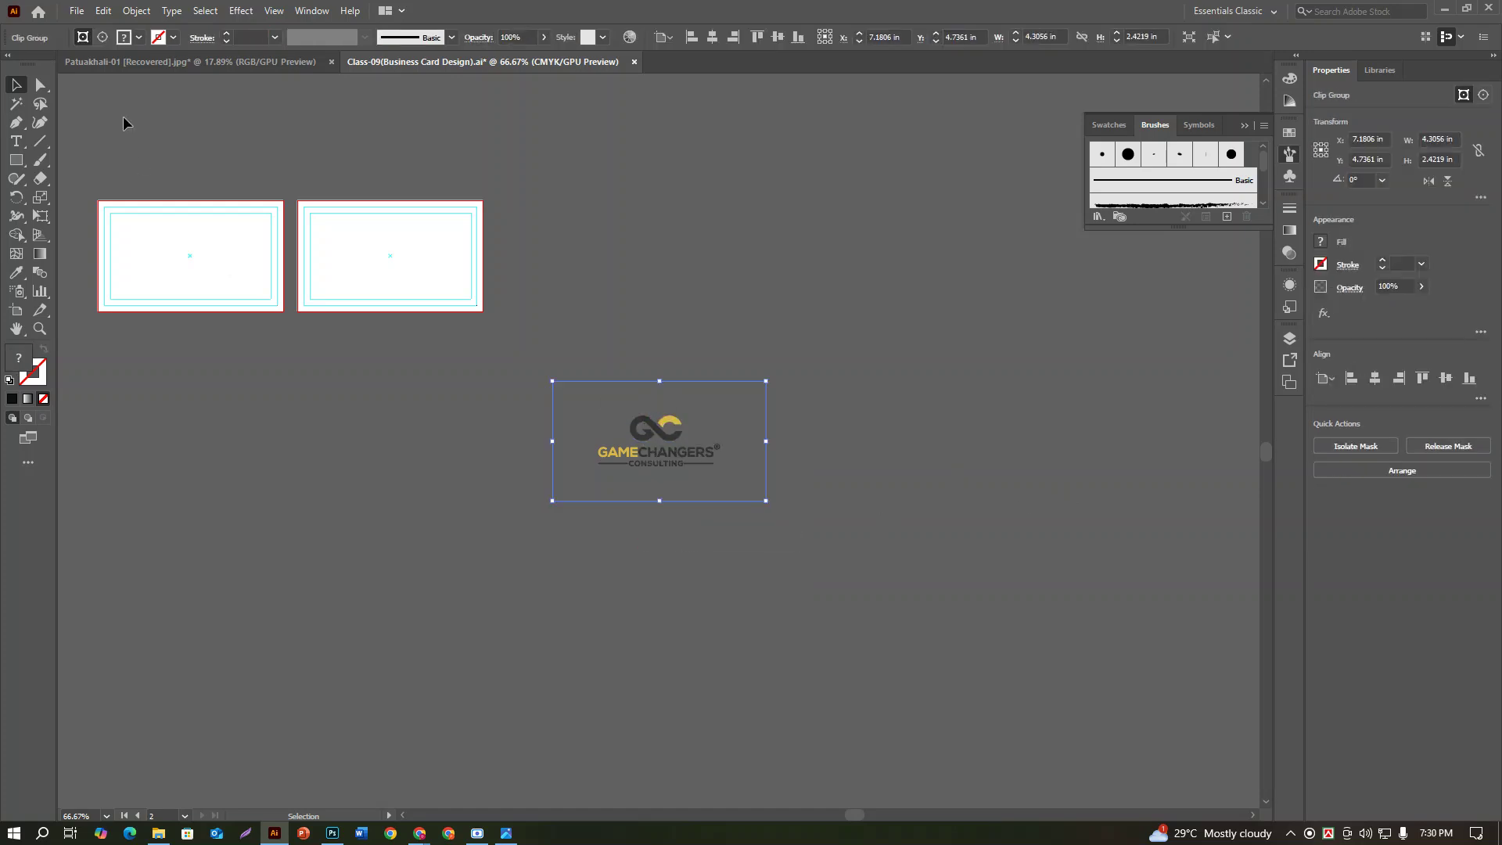
right_click(645, 456)
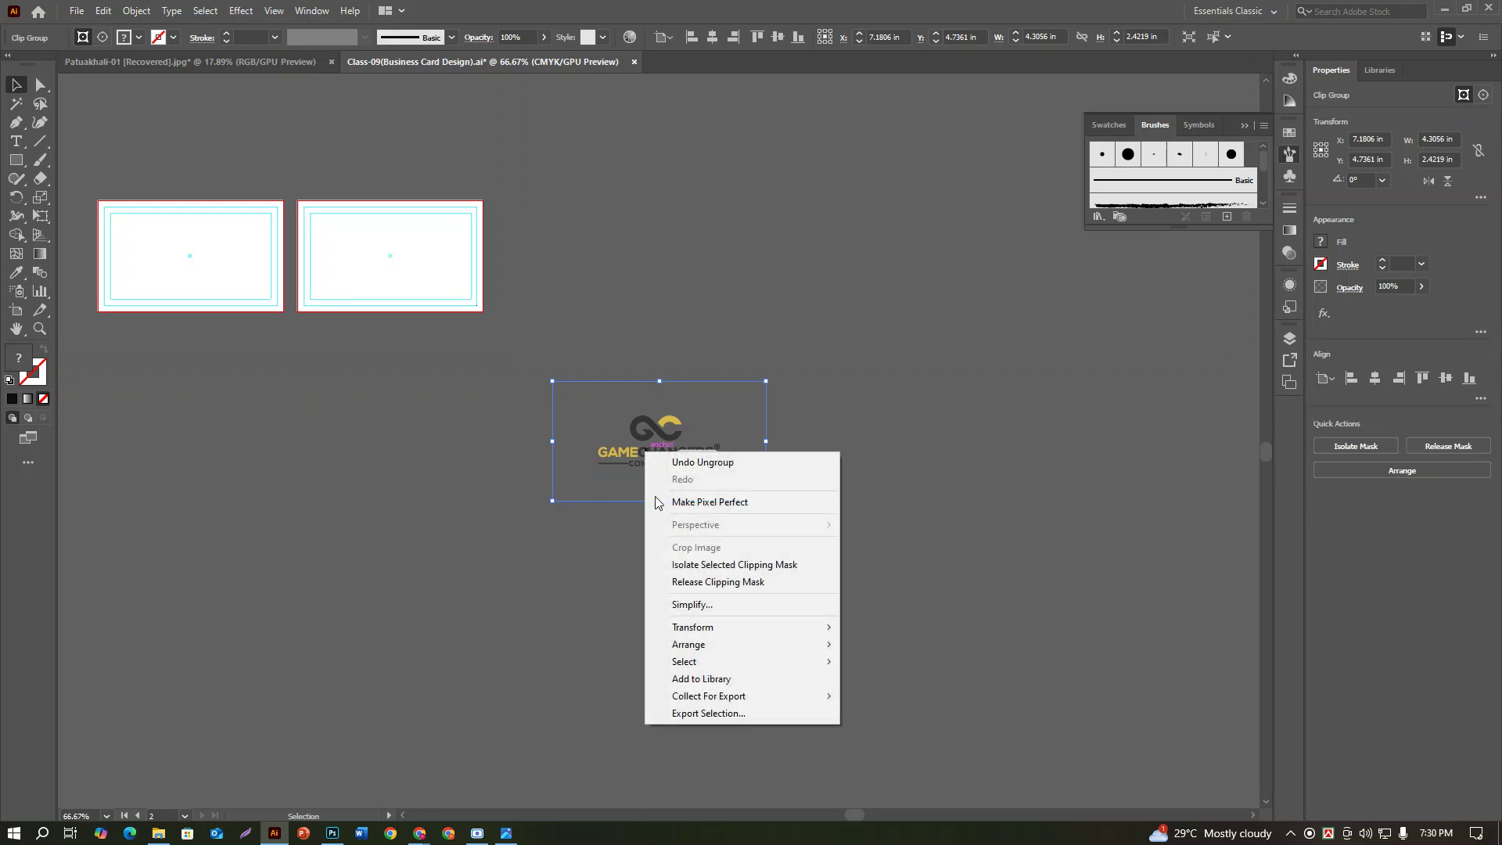
left_click(694, 583)
Step: Release the second clipping mask and confirm the yellow arc is a separate object
left_click(1018, 562)
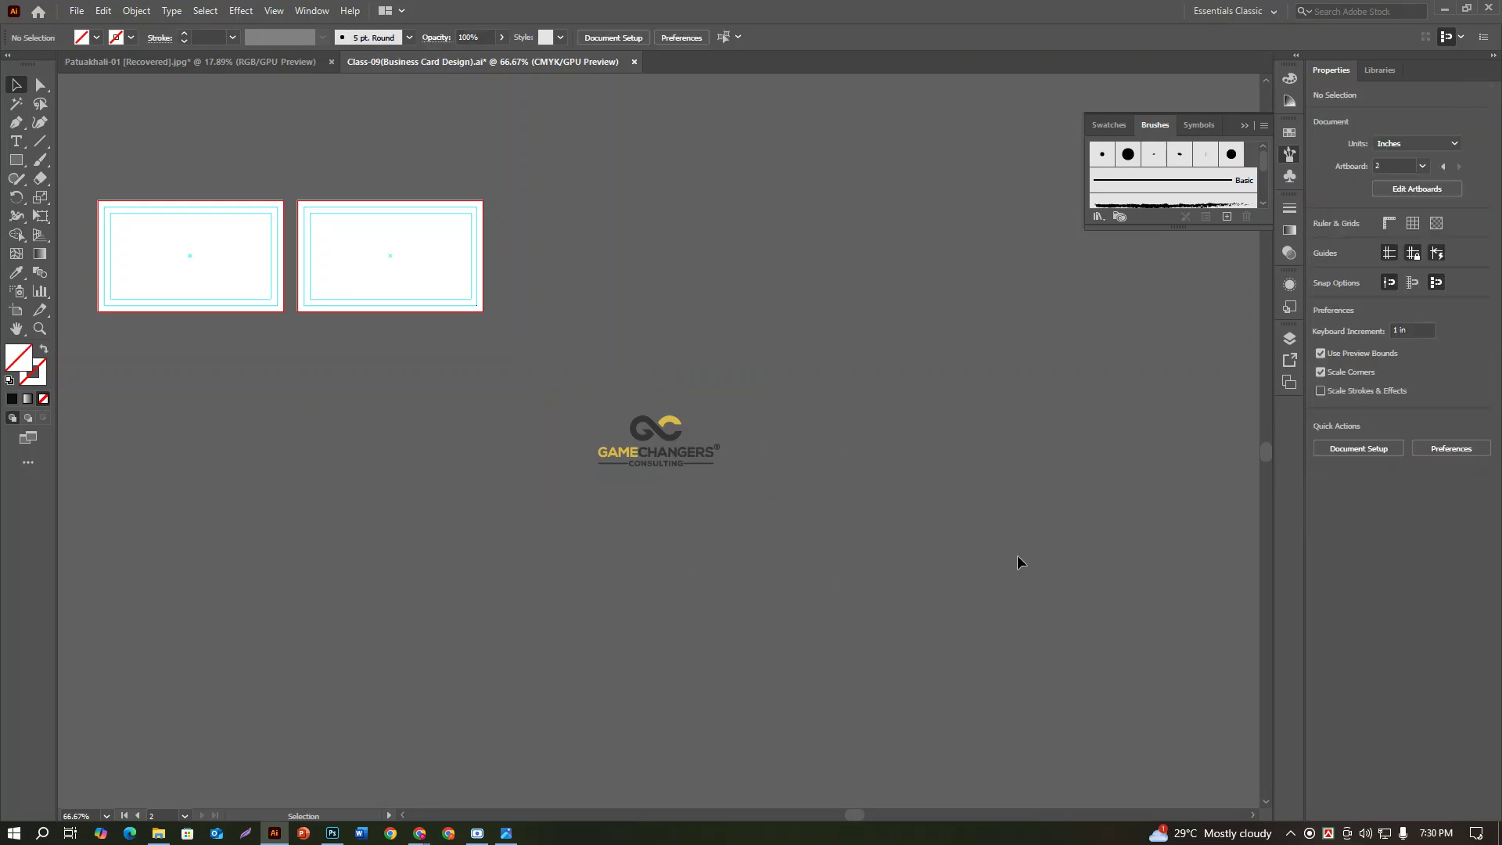
left_click(664, 446)
right_click(663, 442)
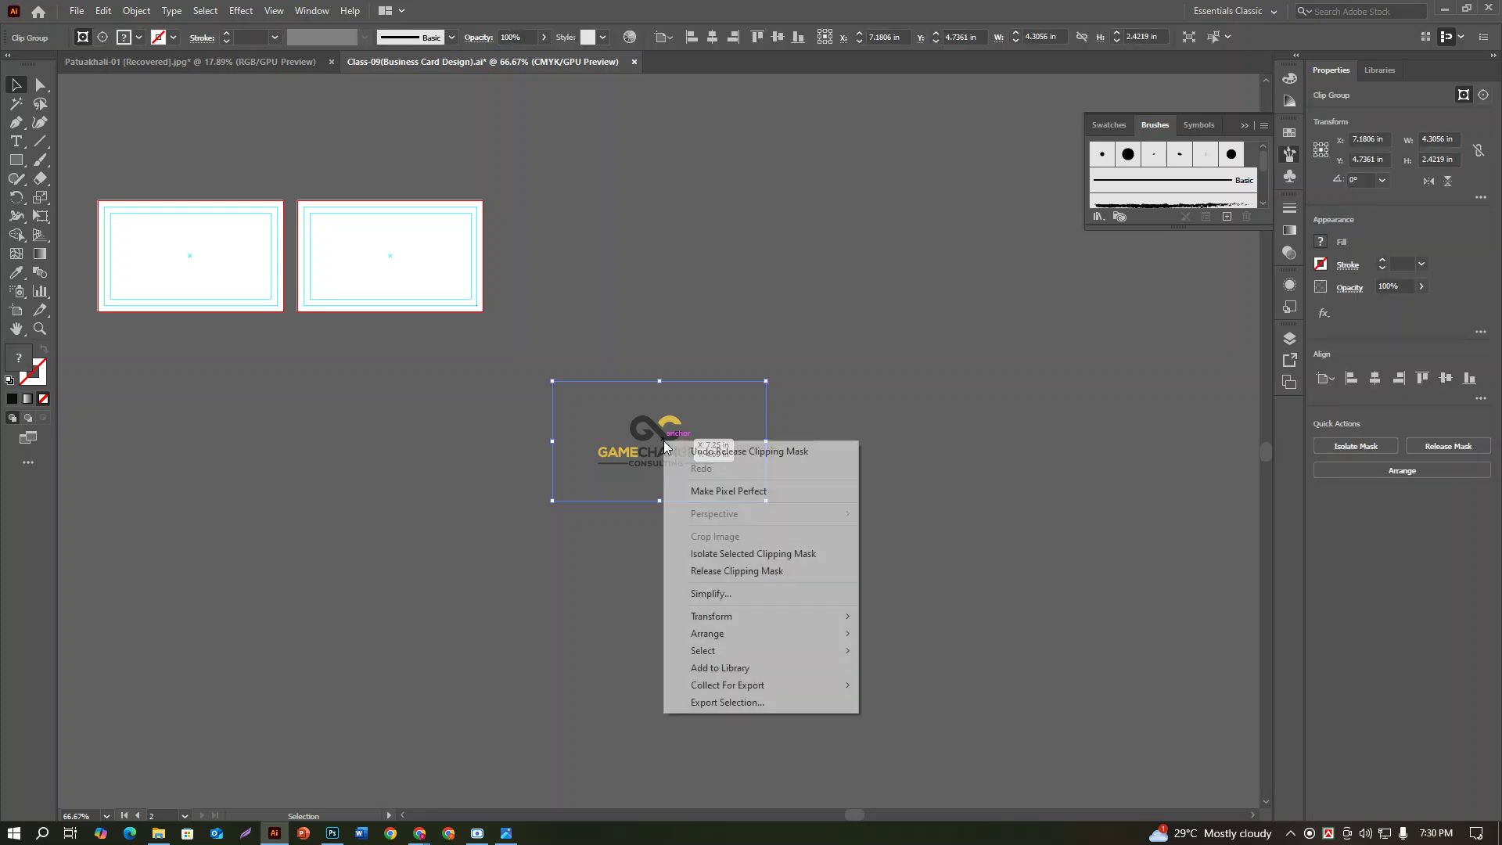
left_click(714, 571)
left_click(850, 555)
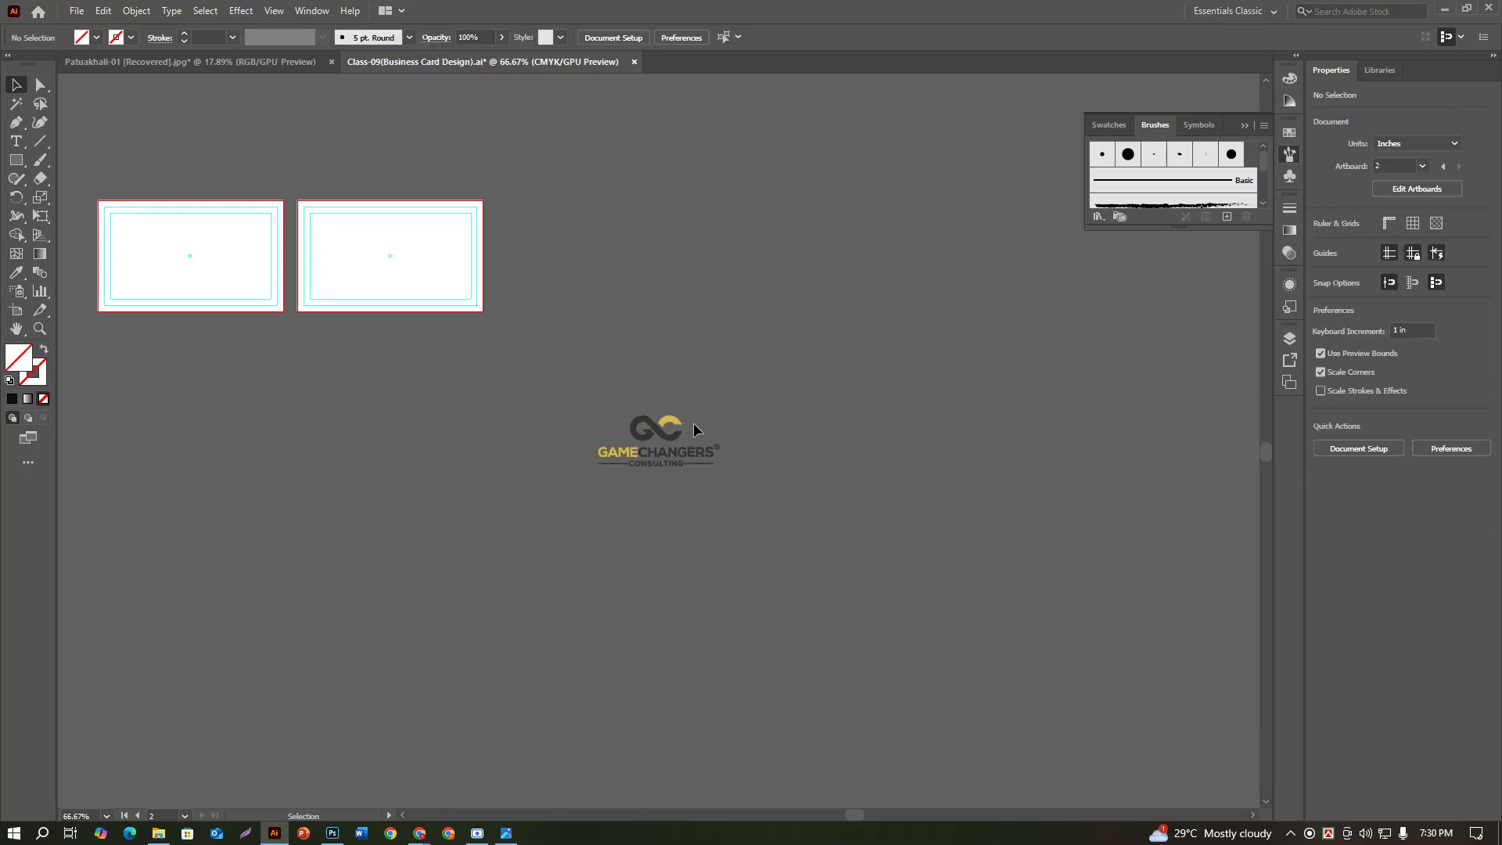
left_click(673, 425)
left_click(705, 551)
Step: Move the logo pieces up and delete the leftover rectangle, then undo back to the placed group
left_click_drag(726, 485, 774, 188)
left_click_drag(585, 378, 942, 627)
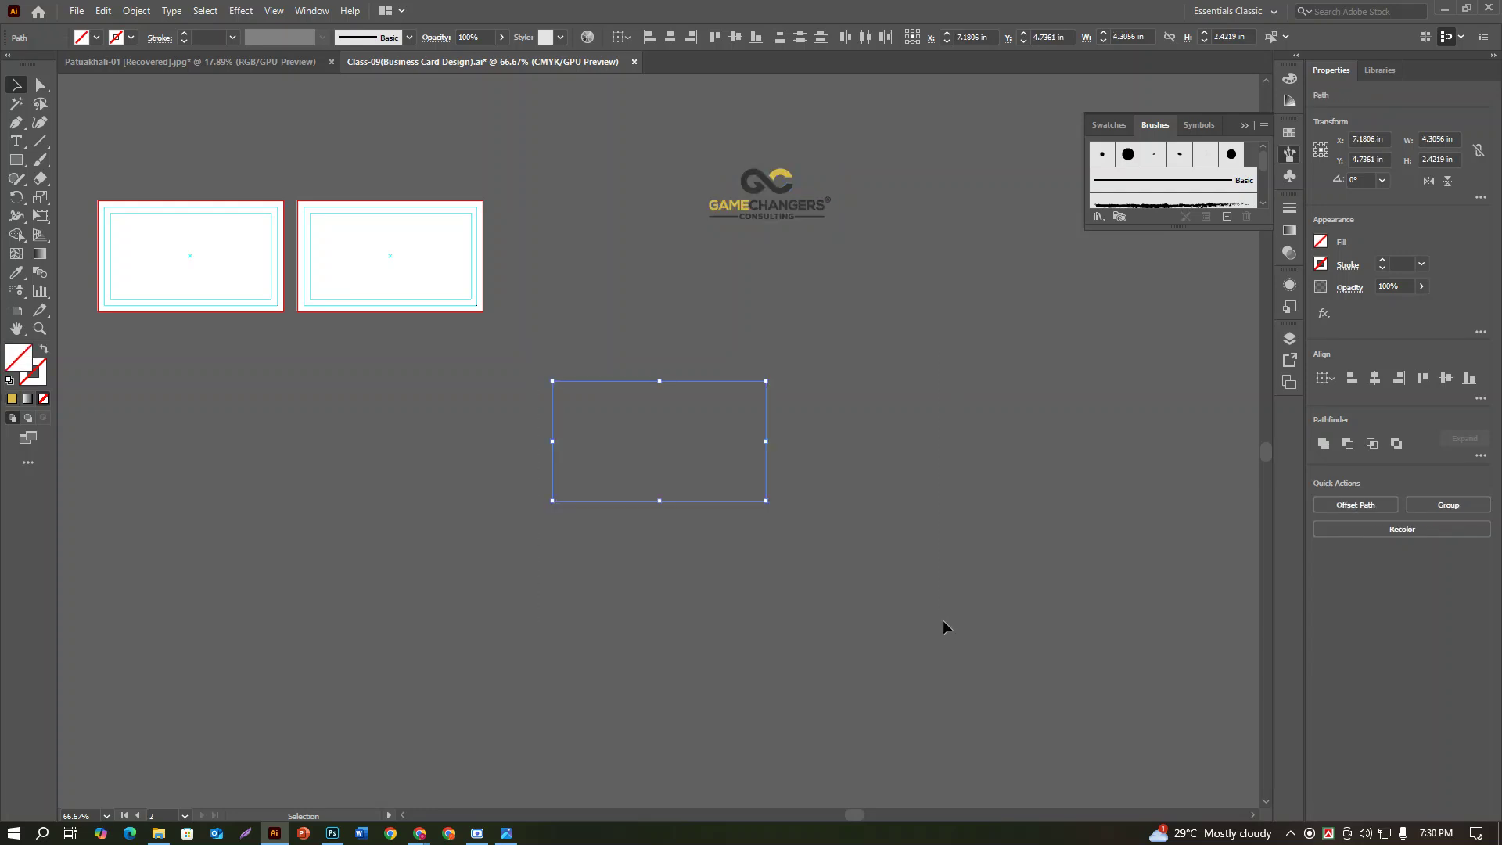
key("Delete")
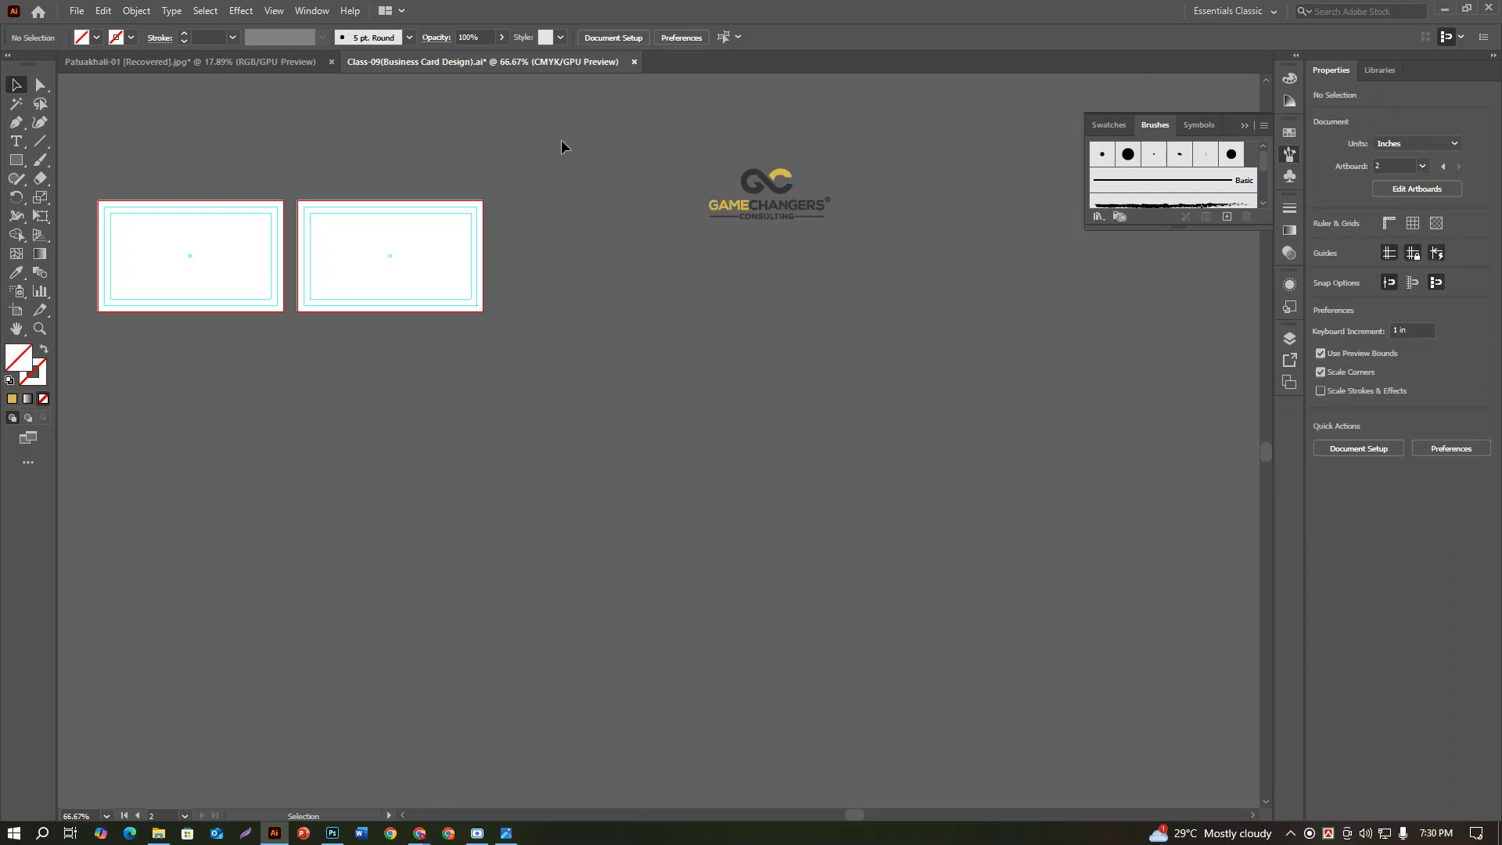
key("ctrl+a")
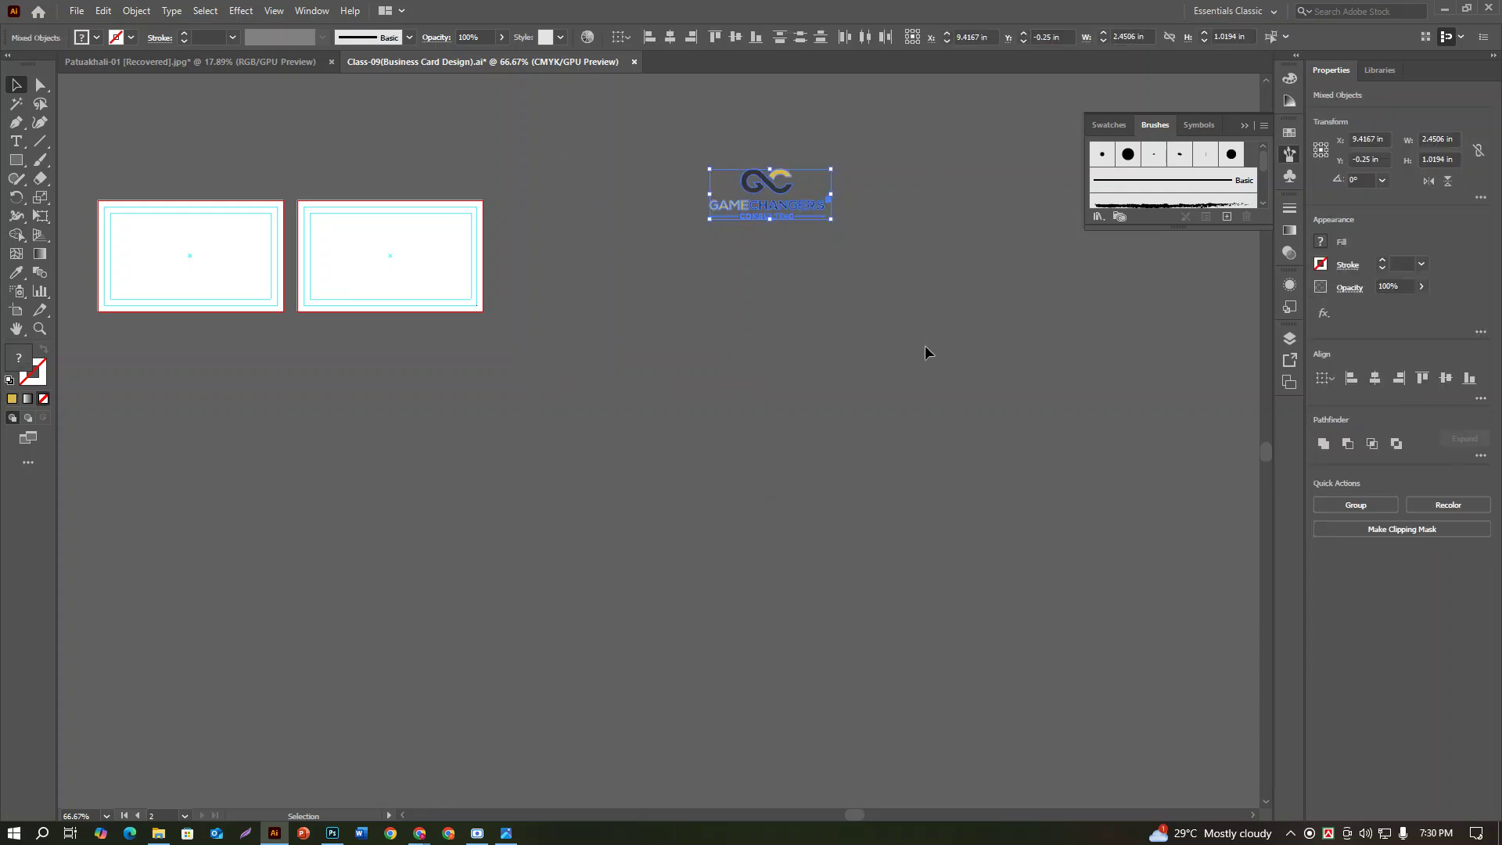
key("ctrl+z")
key("ctrl+z")
key("ctrl+z")
key("ctrl+z")
key("ctrl+z")
key("ctrl+z")
key("ctrl+z")
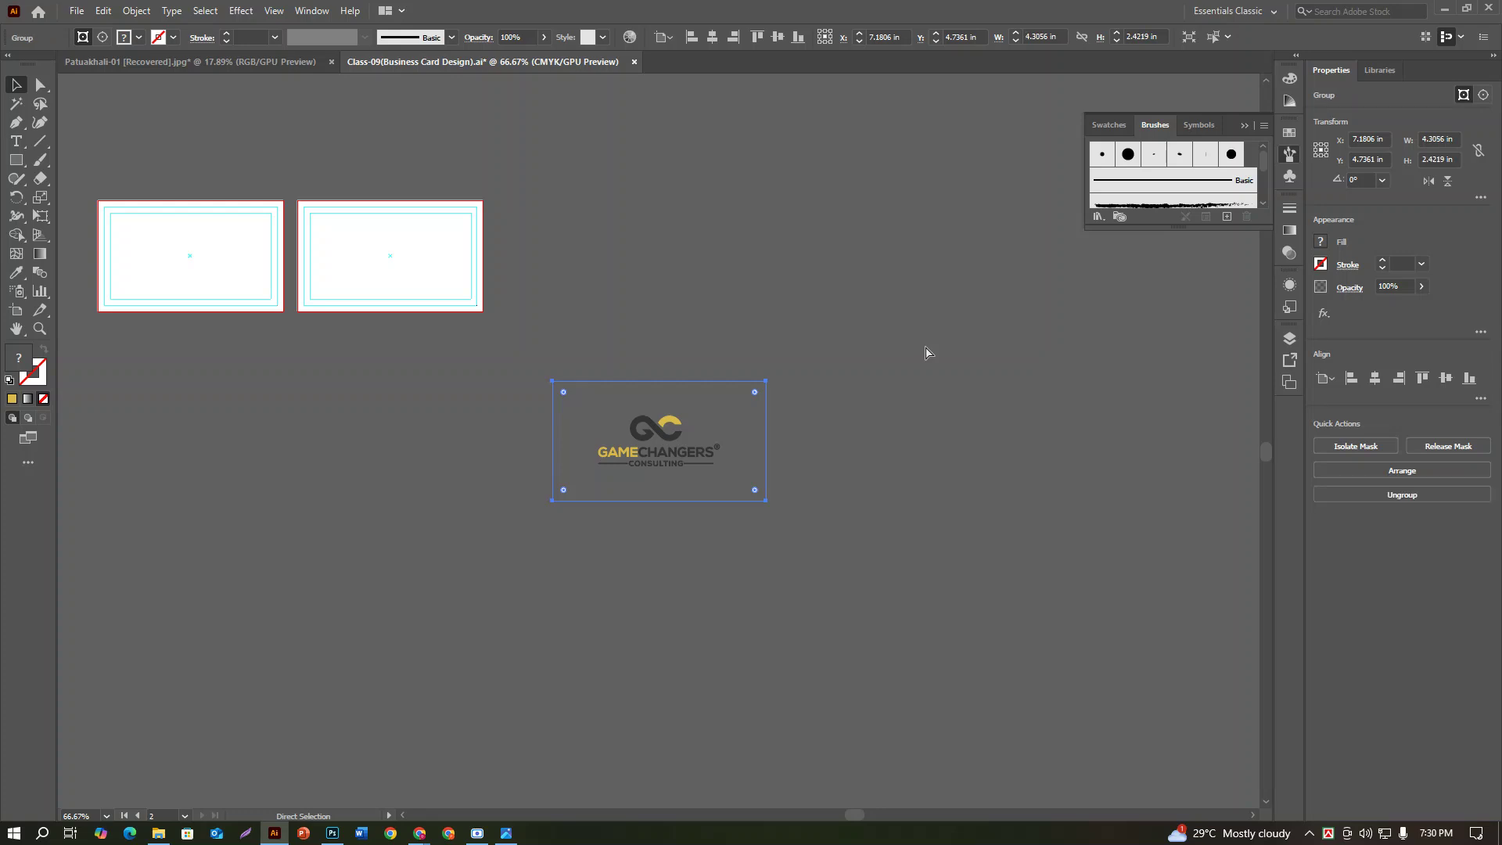
key("ctrl+z")
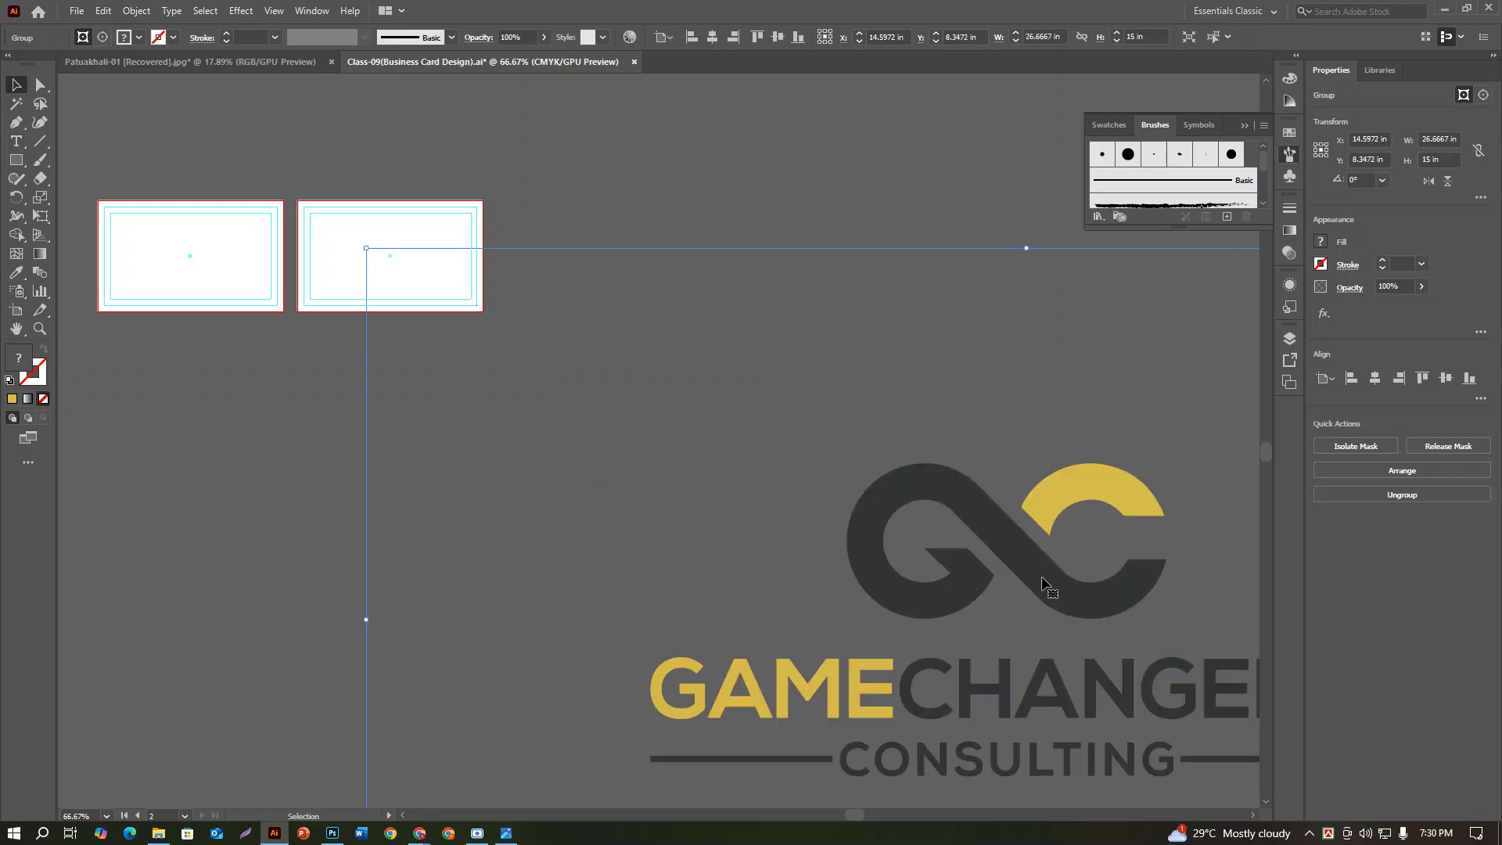
Step: Scale the logo group to 9.78 × 5.5 in and position it below the artboards
left_click_drag(1049, 597, 864, 475)
left_click_drag(182, 127, 388, 365)
left_click(778, 328)
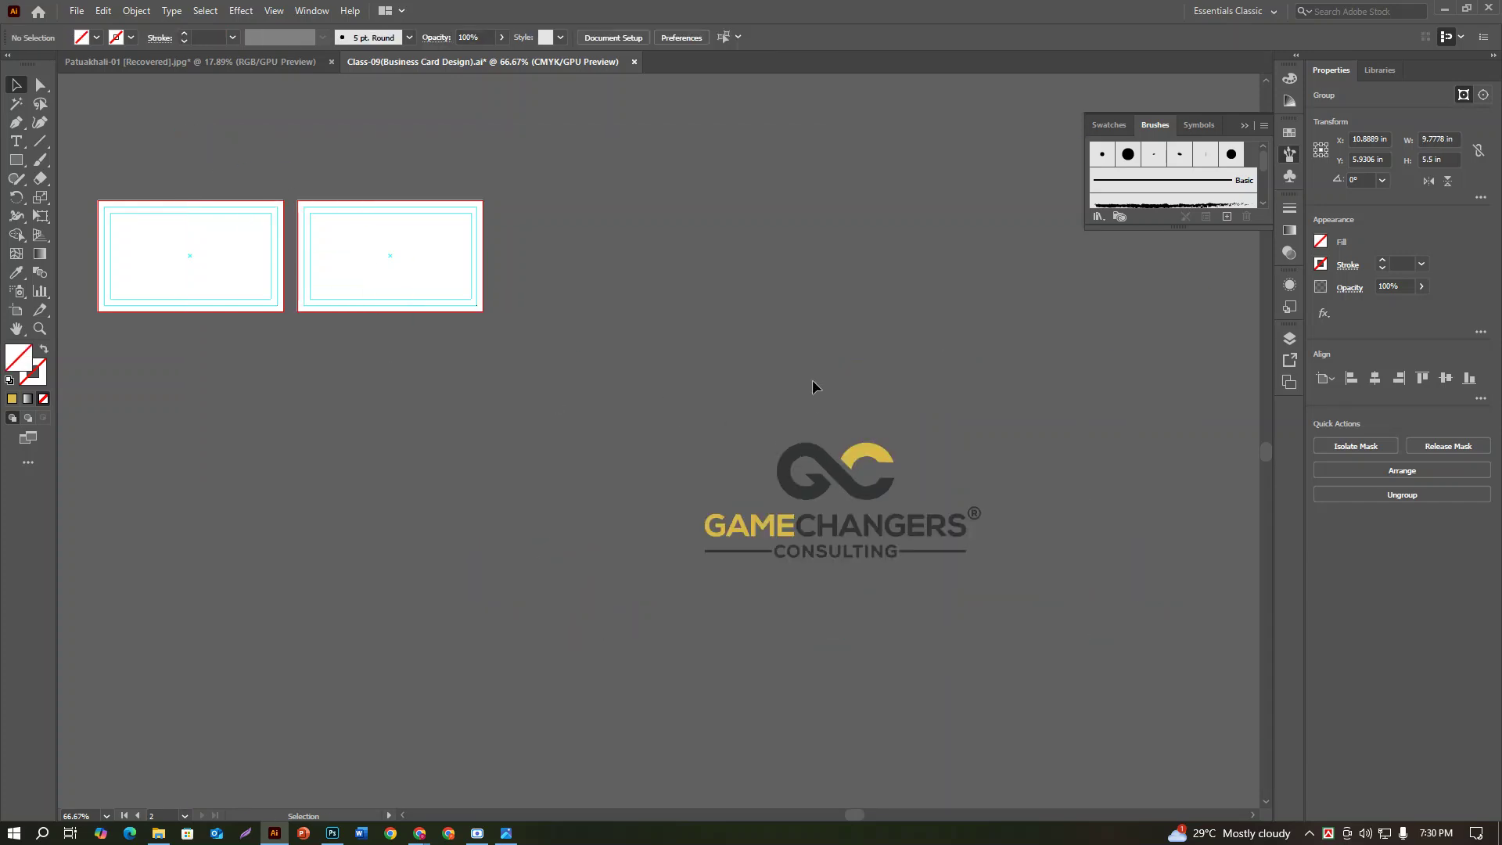
left_click_drag(861, 501, 790, 458)
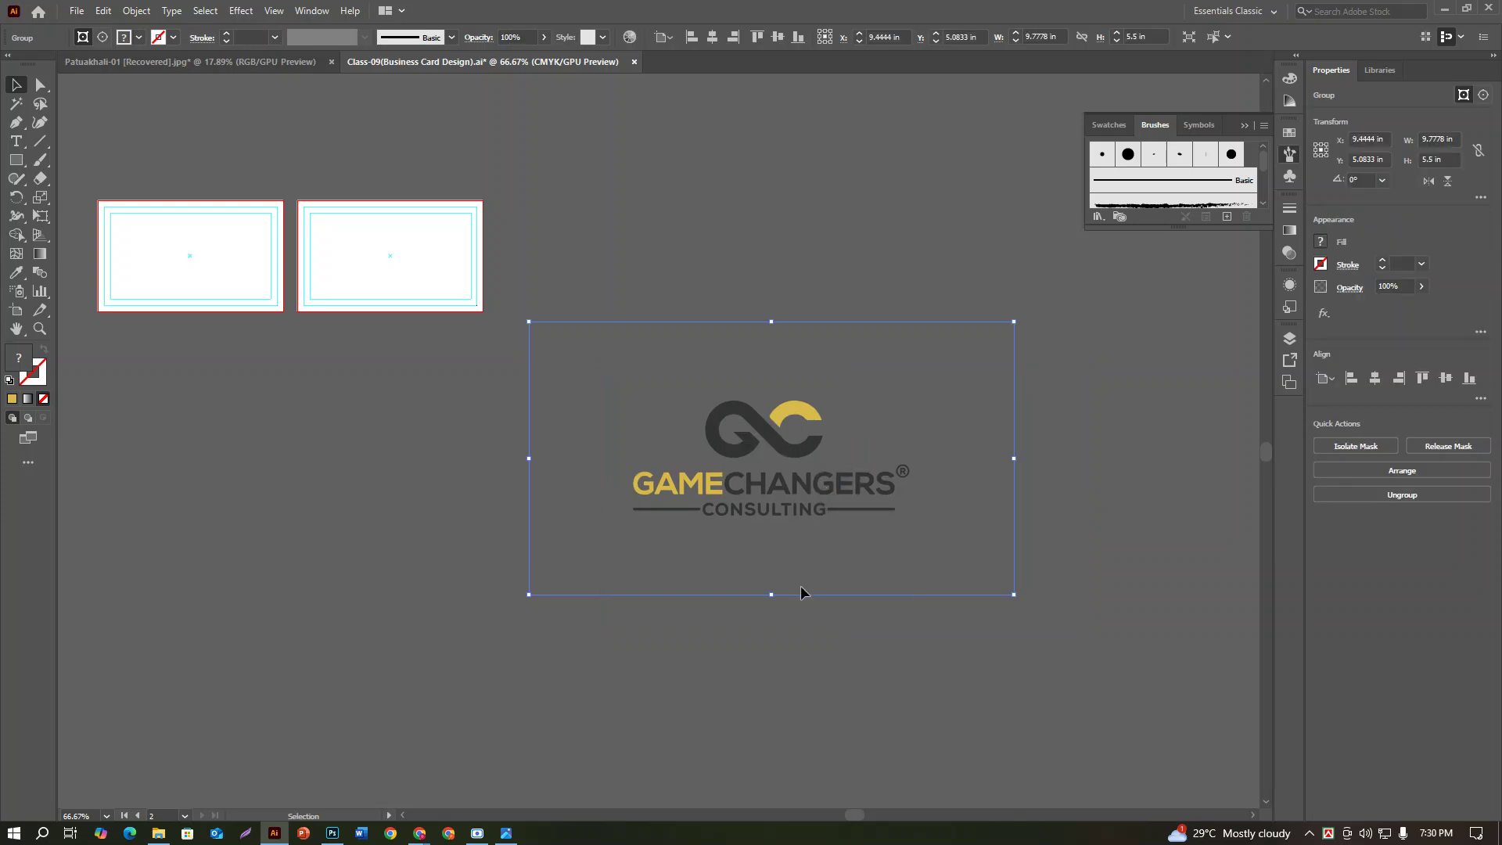
left_click_drag(1048, 592, 972, 607)
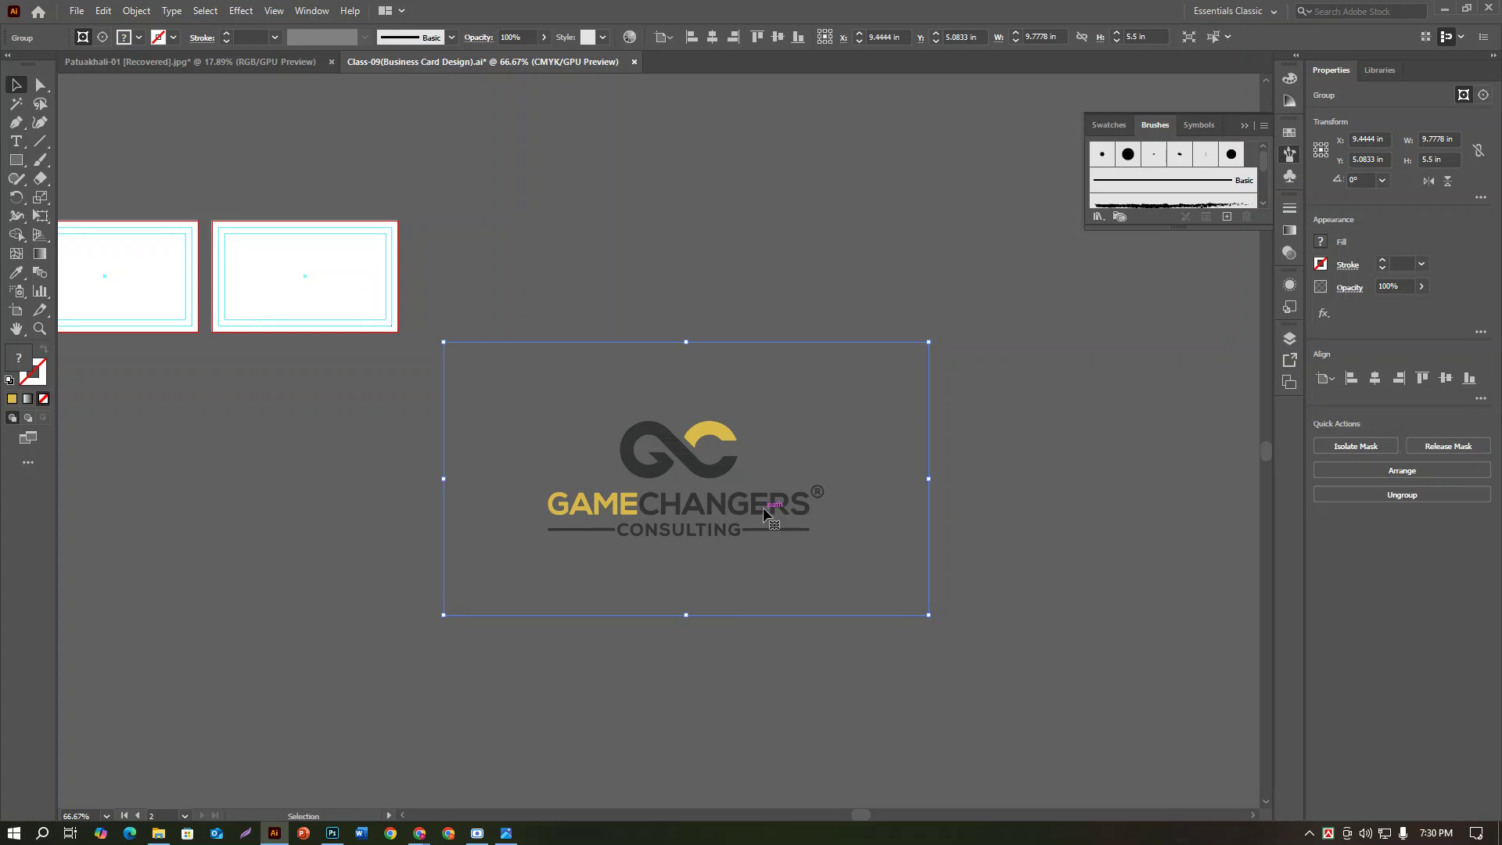
Step: Ungroup the placed logo and release its first clipping mask
right_click(743, 462)
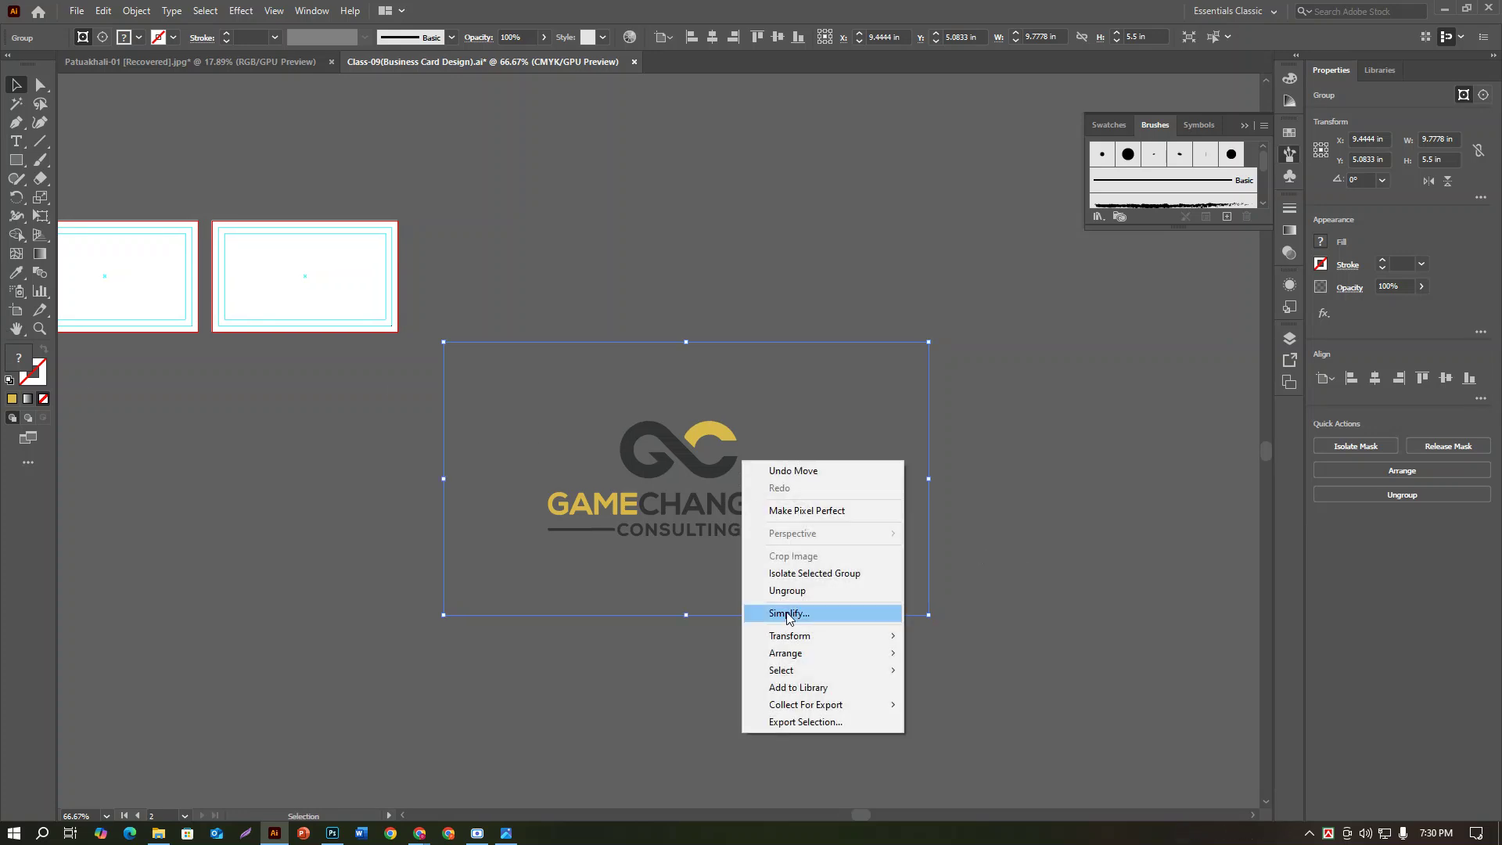
left_click(788, 615)
left_click(1095, 590)
left_click(1103, 589)
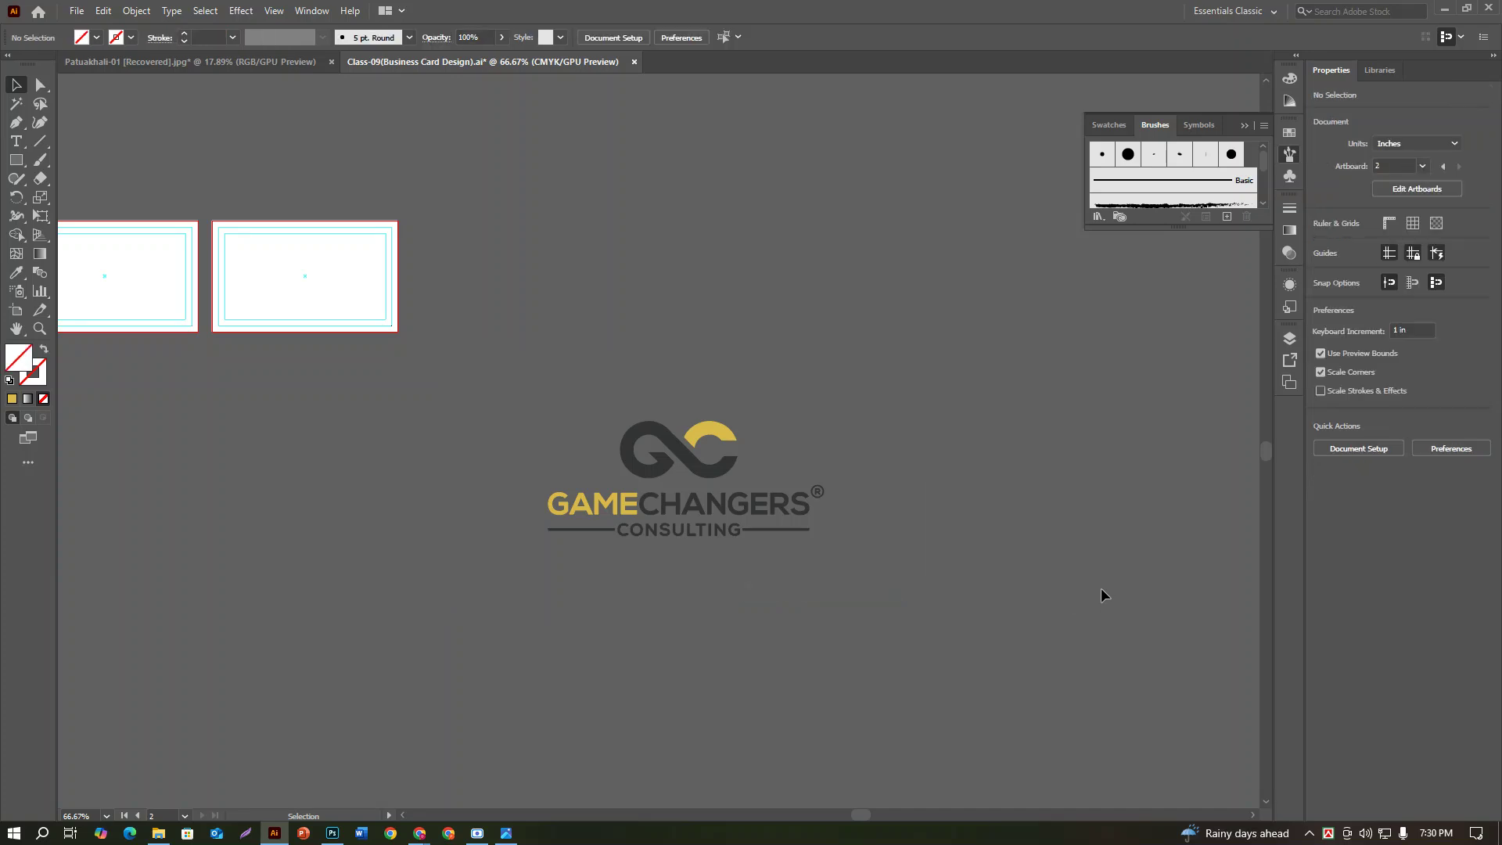
left_click(768, 510)
right_click(768, 510)
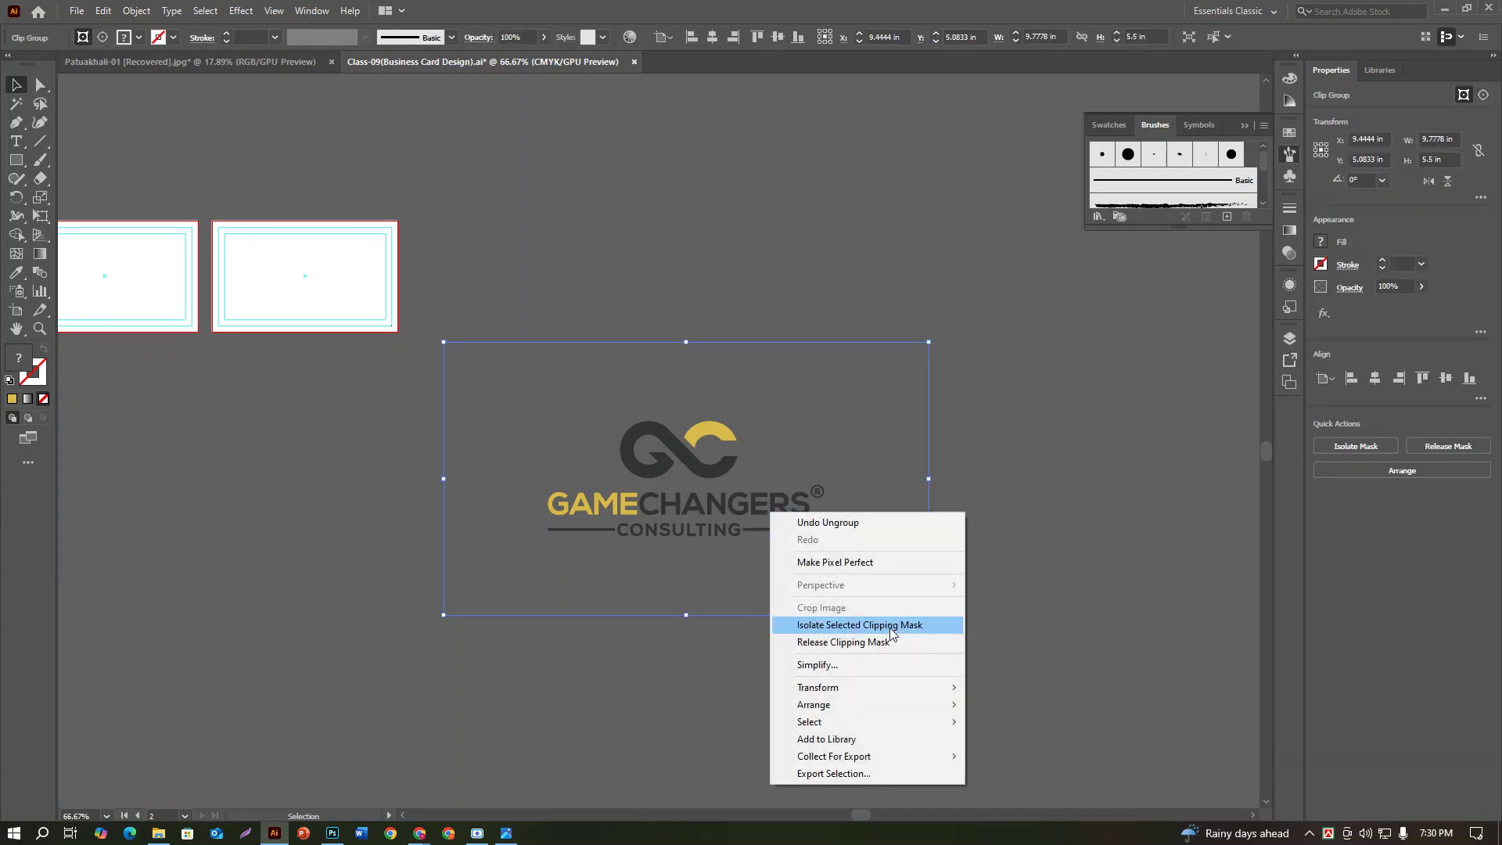
left_click(893, 640)
left_click(1066, 606)
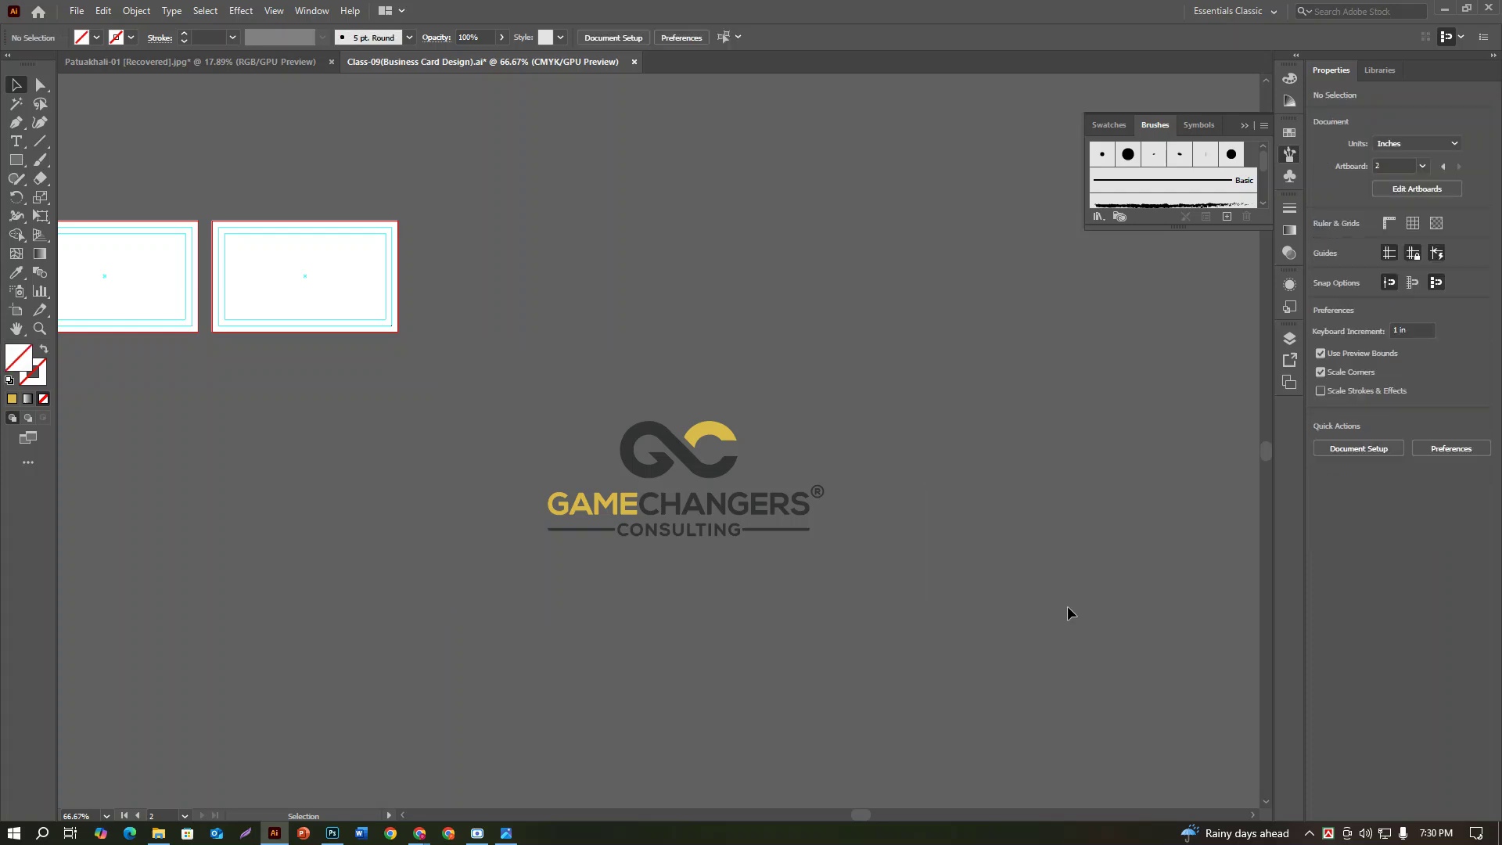
Step: Release the second clipping mask and confirm the N of CONSULTING is separate
left_click(721, 530)
right_click(722, 532)
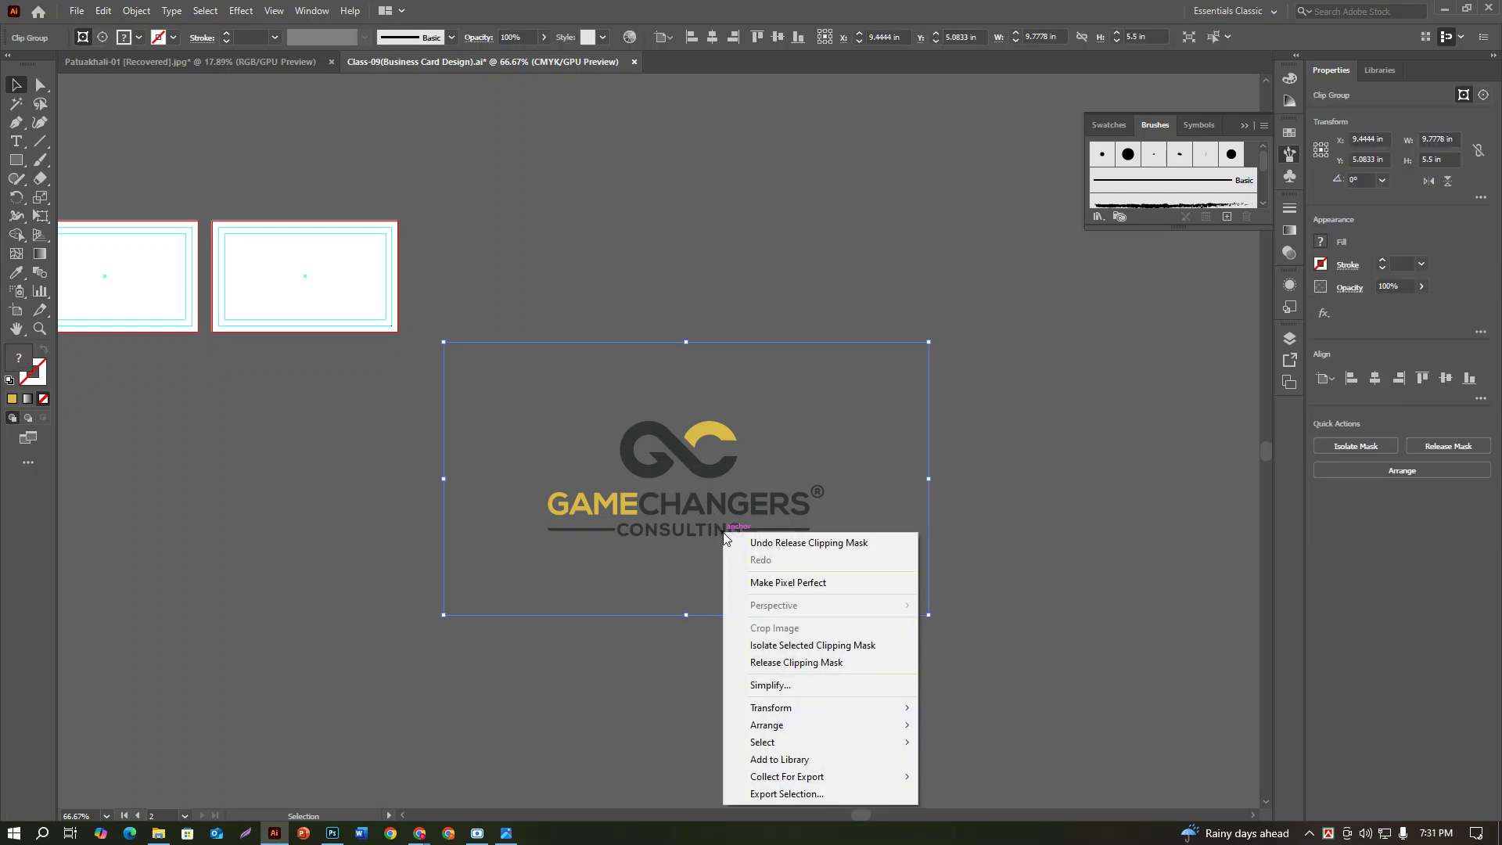
left_click(787, 662)
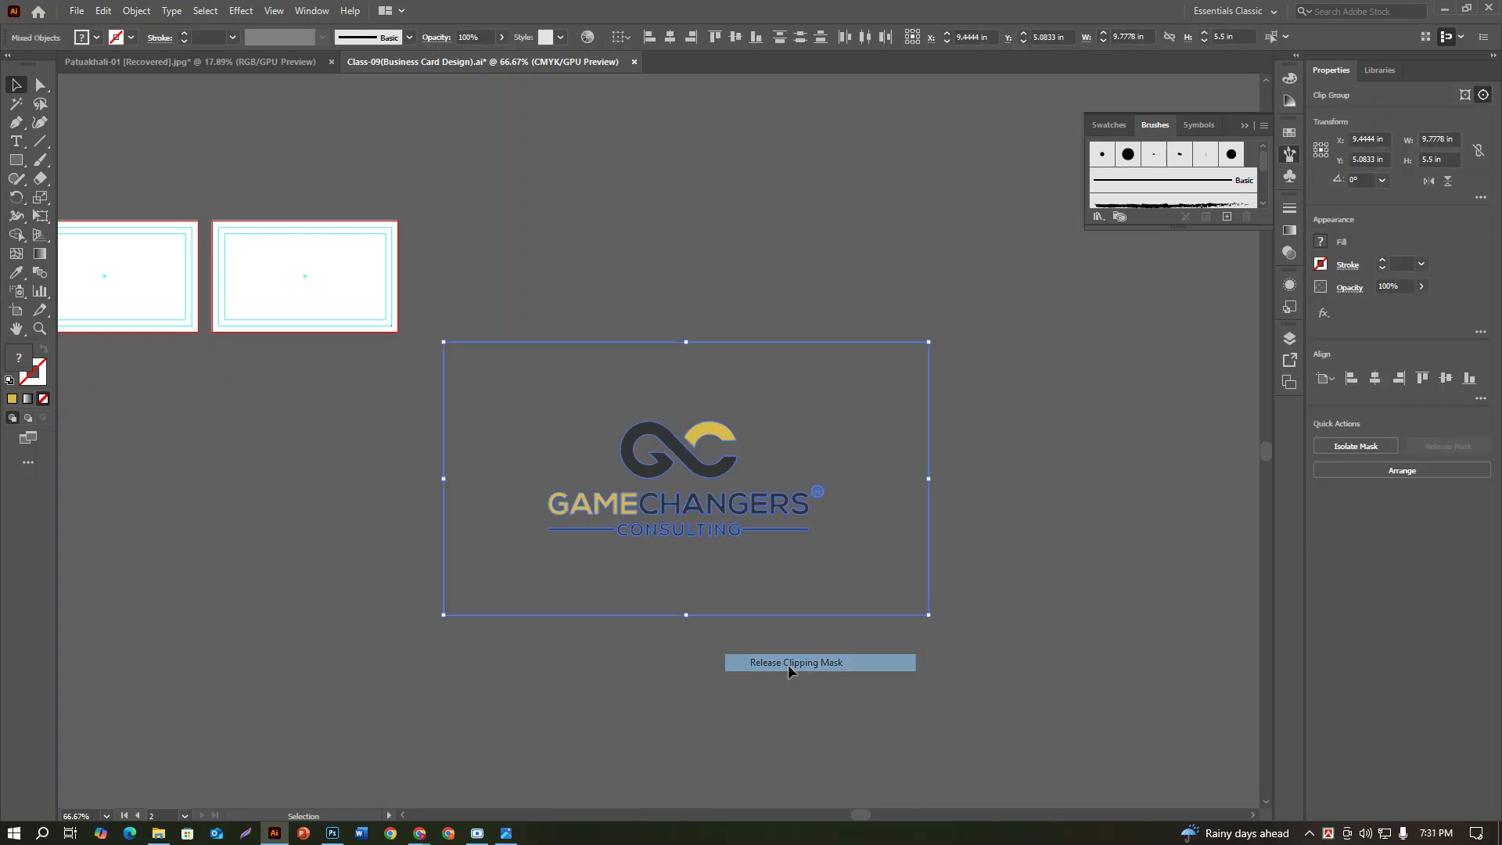
left_click(1041, 632)
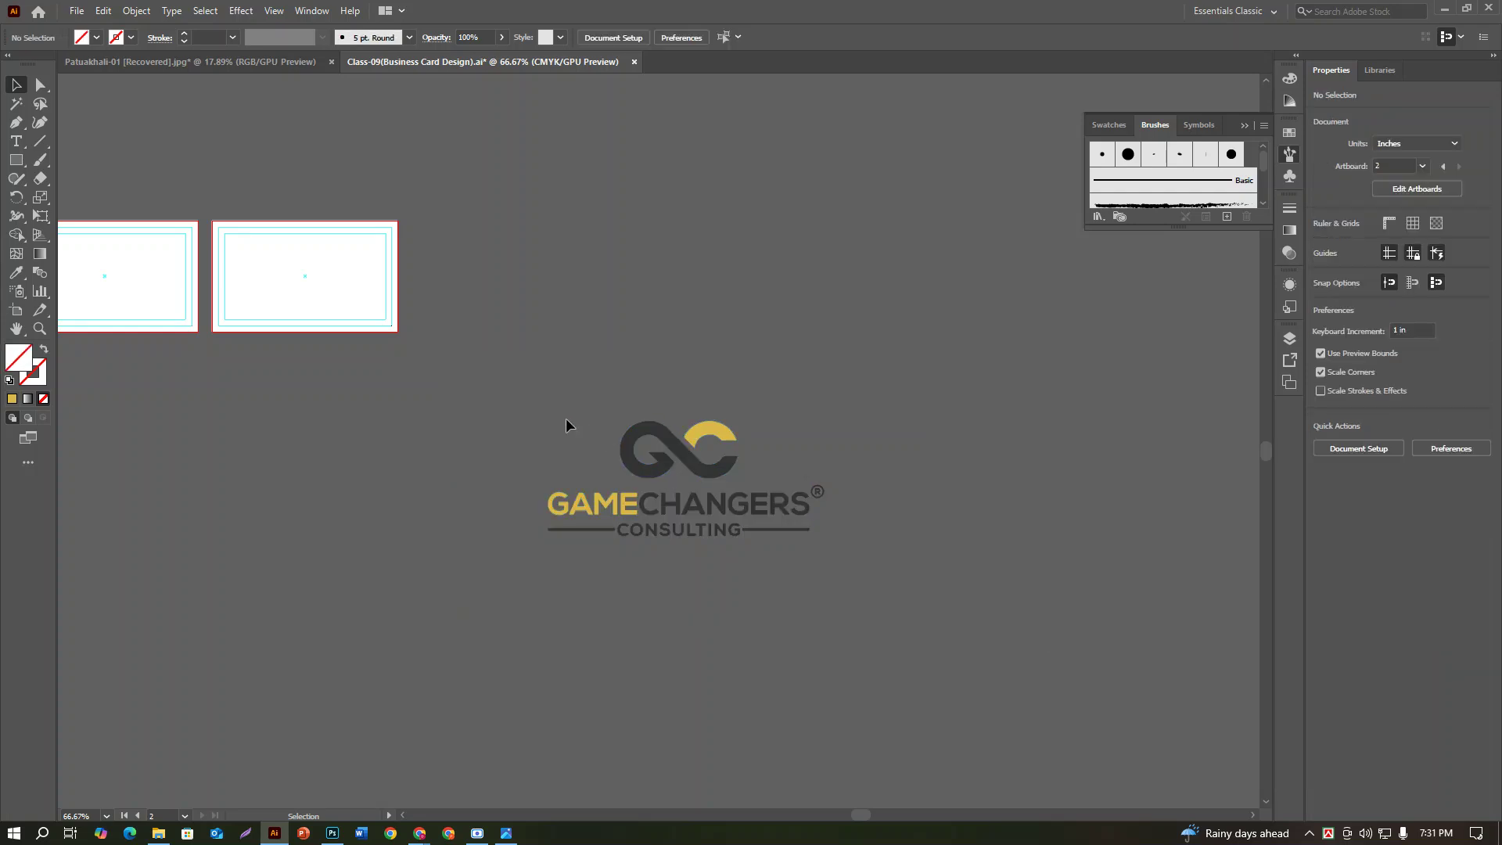
left_click(651, 530)
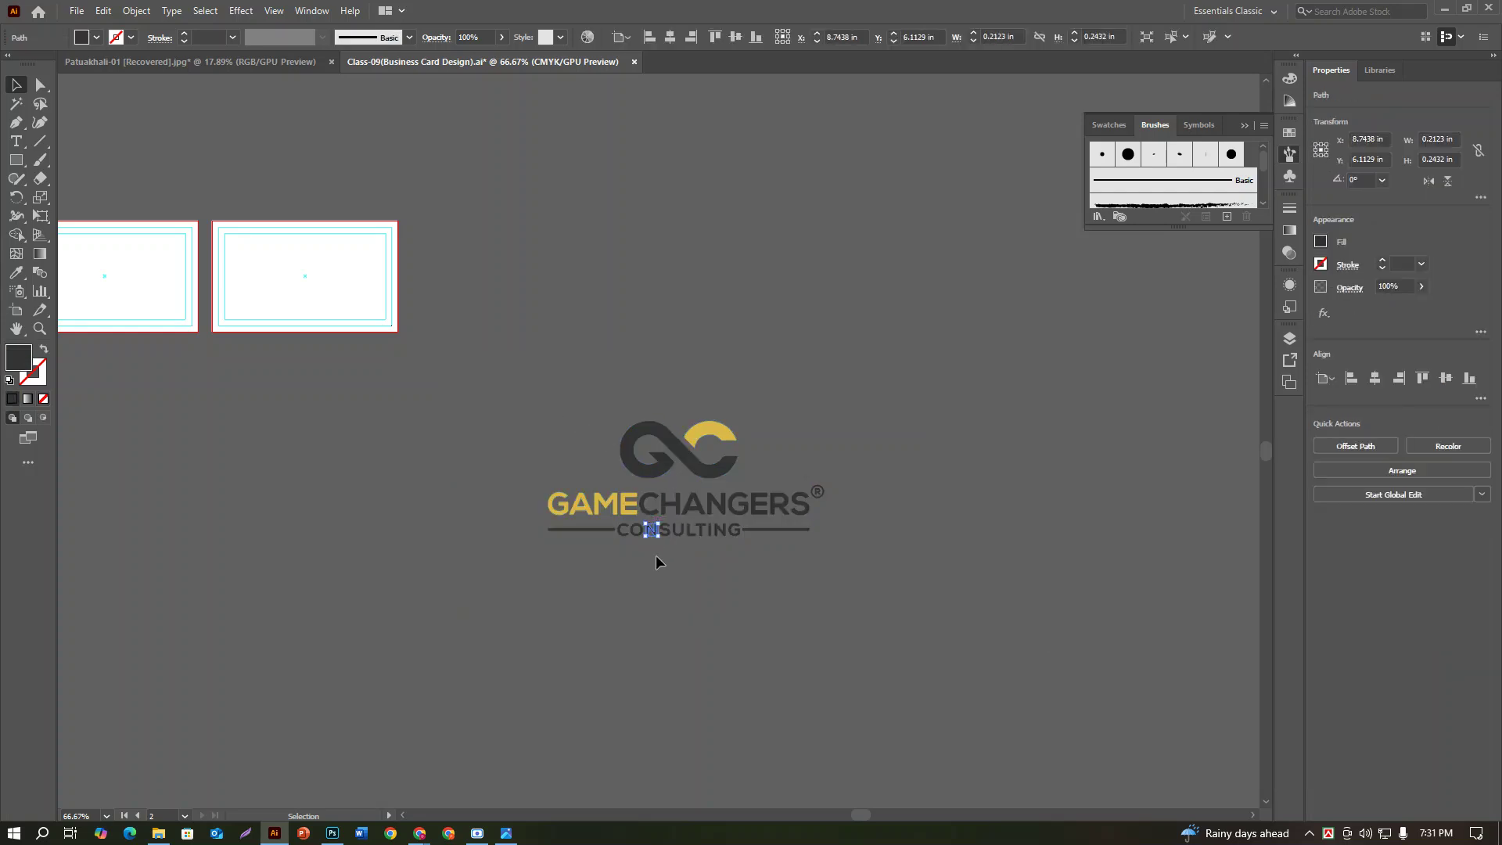
left_click(656, 556)
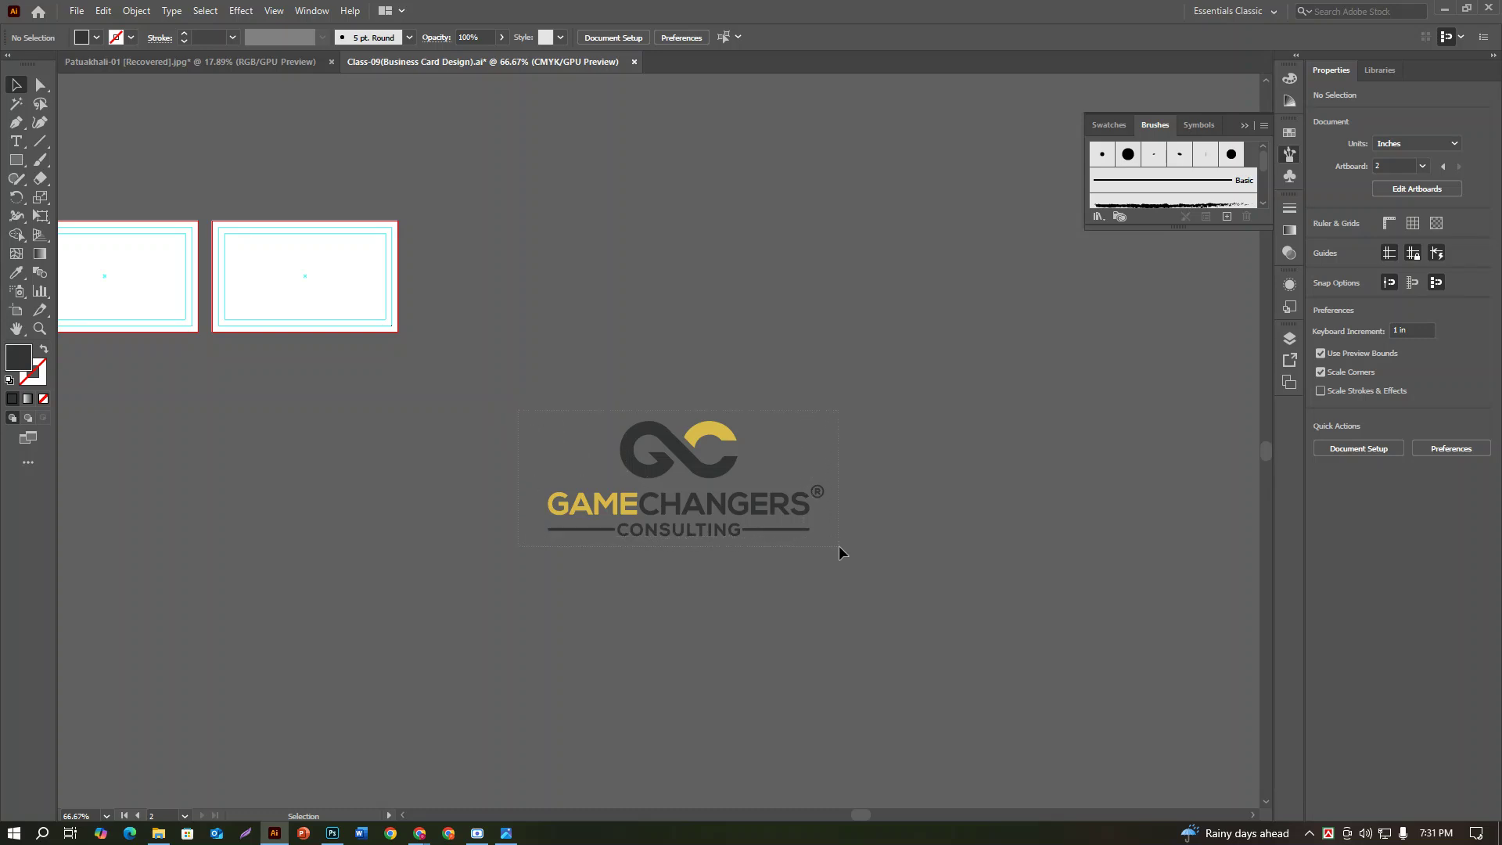
Step: Group the logo pieces with Ctrl+G, move the group up, and delete the empty frame rectangle
left_click_drag(838, 547, 839, 547)
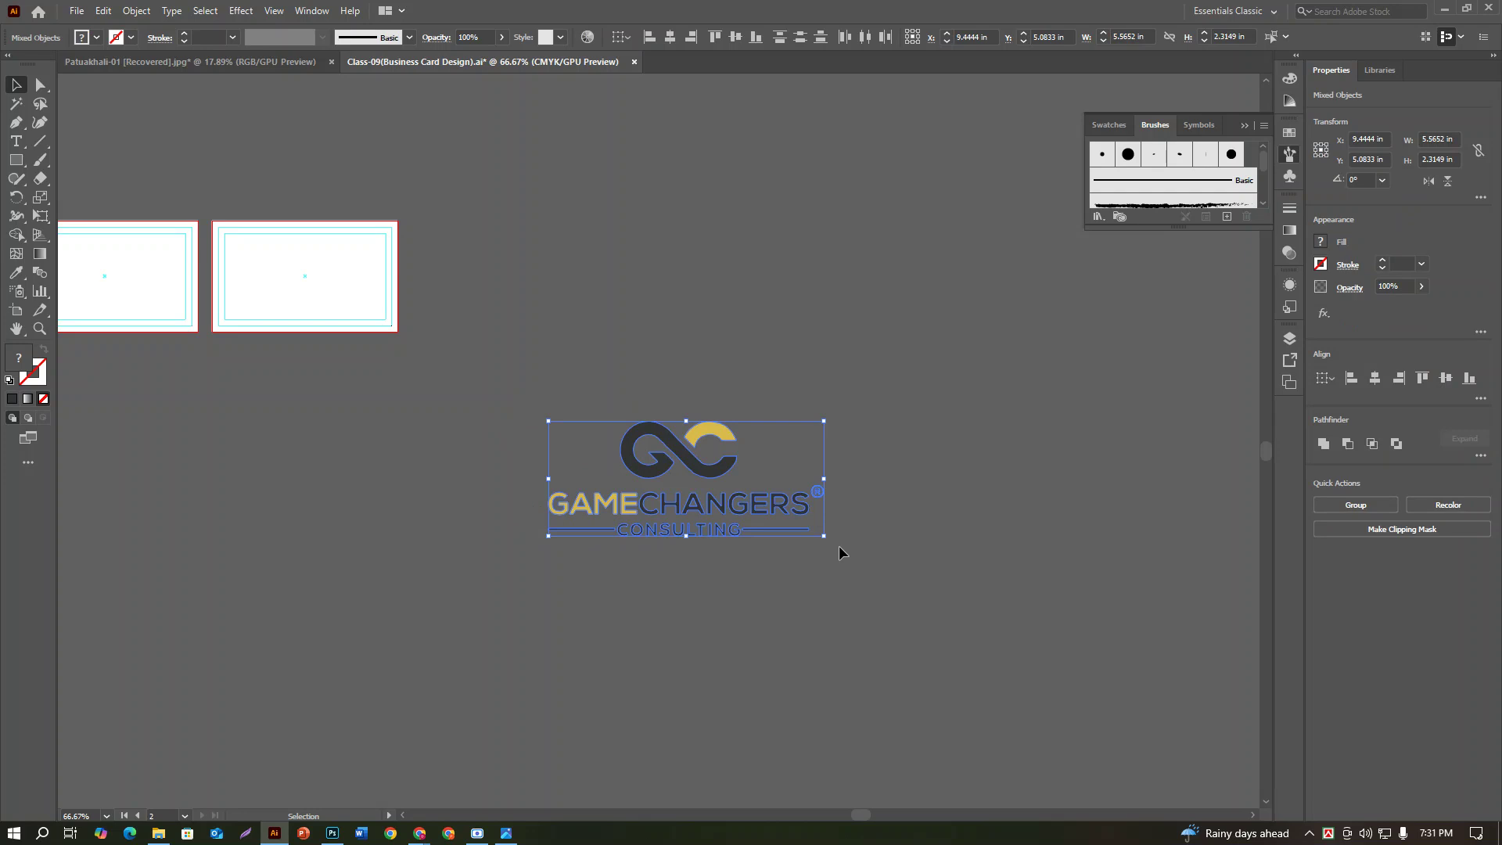
key("a")
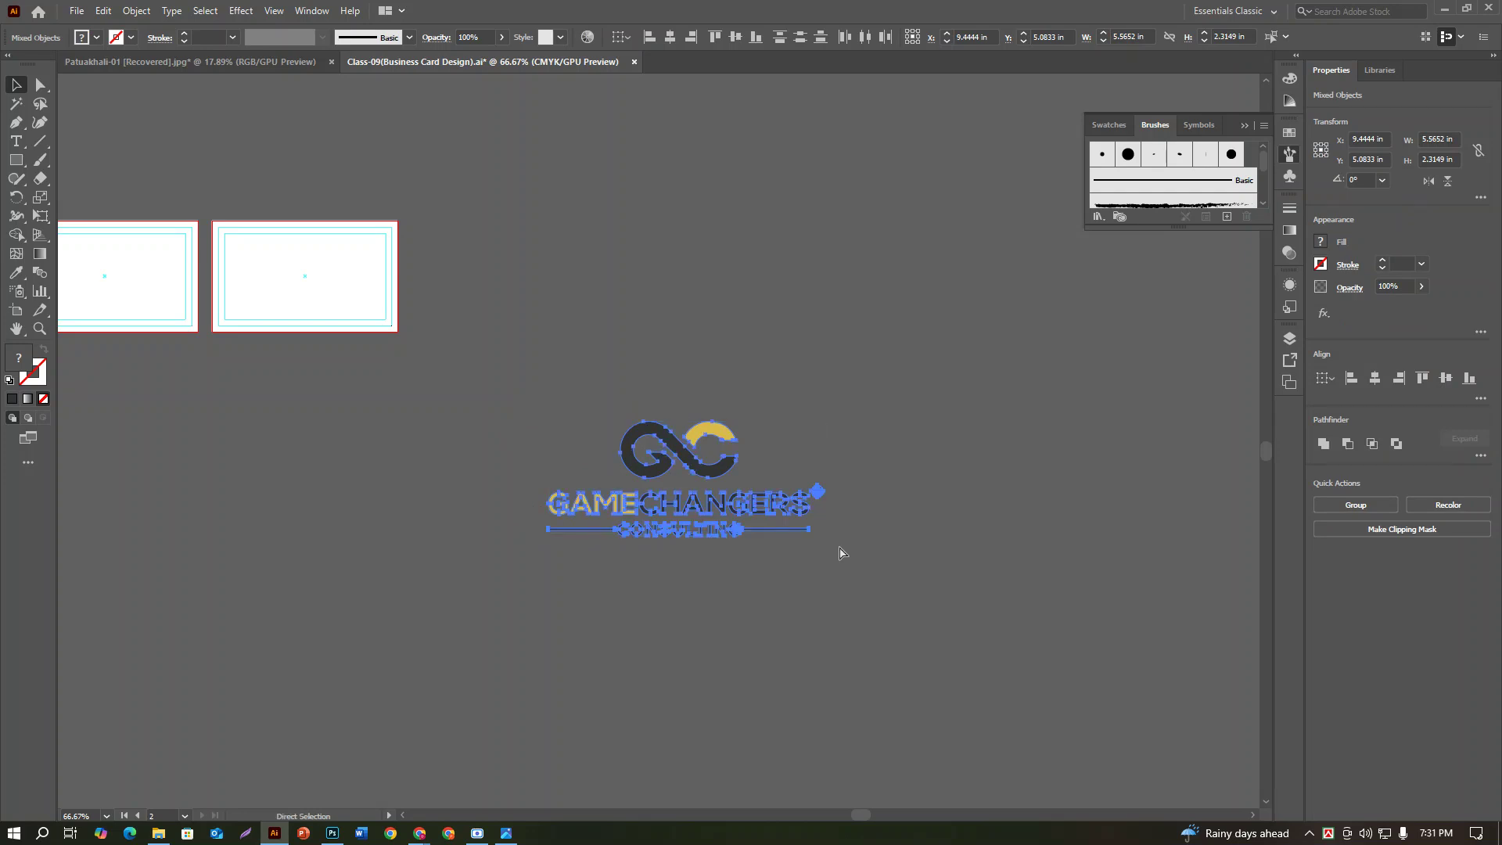
key("v")
key("ctrl+g")
left_click_drag(700, 477, 893, 230)
left_click(657, 282)
left_click(735, 200)
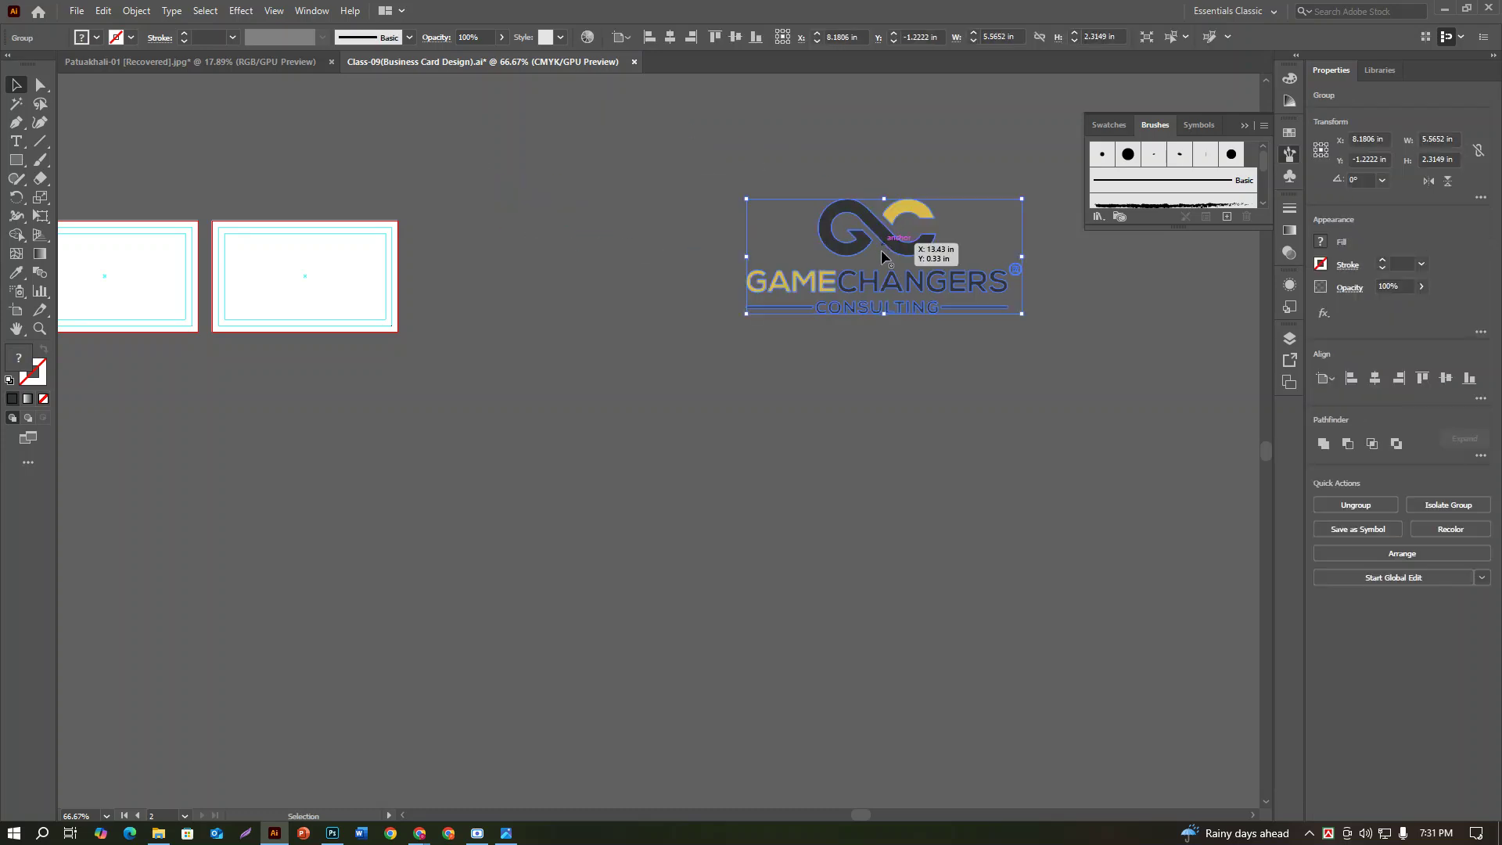
left_click_drag(476, 356, 913, 678)
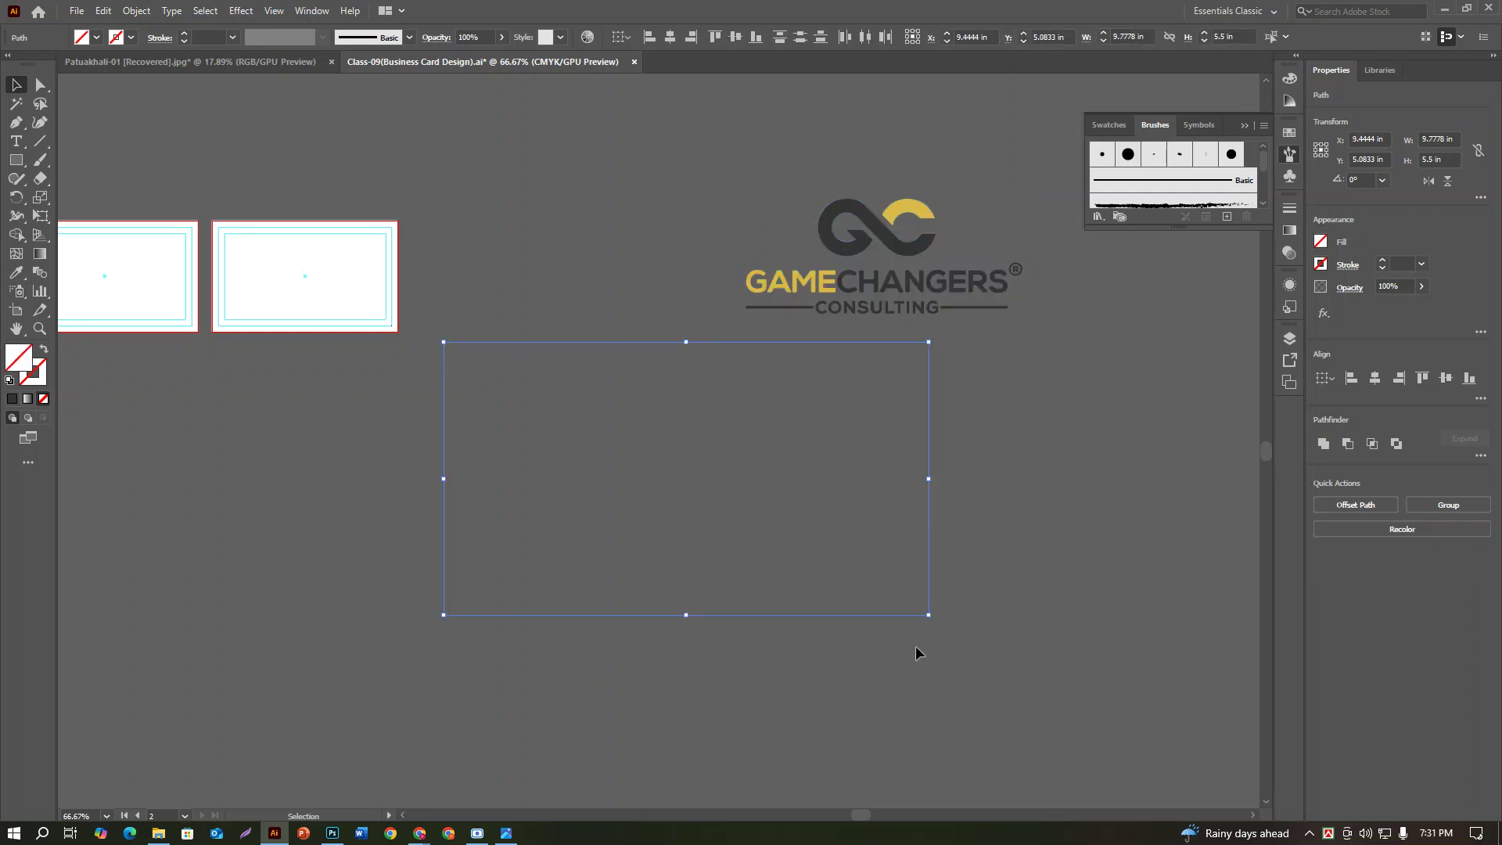
key("Delete")
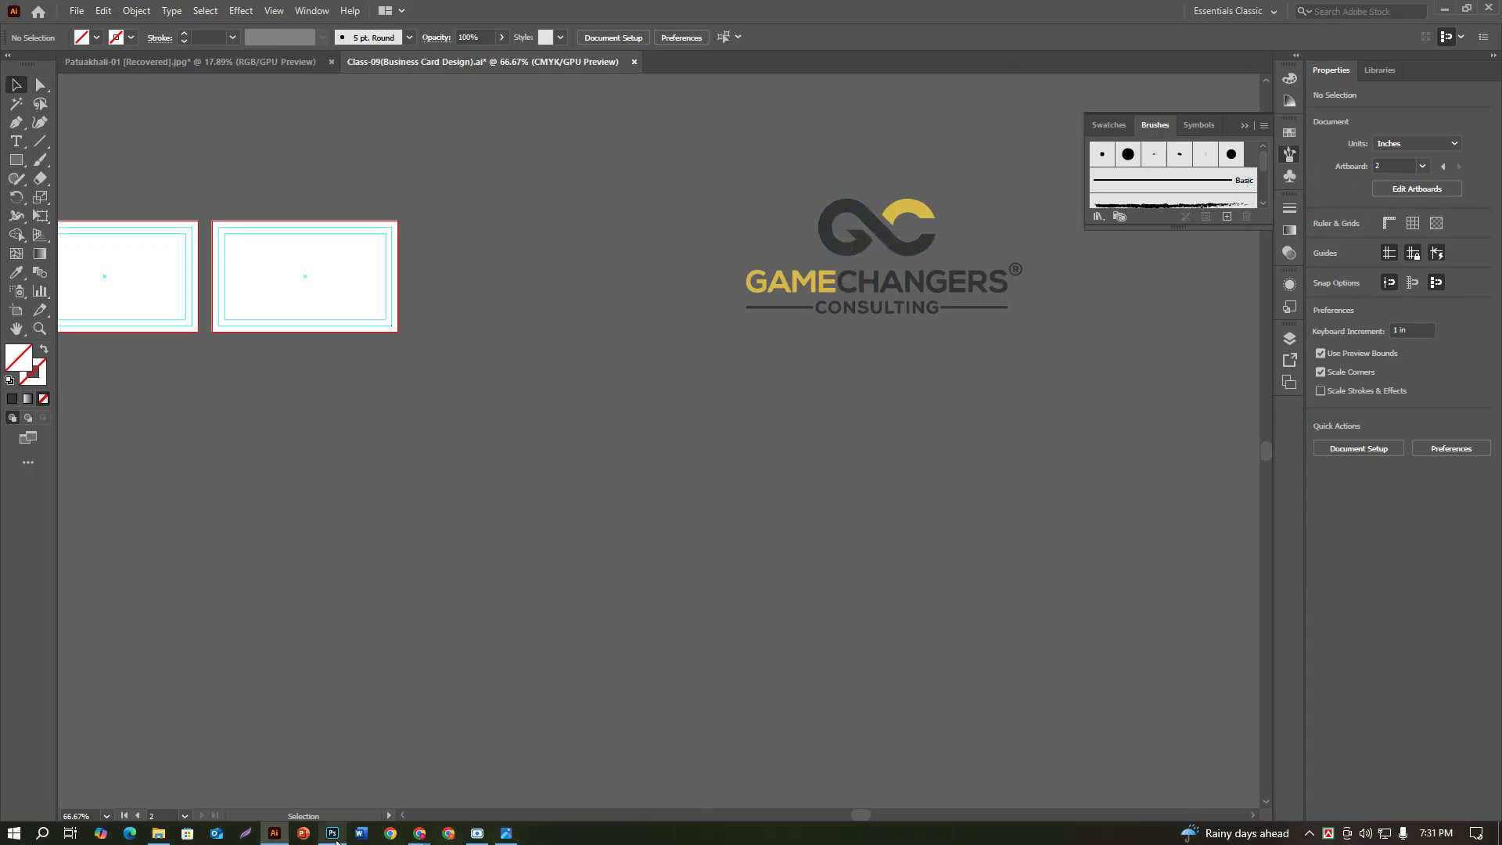
left_click(285, 837)
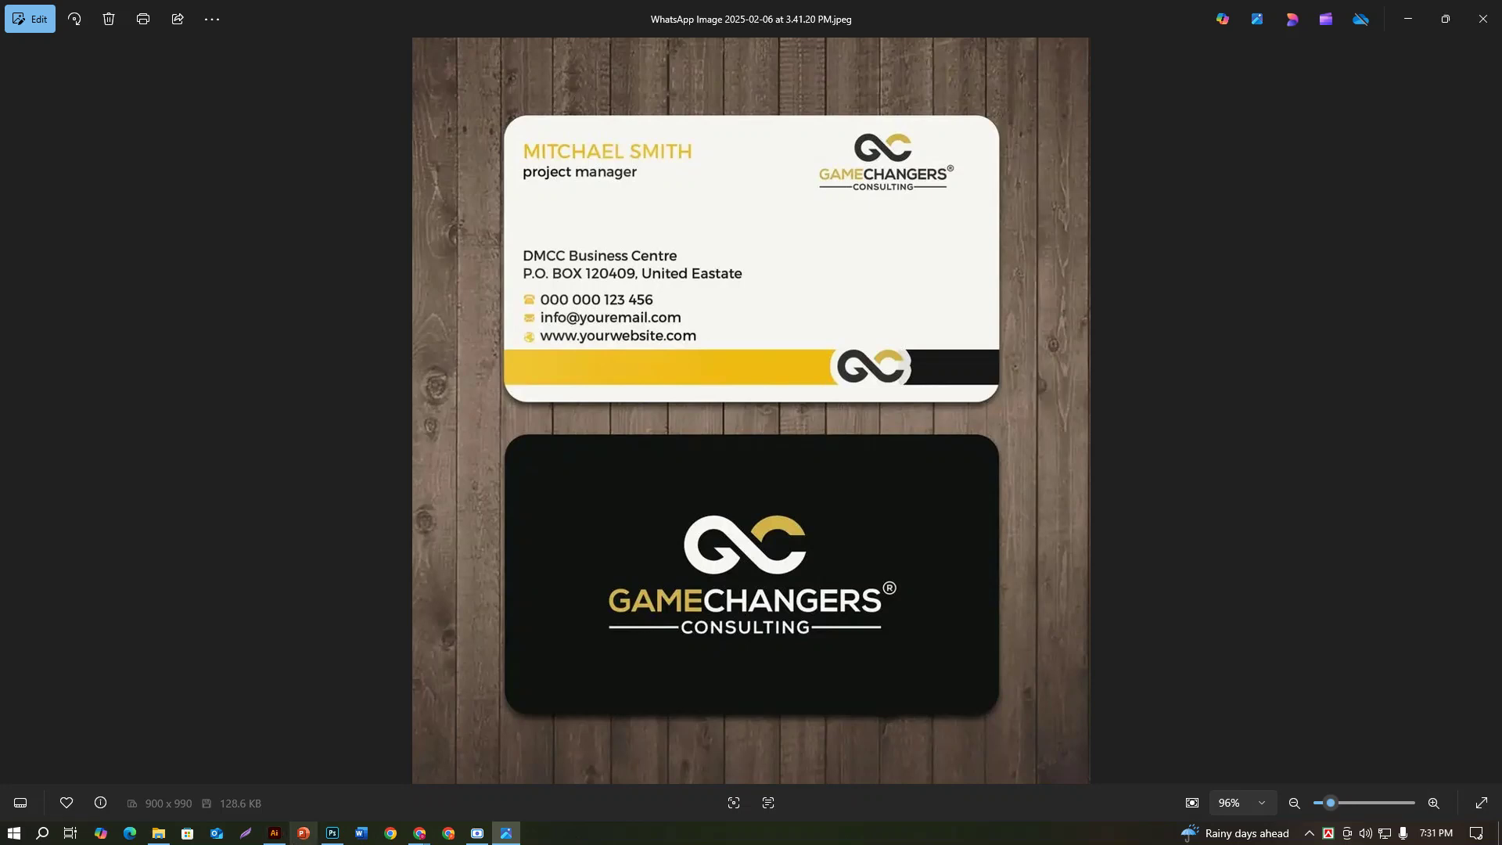
left_click(274, 833)
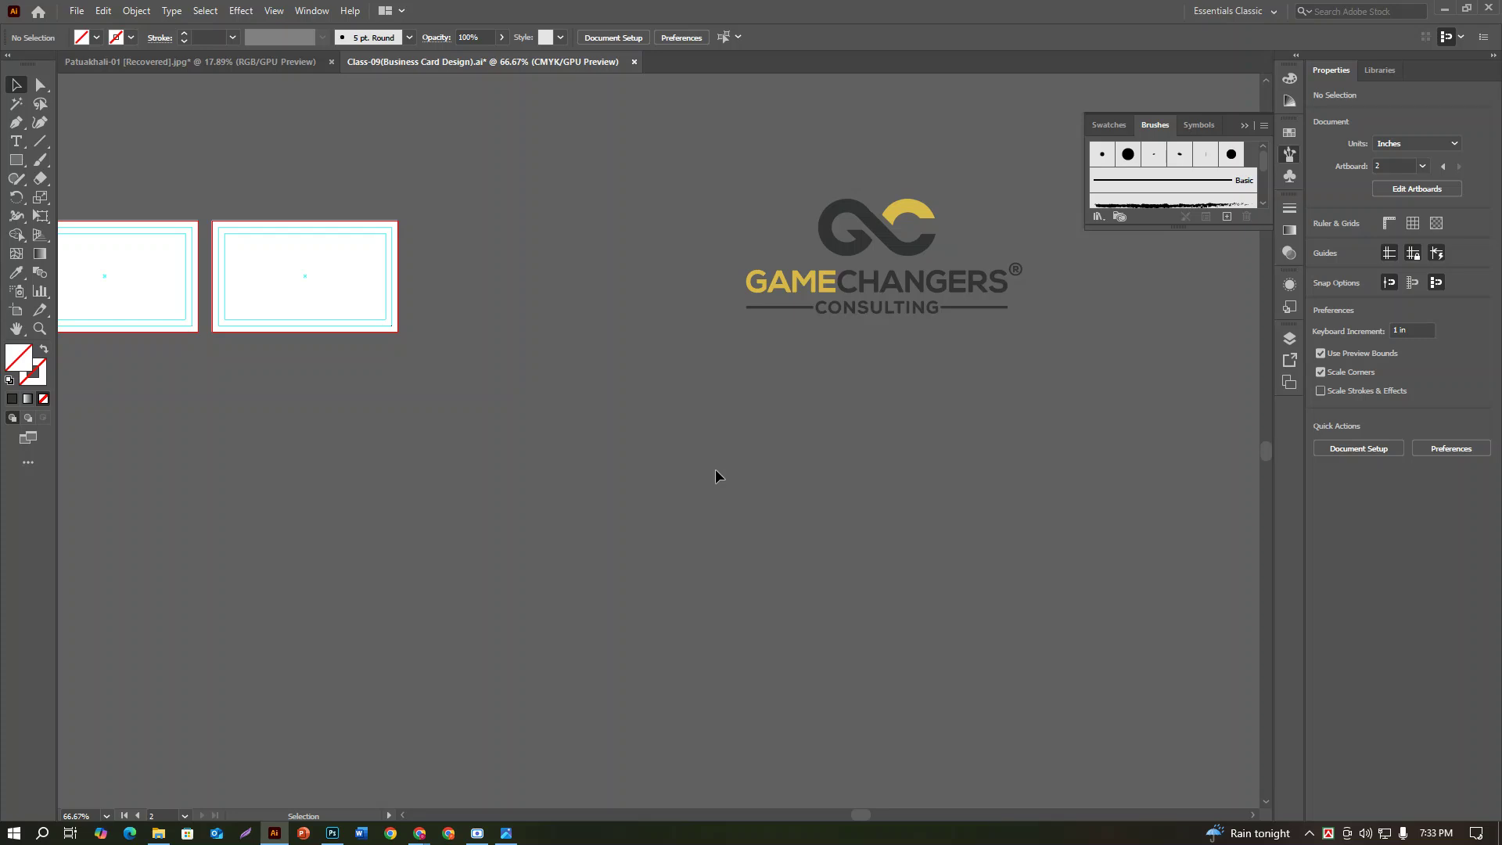
Step: Select the GameChangers logo, scale it down and align it flush with the right card's edge
left_click(880, 243)
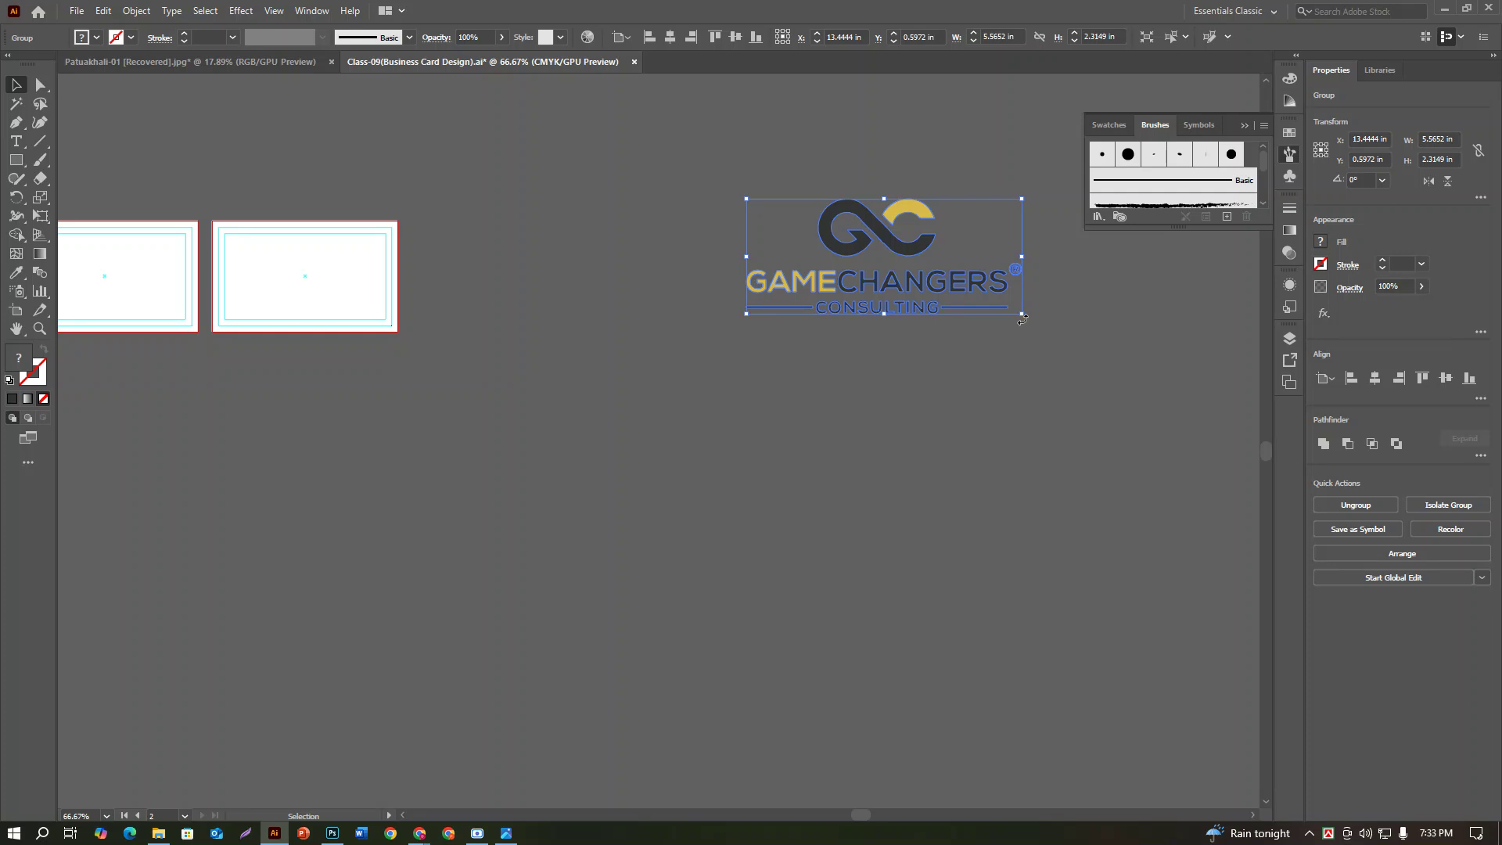
left_click_drag(1022, 314, 977, 295)
left_click(506, 833)
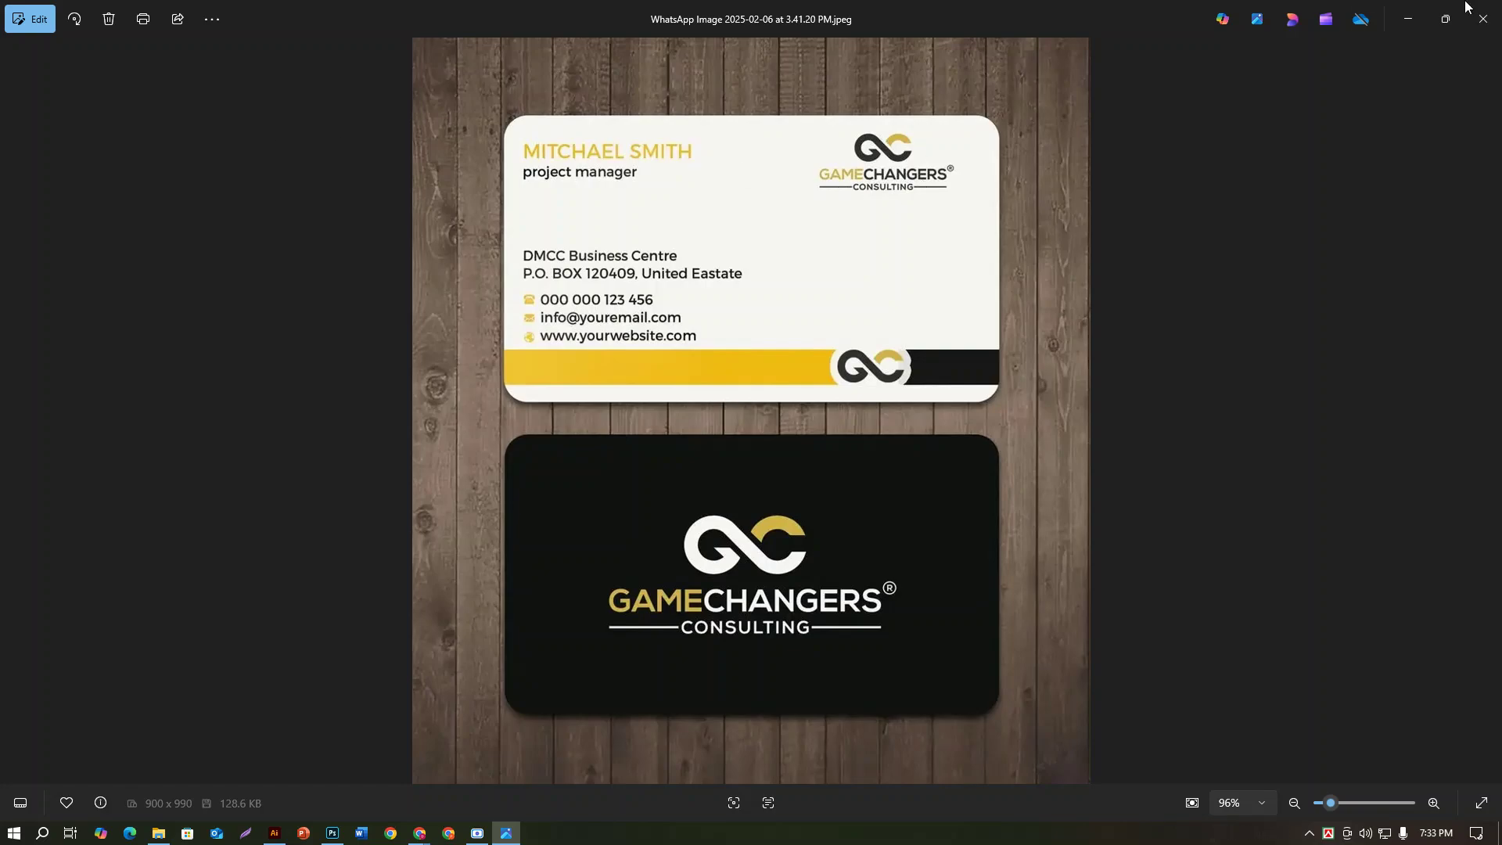
left_click(1400, 18)
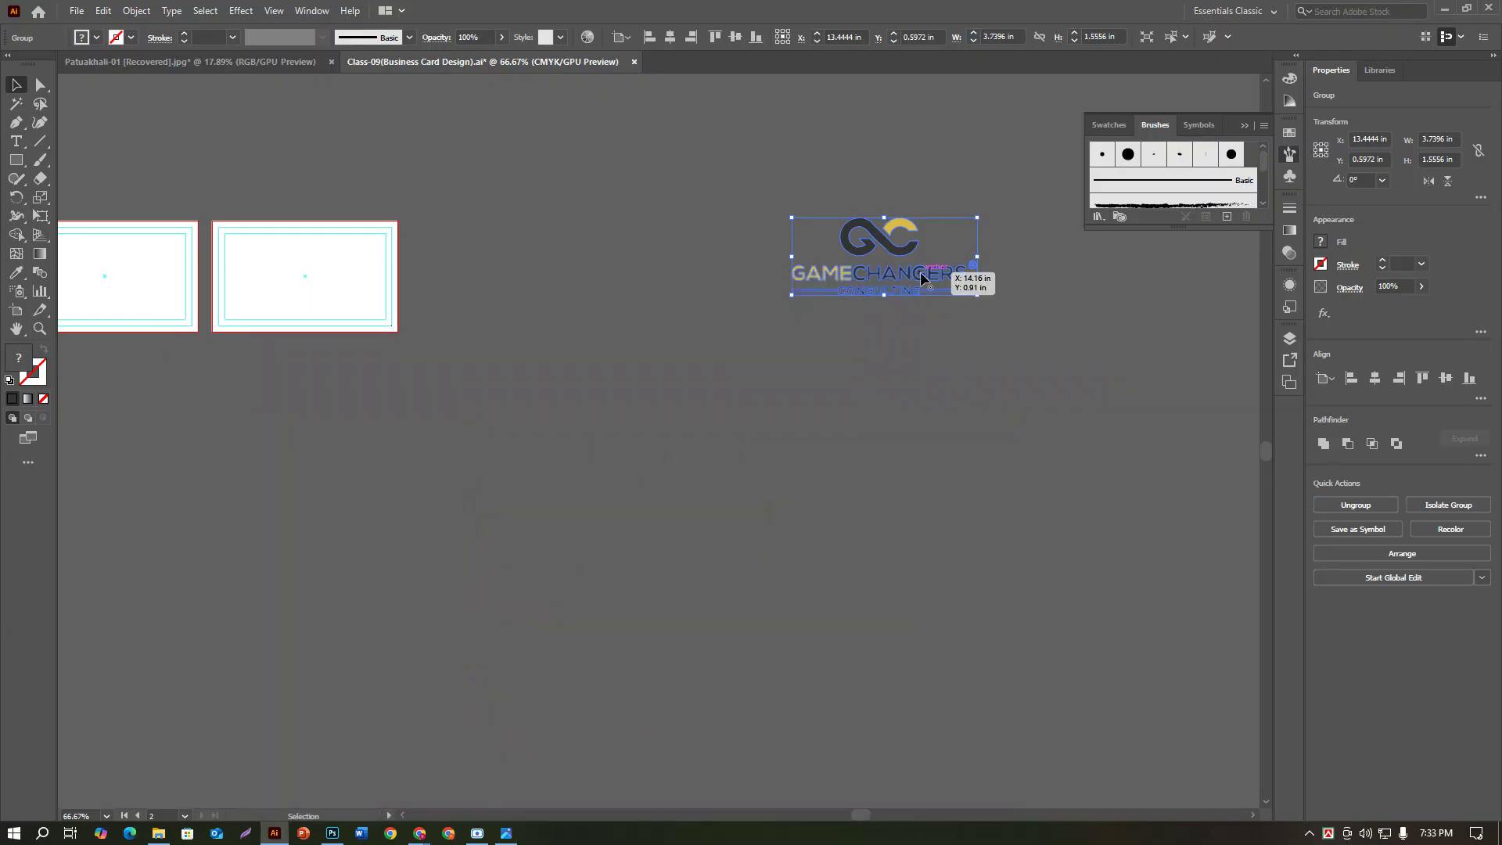
left_click(1397, 383)
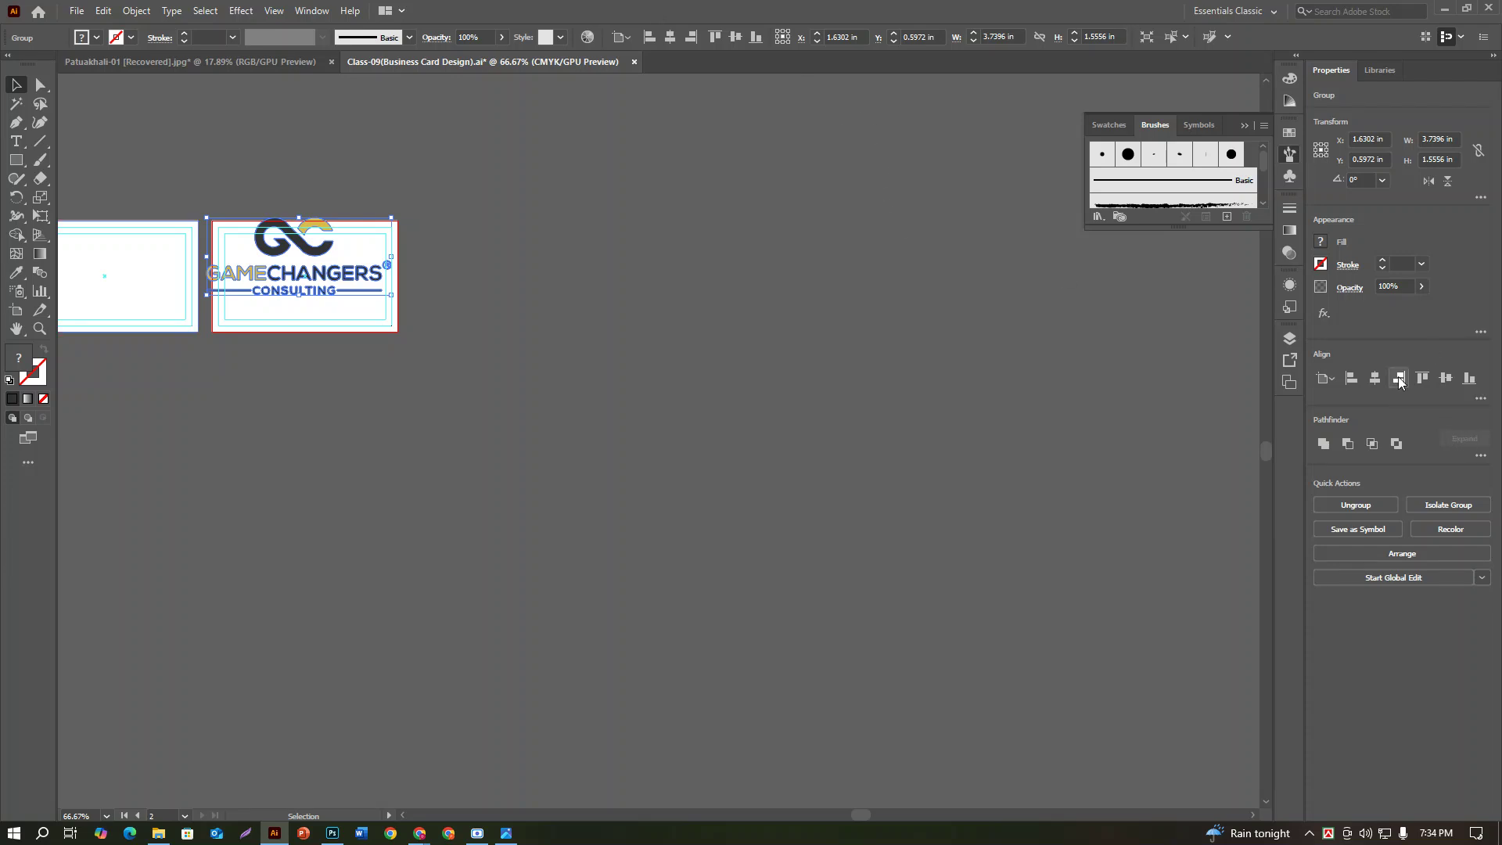
Step: Link width and height and set the logo's width to 1.25 in, giving 0.52 in height
key("a")
key("ctrl+plus")
key("ctrl+plus")
key("ctrl+plus")
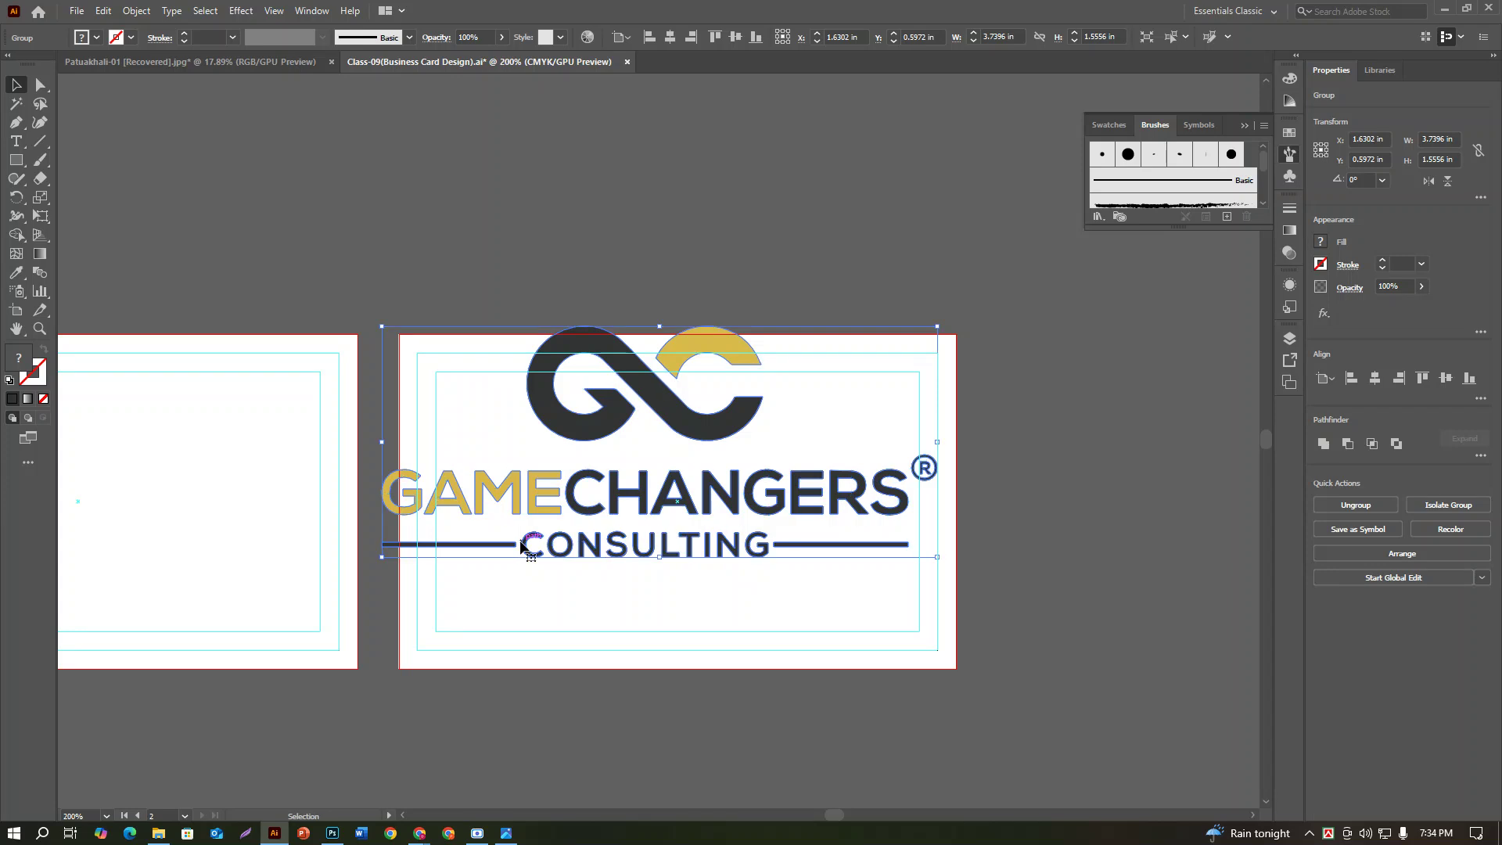
key("ctrl+minus")
key("ctrl+minus")
key("v")
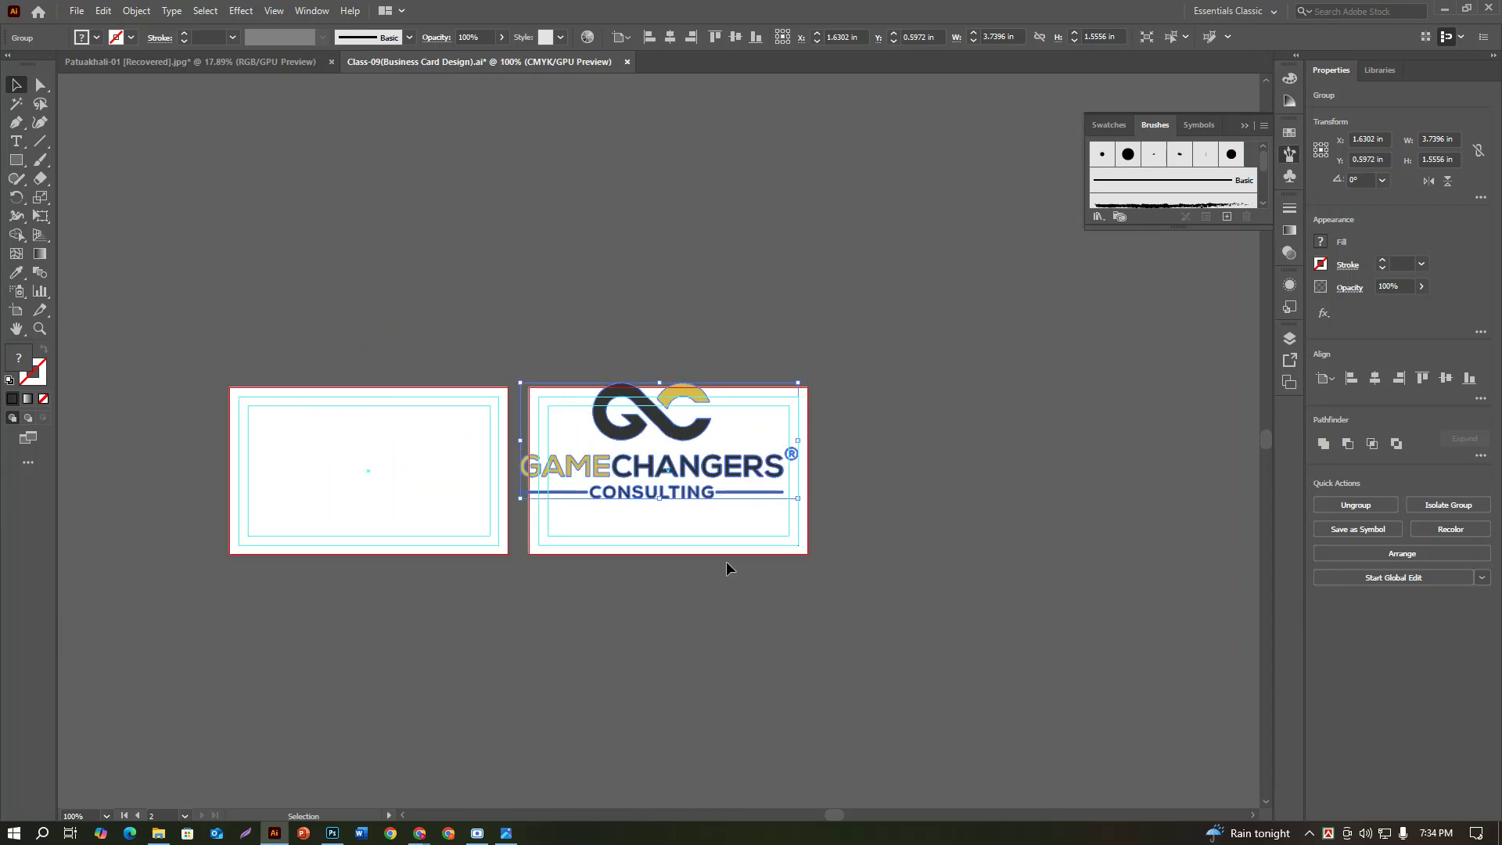
left_click(1476, 151)
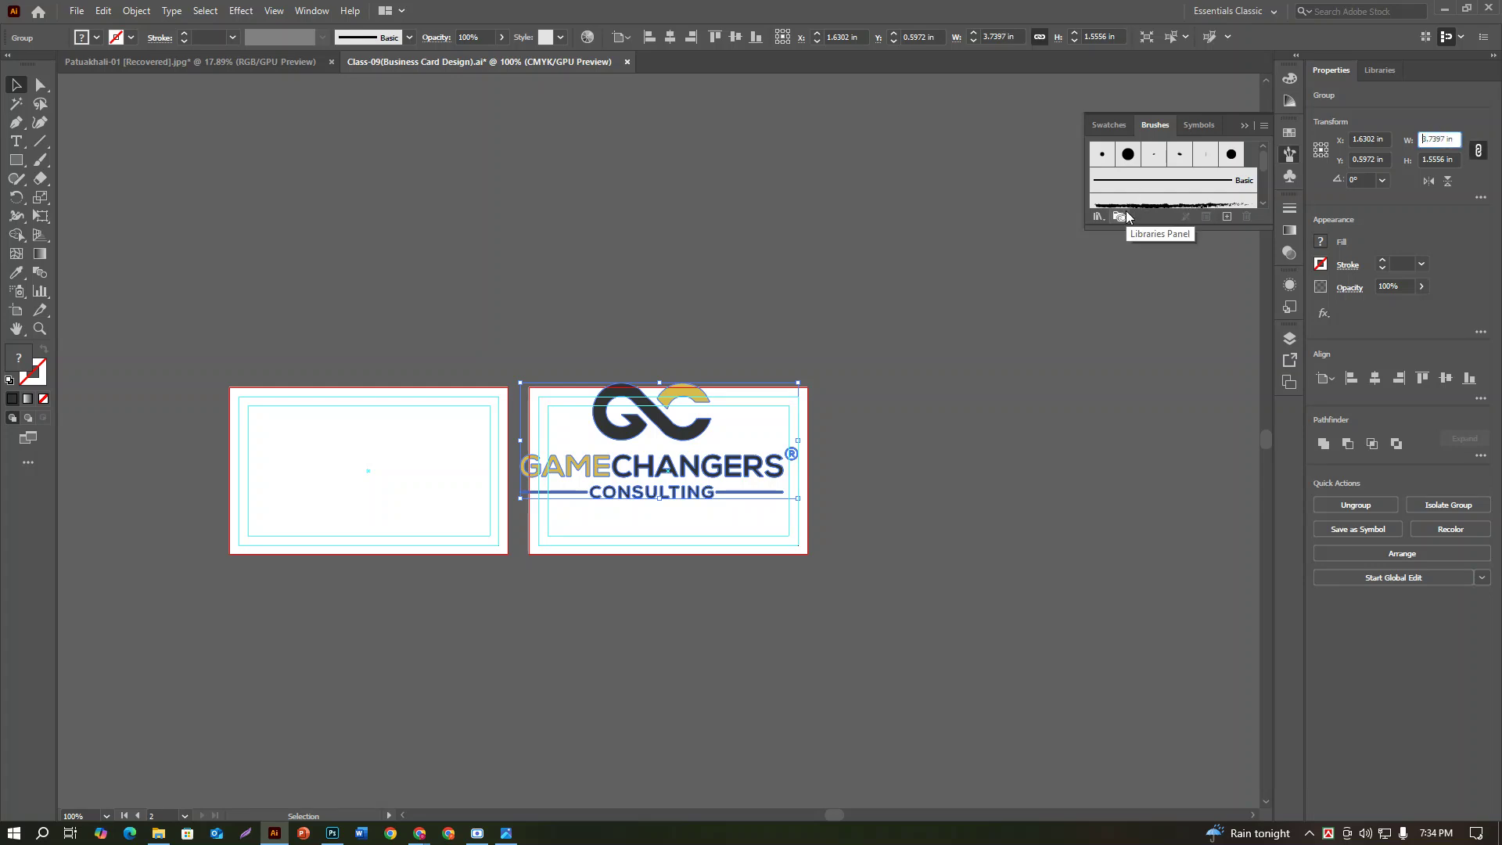
double_click(1434, 139)
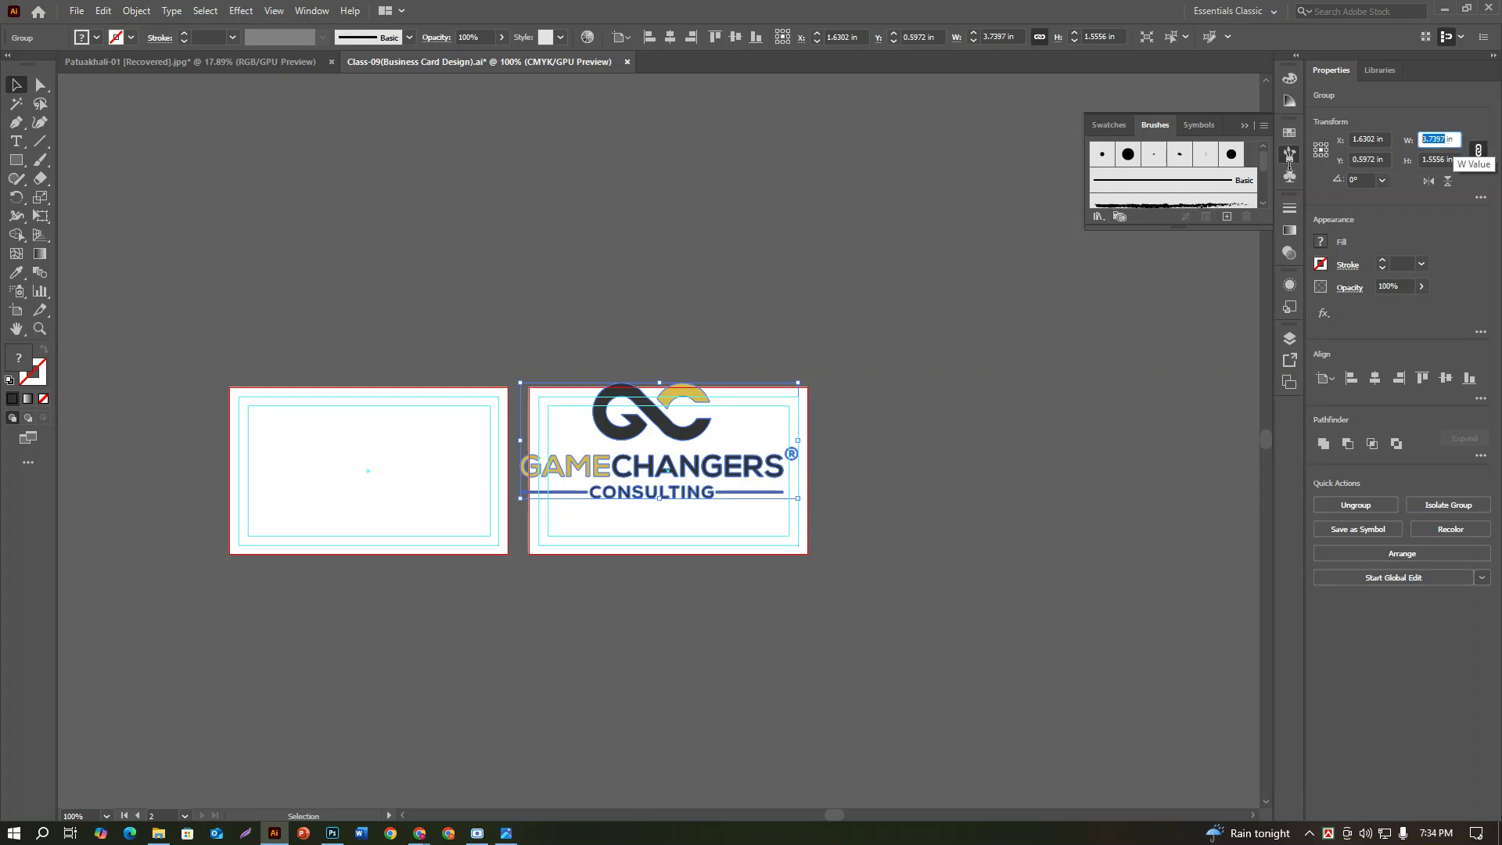
type("1.")
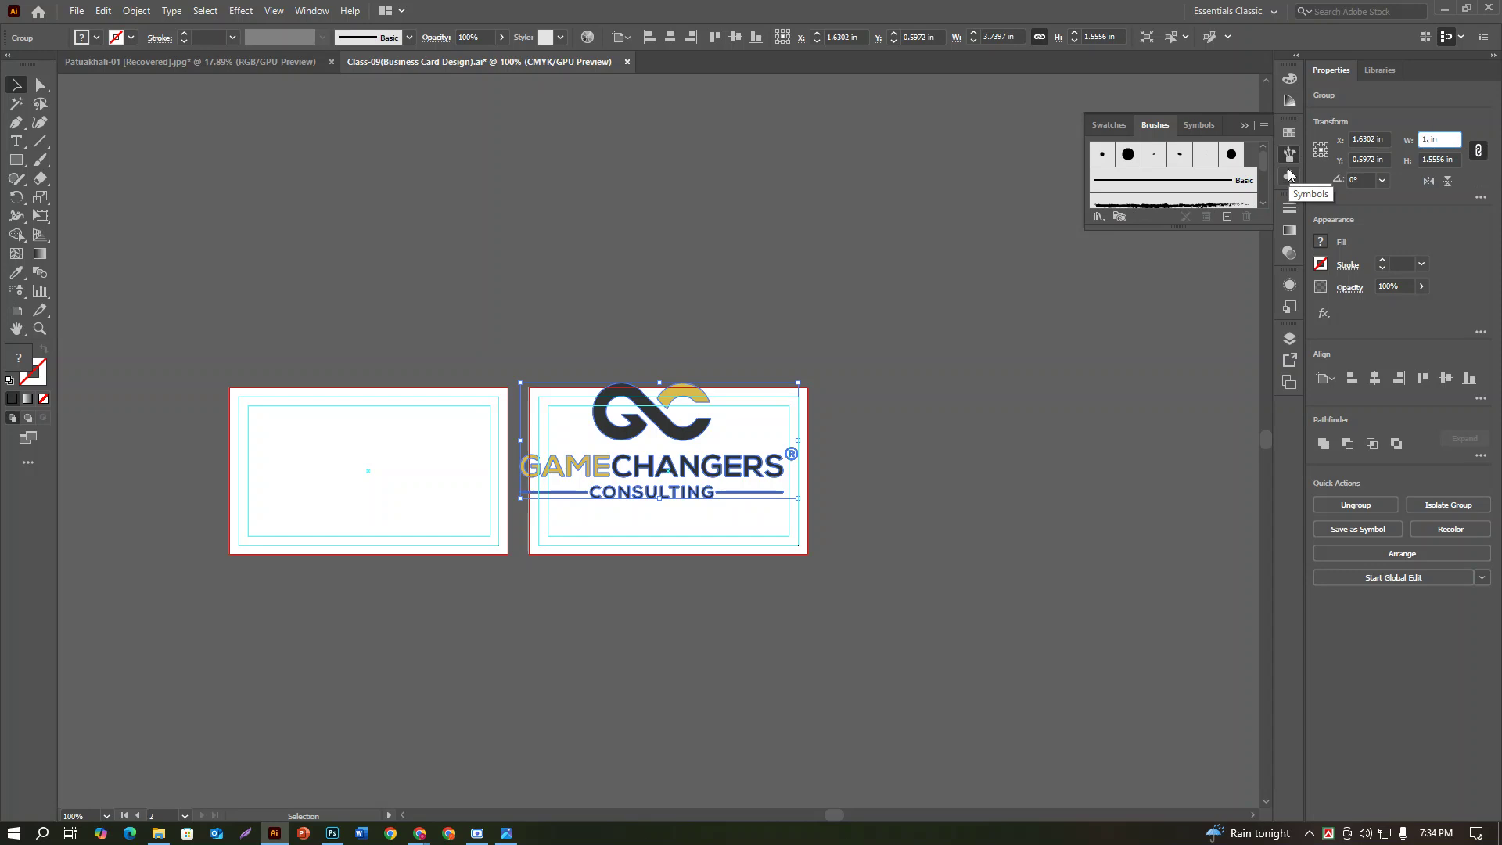
type("25")
key("Return")
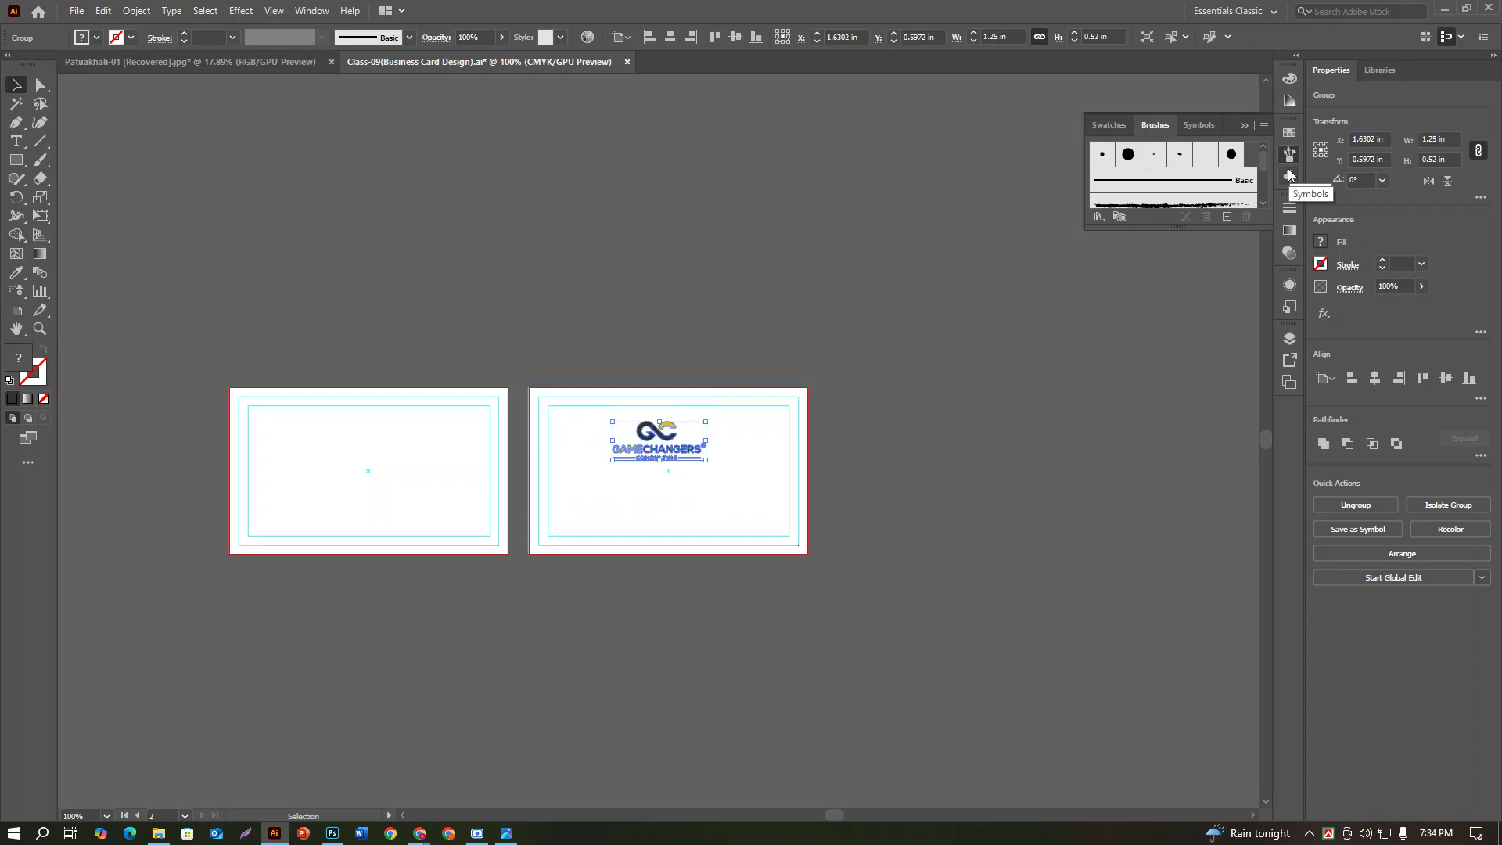
Step: Drag the logo over to the left card and frame the whole card in view
left_click_drag(662, 452, 454, 428)
key("ctrl+0")
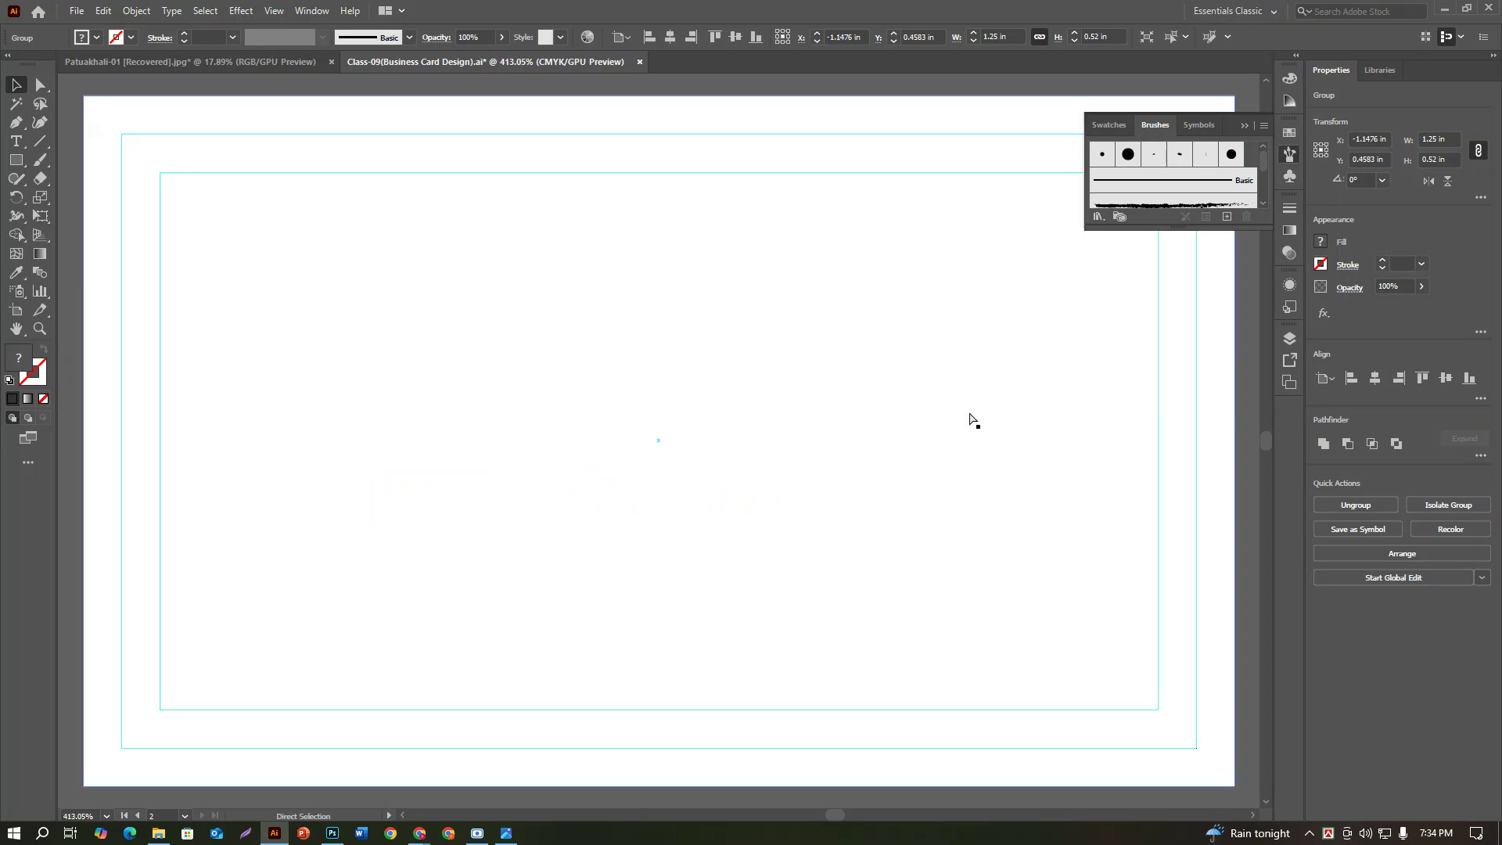
left_click_drag(369, 532, 942, 537)
key("ctrl+minus")
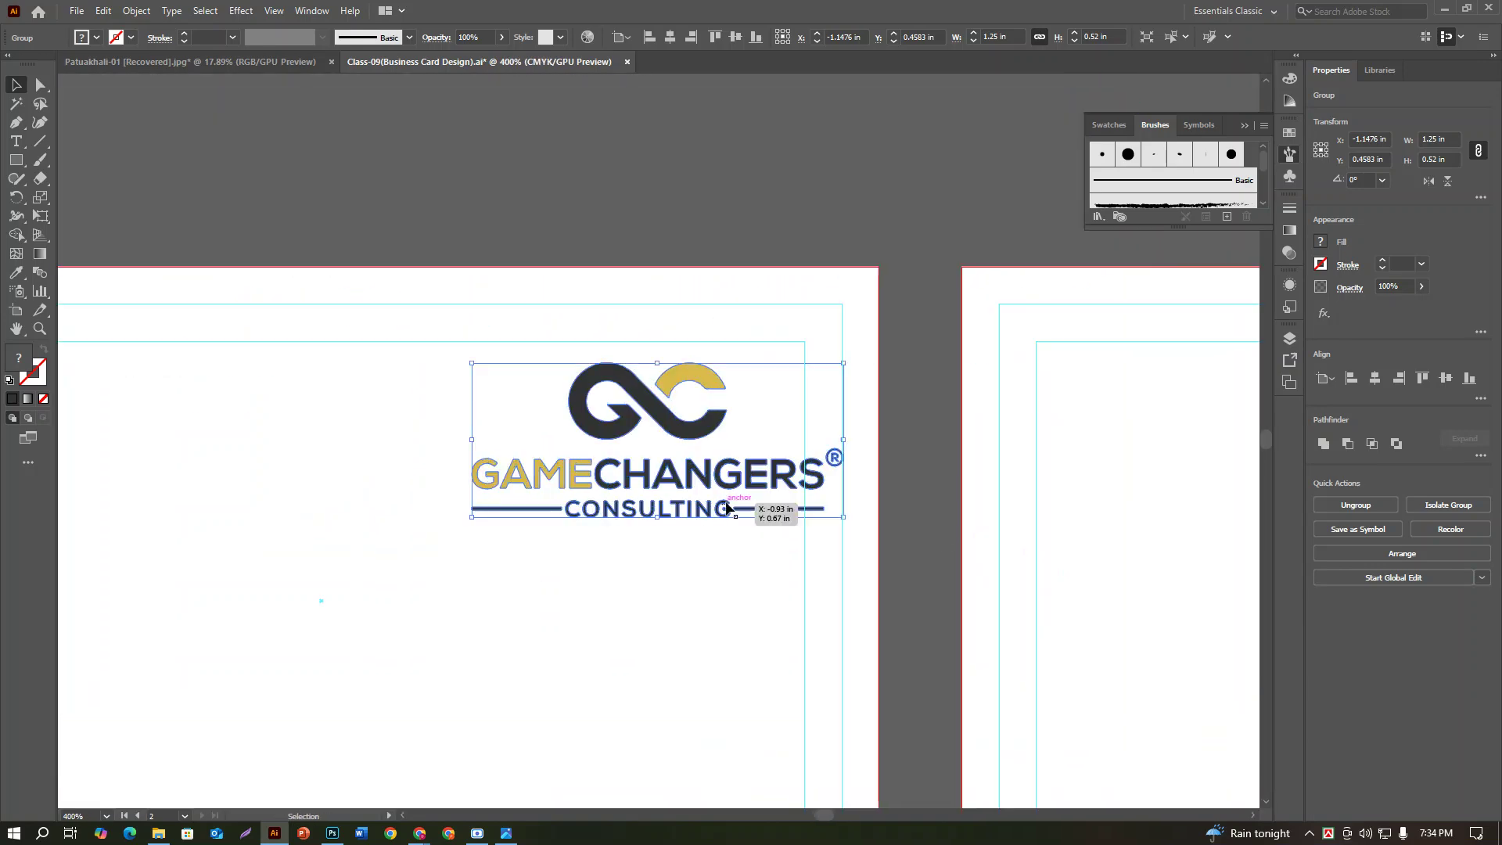
key("ctrl+minus")
left_click_drag(570, 654, 832, 553)
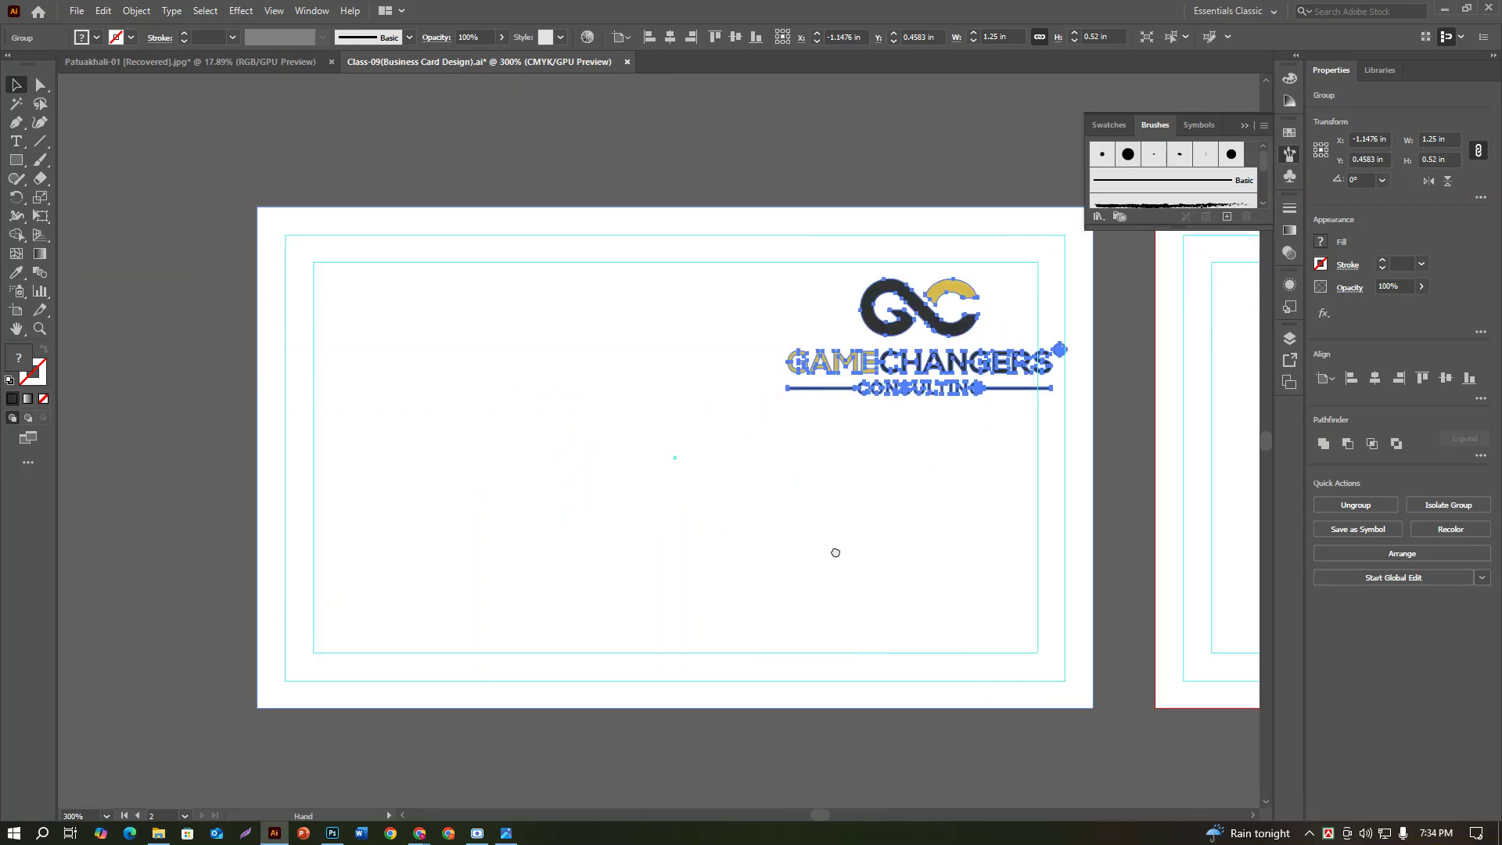
Step: Nudge the logo into the card's top-right corner against the margin guides, then deselect it
left_click_drag(941, 334, 906, 327)
key("shift+Up")
key("shift+Up")
key("shift+Up")
key("shift+Up")
key("shift+Up")
key("shift+Up")
key("shift+Up")
key("shift+Up")
key("shift+Up")
key("shift+Up")
key("shift+Up")
key("shift+Up")
key("shift+Up")
key("shift+Up")
key("shift+Up")
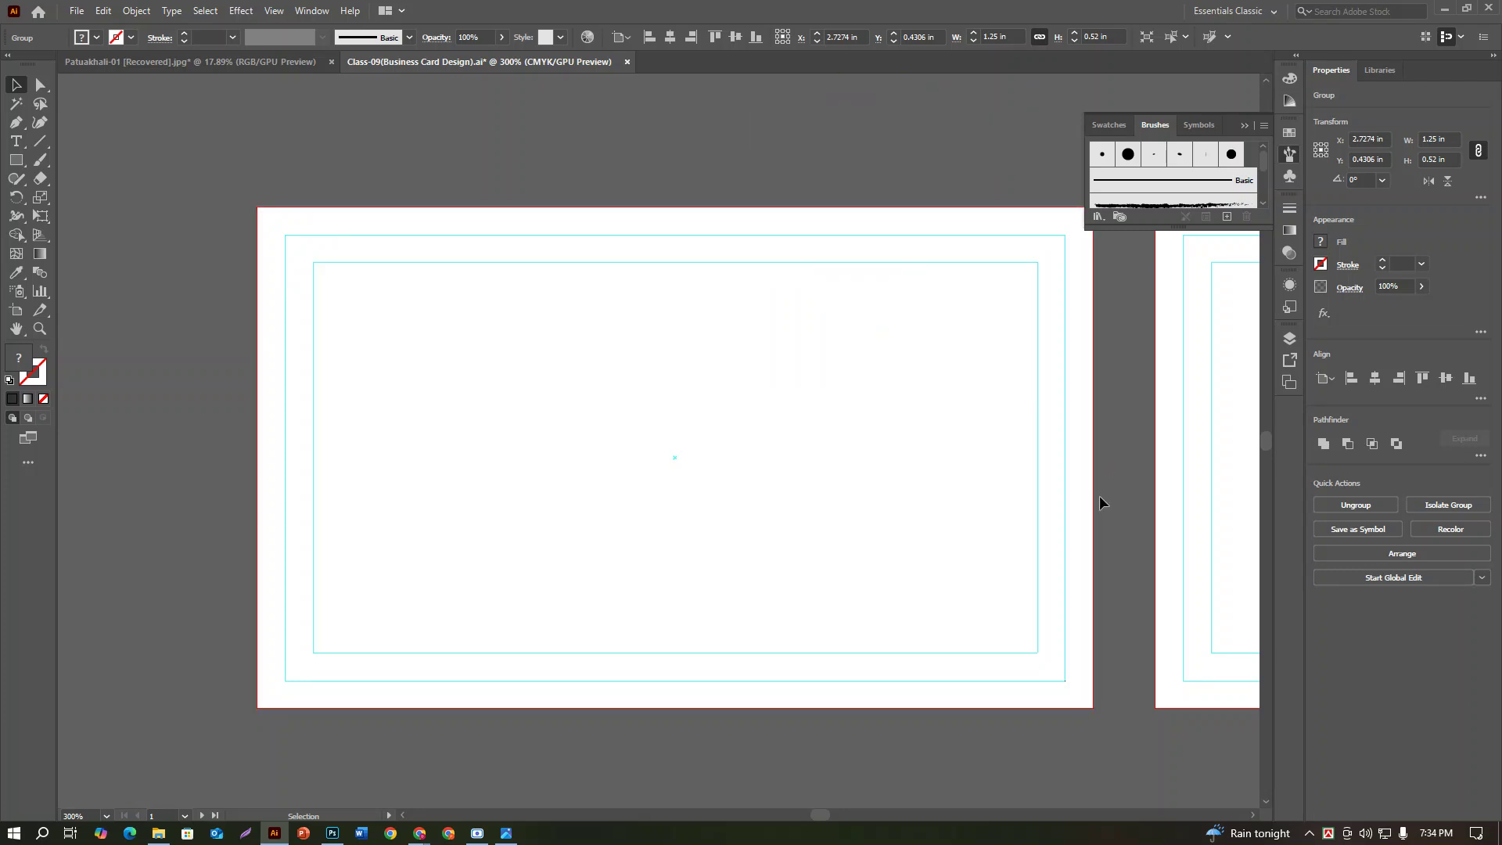
key("Down")
key("Down")
key("Down")
key("Up")
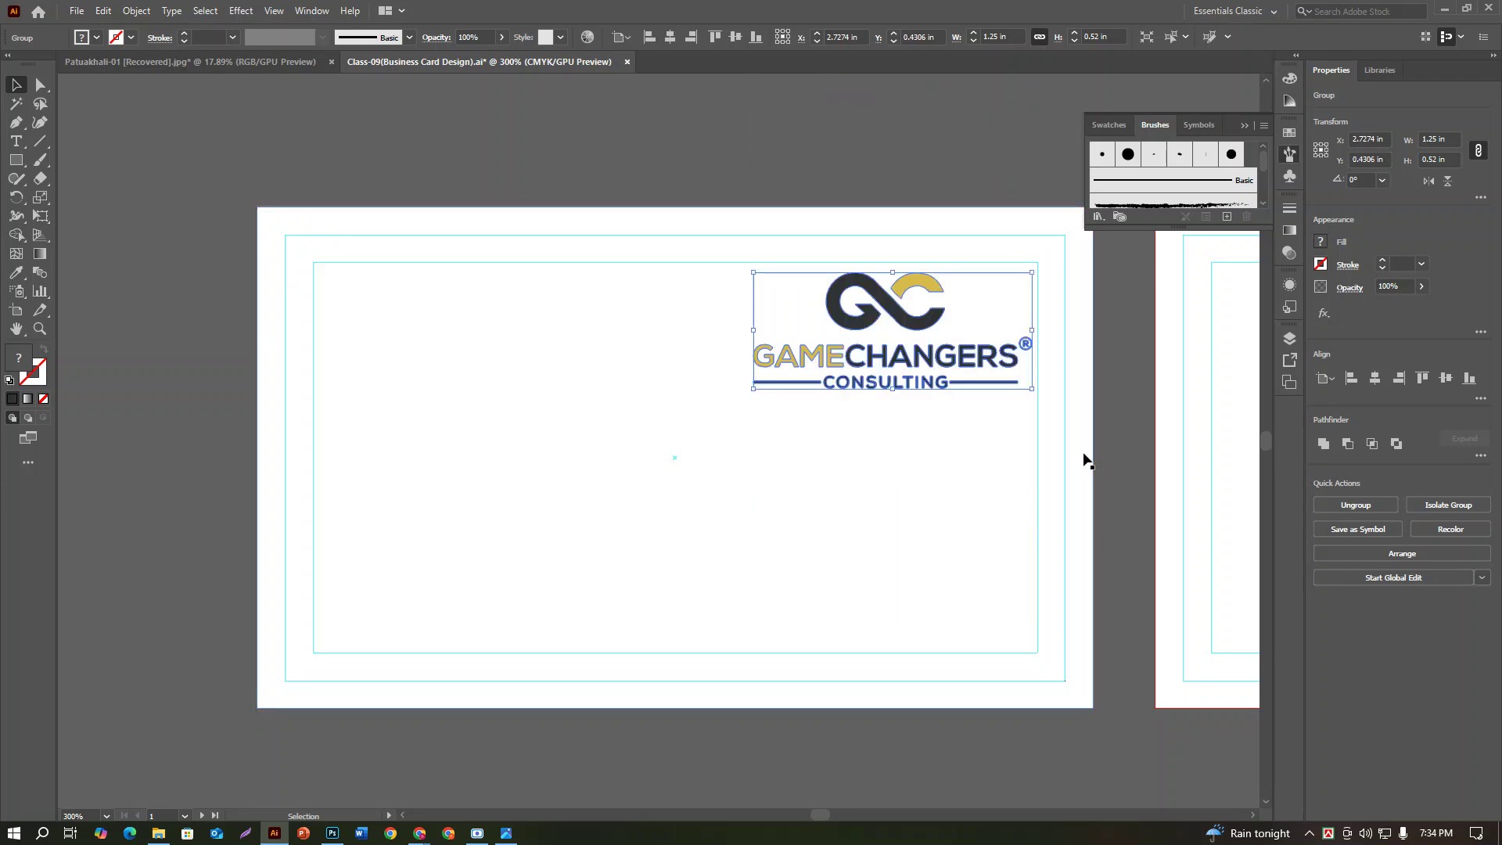
left_click_drag(904, 312, 905, 308)
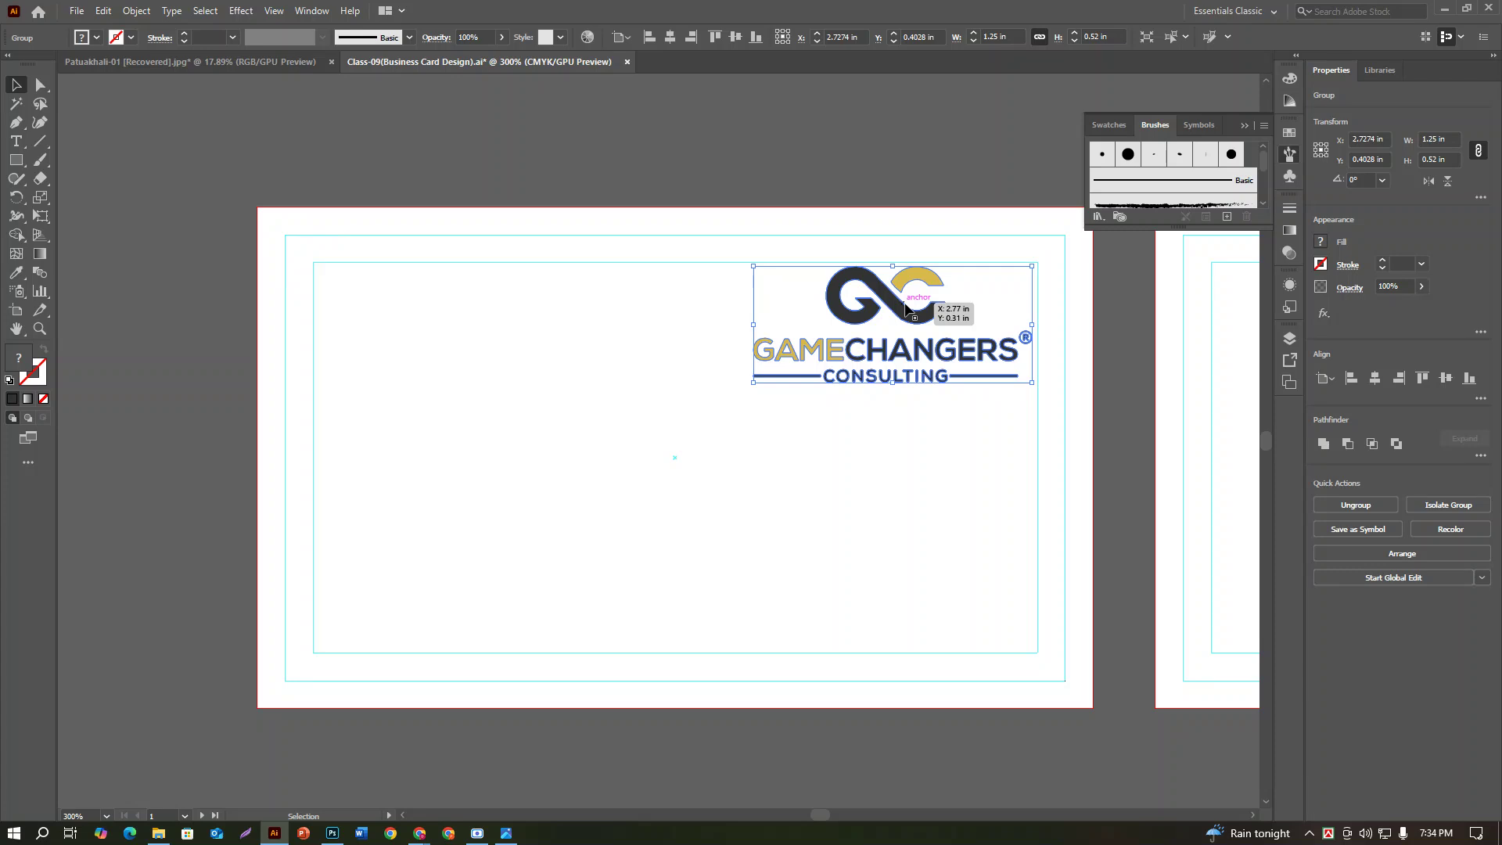
key("Right")
key("Right")
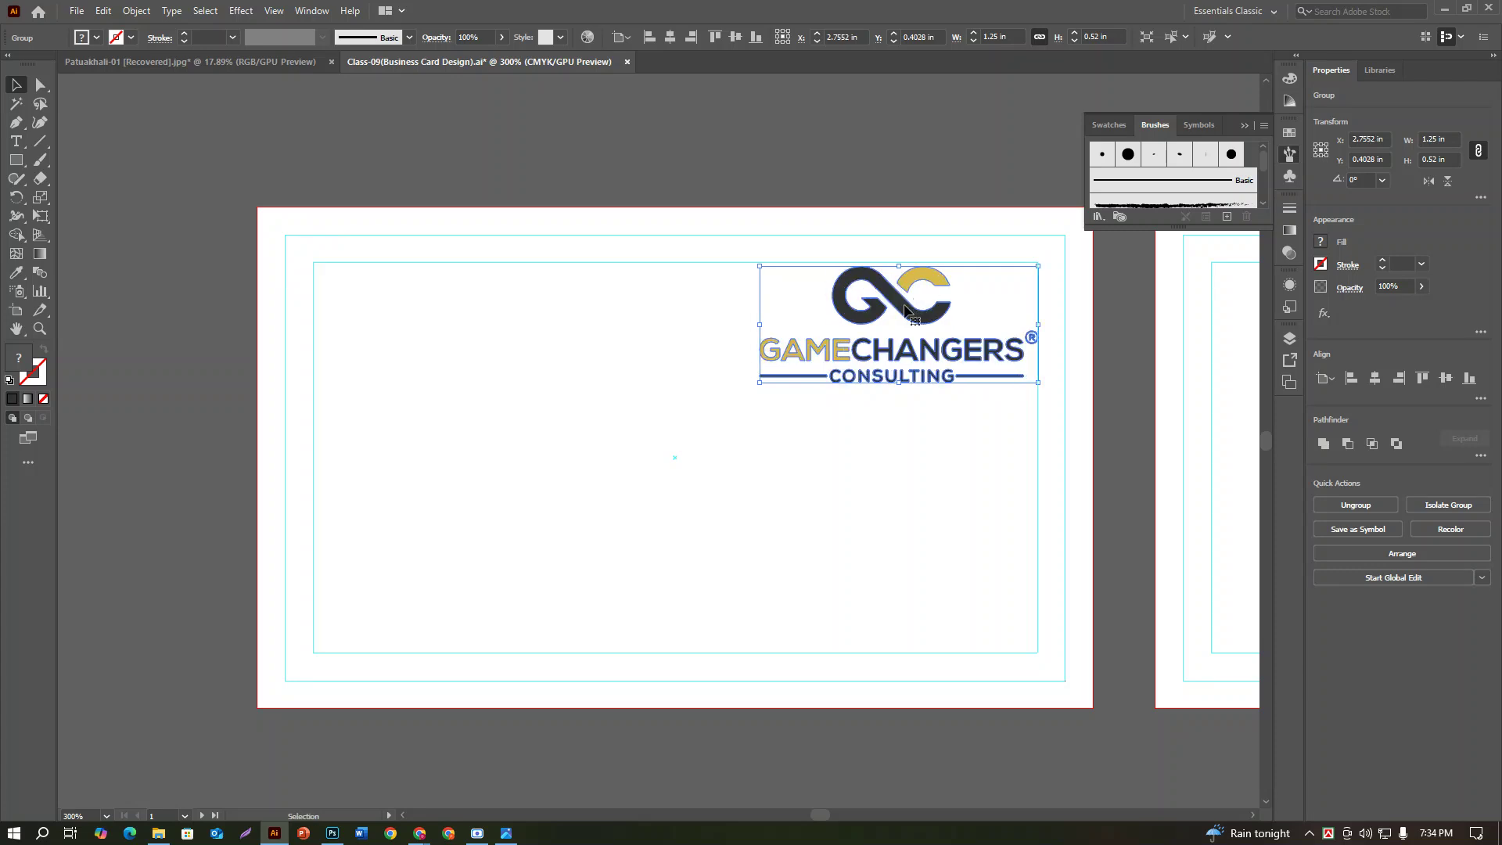
key("Left")
key("Up")
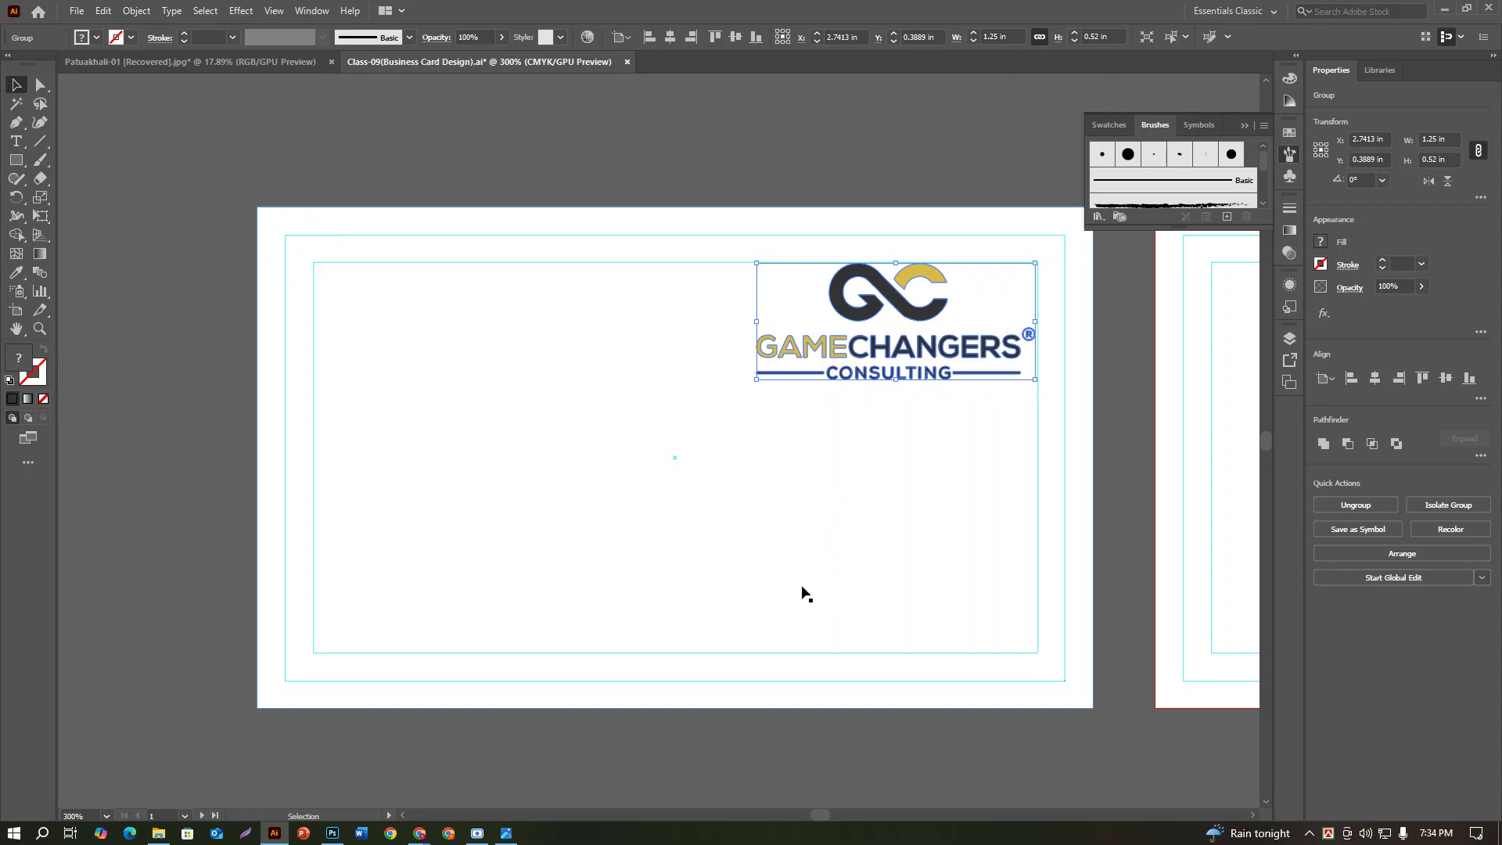
left_click(822, 90)
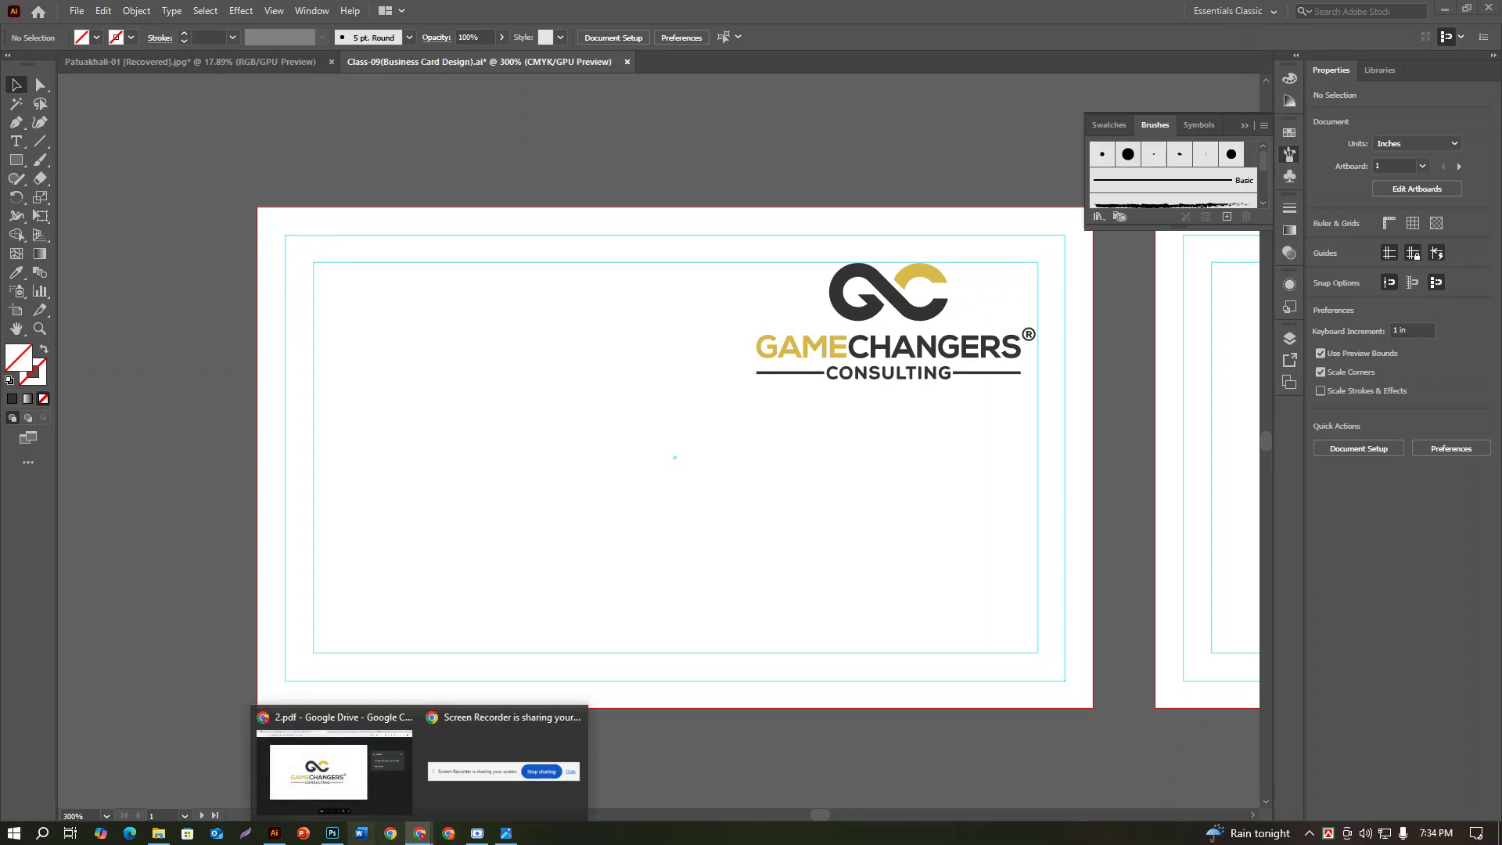
Step: Check the reference card photo, then scroll up above the card with the Type tool active
left_click(506, 834)
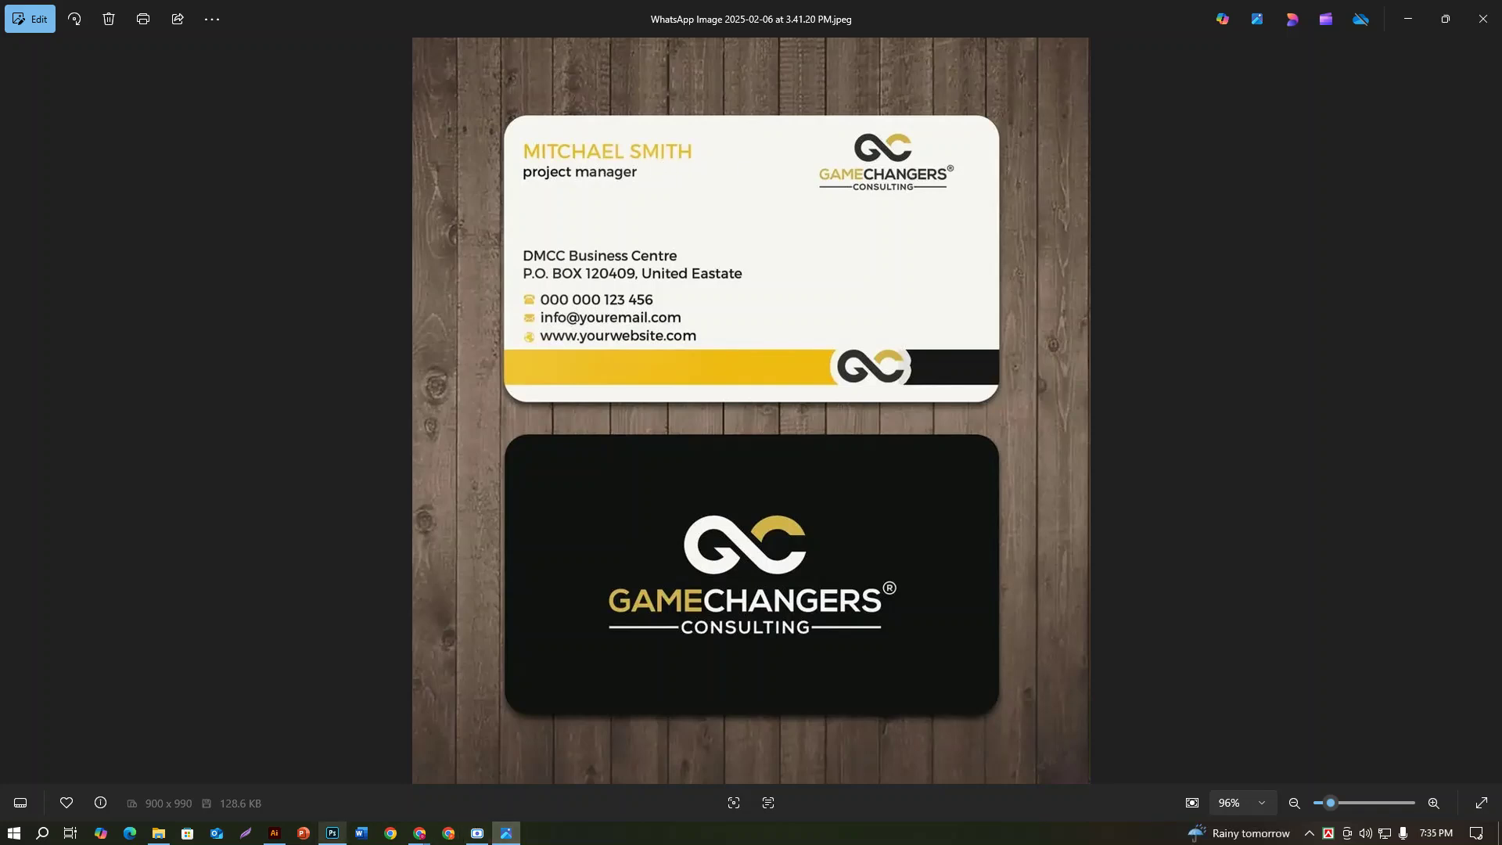
left_click(273, 833)
scroll(372, 758, "up", 5)
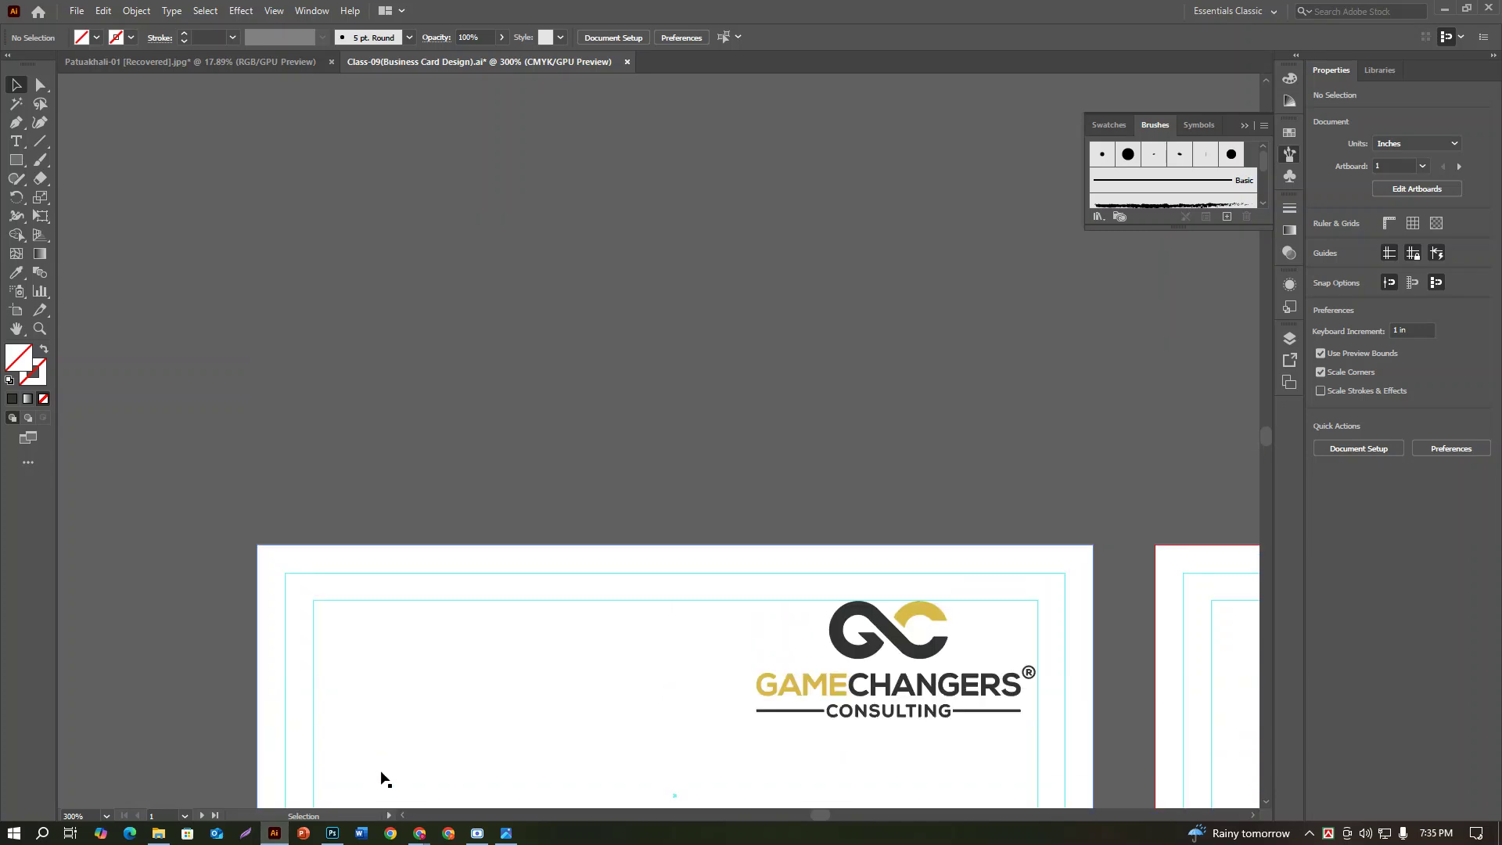
scroll(385, 779, "up", 3)
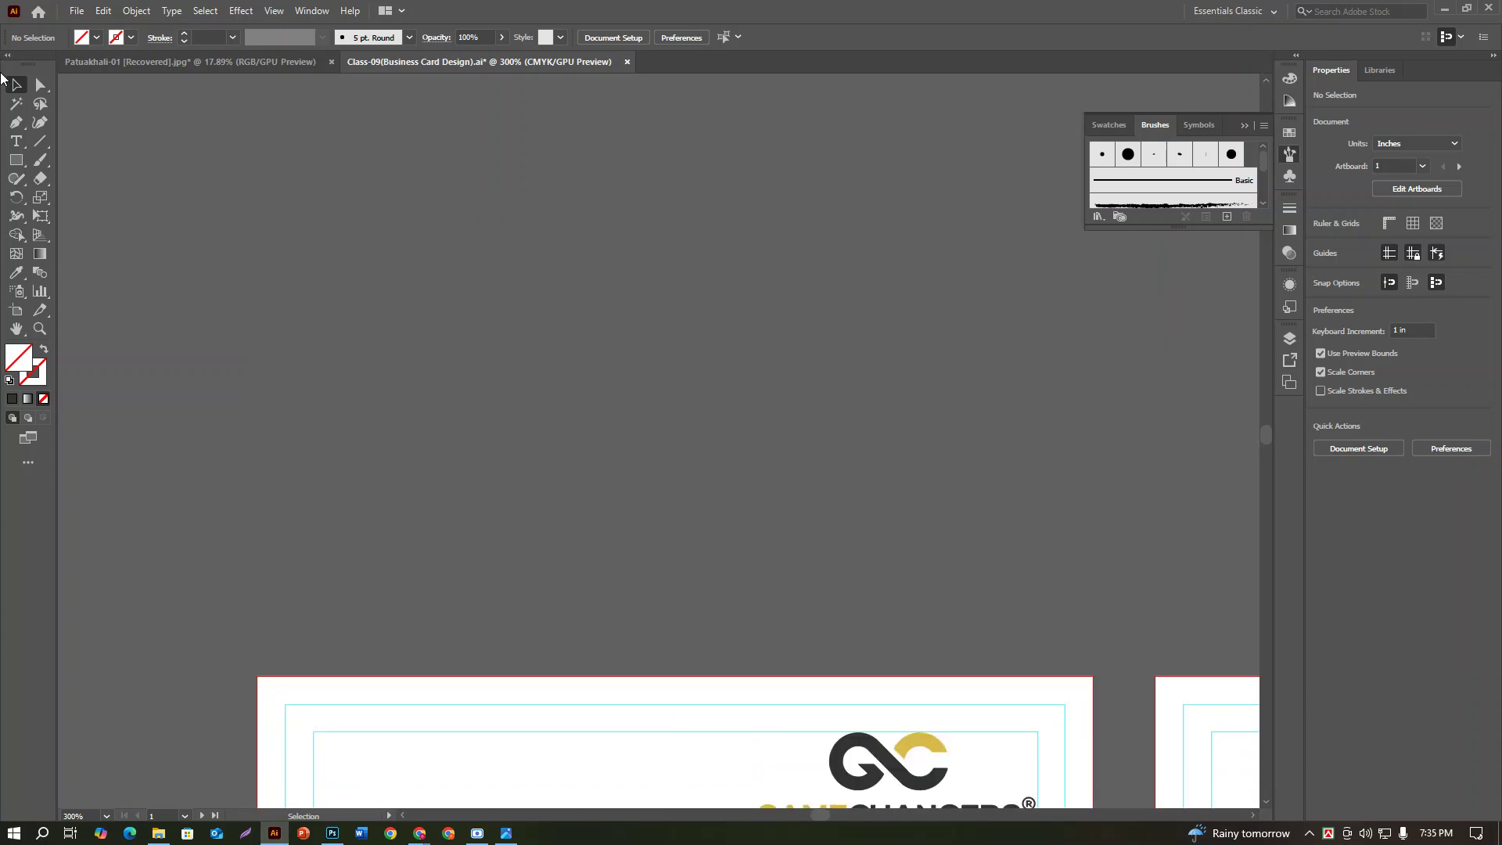
left_click(18, 141)
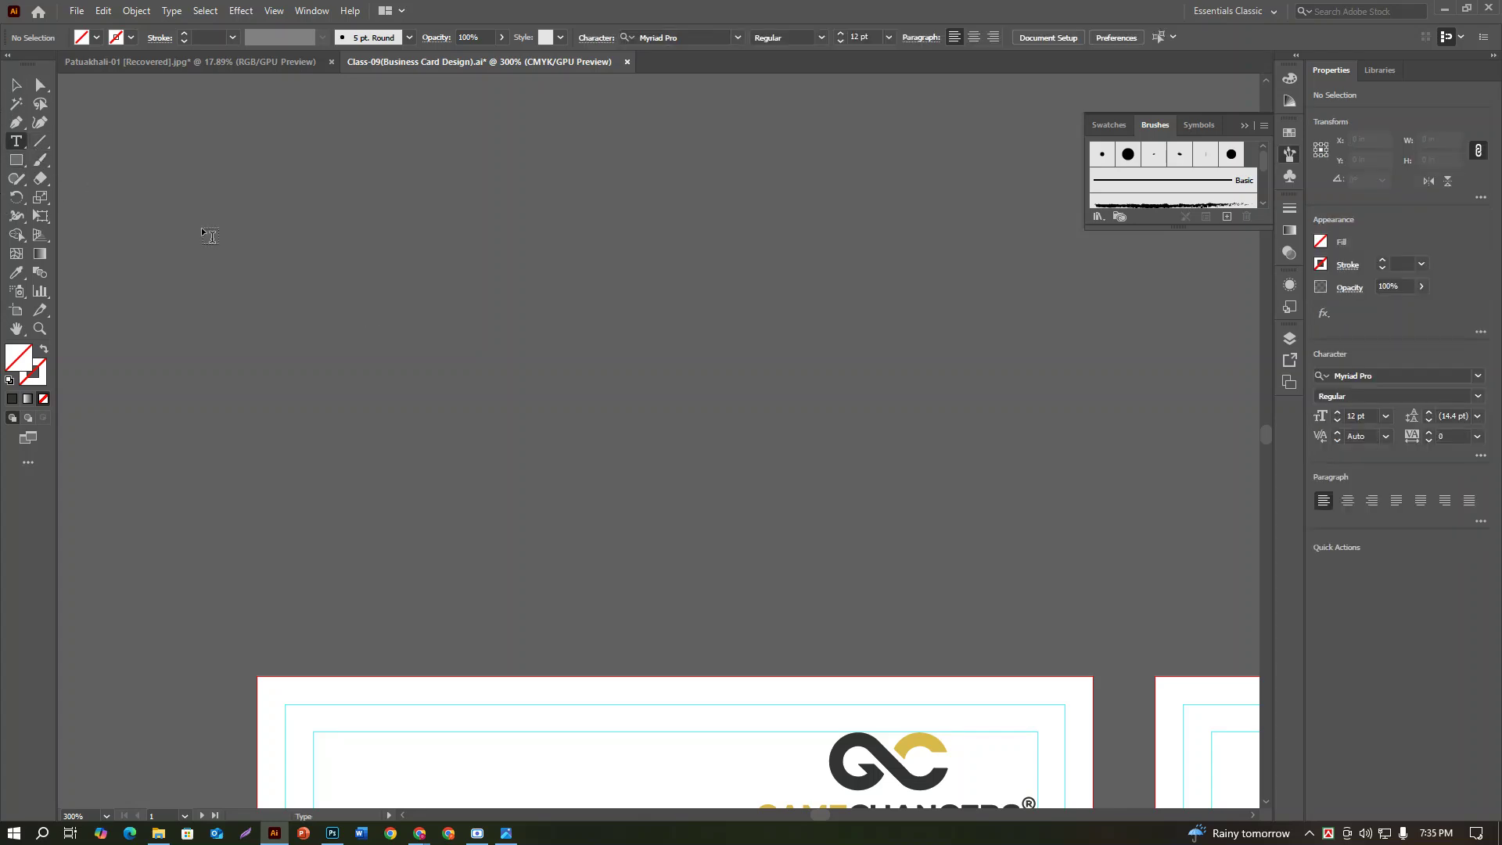
Step: Type the cardholder's name as a new line above the card and select it in the Character panel
left_click(485, 335)
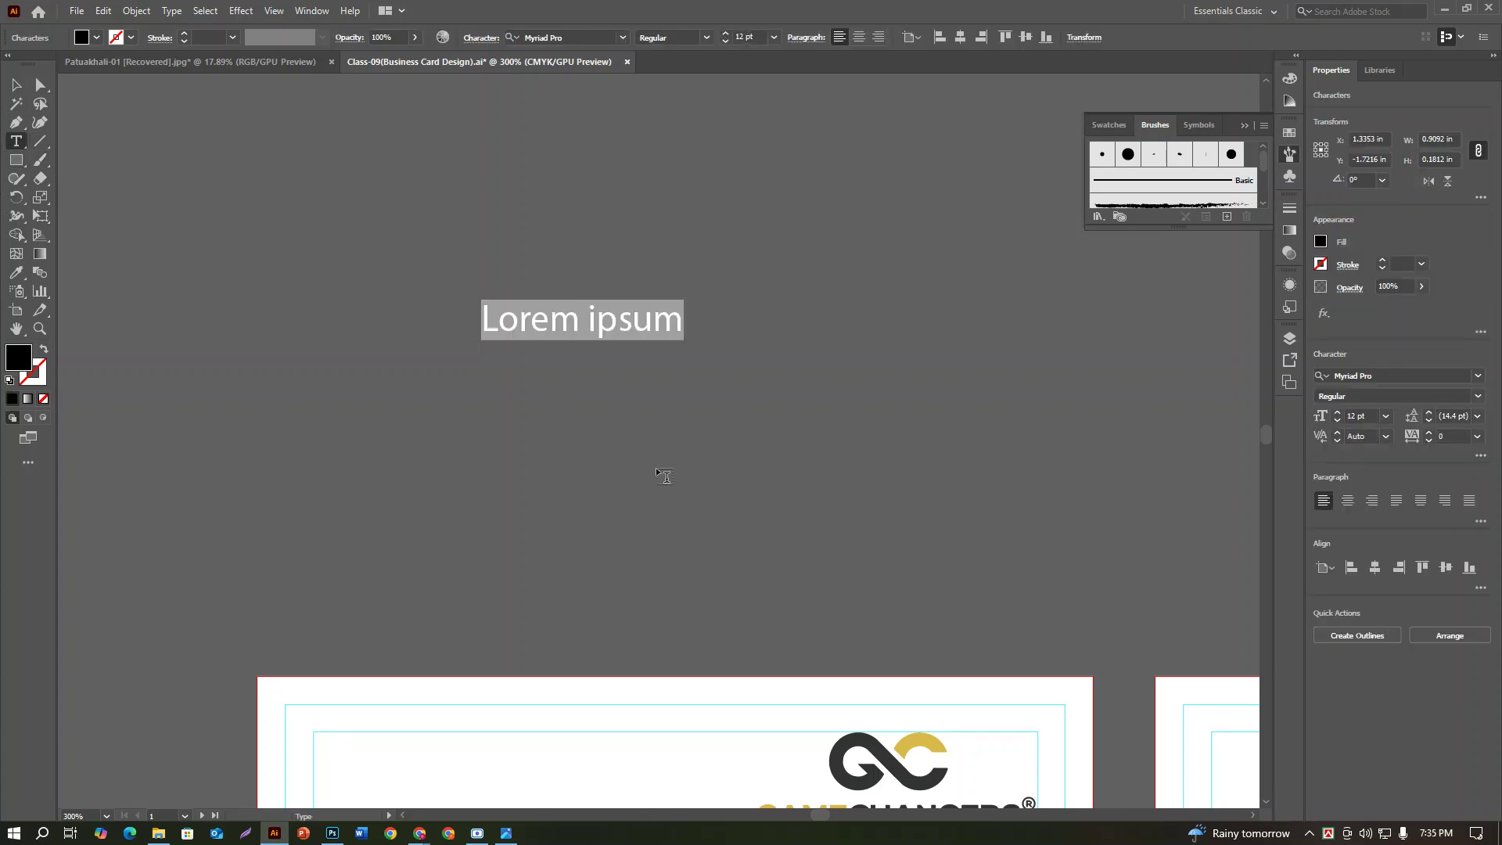
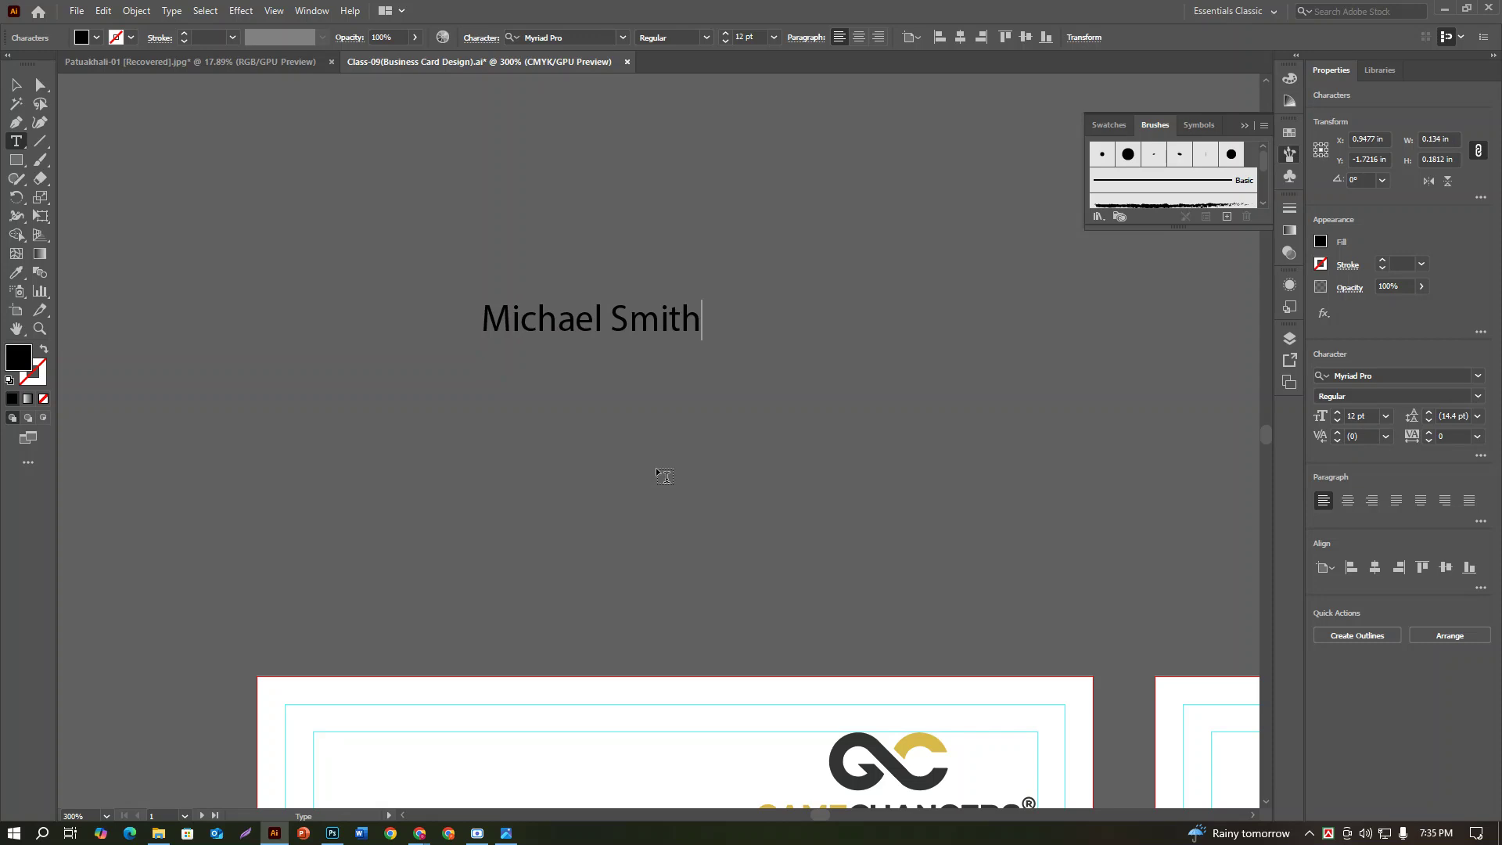
key("ctrl+t")
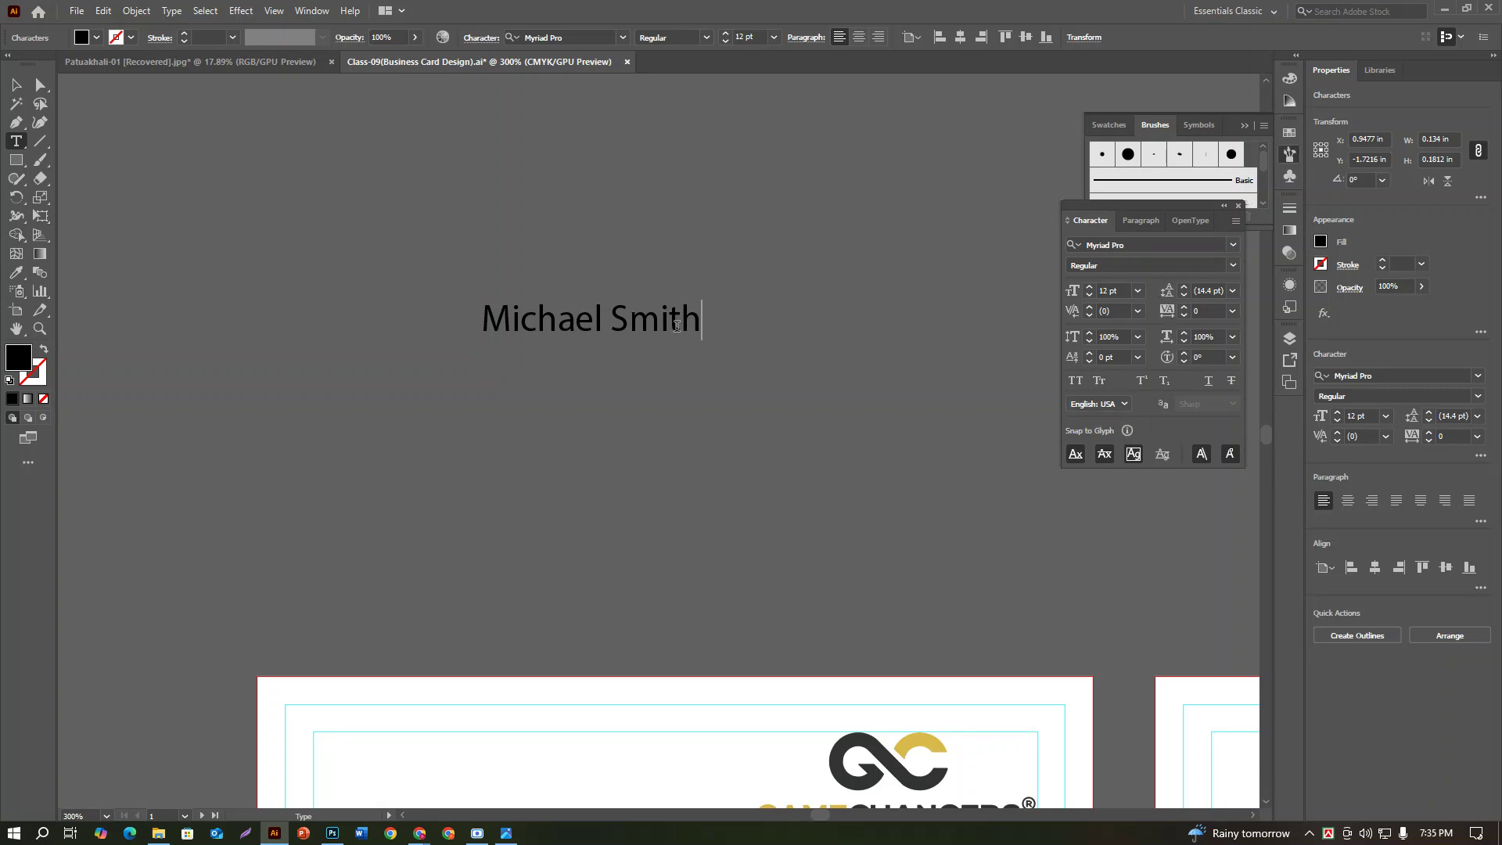
left_click_drag(704, 323, 368, 330)
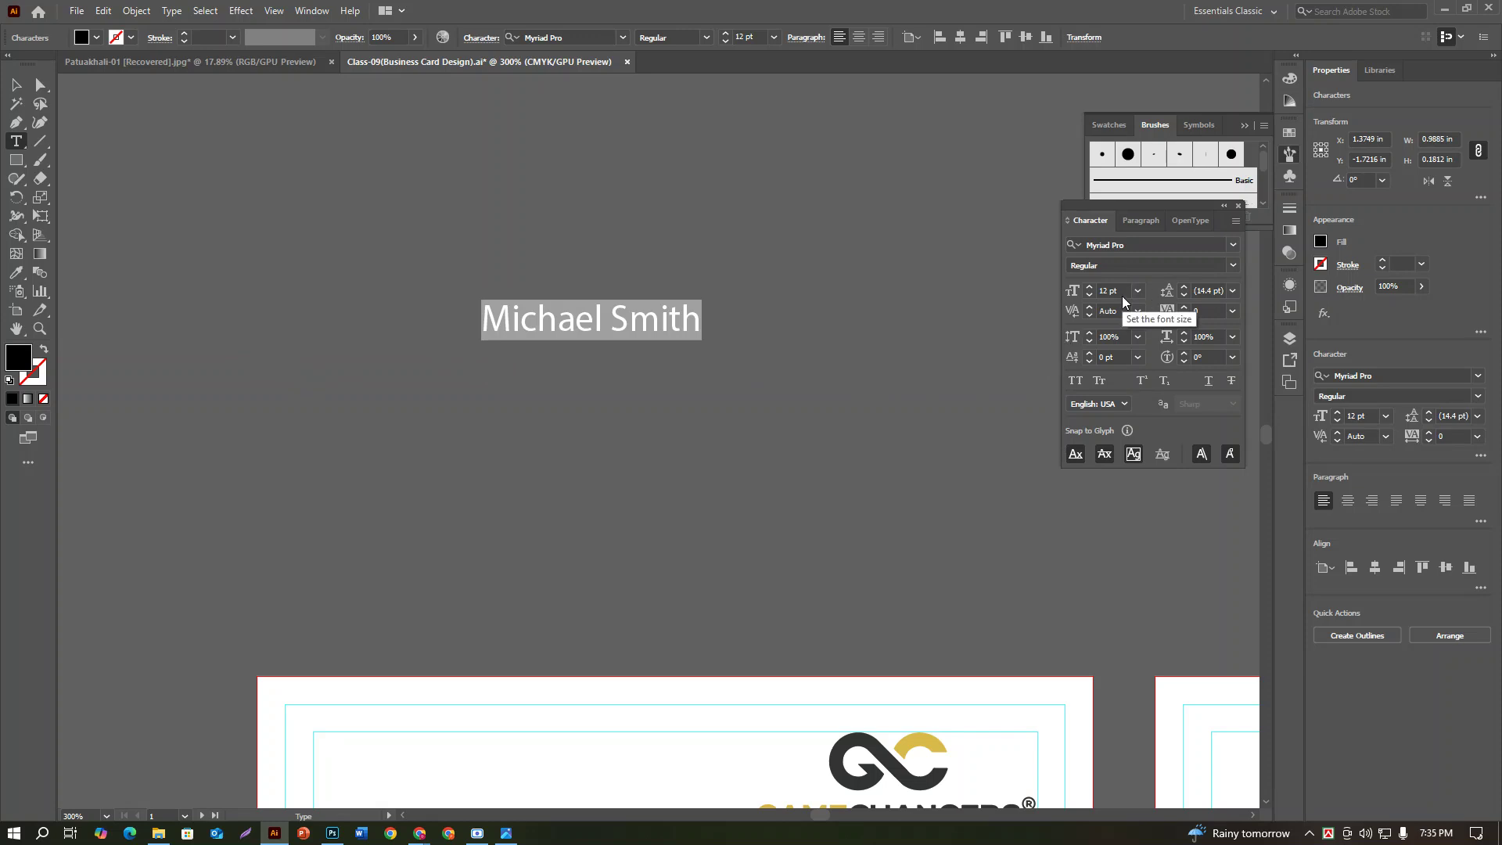
Step: Set the name in Roboto Bold with All Caps turned on
left_click(1132, 245)
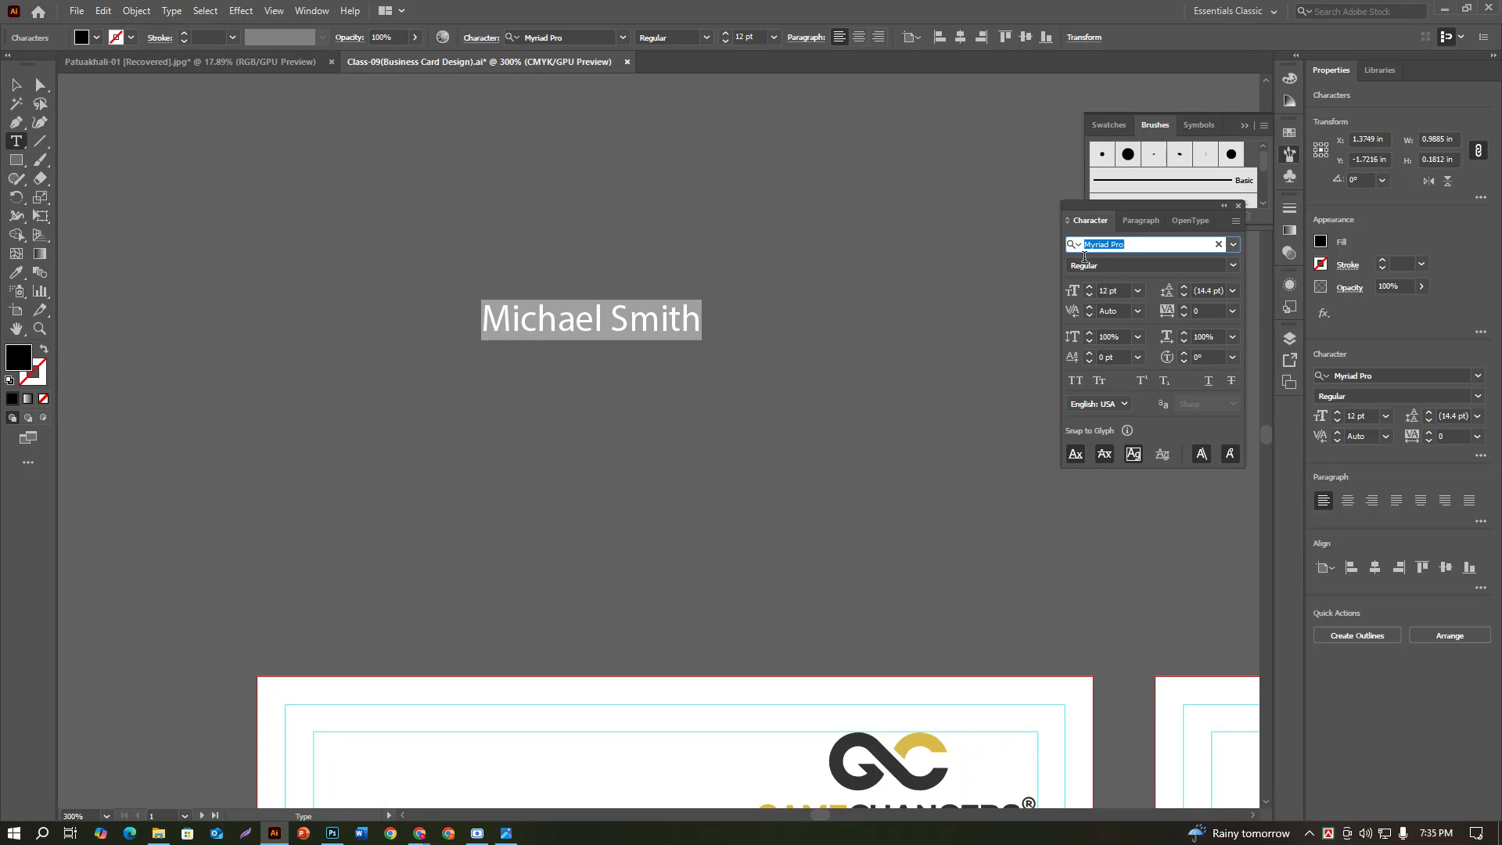
type("robo")
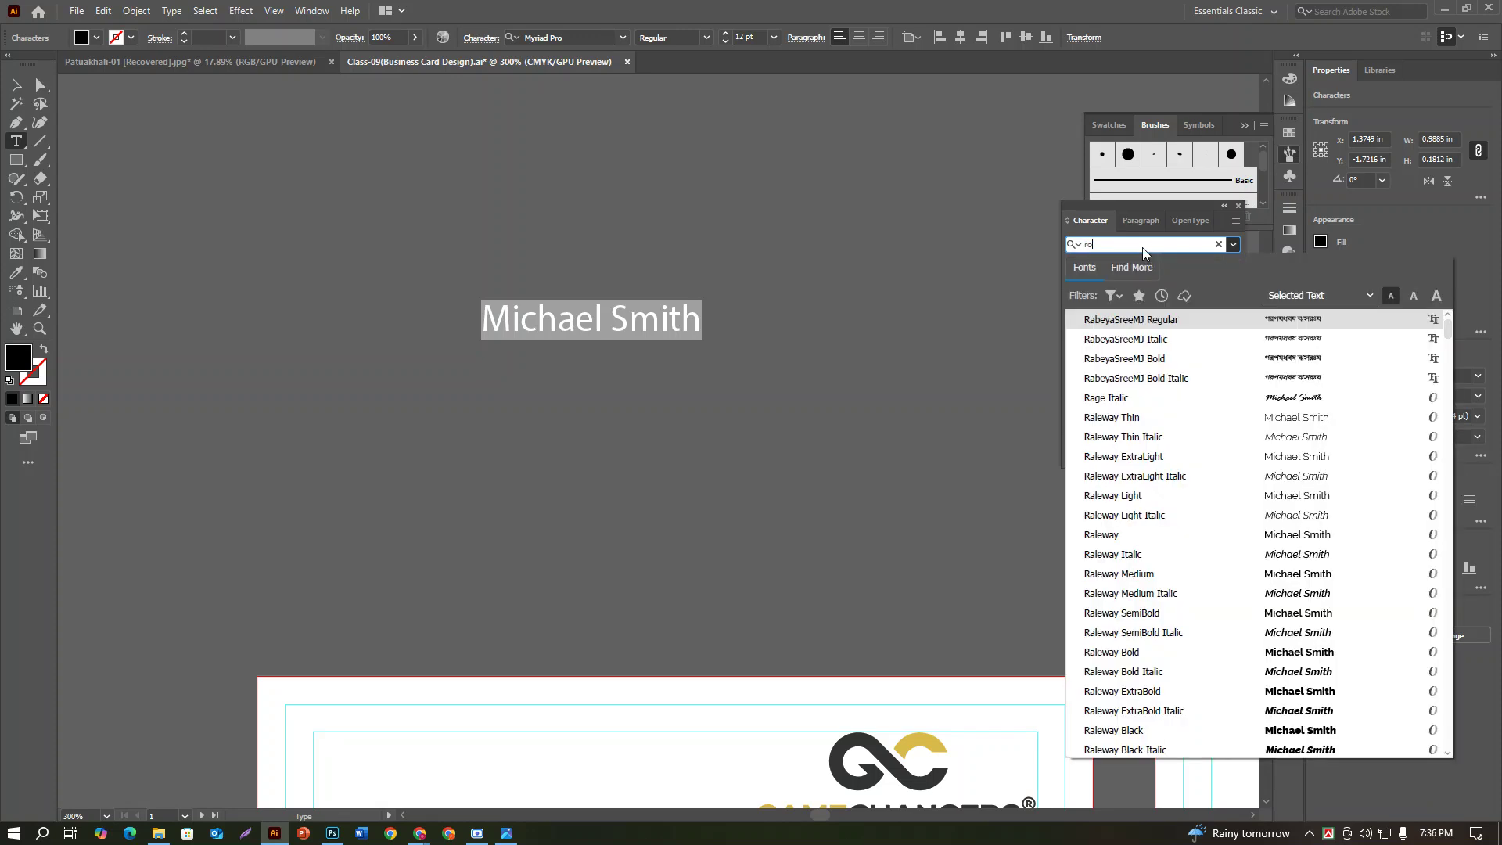
left_click(1097, 397)
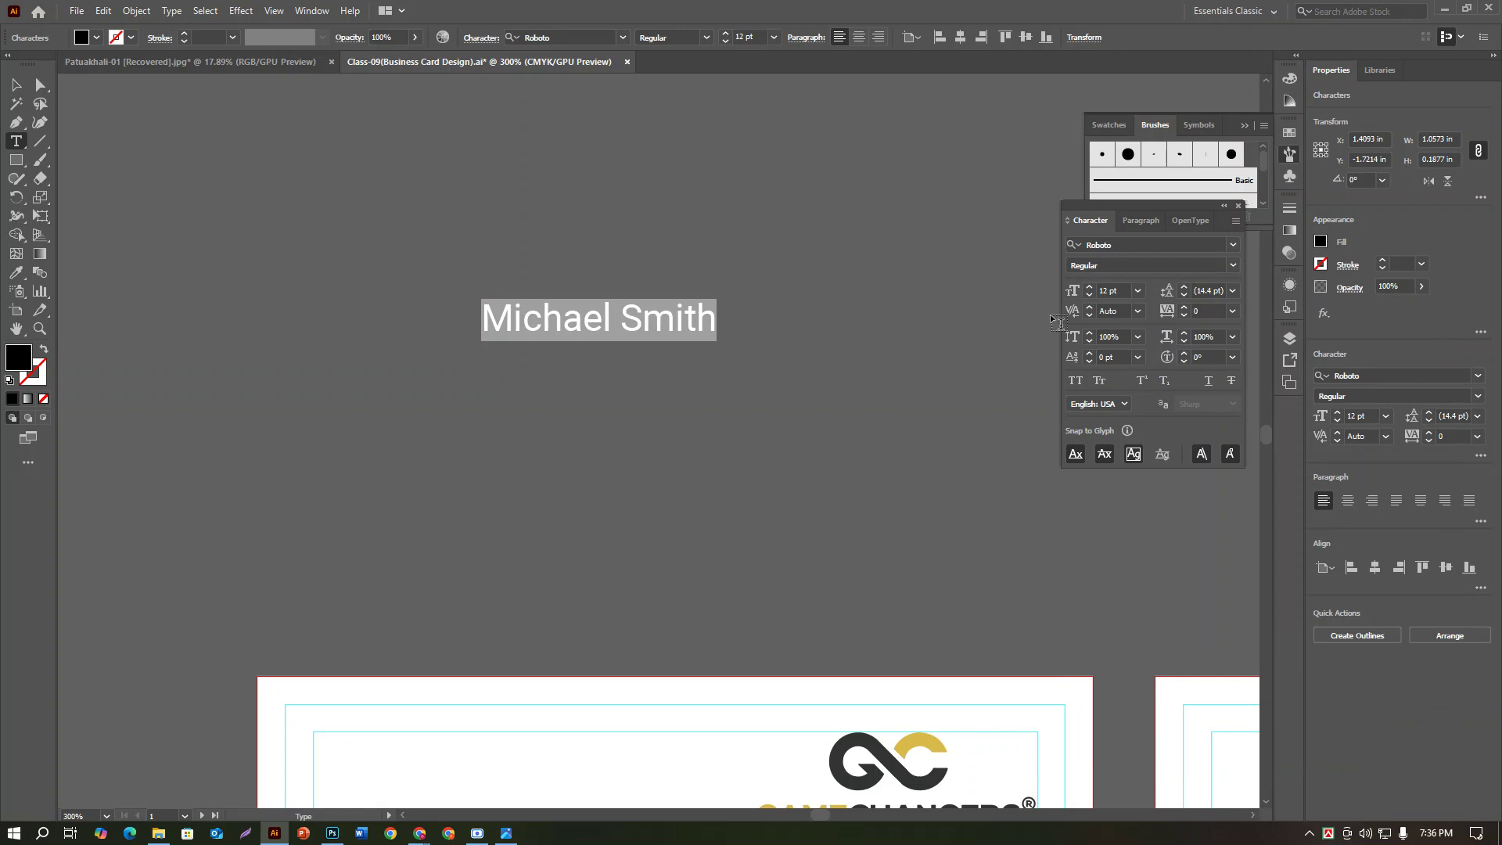
left_click(1235, 265)
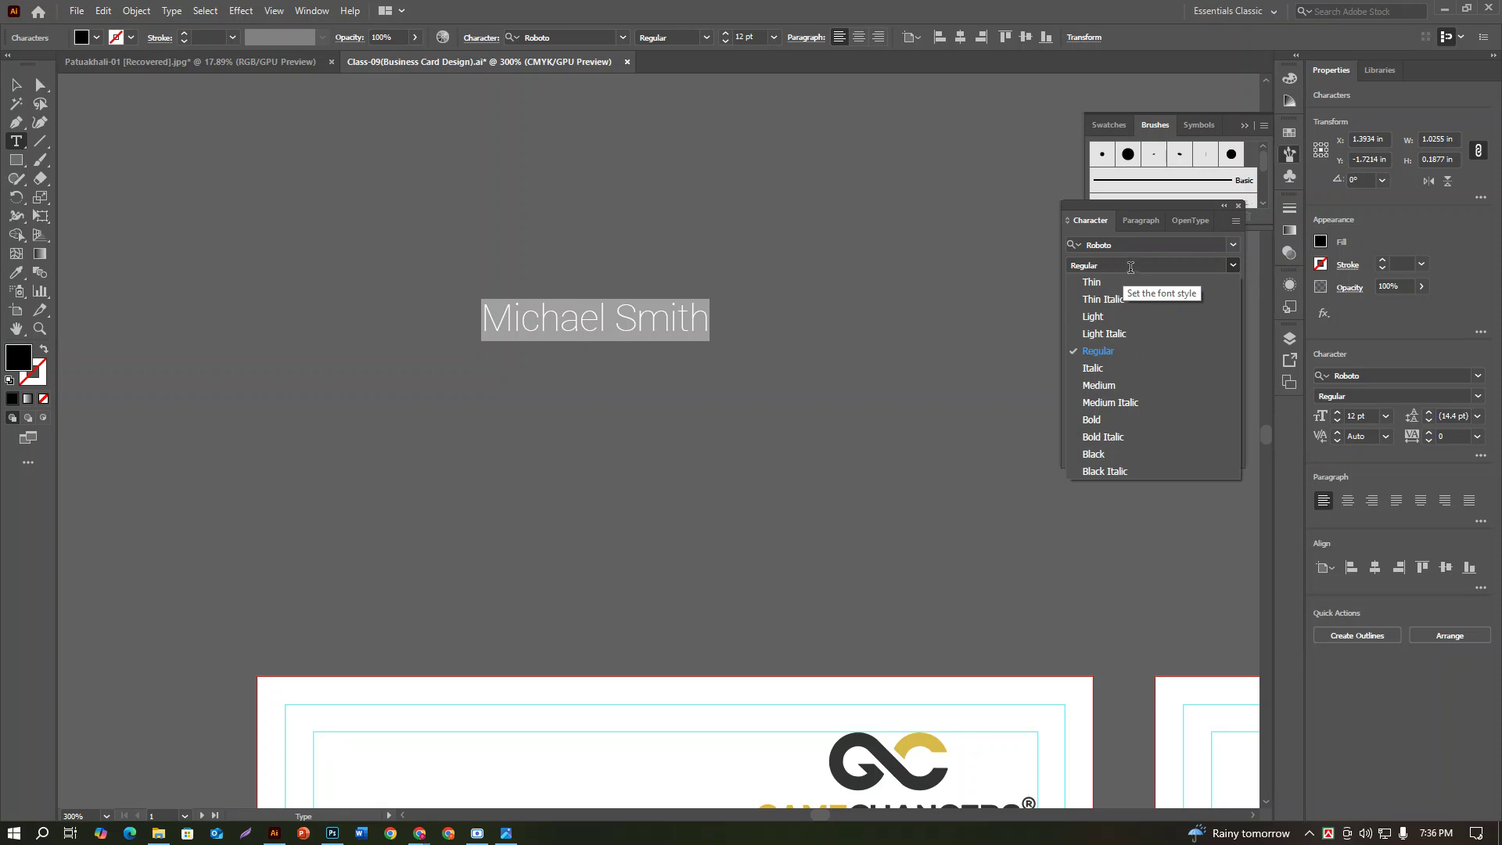
left_click(1111, 419)
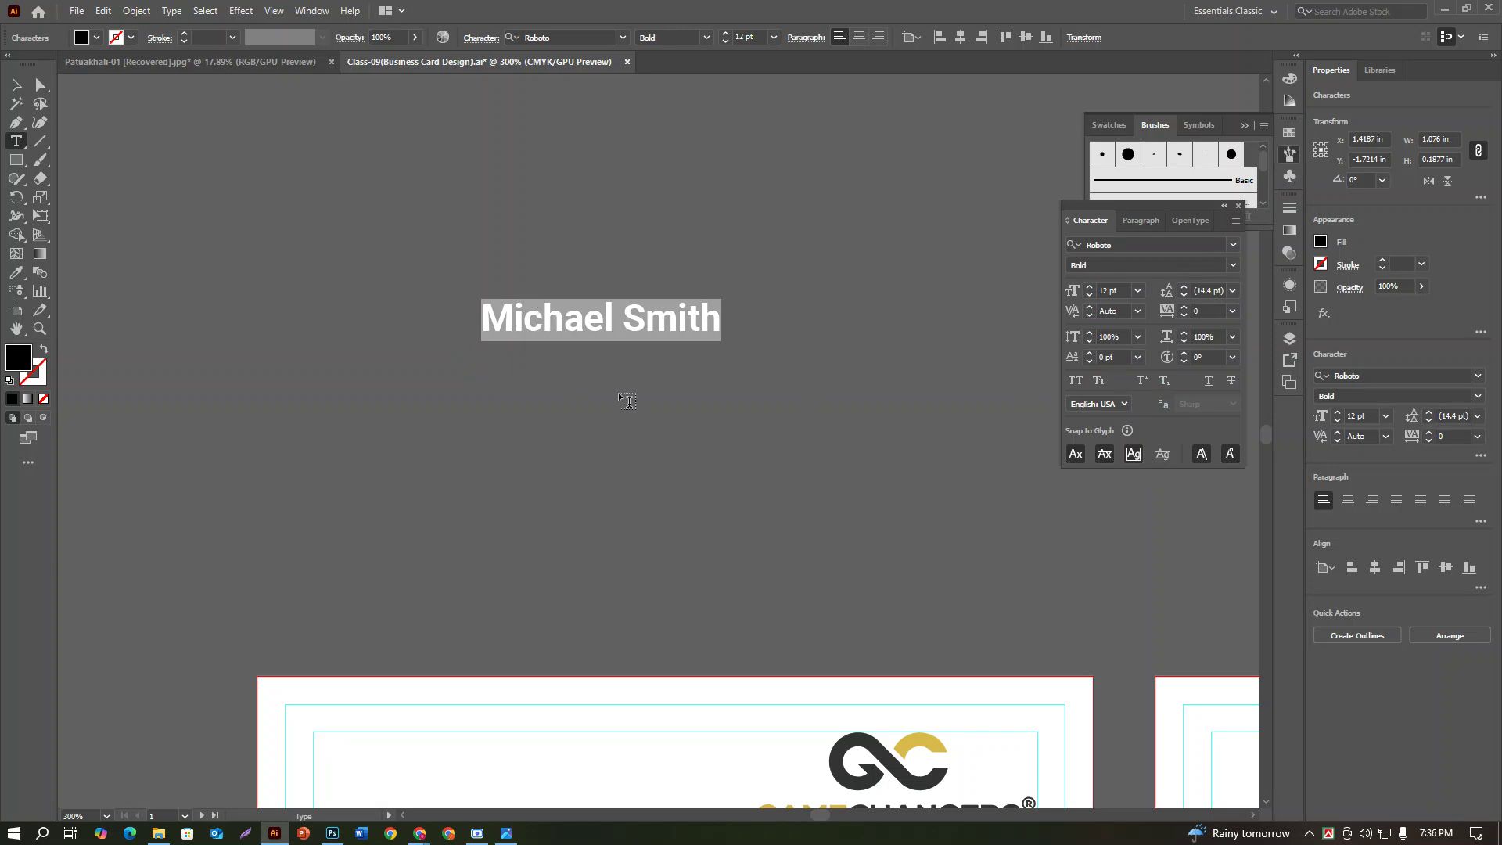
left_click(1075, 382)
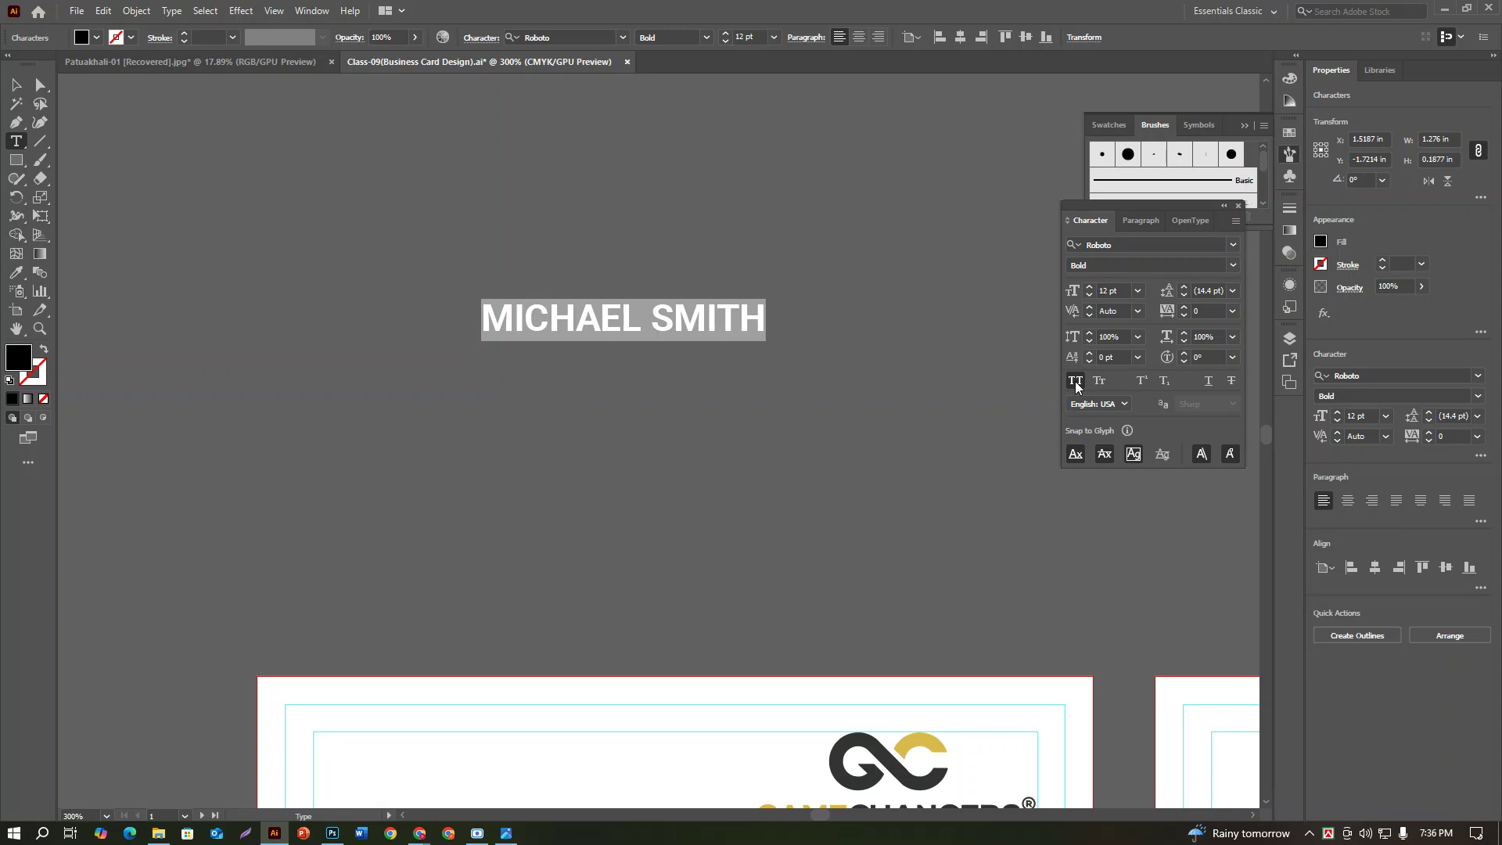
scroll(1078, 402, "down", 5)
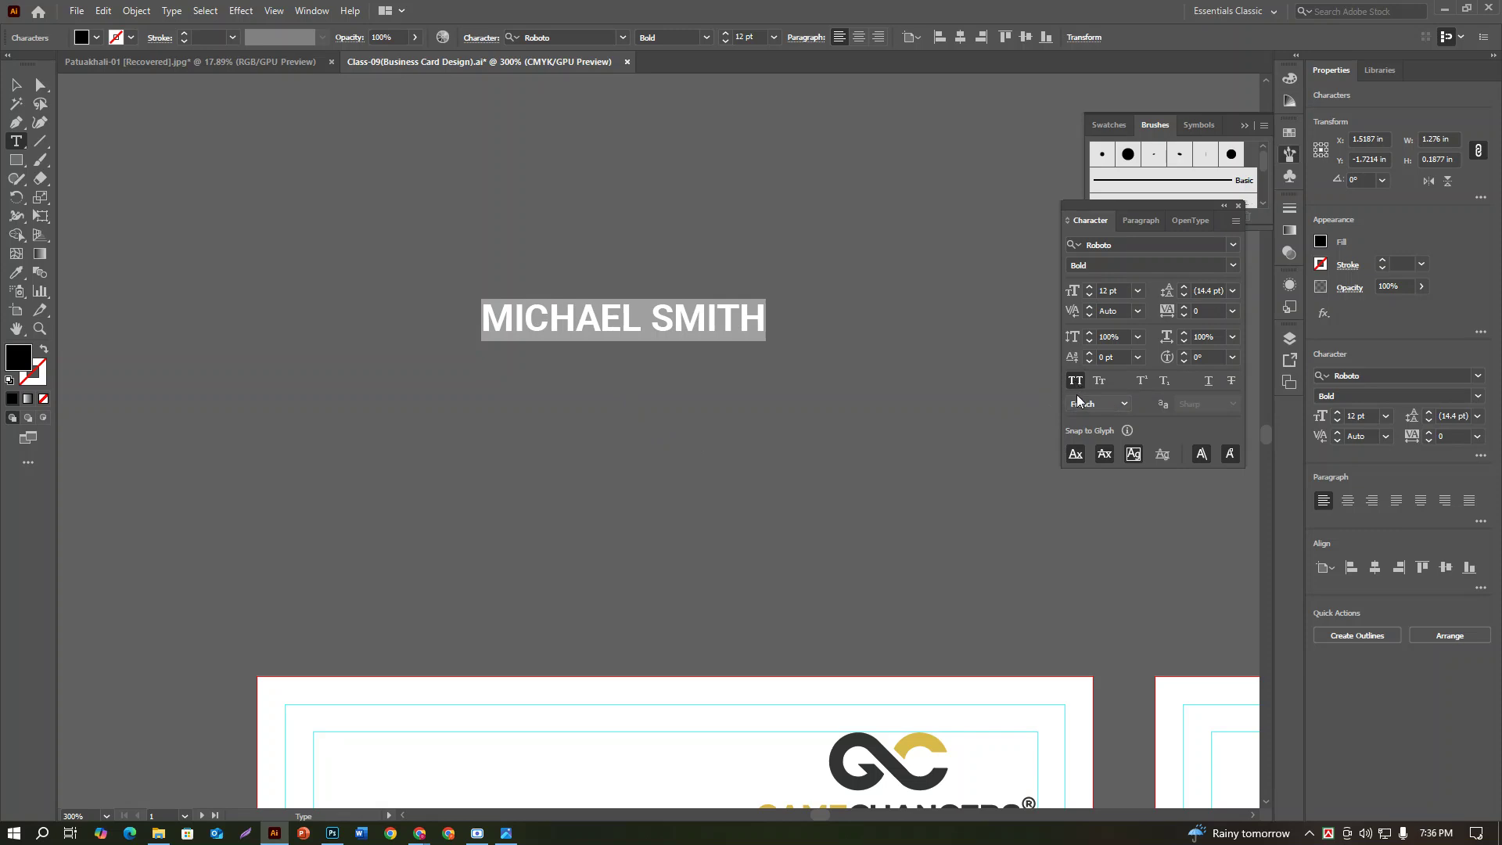
left_click(761, 311)
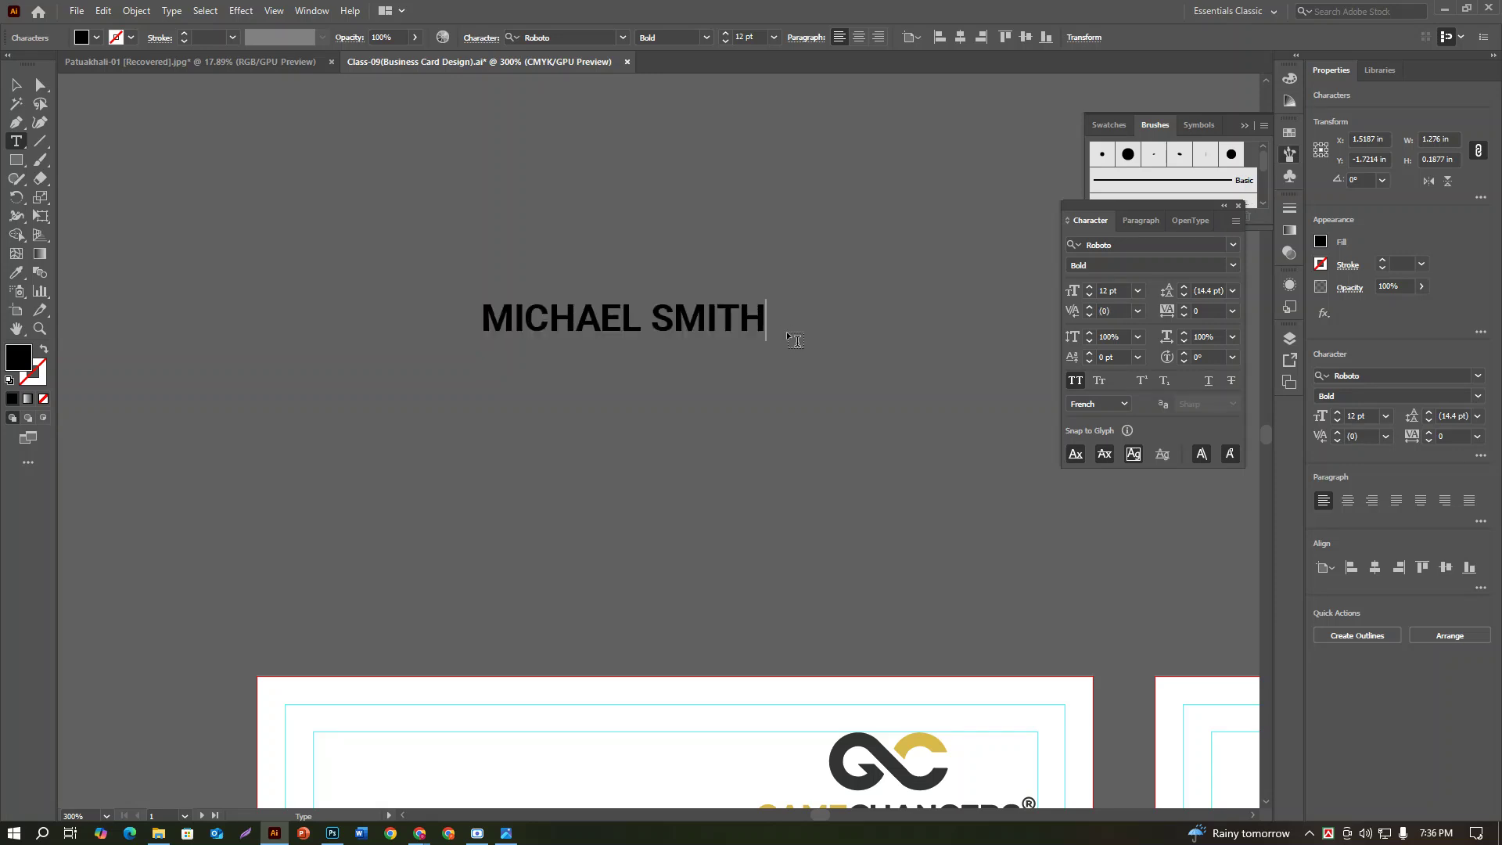
Step: Add a PROJECT MANAGER line under the name in Roboto Medium at 6 pt
key("Return")
type("PROJE")
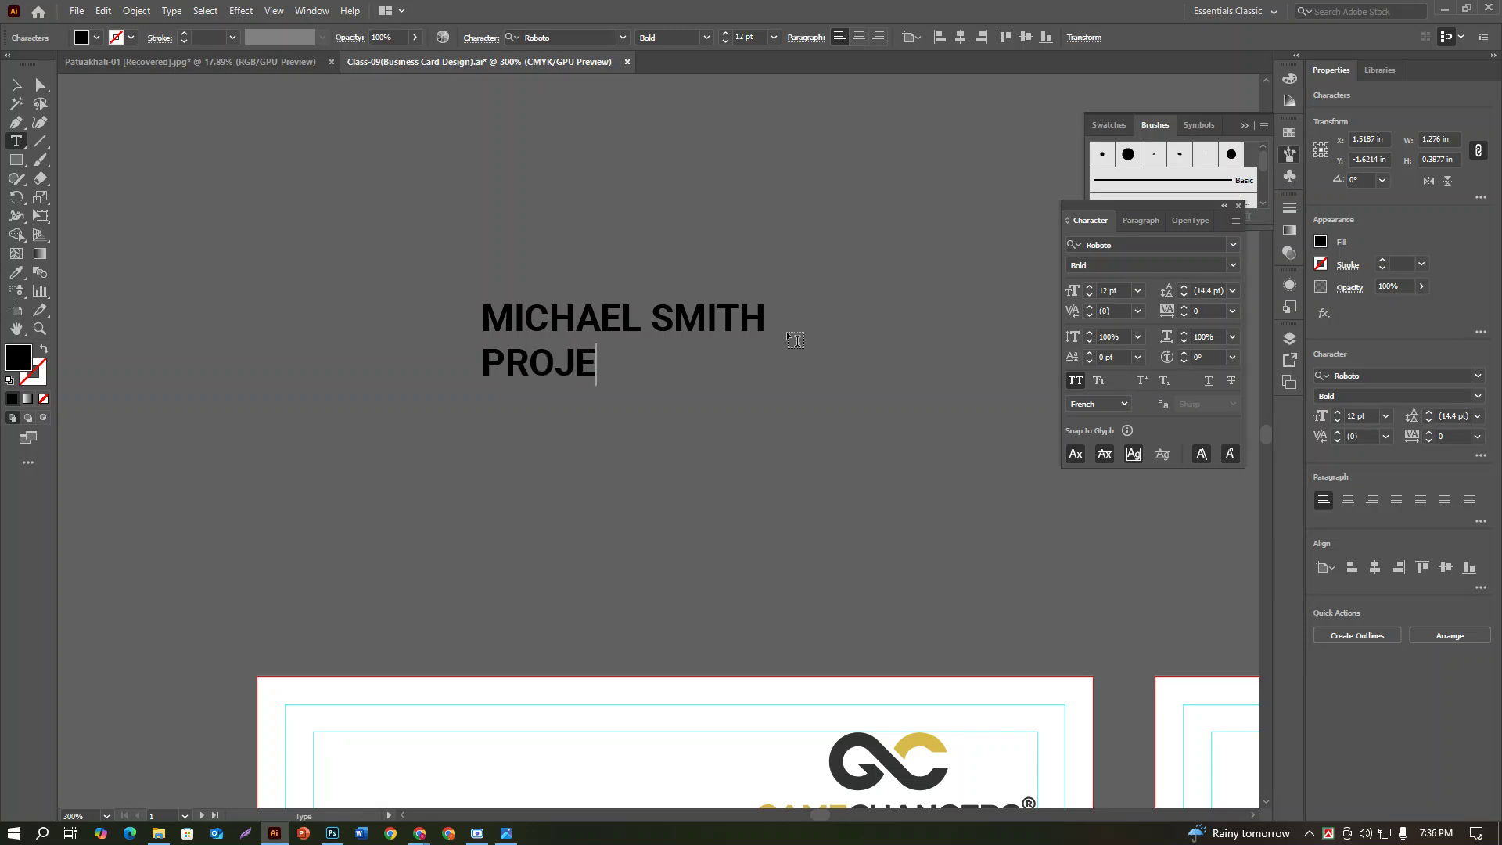
type("CT MNANA")
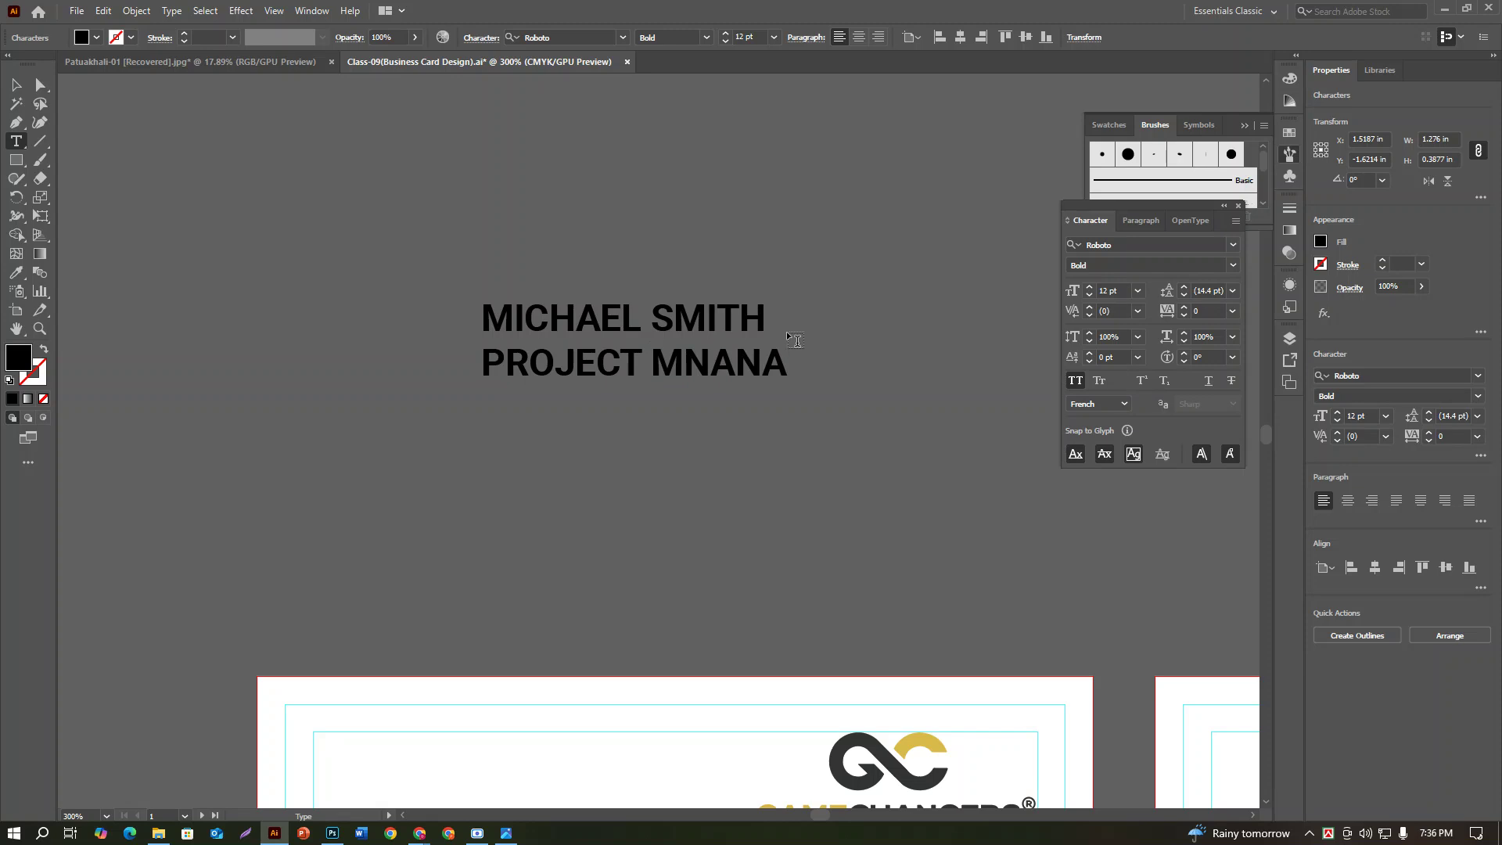
type("==")
key("BackSpace")
key("BackSpace")
key("BackSpace")
key("BackSpace")
key("BackSpace")
key("BackSpace")
type("ANA")
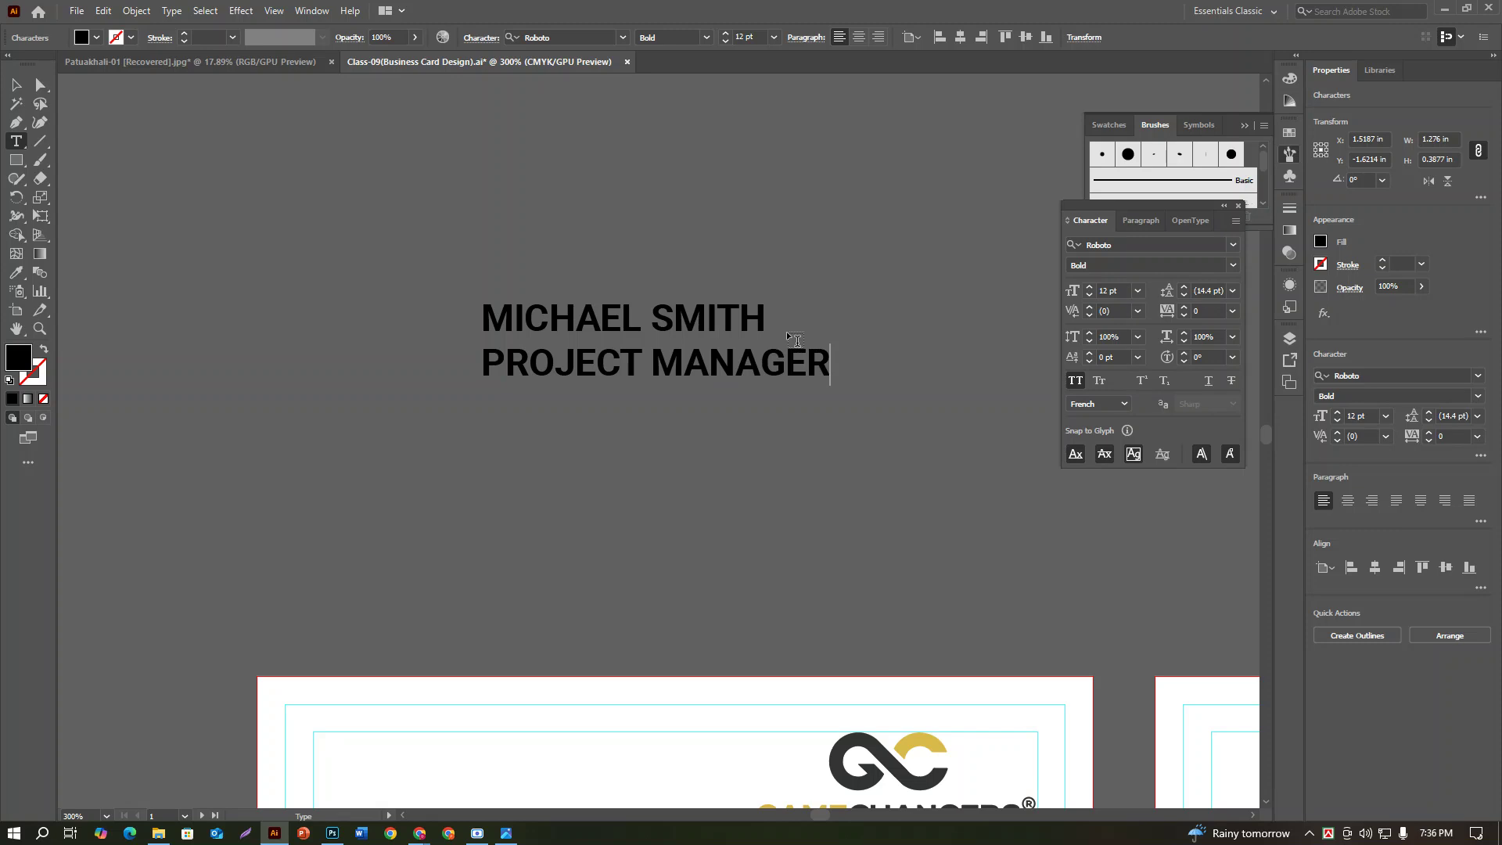
type("GER")
left_click_drag(829, 361, 251, 406)
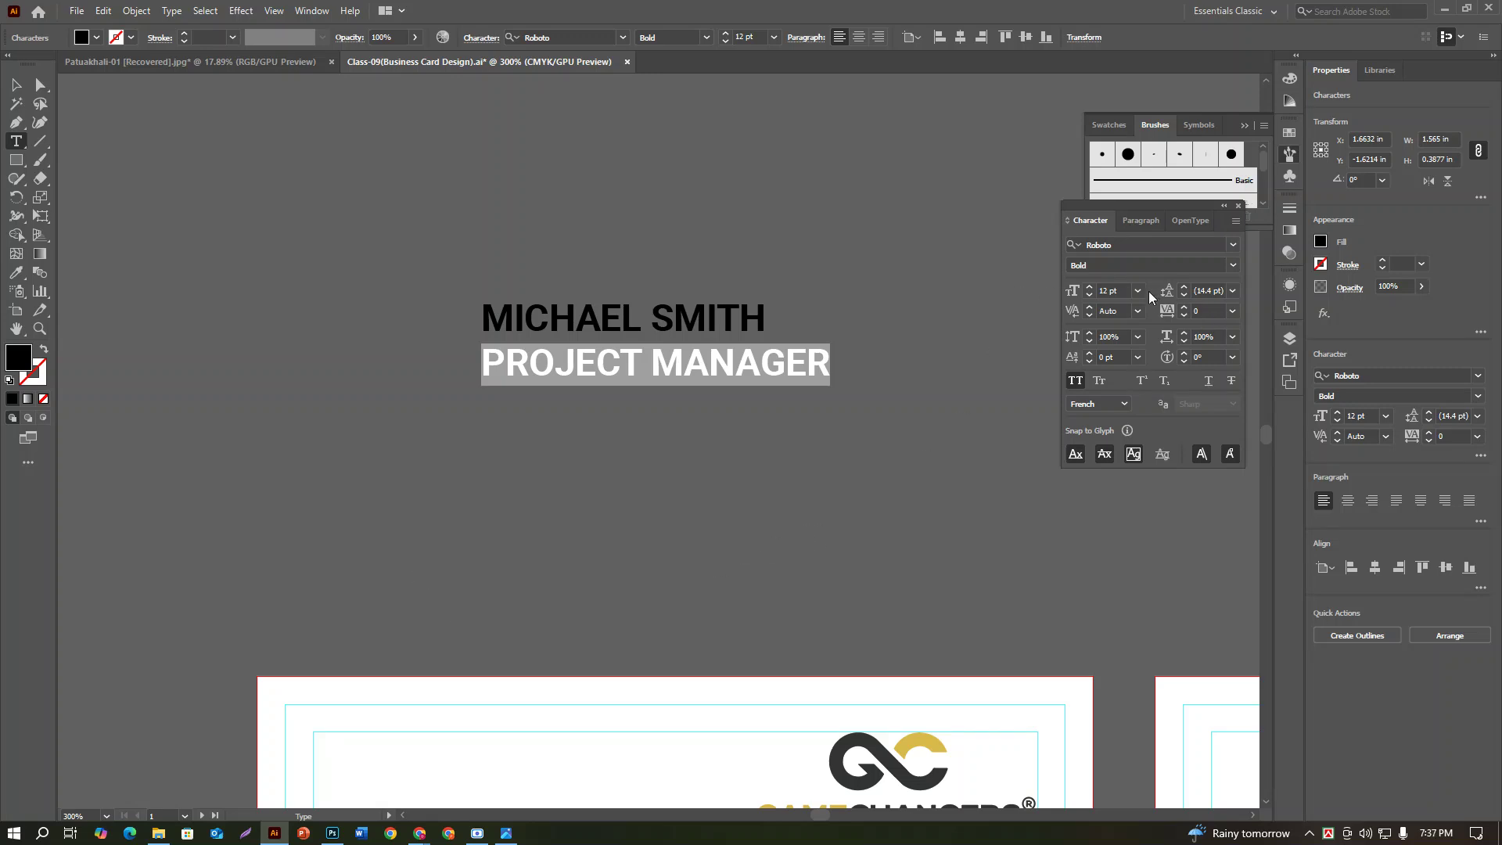
left_click(1111, 291)
key("Down")
key("Down")
key("Down")
key("Down")
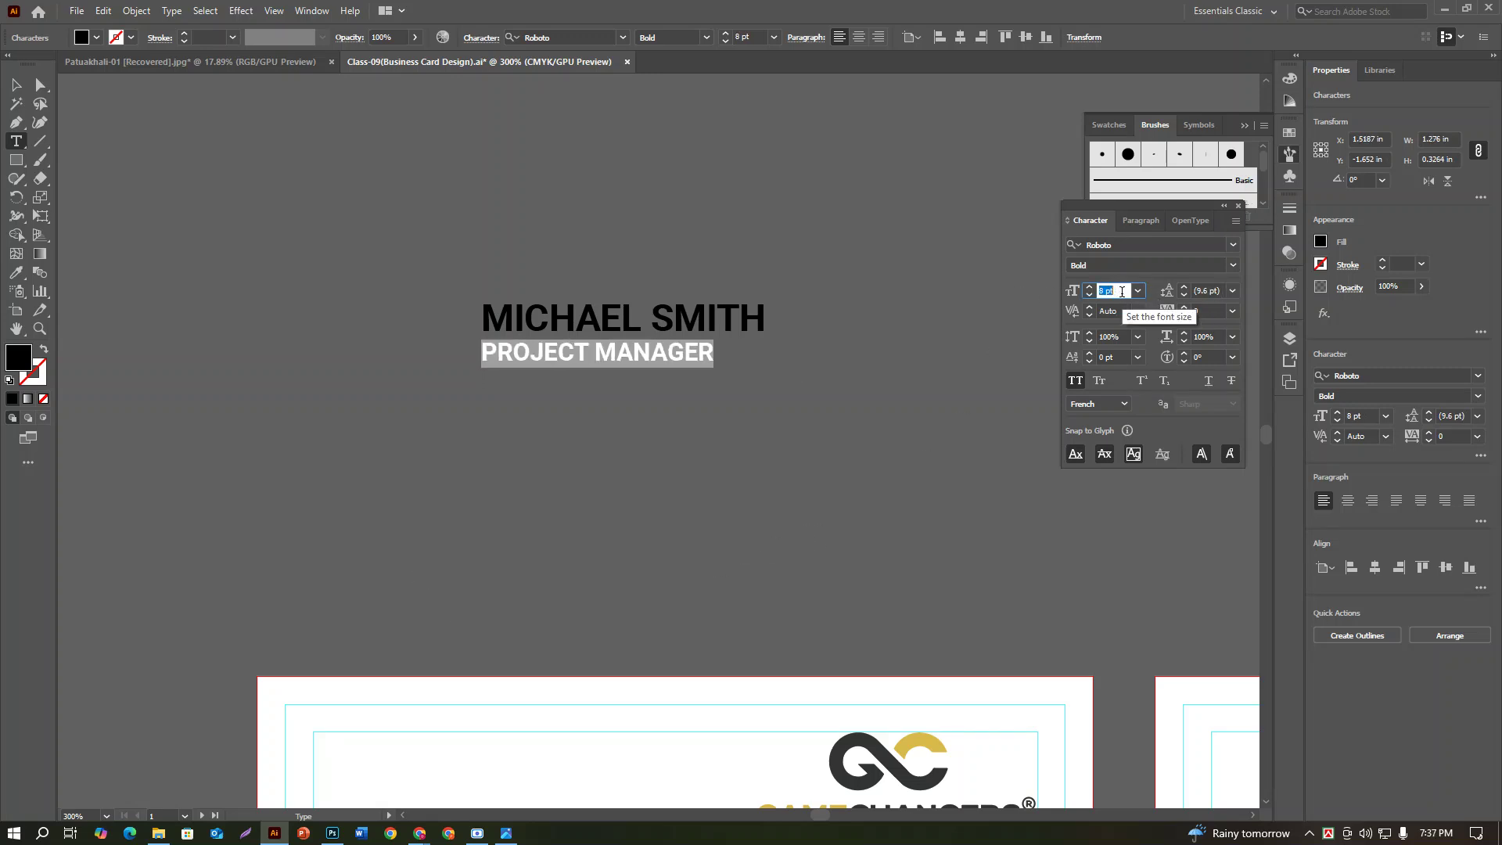
key("Down")
key("Down")
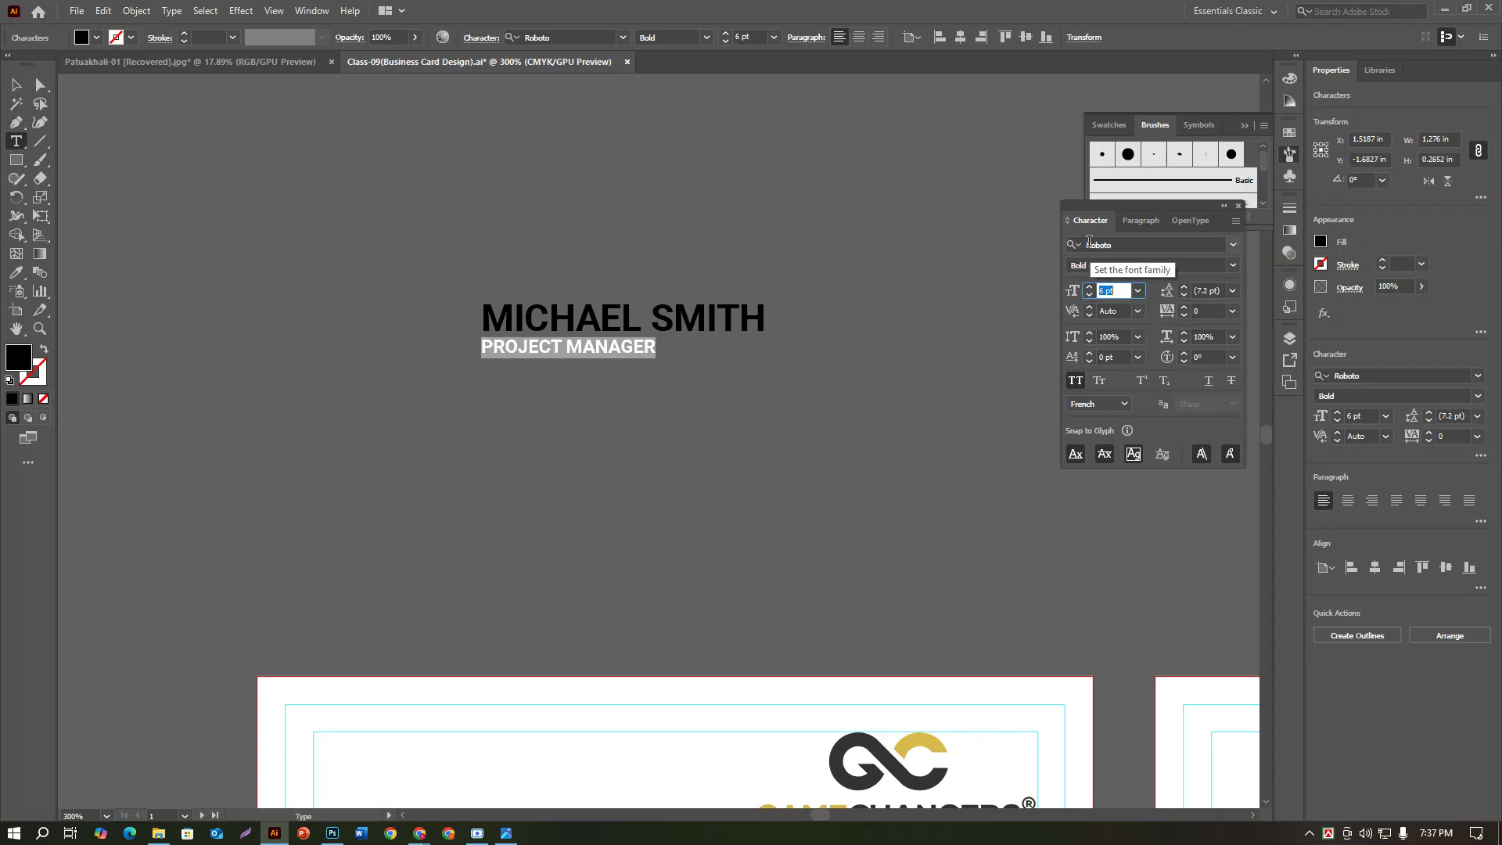
left_click(1232, 264)
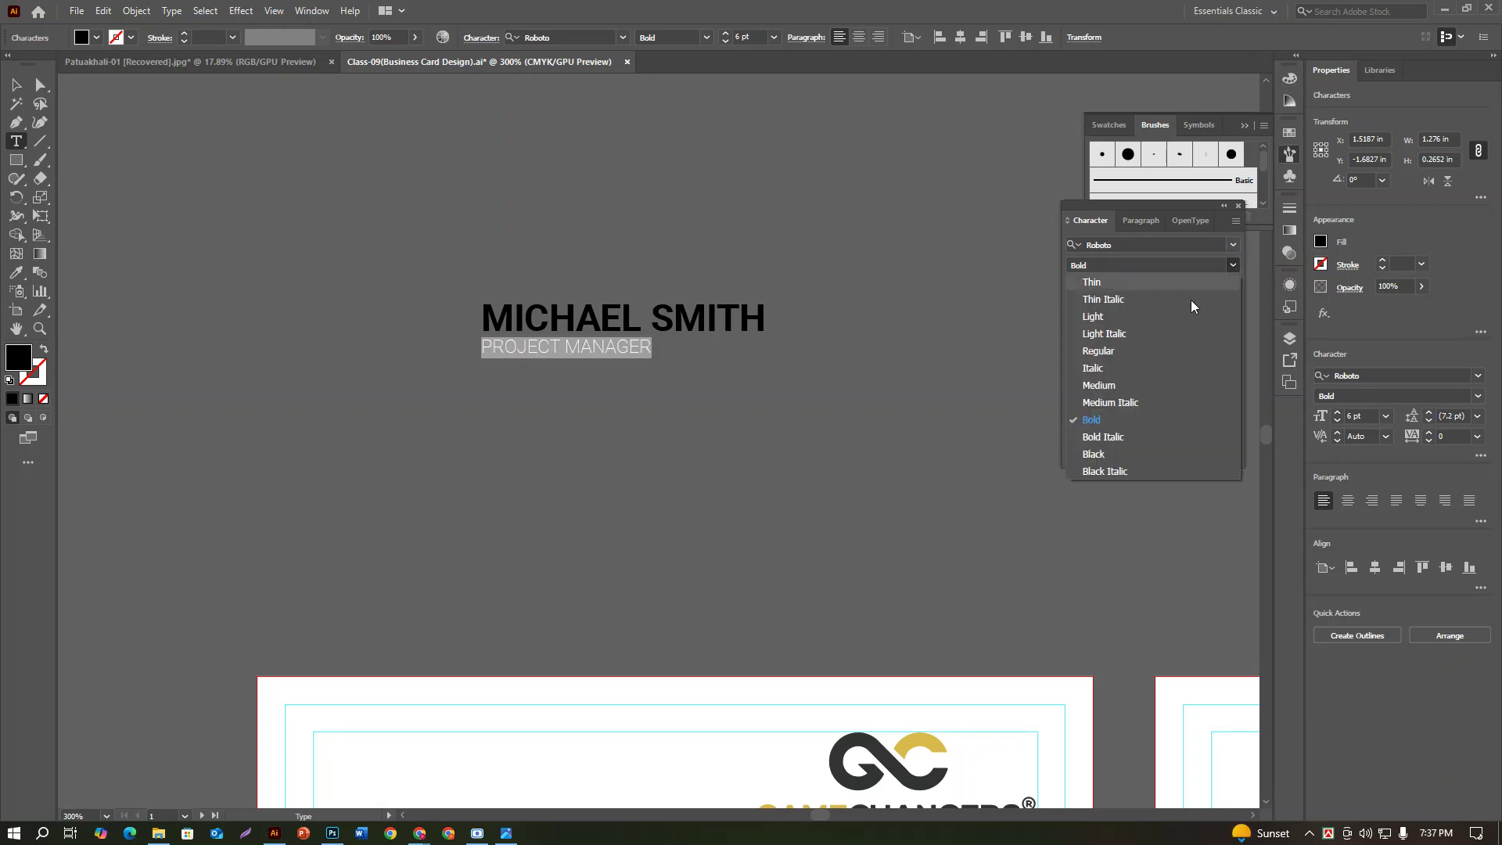
left_click(1115, 387)
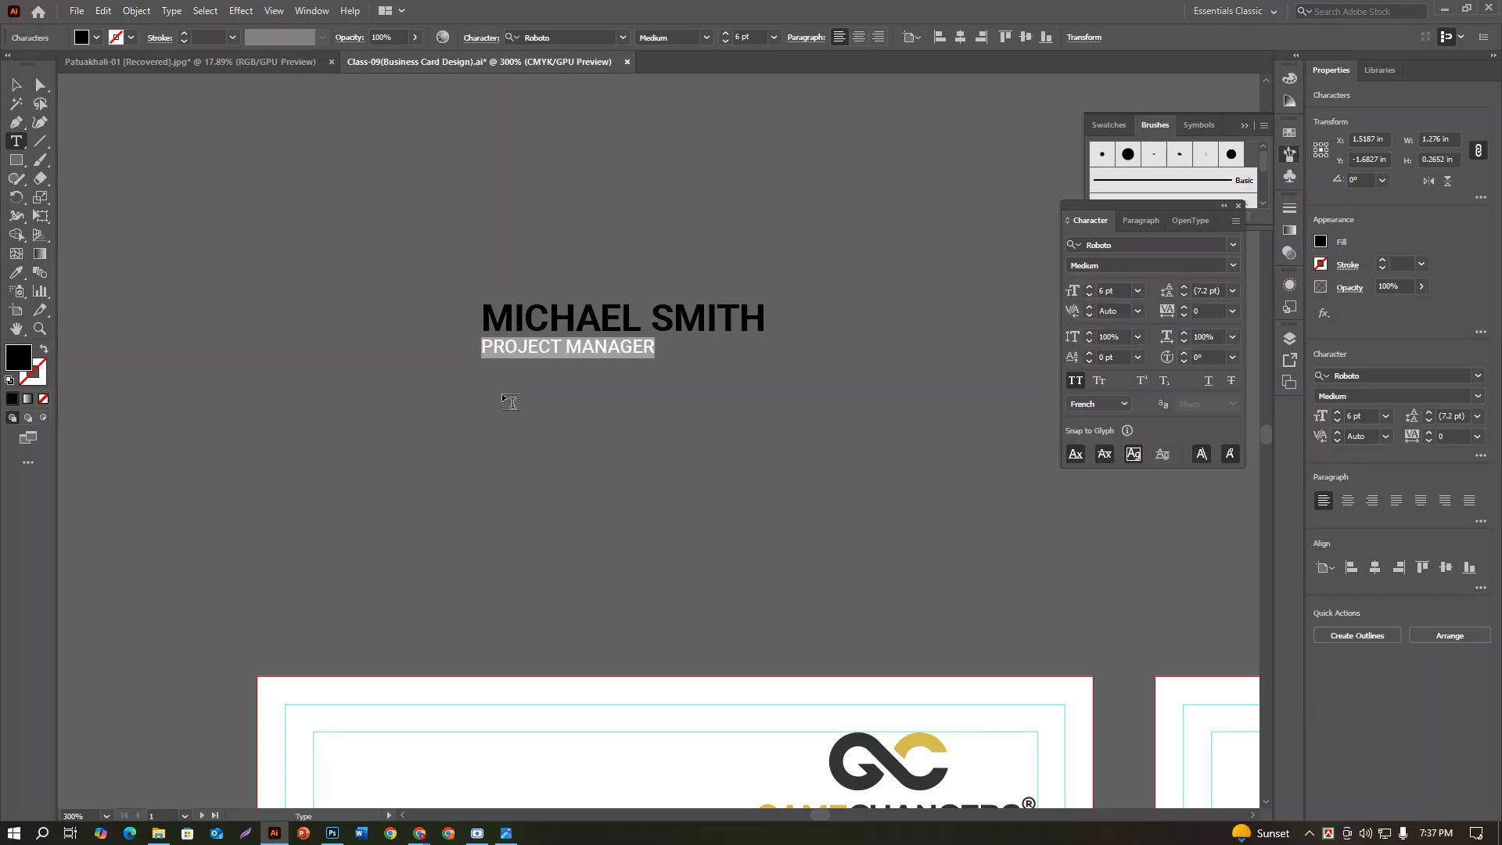
Step: Move the name and title block to the card's top-left and deselect it
key("Escape")
scroll(563, 501, "down", 2)
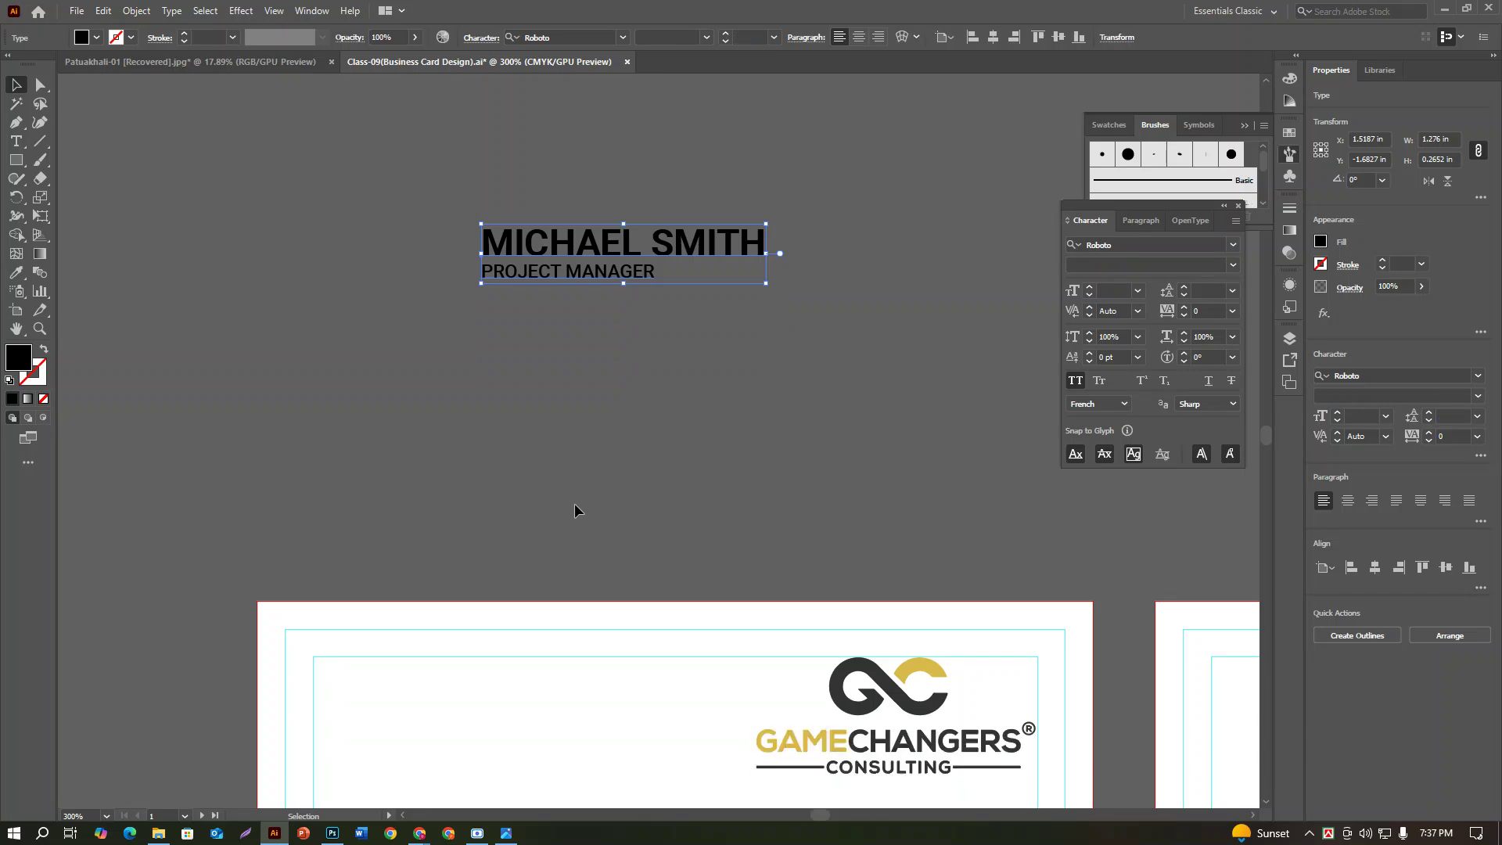
left_click_drag(670, 241, 509, 670)
left_click(535, 516)
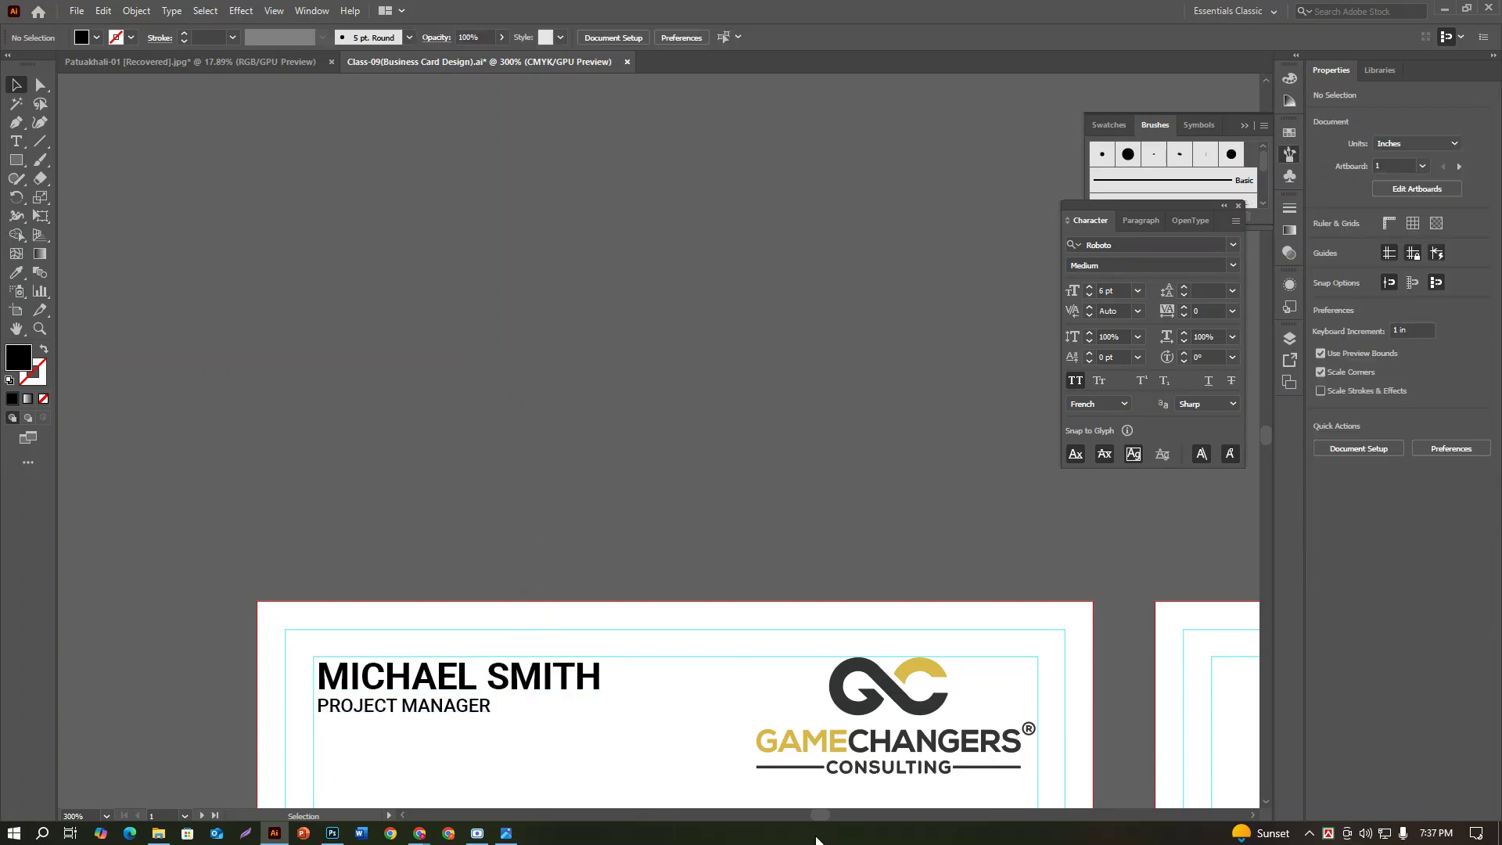
Step: Compare with the reference photo and select the PROJECT MANAGER title text
left_click(506, 833)
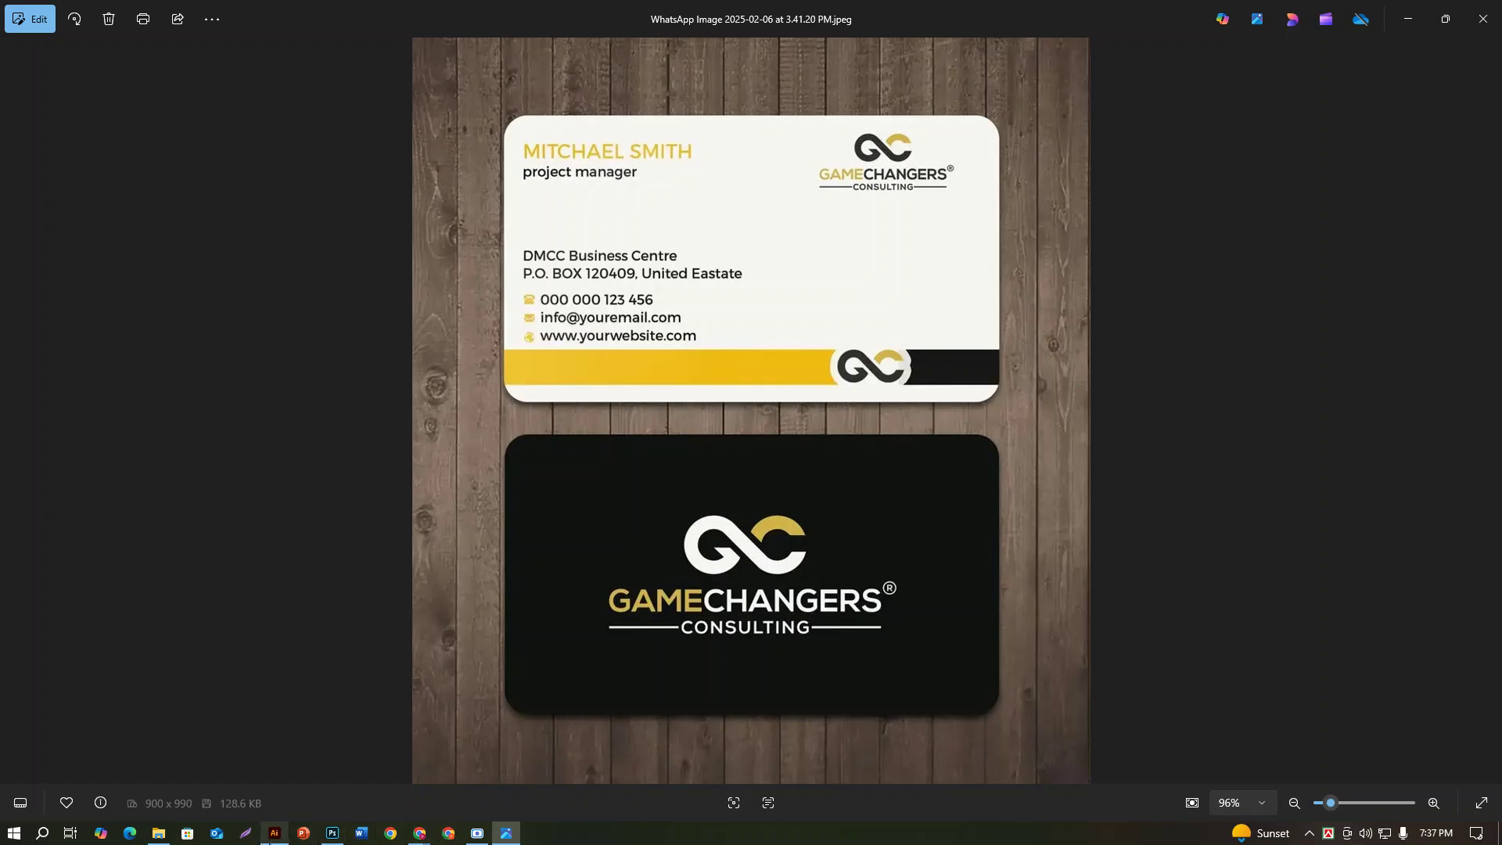
left_click(274, 834)
scroll(587, 454, "down", 3)
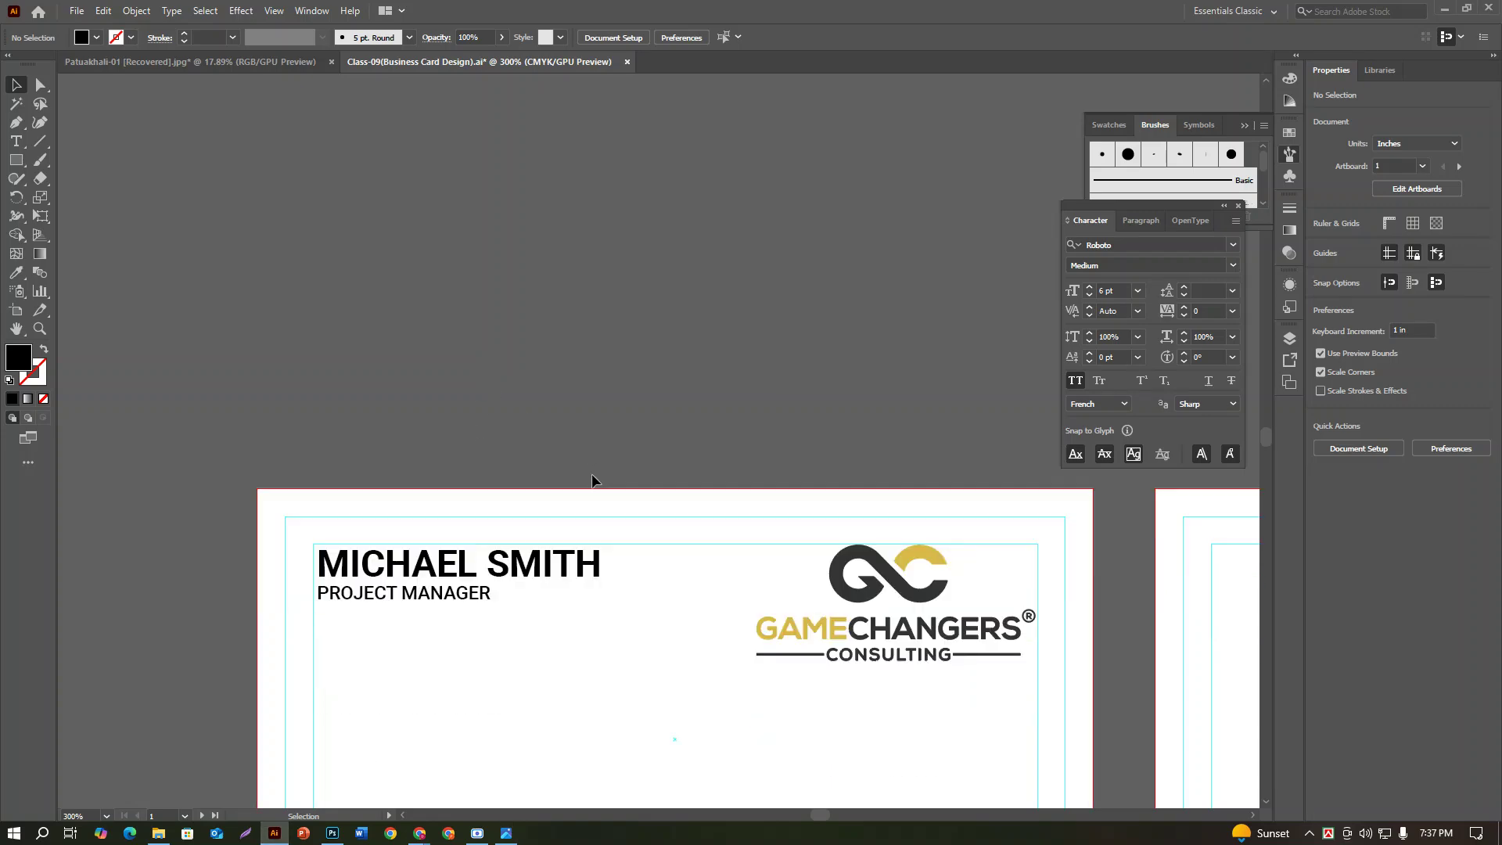
left_click(16, 141)
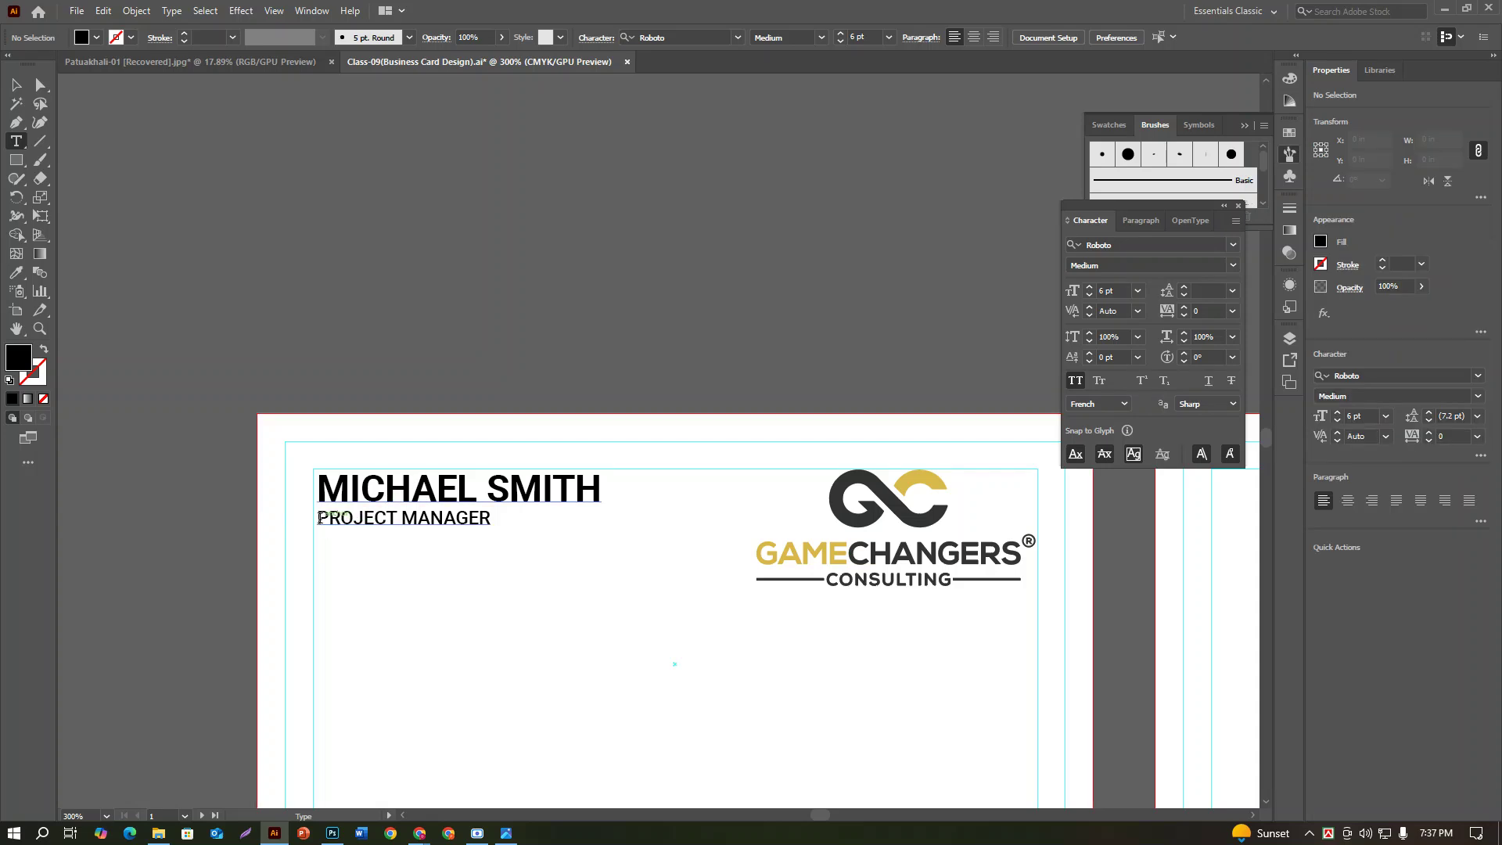
left_click_drag(318, 520, 558, 528)
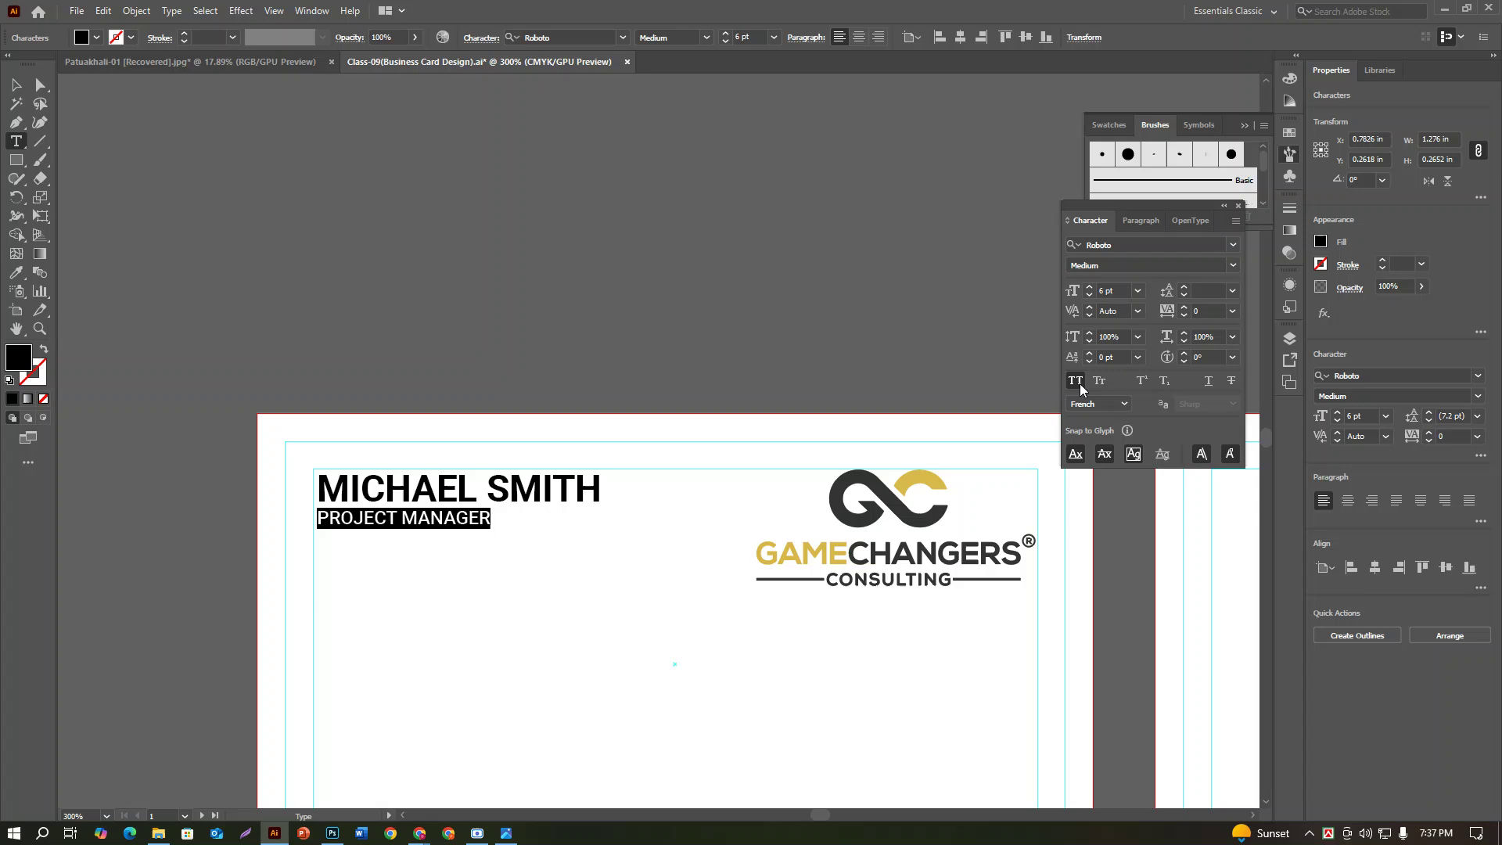
Step: Try All Caps off on the title, undo to keep capitals, then recheck the reference photo
left_click(1076, 383)
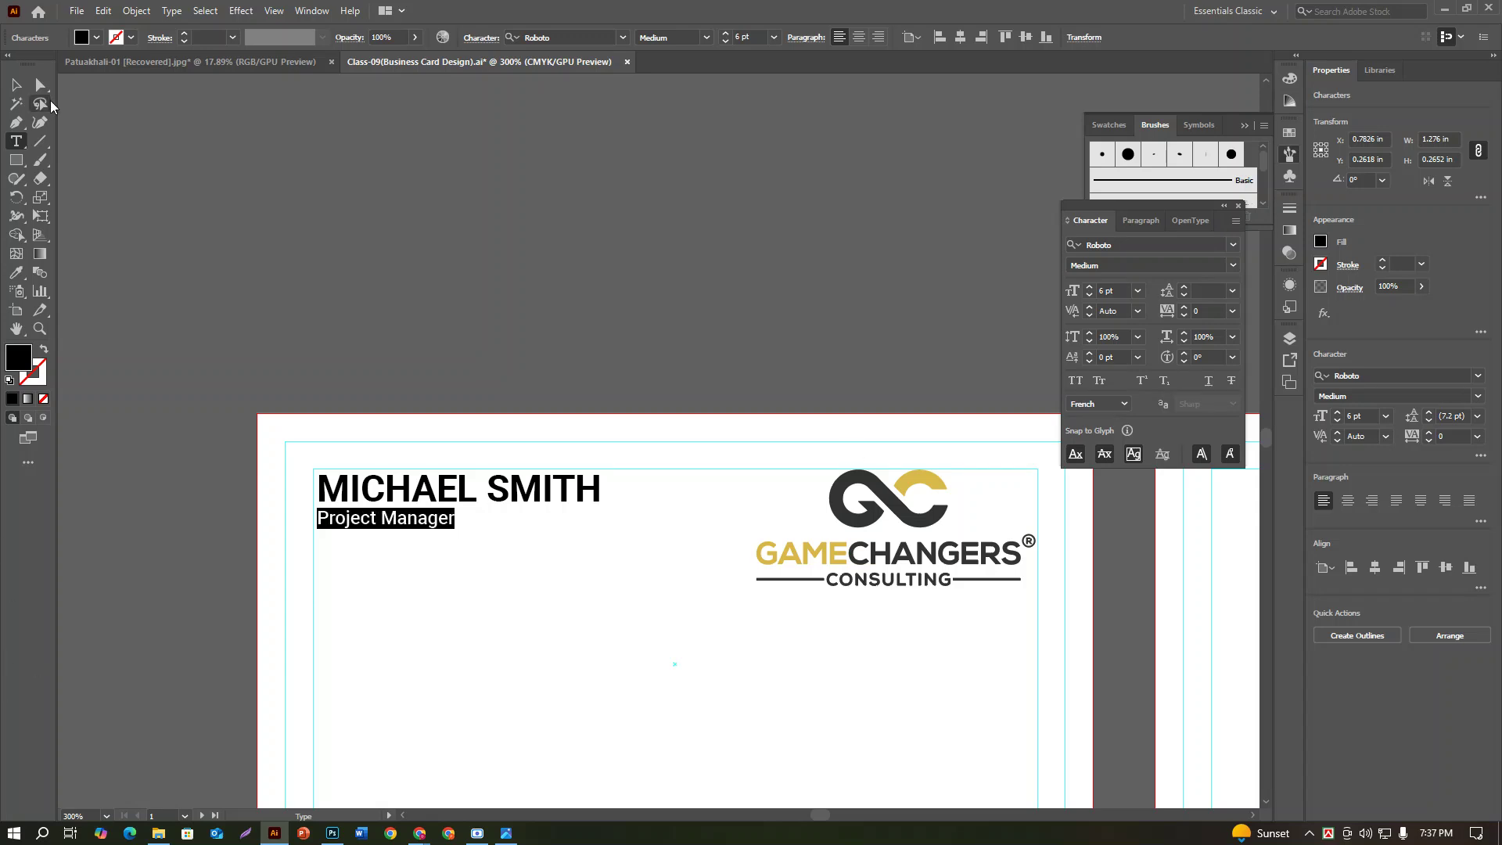
left_click(15, 86)
left_click(493, 274)
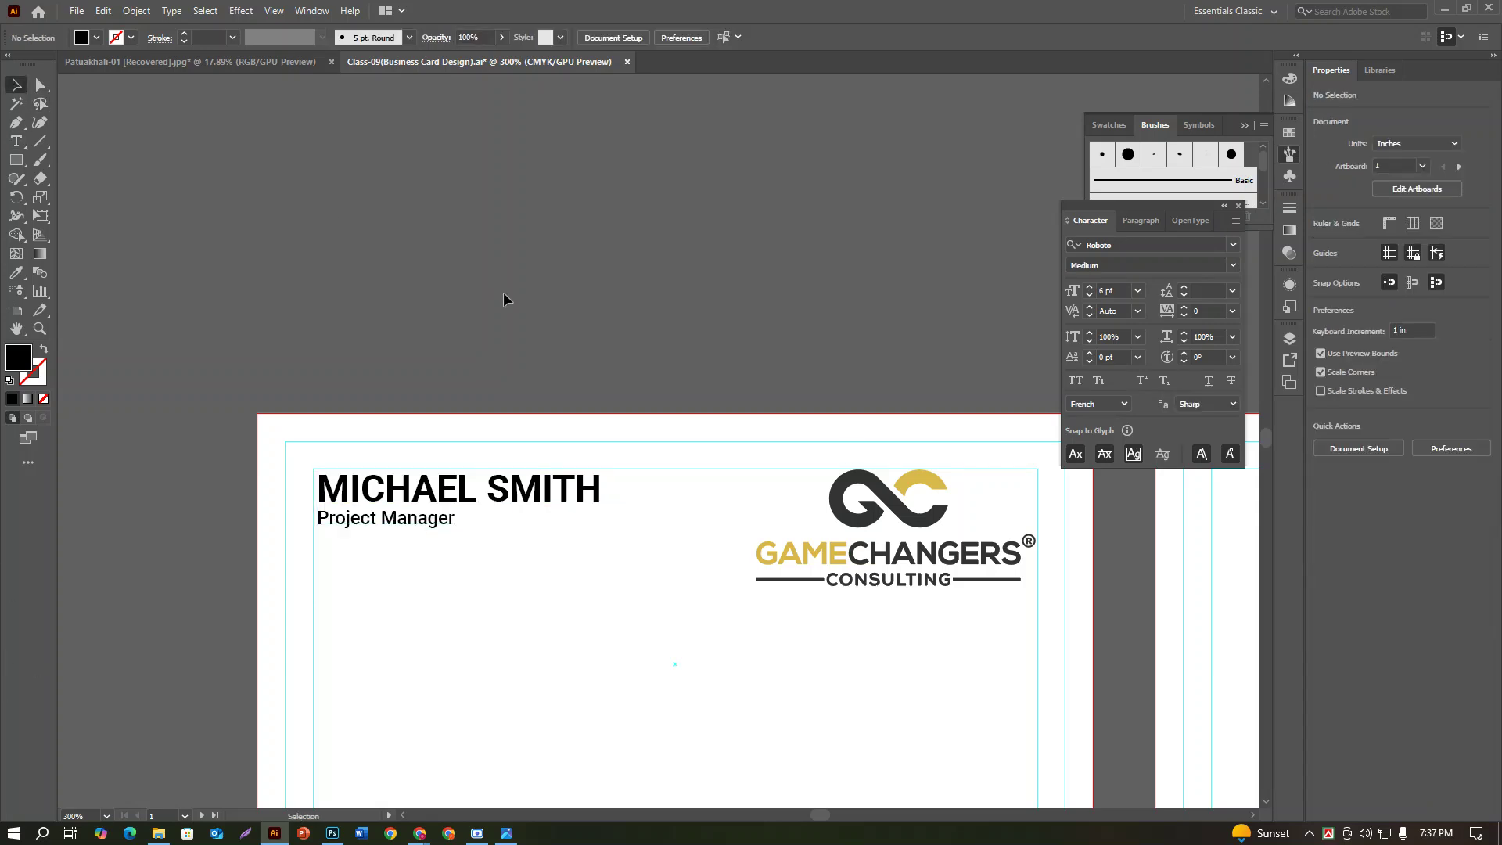
key("ctrl+z")
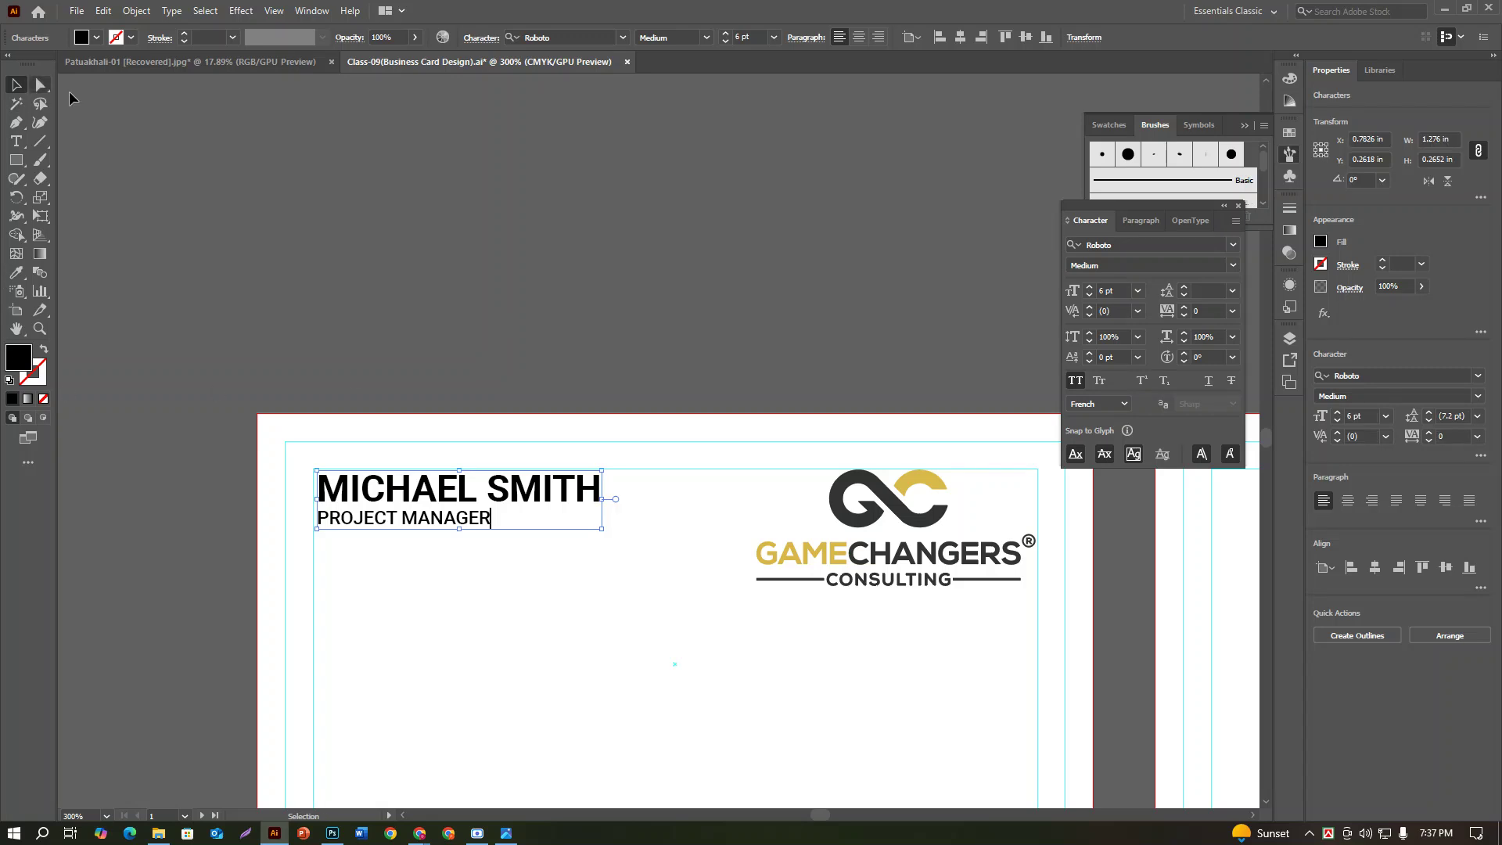
left_click(315, 212)
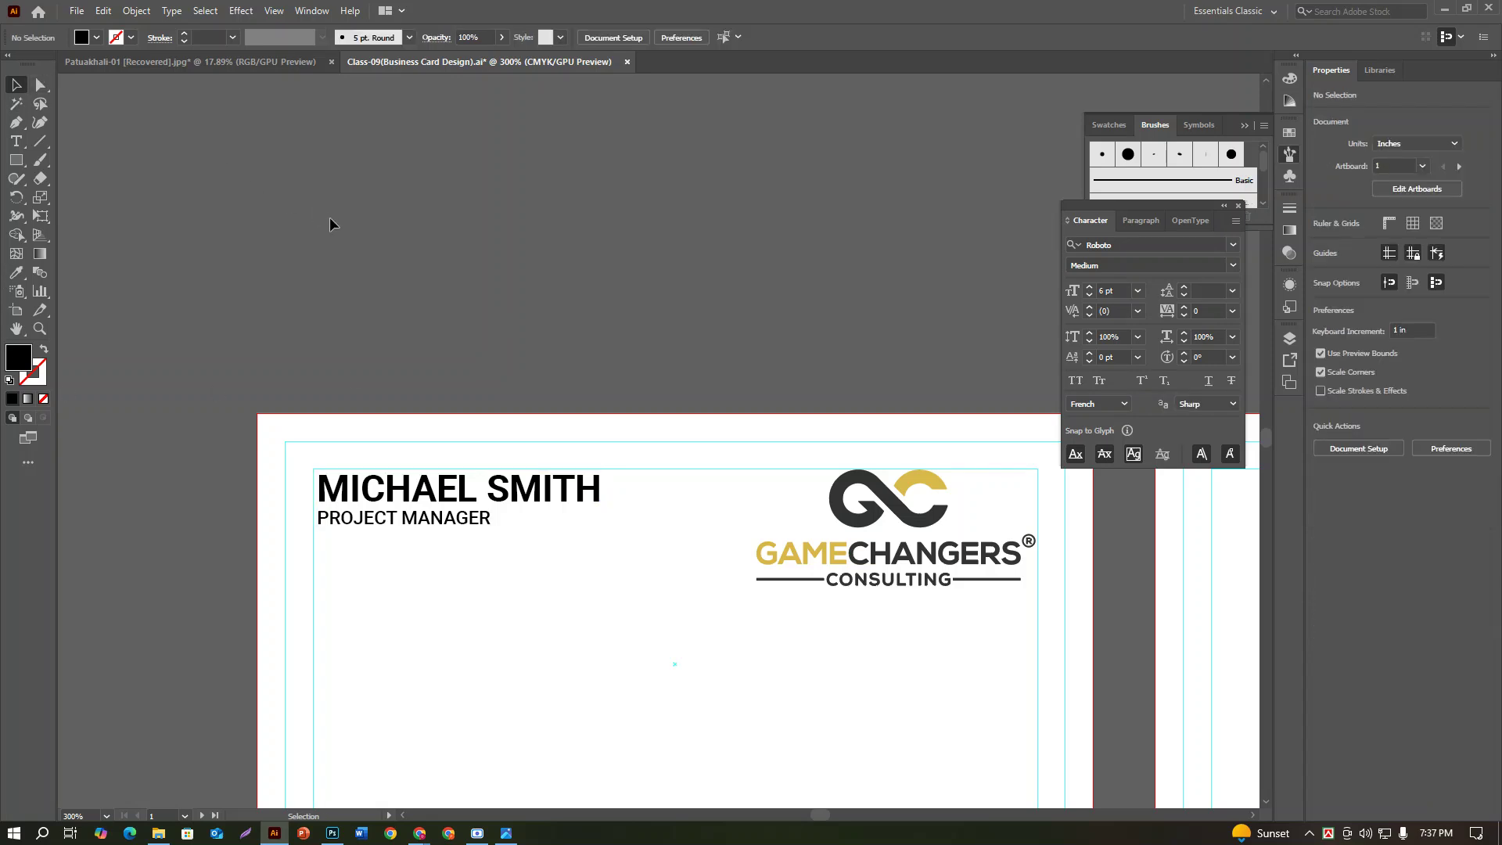
scroll(359, 251, "down", 3)
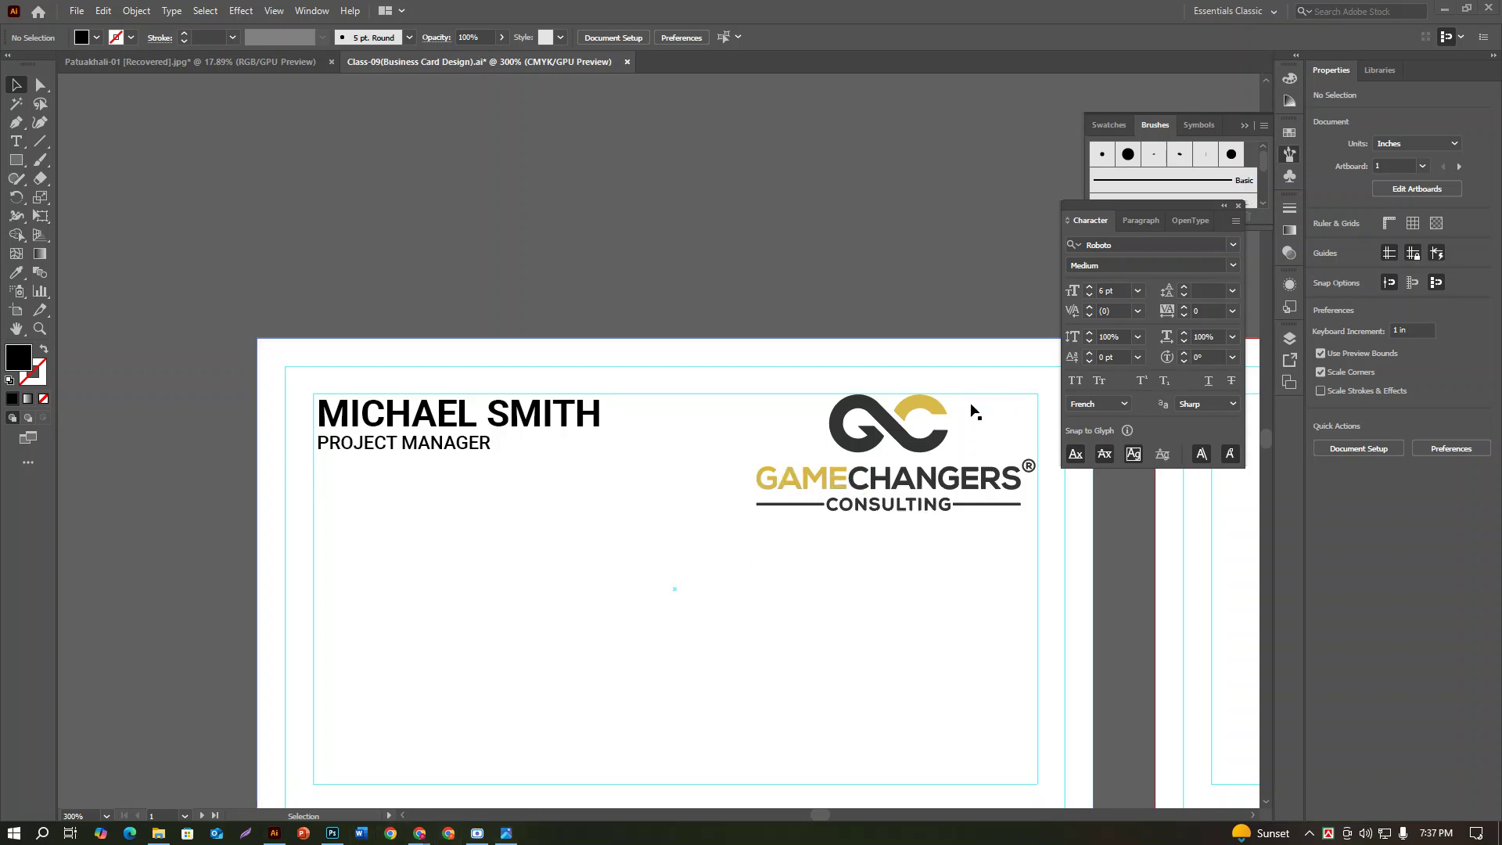
left_click(515, 835)
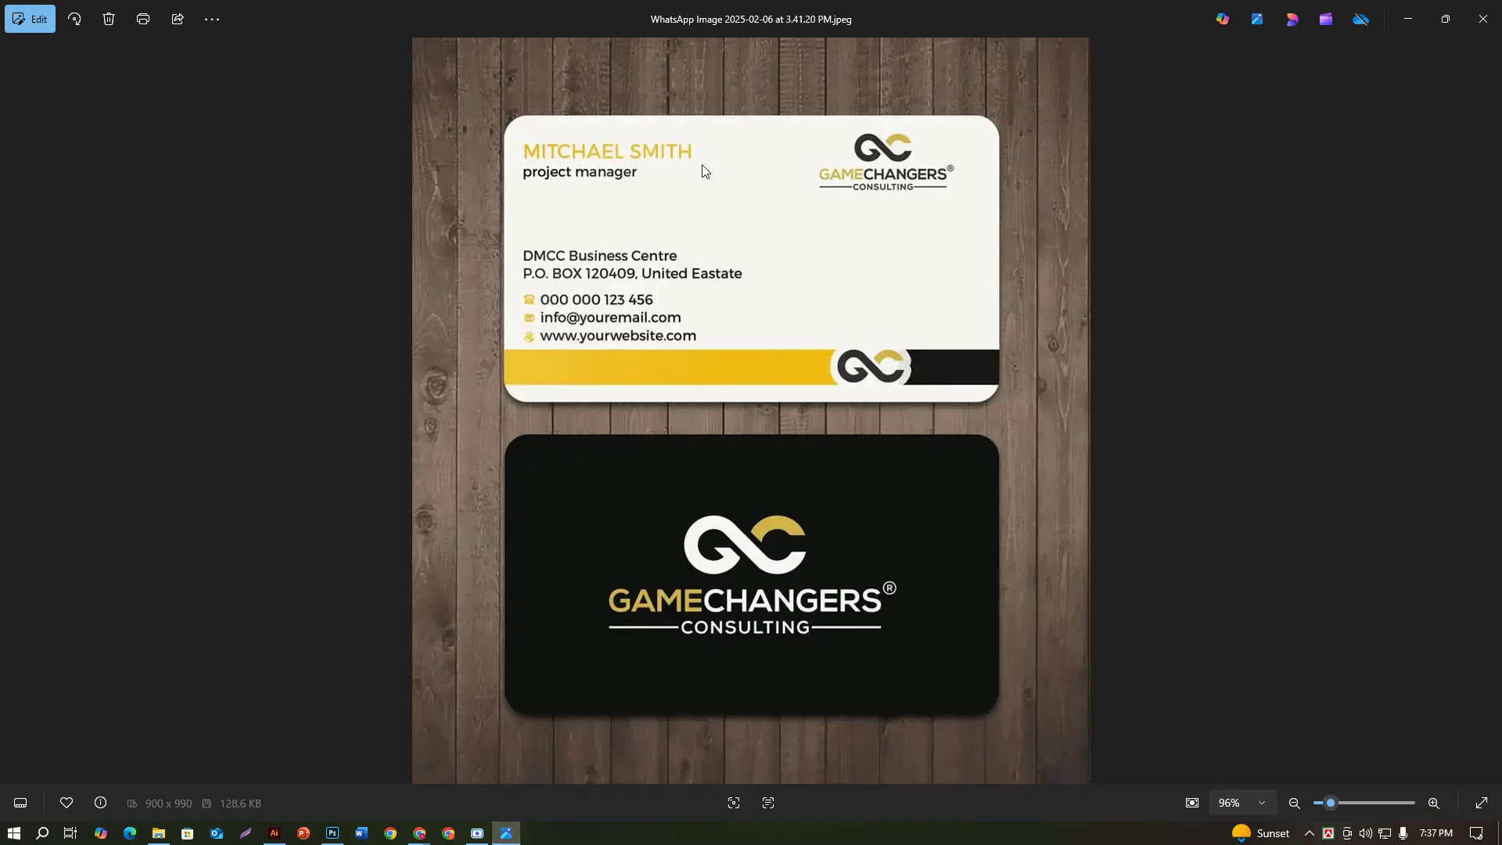
Step: Select the name and eyedrop the logo's gold onto it, then deselect
left_click(274, 833)
left_click(16, 140)
left_click_drag(316, 414, 668, 418)
left_click(19, 276)
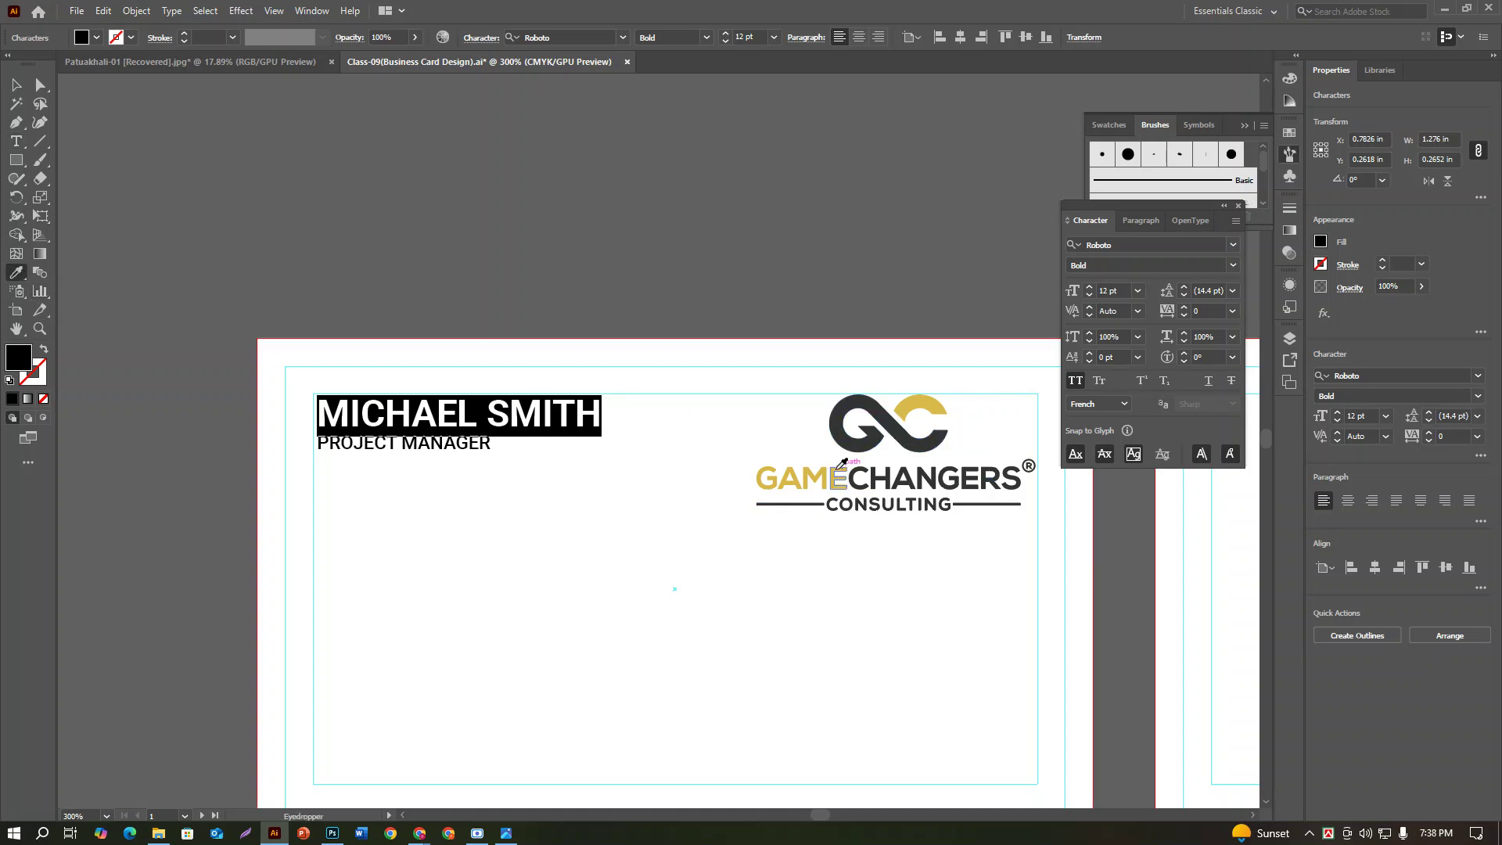
left_click(925, 404)
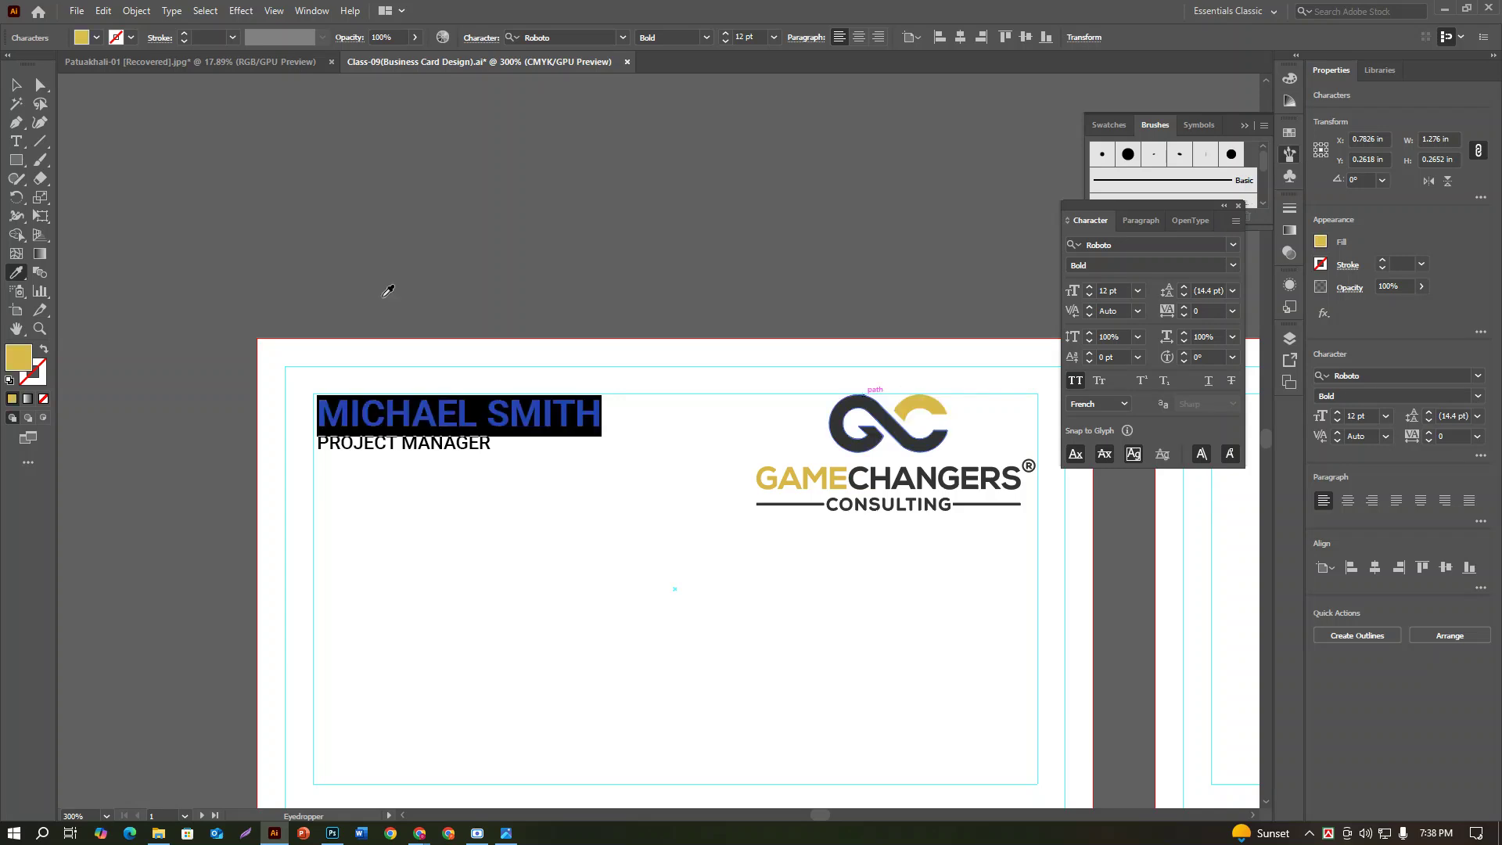
left_click(16, 83)
left_click(448, 192)
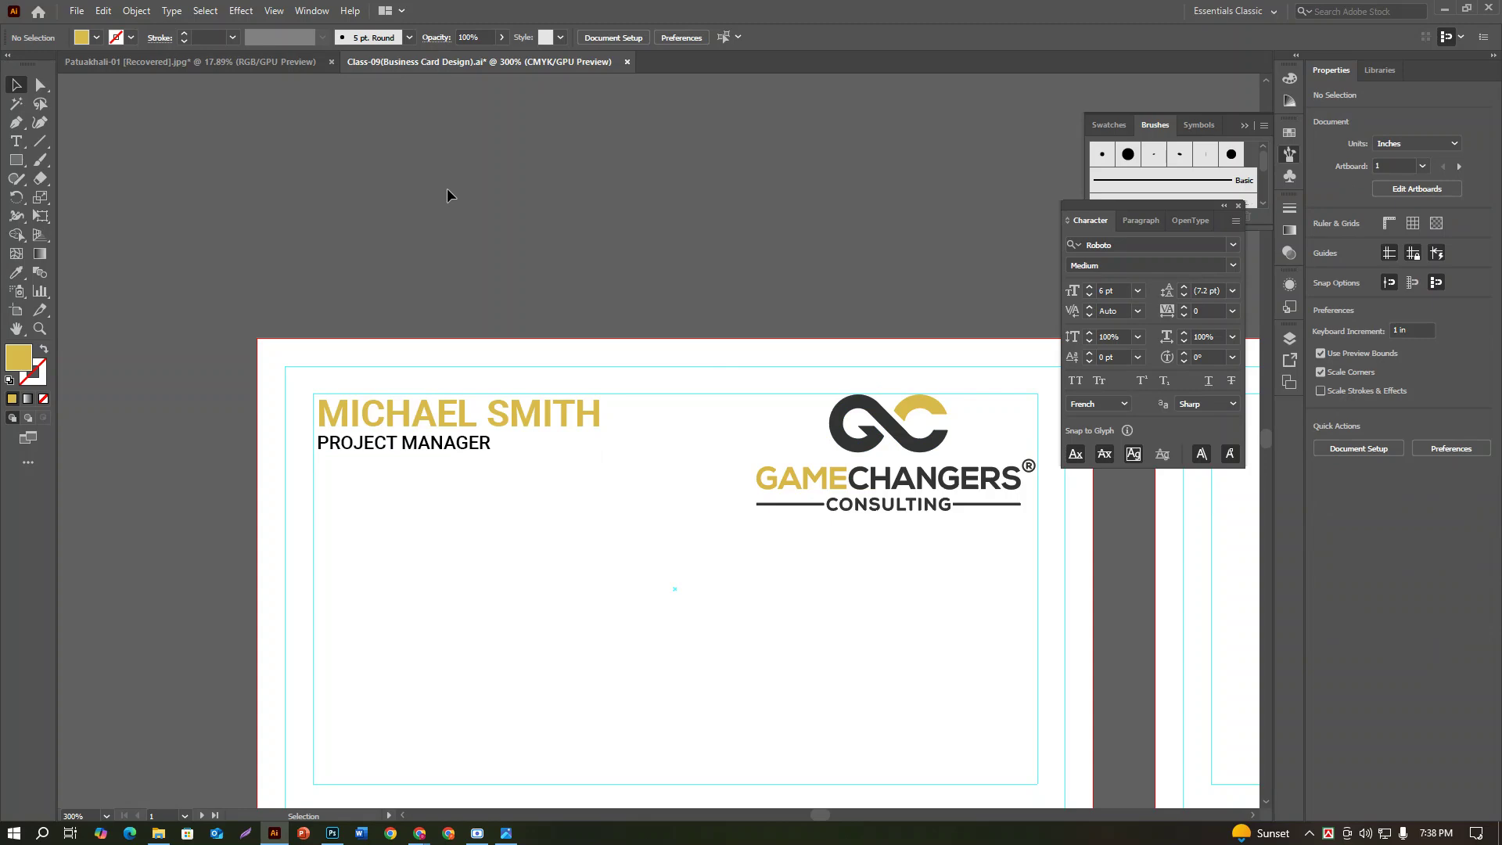
left_click(506, 833)
left_click(478, 833)
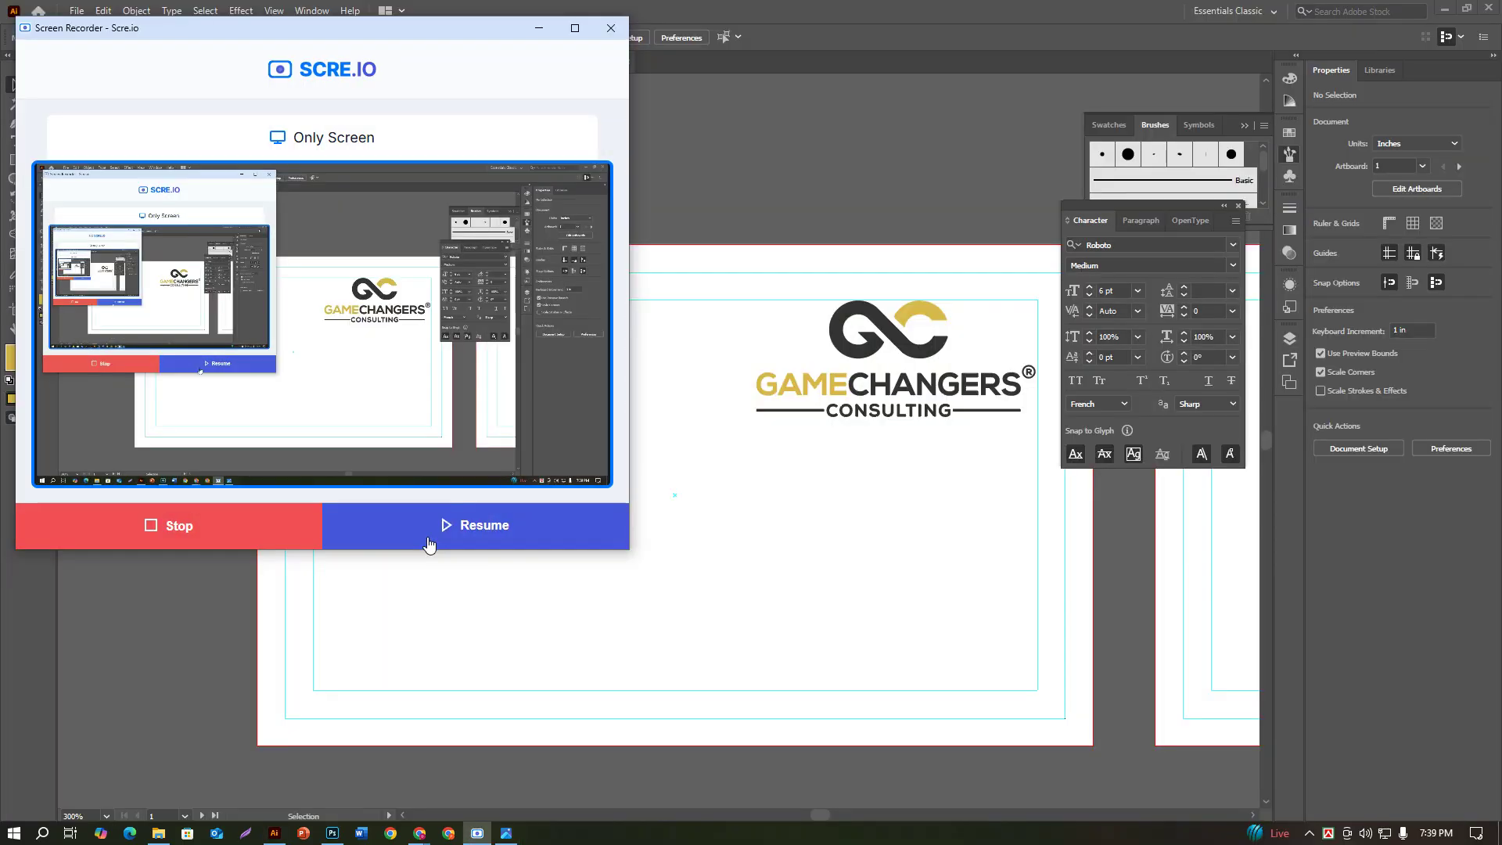
left_click(429, 544)
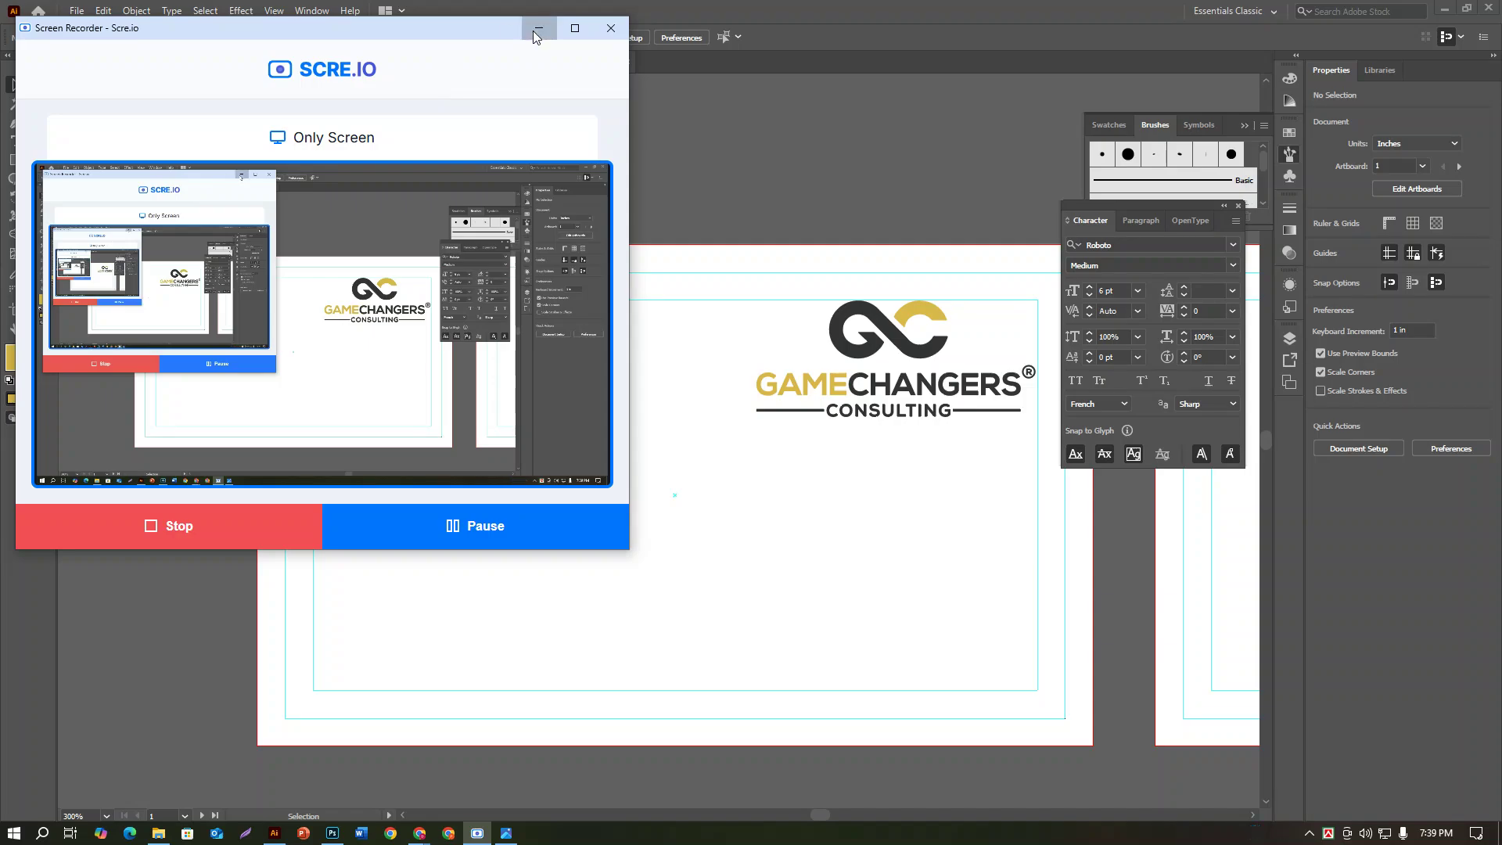
left_click(538, 29)
left_click(506, 833)
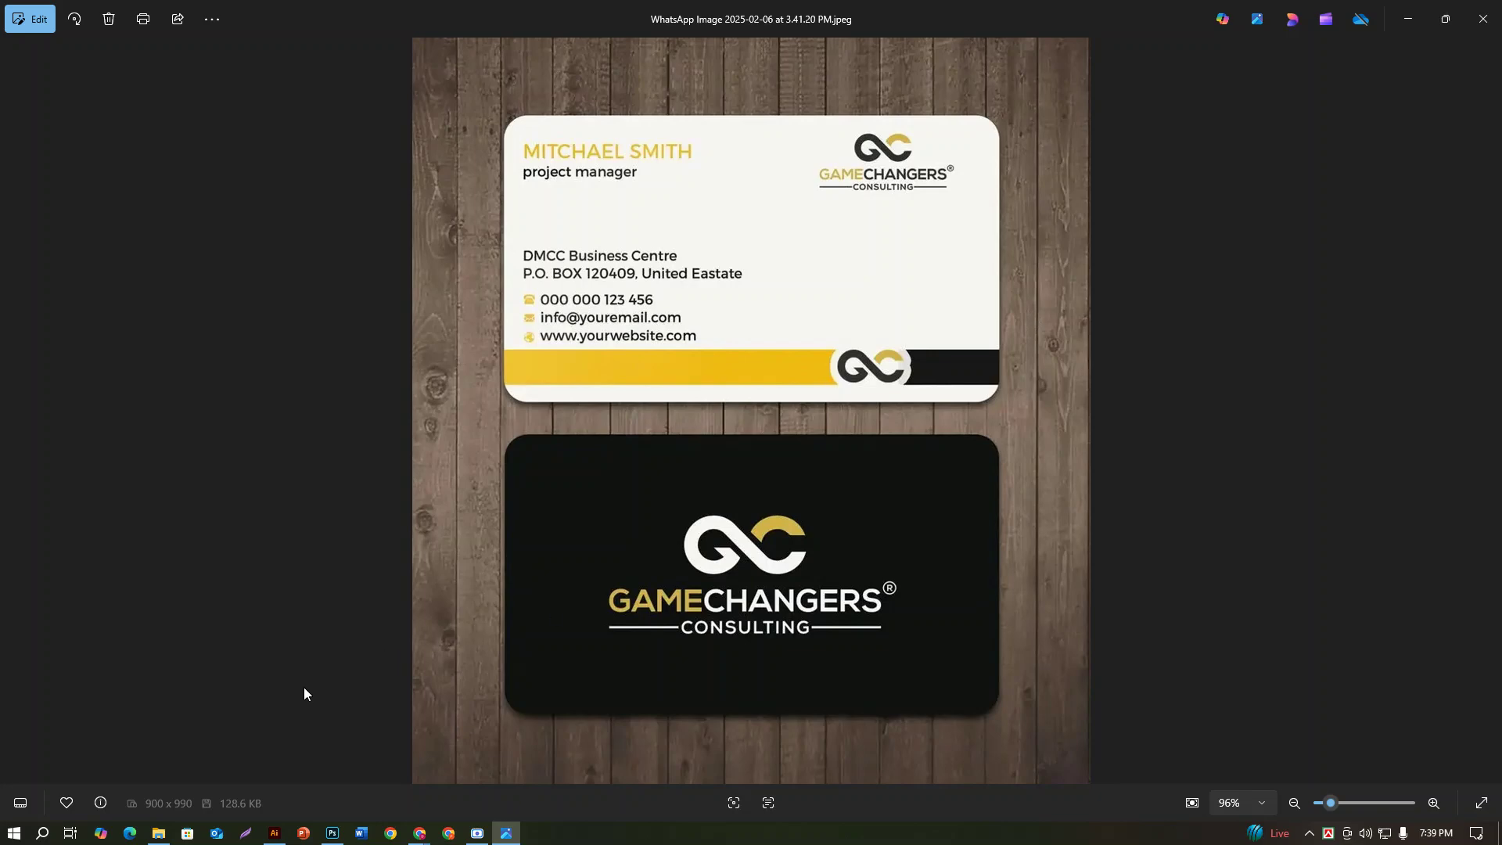
left_click(274, 832)
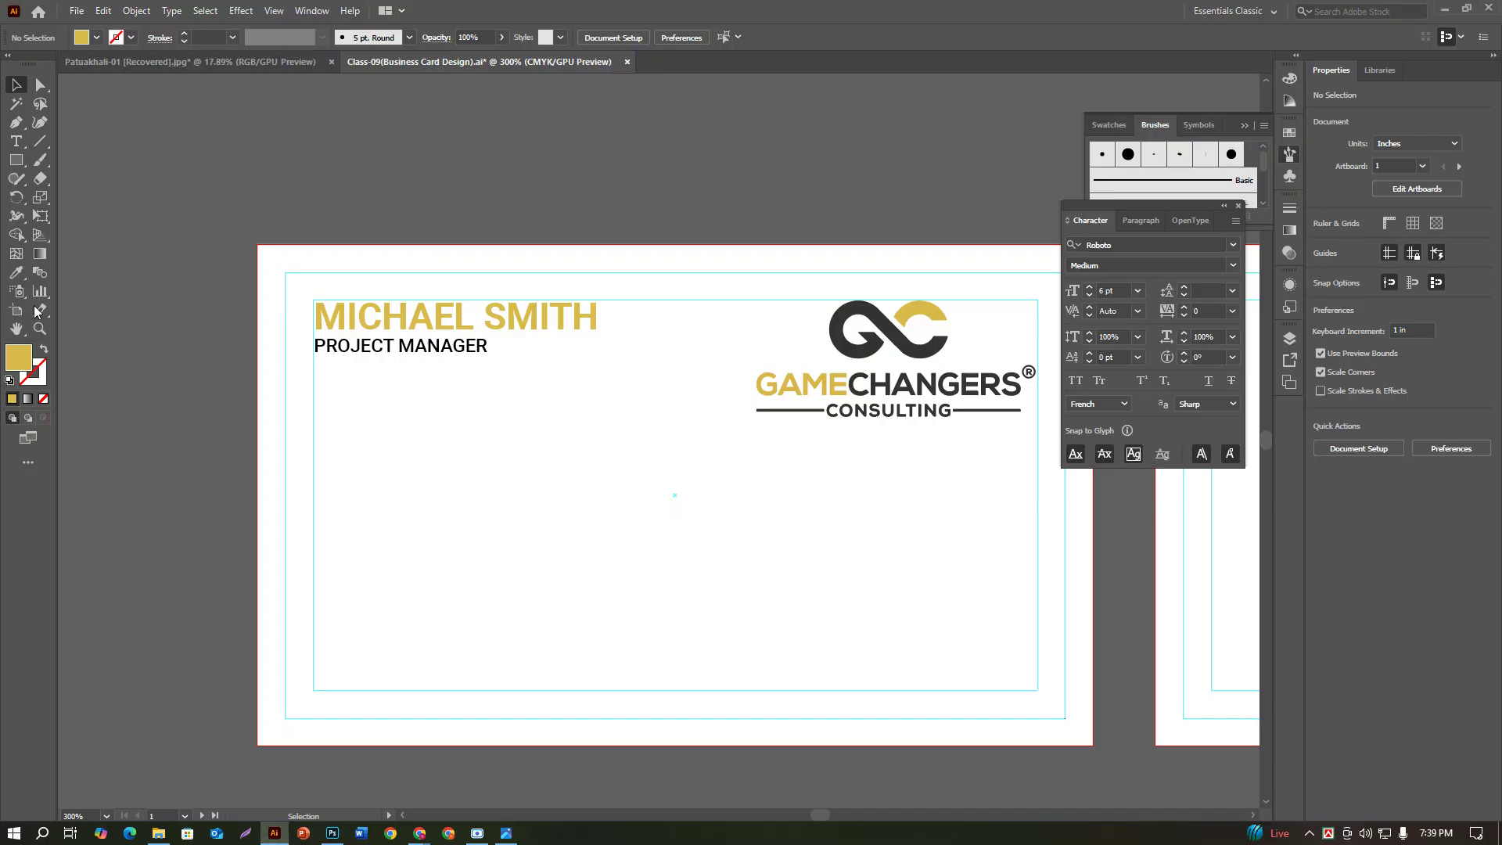
left_click(14, 142)
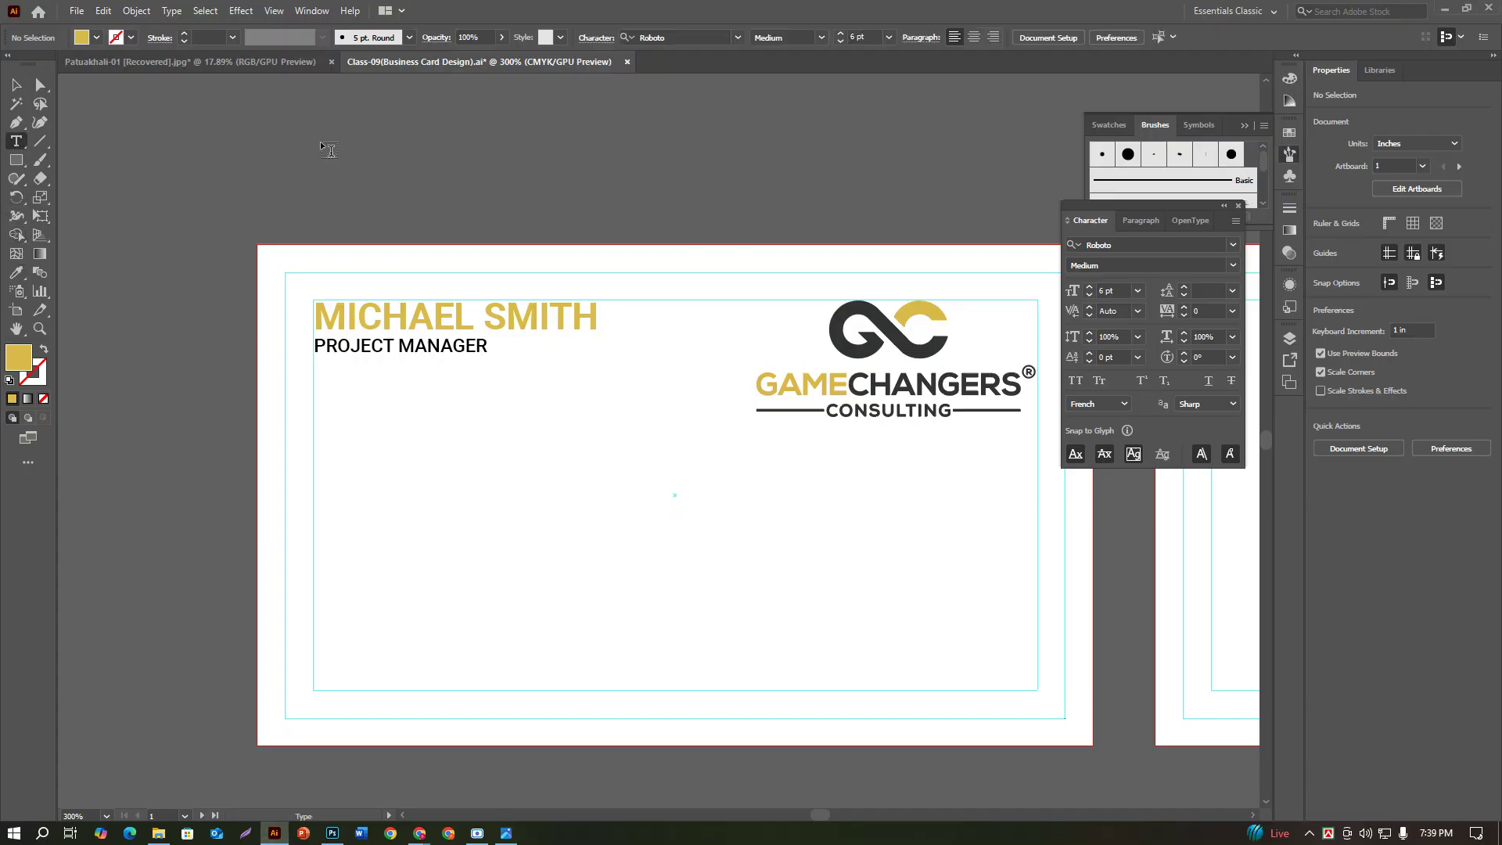
Step: Type 'DMCC Business Center' and begin 'P.O. Box' above the card, checking the reference photo
left_click(410, 167)
type("D")
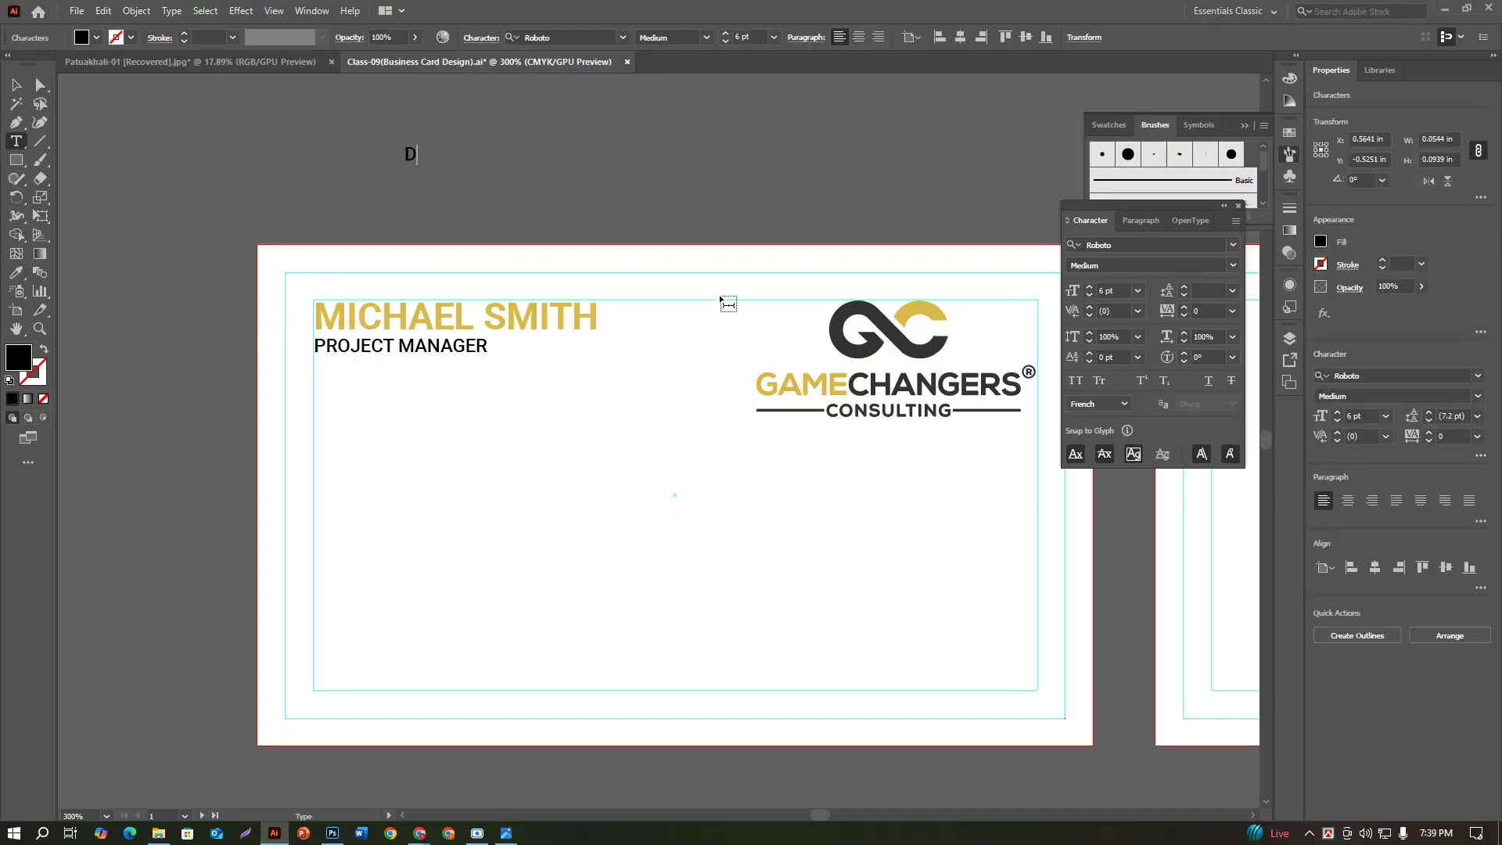
type("MCC Business ")
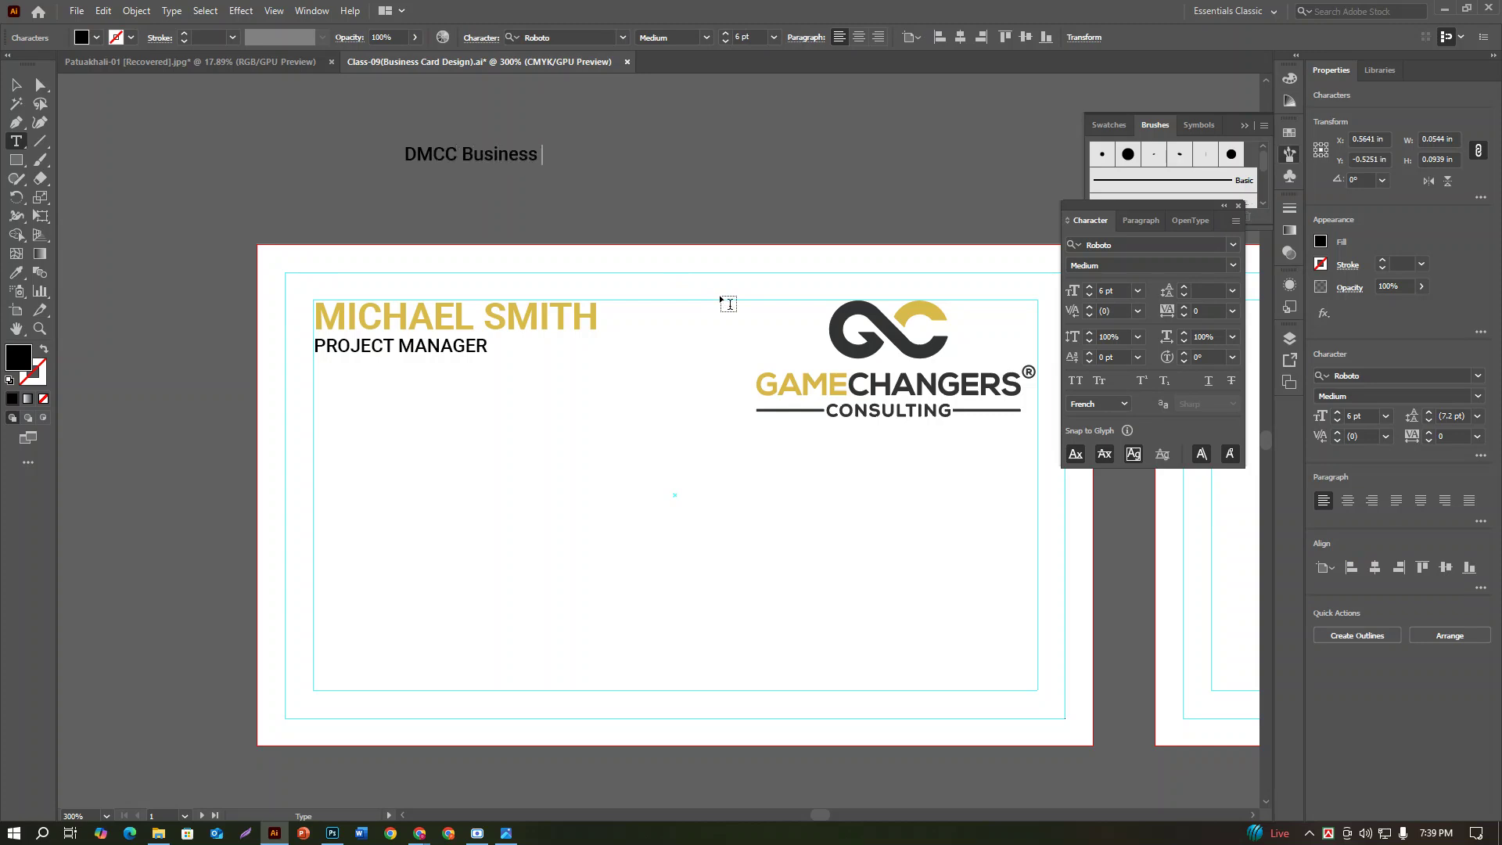
type("Center")
left_click(506, 834)
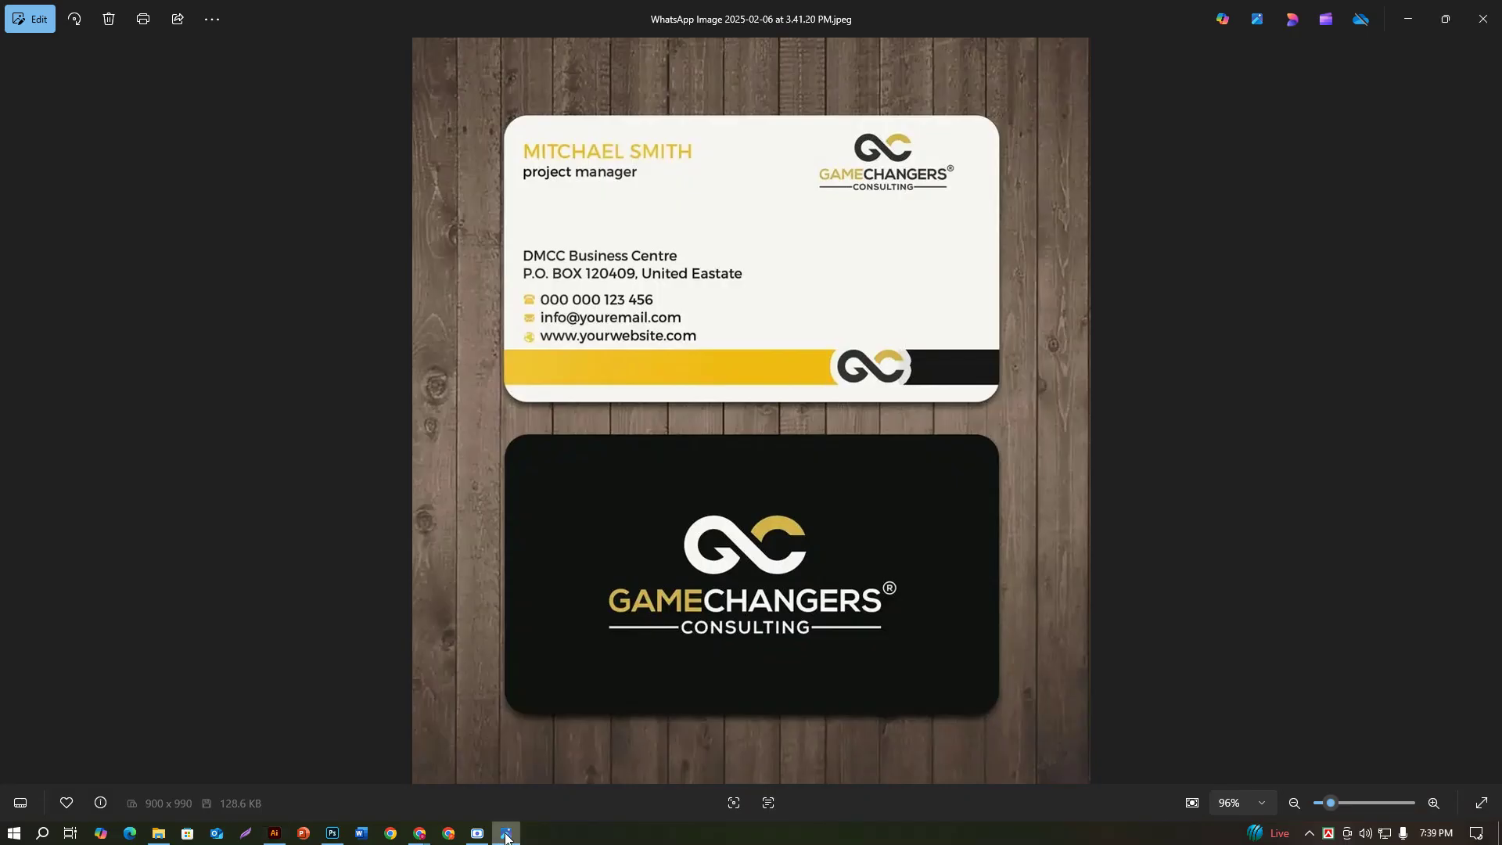
left_click(273, 834)
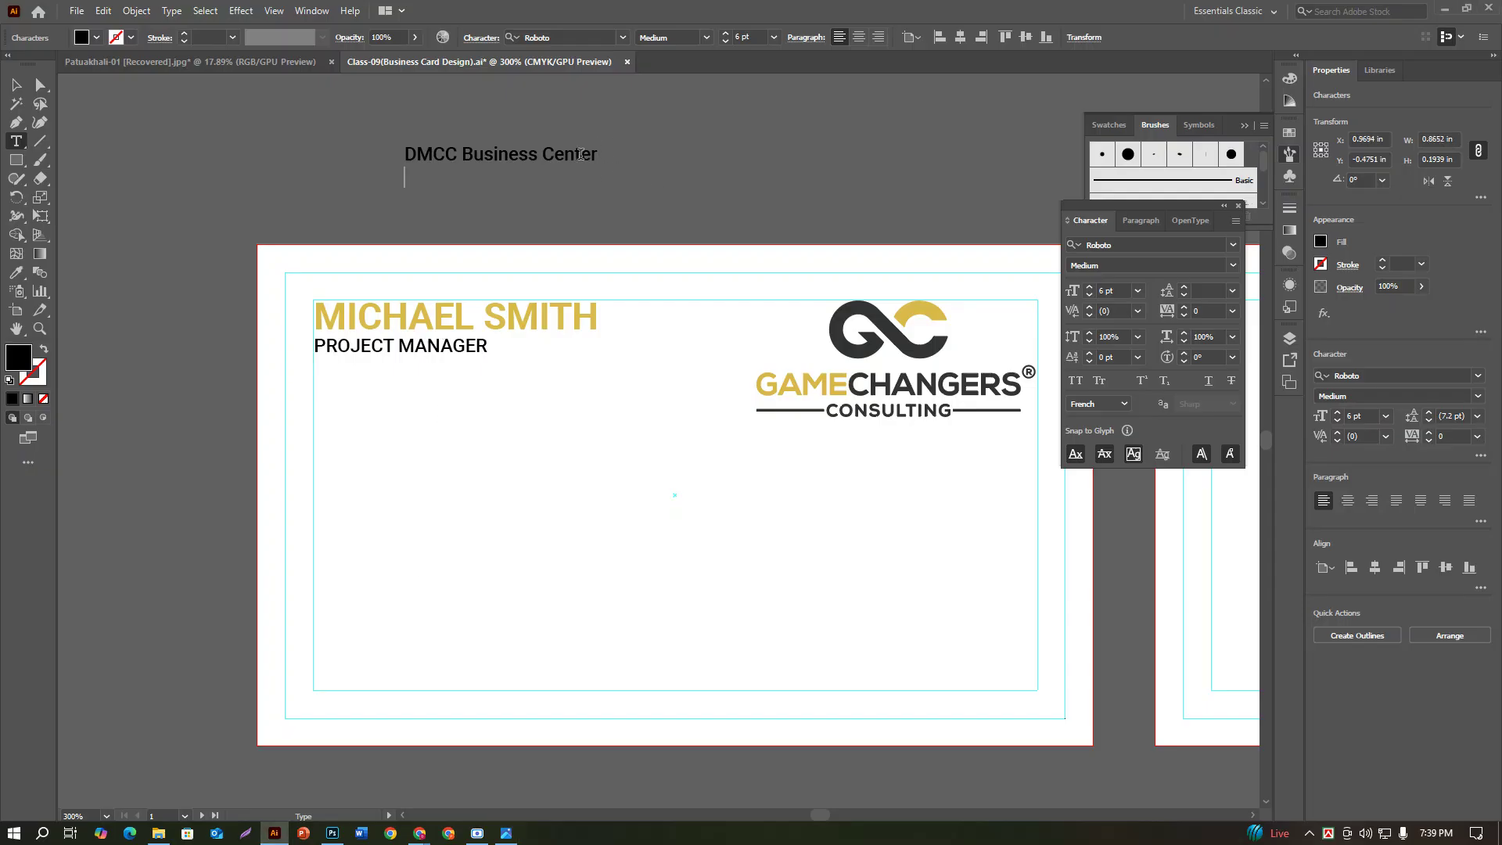
type("P.O. Box")
left_click(505, 834)
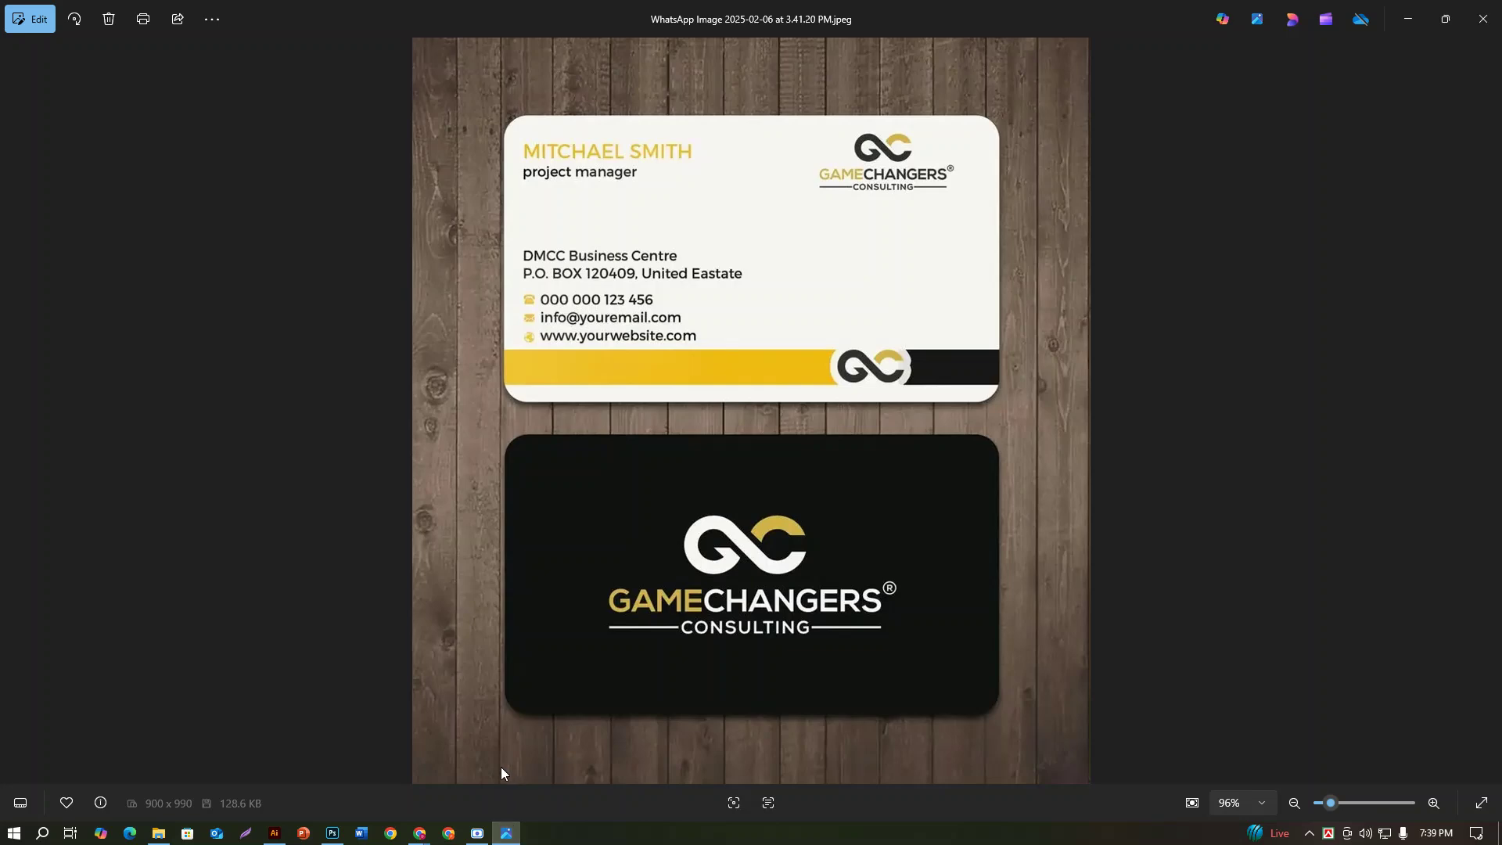
mouse_move(430, 841)
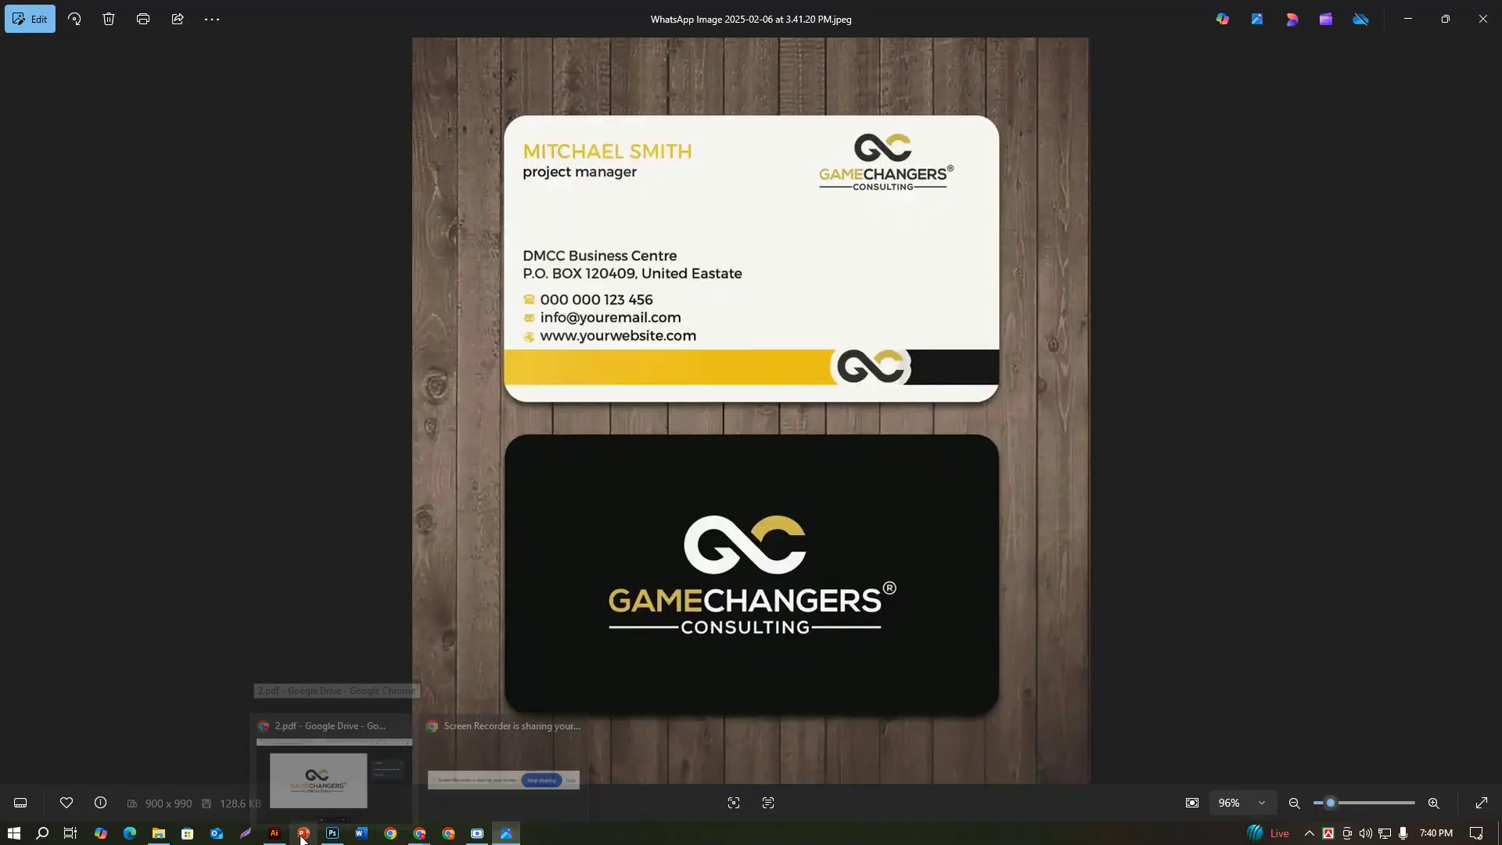
left_click(274, 832)
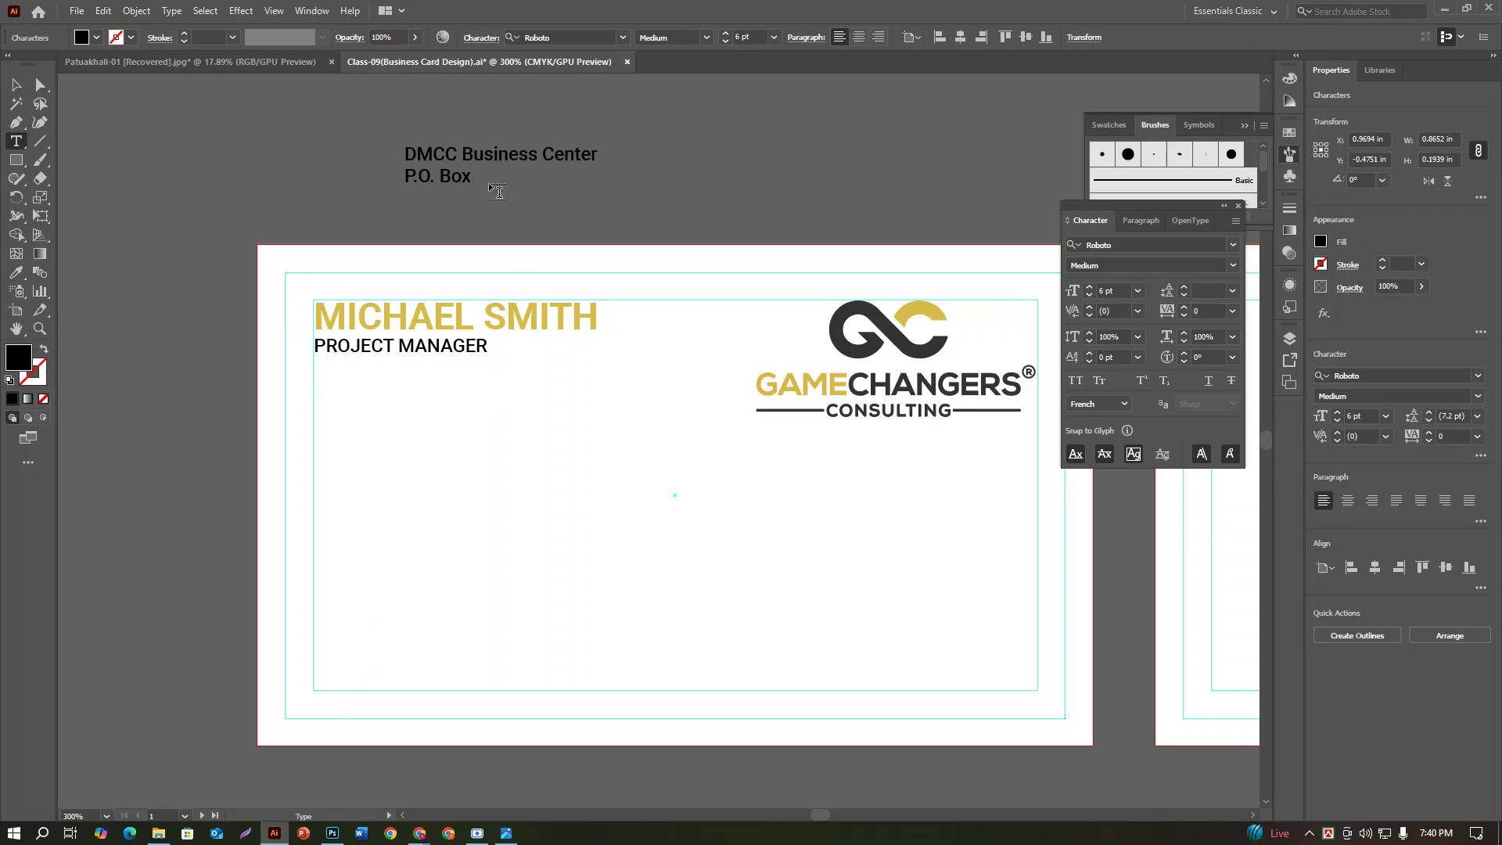
key("BackSpace")
type("01")
type("2879")
type(", ")
type("Un")
key("BackSpace")
type("nited States")
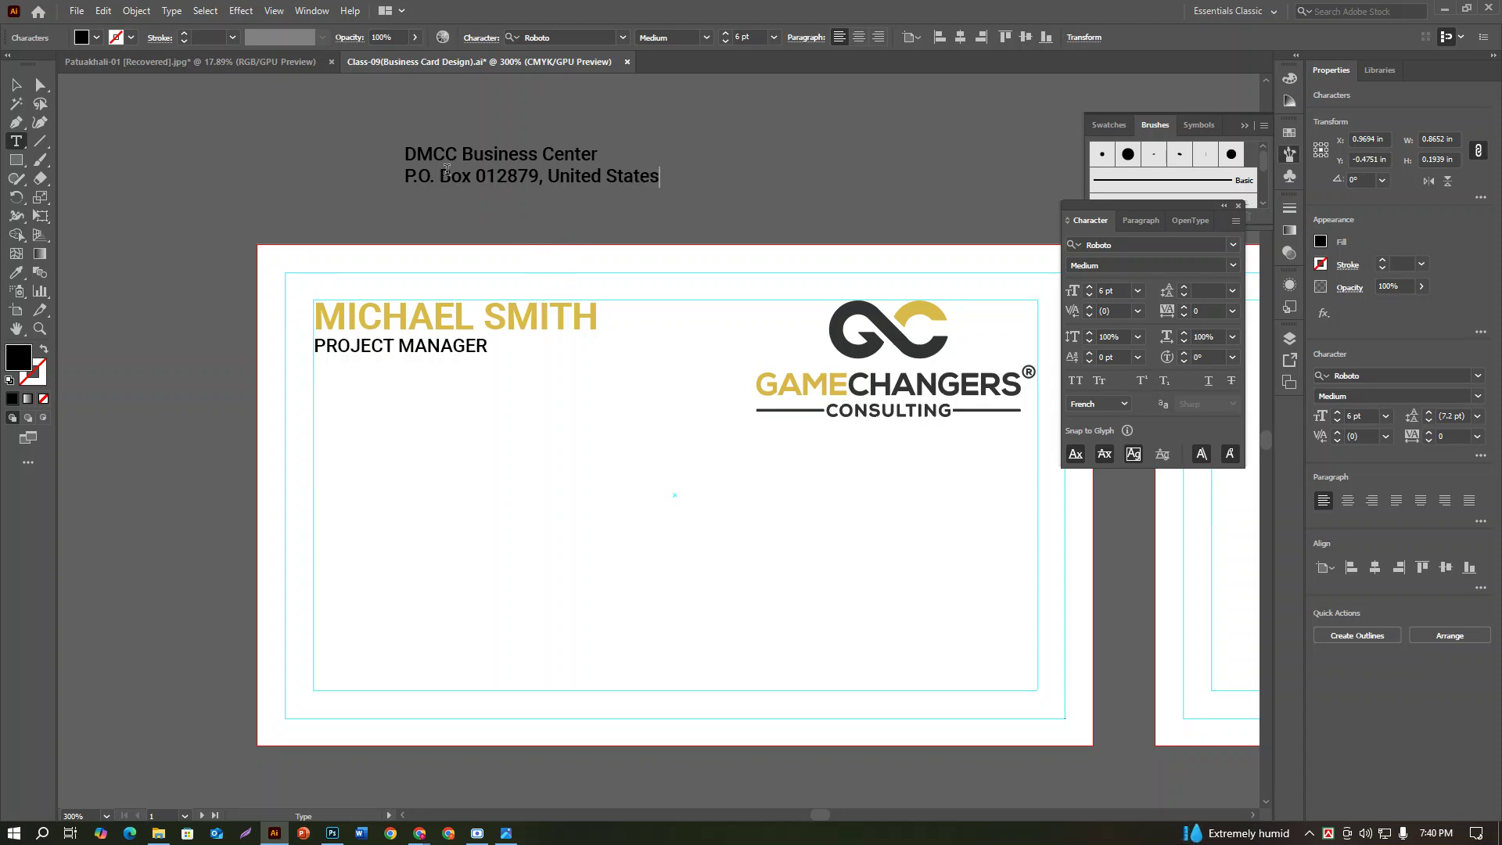
left_click_drag(452, 176, 469, 173)
type("OB")
key("BackSpace")
type("X")
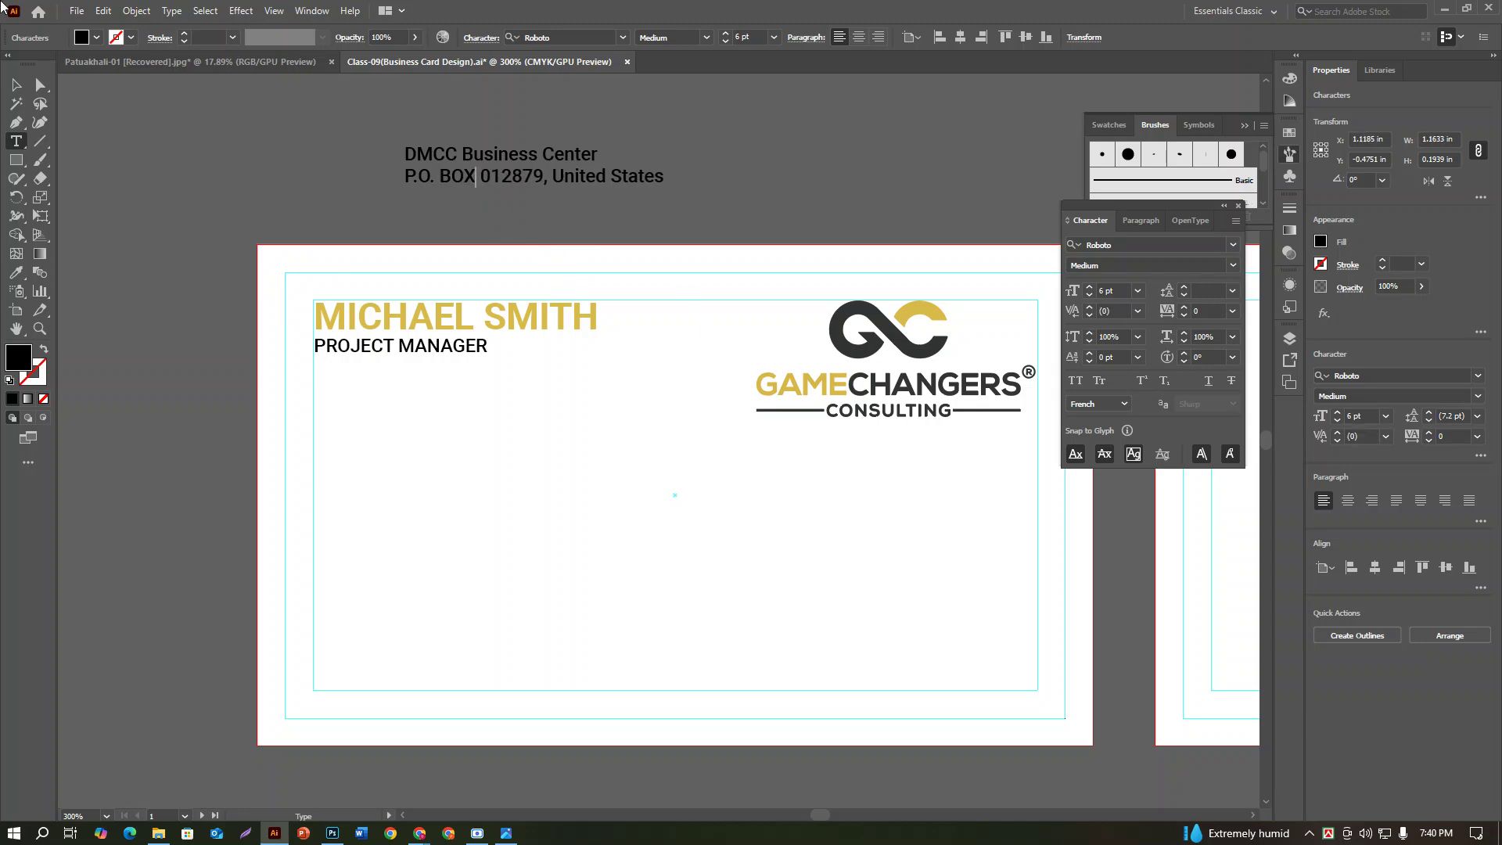
left_click(18, 88)
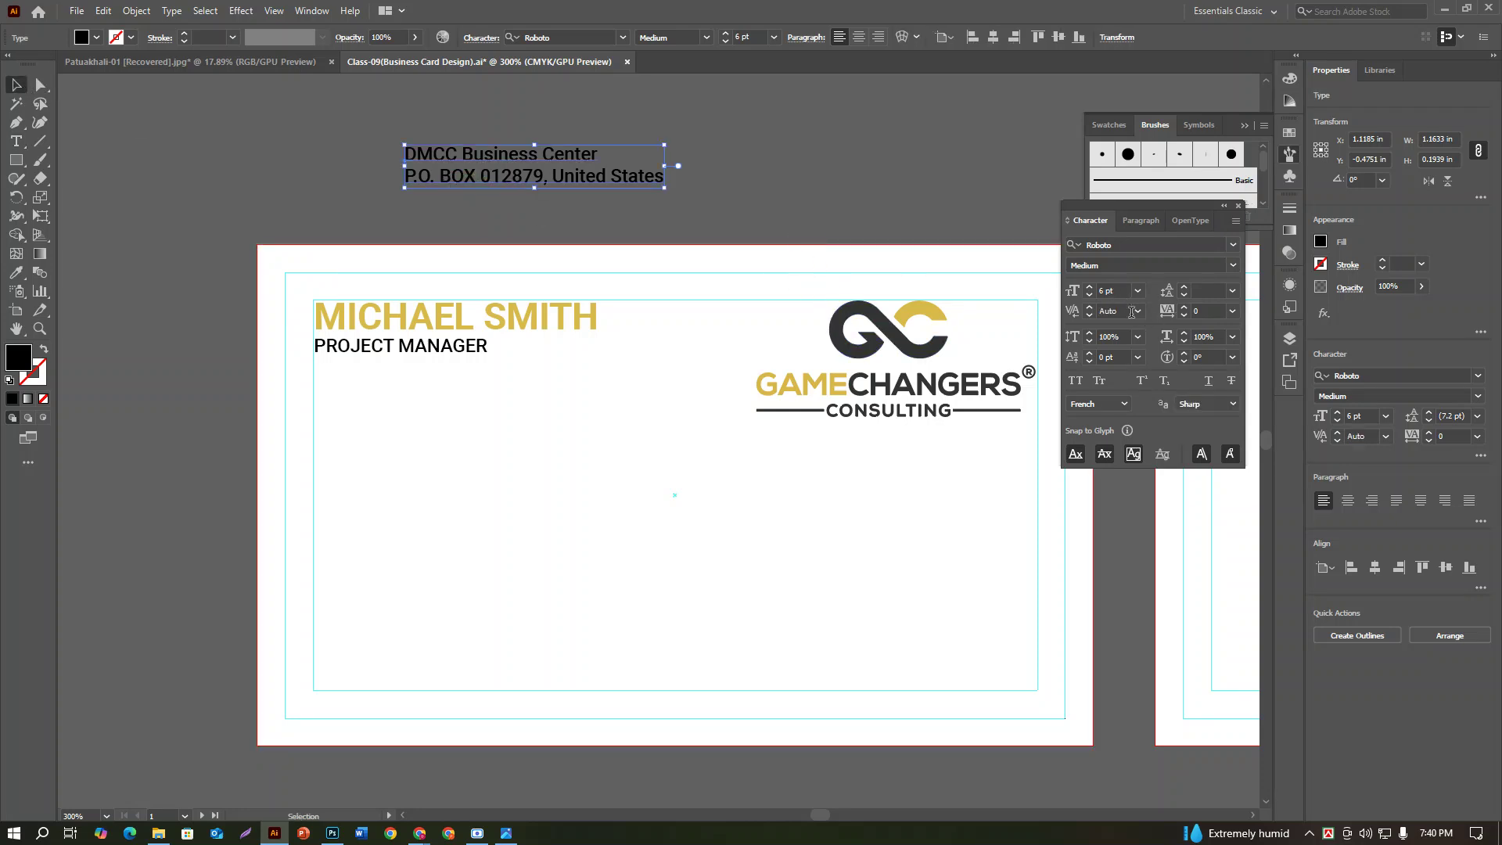
Step: Drag the address block onto the card's left side below the title, then compare with the reference photo
left_click_drag(541, 156, 449, 507)
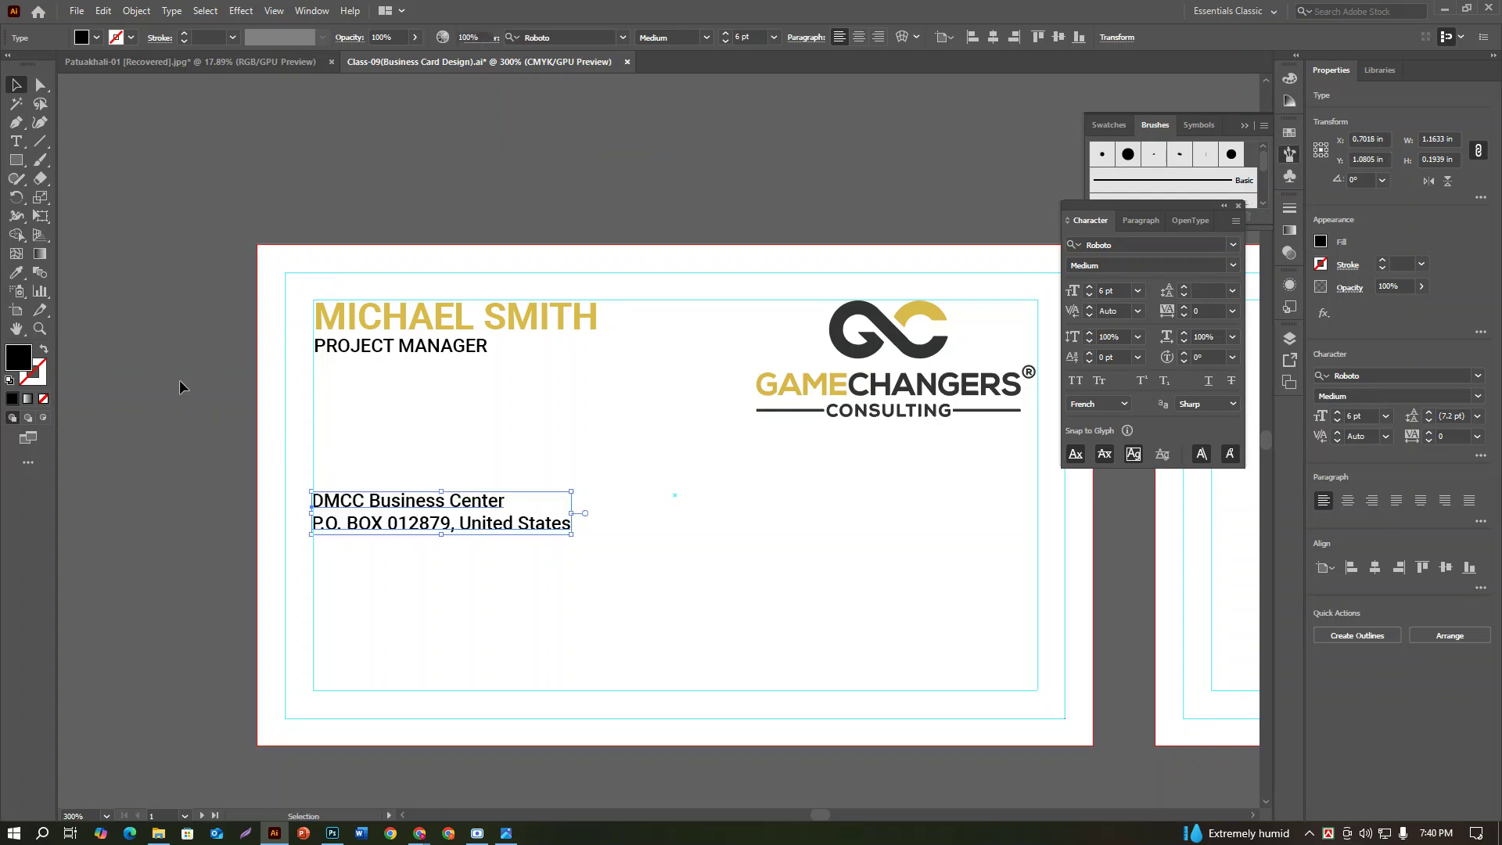
left_click(577, 717)
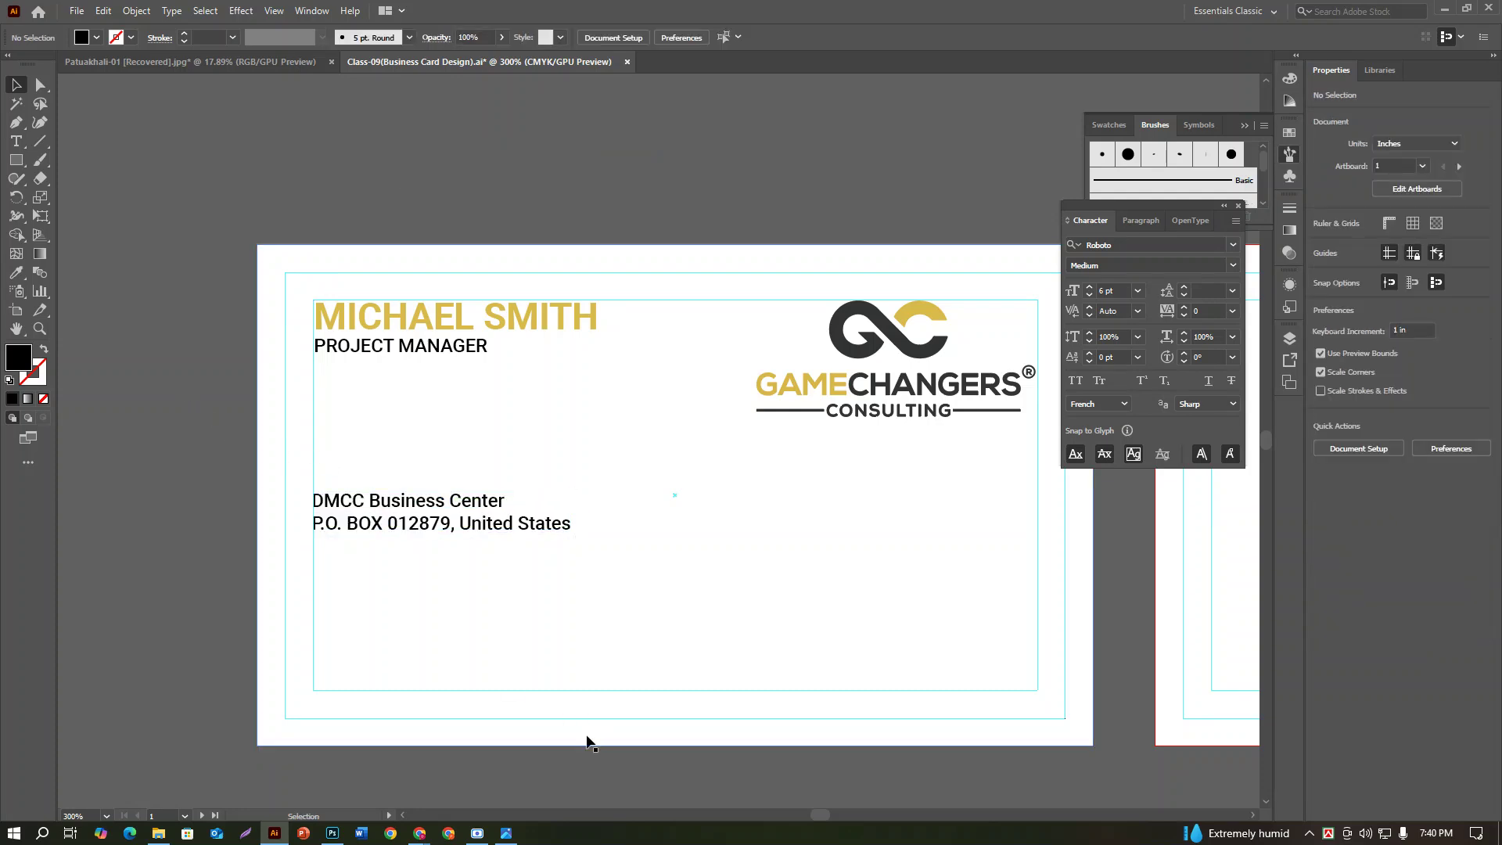
left_click(506, 834)
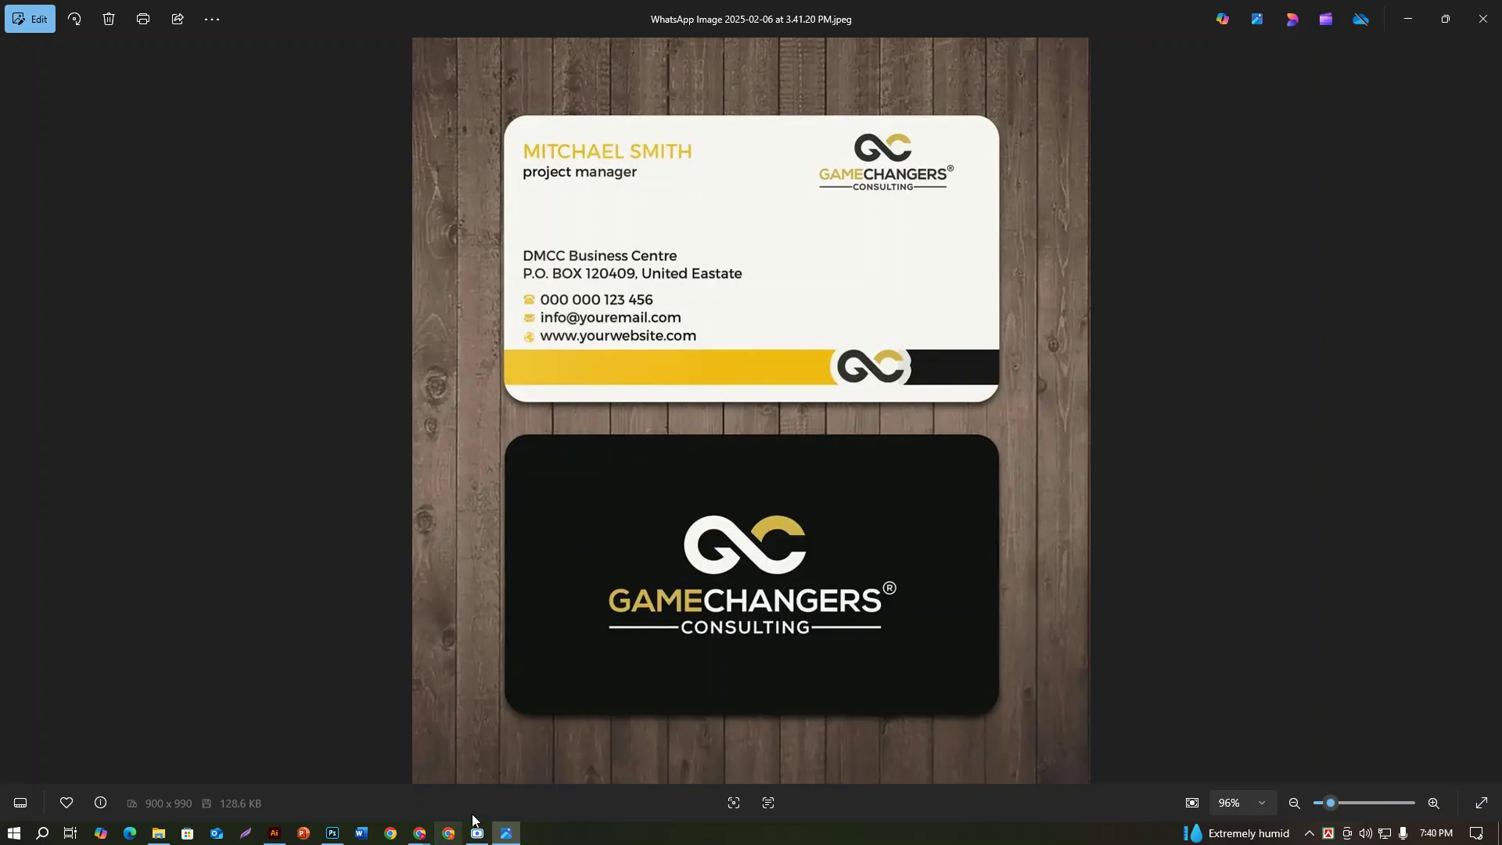
left_click(274, 834)
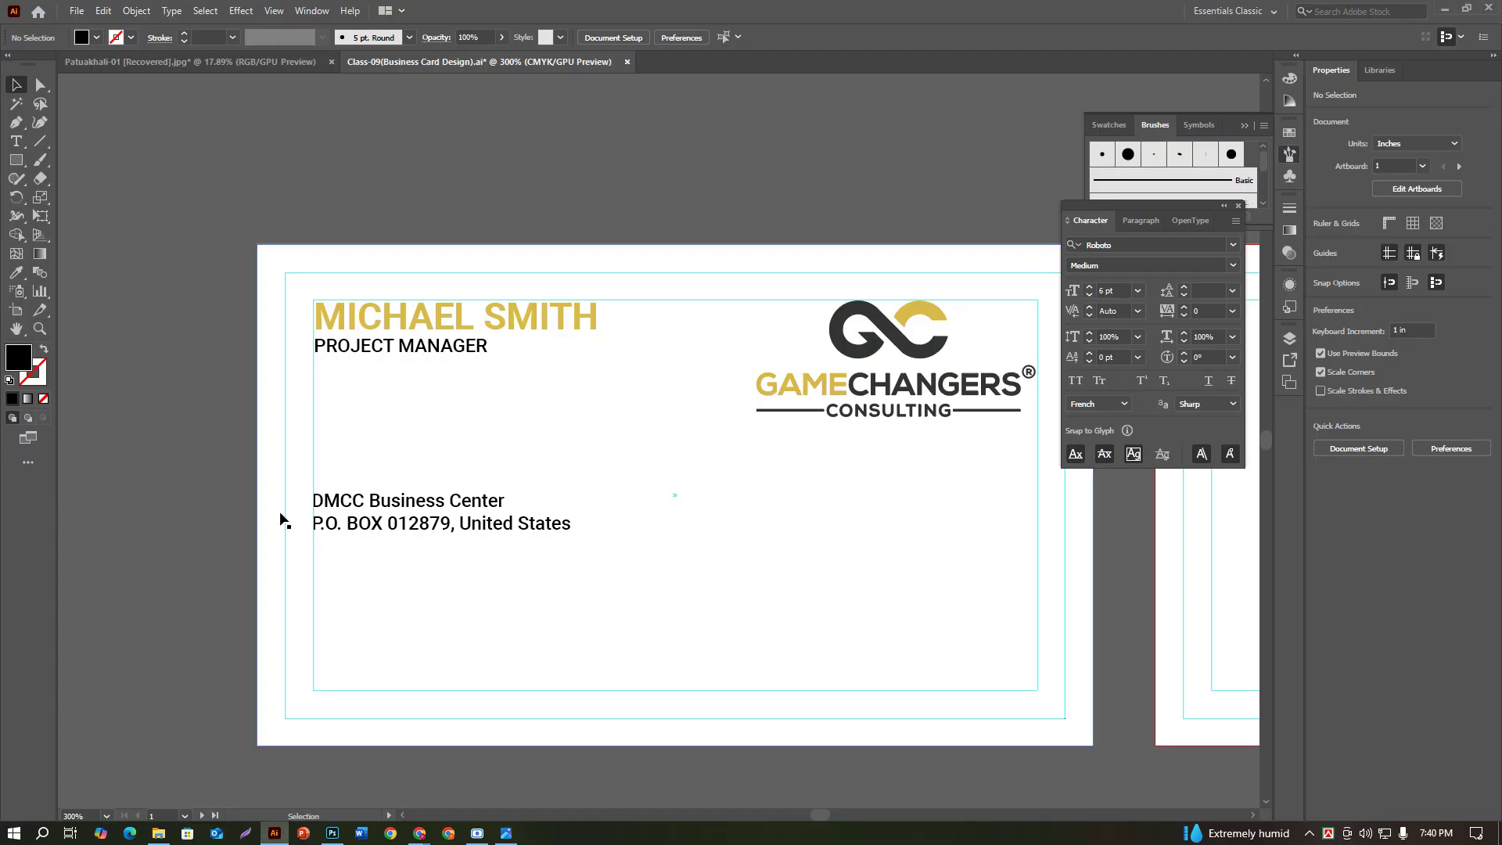
left_click(14, 141)
scroll(365, 381, "down", 1)
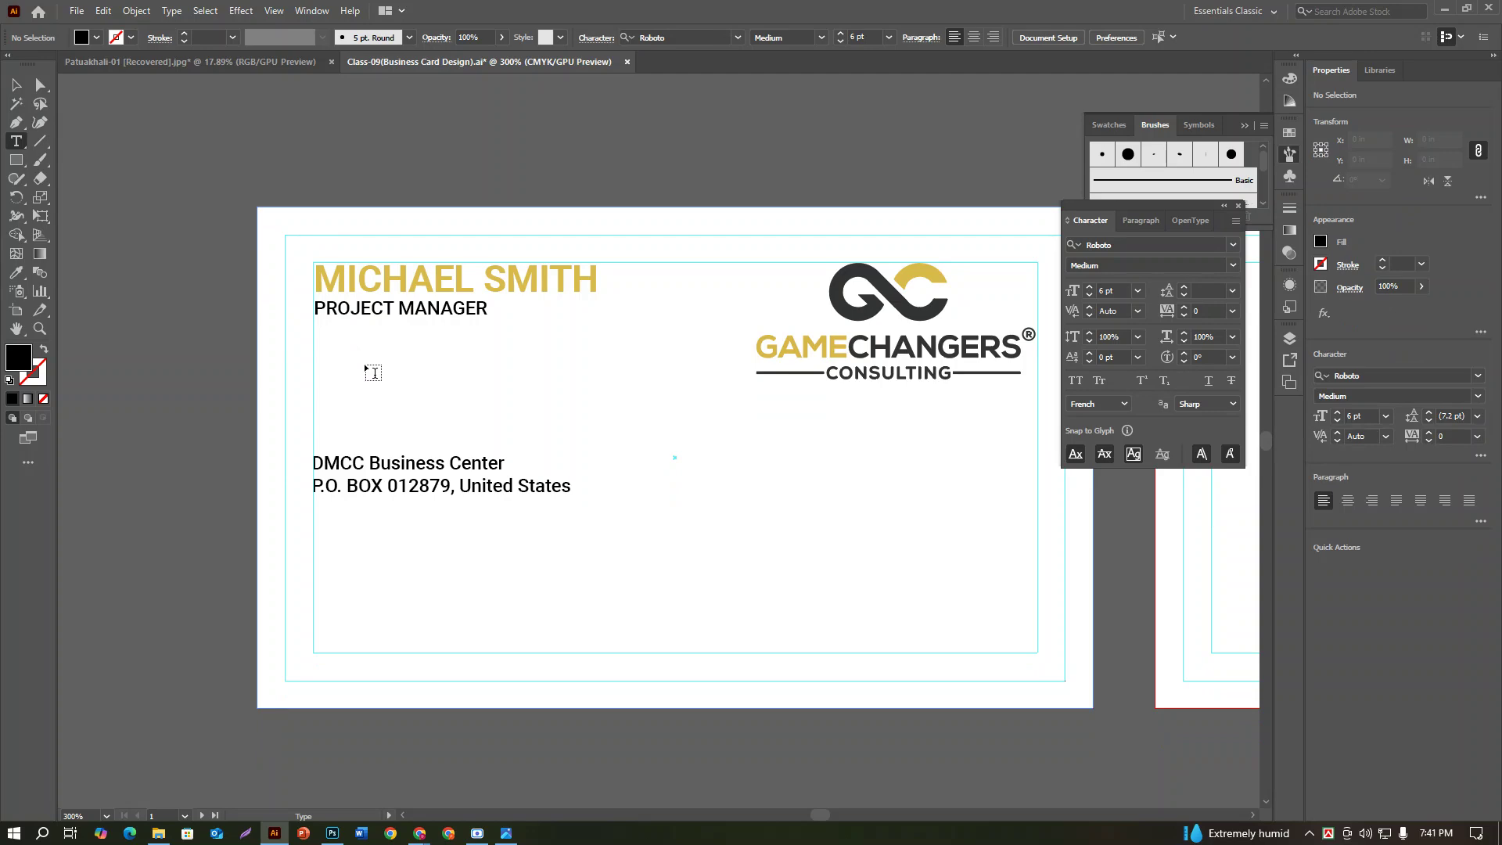
scroll(369, 377, "down", 2)
scroll(214, 364, "down", 6)
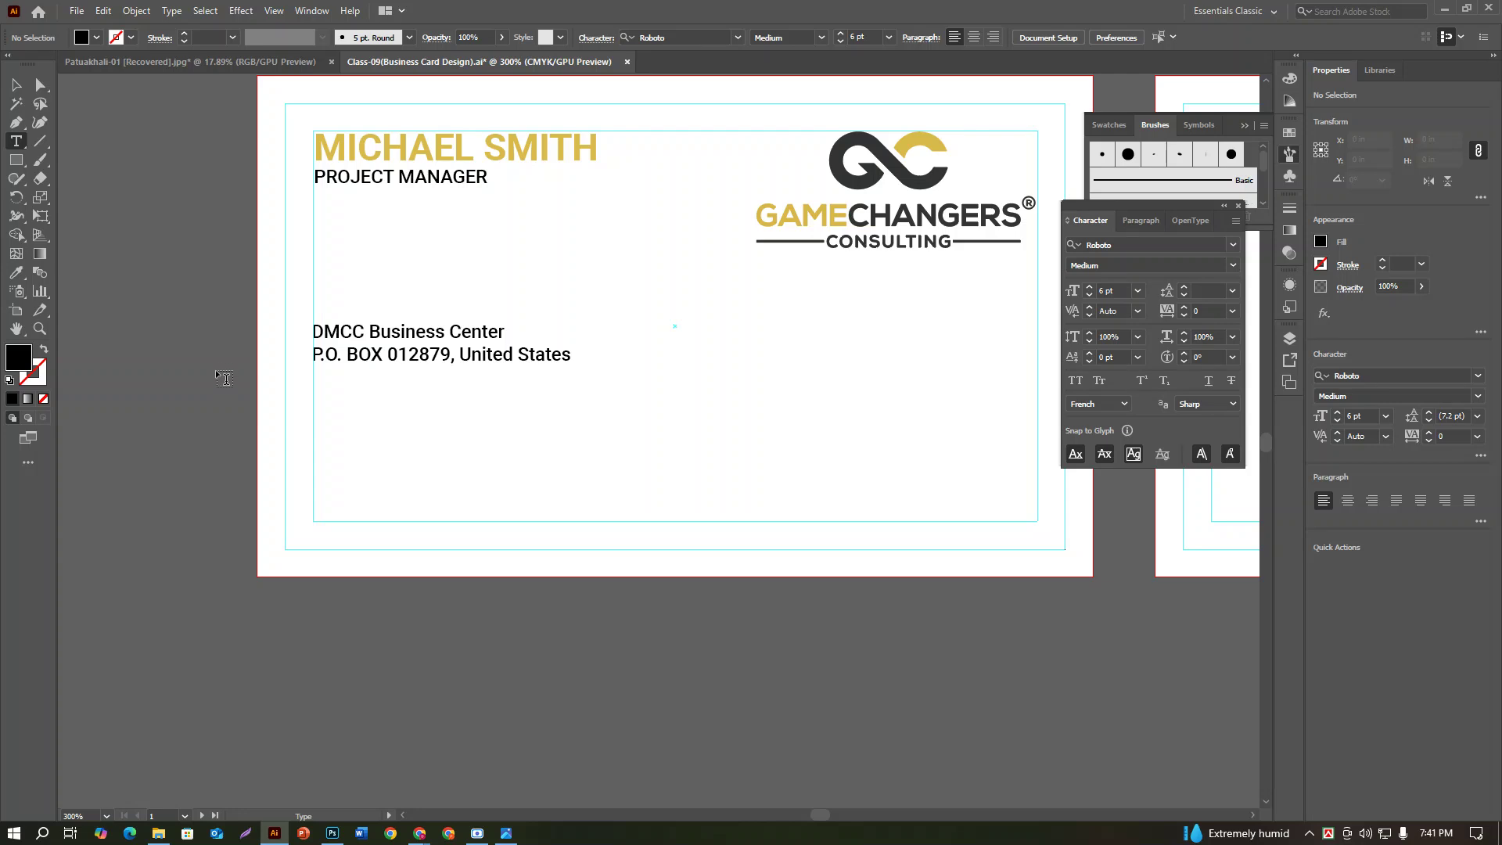
left_click(335, 509)
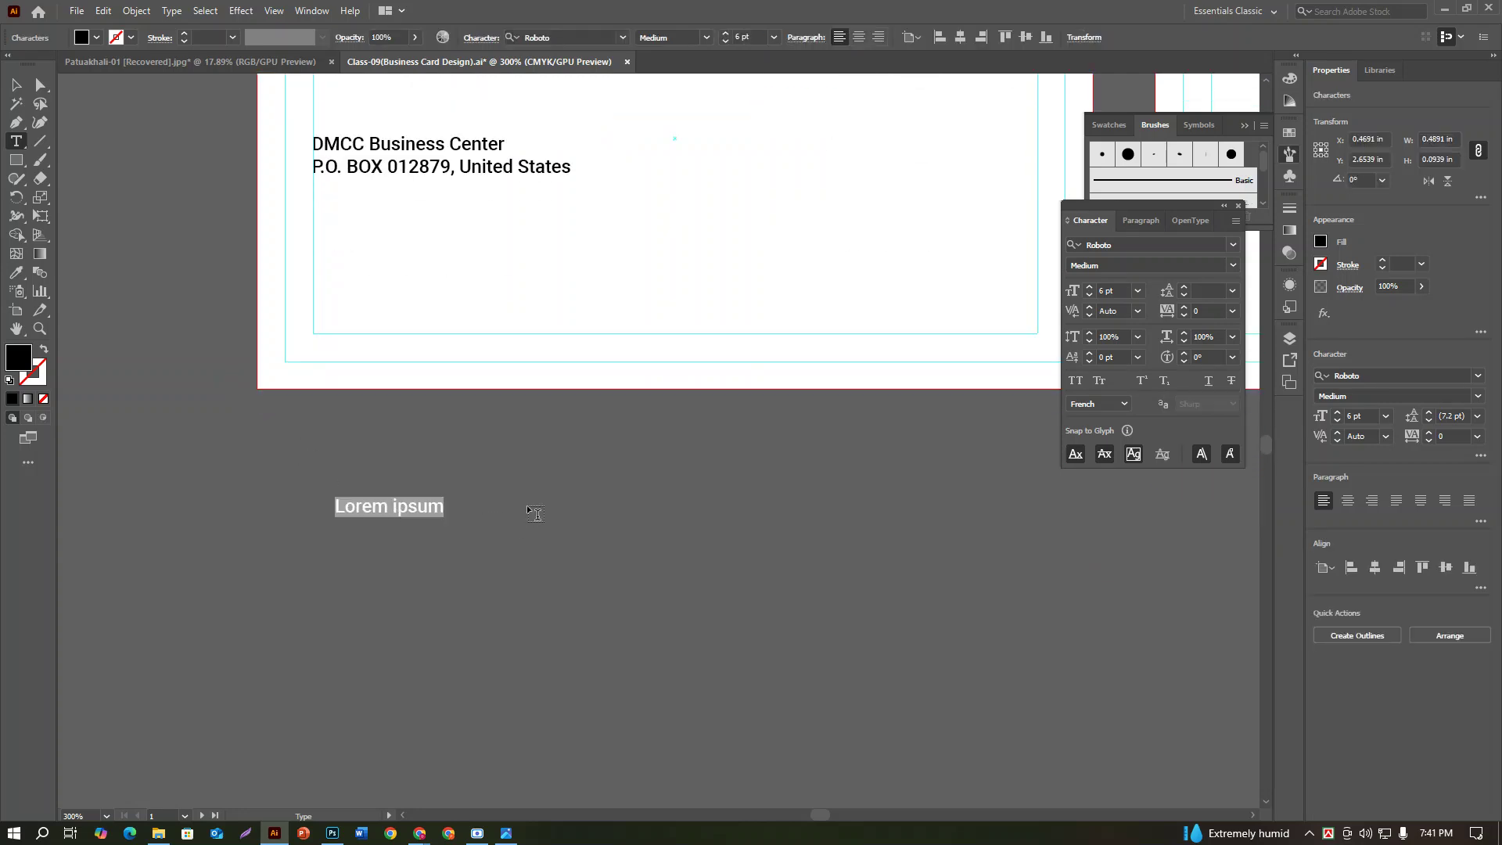
type("+8")
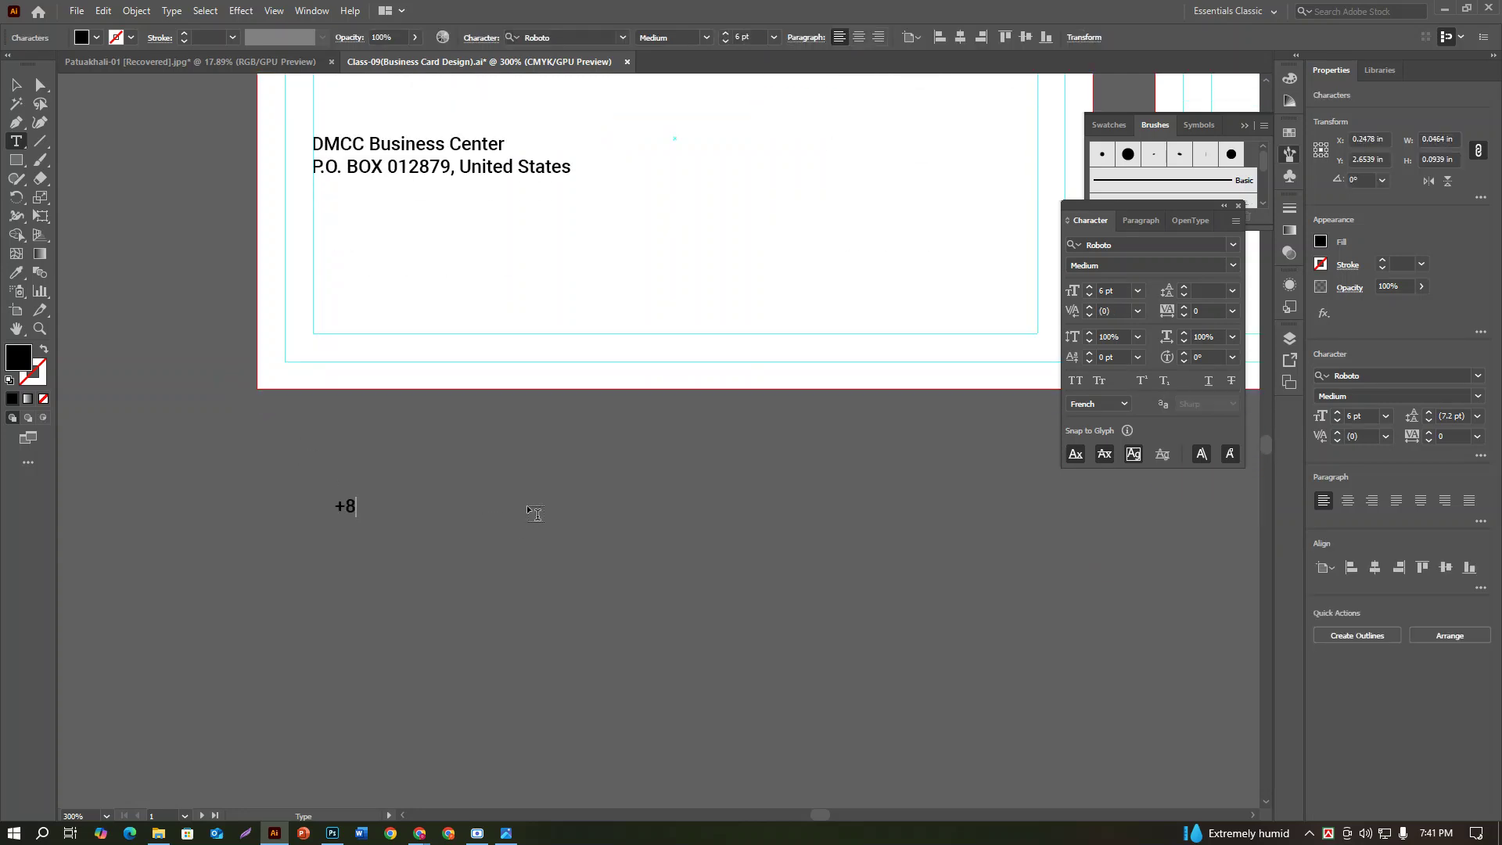
type("80123456789")
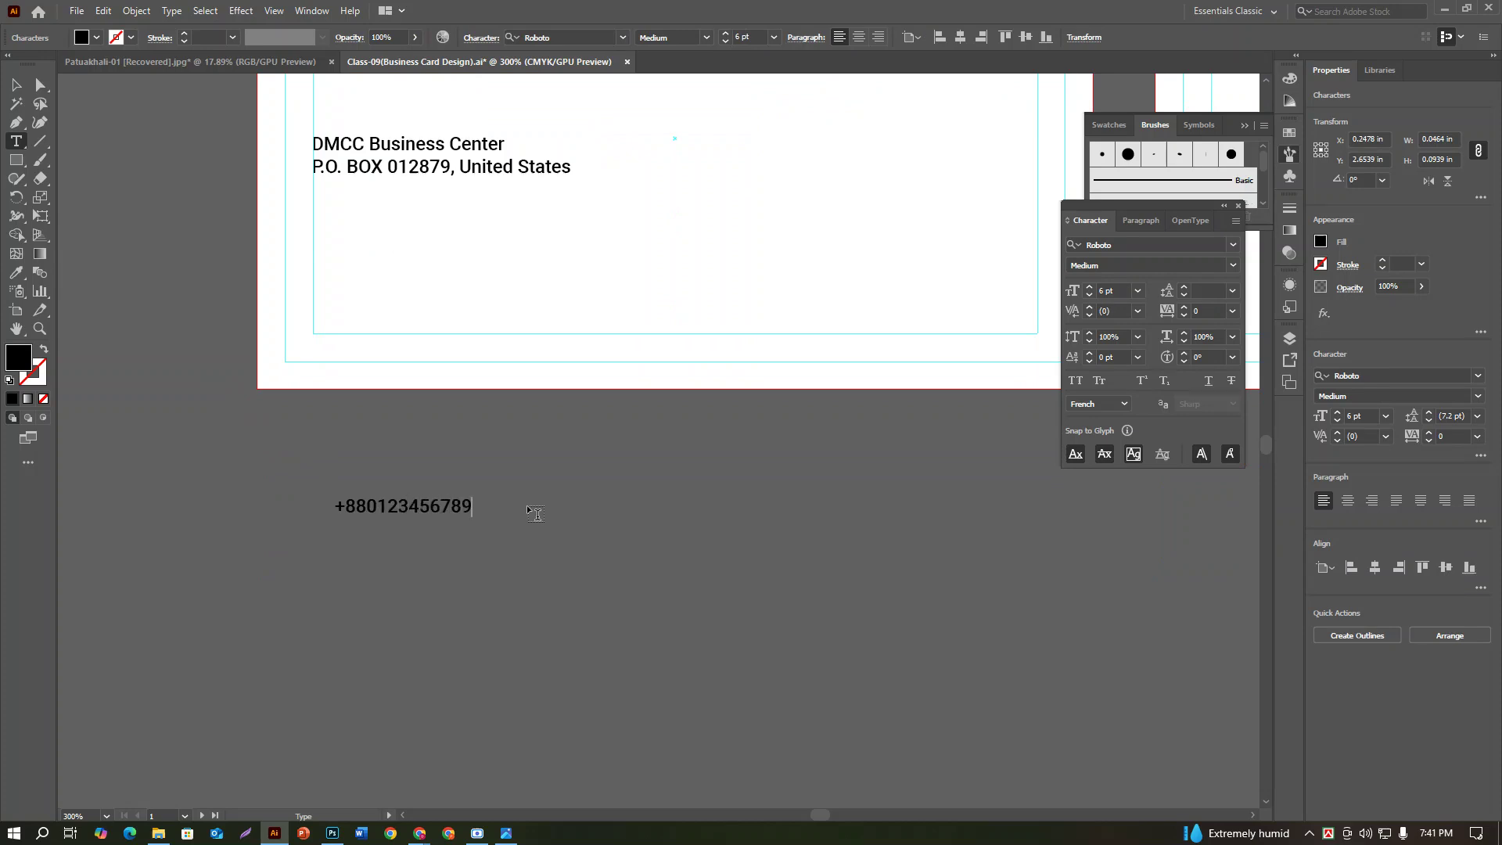
key("Return")
type("info@your")
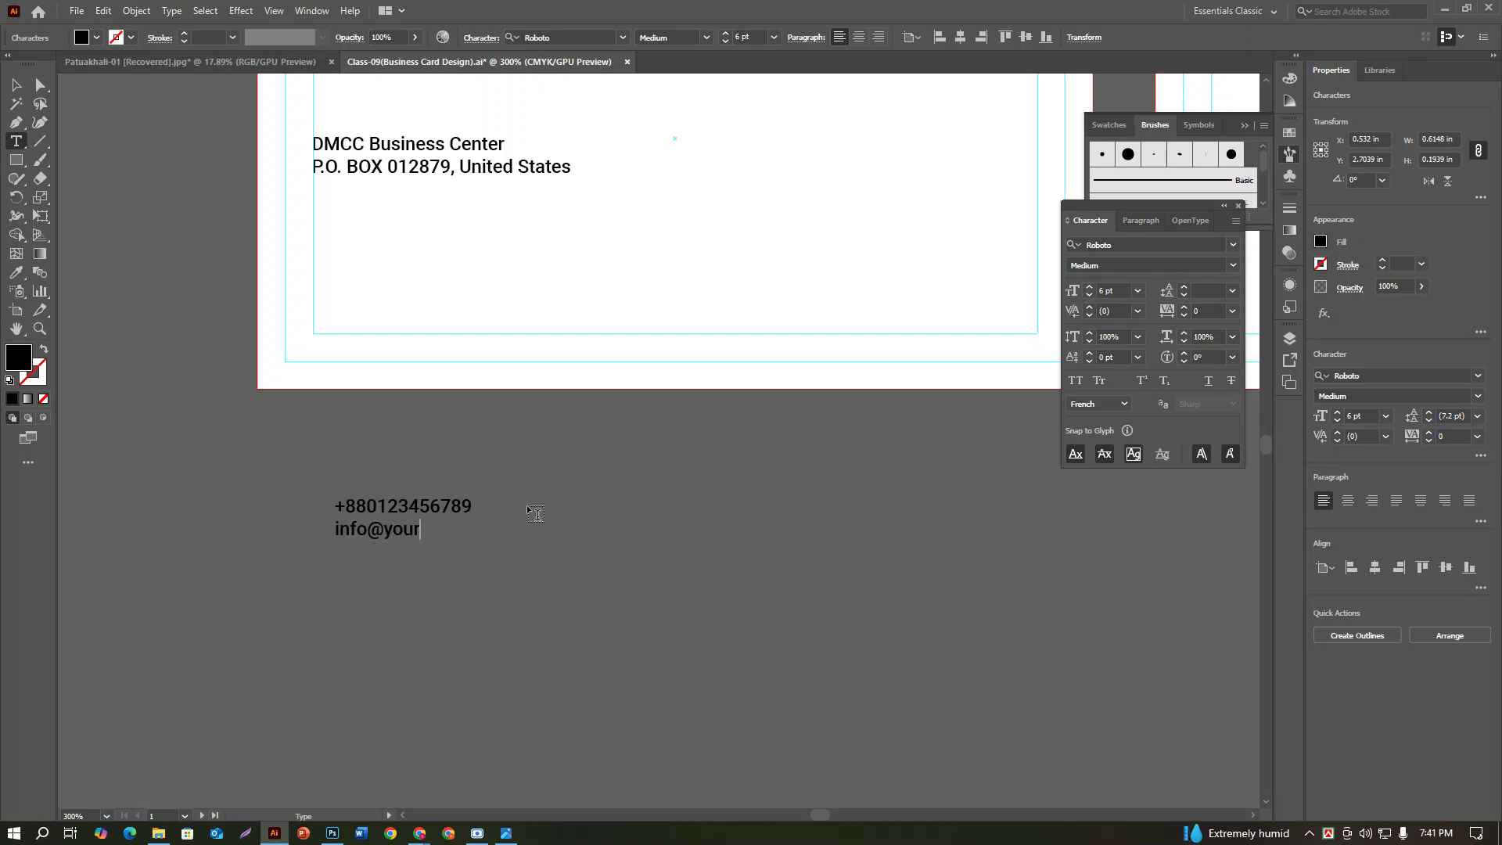
type("email.com")
key("Return")
type("www")
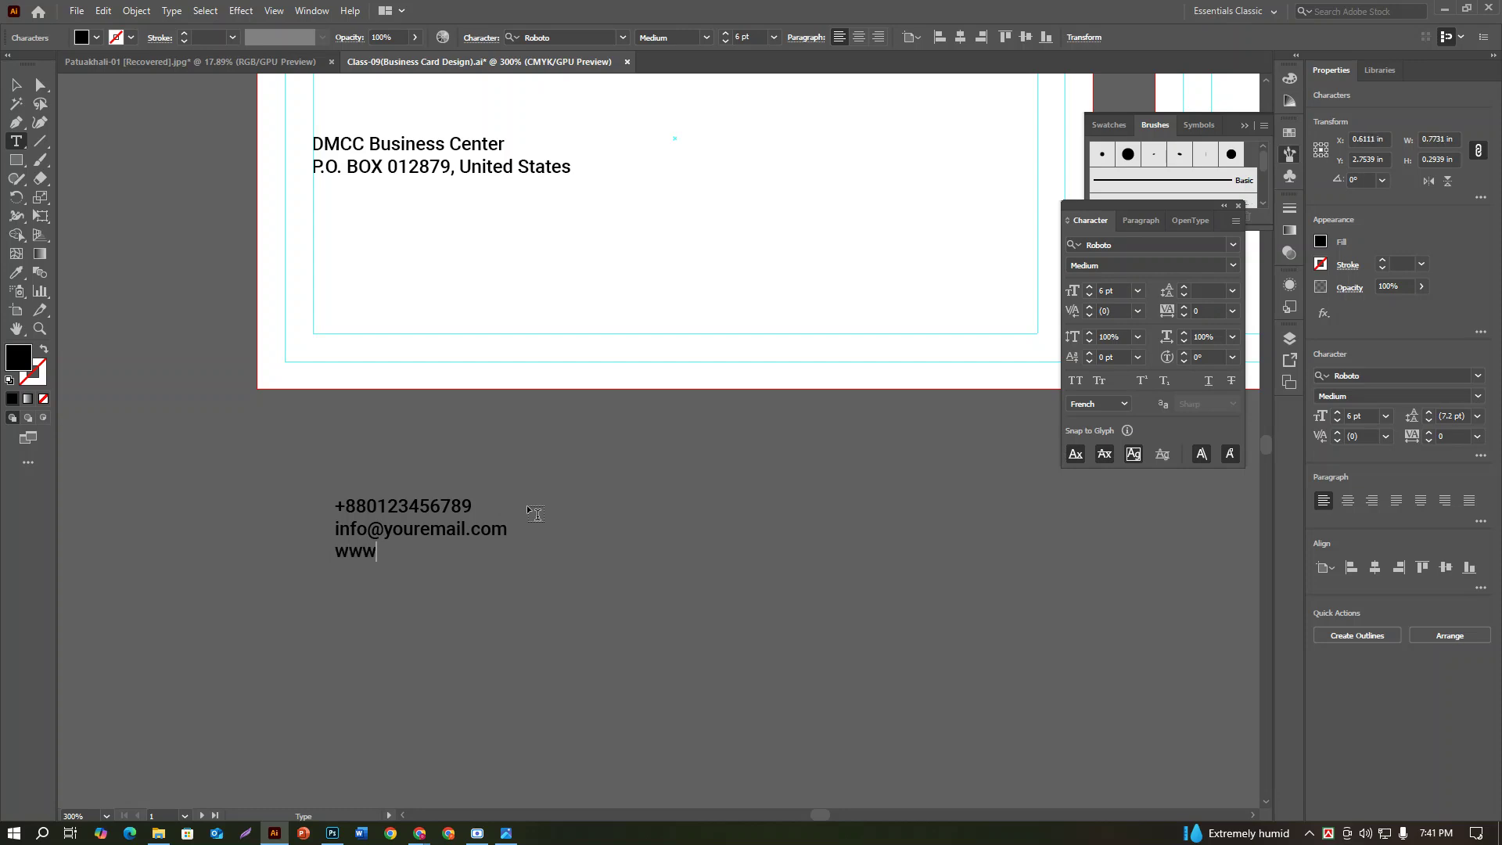
type(".yourwebsite.com")
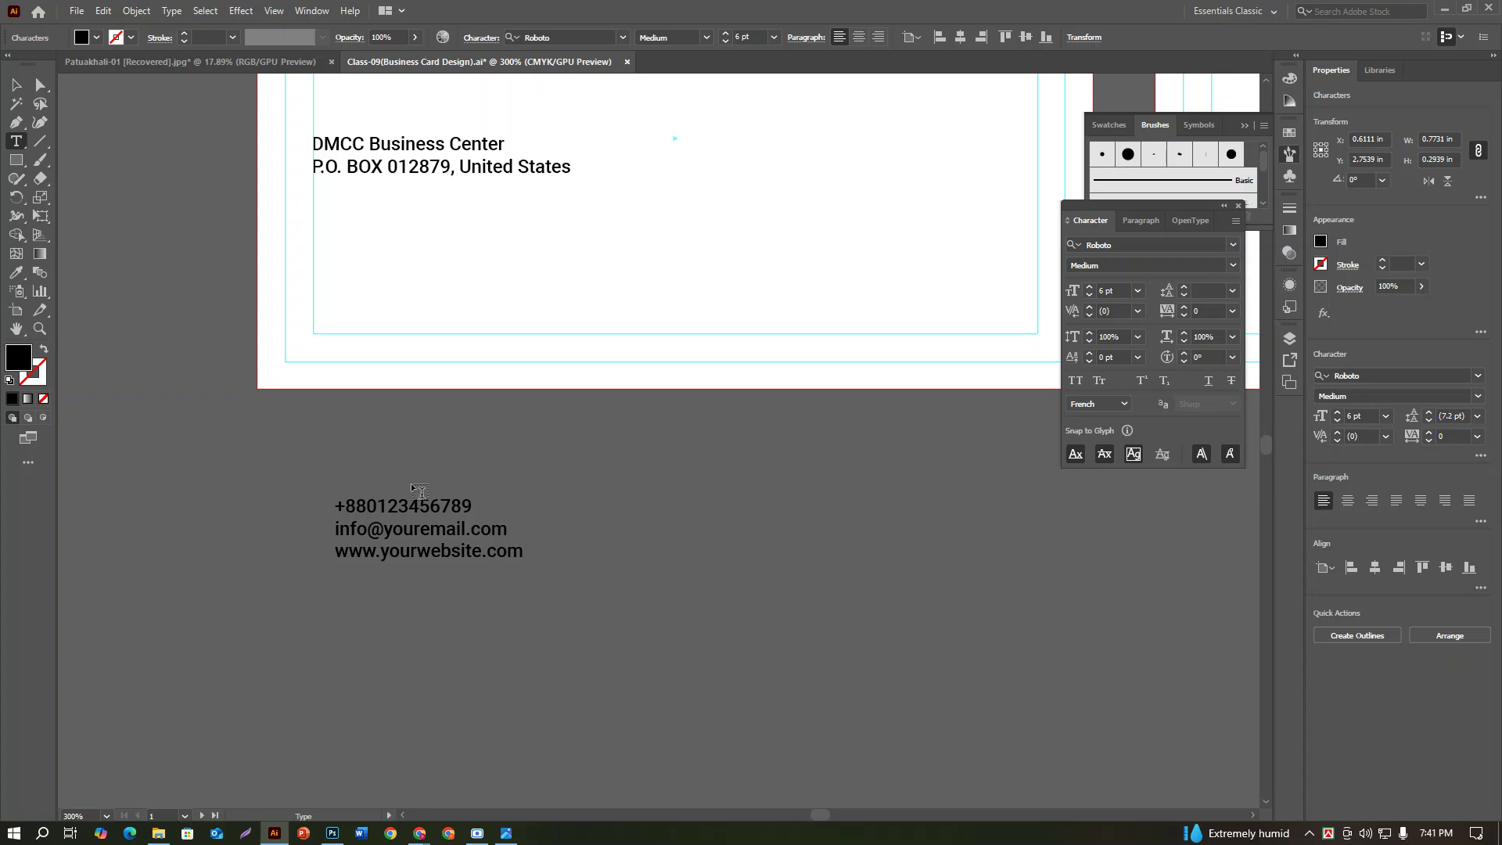
left_click(15, 84)
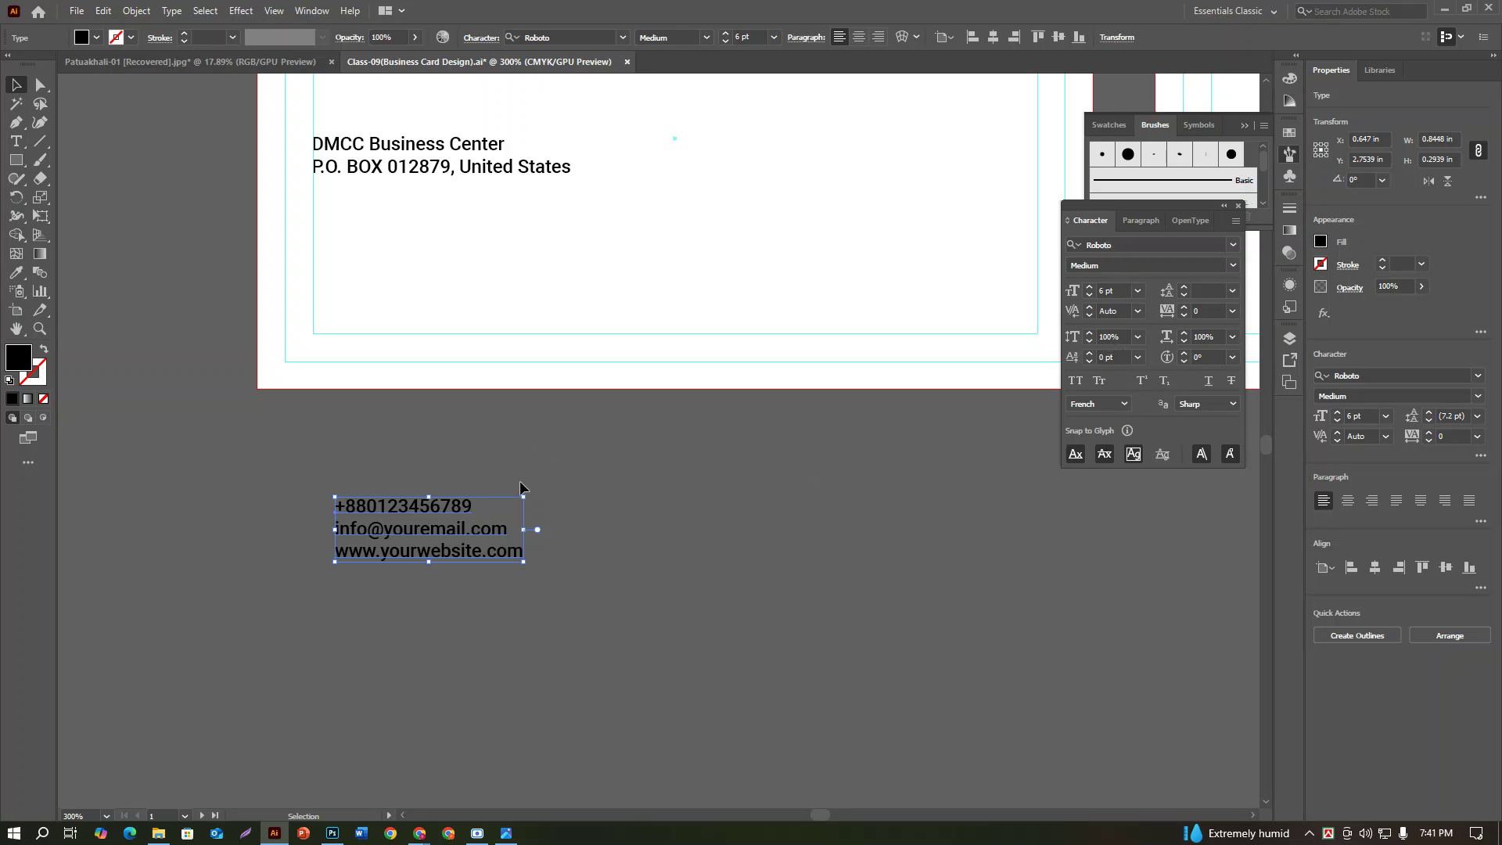
left_click(403, 472)
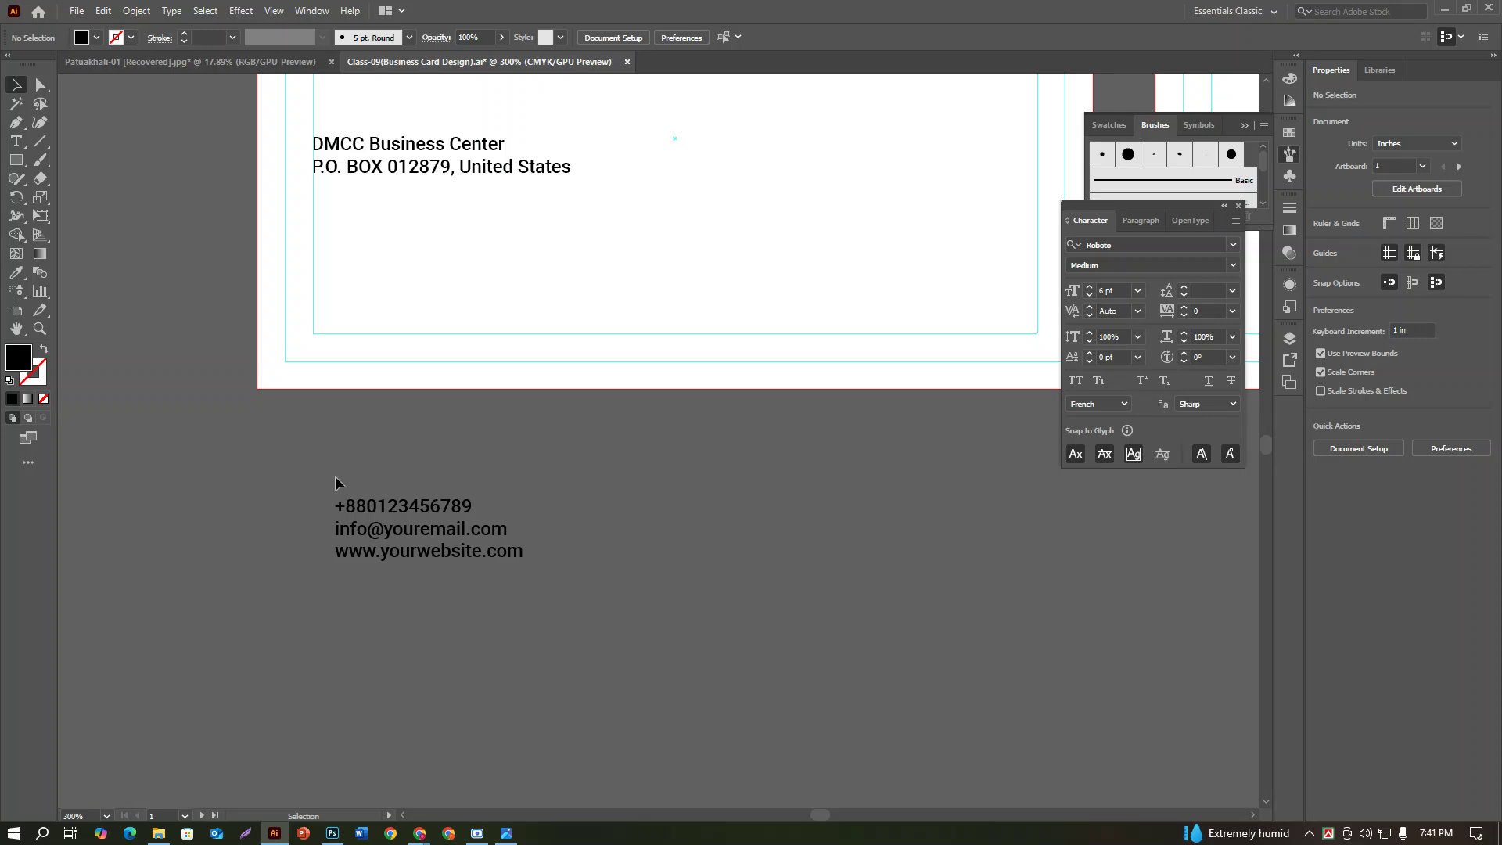
left_click(409, 548)
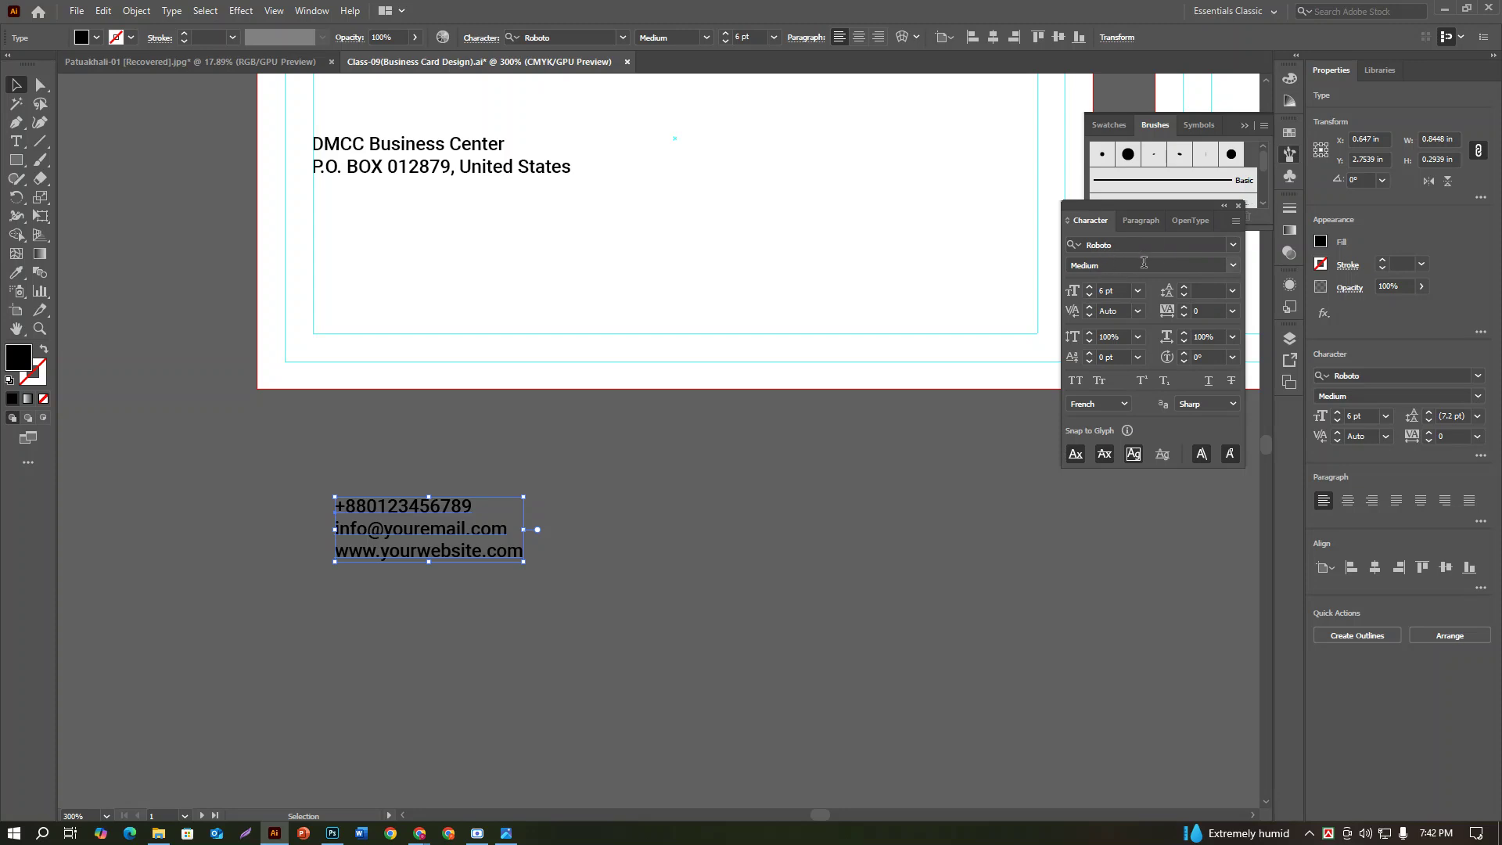
left_click(1114, 292)
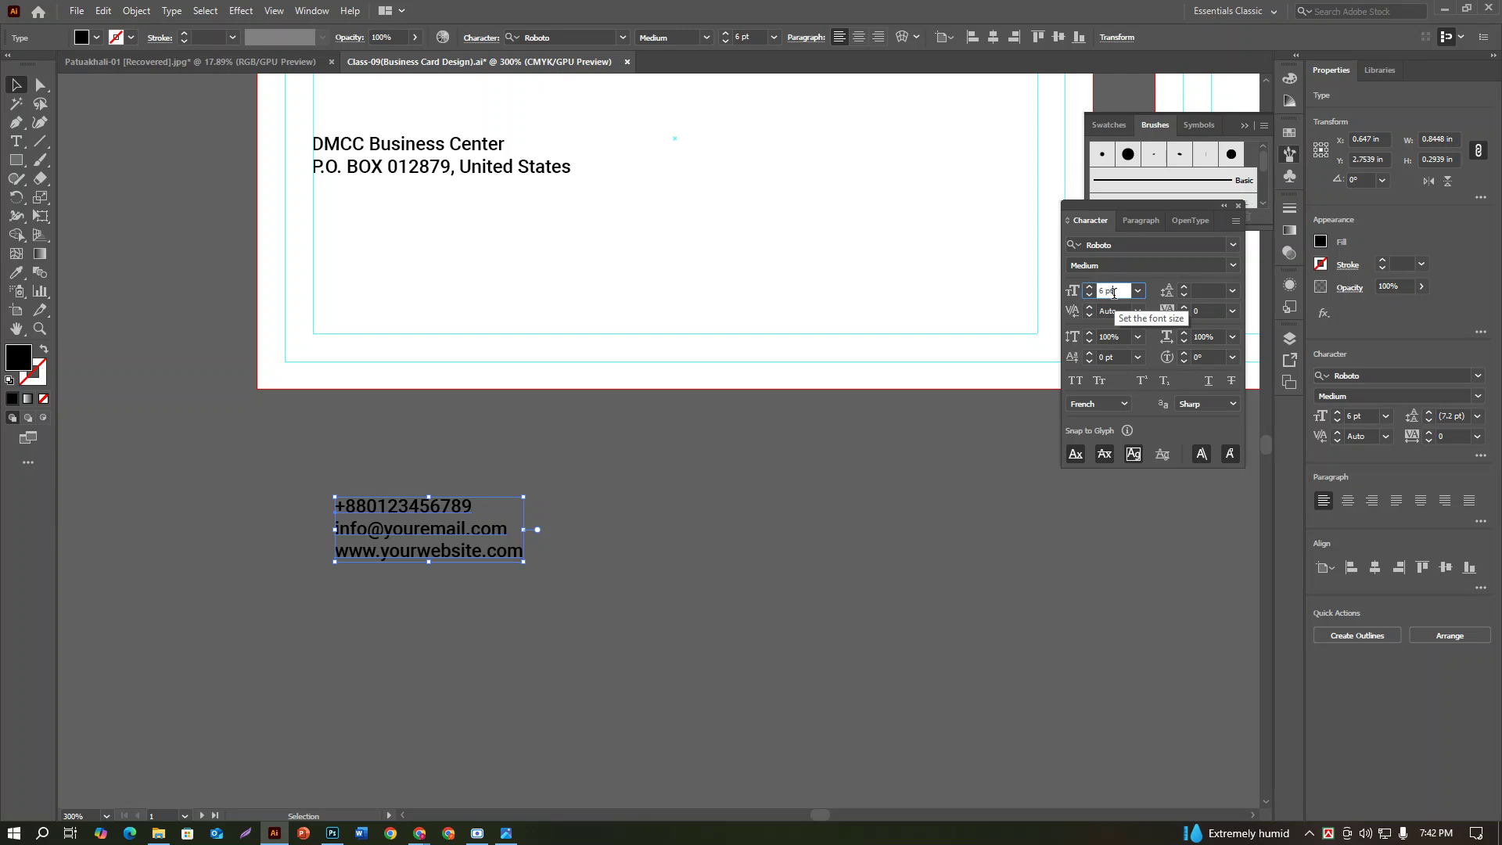
key("Up")
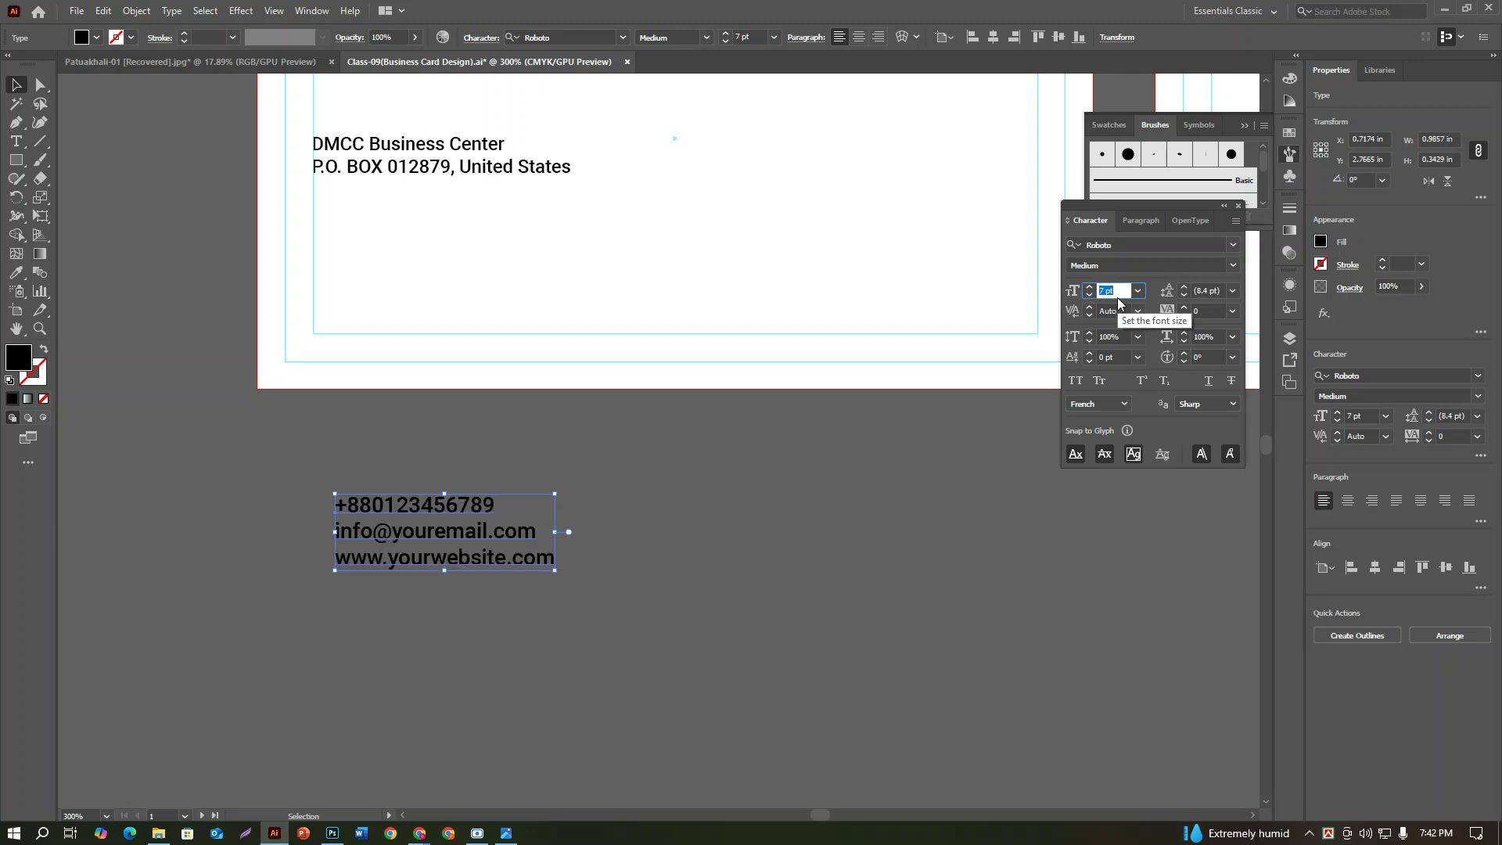
key("Down")
key("Up")
key("Up")
key("Up")
key("Up")
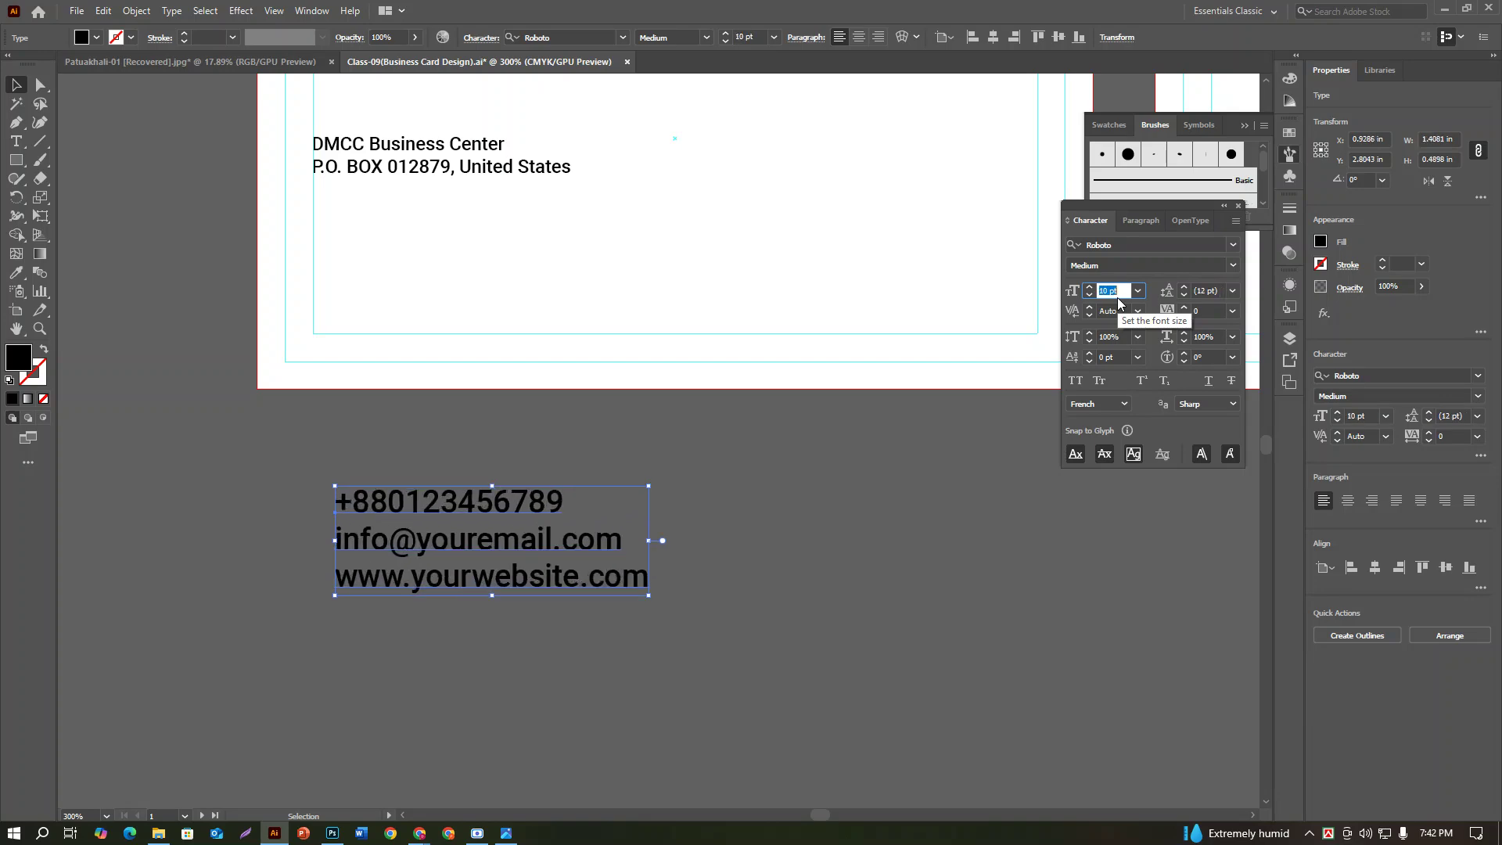
key("Down")
key("Down")
key("Down")
key("Down")
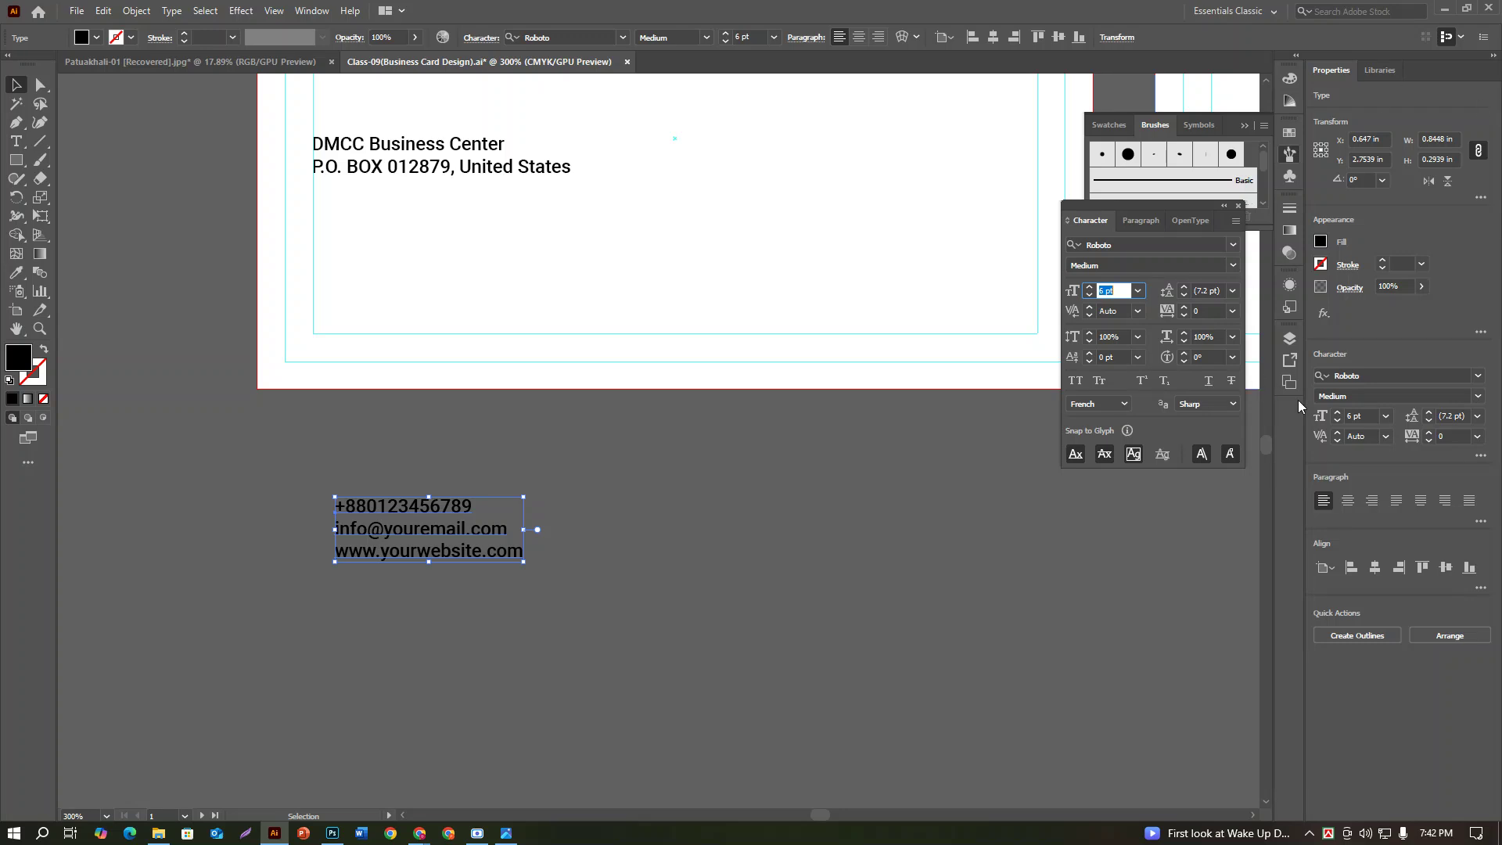
Step: Set the contact text's leading to 9 pt and drag the block onto the card below the address
left_click(1453, 417)
key("Up")
key("Up")
key("Up")
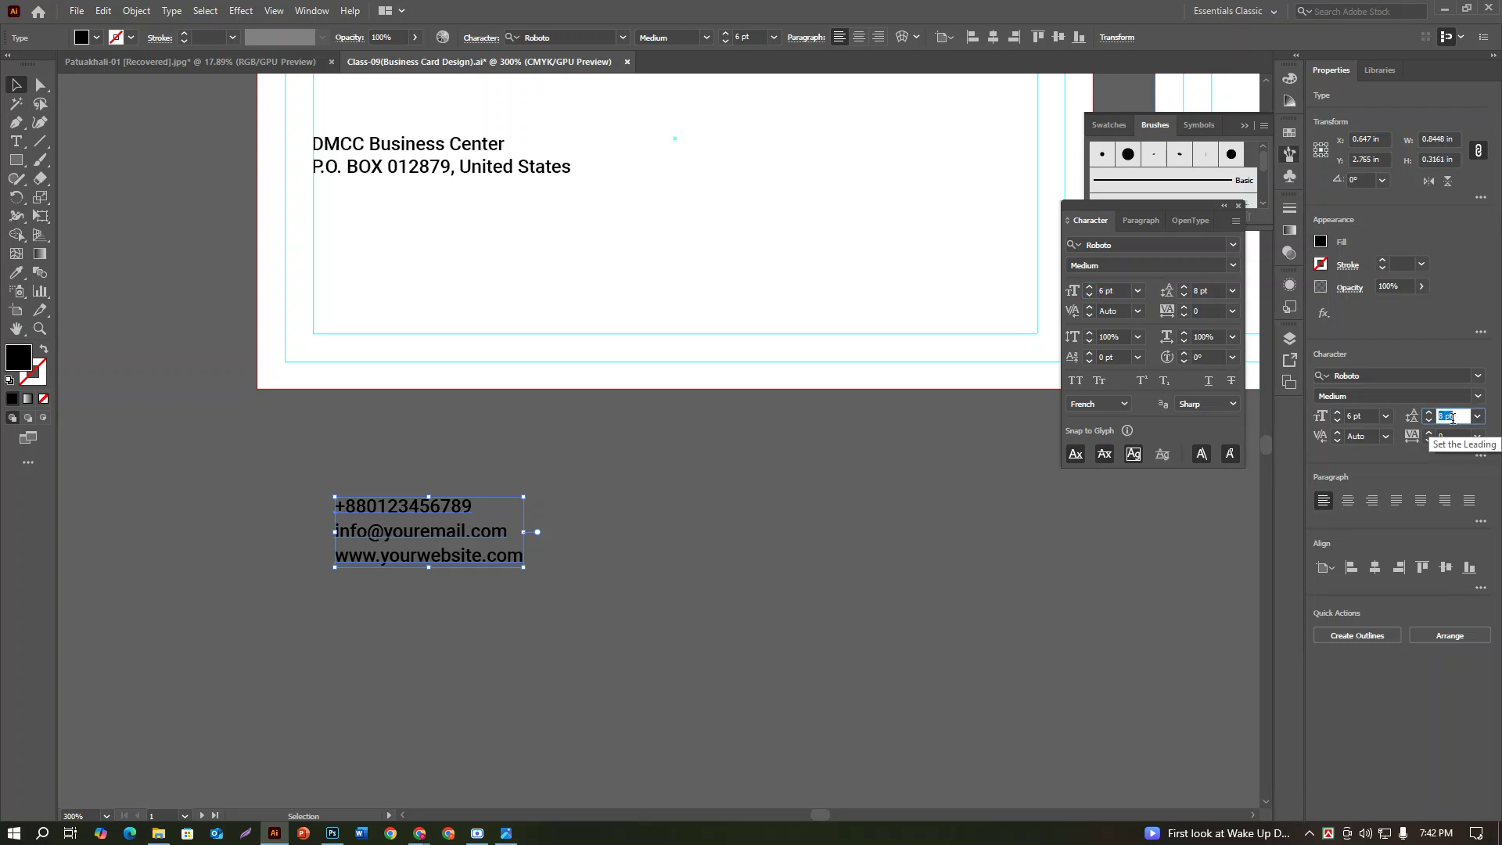
key("Down")
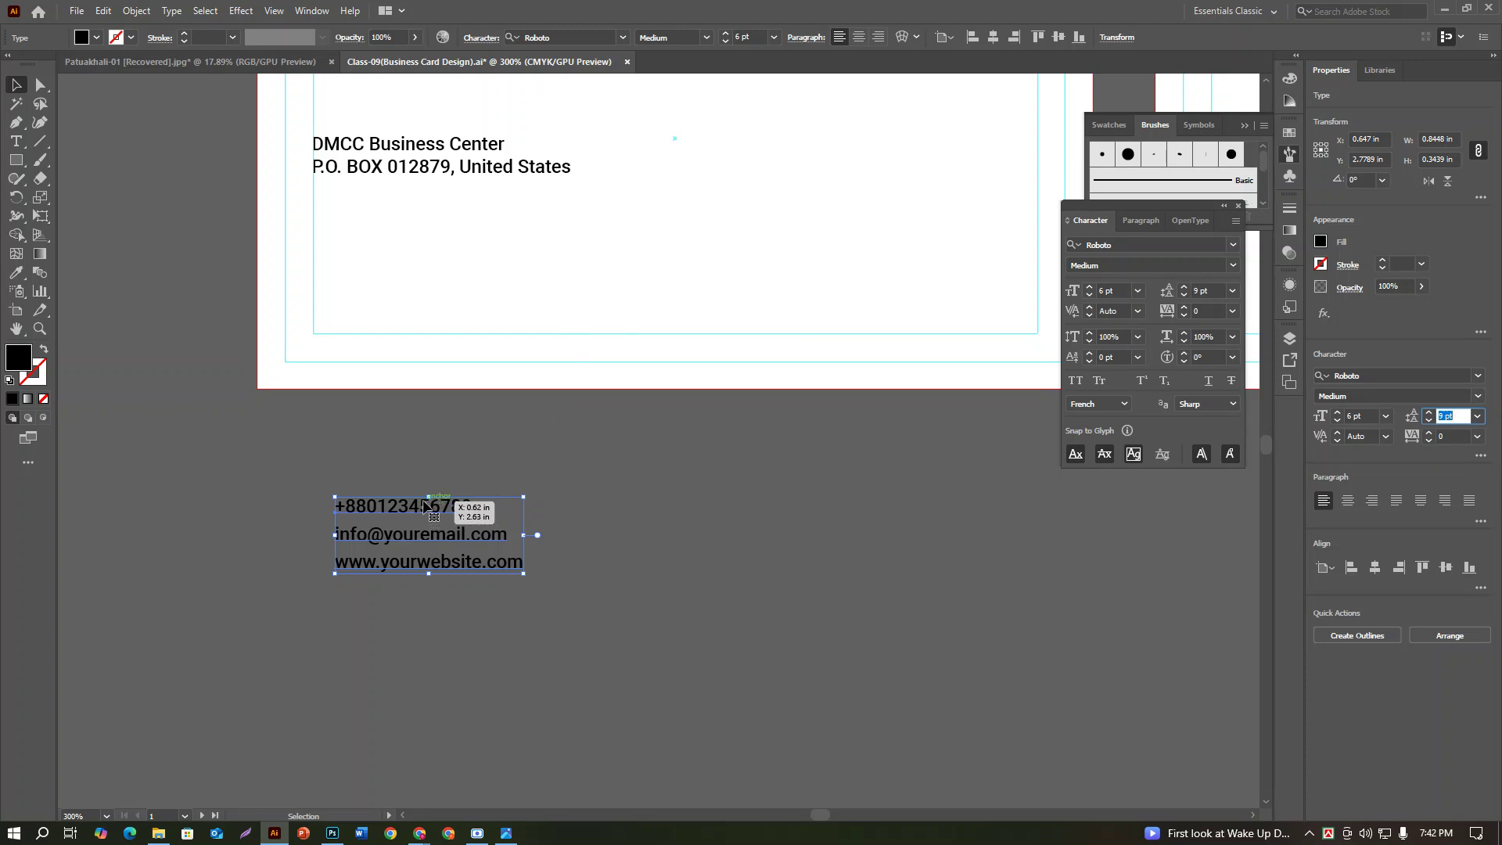
left_click_drag(389, 513, 396, 260)
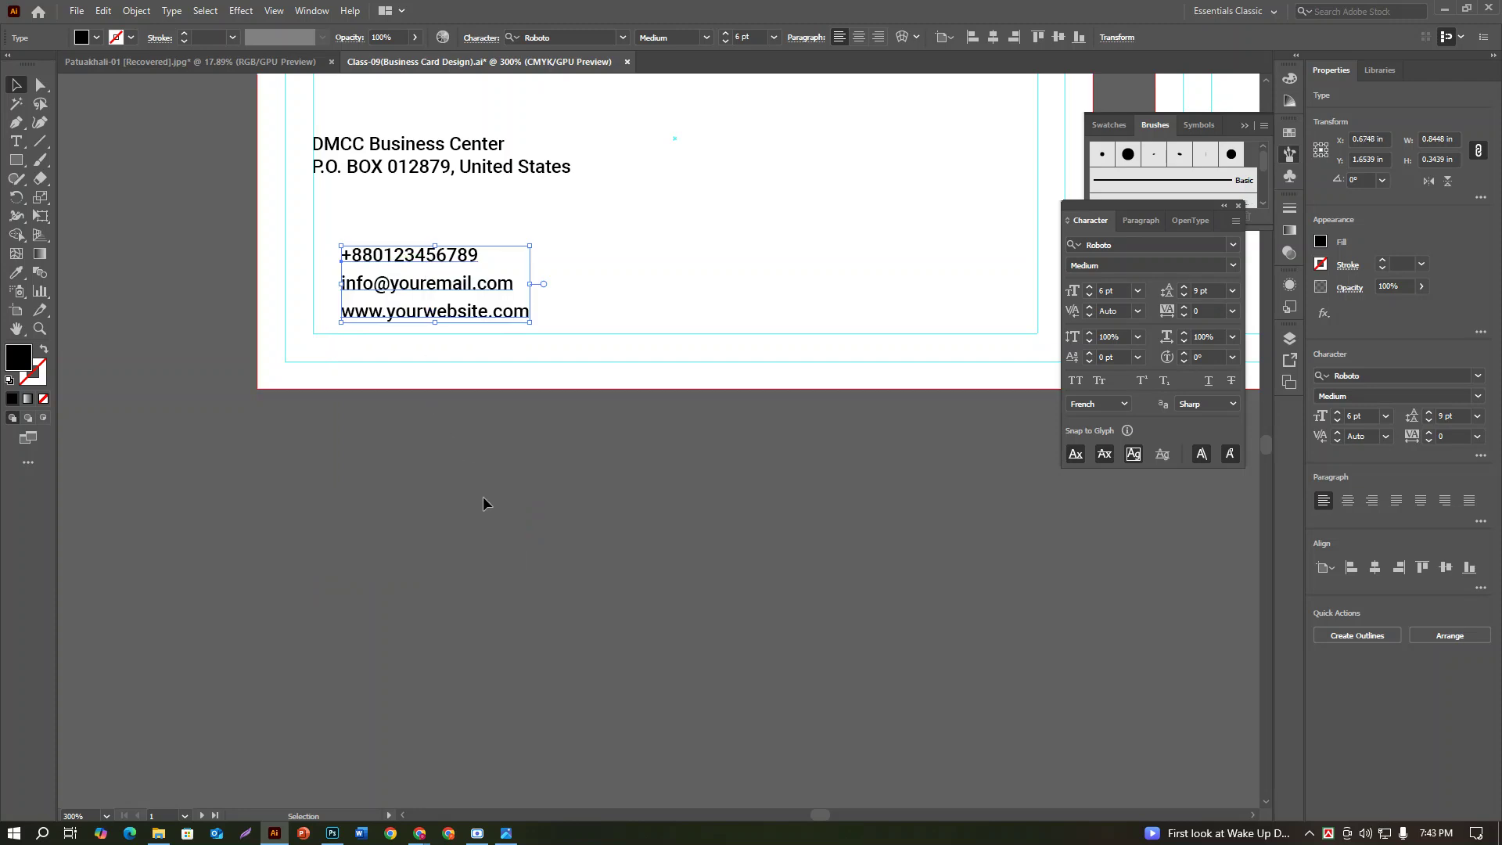
scroll(481, 496, "up", 2)
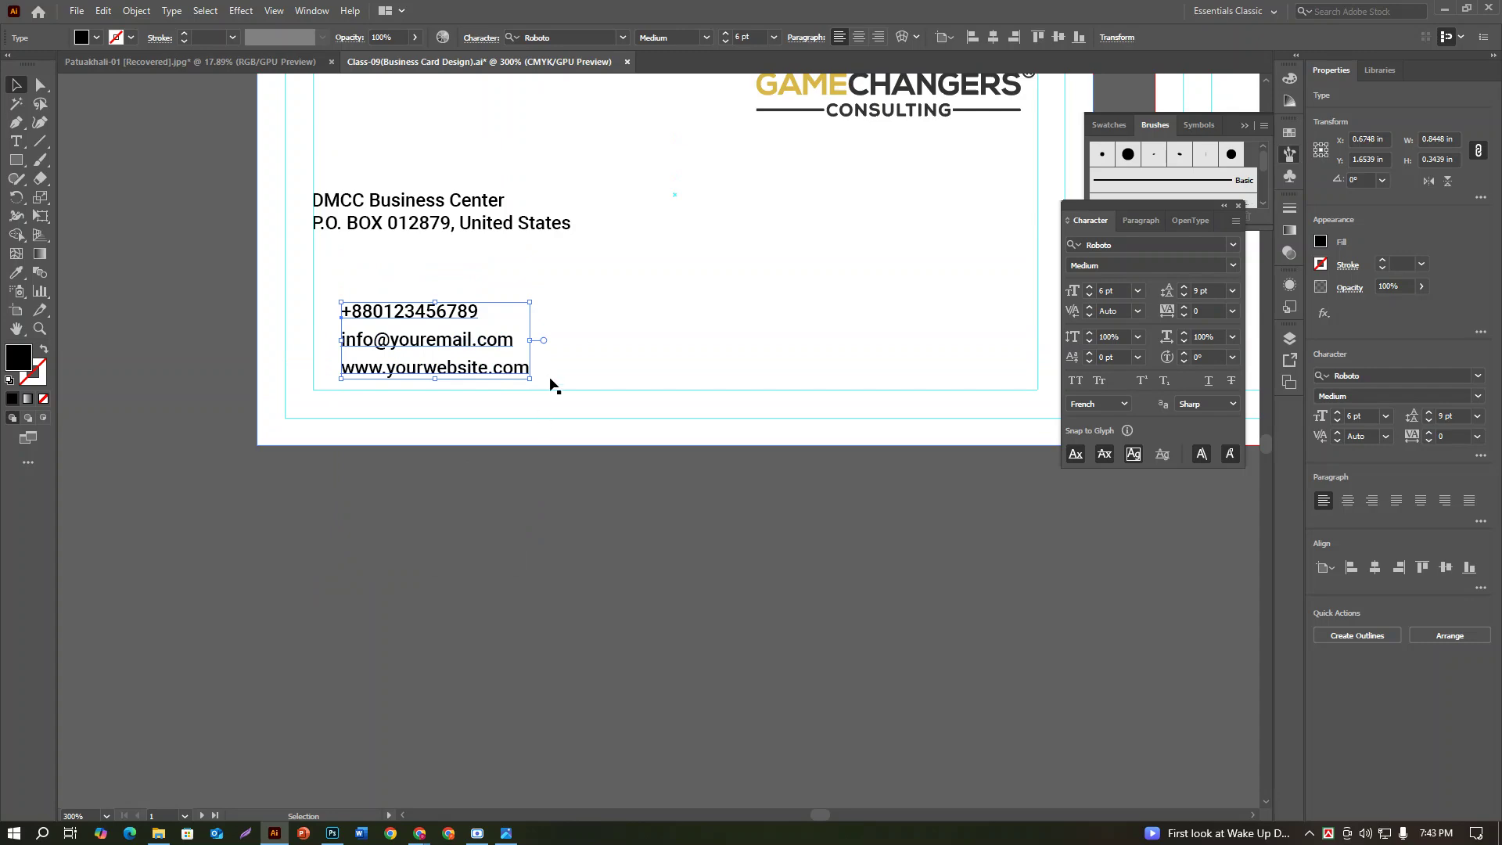
Step: In Chrome, search 'font awesome cheatsheet' and open the Font Awesome cheatsheet, closing its announcement popup
mouse_move(419, 836)
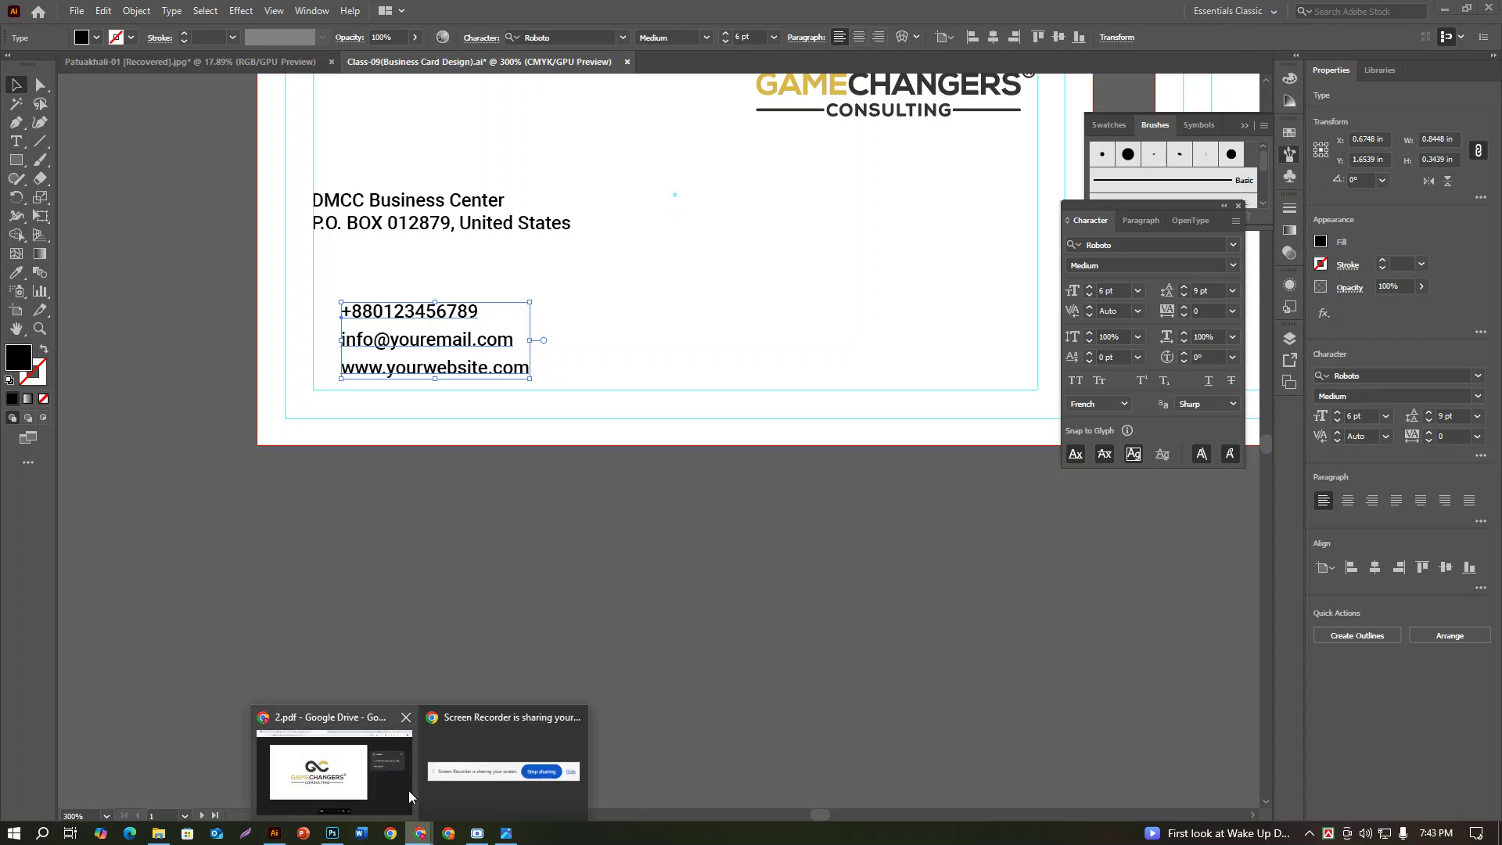
left_click(405, 792)
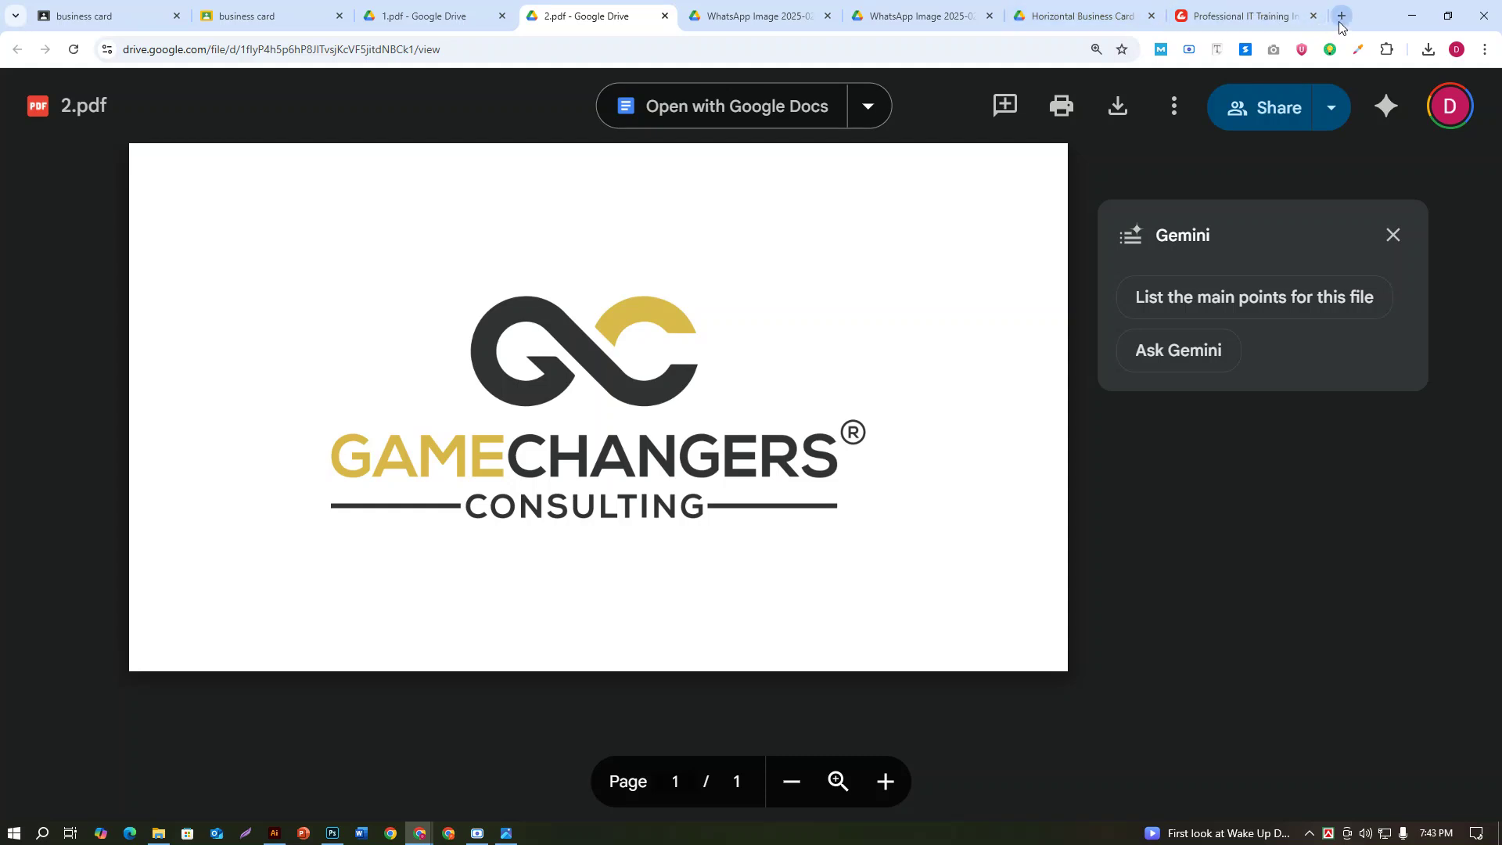
left_click(1342, 15)
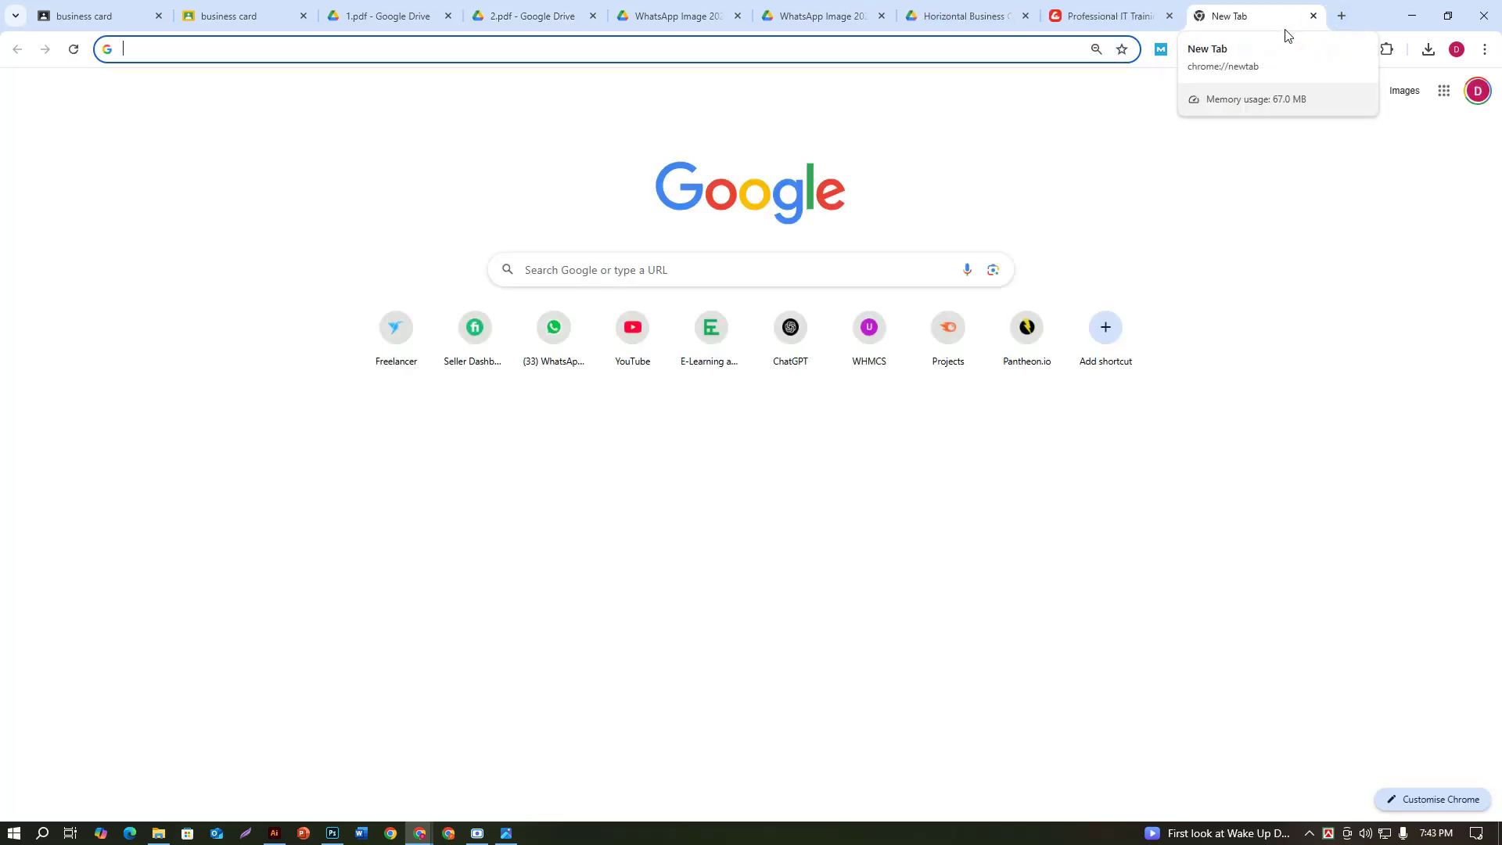
type("font")
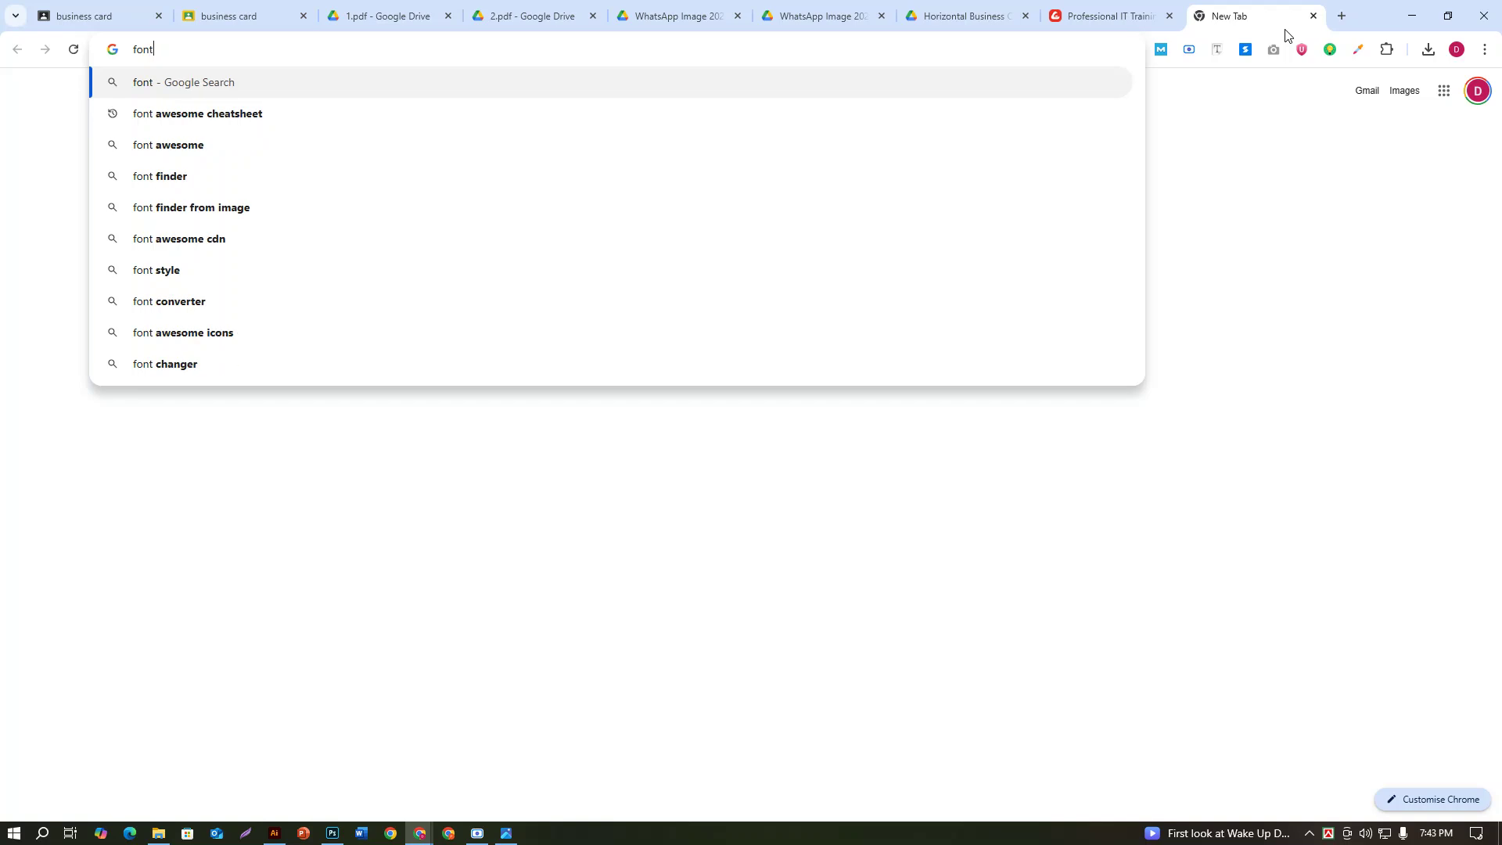
left_click(396, 119)
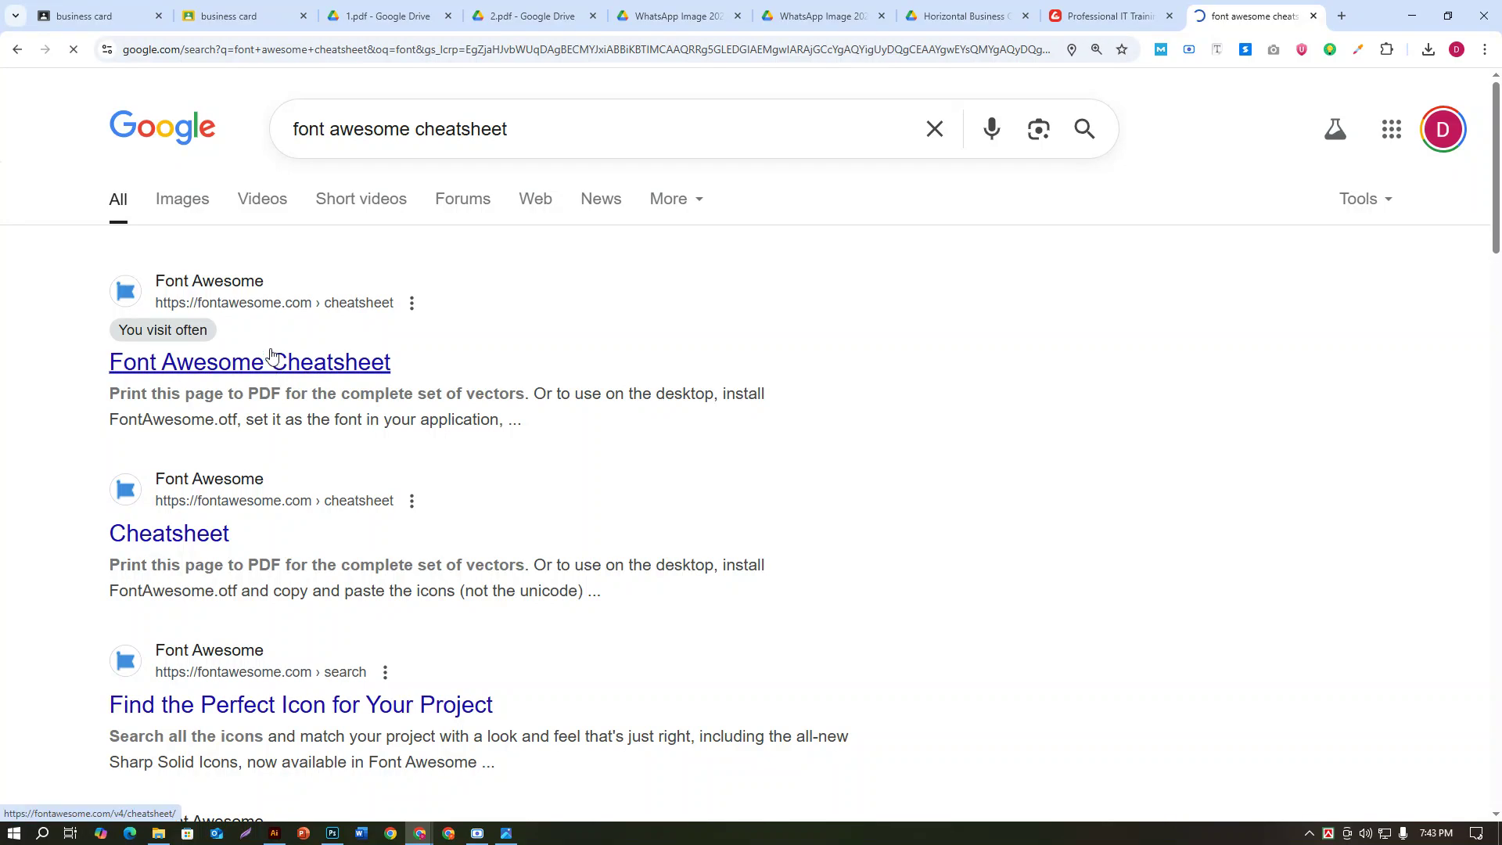
left_click(286, 363)
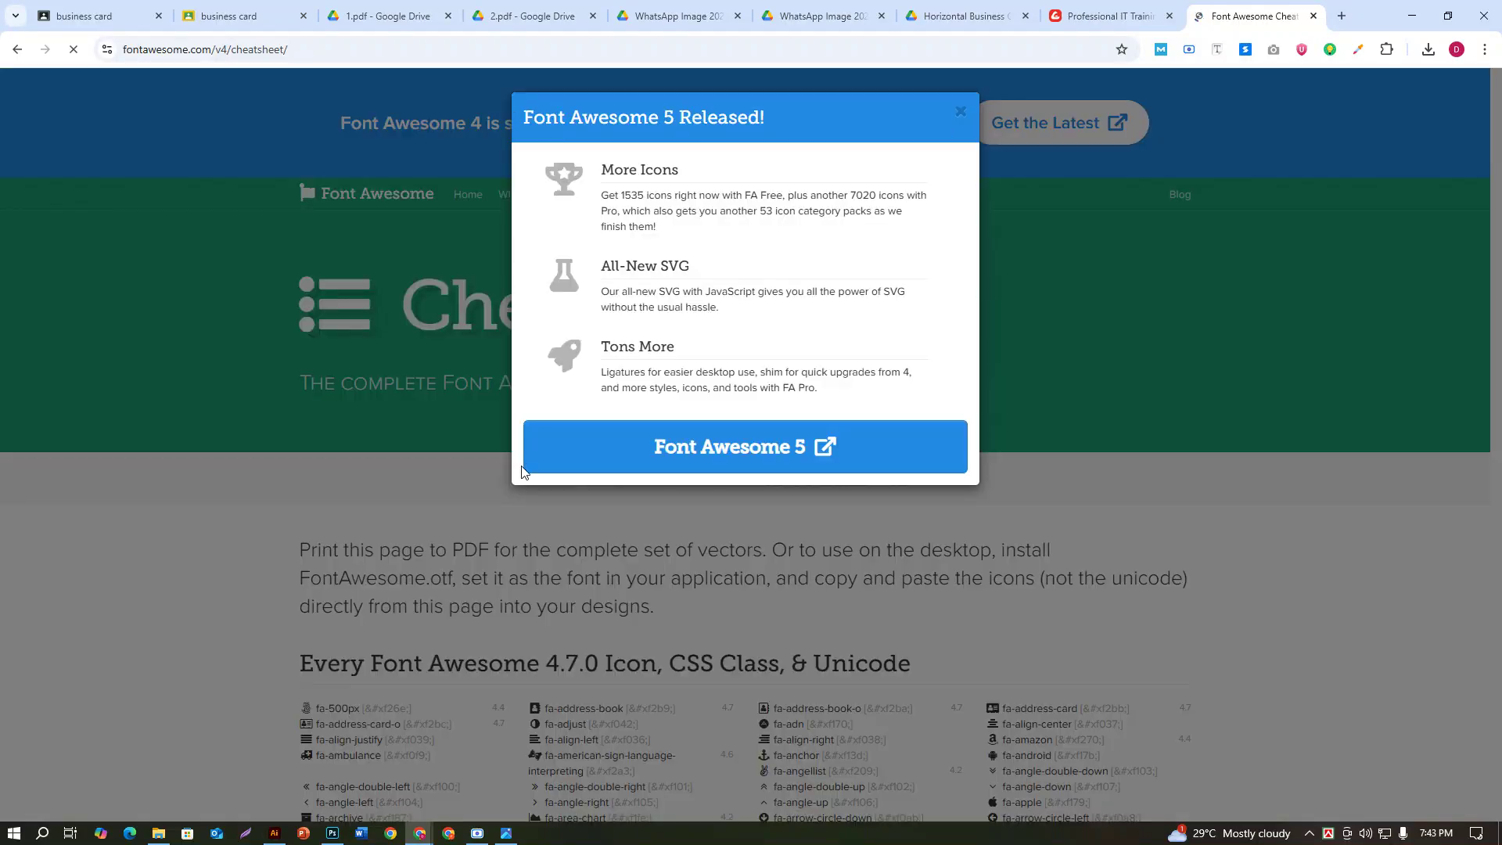
left_click(961, 111)
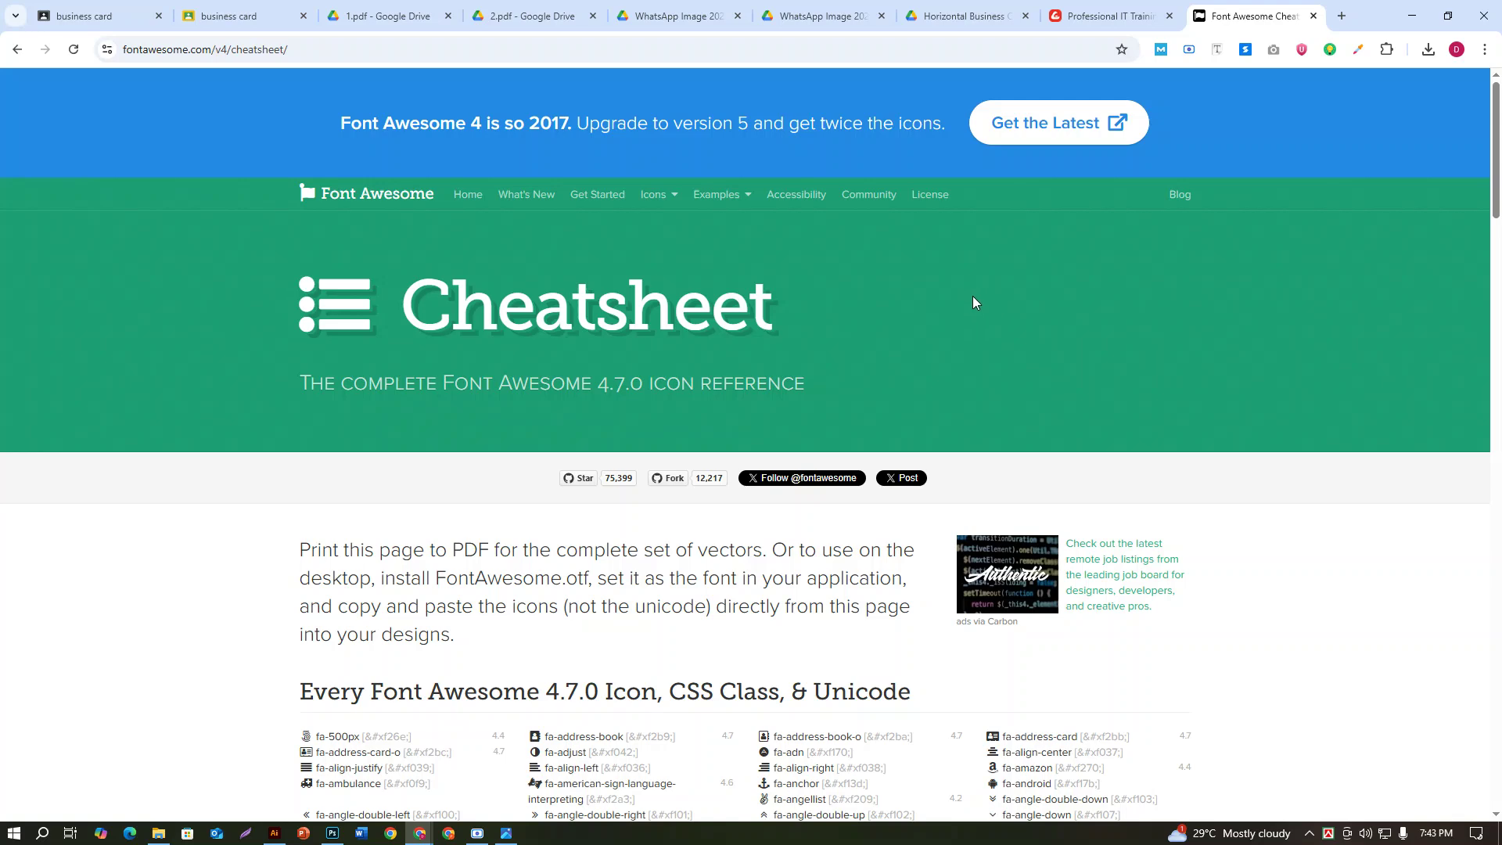
Step: Find 'phone' on the cheatsheet and select the fa-phone glyph
key("ctrl+f")
type("phone")
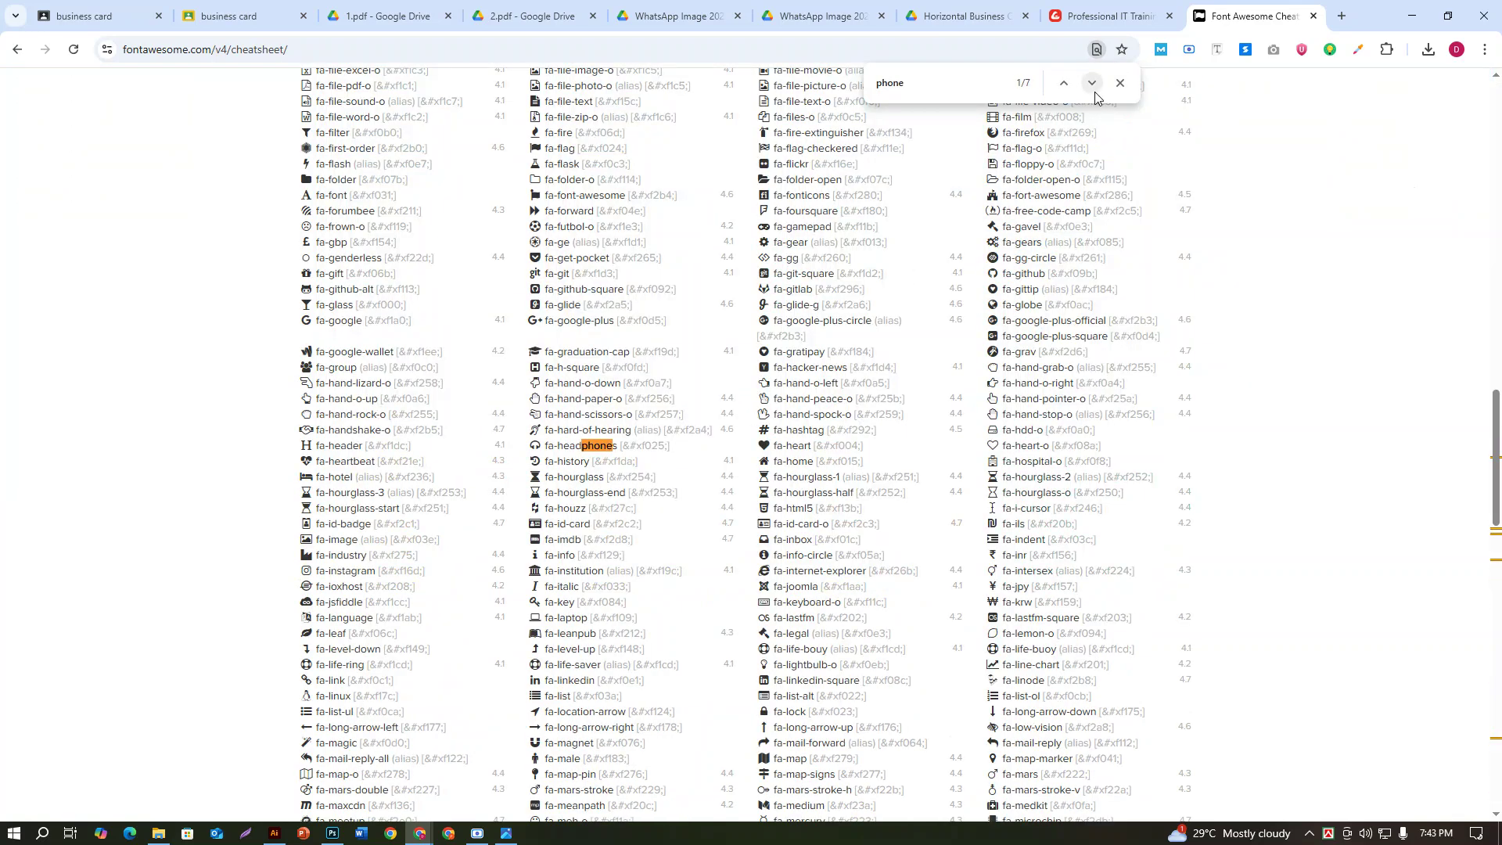
left_click(1093, 86)
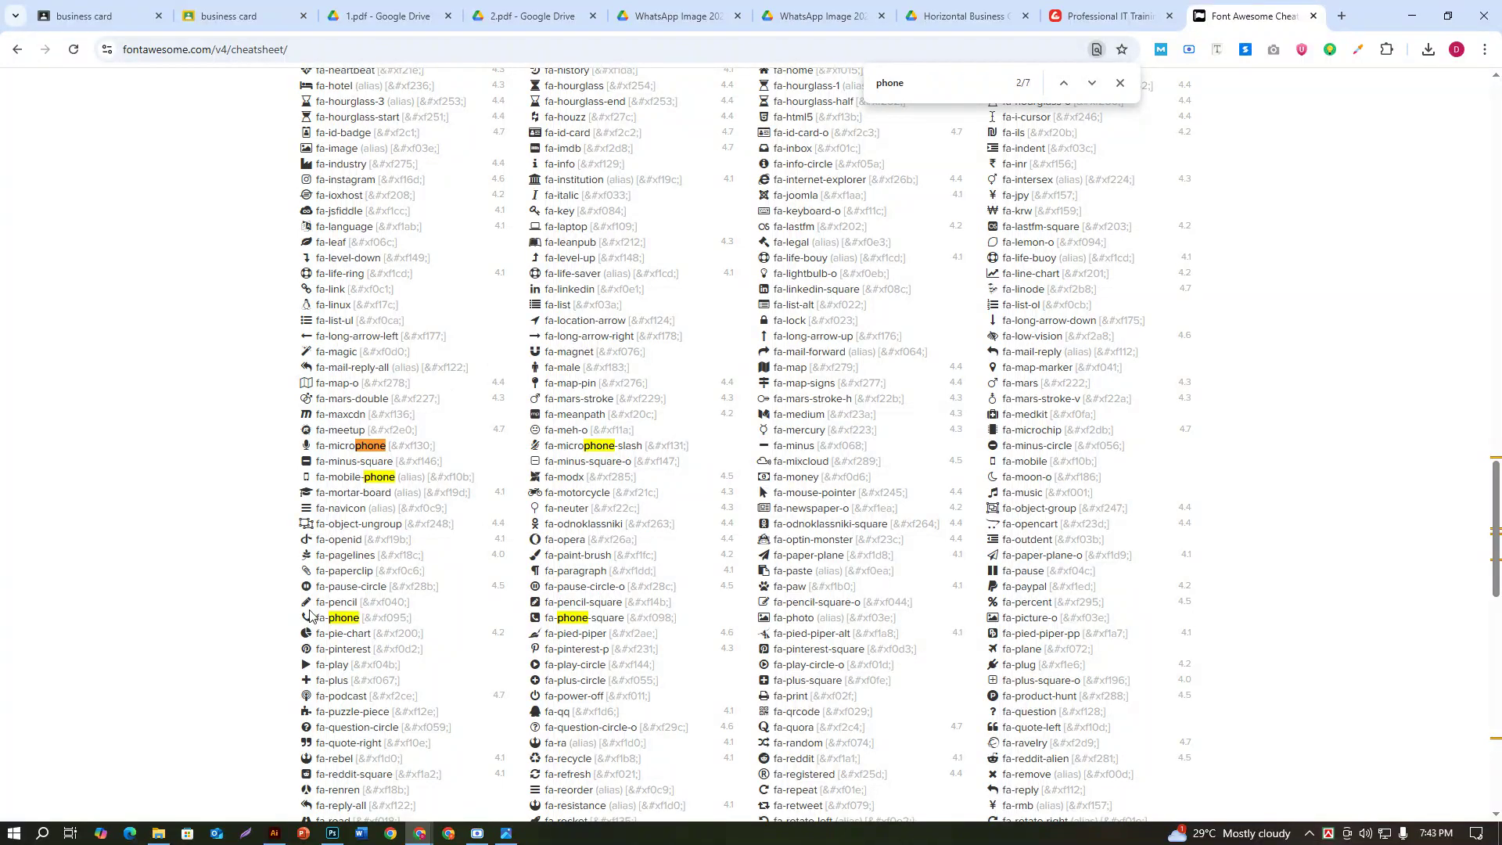
left_click_drag(309, 615, 284, 618)
Step: Insert the phone glyph before the phone number and set it to Font Awesome 6 Free Solid
left_click(275, 834)
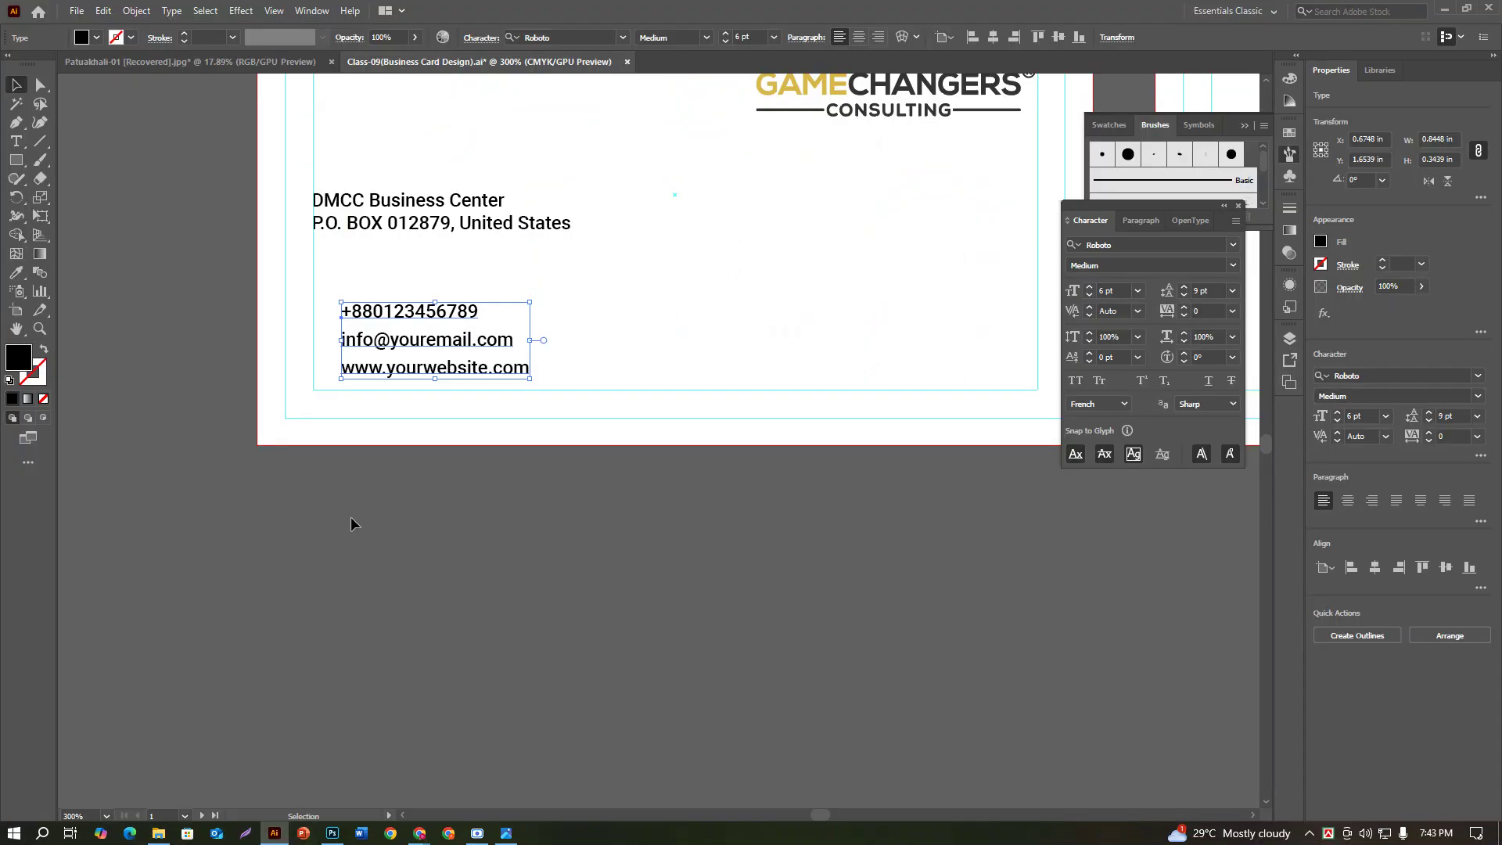
key("t")
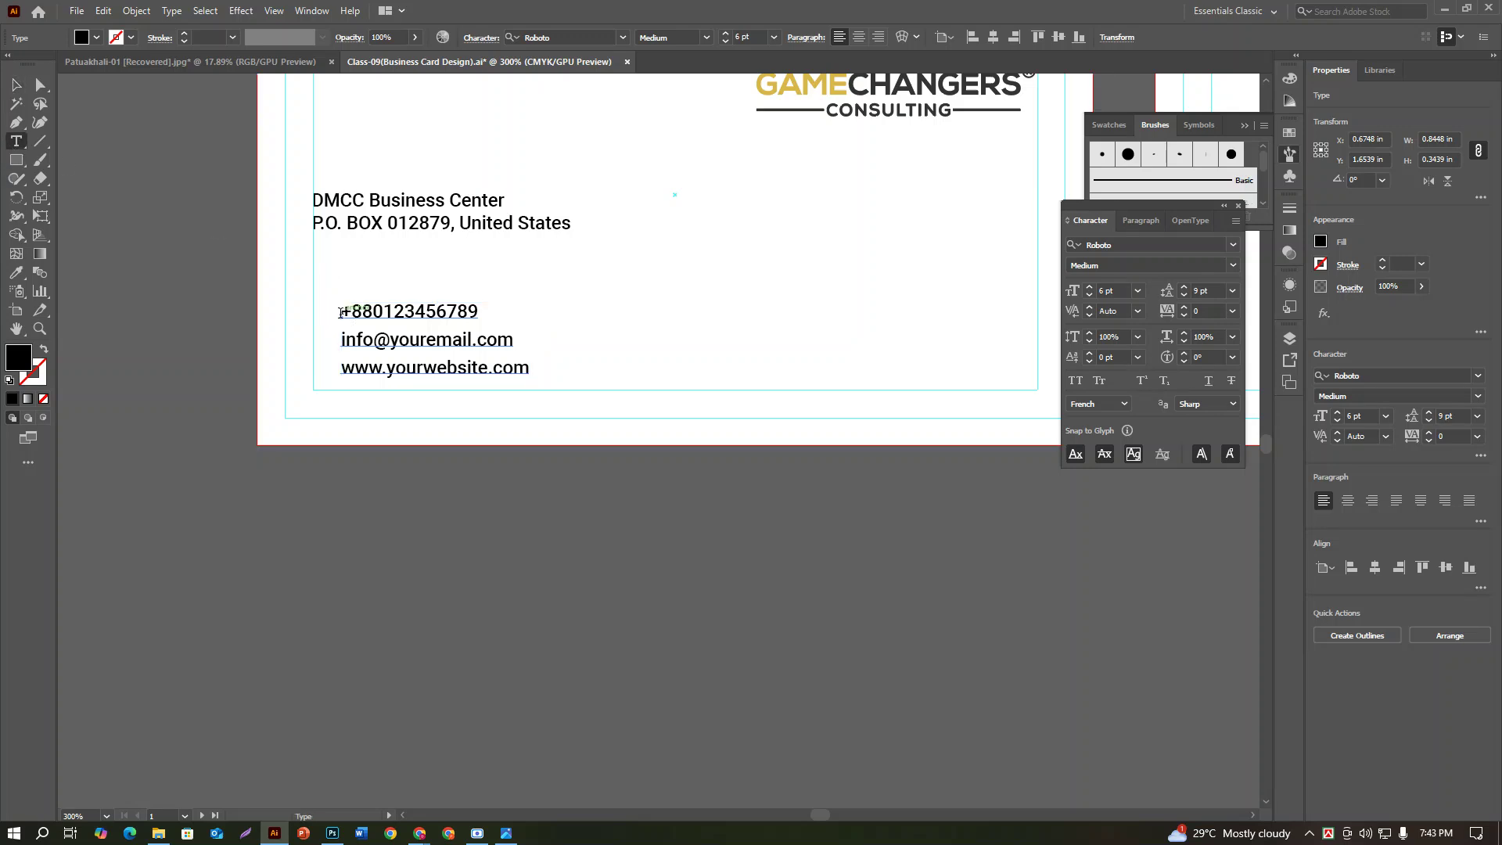
left_click(390, 323)
key("Escape")
key("t")
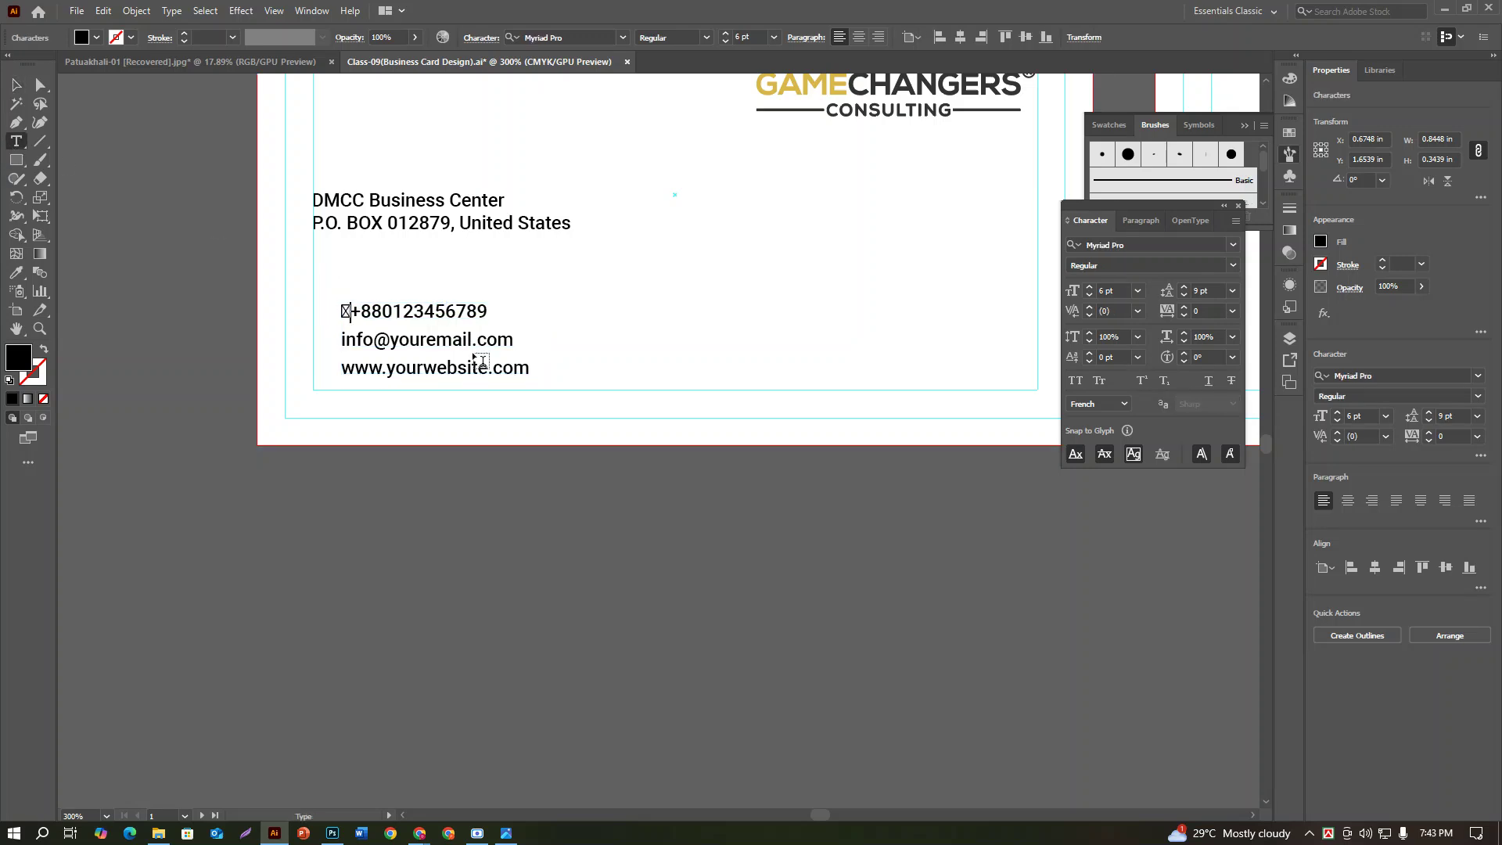
key("shift+Left")
left_click(1132, 247)
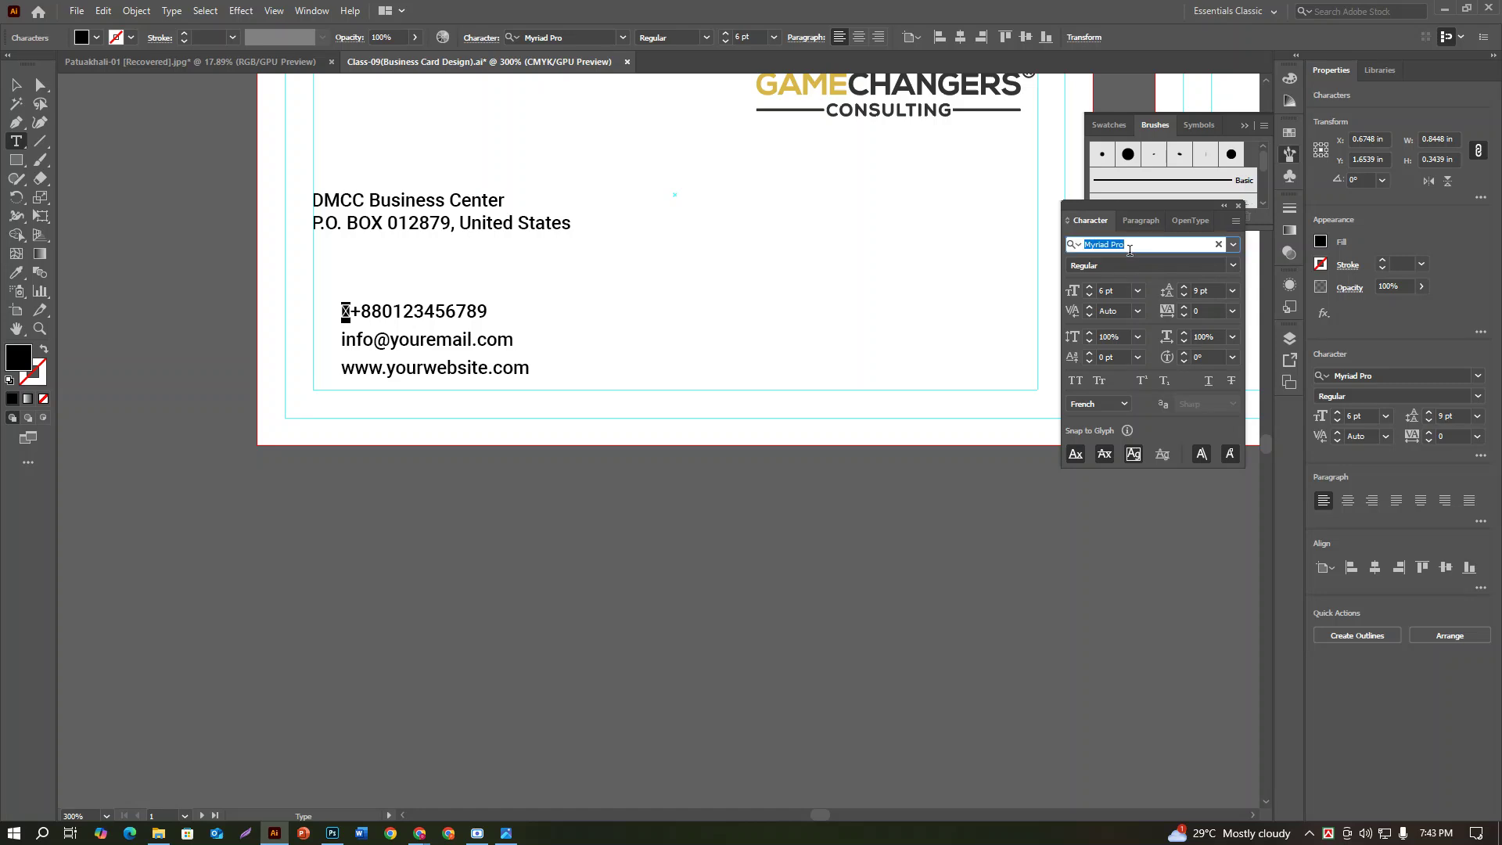
type("font")
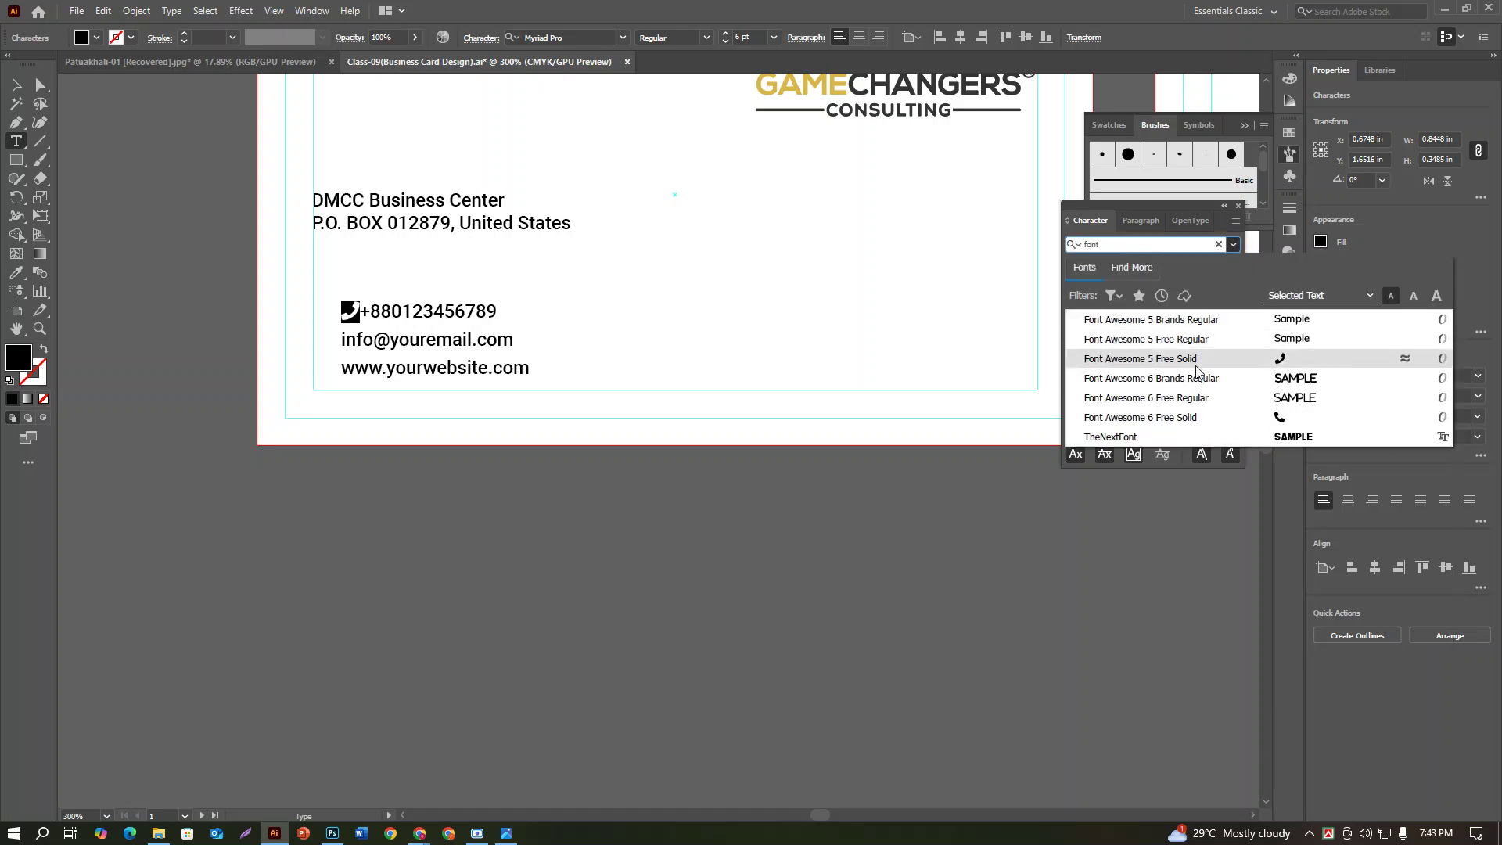
left_click(1200, 417)
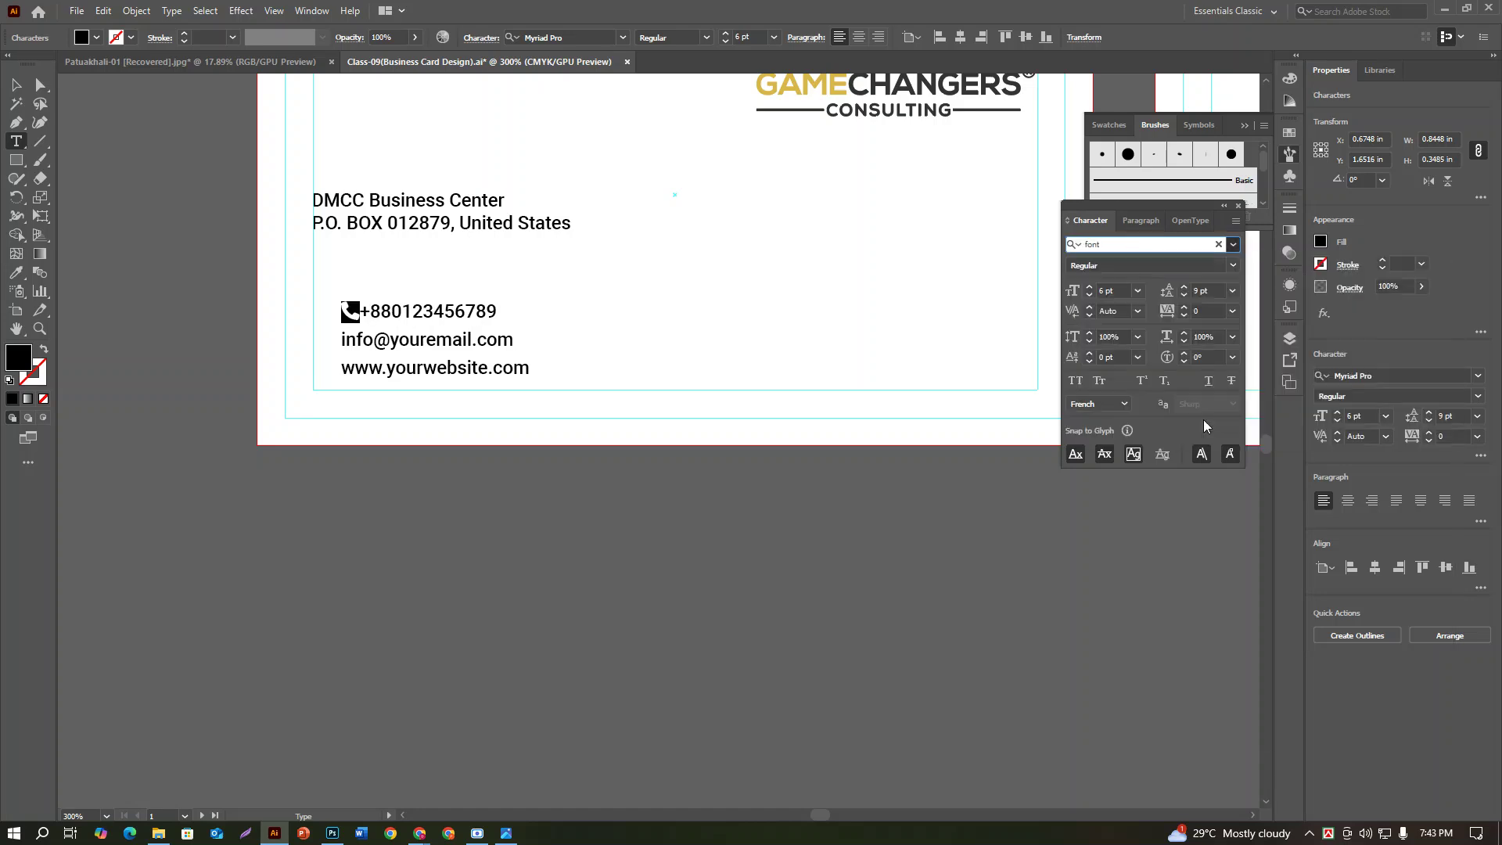
left_click(14, 90)
left_click(405, 603)
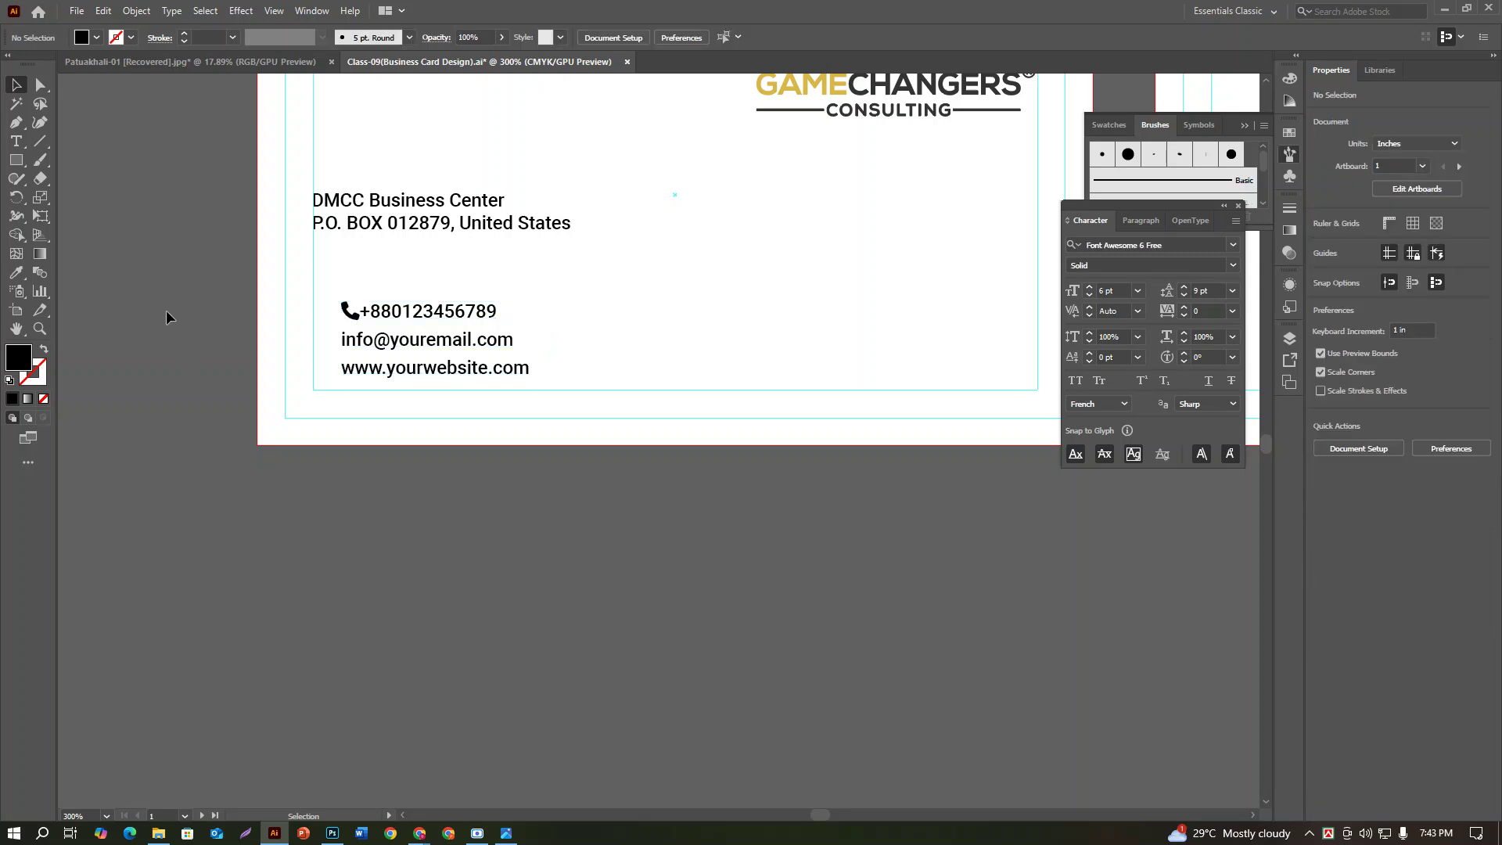
Step: Place the text cursor before the email address in the contact block
left_click(16, 141)
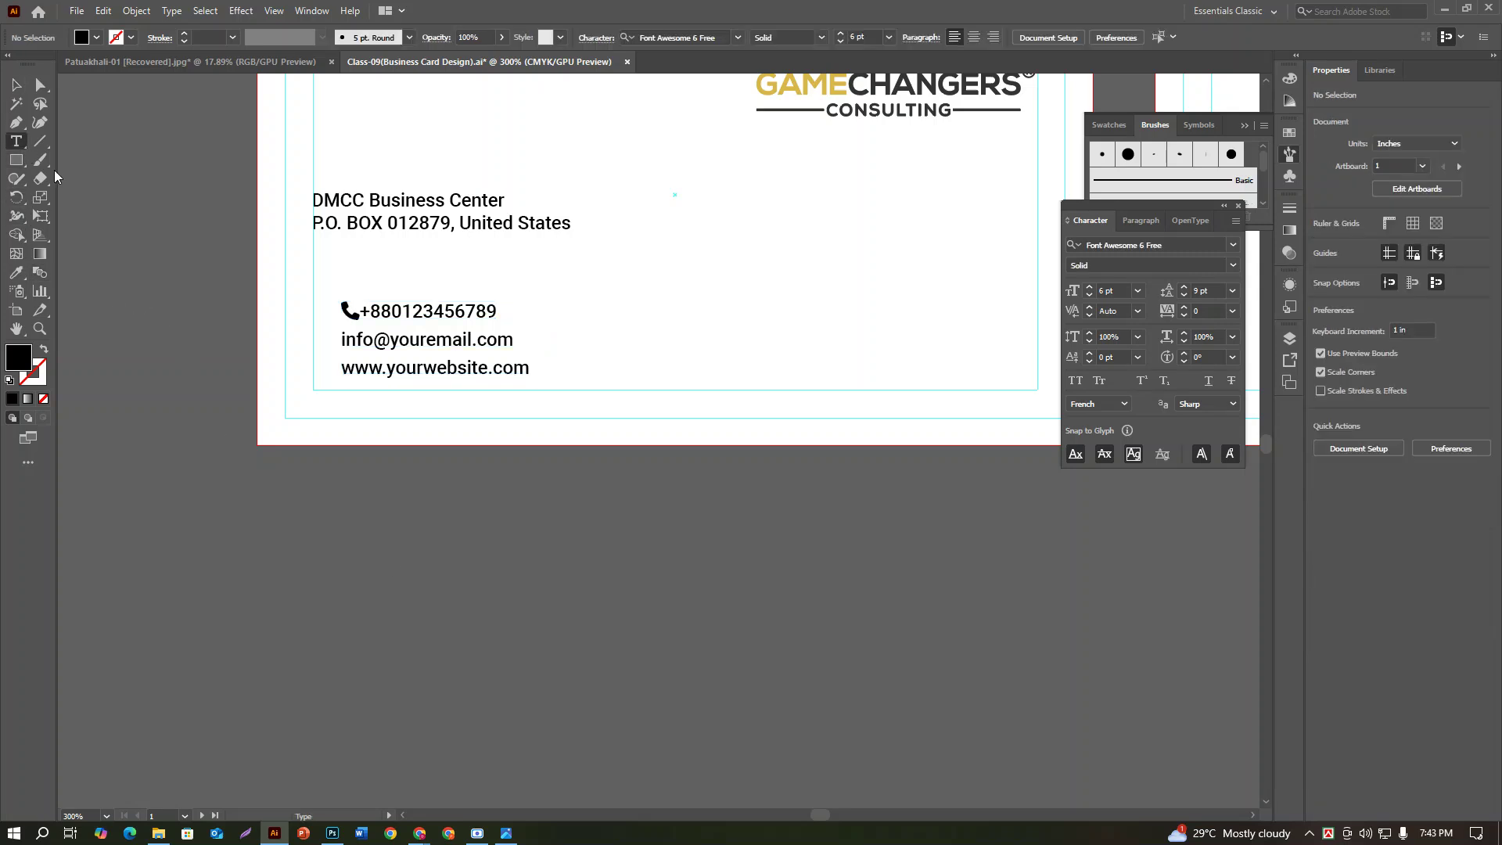
left_click(364, 310)
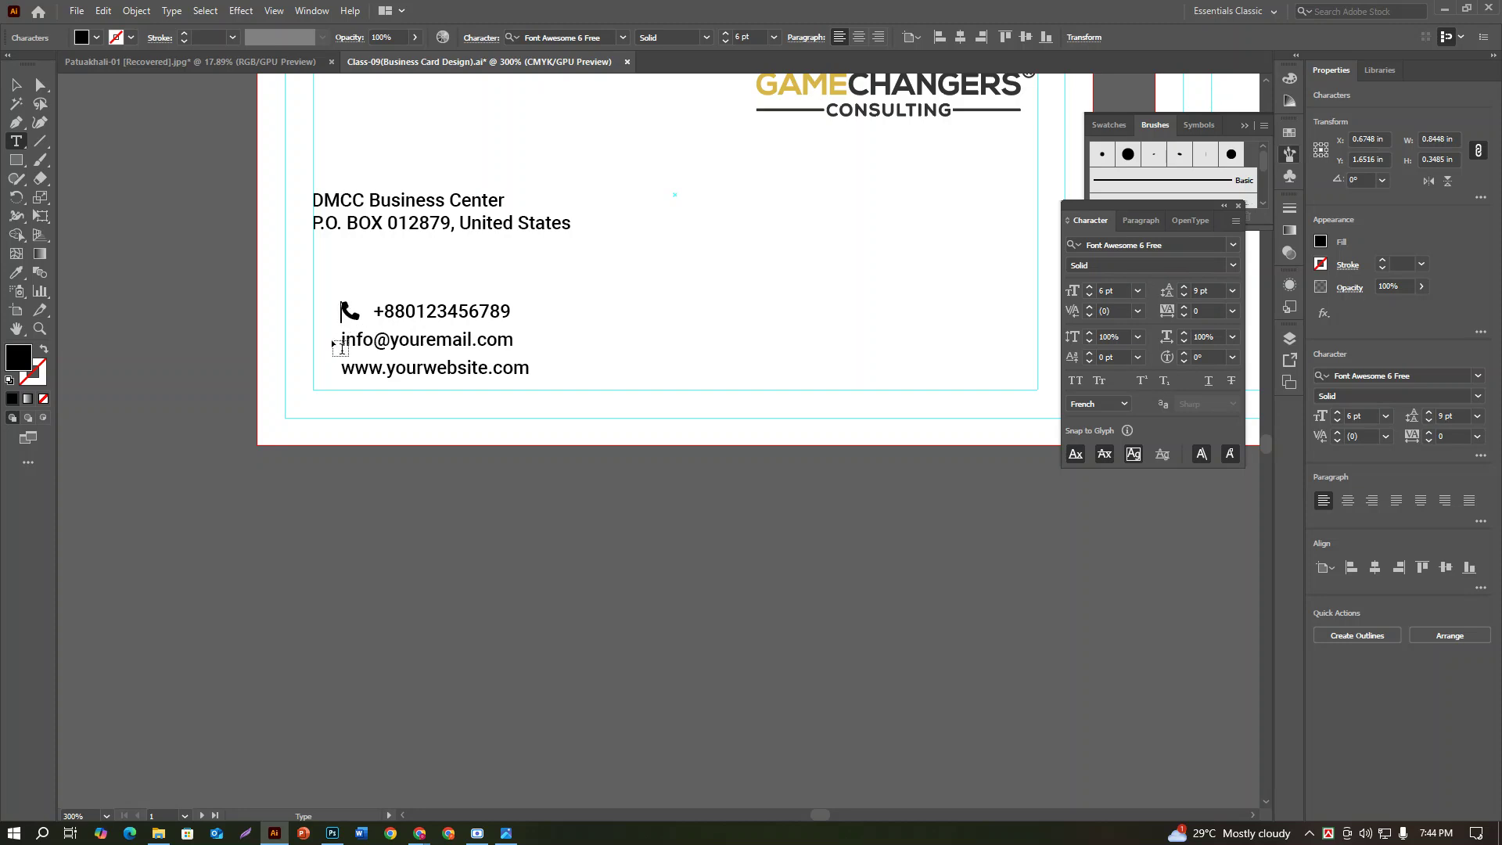
left_click(346, 340)
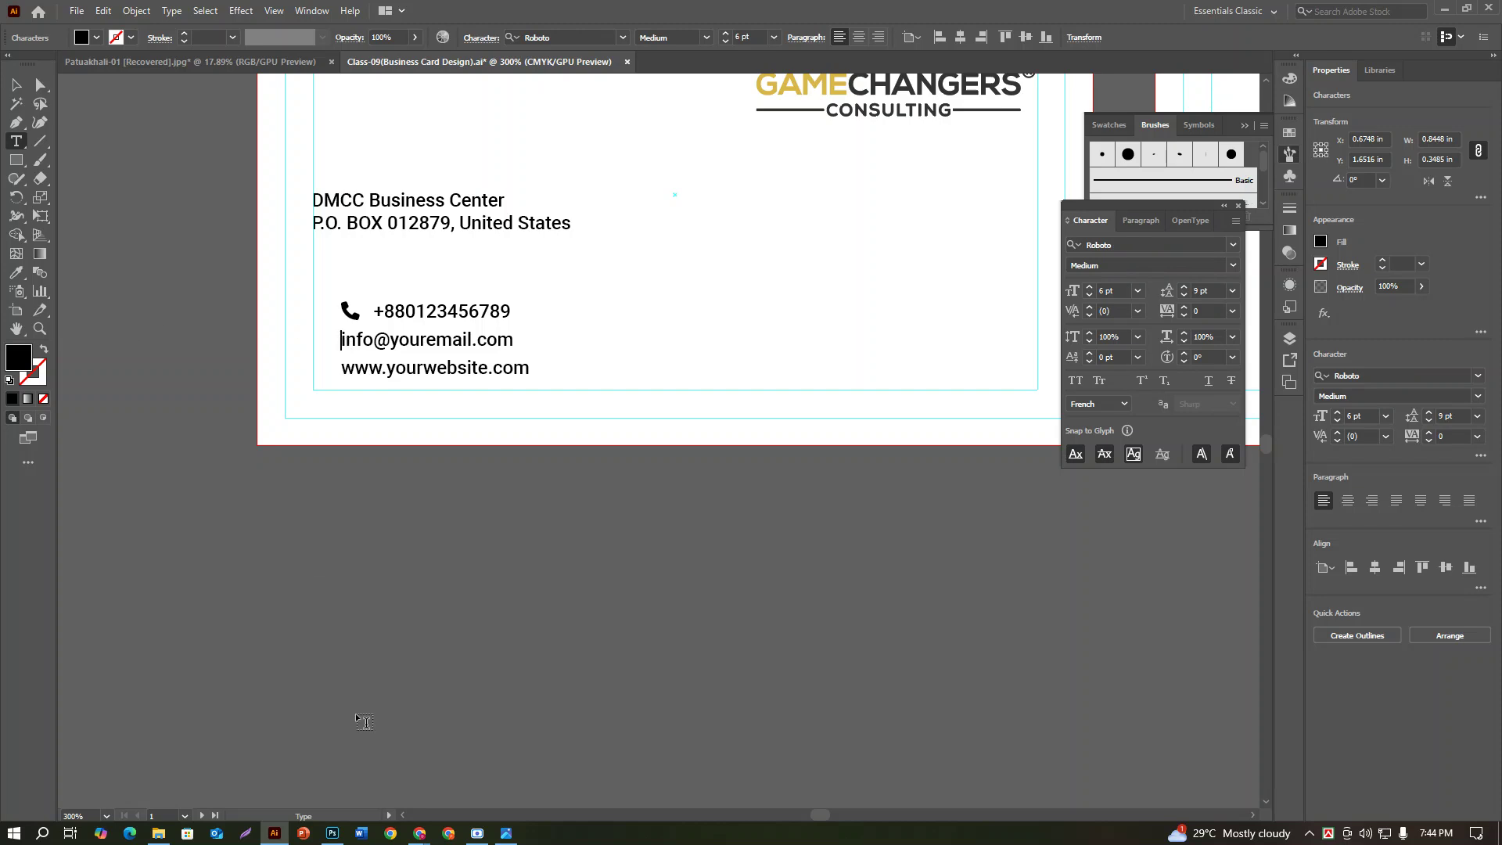
Step: Search the Font Awesome cheatsheet for 'envelope', then go back to Illustrator
mouse_move(420, 834)
left_click(346, 784)
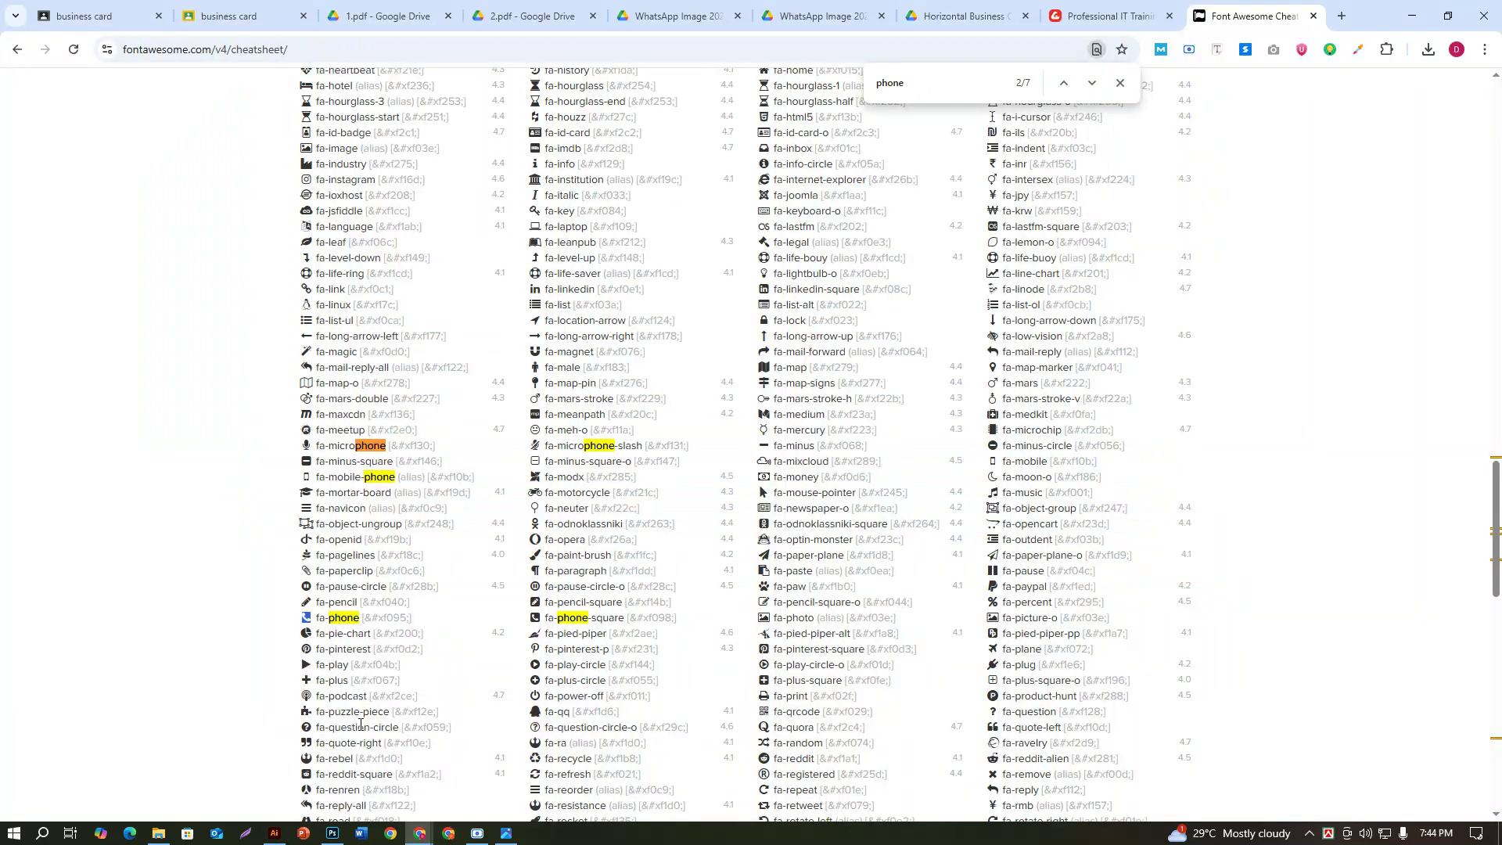
key("ctrl+f")
type("envelope")
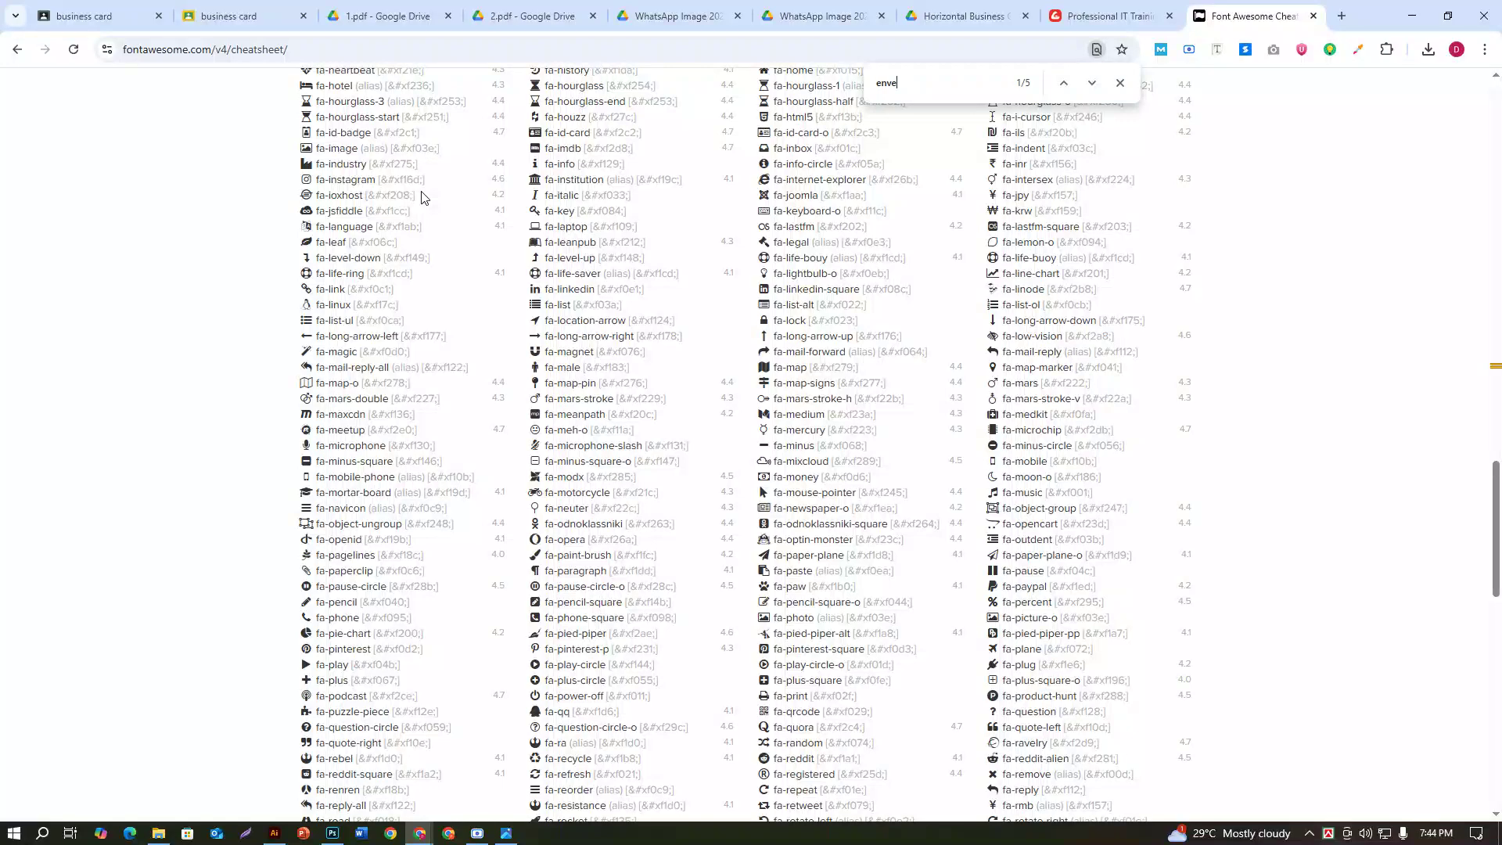
key("Return")
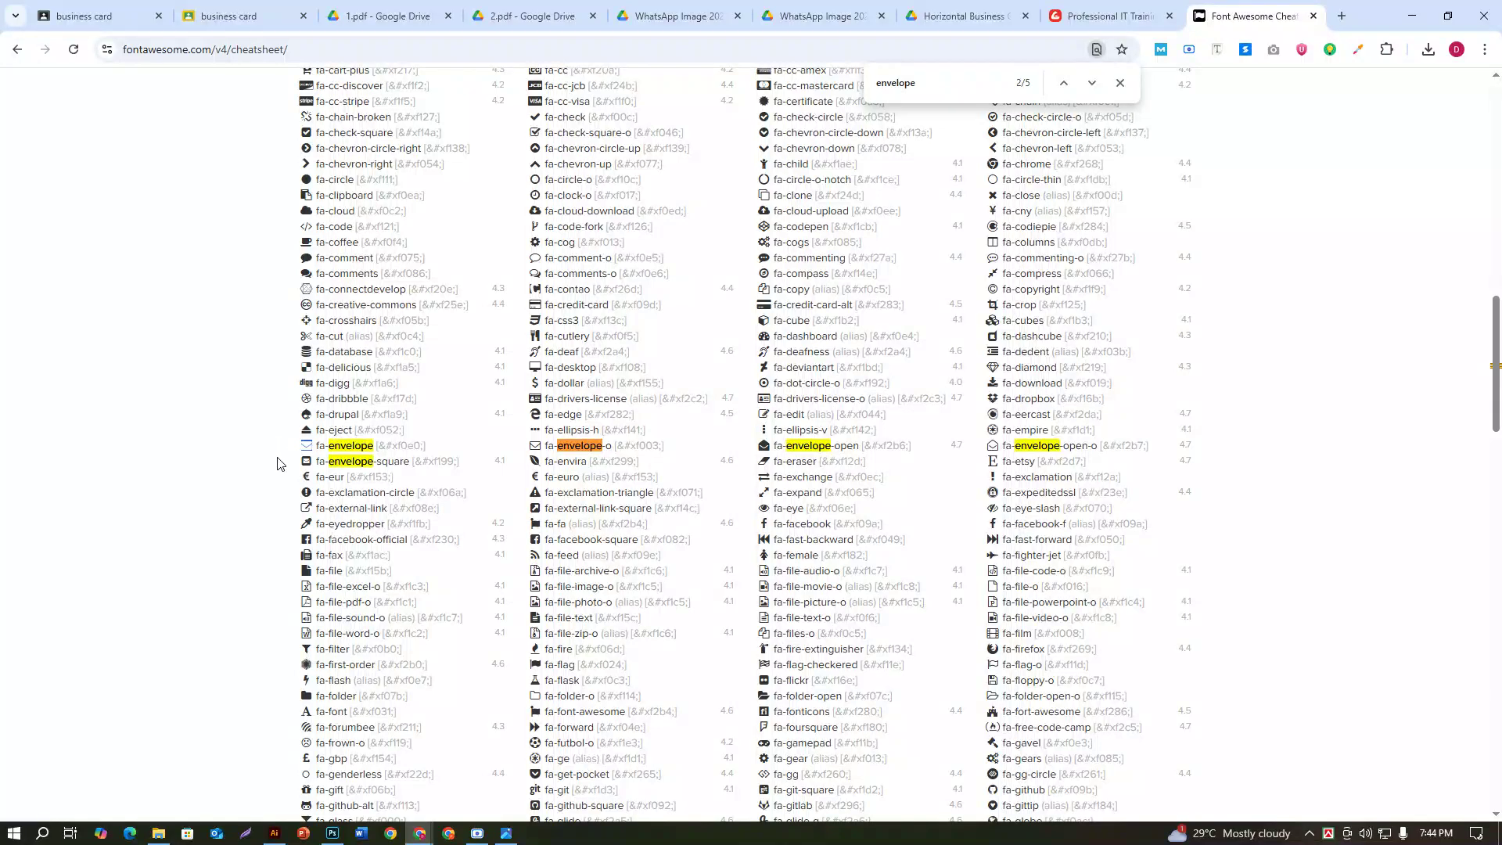
left_click(273, 833)
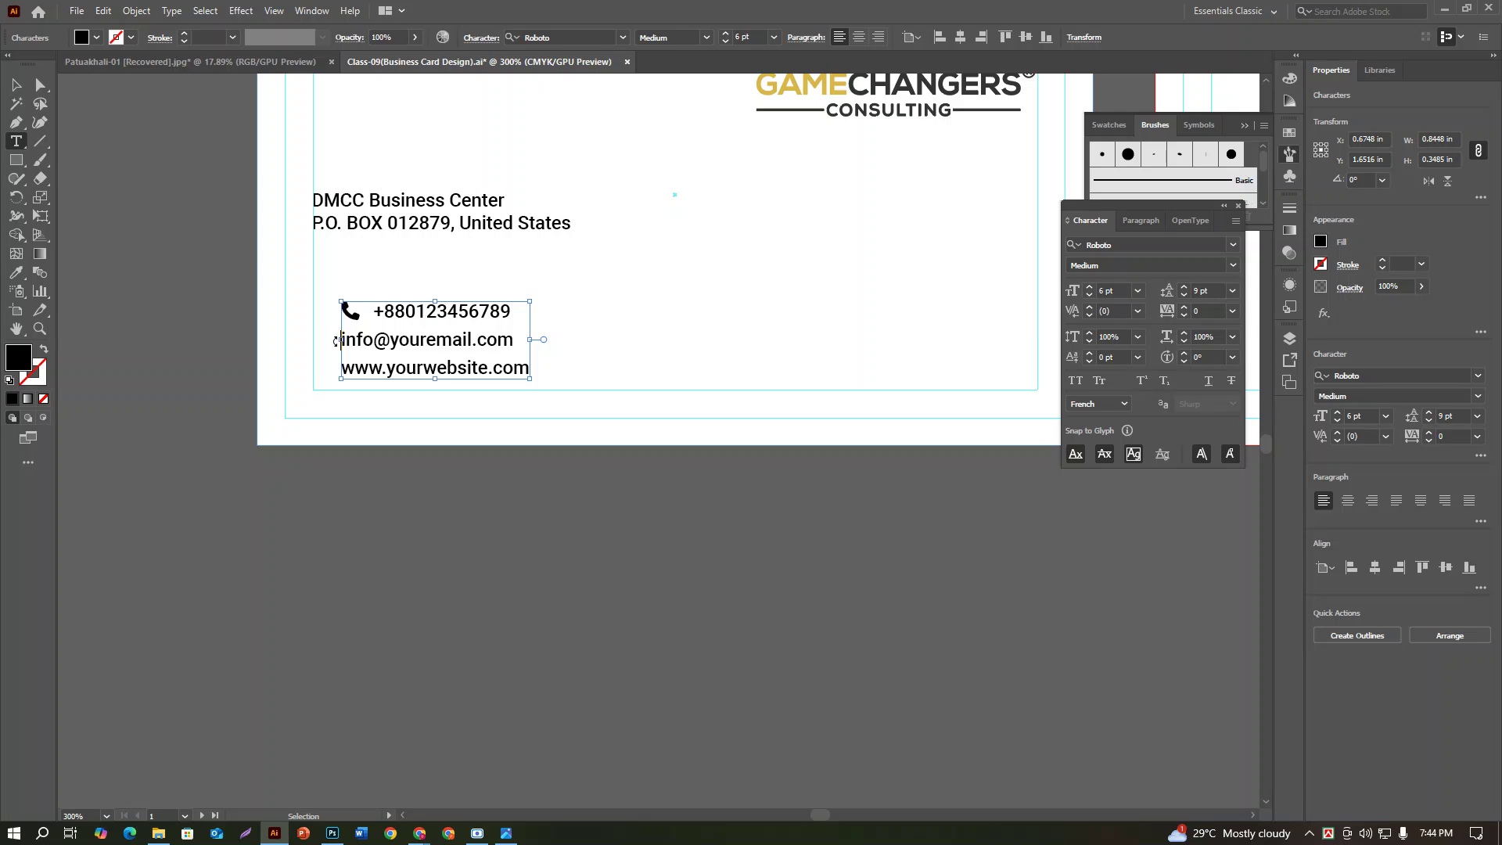
Step: Paste the envelope glyph before the email and copy the phone icon's font onto it, then undo the attempt
key("ctrl+v")
key("shift+Left")
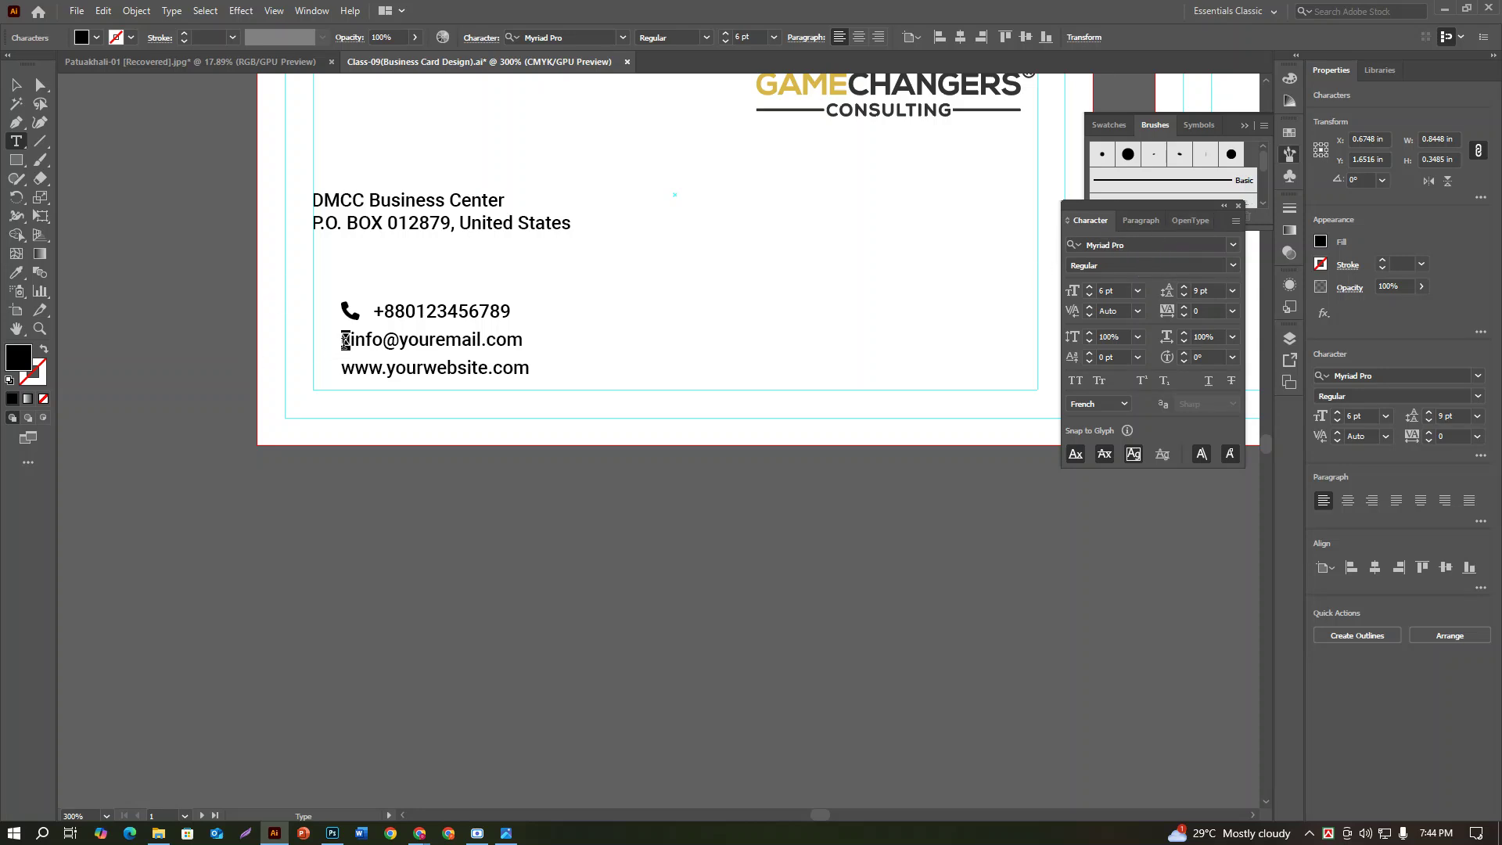
left_click(15, 273)
left_click(350, 307)
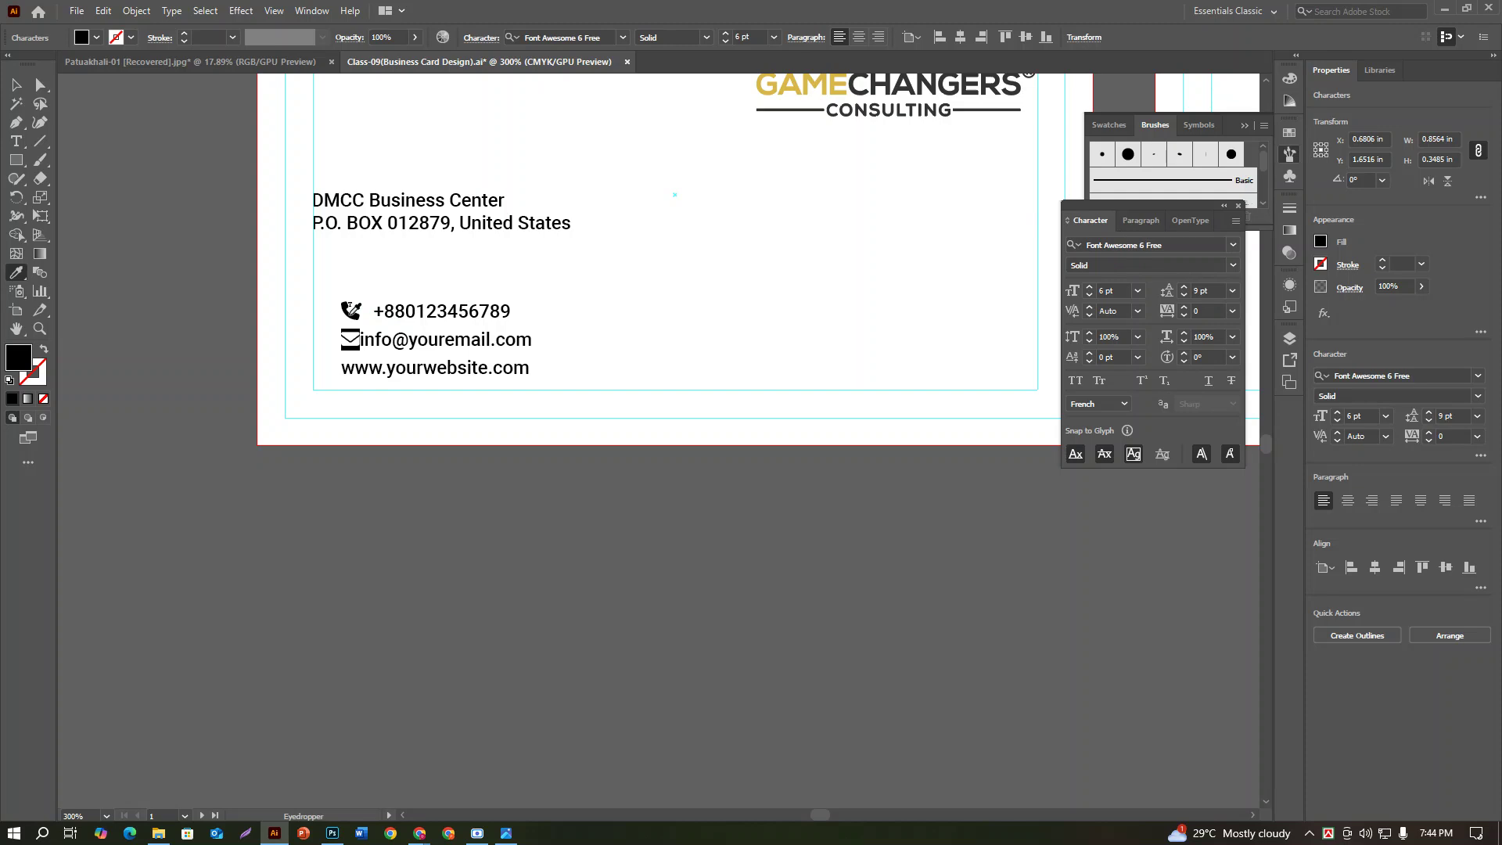
key("v")
left_click(356, 335)
key("ctrl+z")
key("ctrl+shift+a")
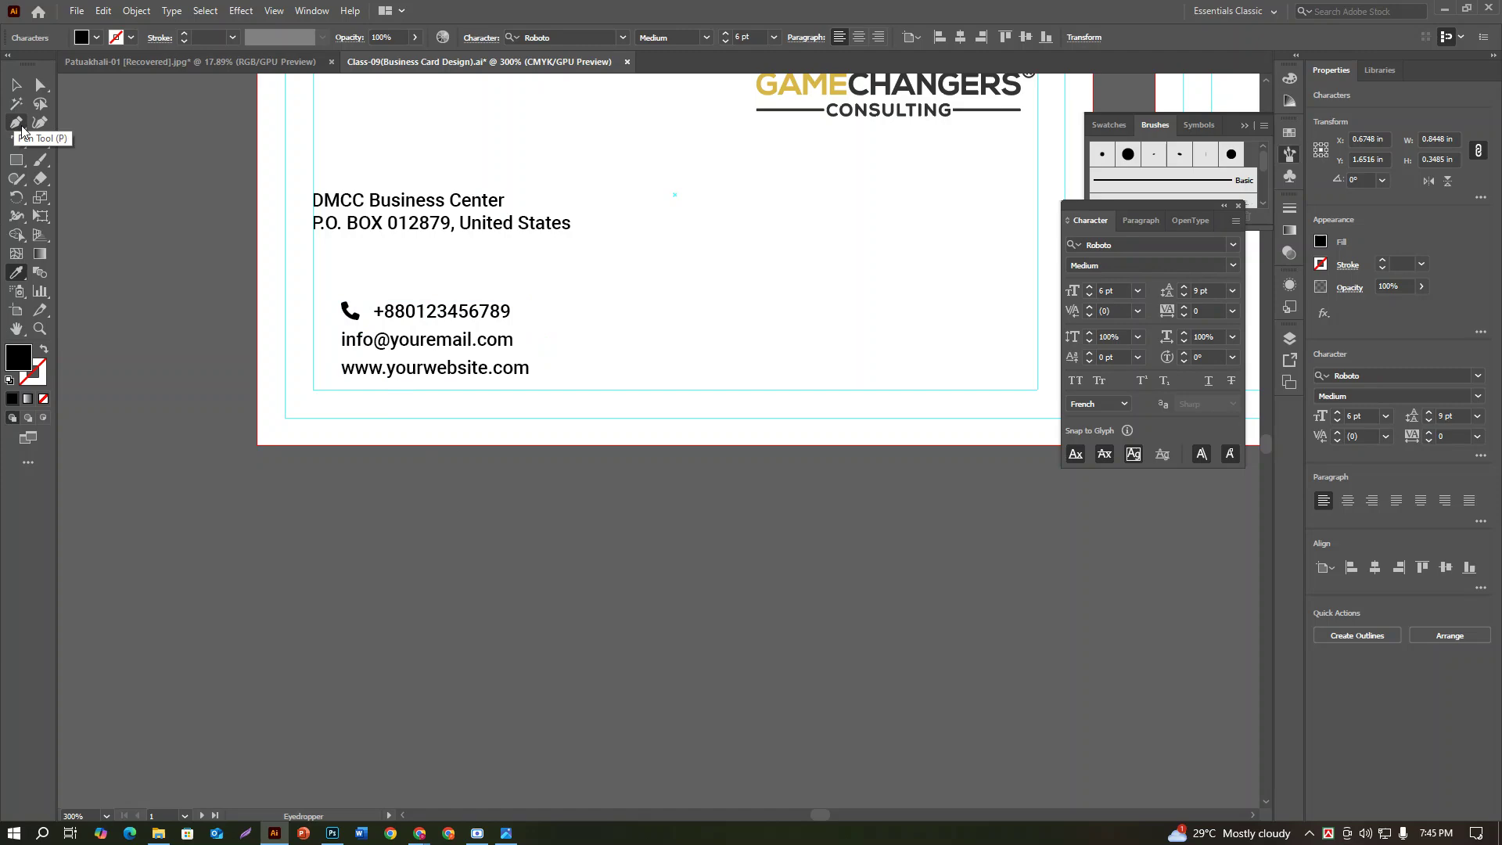
Step: Re-paste the envelope glyph before the email and give it the phone icon's Font Awesome font
key("ctrl+v")
key("shift+Left")
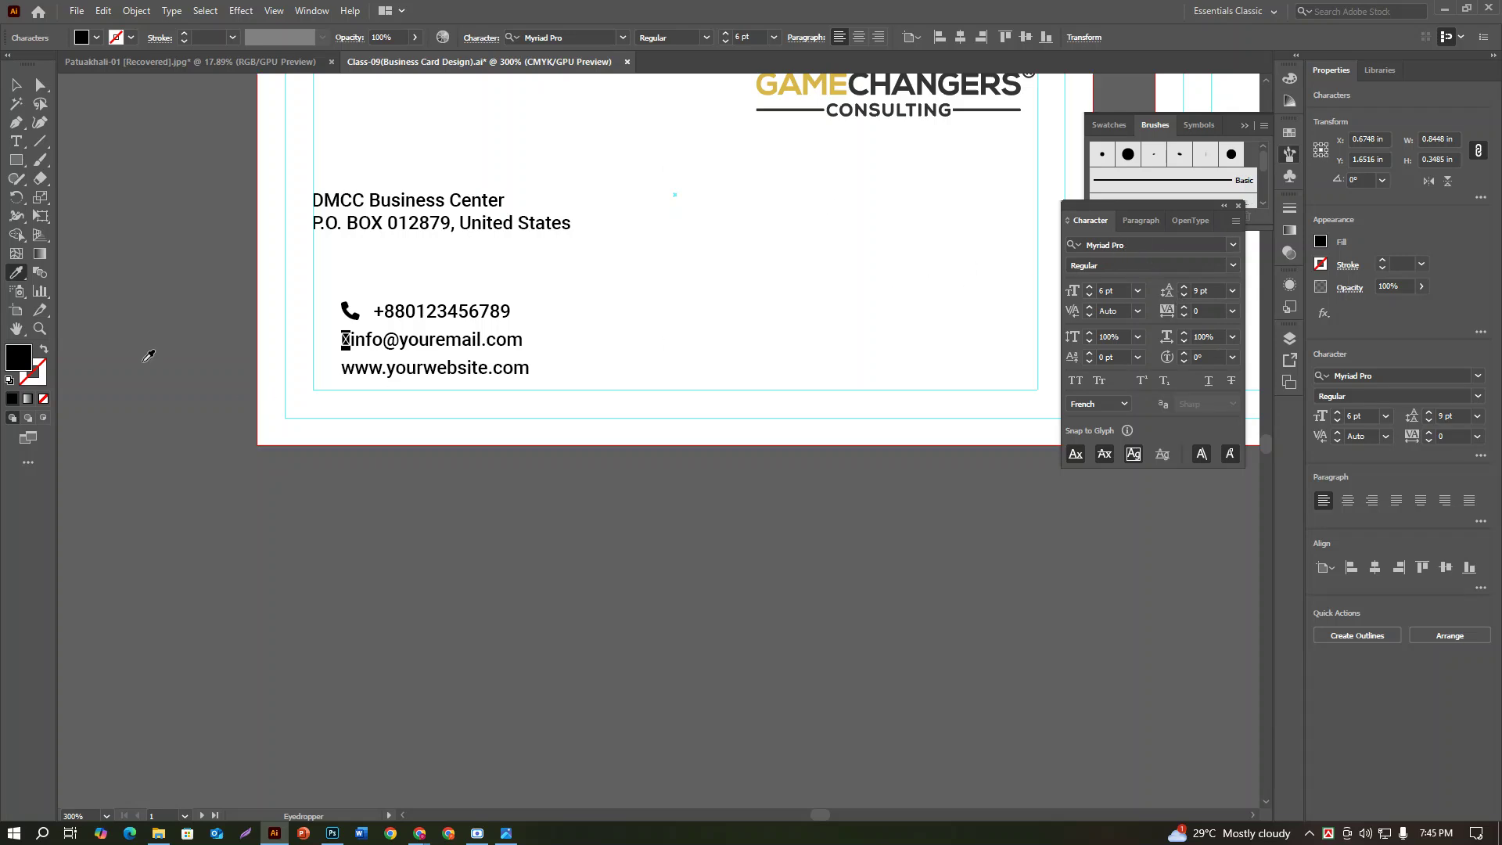
left_click(355, 310)
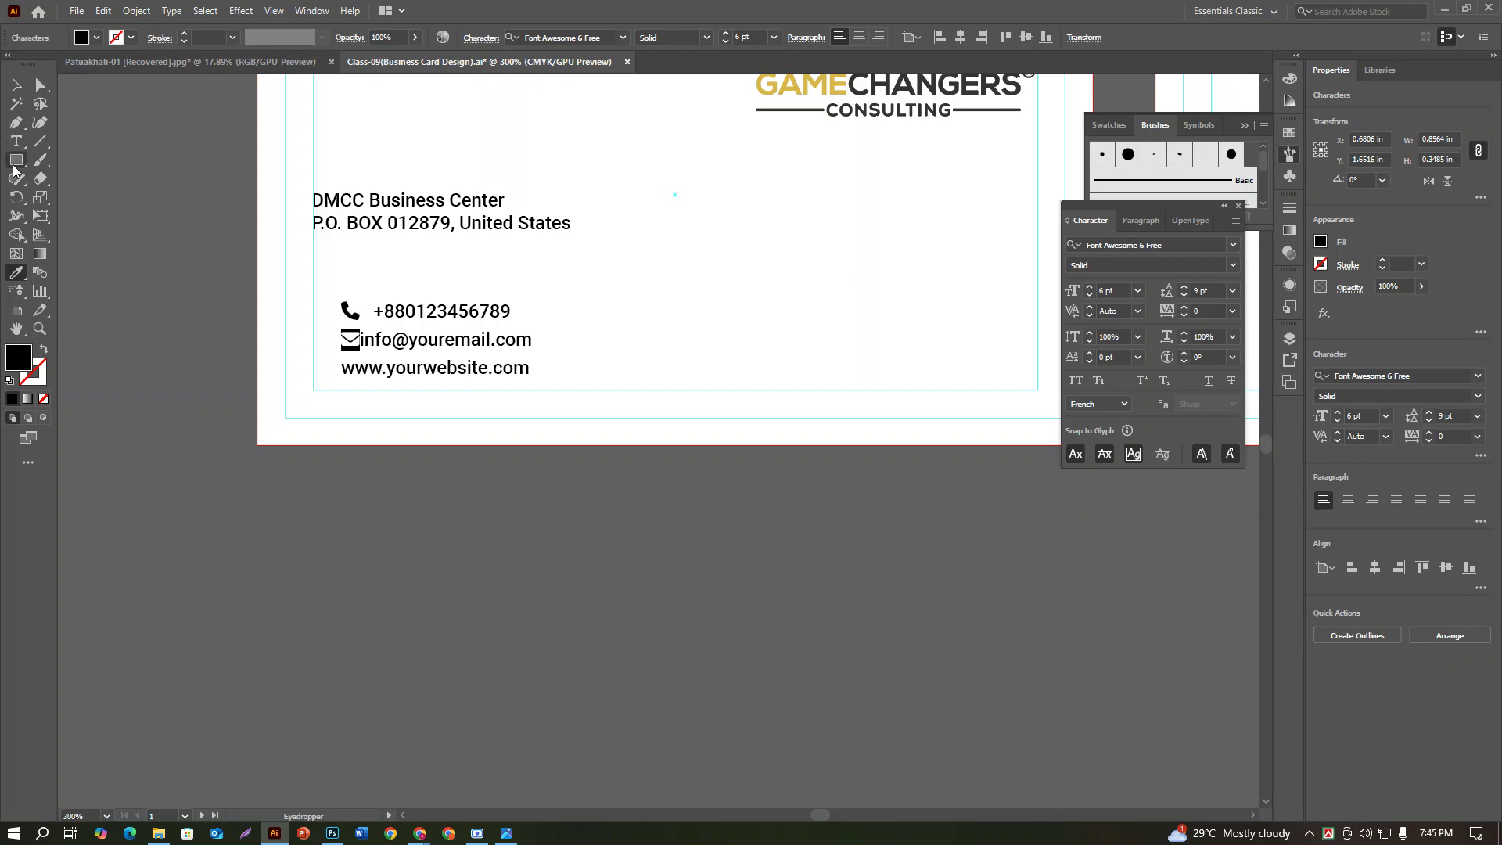
key("Right")
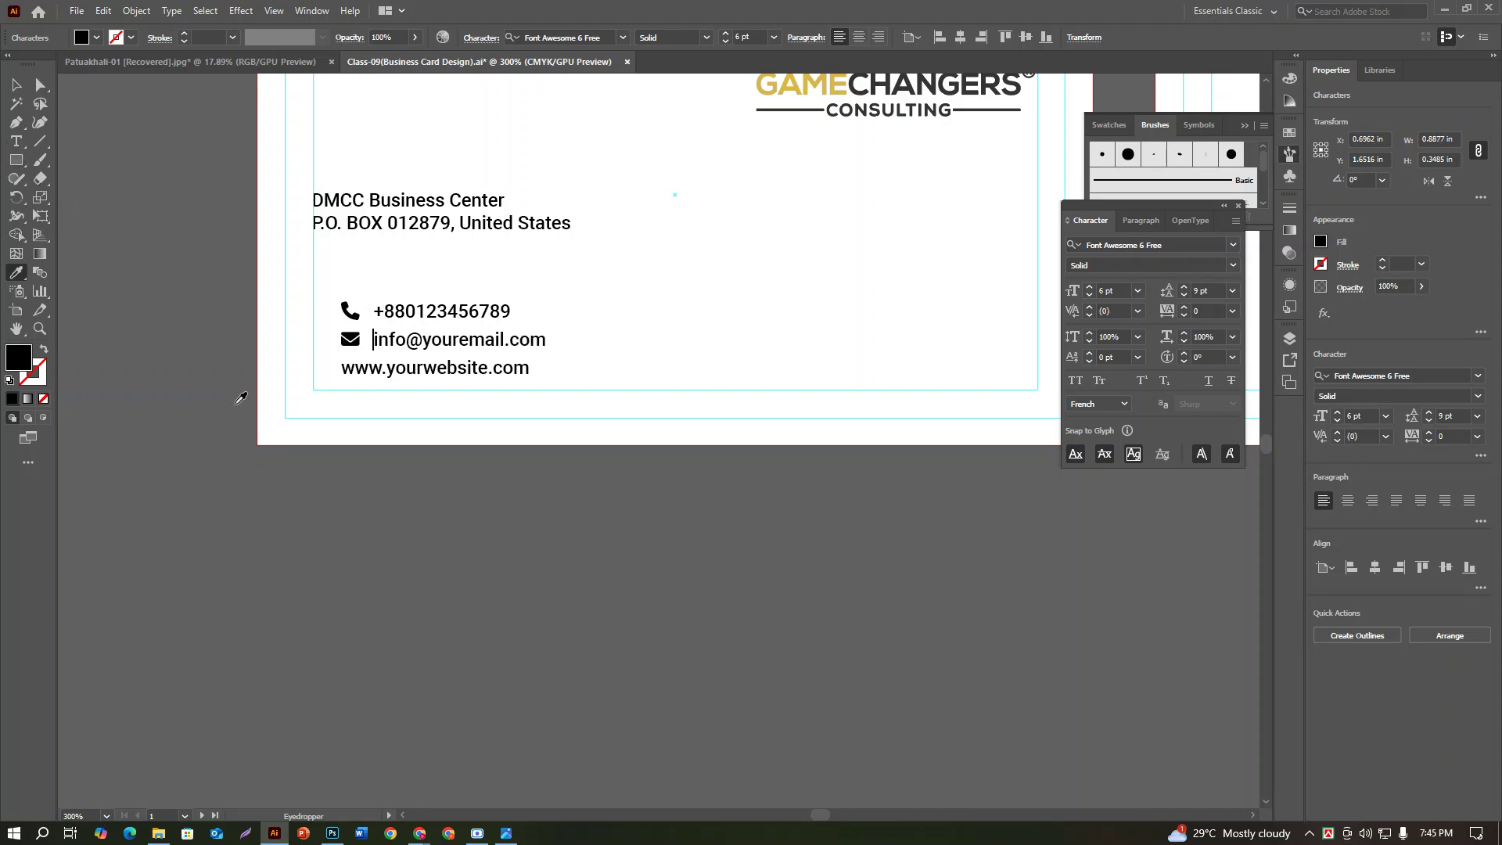
left_click(17, 143)
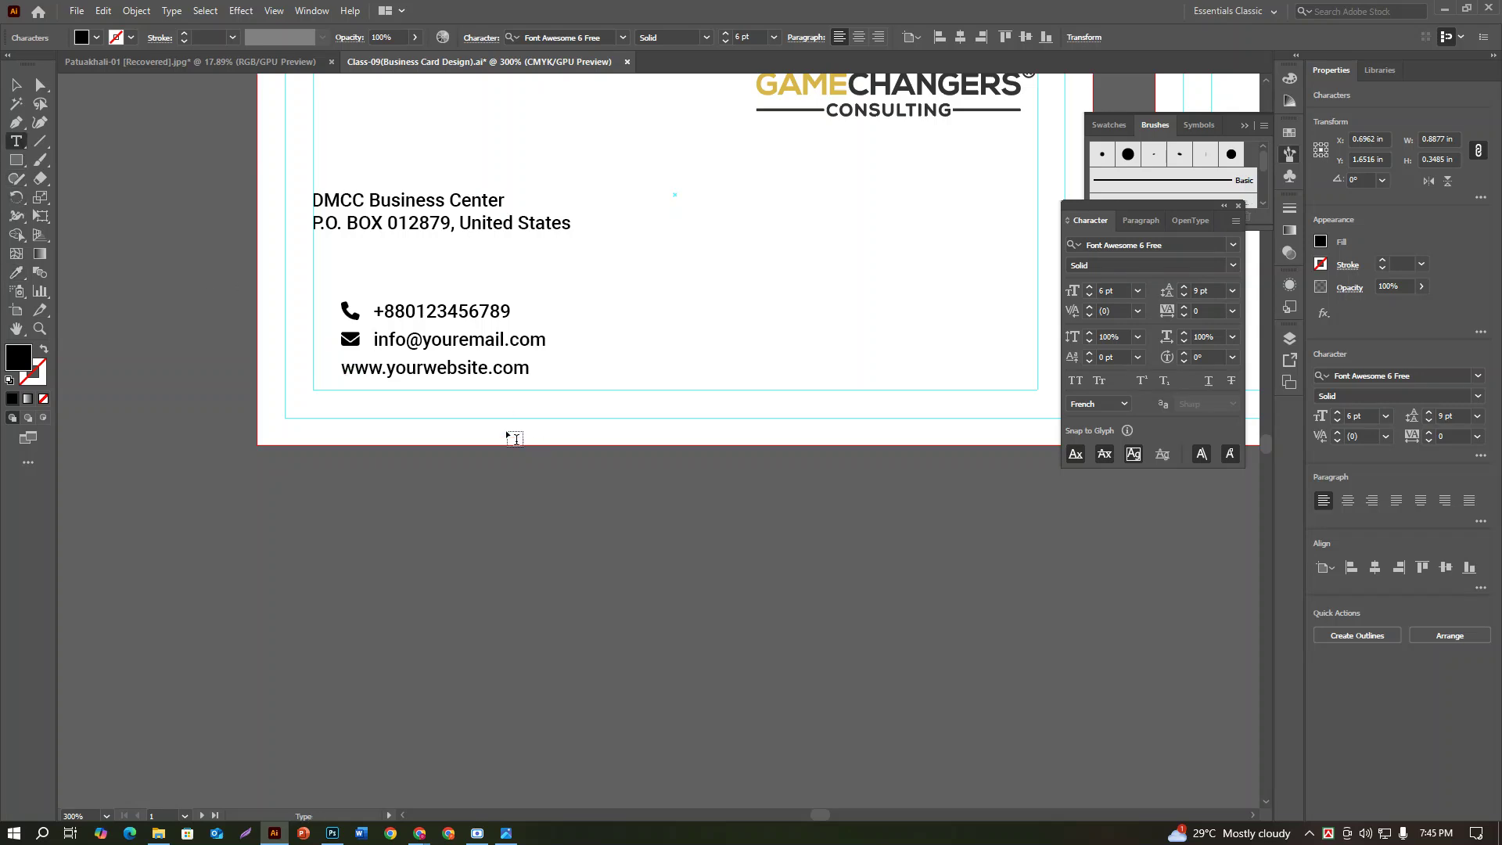
left_click(367, 381)
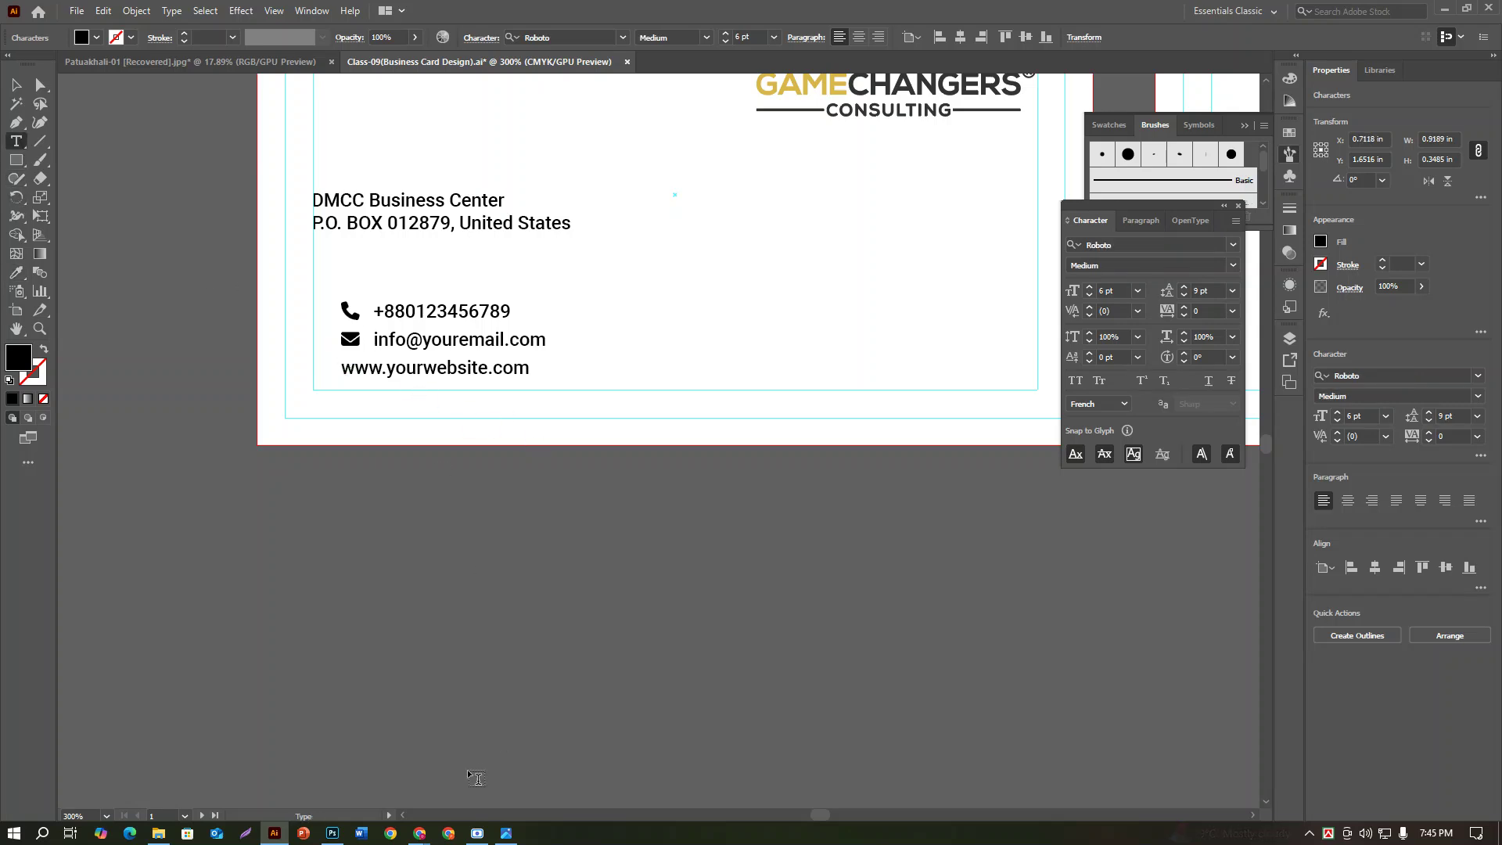
Step: Search the Font Awesome cheatsheet for 'globe' to find the fa-globe icon
mouse_move(419, 833)
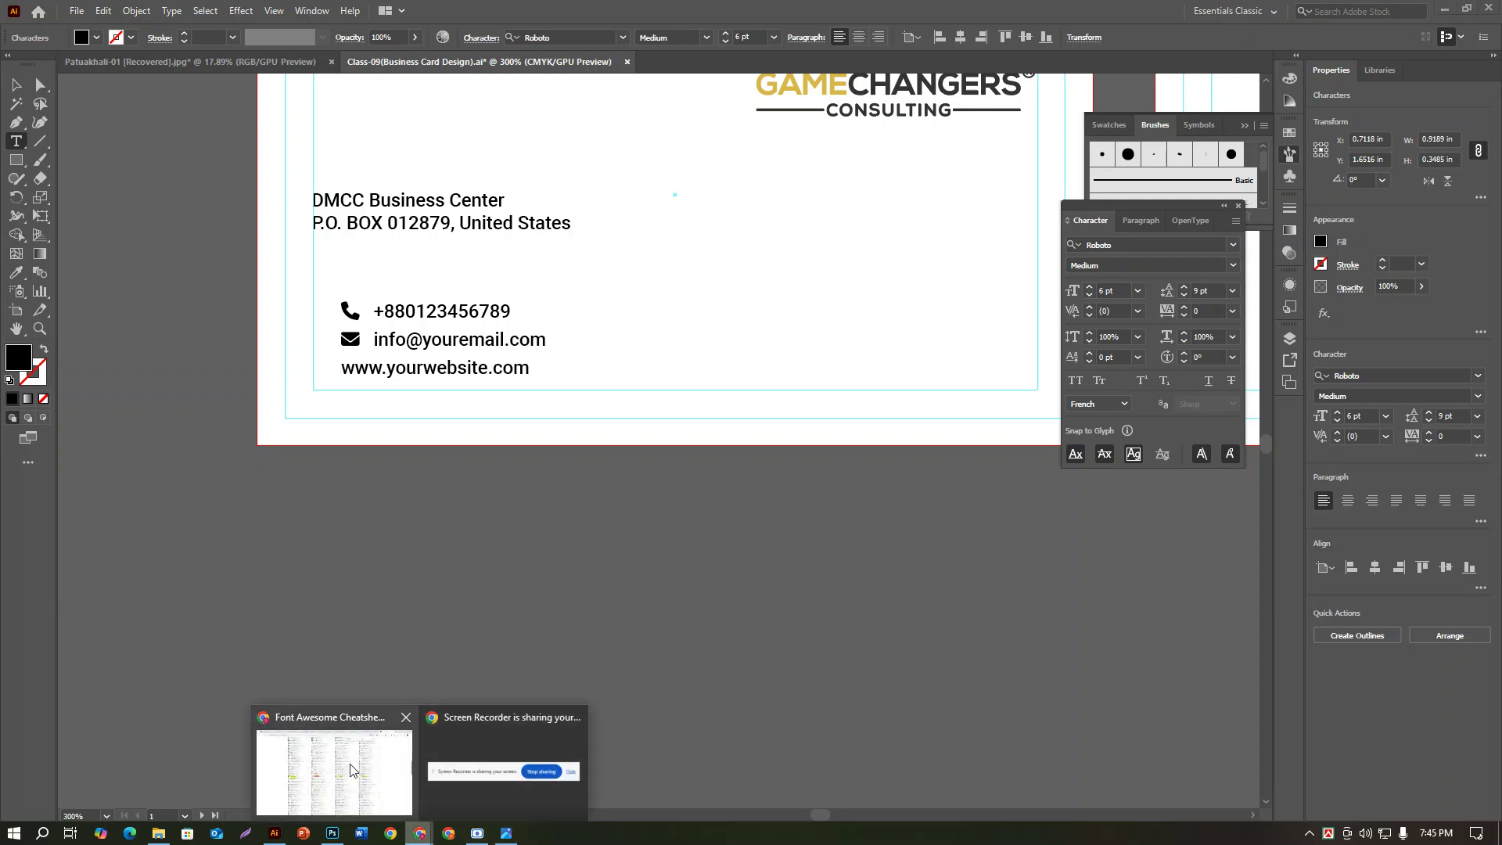
left_click(334, 770)
double_click(927, 93)
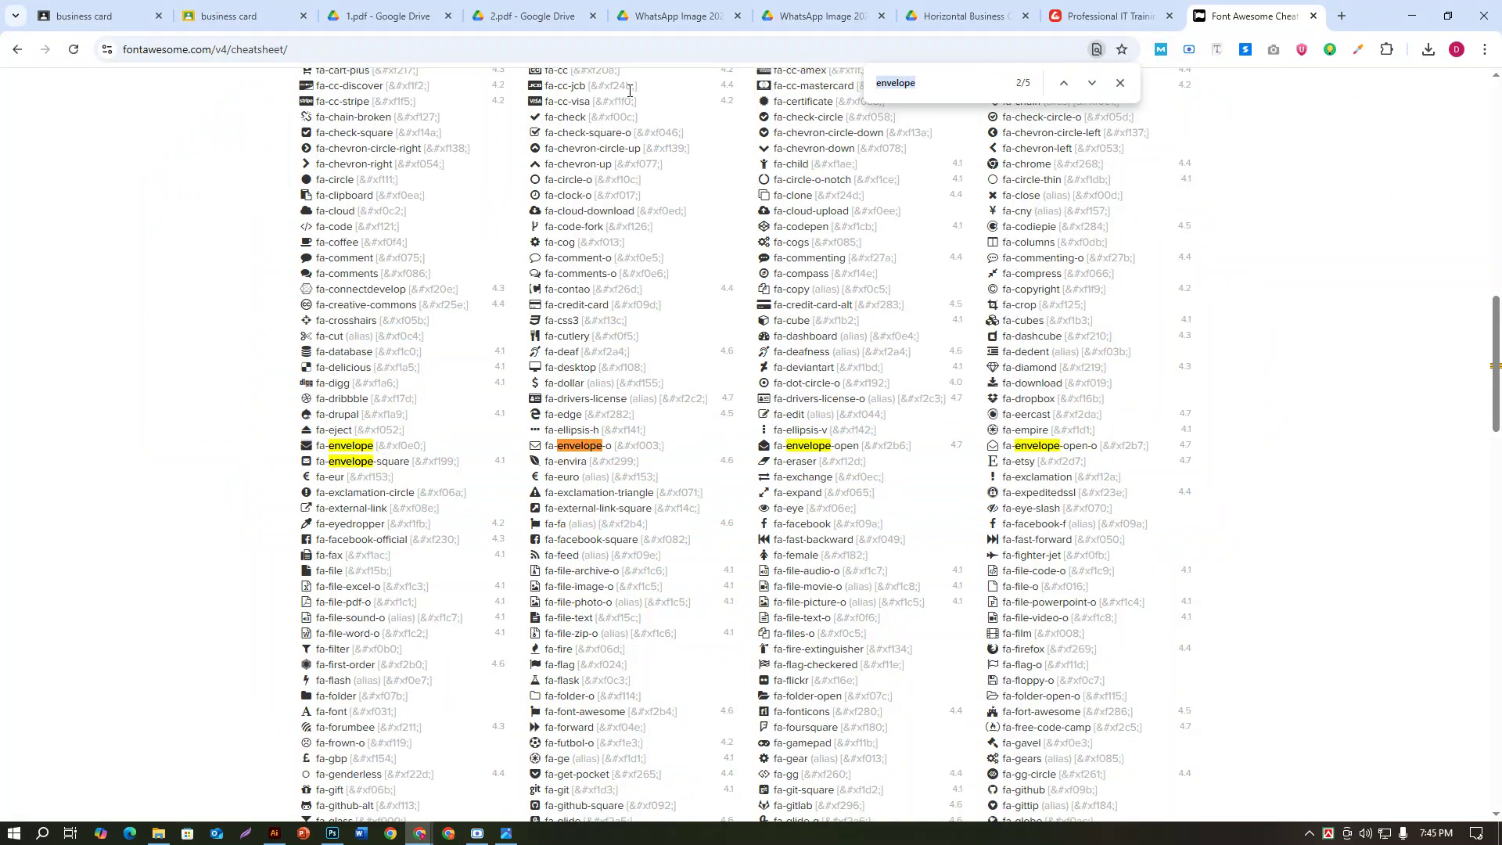
type("gflo")
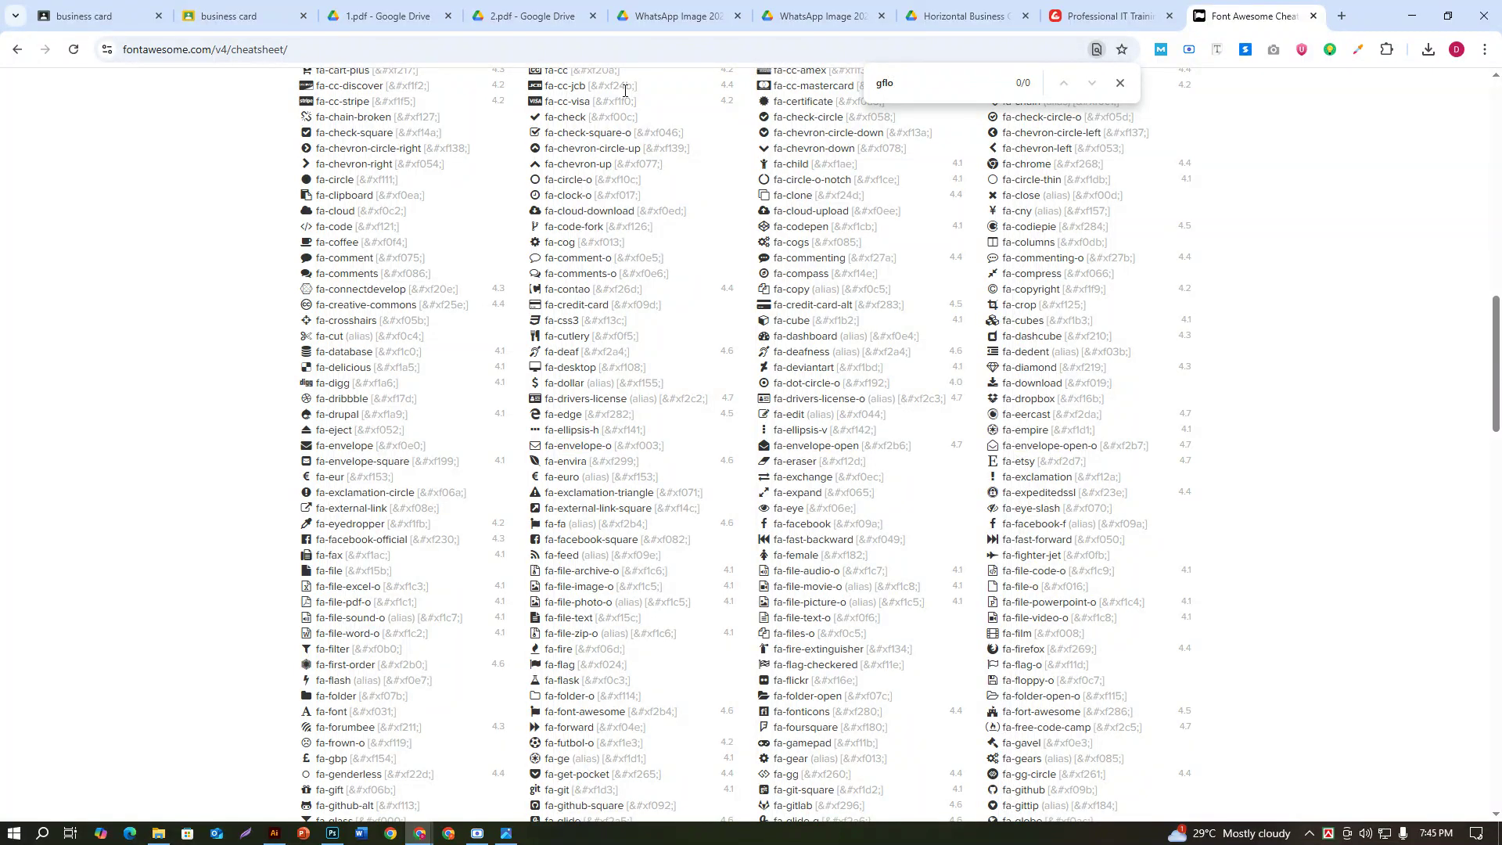
type("lobe\\")
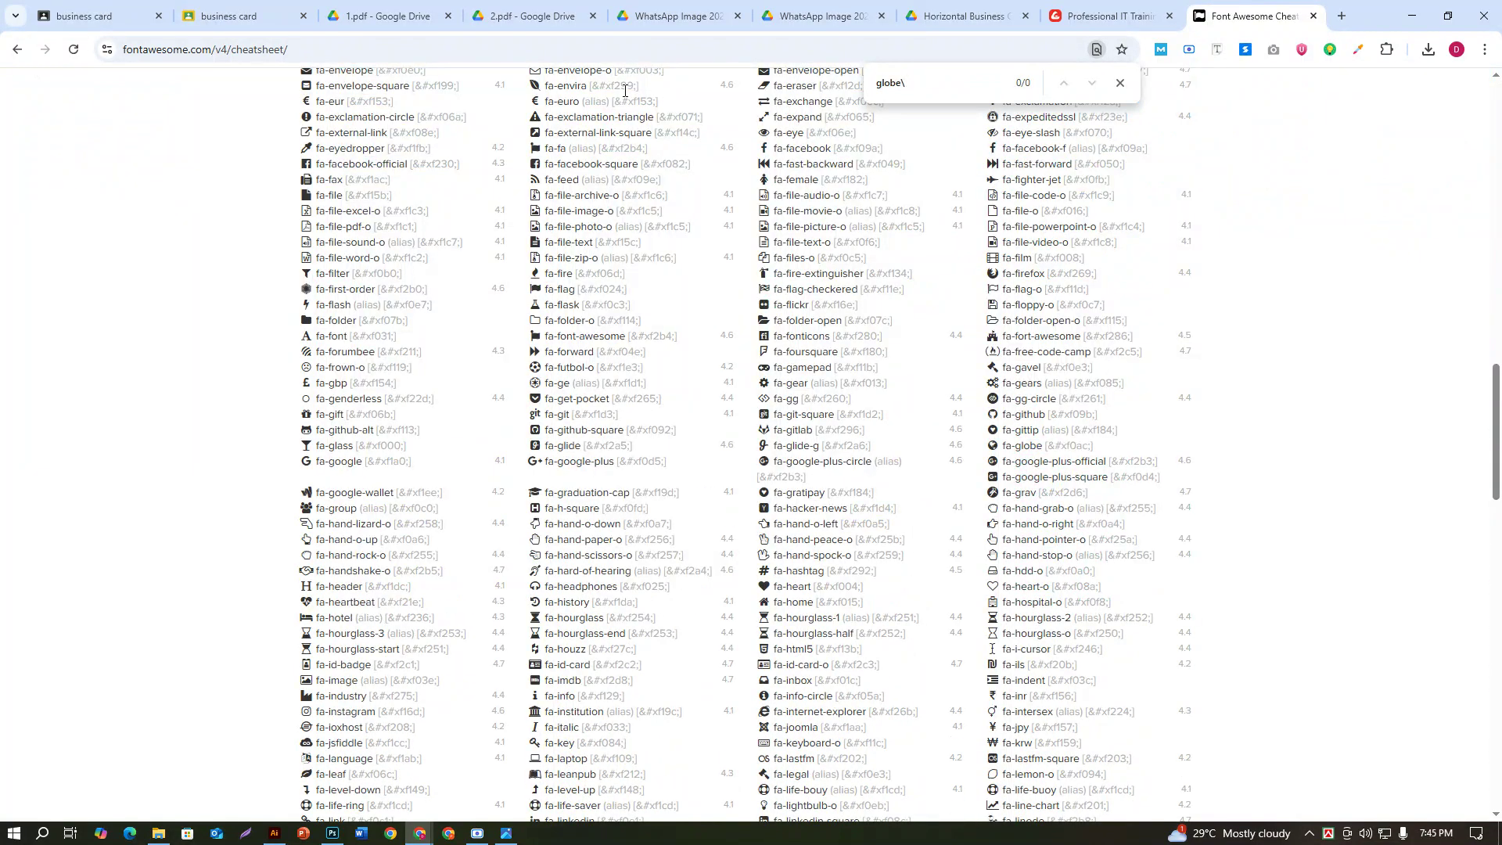
key("BackSpace")
left_click(281, 834)
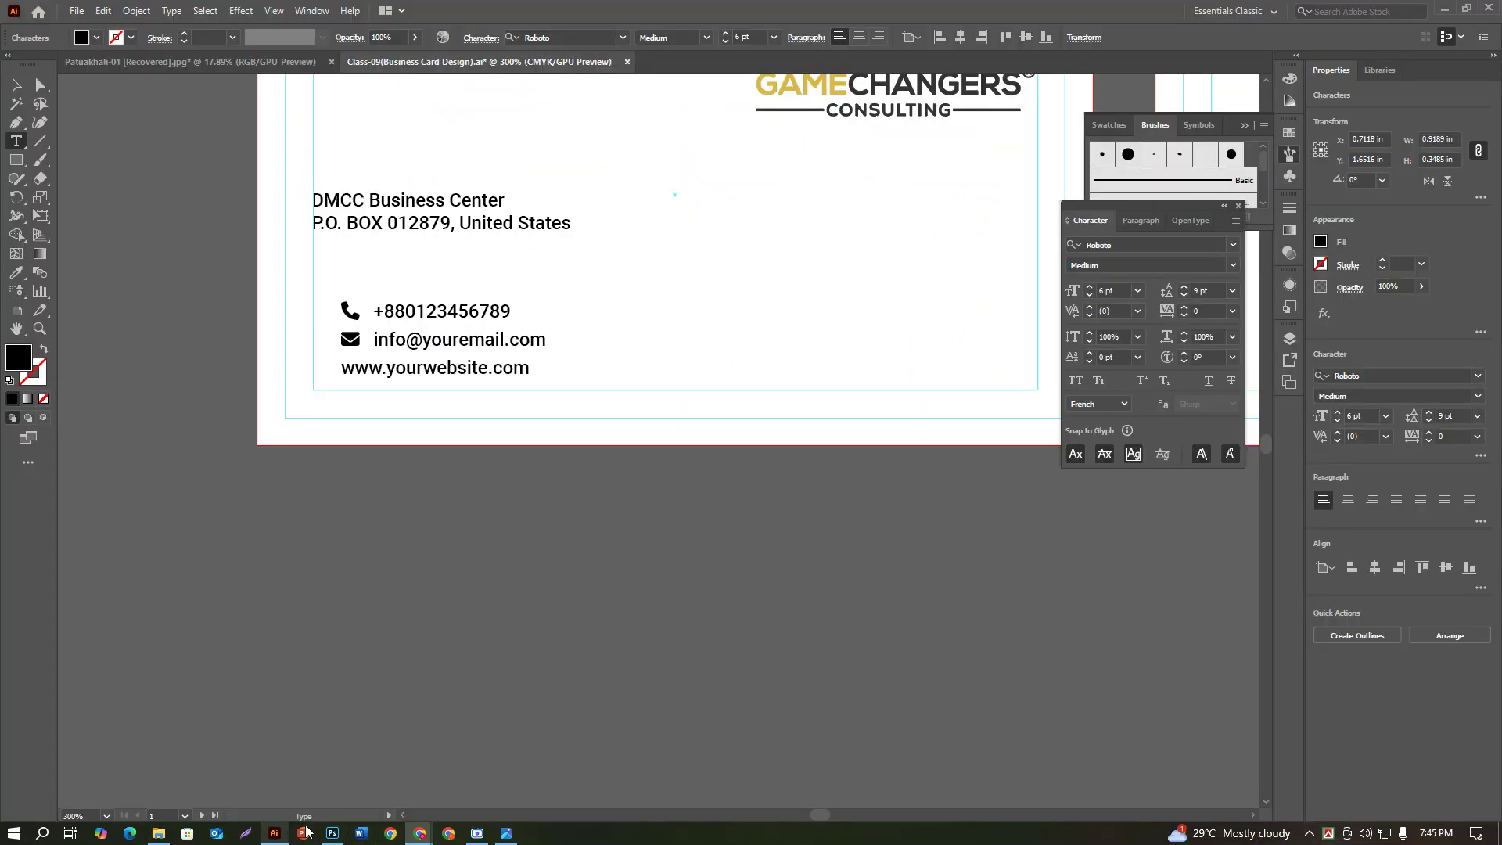
key("ctrl+v")
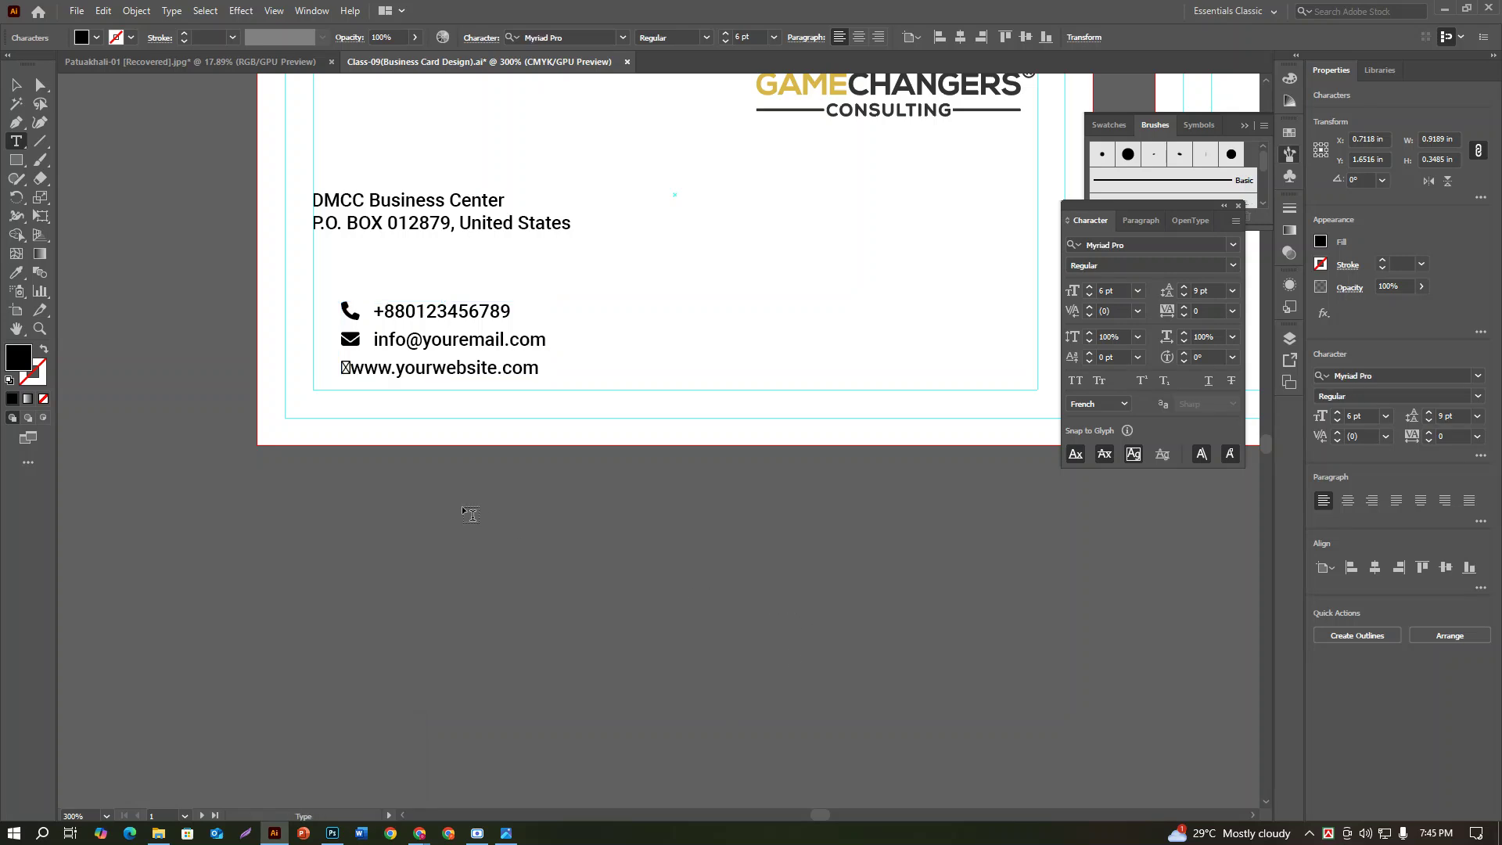
key("shift+Left")
left_click(16, 272)
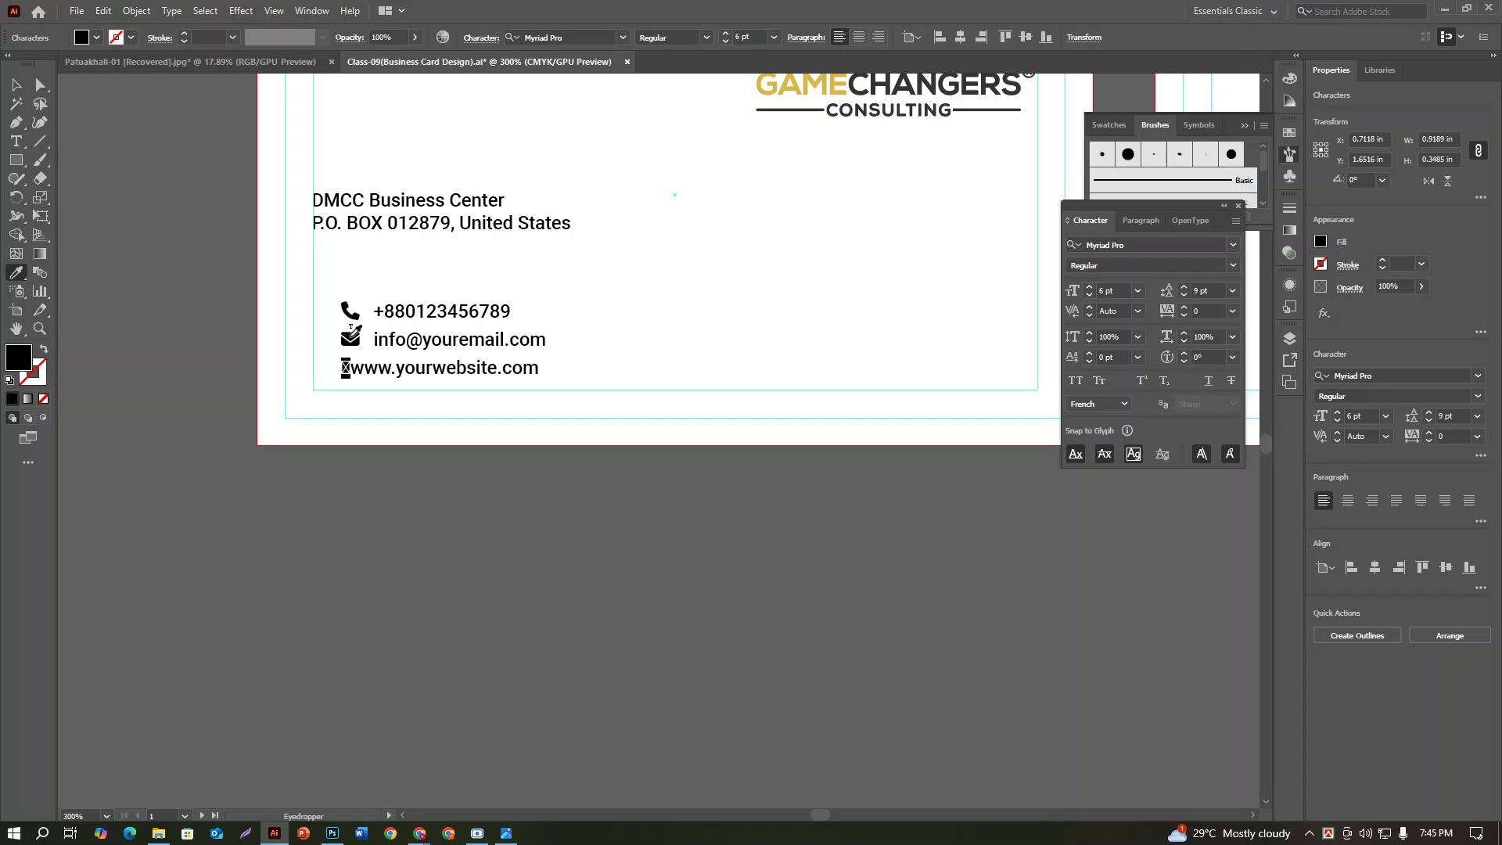
left_click(349, 338)
left_click(345, 366)
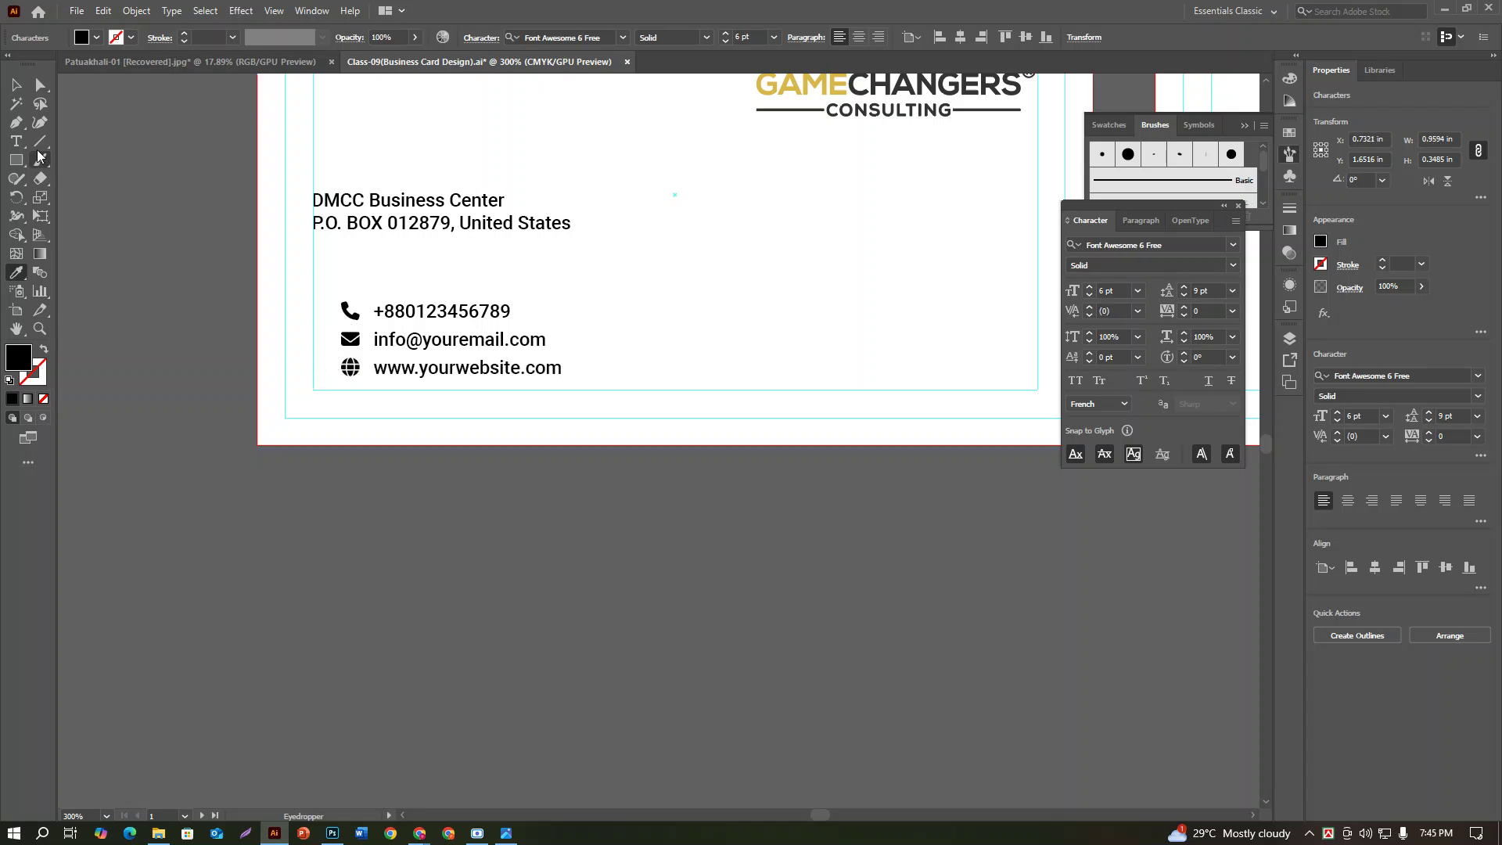
Step: Nudge the whole contact block slightly up and left on the card
left_click(16, 85)
left_click(354, 638)
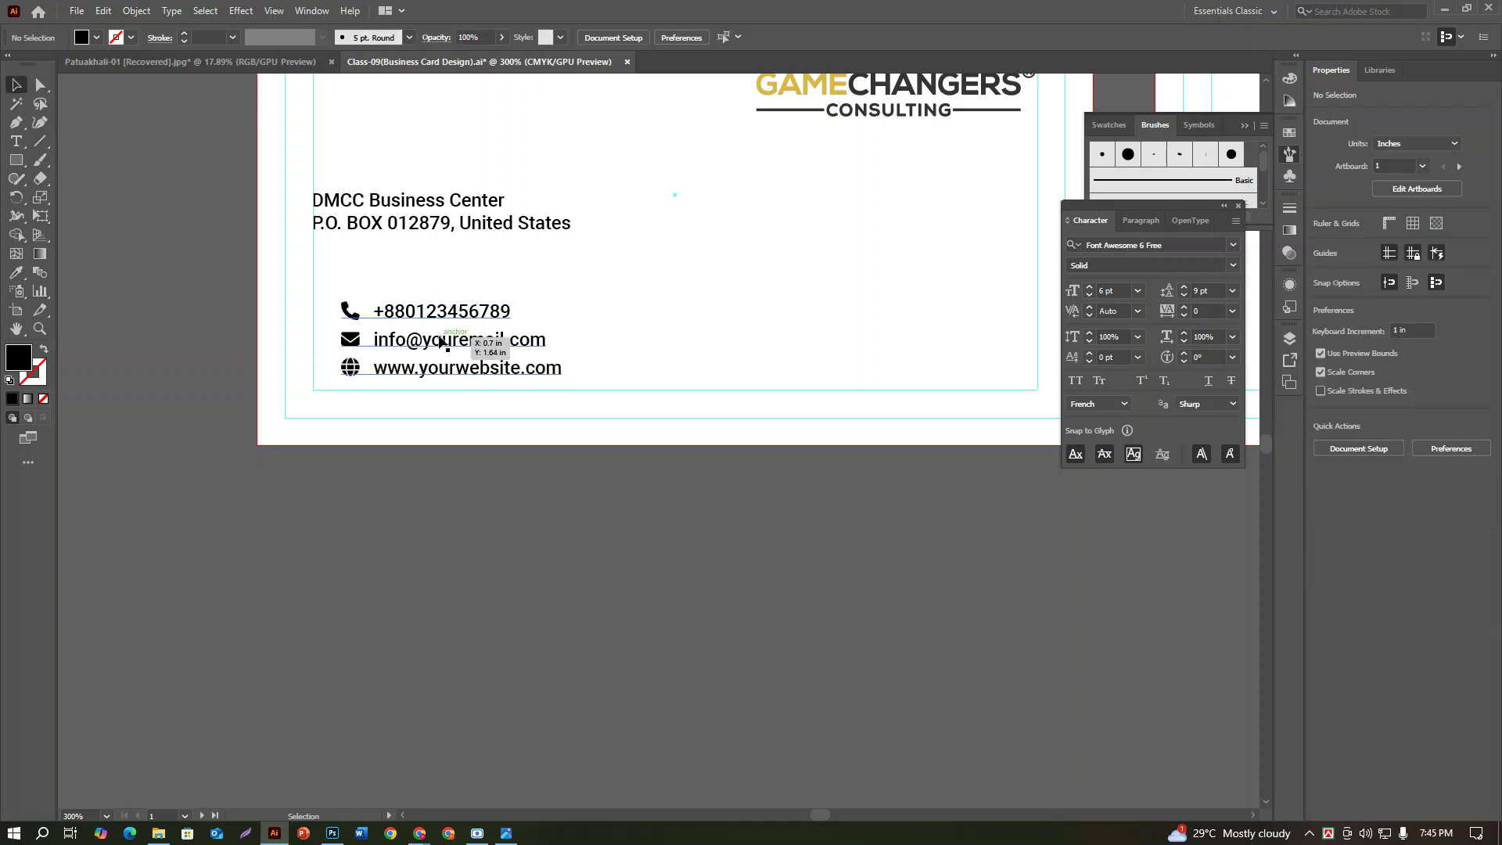
left_click_drag(440, 319, 417, 312)
left_click(504, 537)
scroll(532, 565, "up", 3)
Step: Zoom out and compare the card with the reference business card image
key("ctrl+minus")
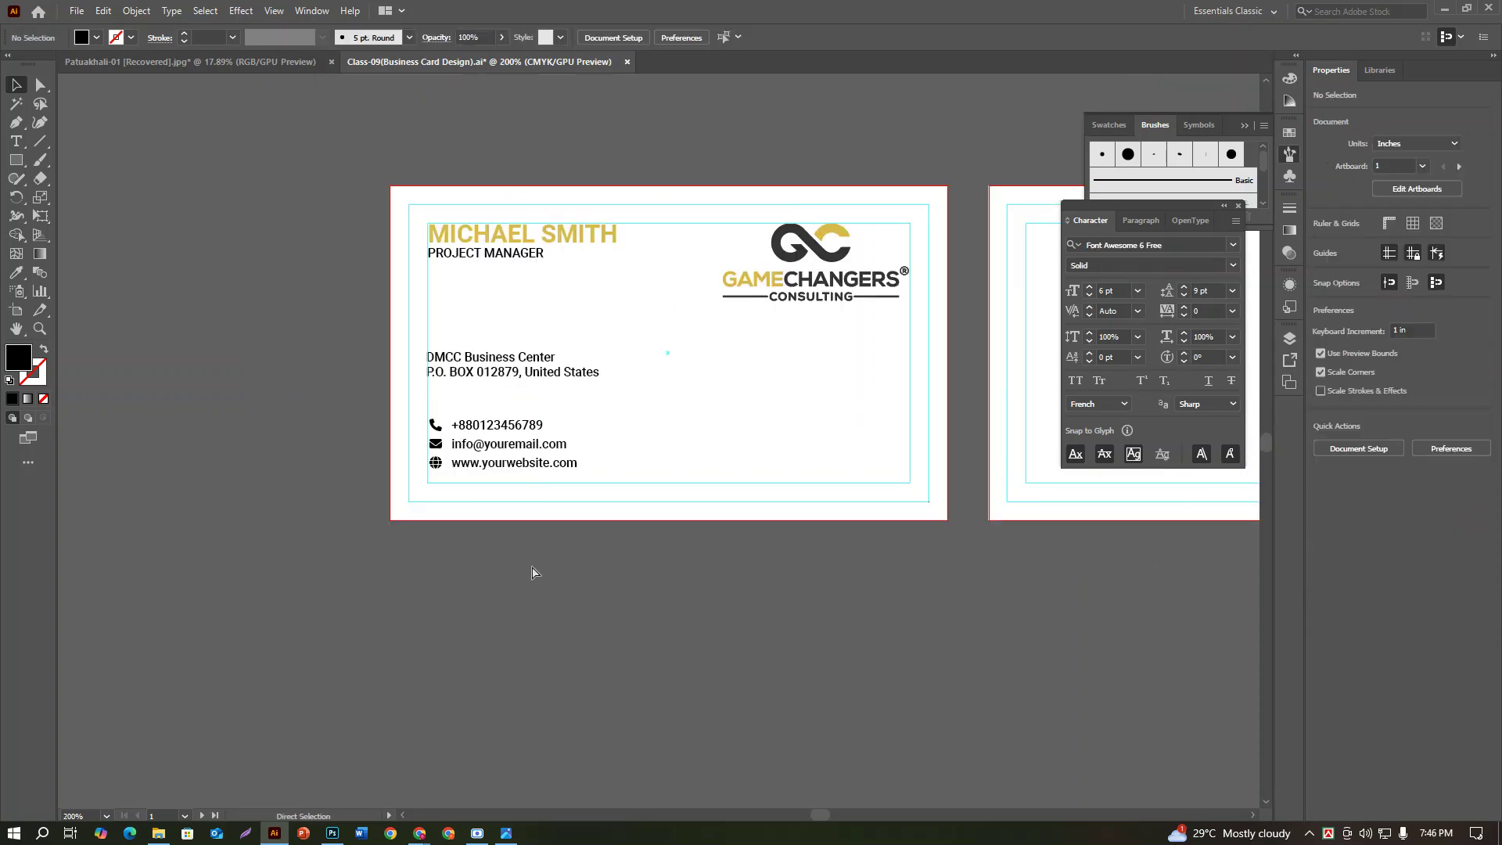
left_click(507, 834)
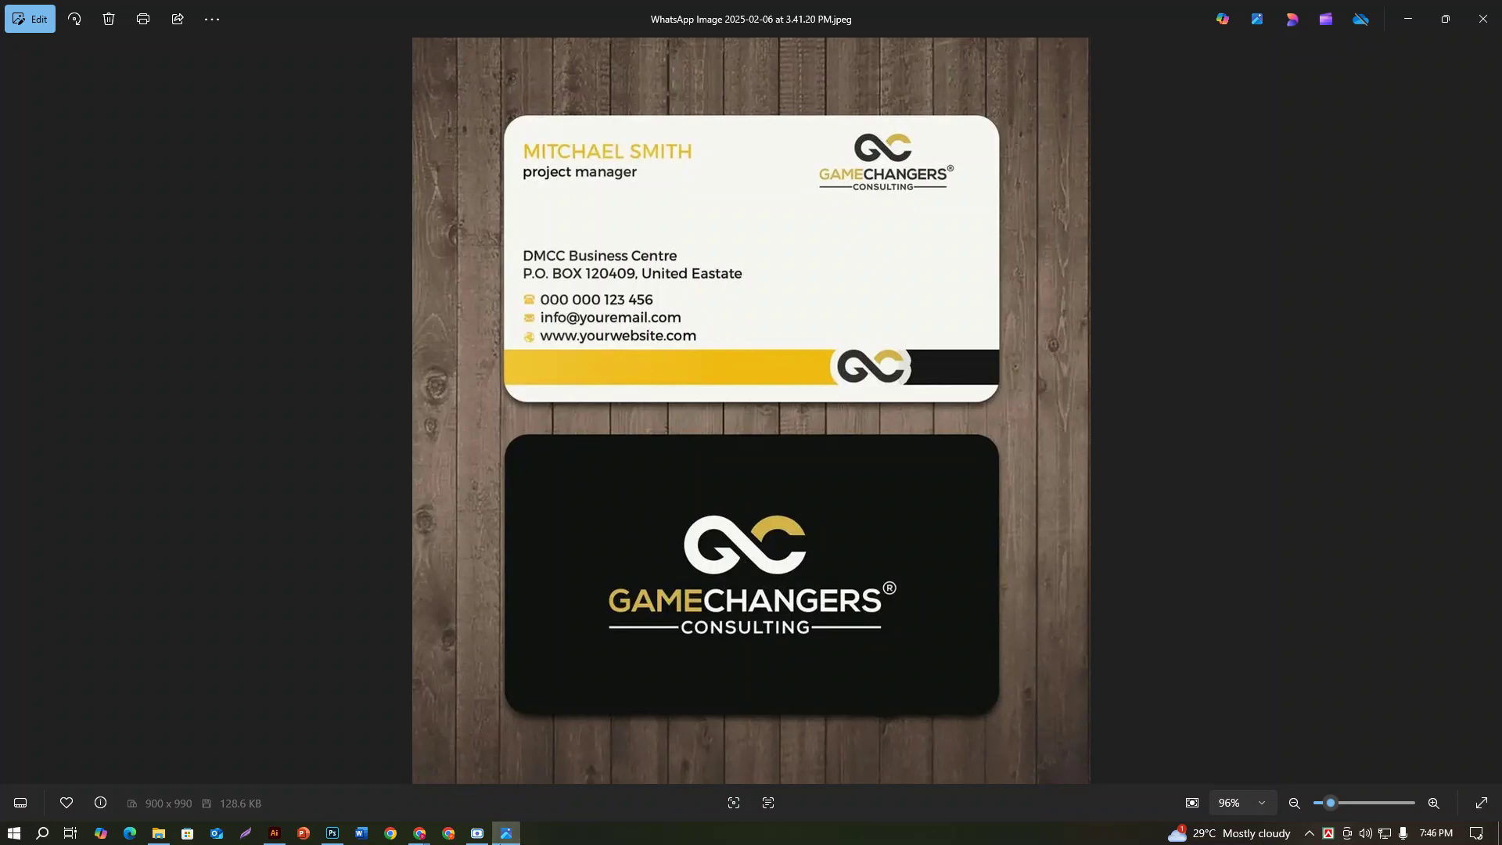
left_click(273, 833)
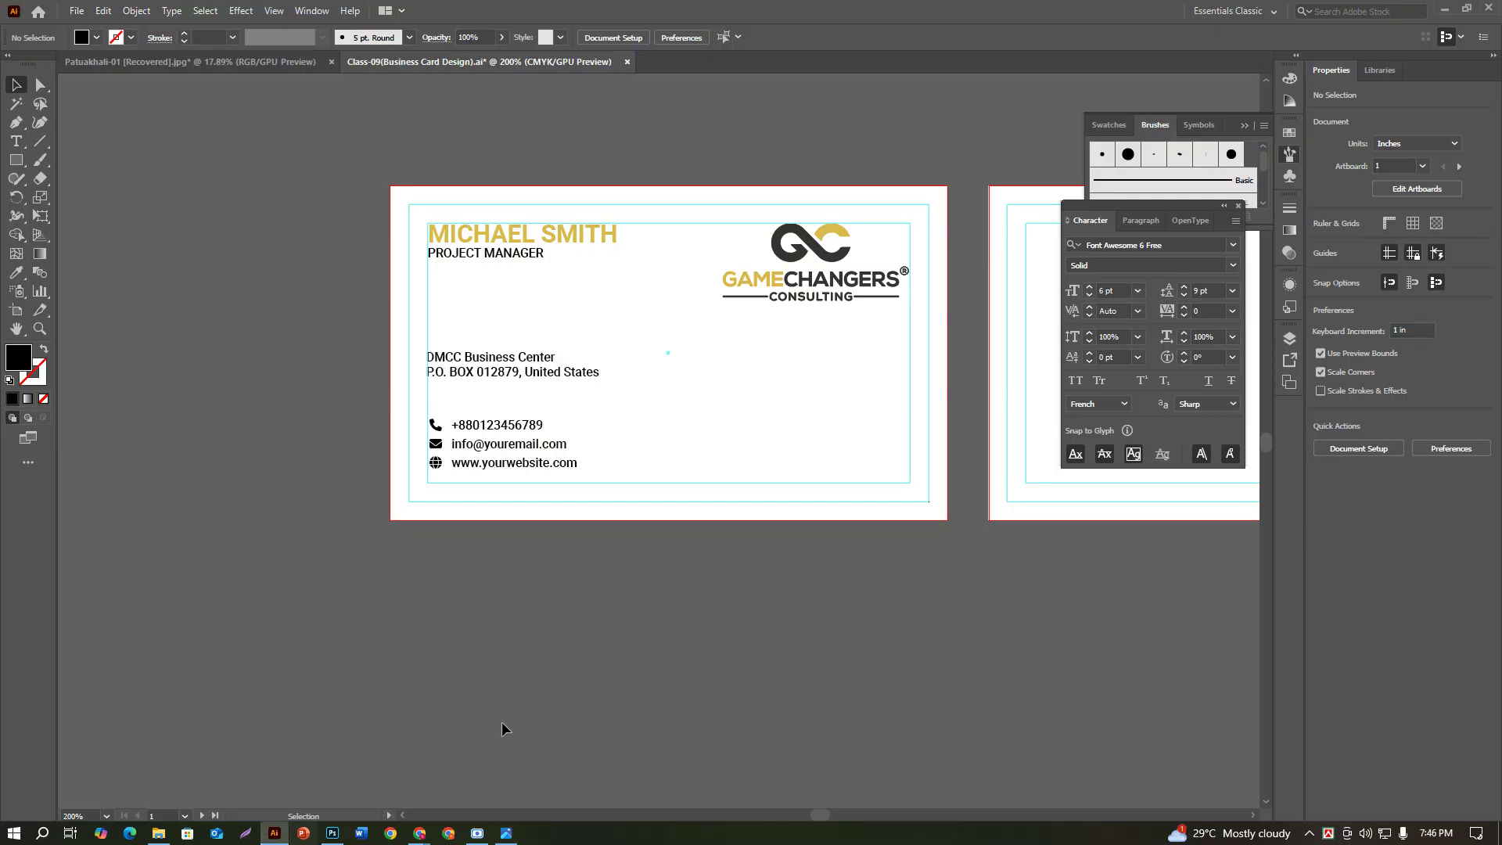
Step: Drag the contact lines up under the address, then move both text blocks higher together
left_click(497, 428)
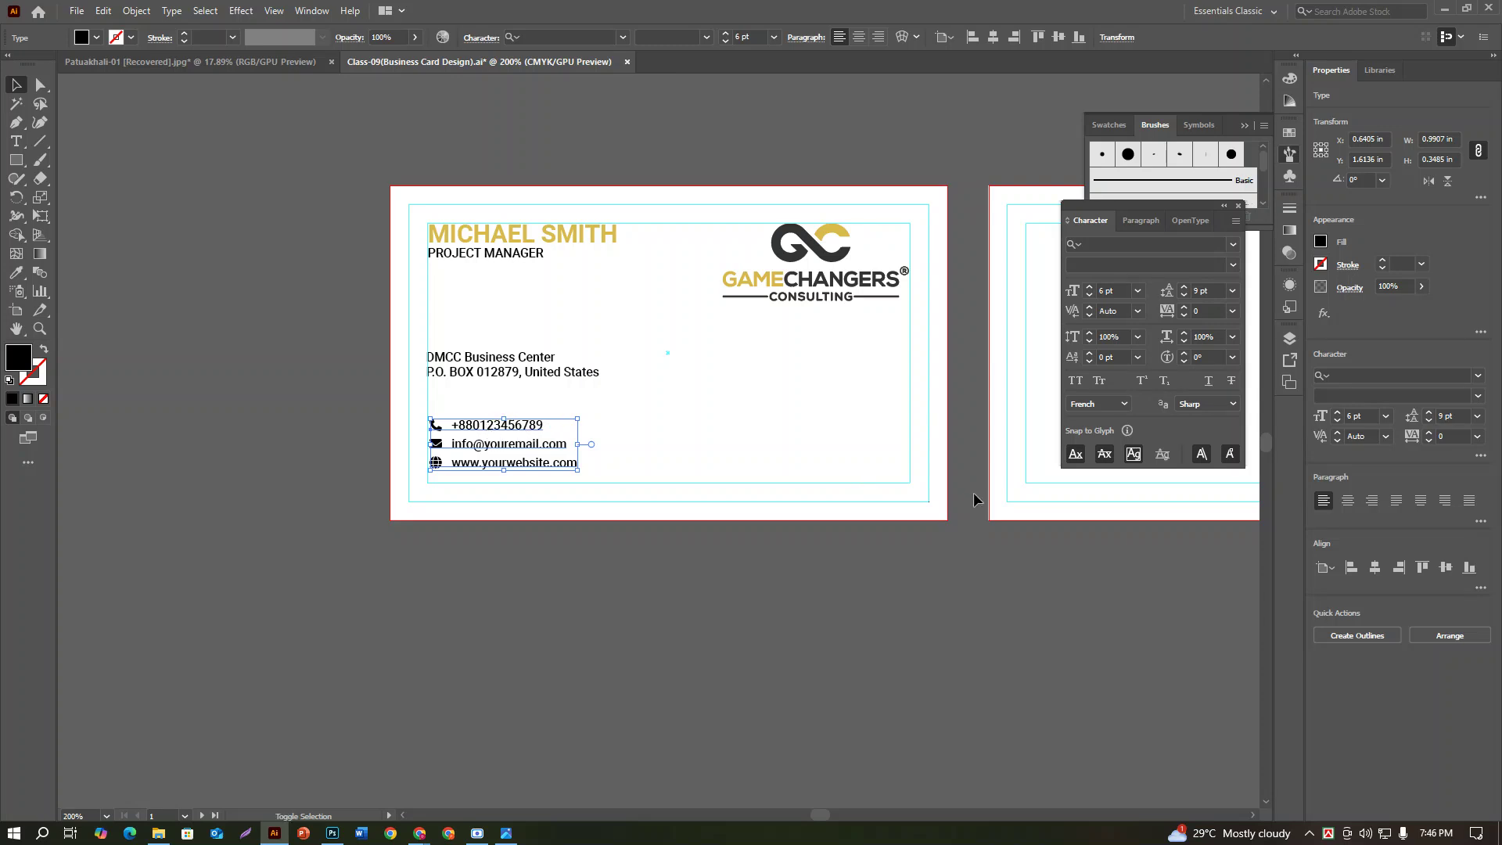
key("Delete")
key("ctrl+z")
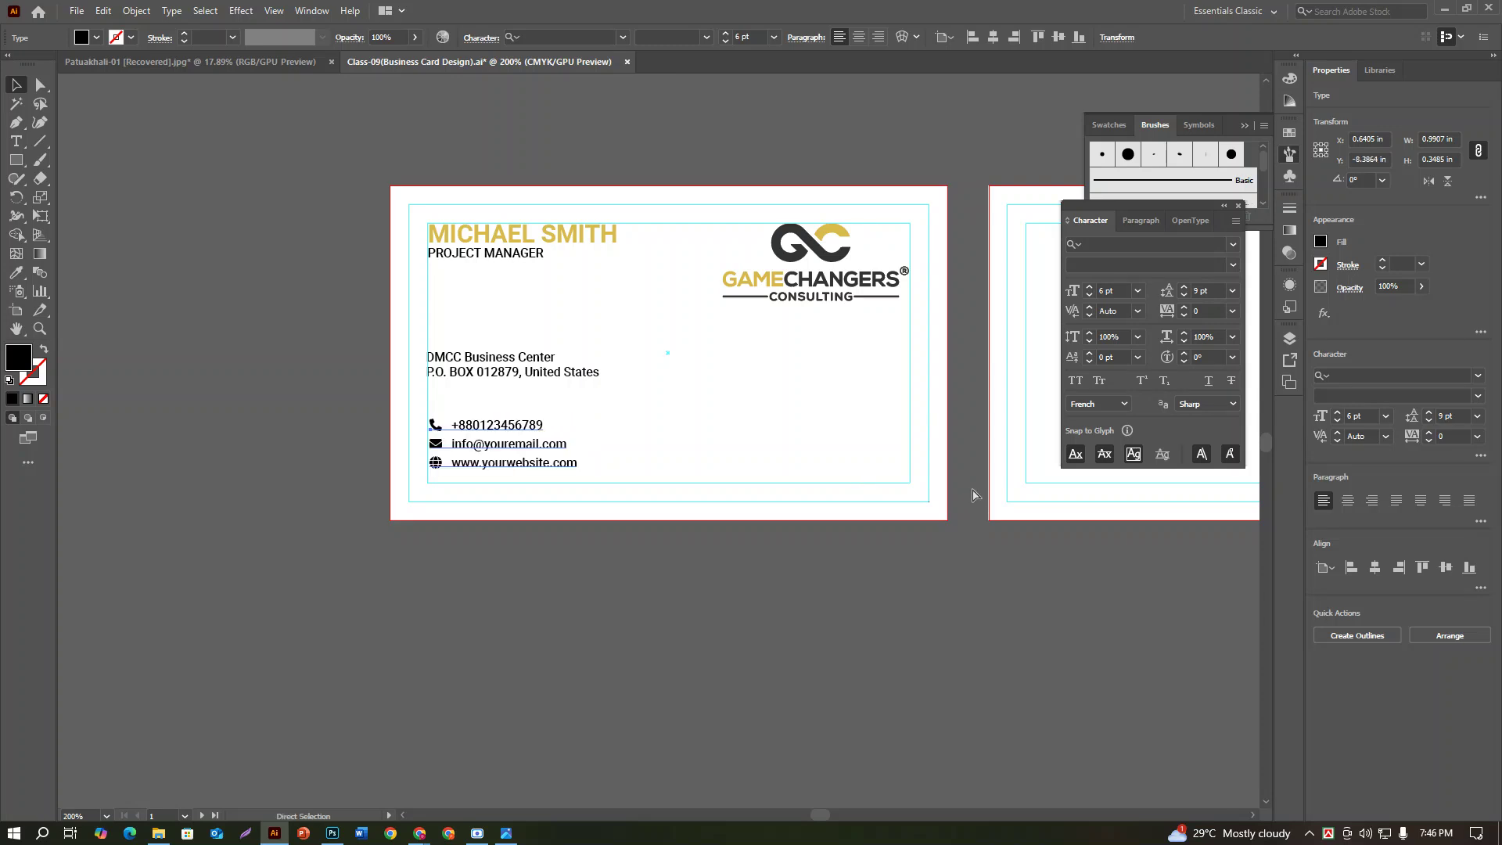
left_click_drag(514, 435, 516, 394)
left_click(510, 369, "shift")
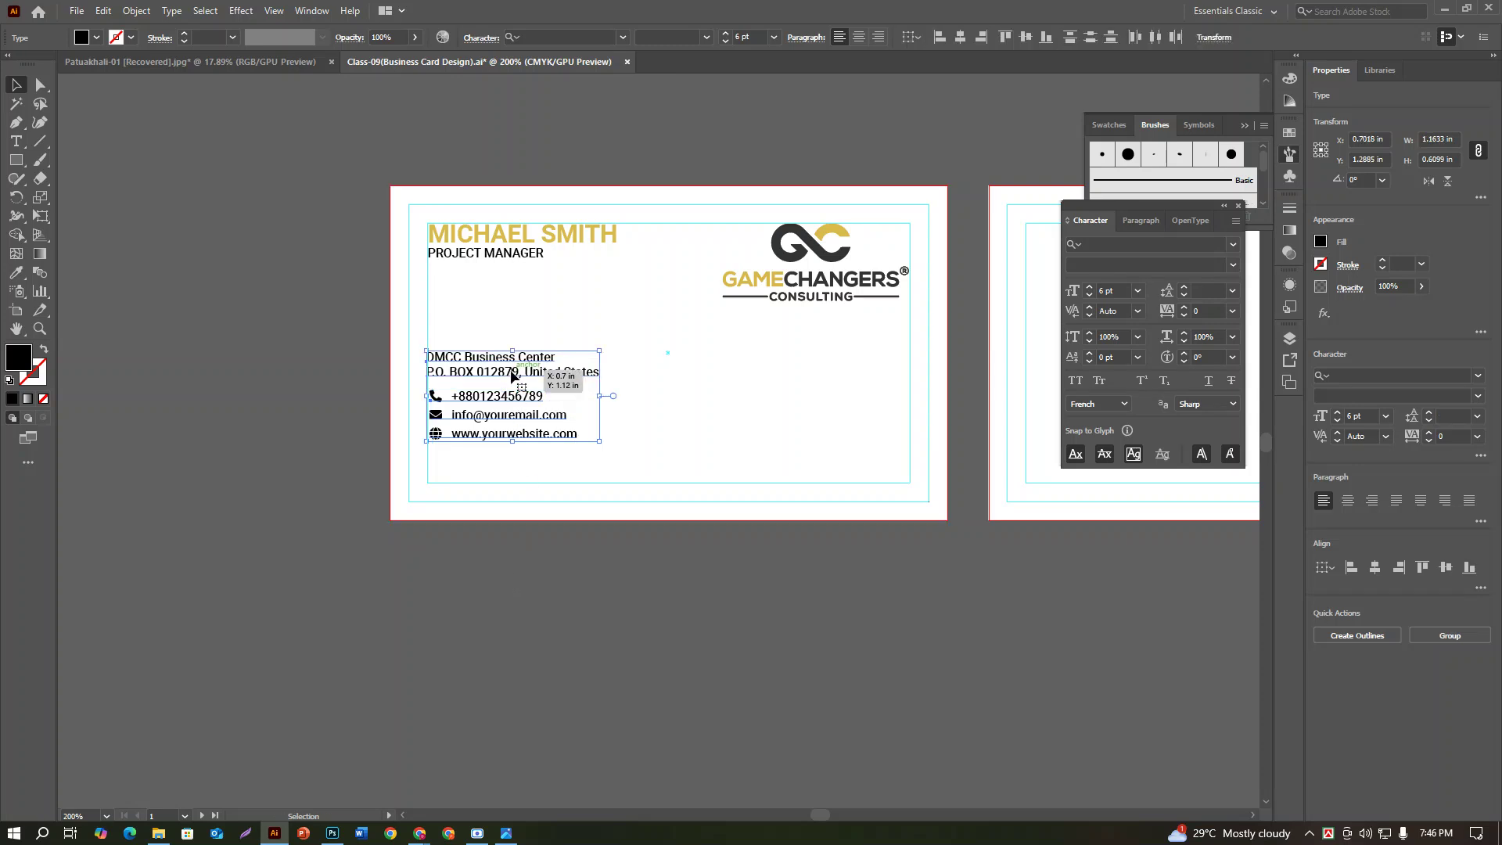
key("Delete")
key("ctrl+z")
left_click_drag(510, 369, 511, 356)
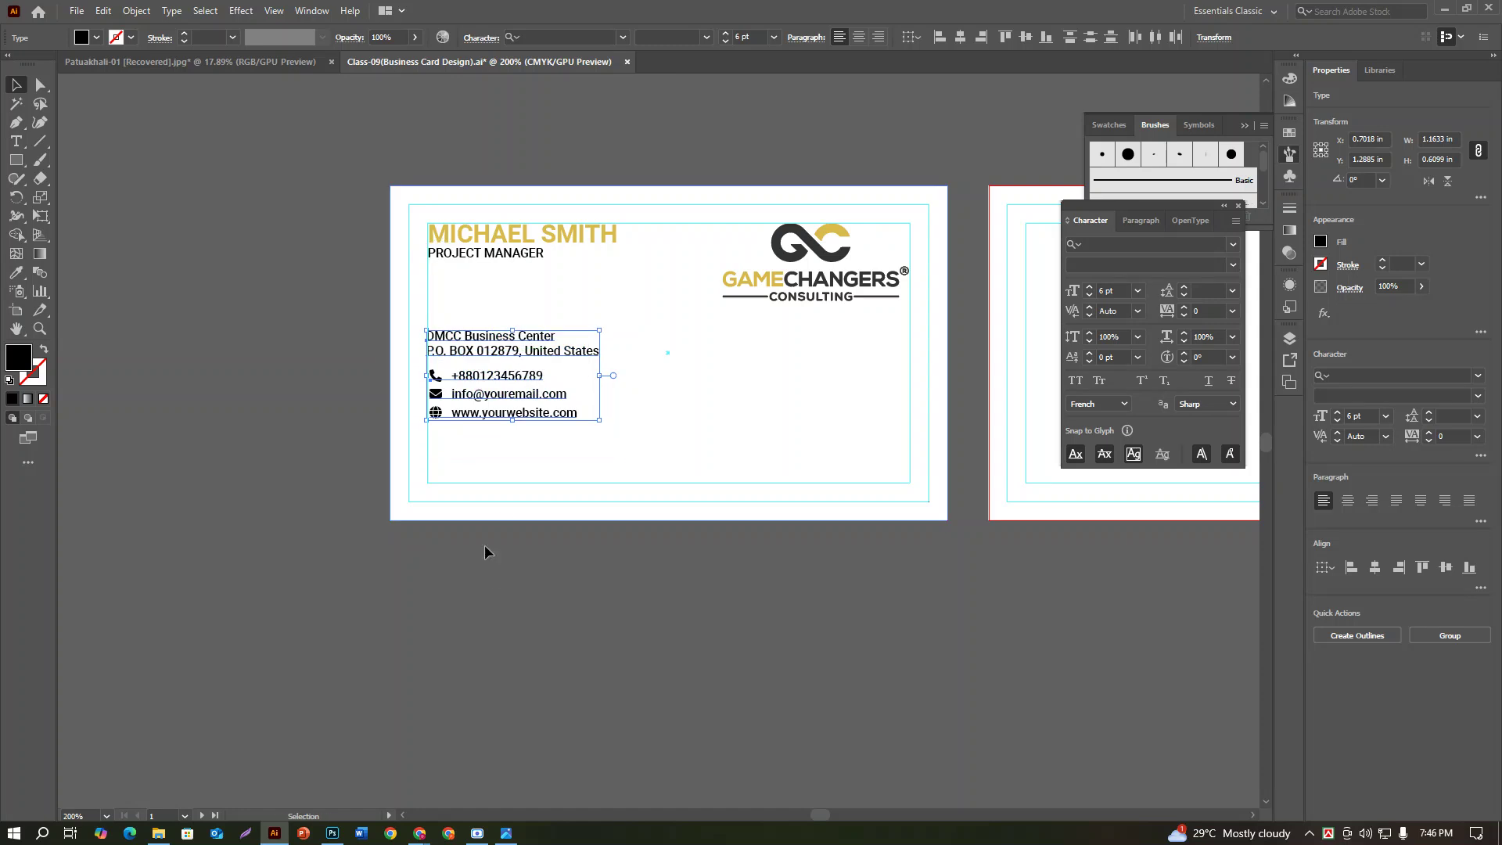
left_click(523, 705)
left_click(16, 159)
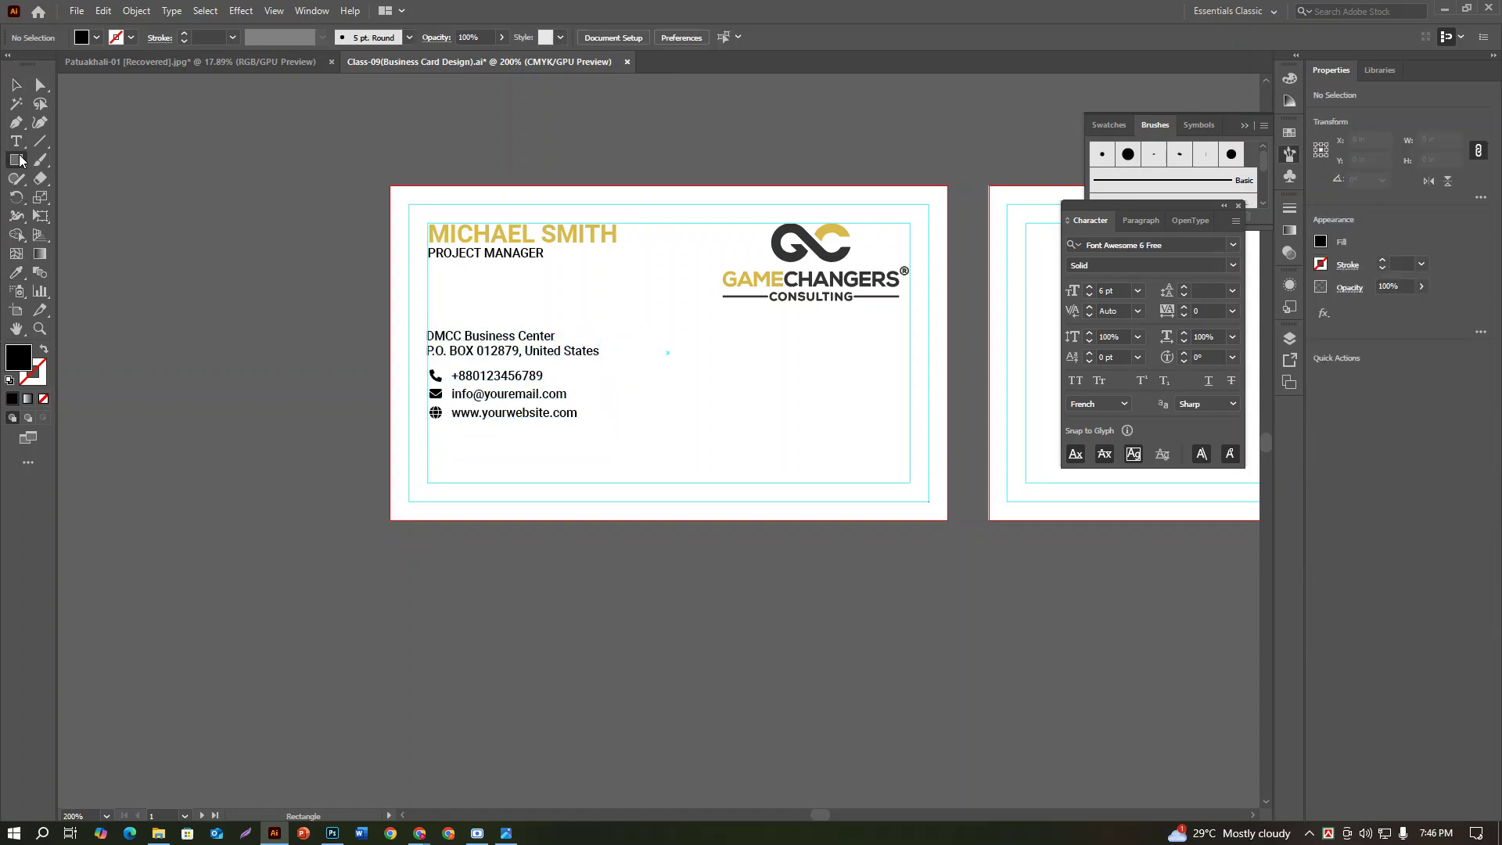
Step: Draw a black bar near the card's bottom and stretch it to the full 3.75 in width
left_click_drag(426, 454, 887, 483)
left_click_drag(923, 476, 947, 483)
left_click_drag(427, 468, 390, 468)
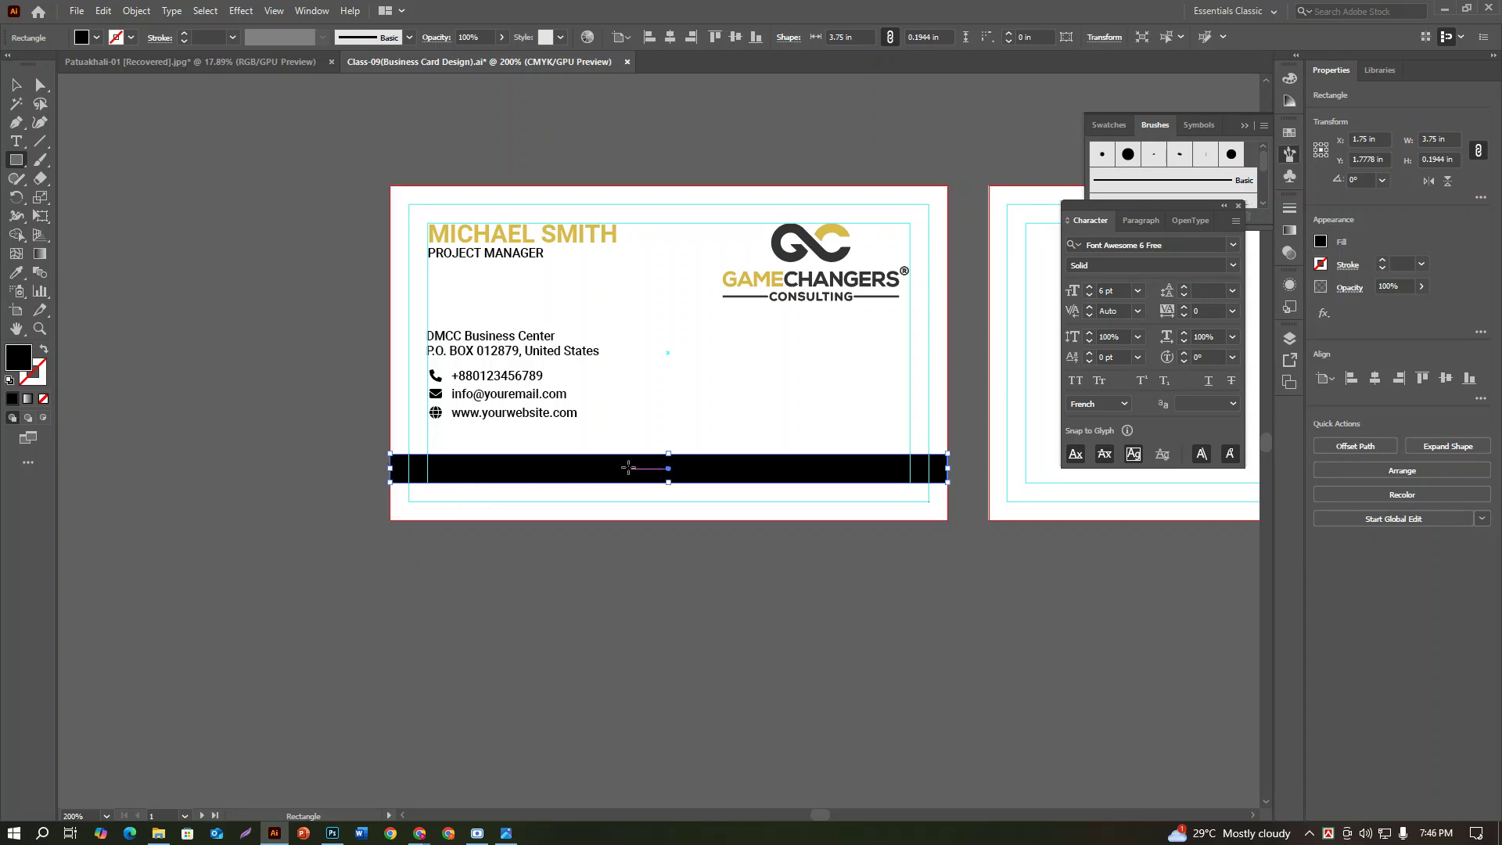
left_click_drag(668, 454, 667, 445)
left_click(666, 445)
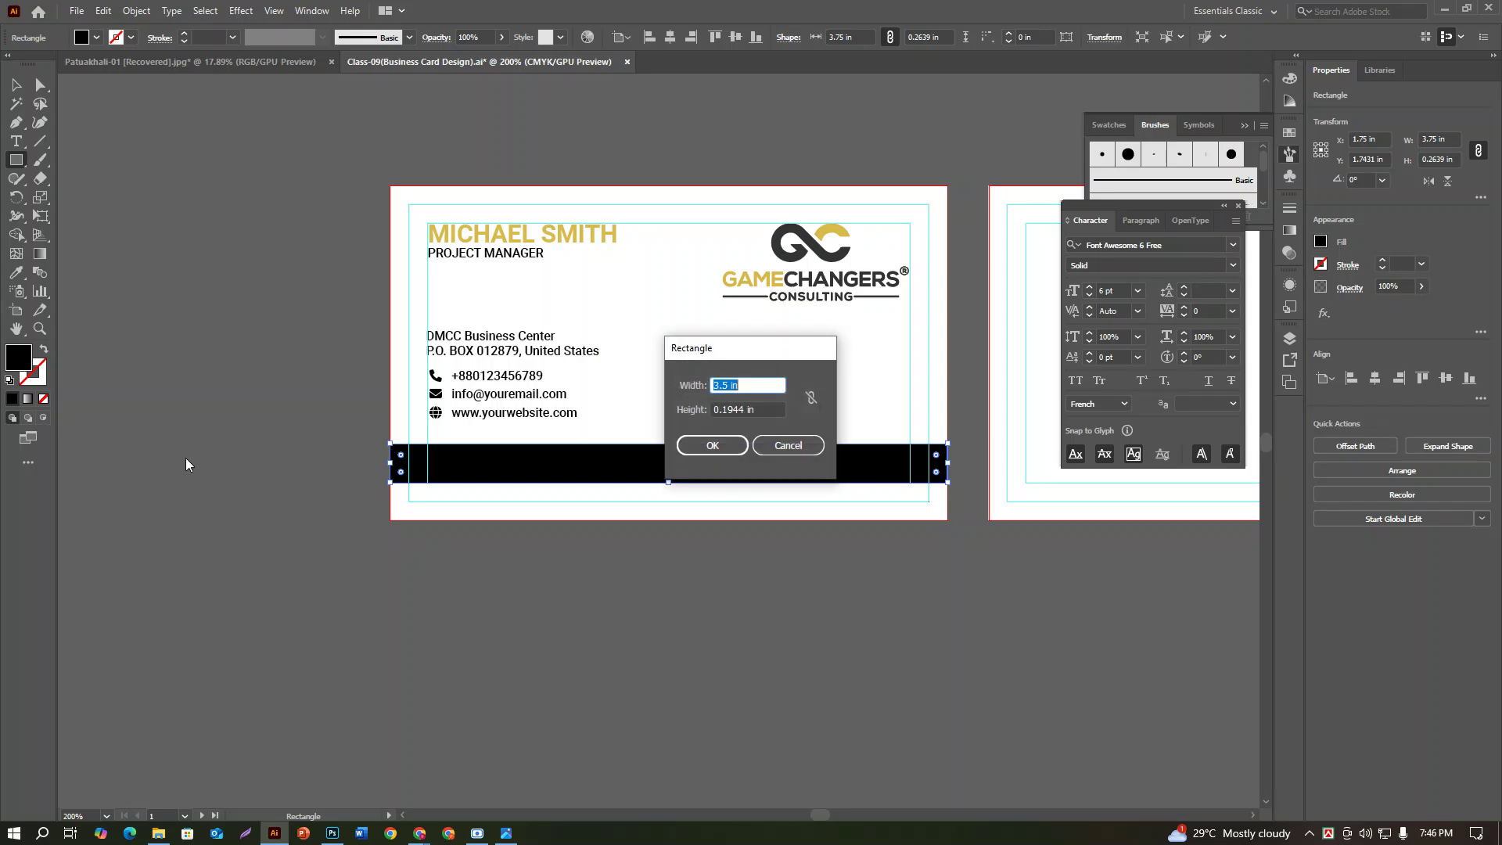
left_click(787, 444)
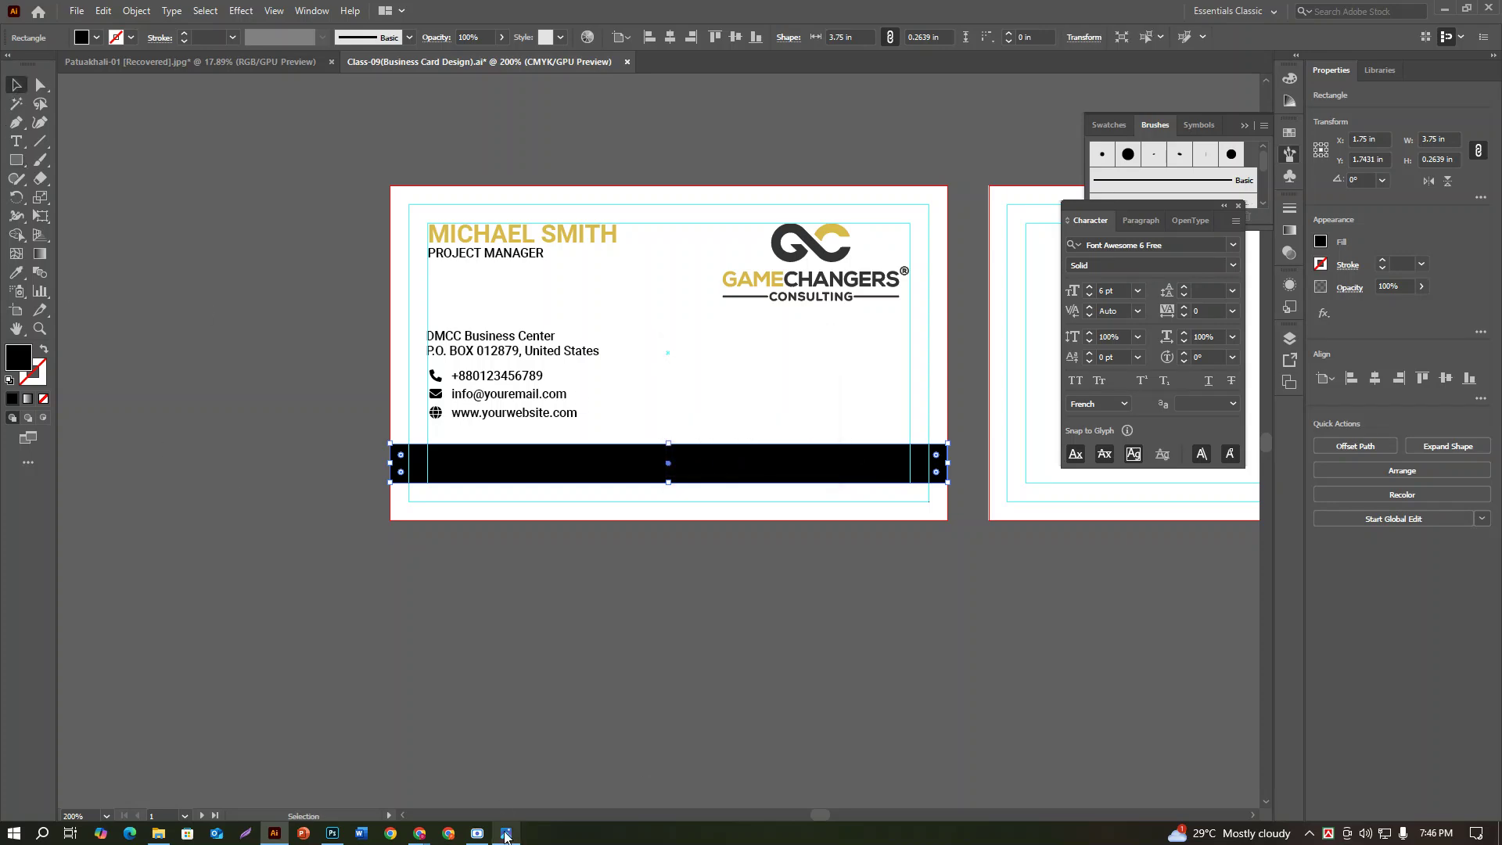
Step: Check the reference image and adjust the bar's height to about 0.2917 in
left_click(507, 833)
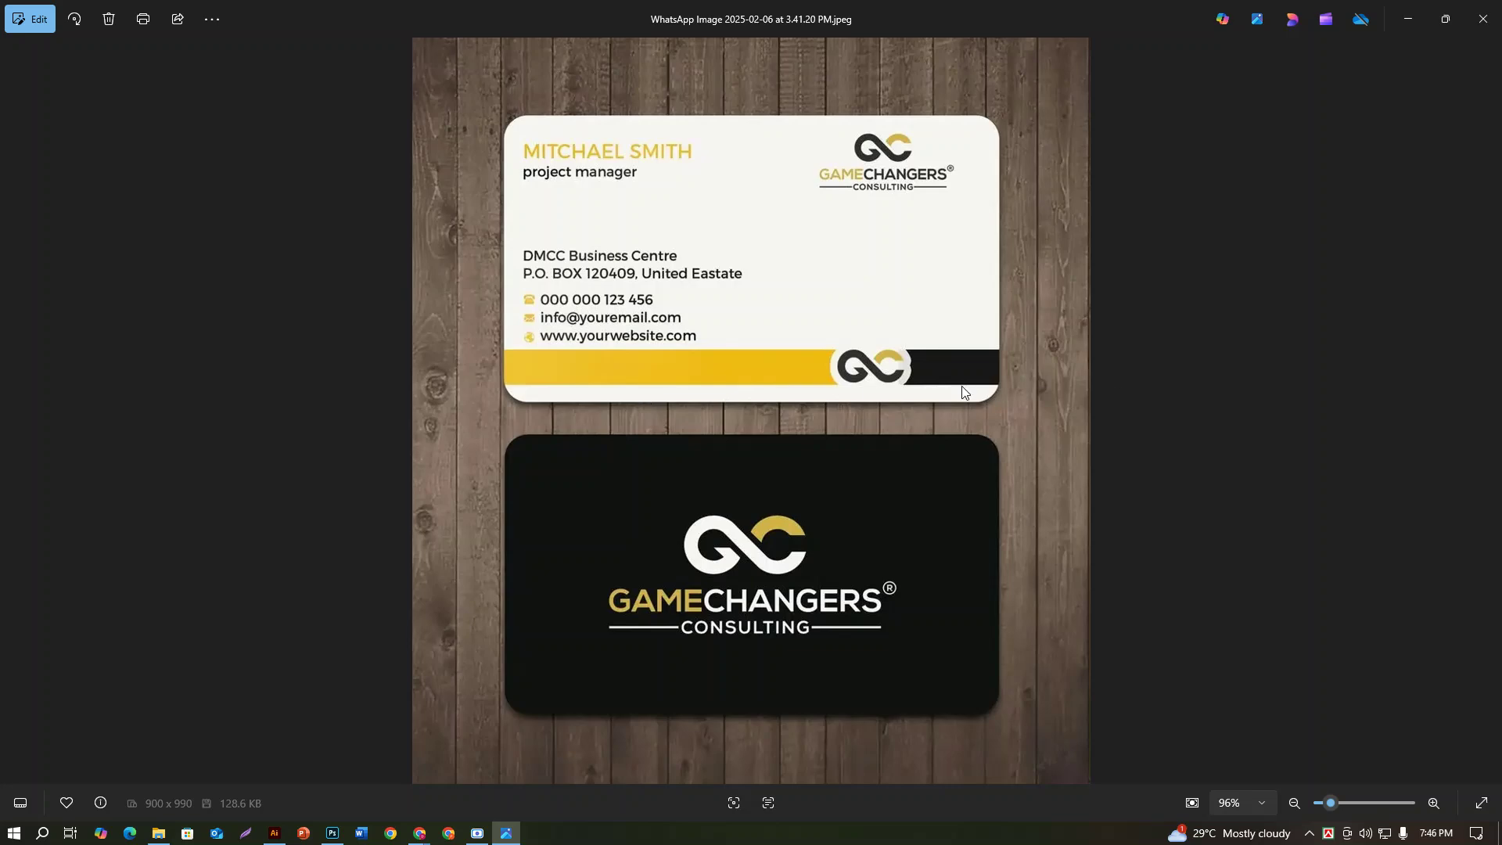
left_click(274, 833)
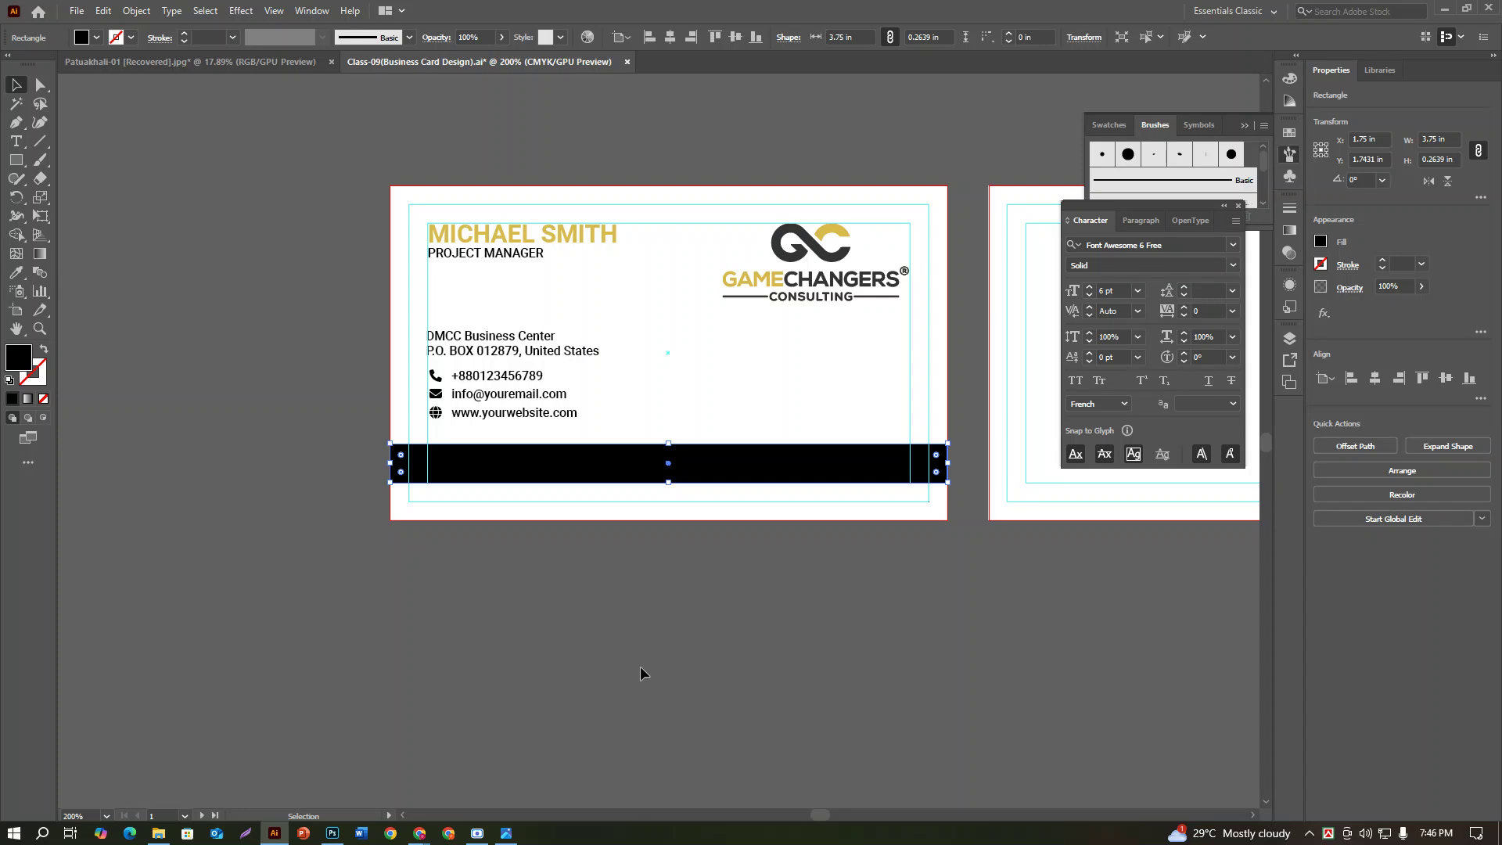
left_click_drag(673, 450, 669, 439)
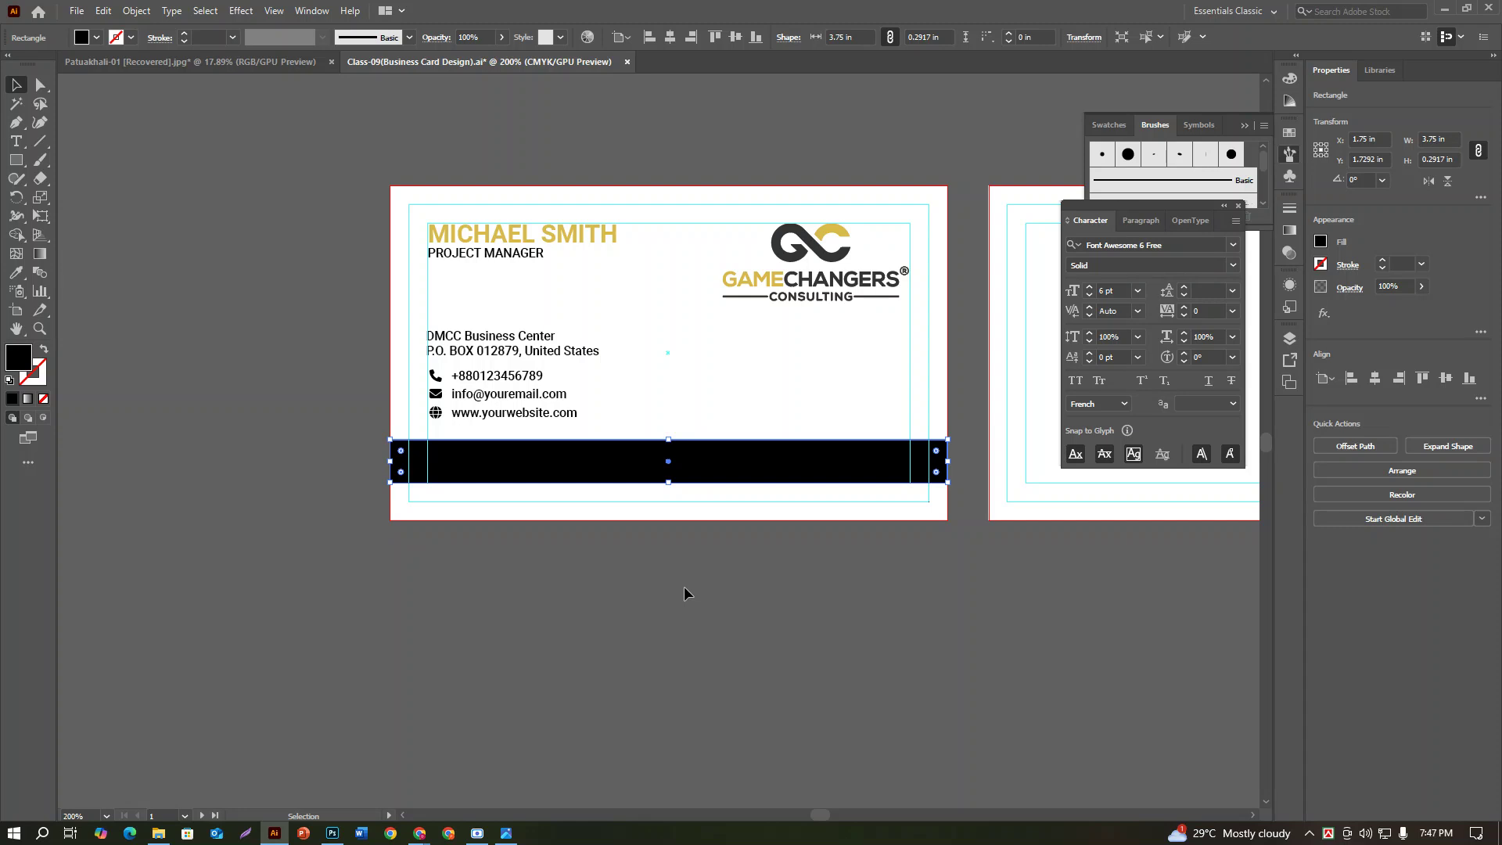
key("a")
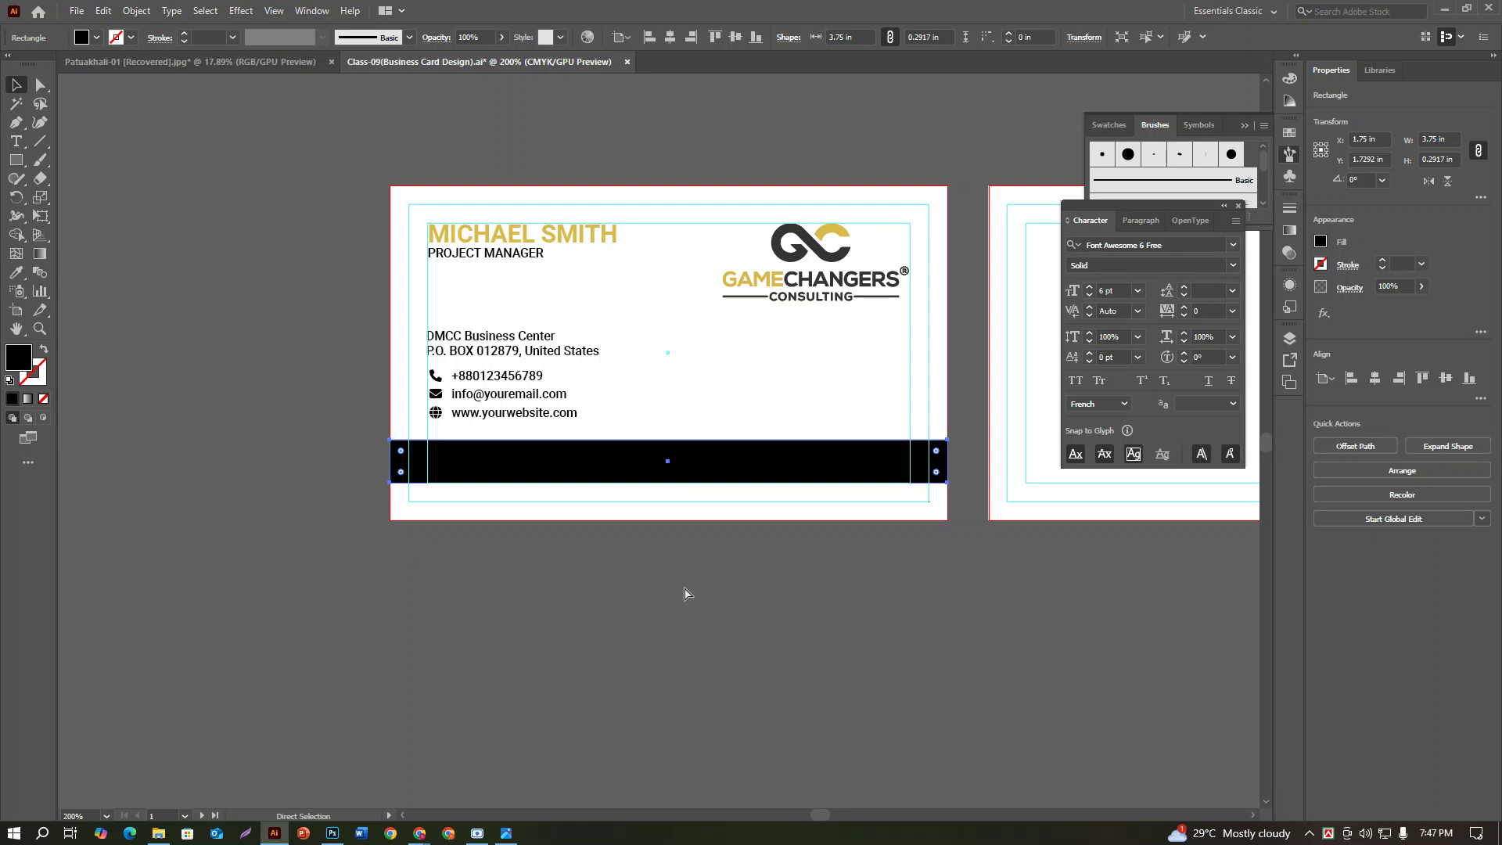
key("v")
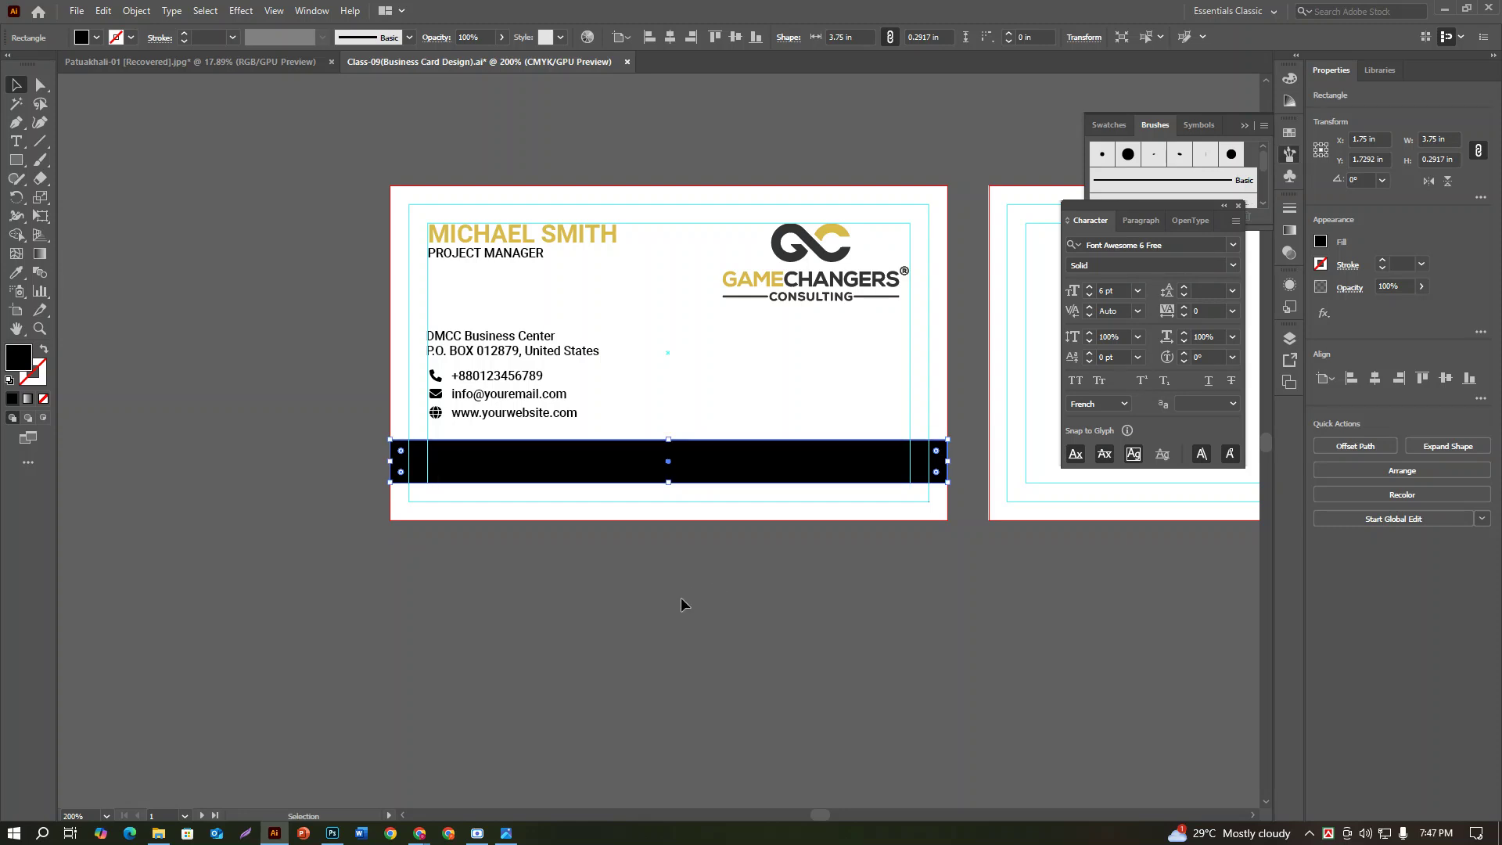
Step: Fill the bar with the logo's gold via eyedropper and shorten it from the left
left_click(16, 273)
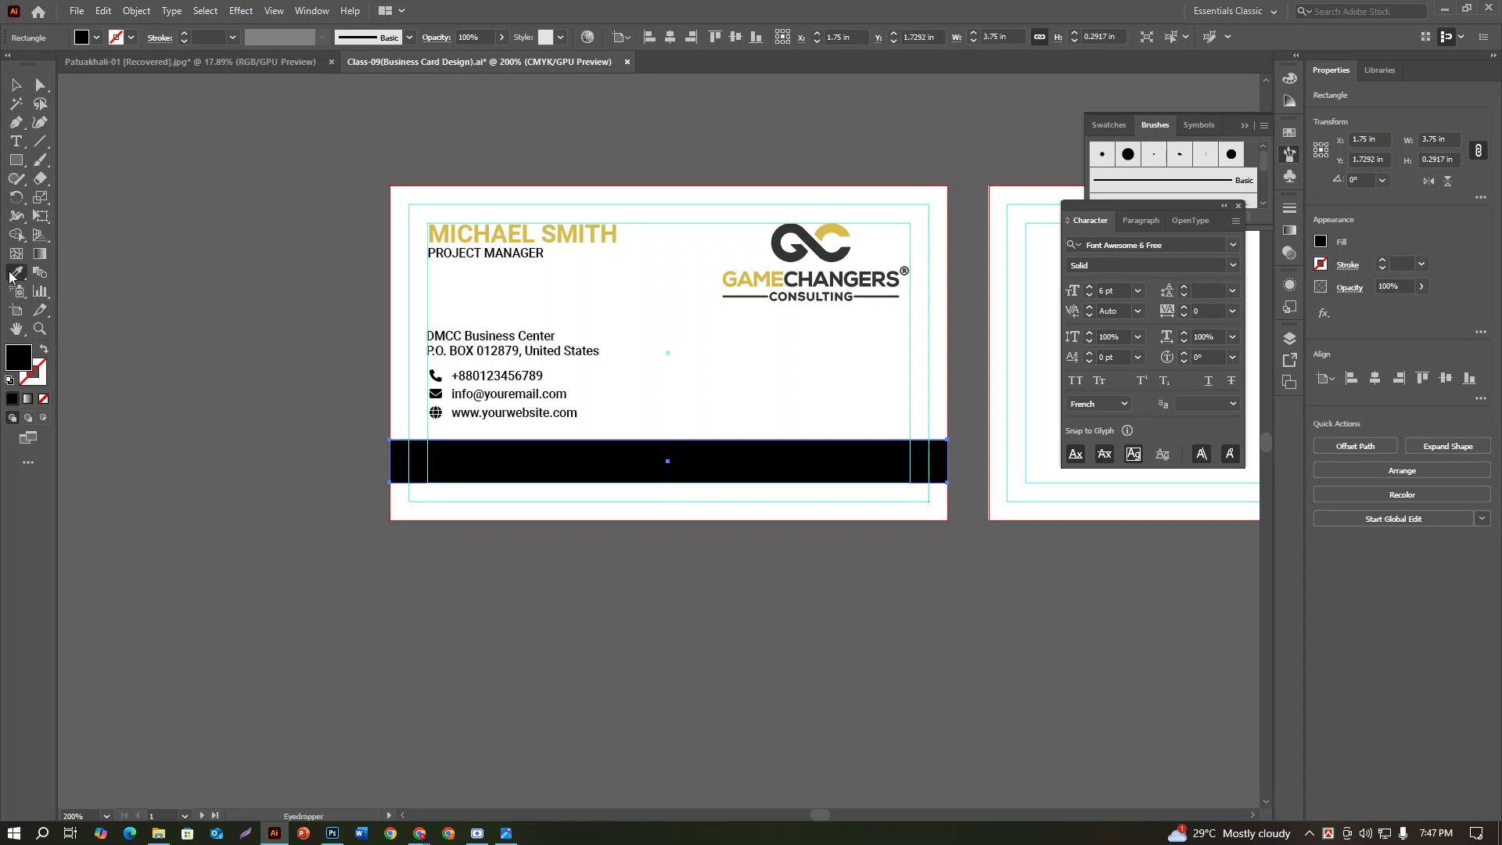
left_click(820, 235)
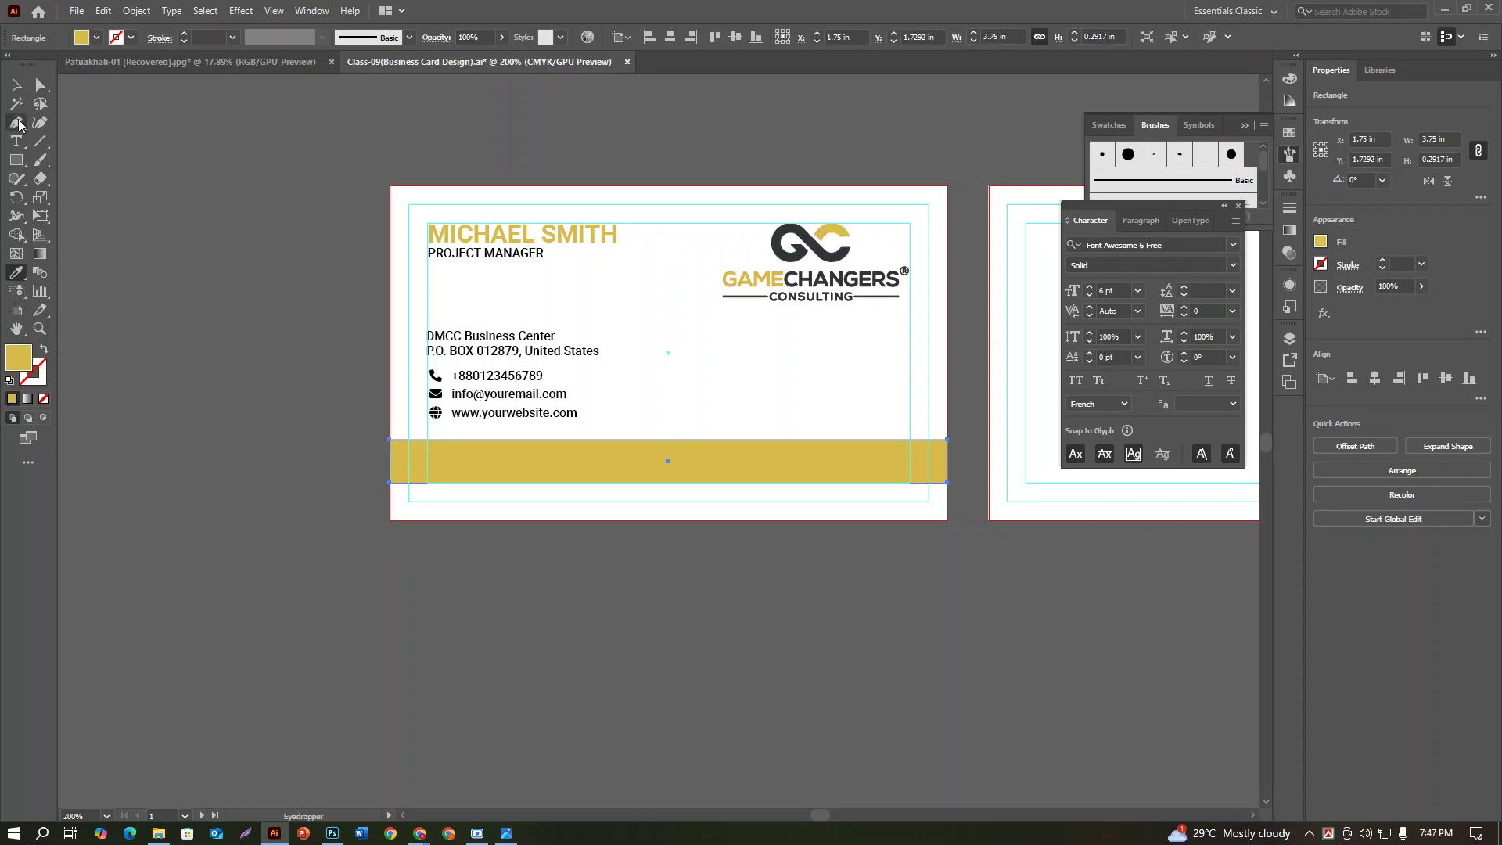
left_click(16, 86)
left_click_drag(390, 464, 818, 484)
left_click(702, 654)
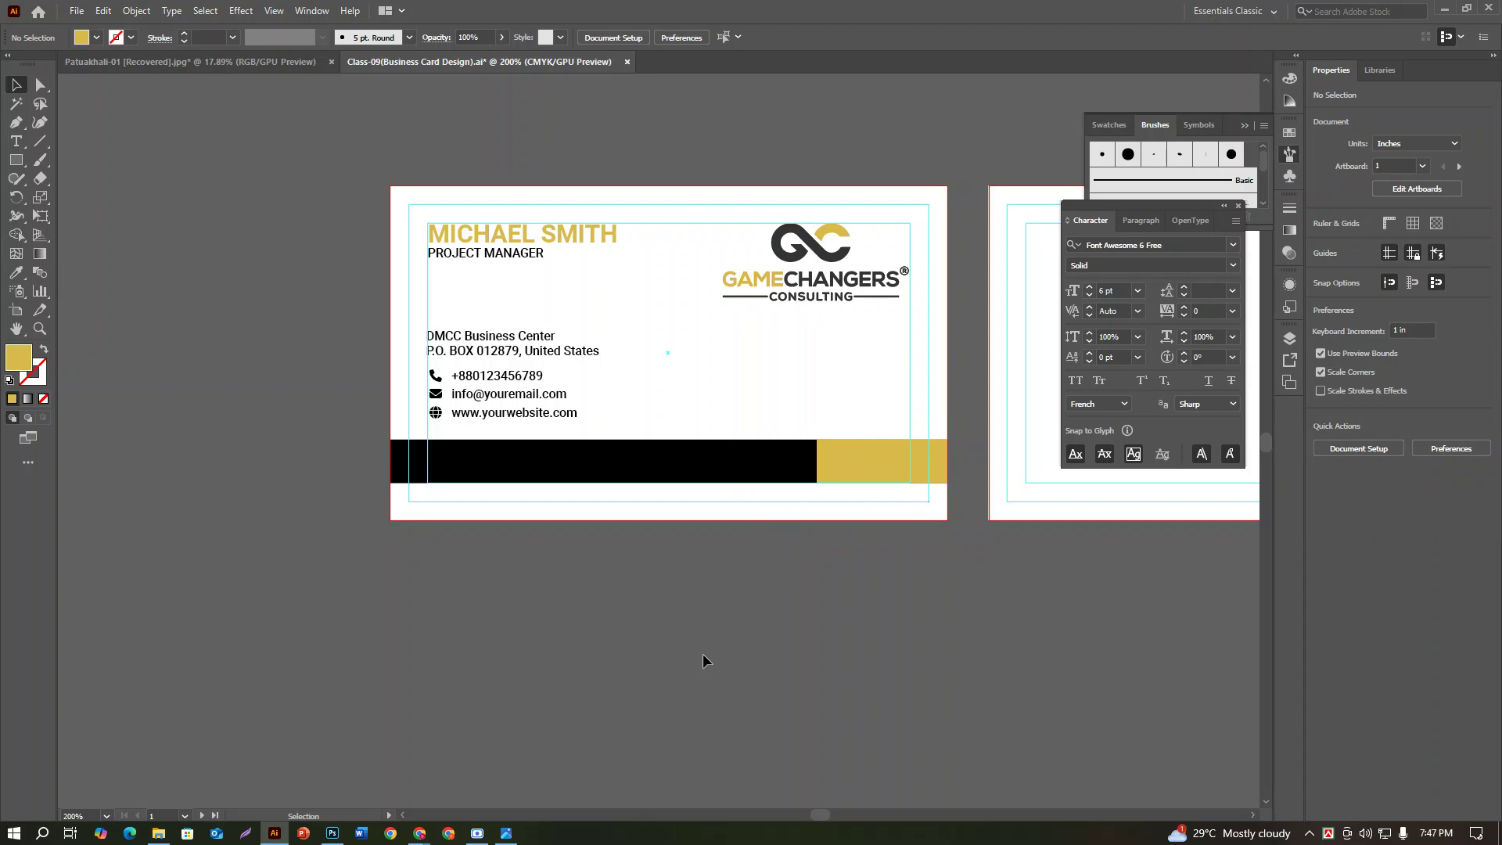
Step: Stretch the gold block leftward over the black bar to 1 in wide
left_click(857, 469)
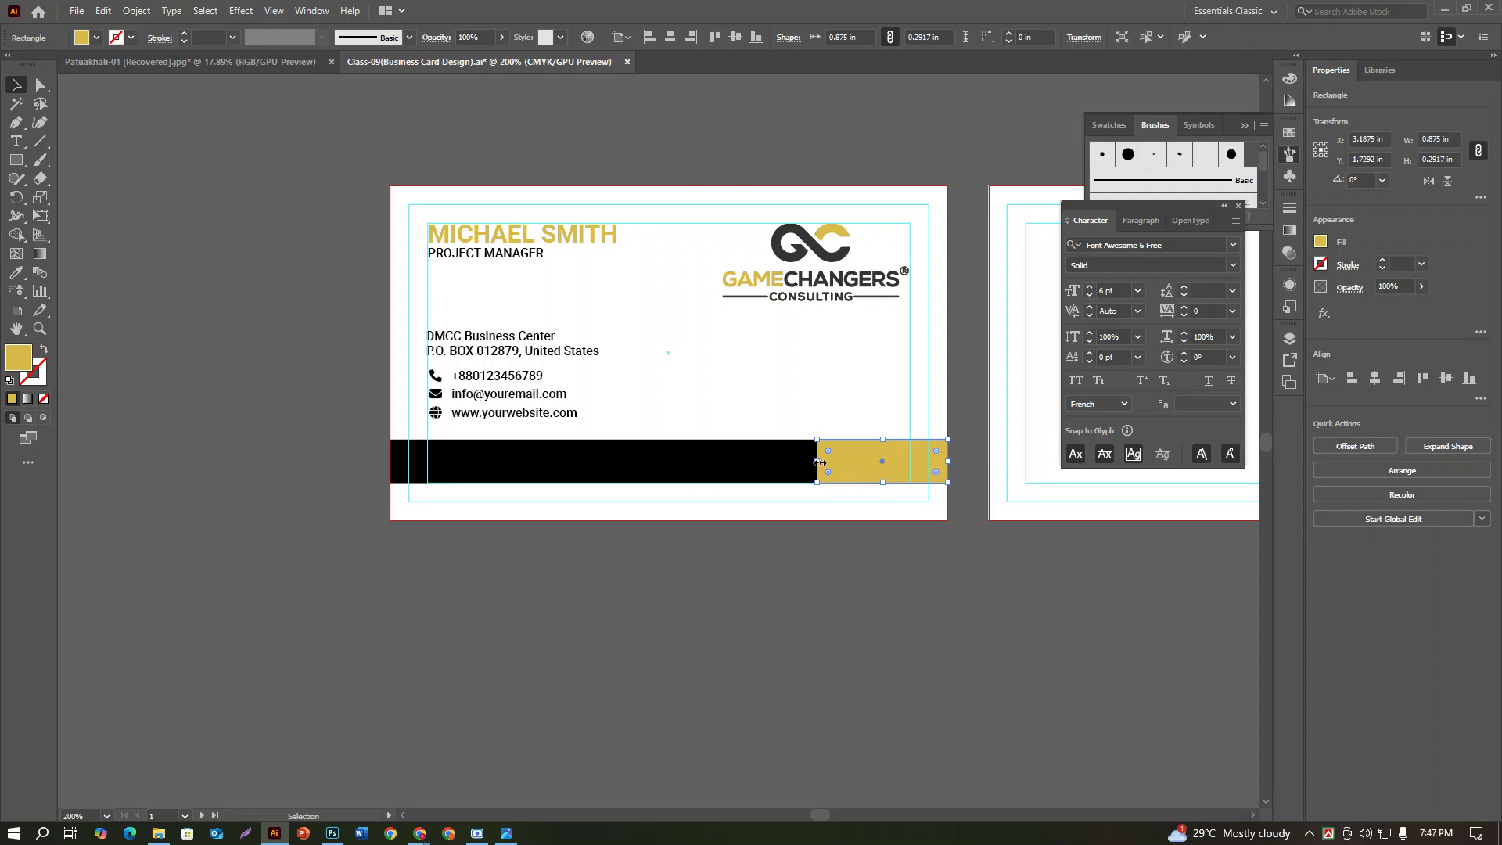
left_click_drag(817, 461, 798, 461)
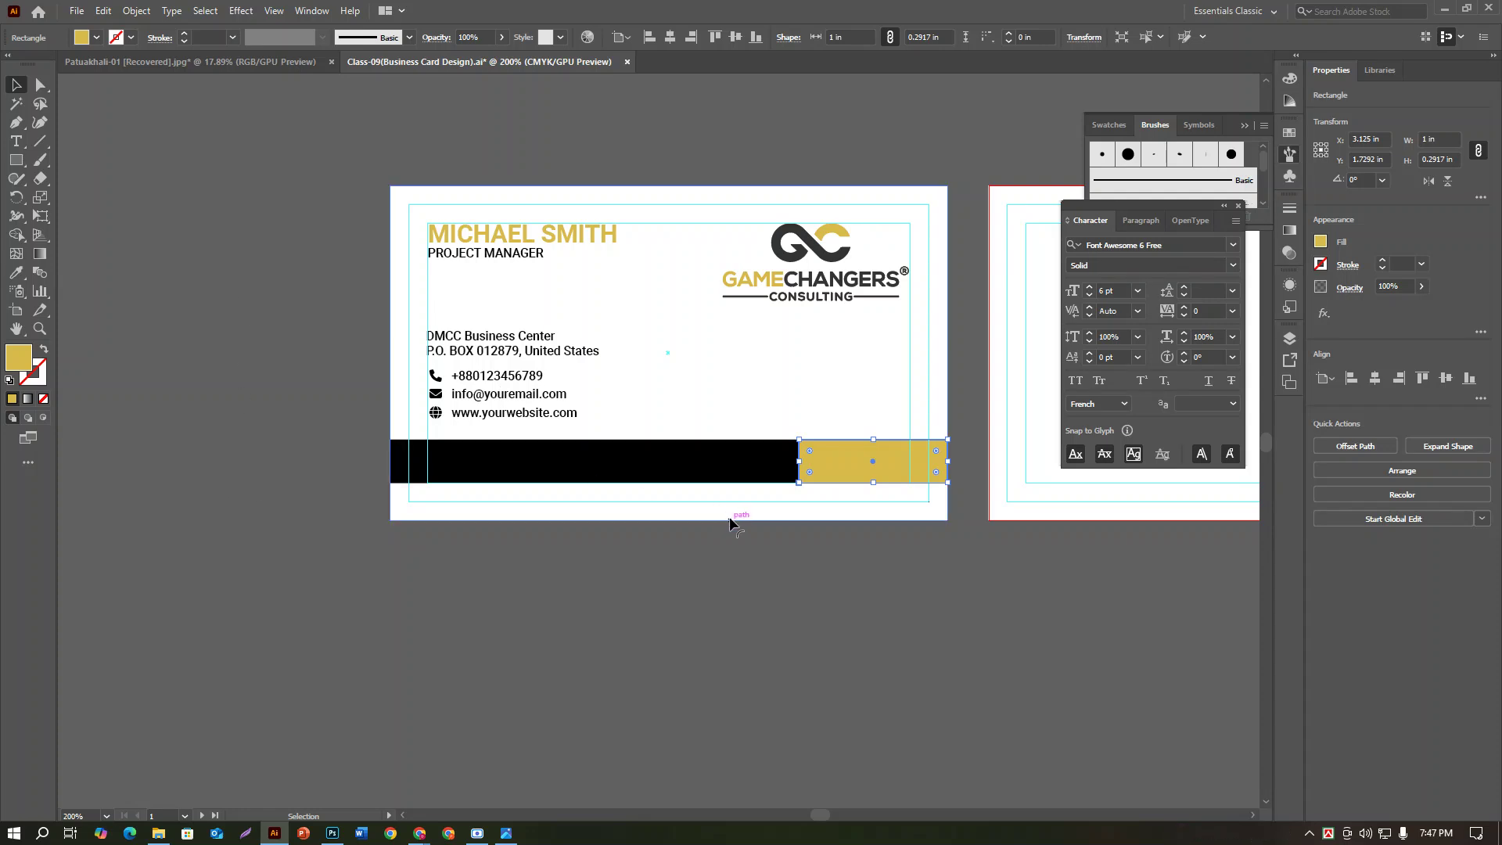
left_click(548, 596)
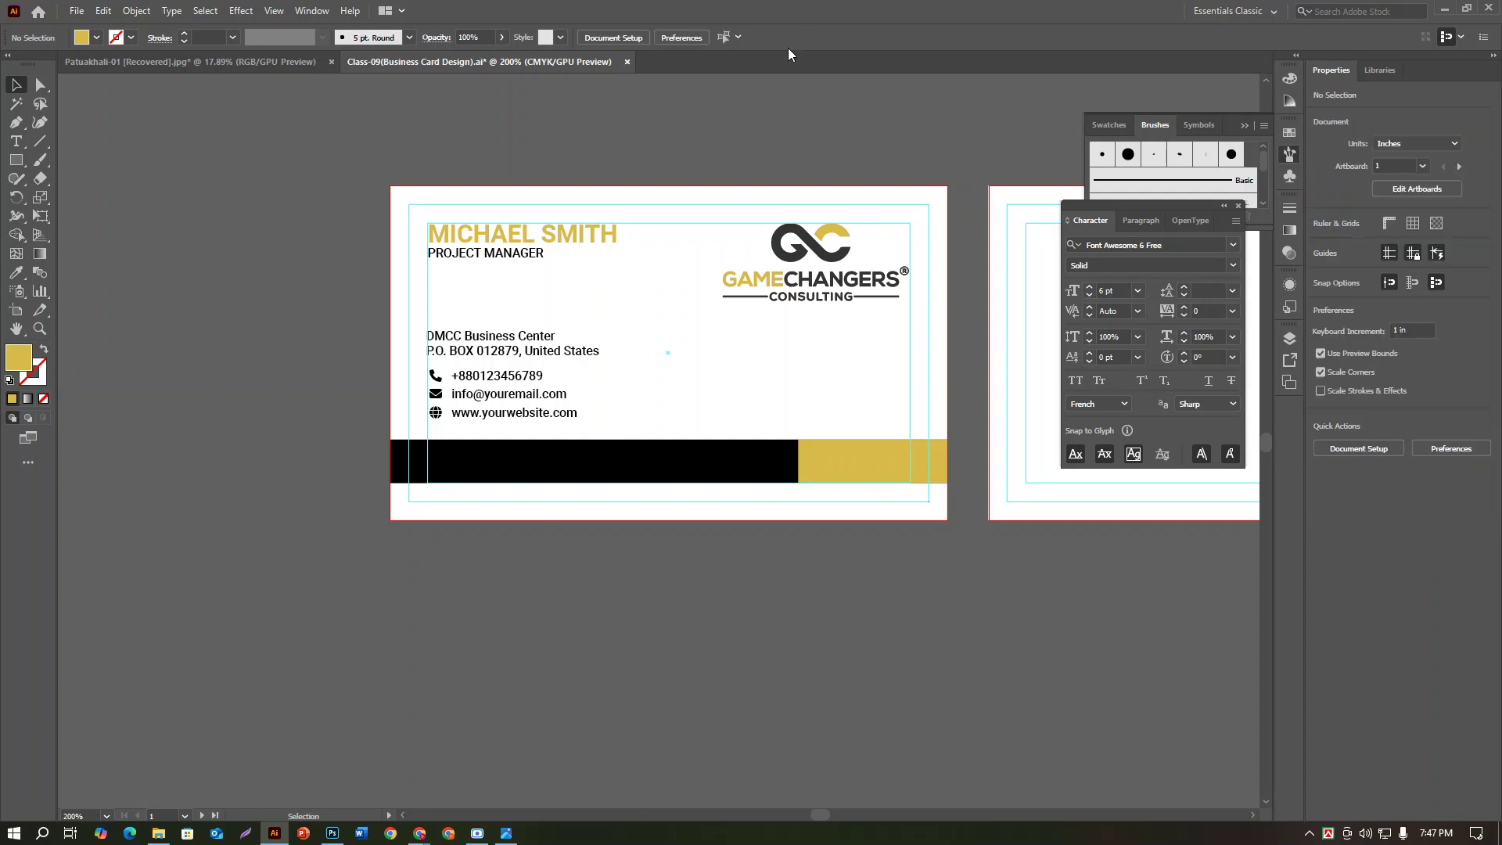
scroll(475, 270, "down", 1)
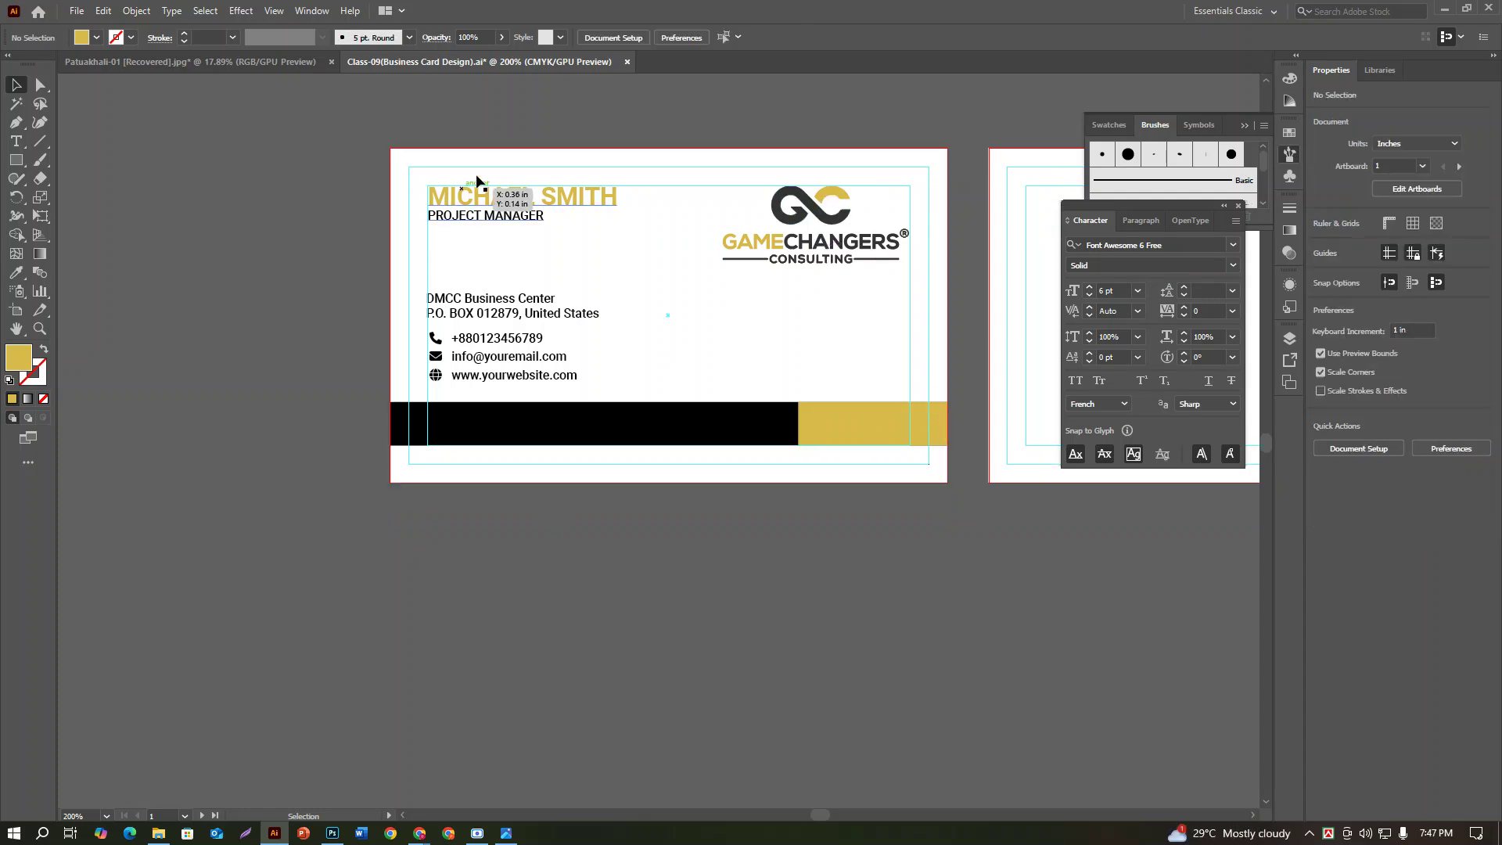
Step: Try copying the logo down onto the bar, undo it, and check the reference card image
left_click(836, 219)
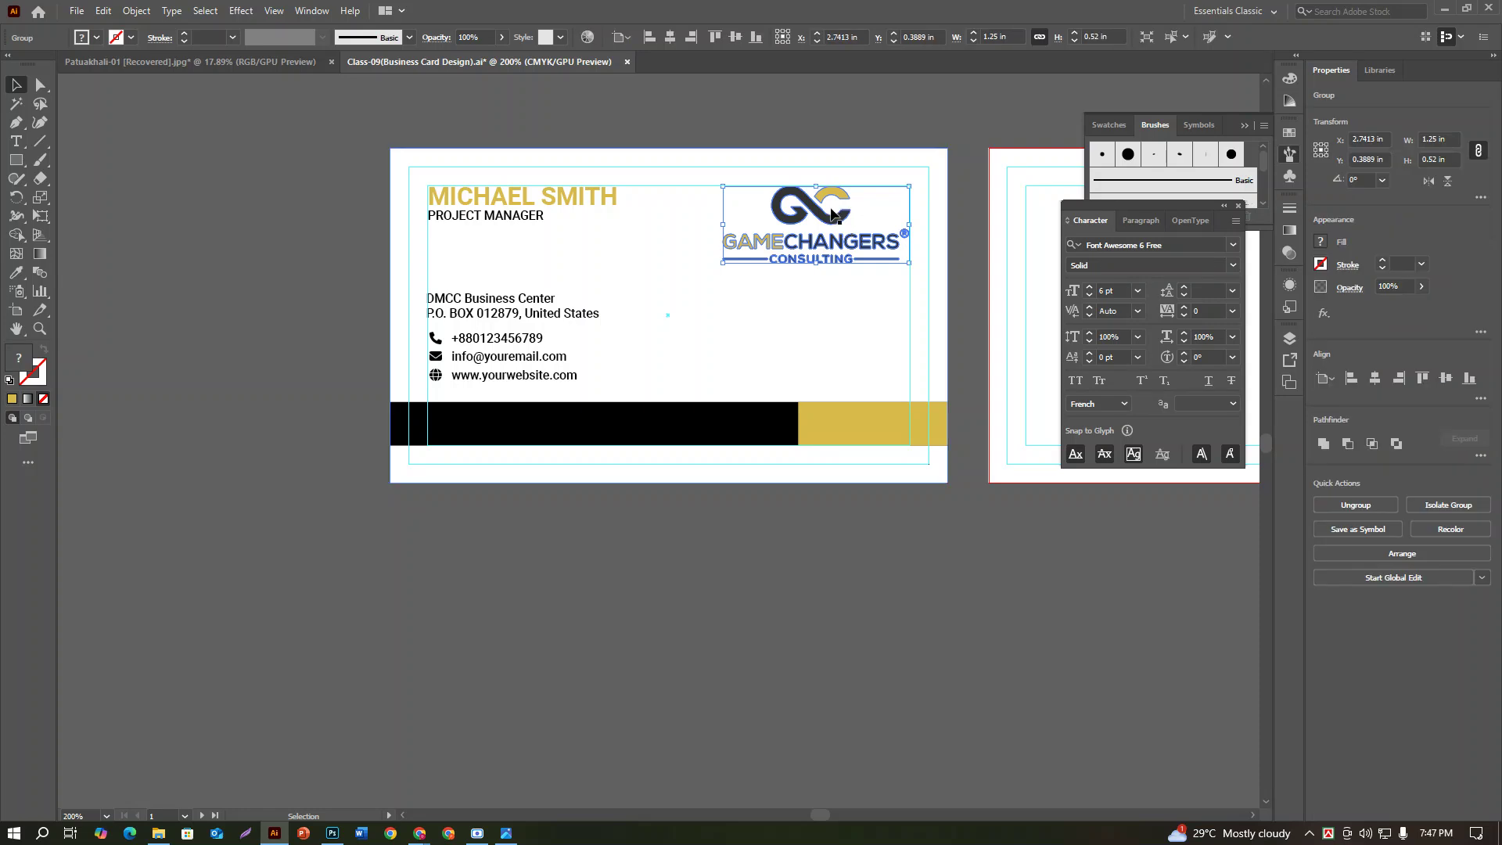
left_click_drag(835, 213, 773, 347)
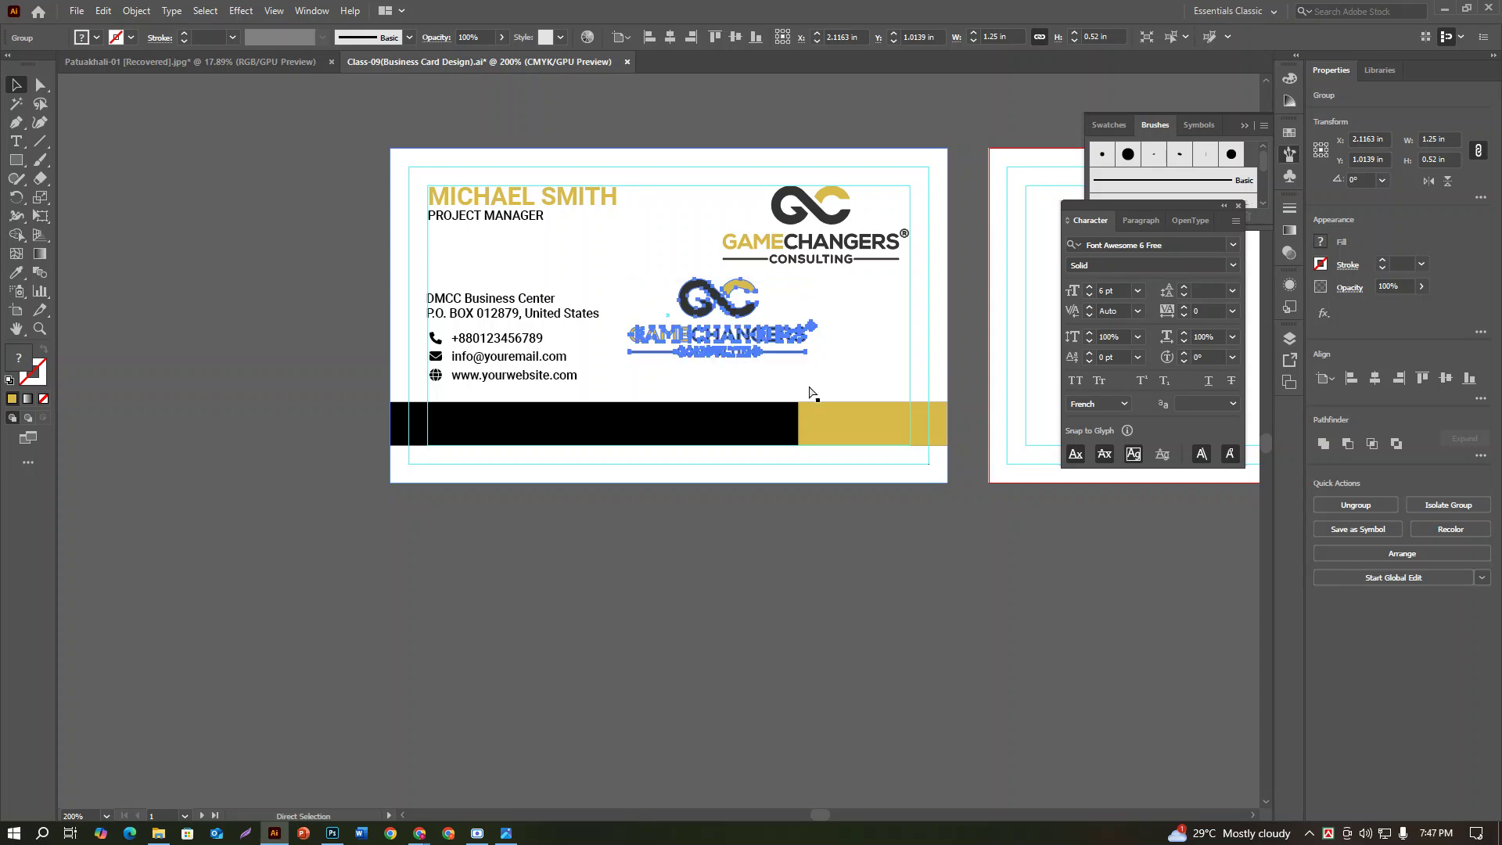
key("ctrl+z")
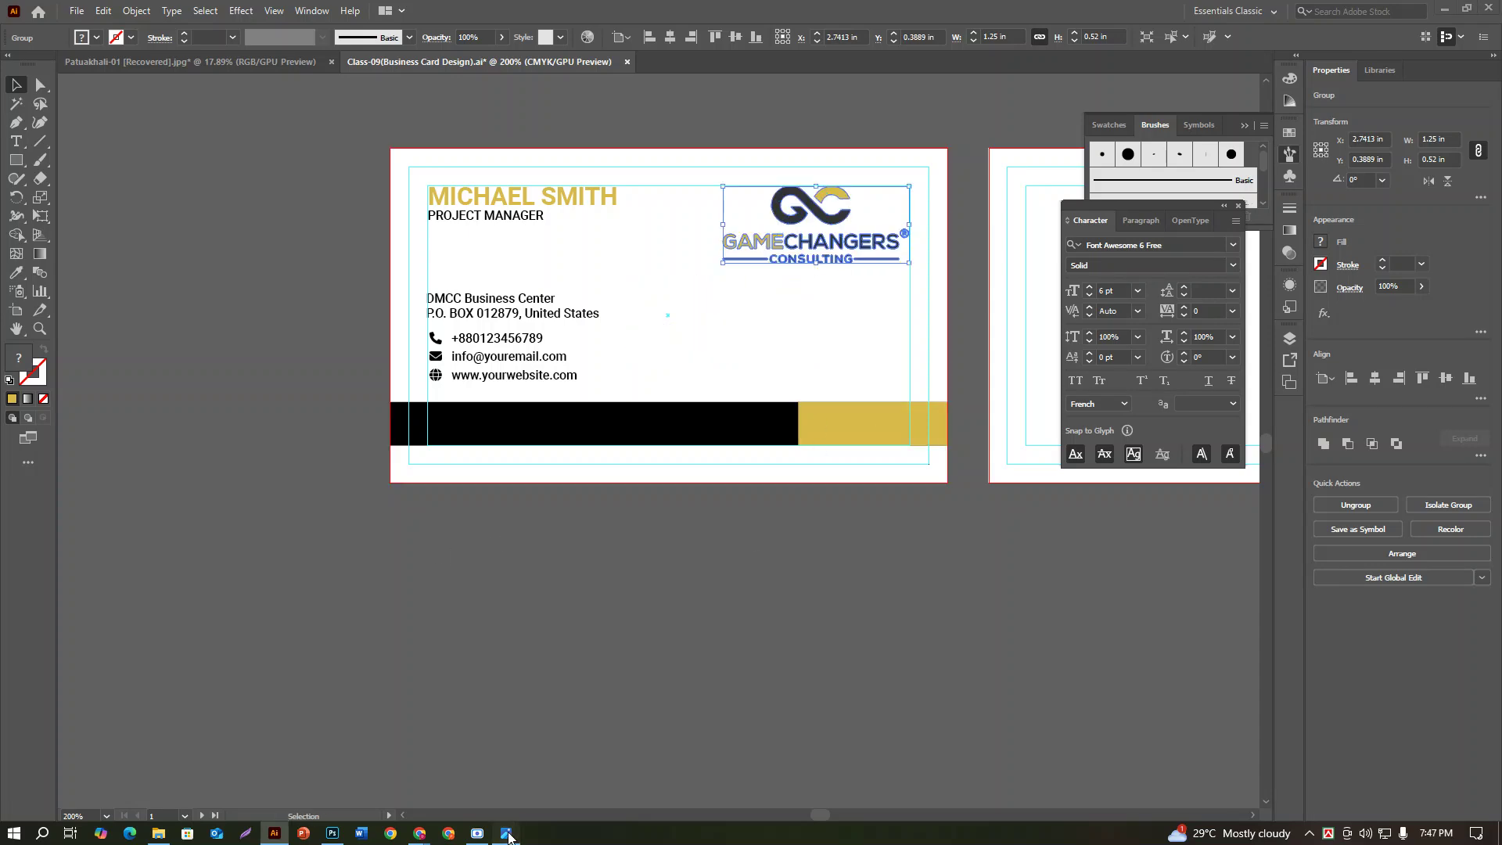
left_click(506, 832)
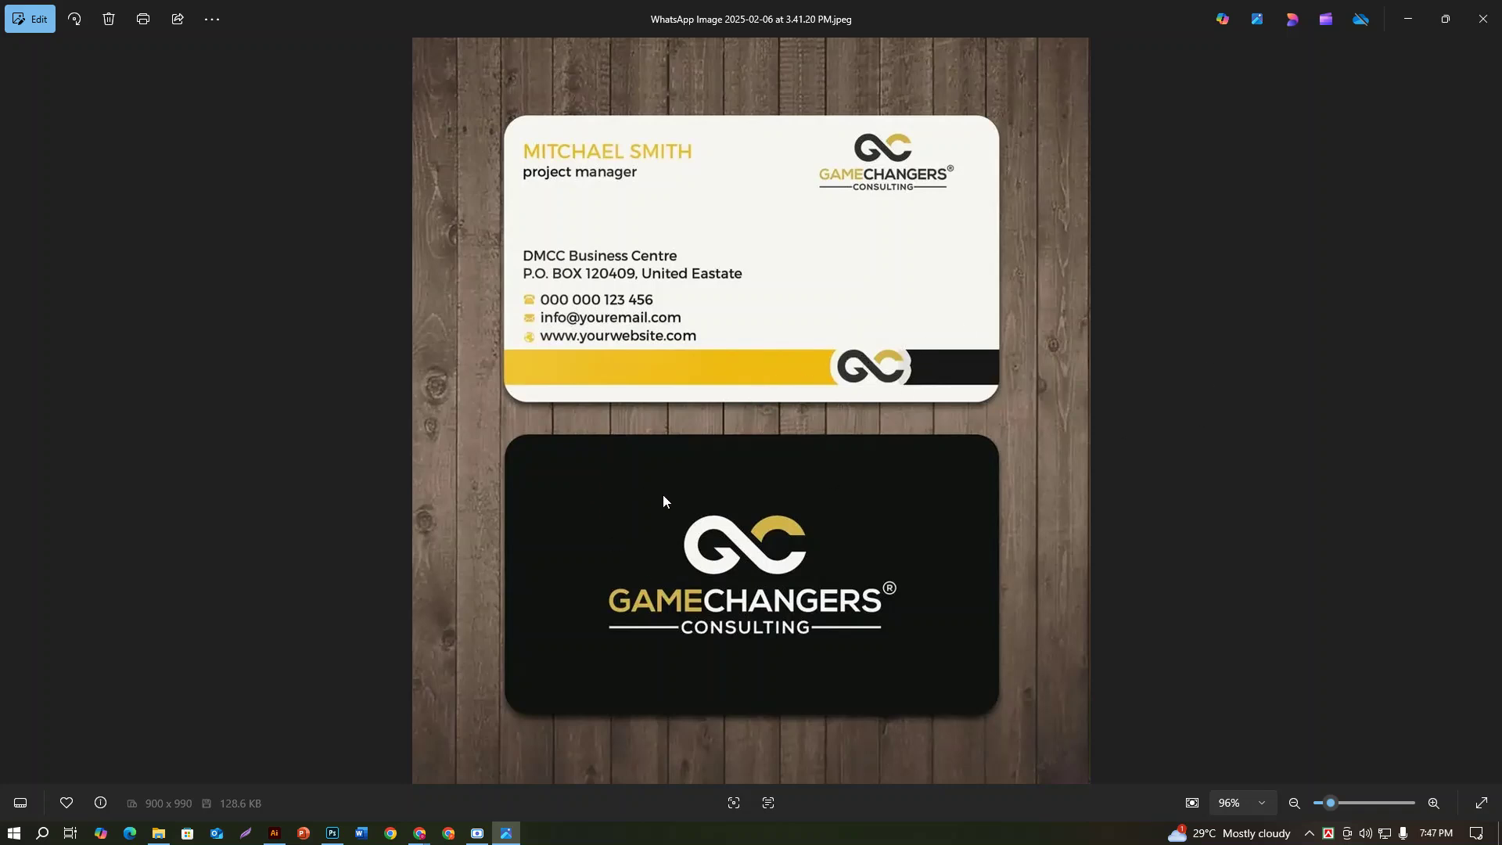
left_click(273, 832)
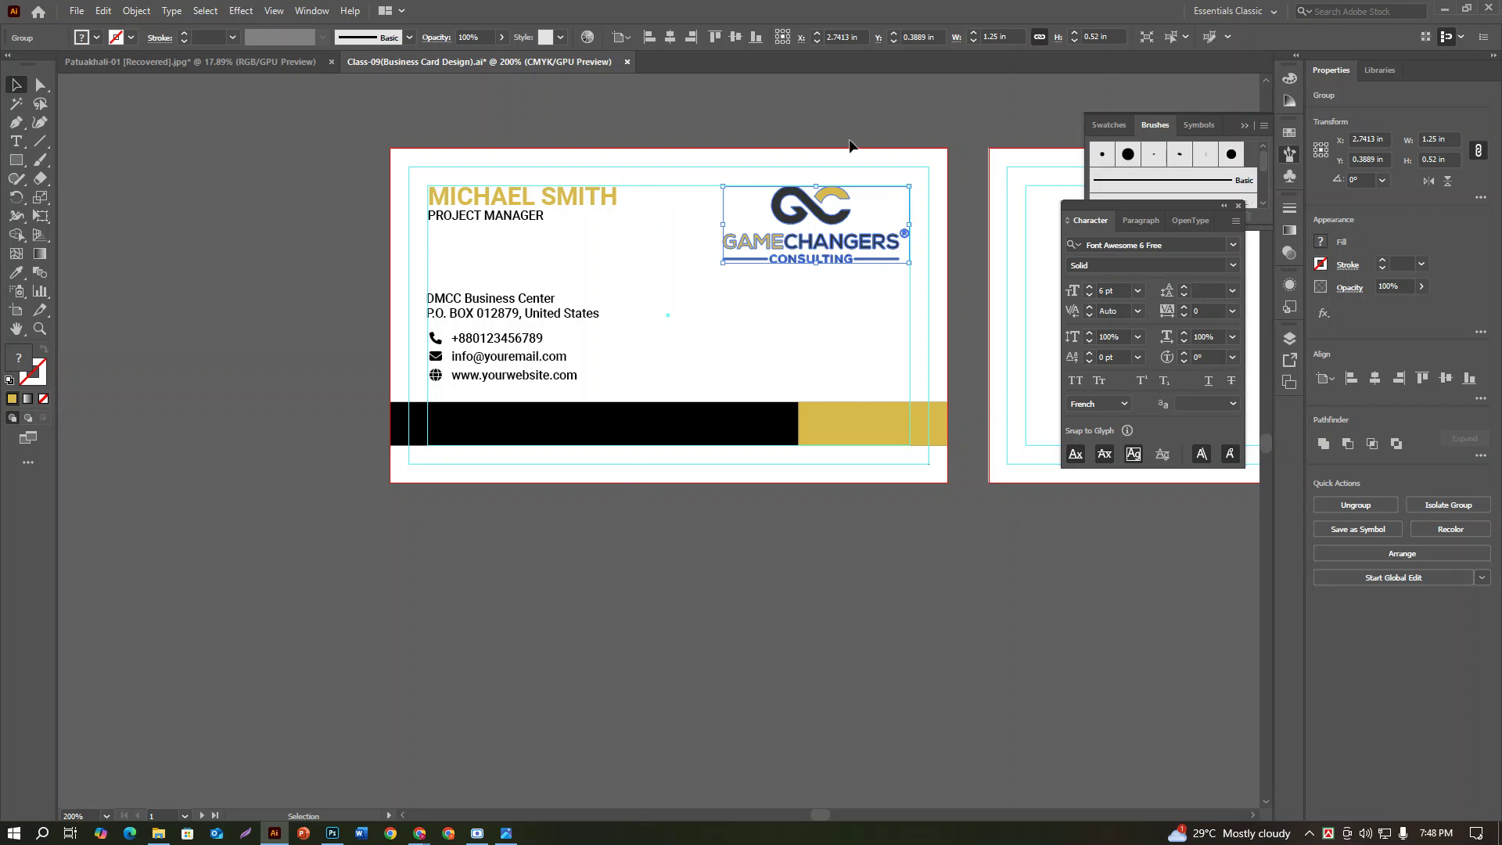
scroll(834, 226, "down", 1)
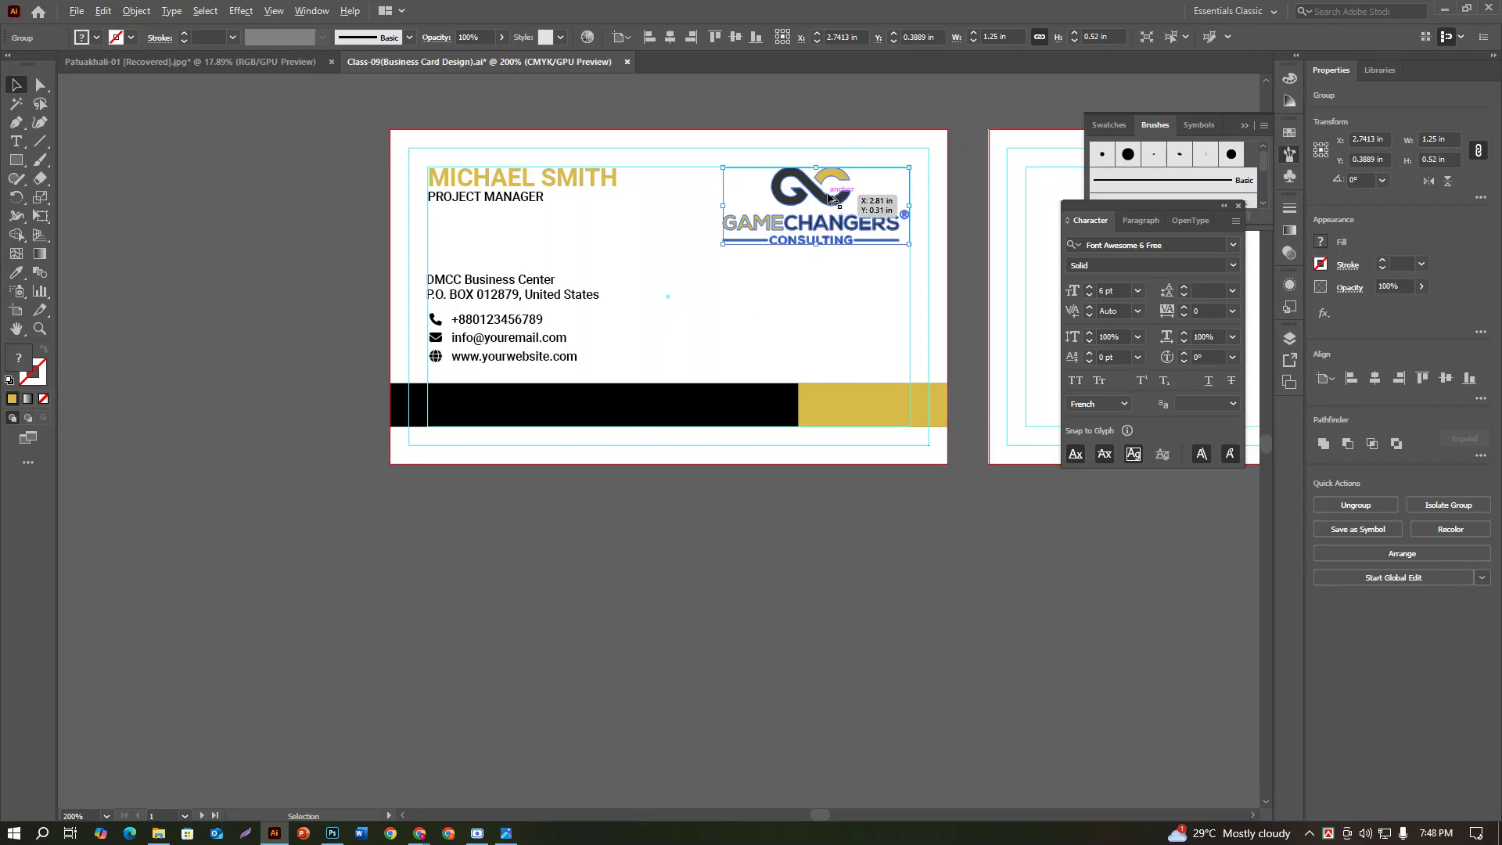
Step: Copy the GameChangers logo straight down onto the empty canvas below the card
mouse_move(829, 199)
left_mouse_down()
mouse_move(830, 564)
mouse_move(834, 197)
left_mouse_up()
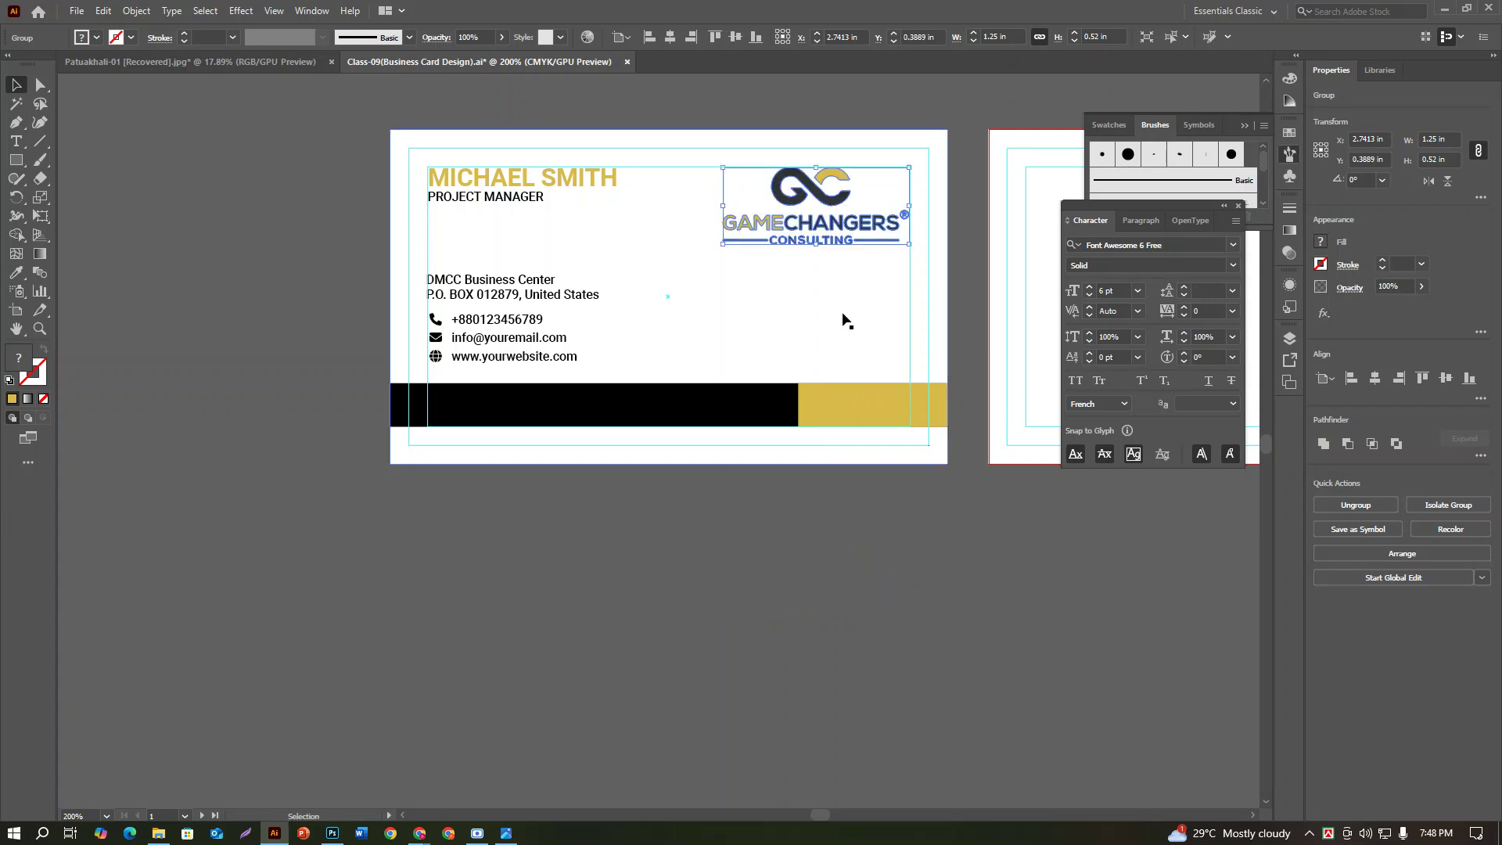
left_click(835, 201)
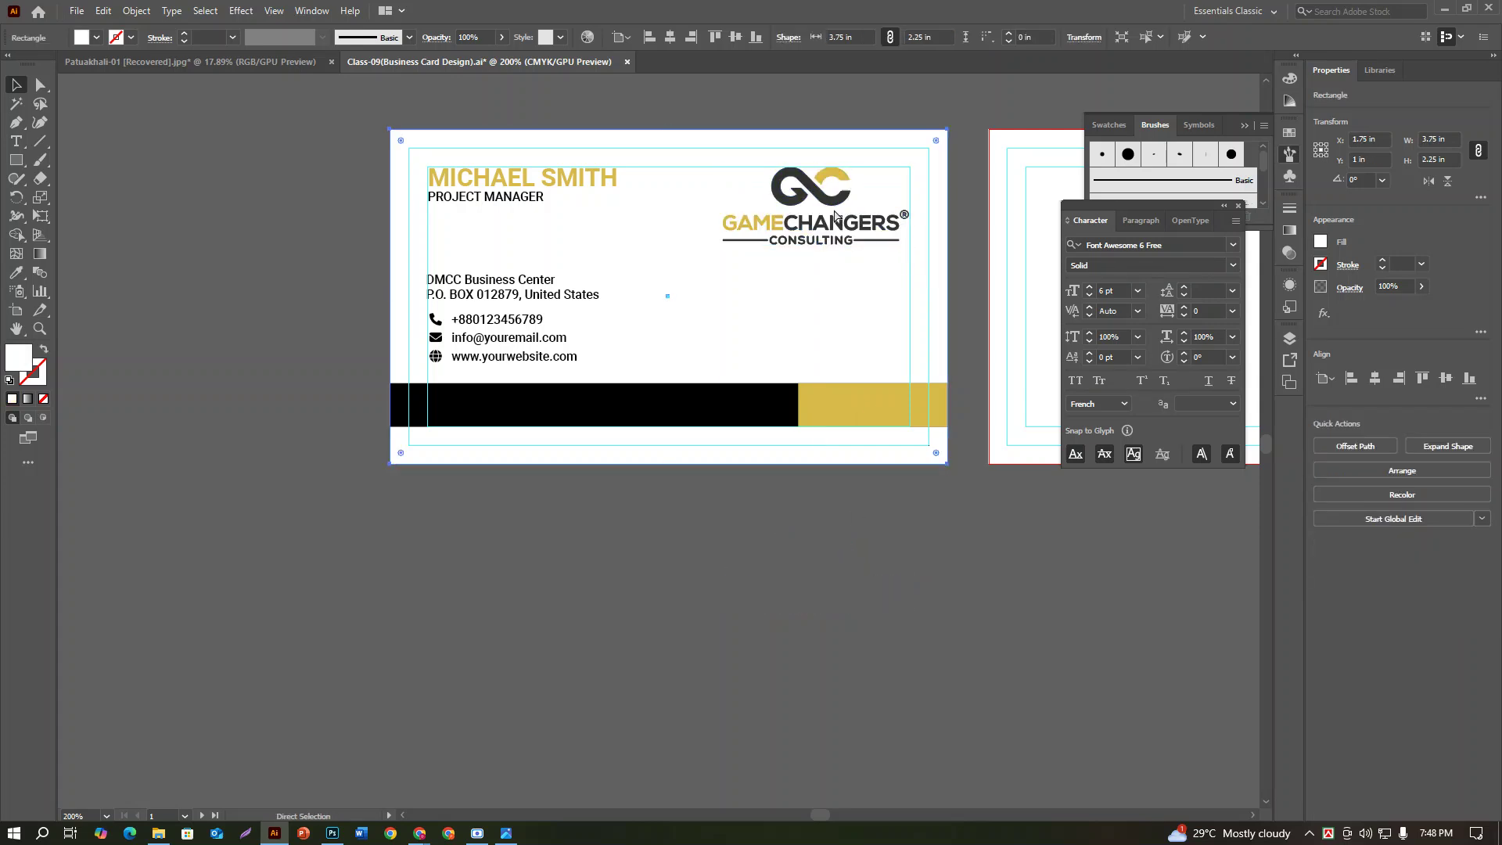
left_click(845, 577)
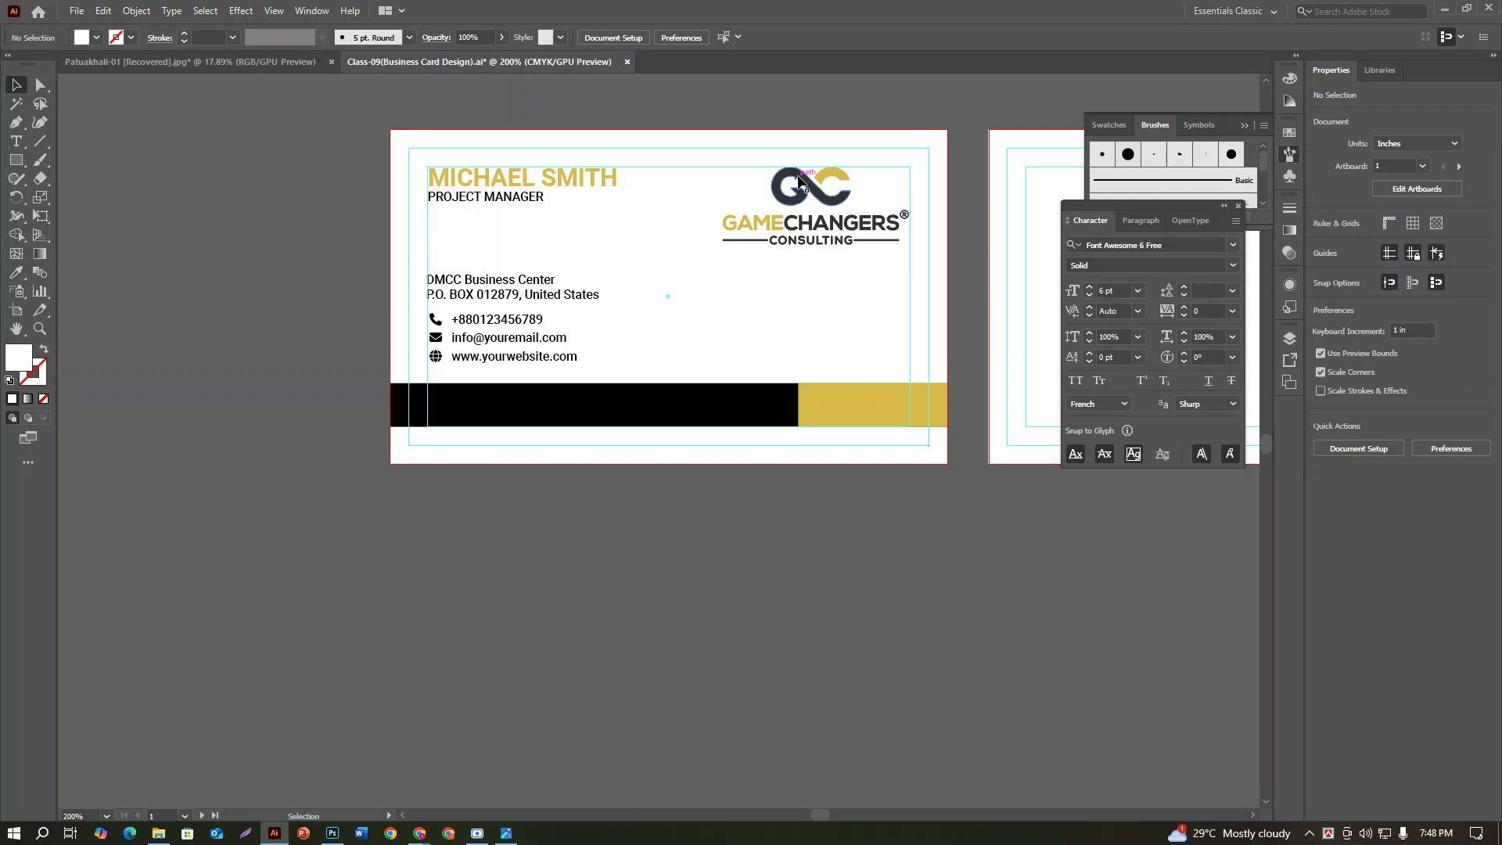
left_click(802, 181)
left_click_drag(801, 182, 837, 533)
left_click(971, 565)
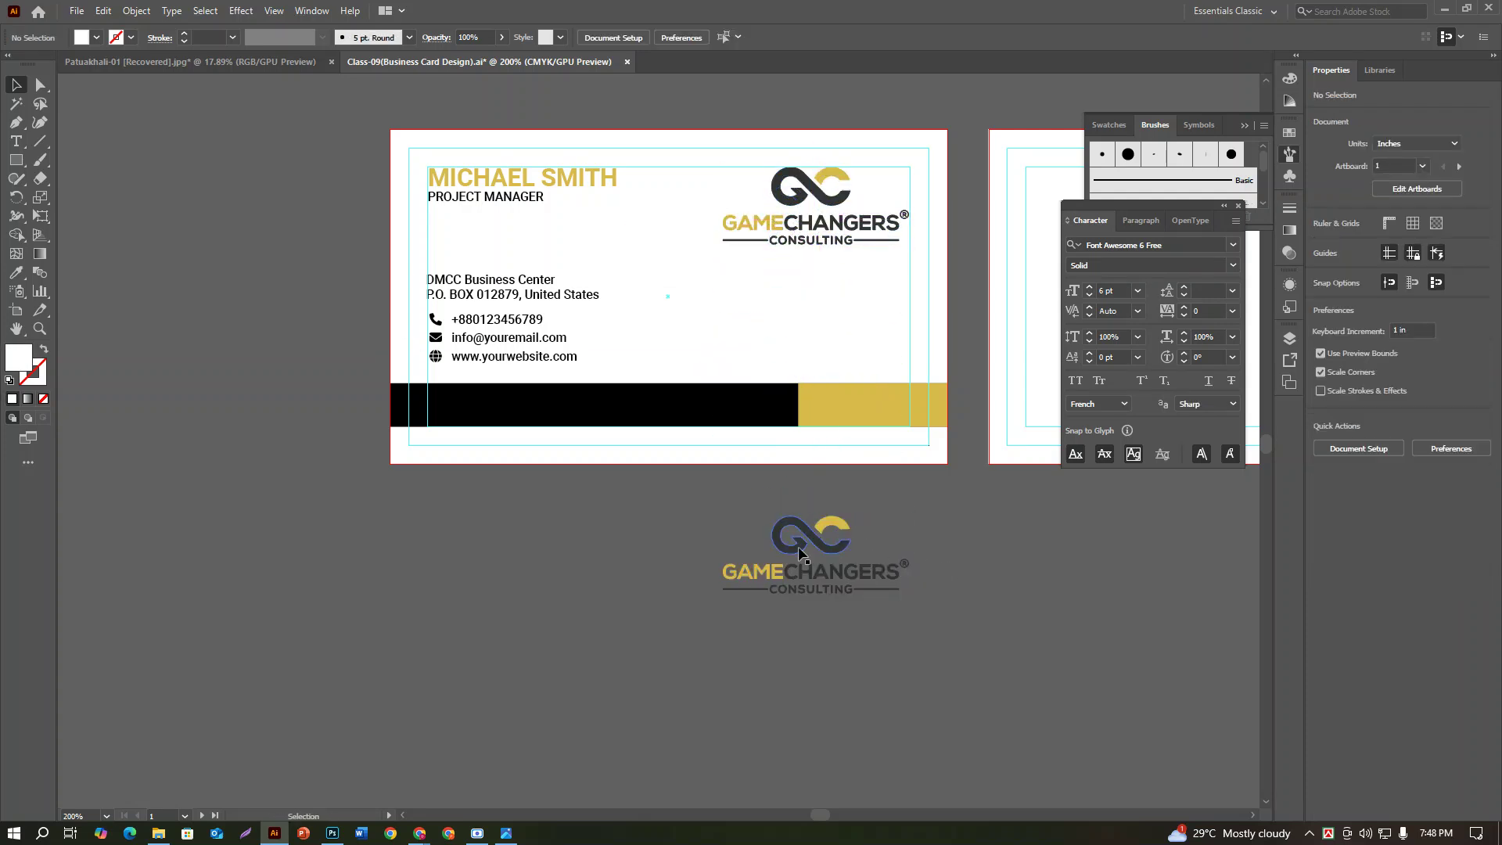
Step: Ungroup the logo copy, delete the GAMECHANGERS/CONSULTING wordmark and ® mark, and regroup the GC paths
right_click(825, 551)
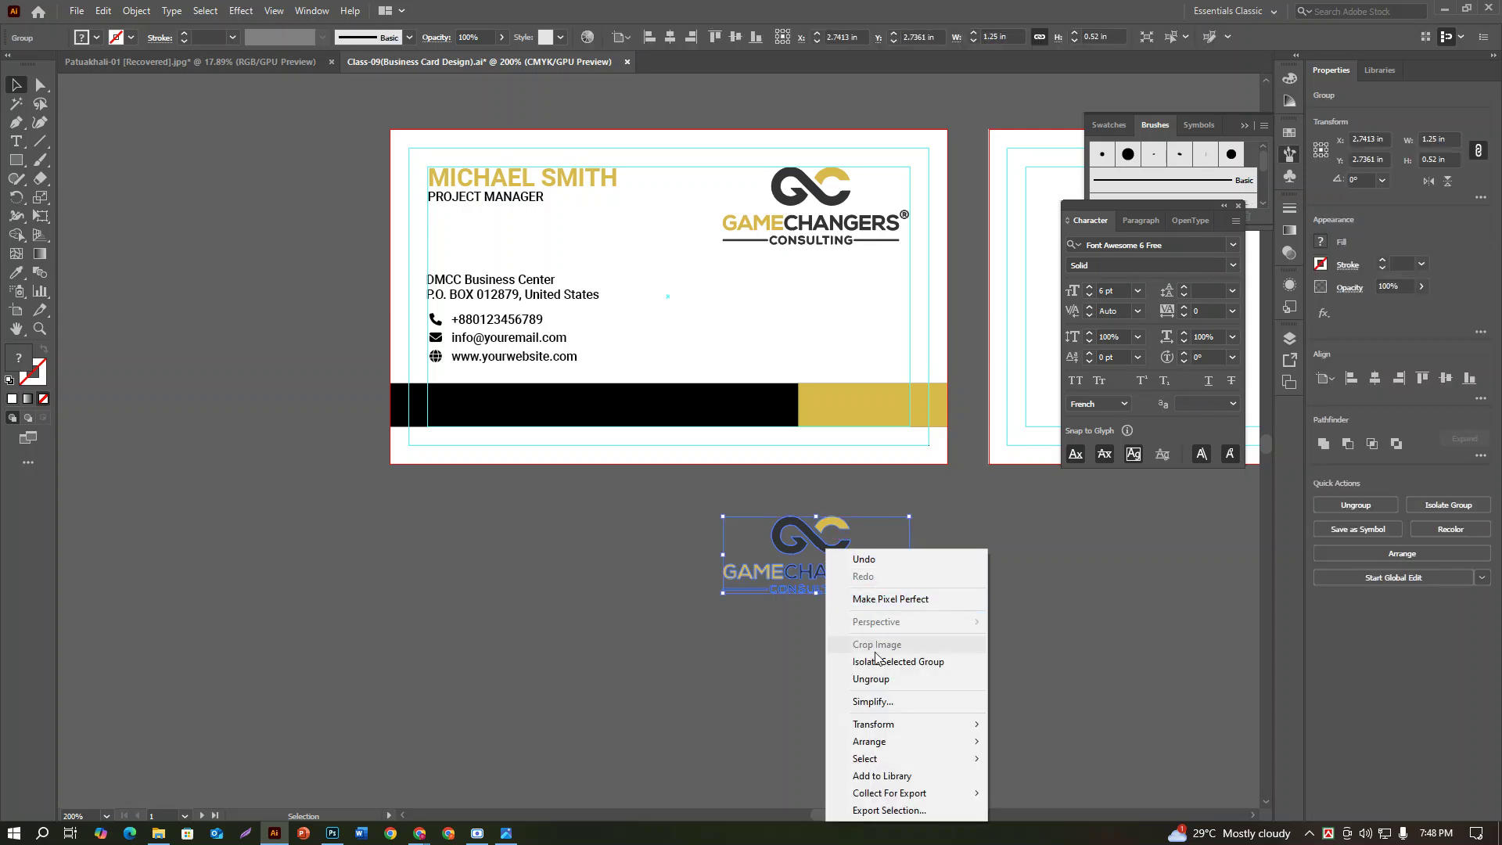
left_click(881, 680)
left_click(676, 571)
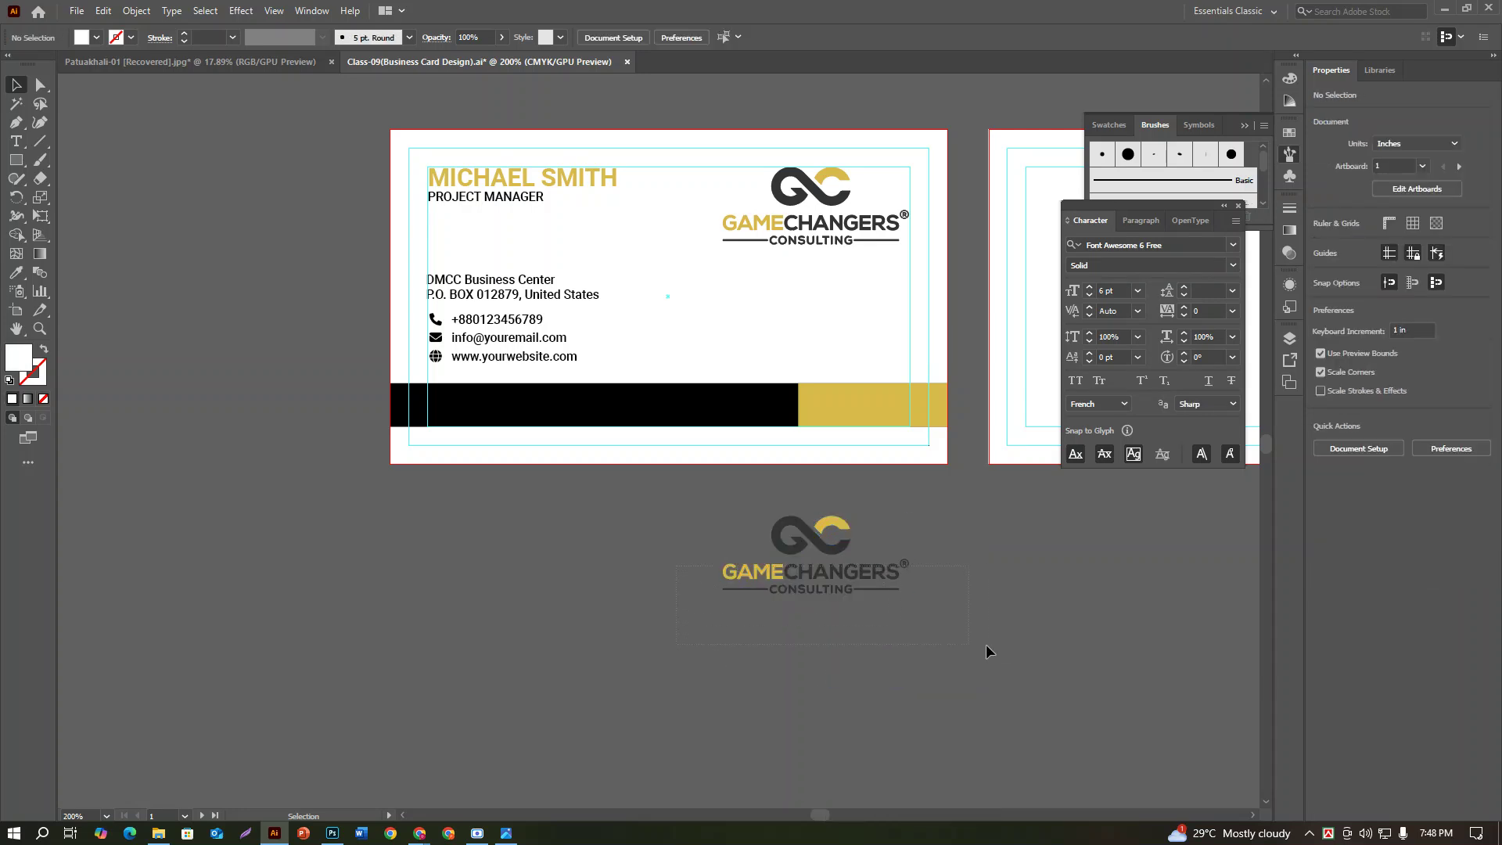
left_click_drag(953, 646, 956, 648)
key("Delete")
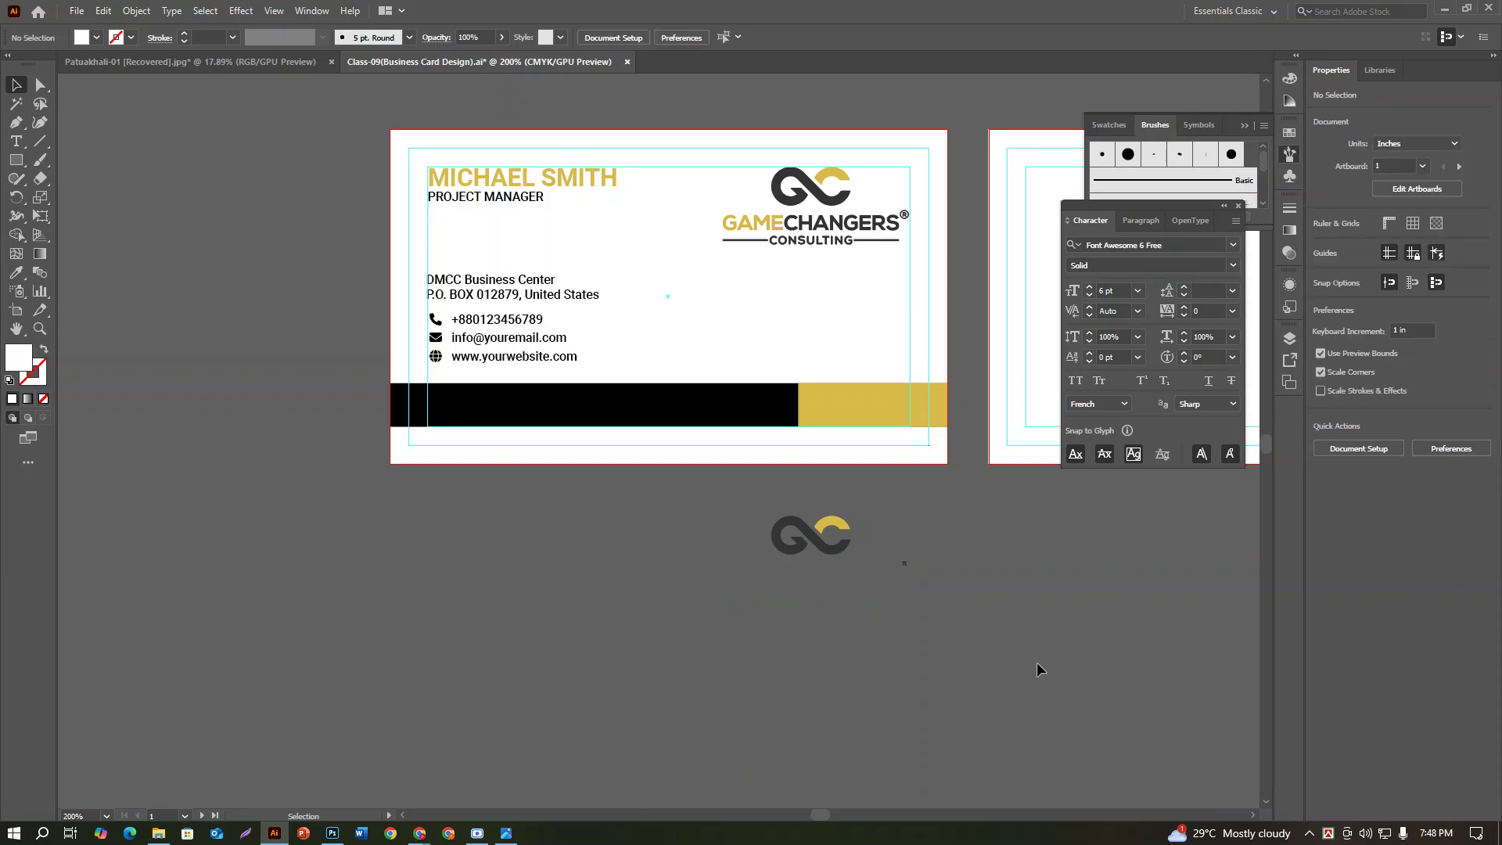
left_click(903, 563)
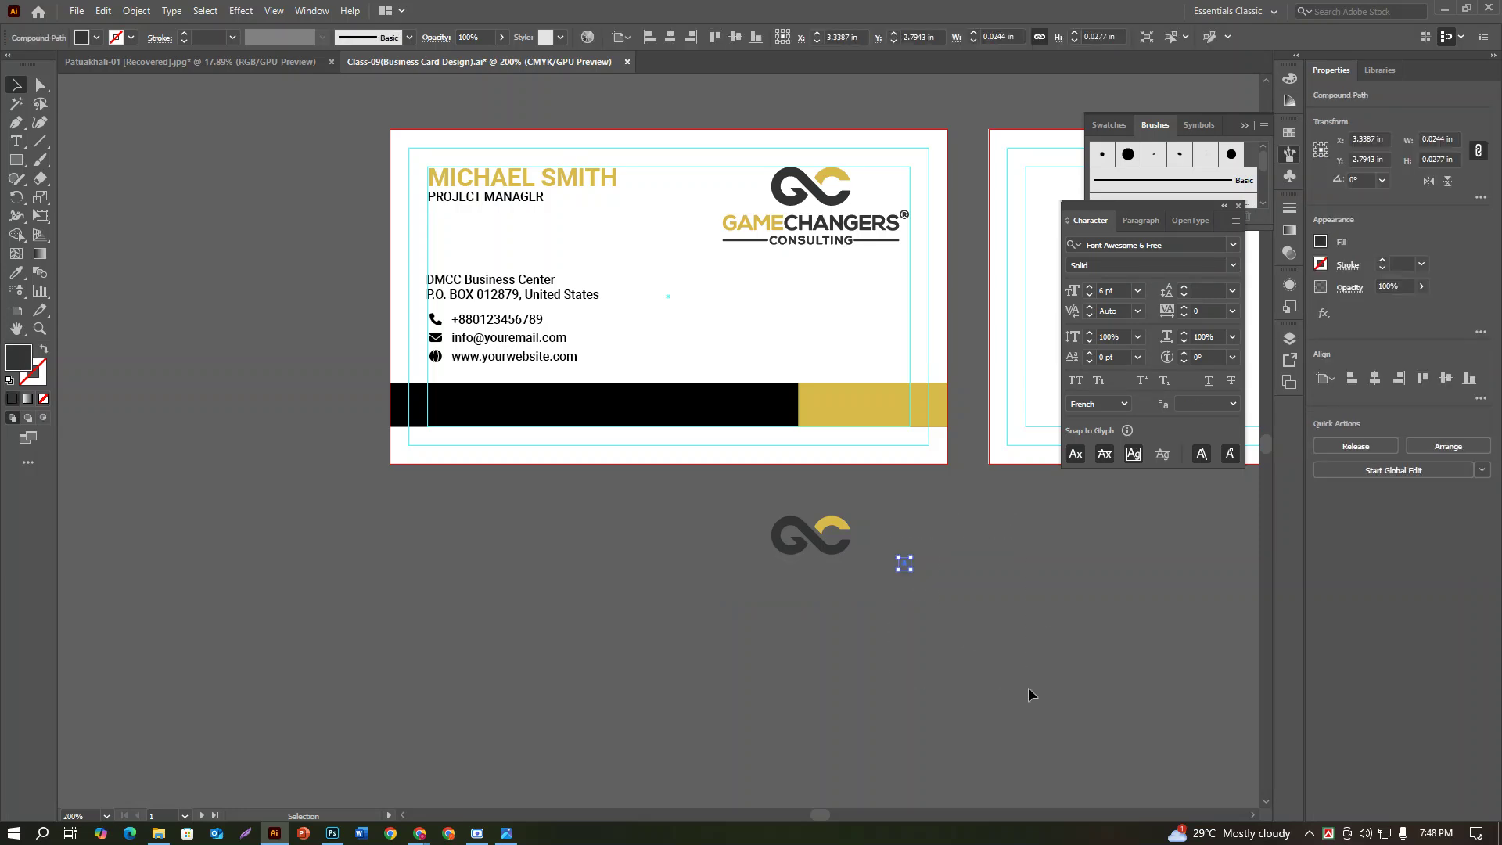
key("Delete")
left_click_drag(762, 516, 903, 574)
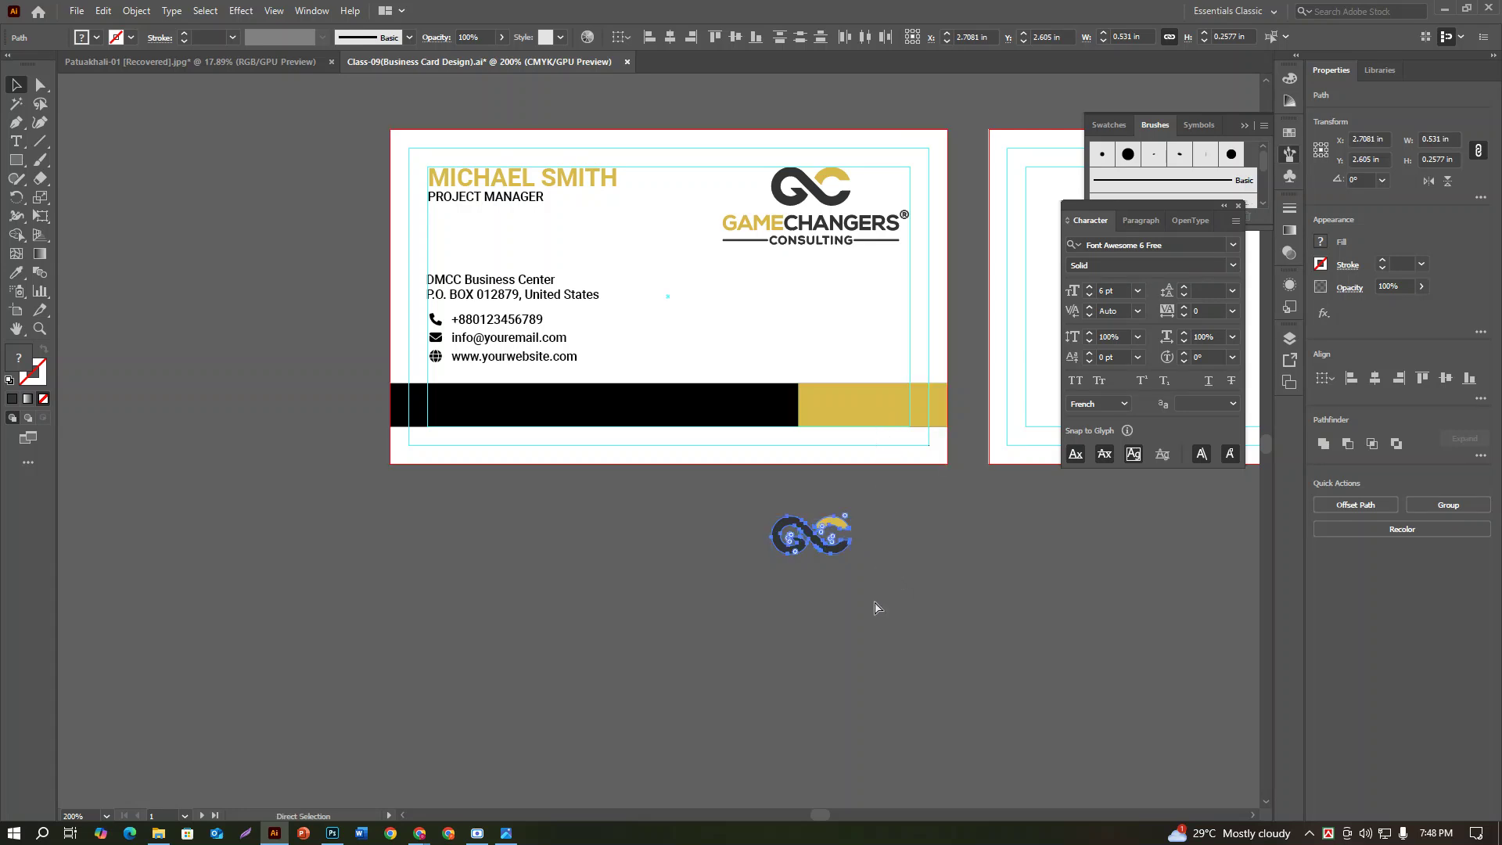
key("ctrl+g")
Step: Move the GC icon onto the bottom bar, enlarge it to about 0.67 in wide, and center it on the join
left_click(865, 585)
left_click_drag(825, 539, 815, 419)
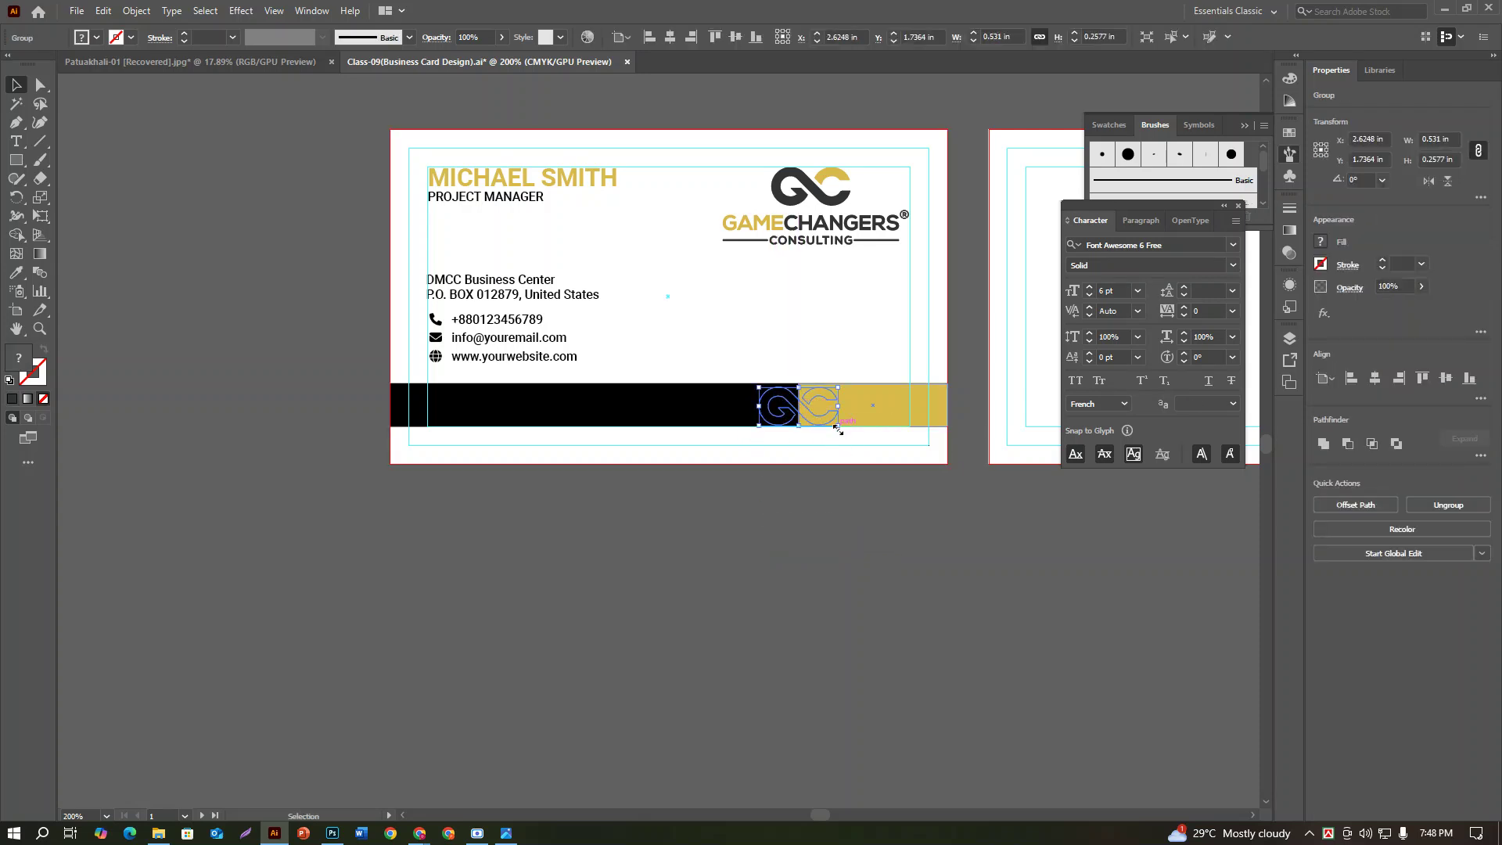
left_click_drag(838, 429, 847, 449)
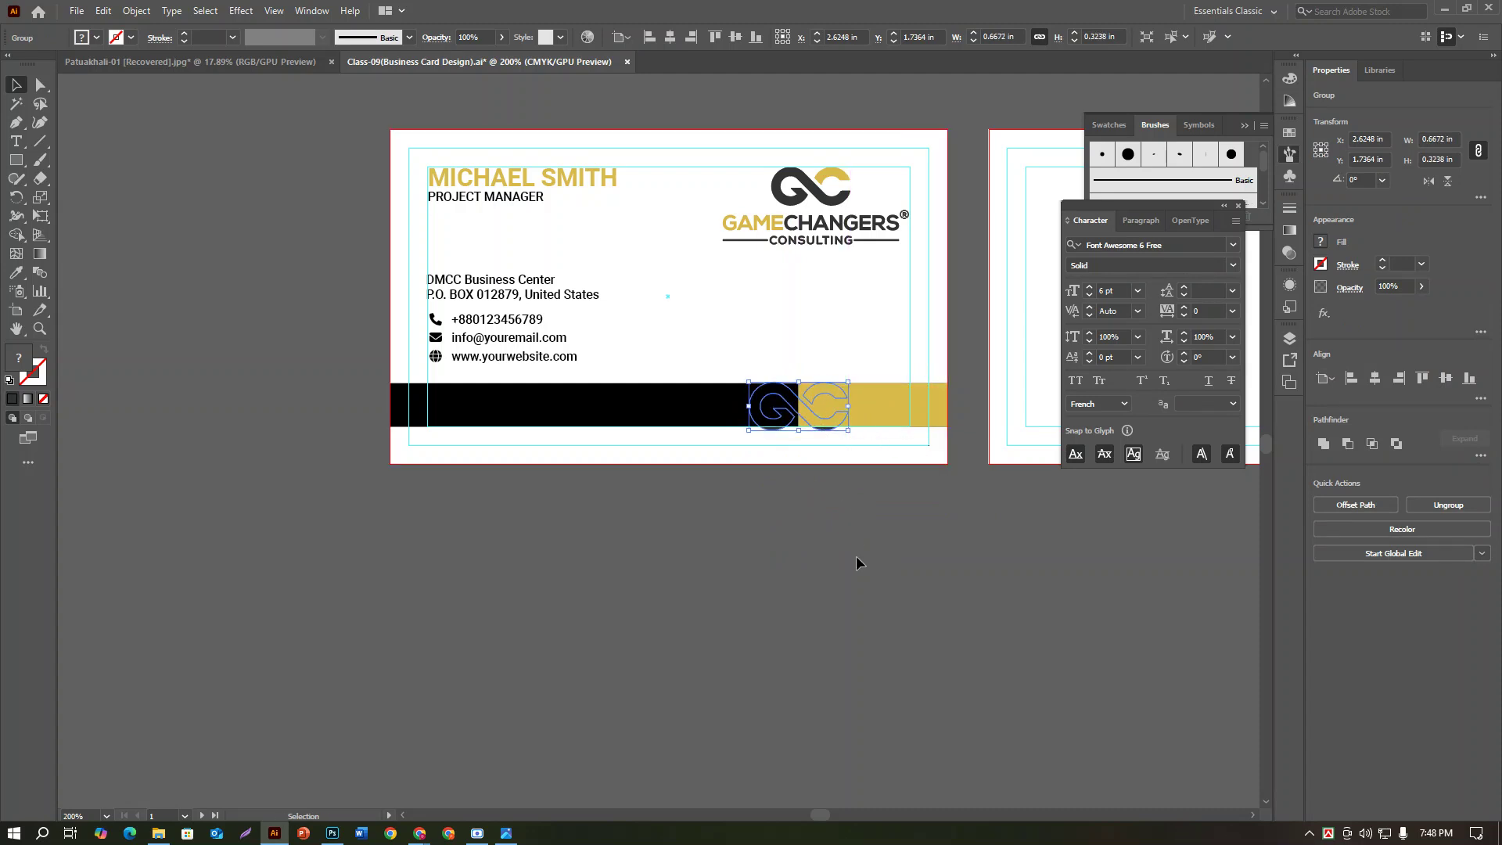
mouse_move(812, 423)
left_mouse_down()
mouse_move(800, 425)
mouse_move(814, 423)
left_mouse_up()
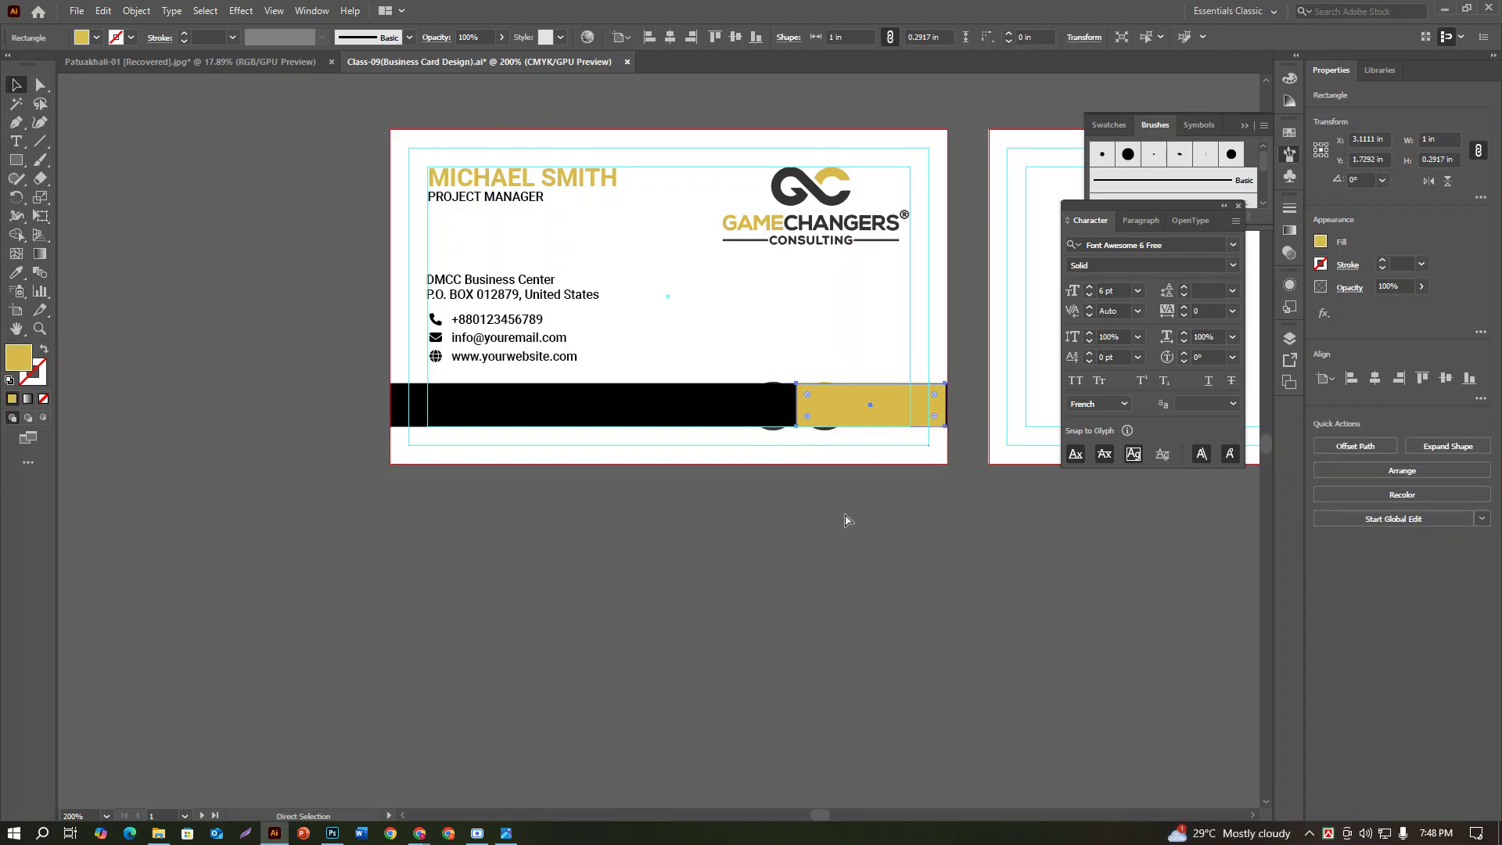
Step: Reselect the GC icon and nudge it slightly up and right to X 2.6456 in, Y 1.7124 in
left_click_drag(818, 489, 857, 413)
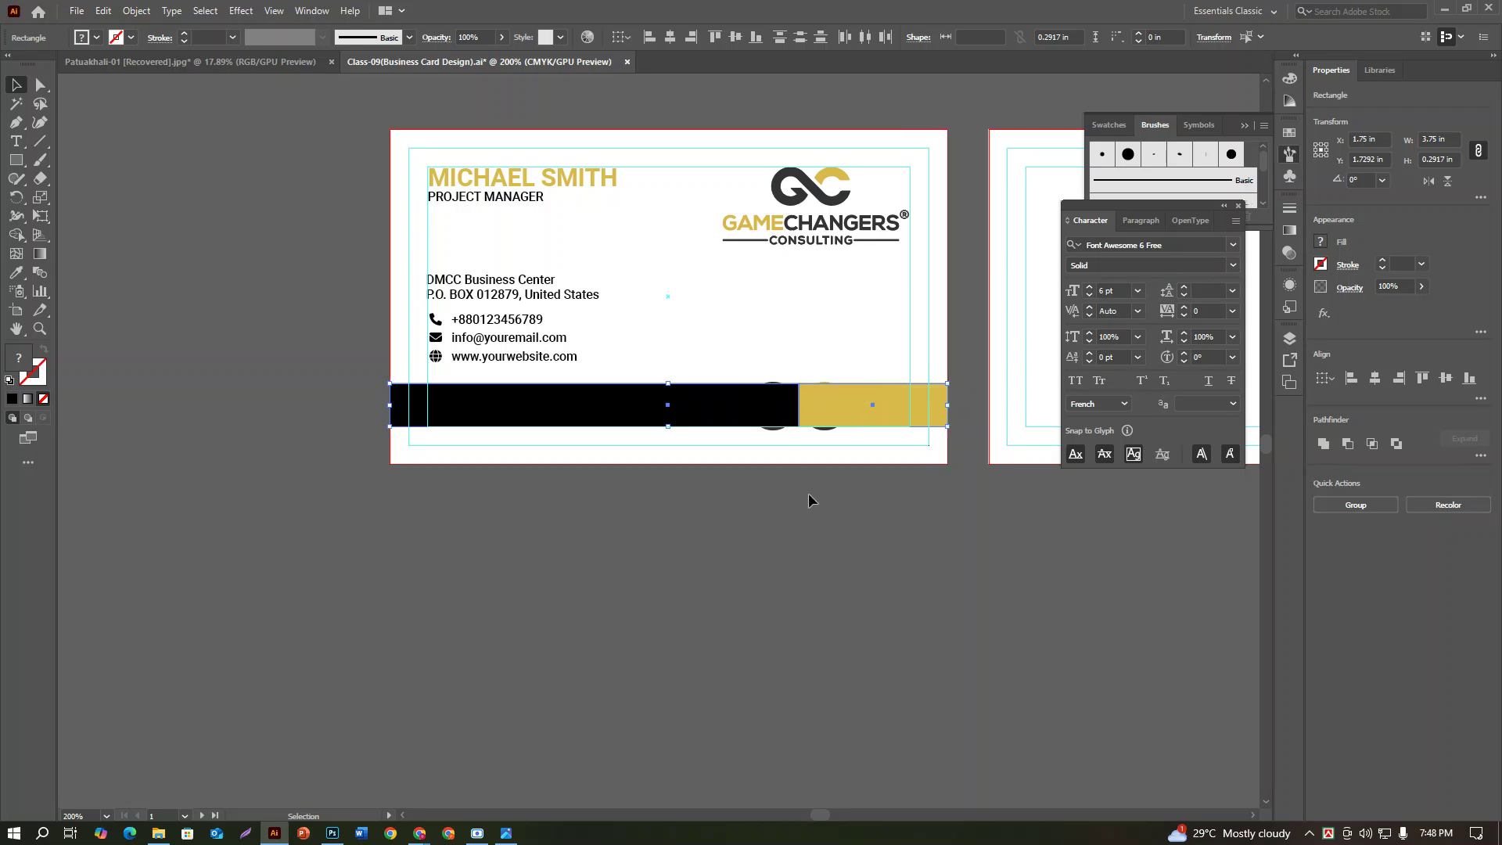
left_click(794, 462)
left_click(776, 433)
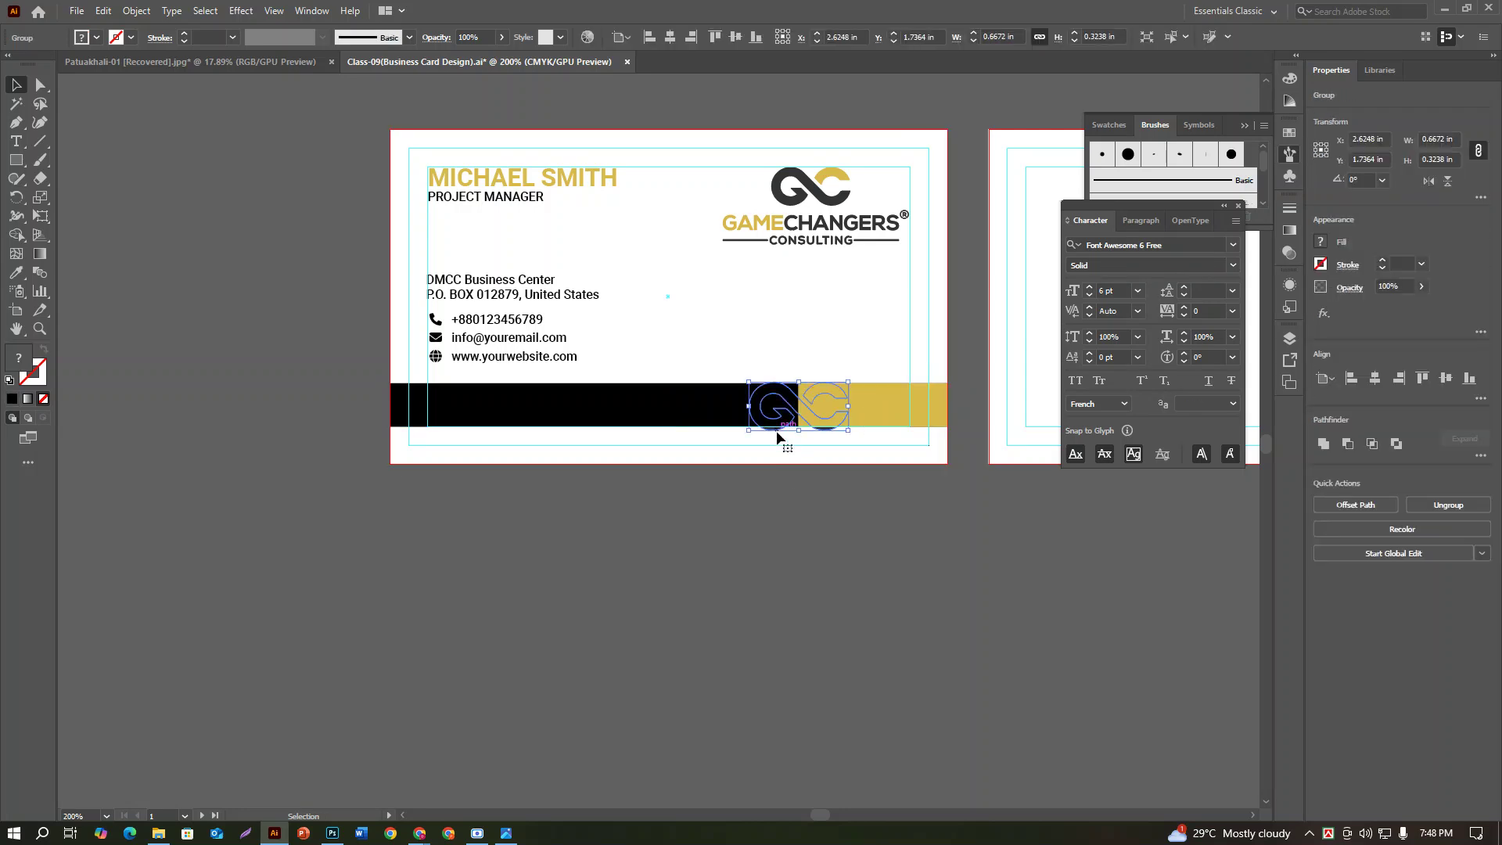
right_click(777, 432)
left_click(762, 600)
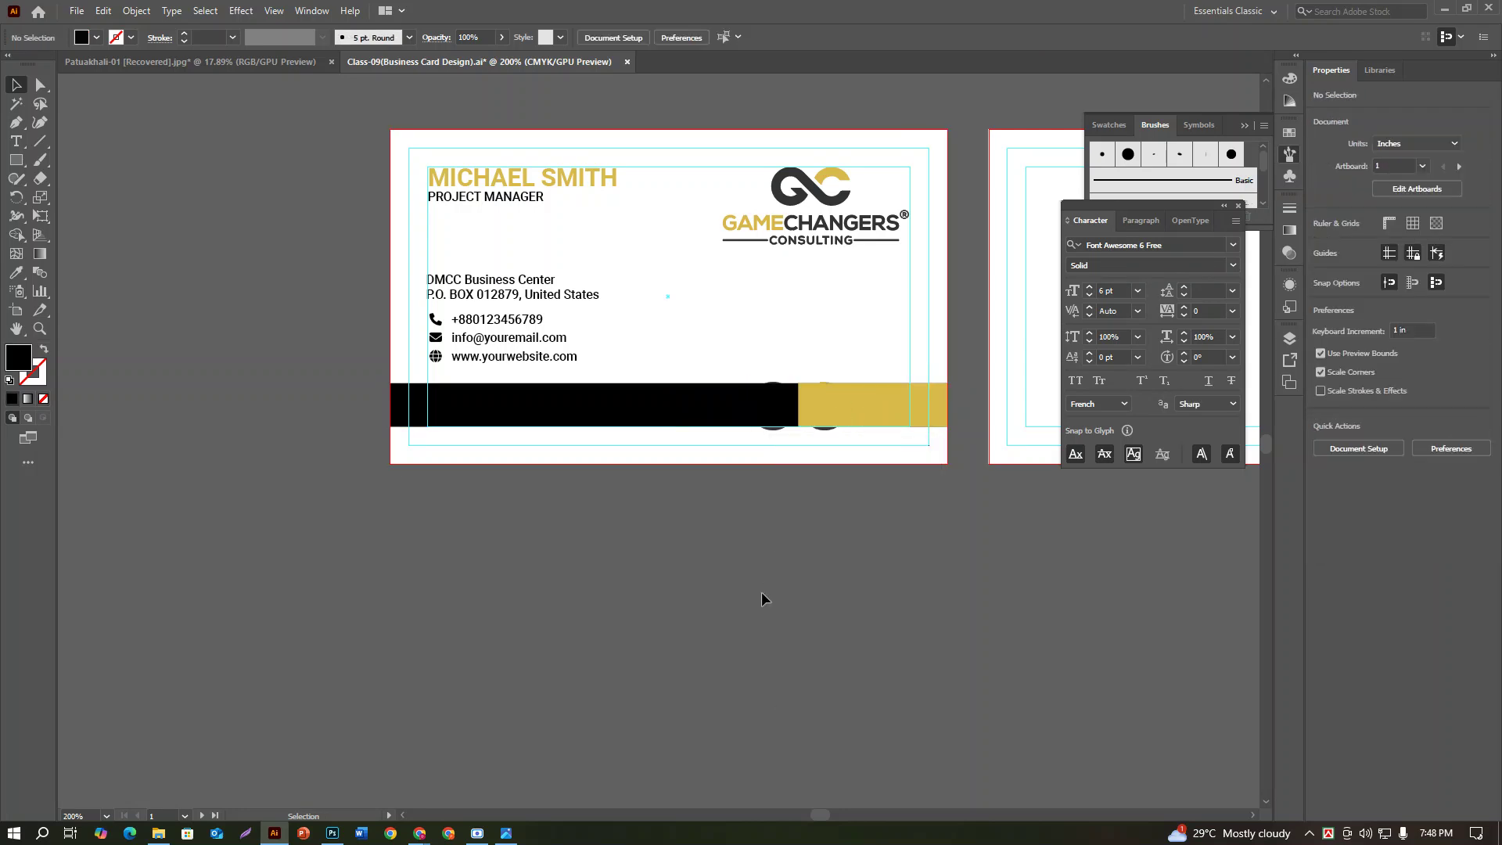
left_click(777, 433)
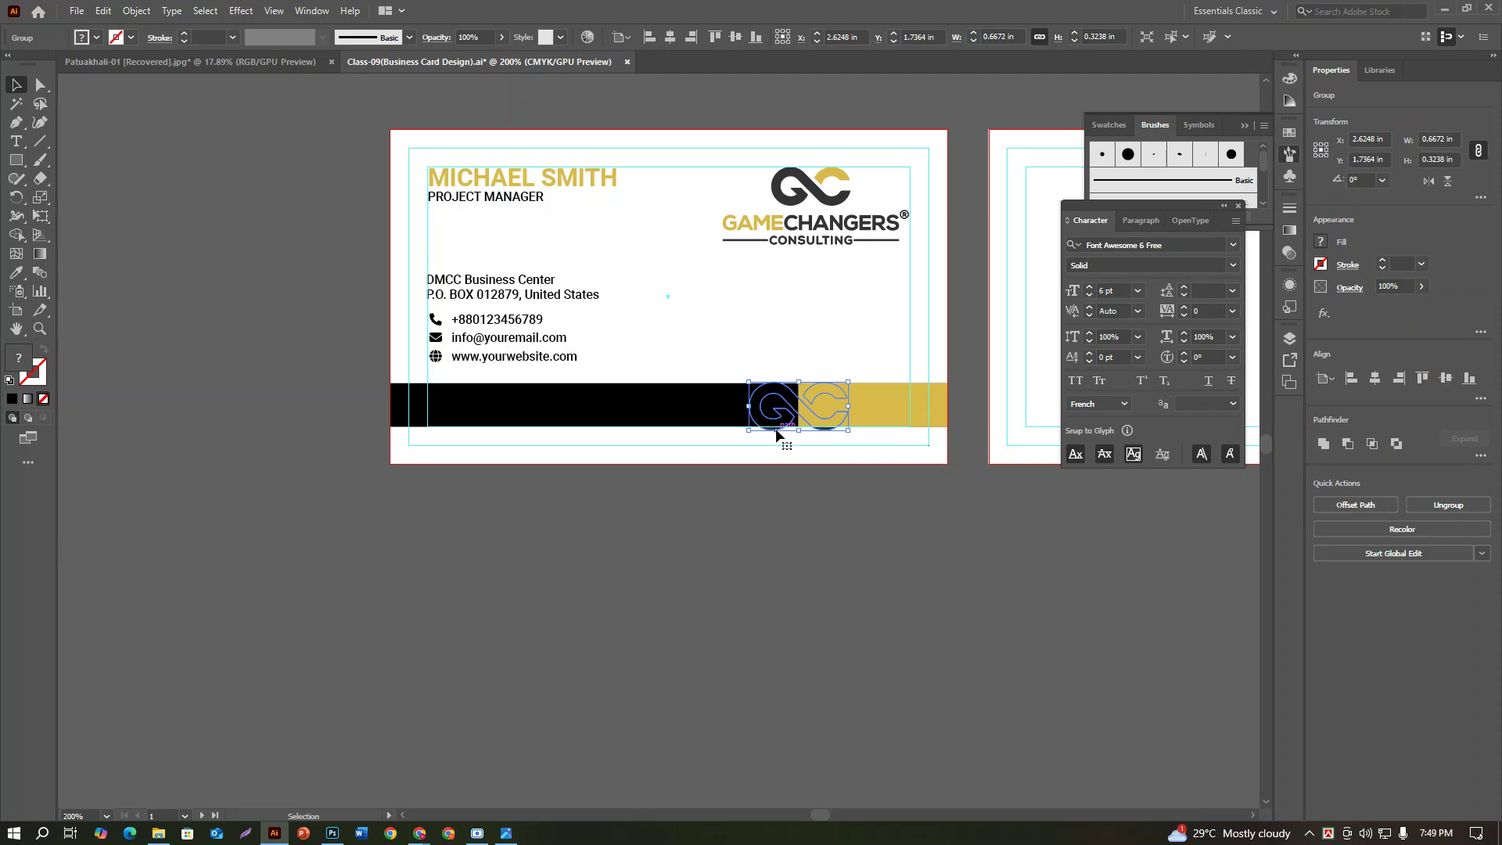
left_click_drag(778, 393, 784, 399)
Step: Select the GC icon on the bottom bar and bring up its Arrange stacking options
key("shift")
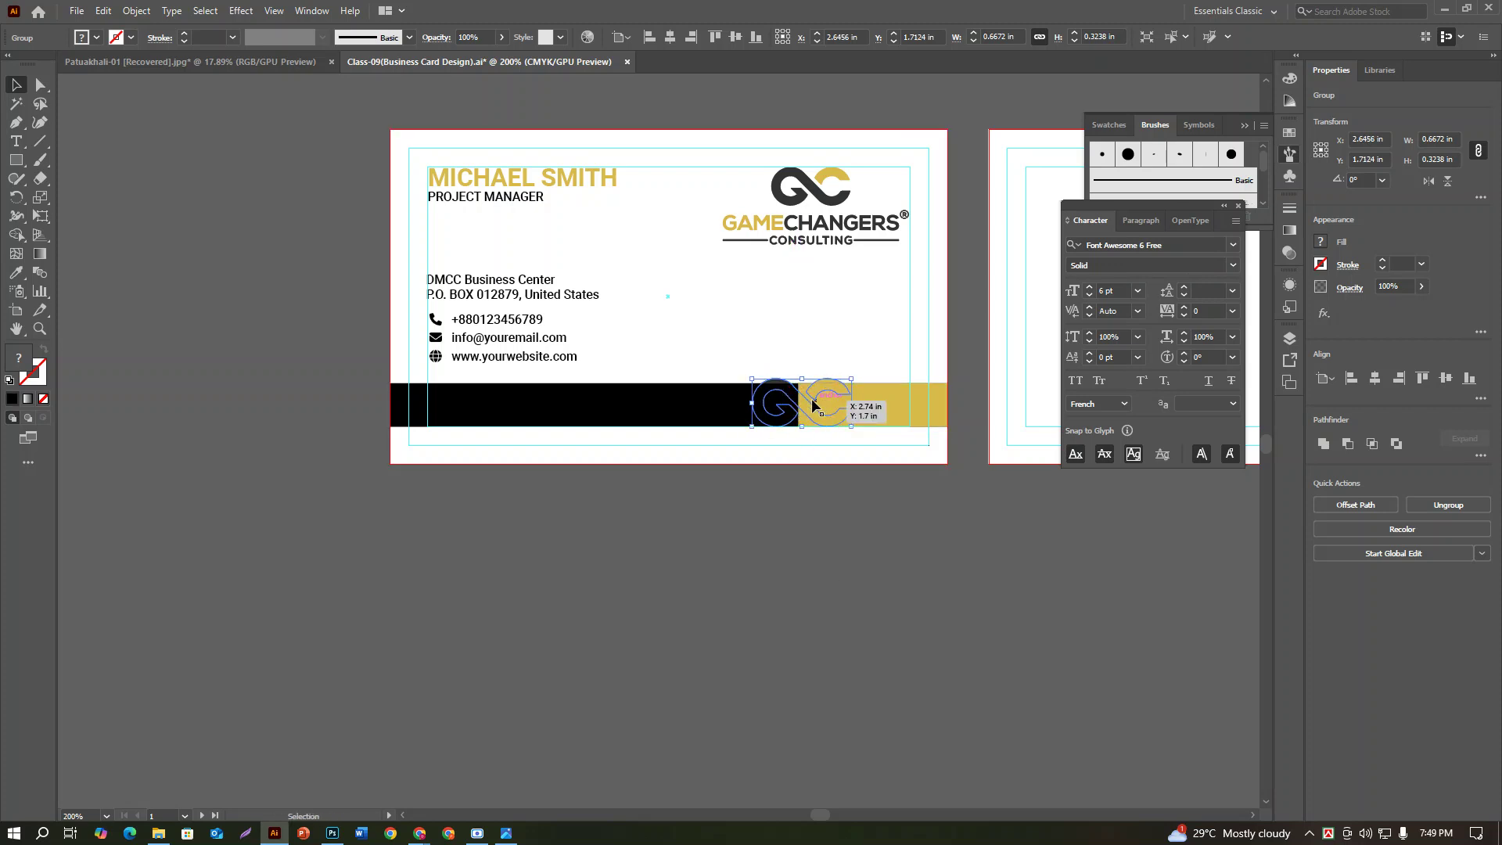
key("ctrl")
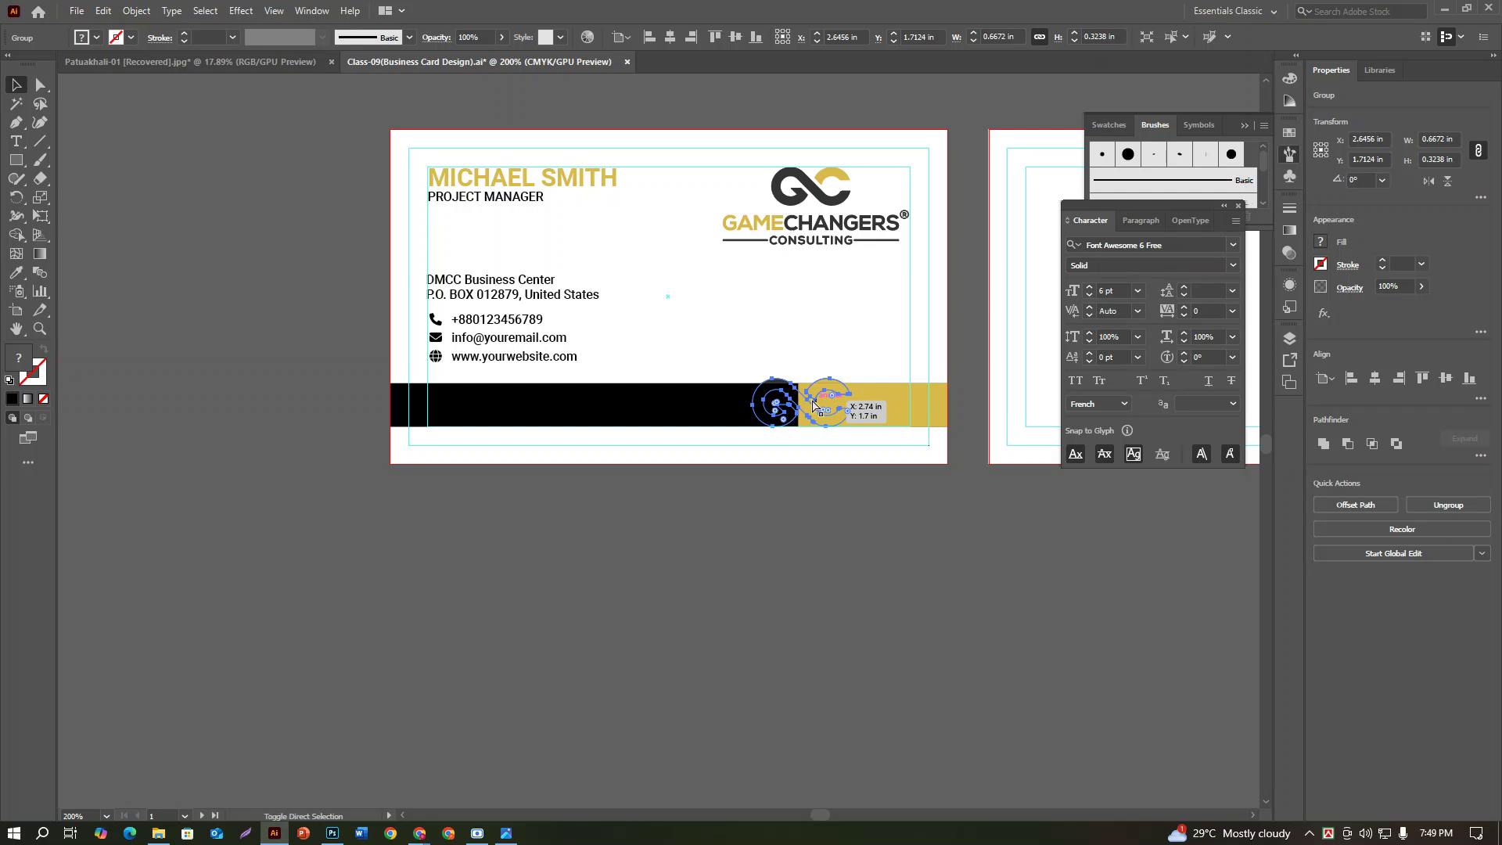
left_click(787, 535)
left_click(811, 400)
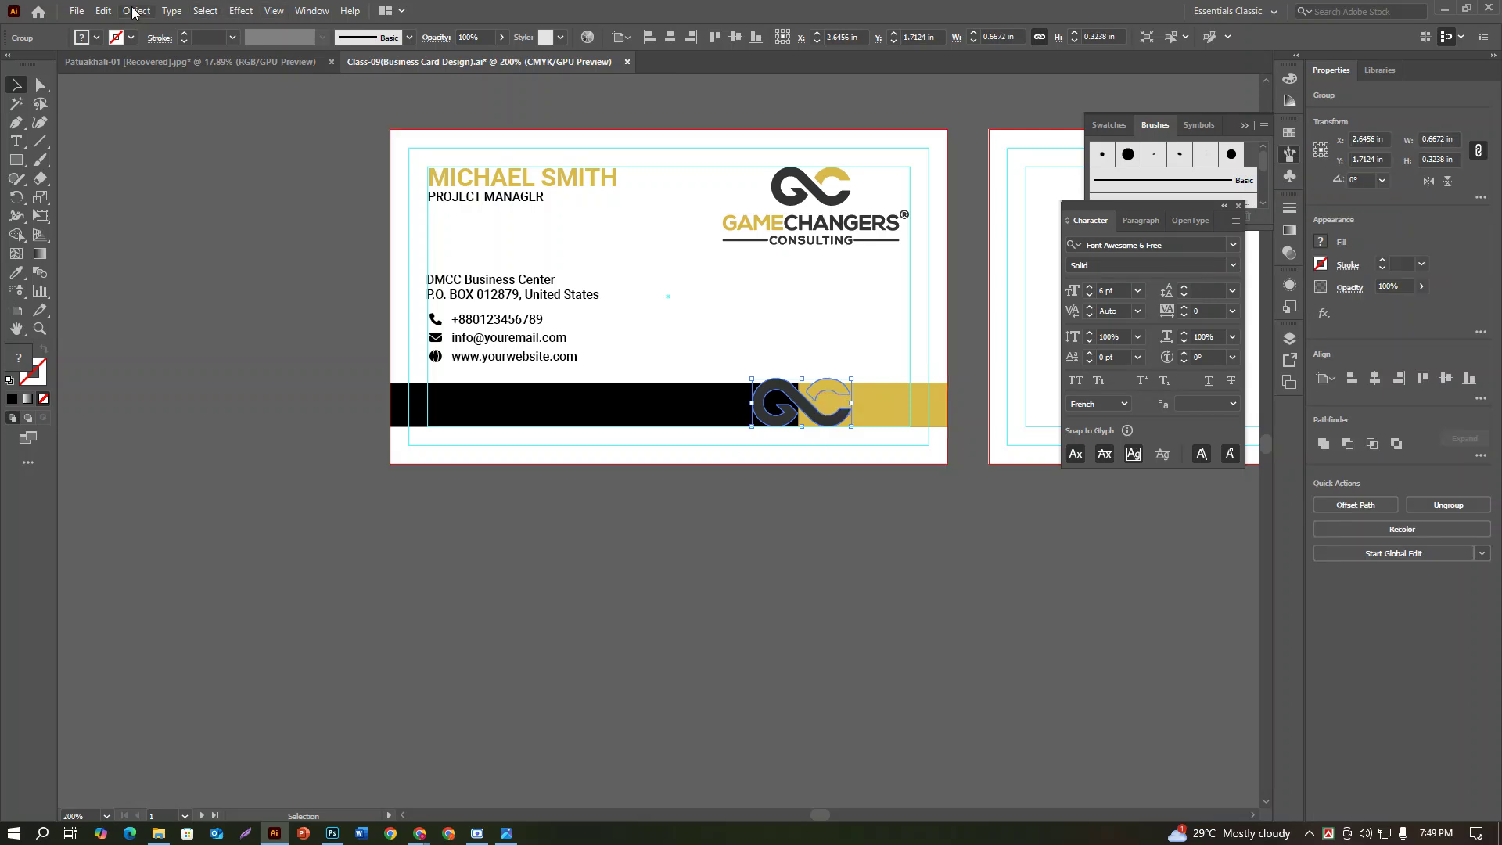
right_click(829, 425)
mouse_move(898, 622)
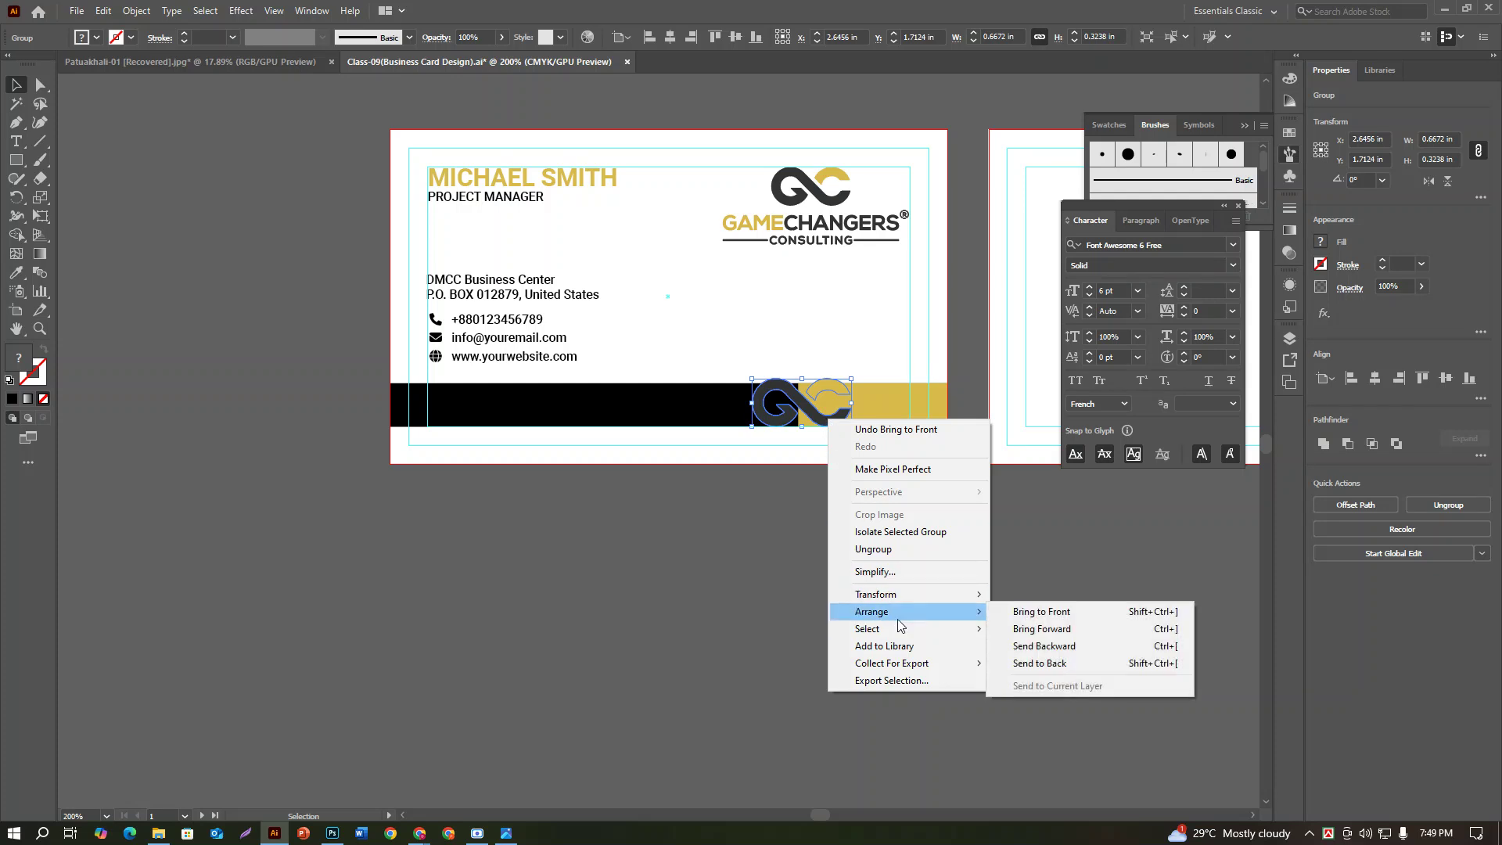
left_click(651, 586)
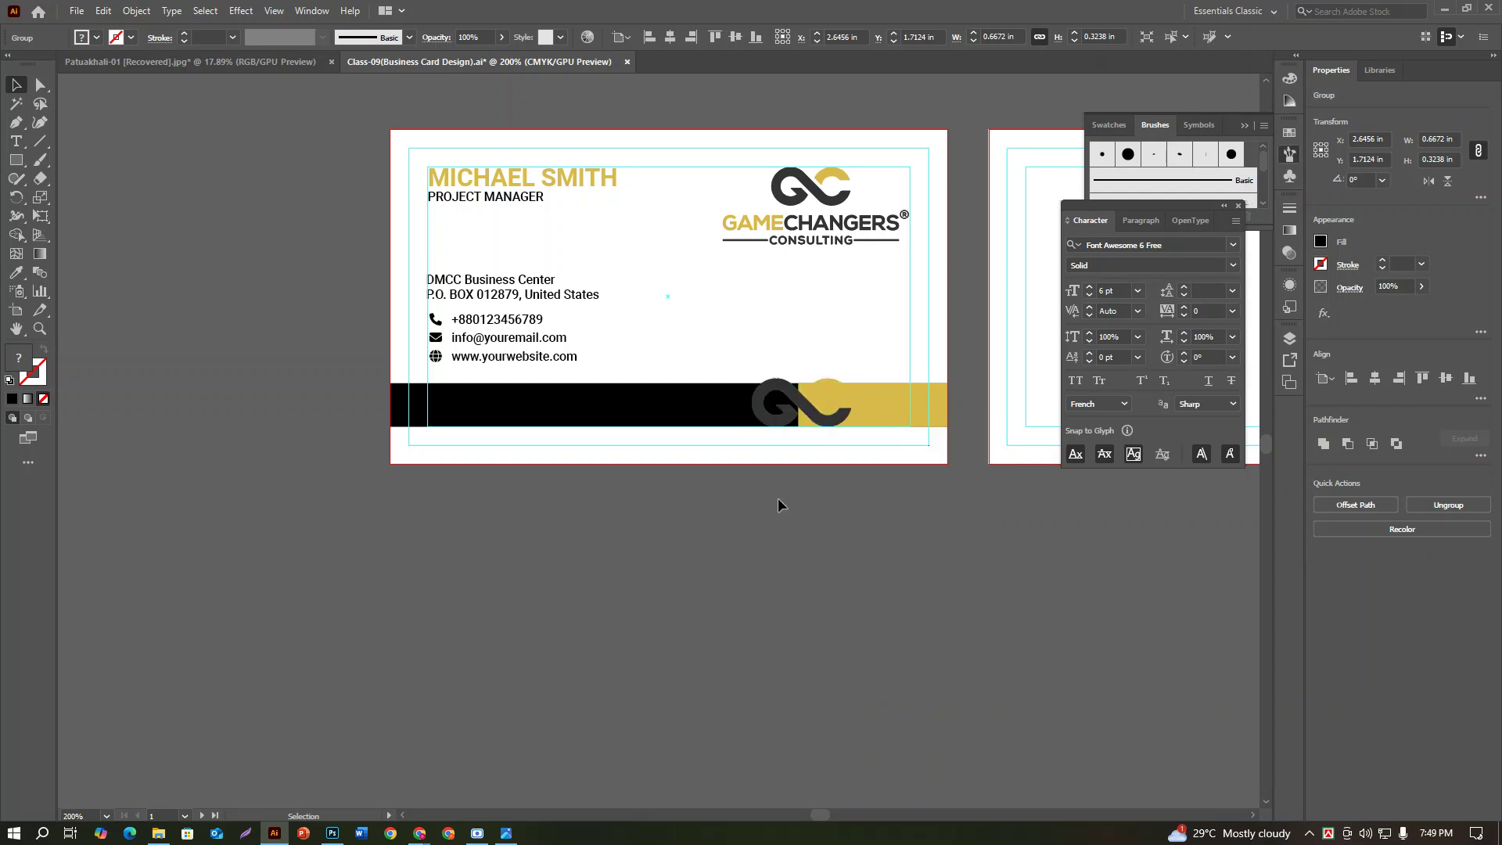
Step: Reselect the GC icon and apply Create Trim Marks from the Object menu
left_click(814, 414)
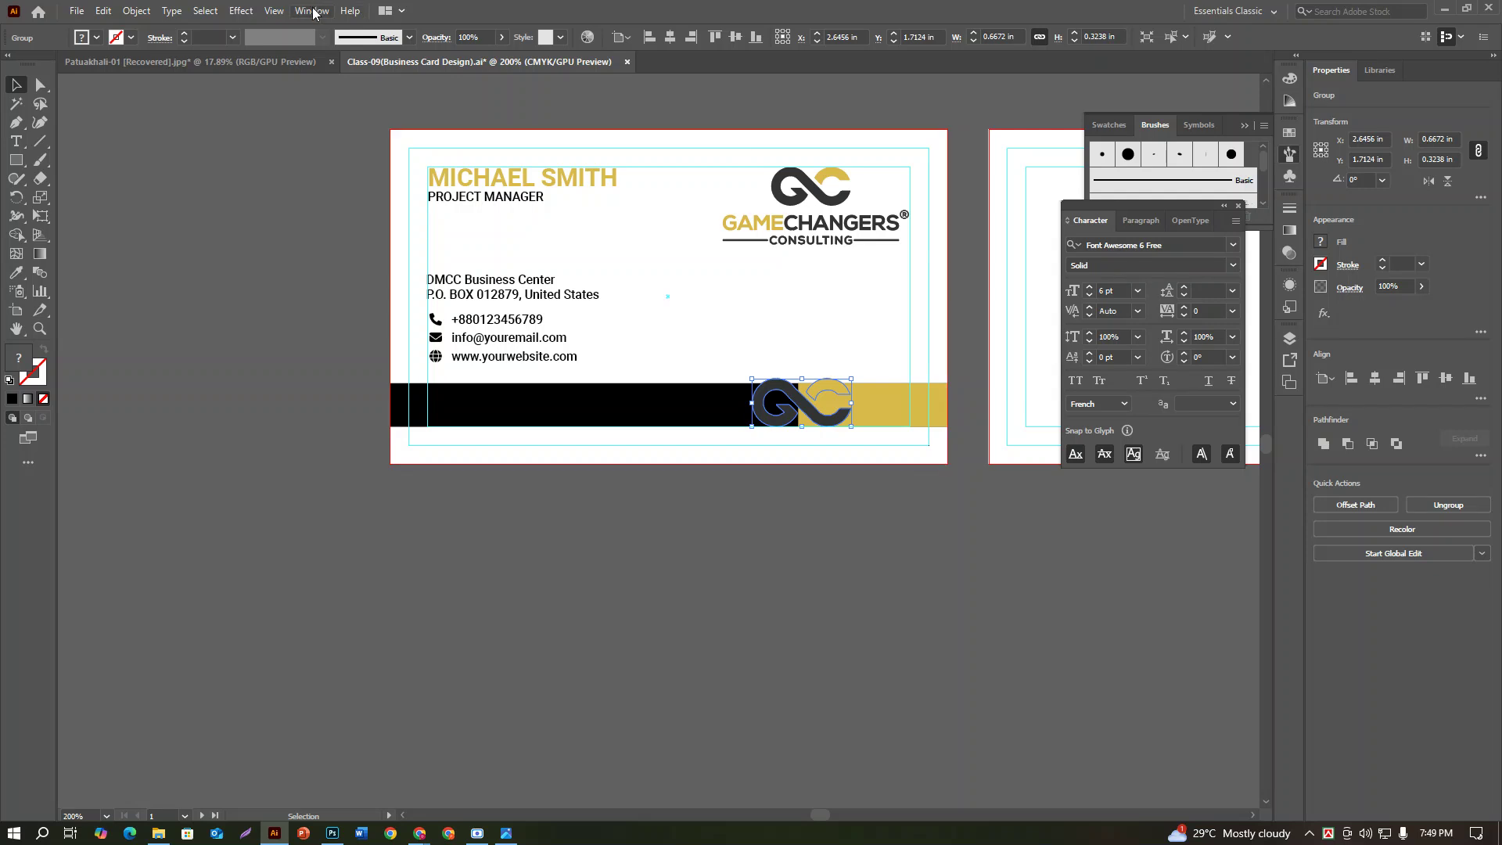
left_click(136, 11)
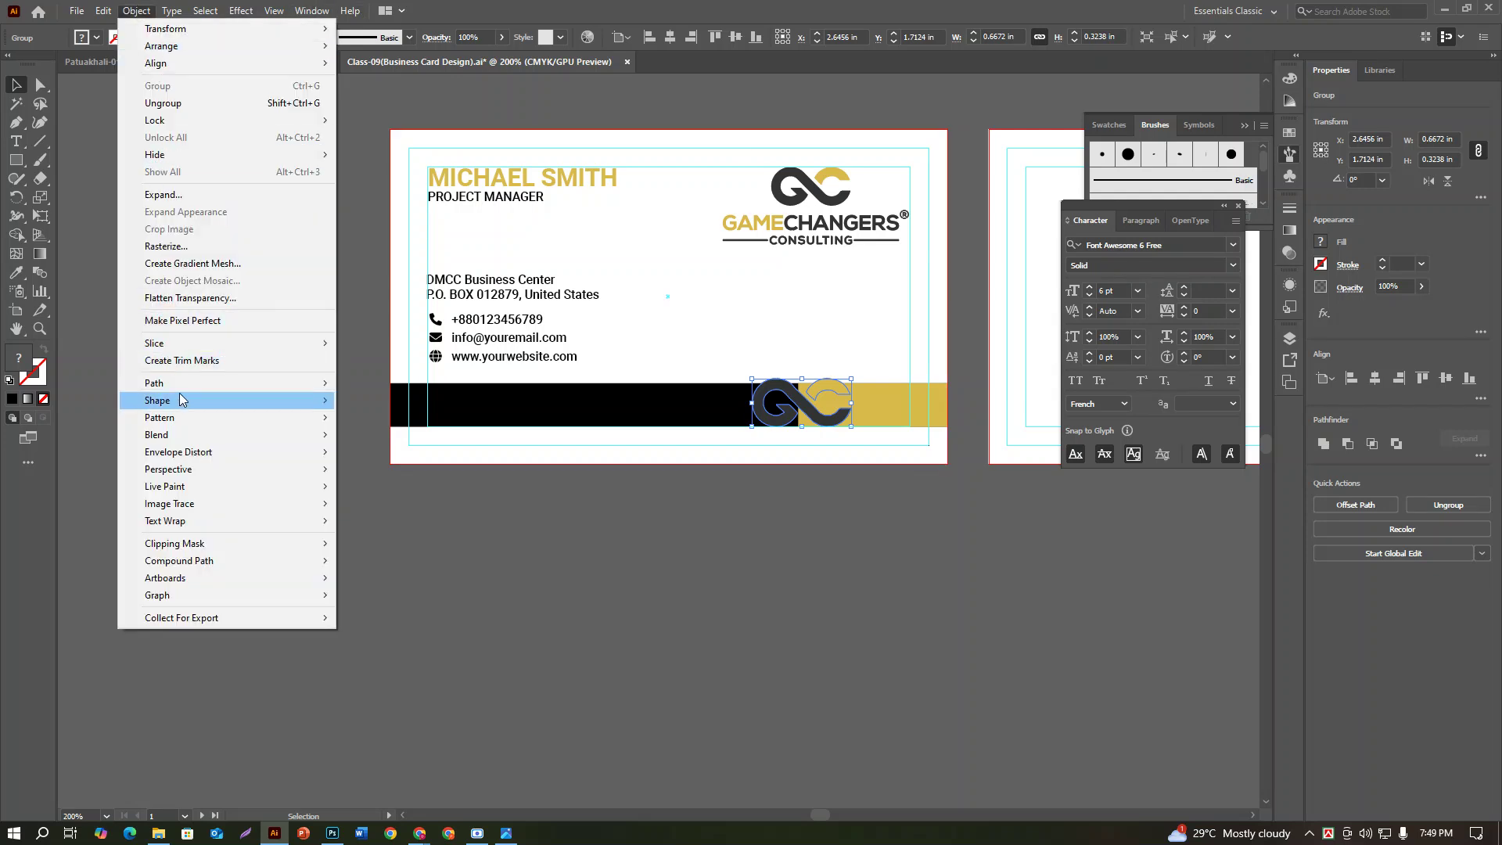
left_click(192, 360)
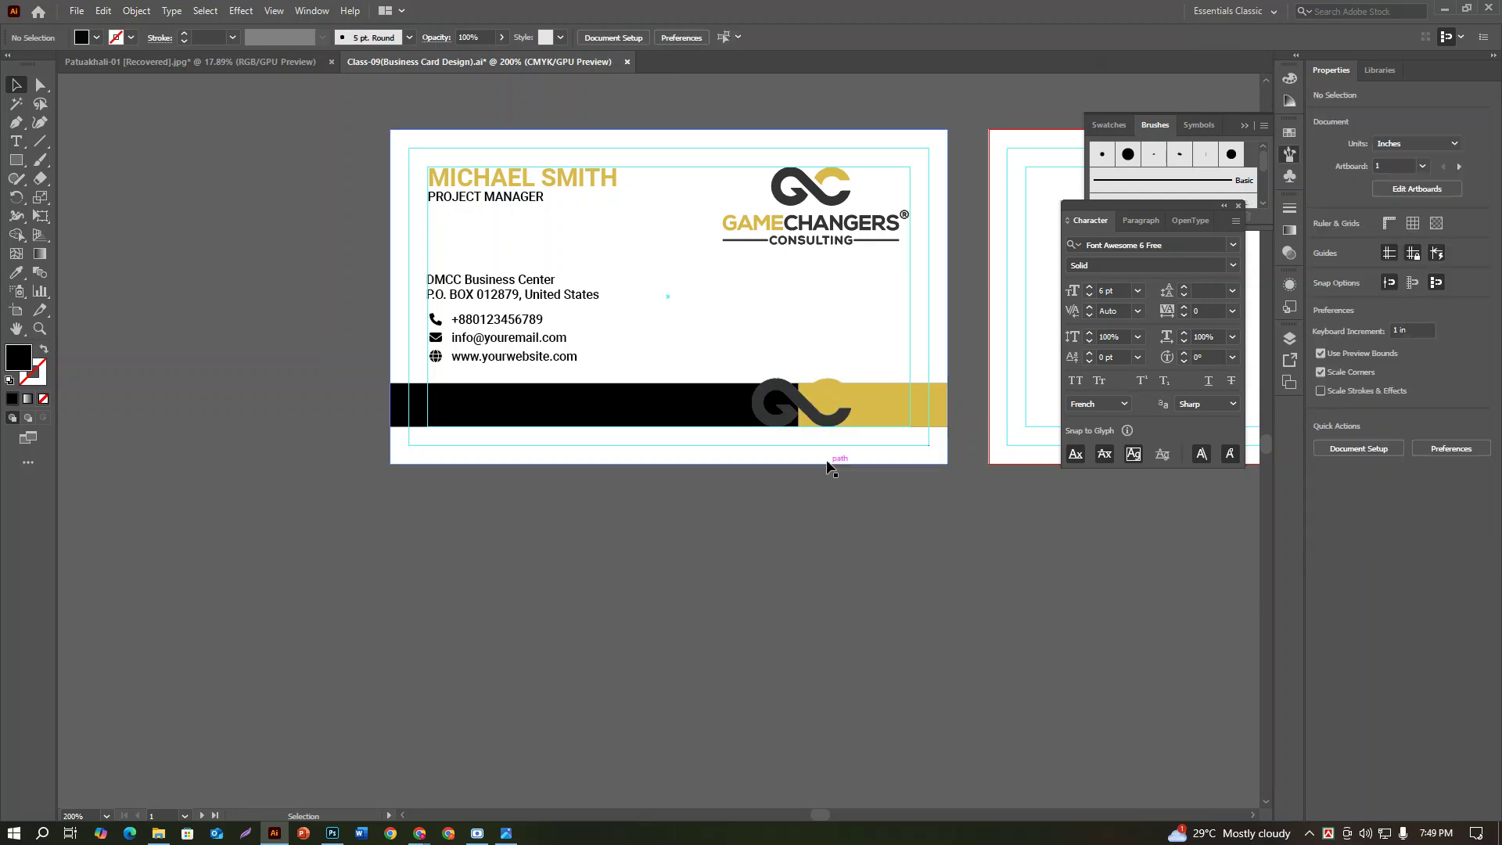
key("ctrl+z")
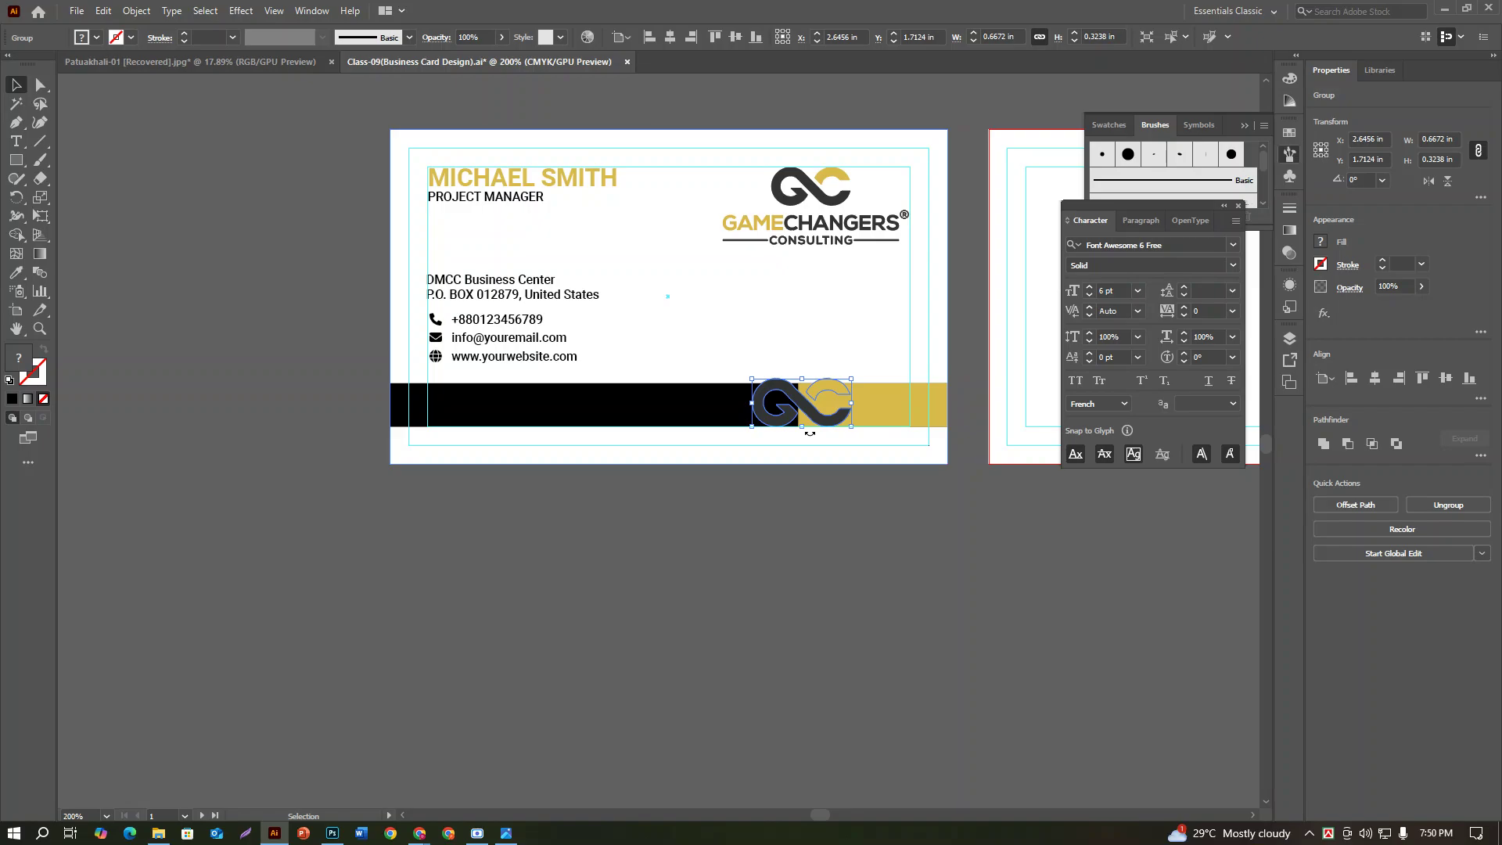
left_click(514, 835)
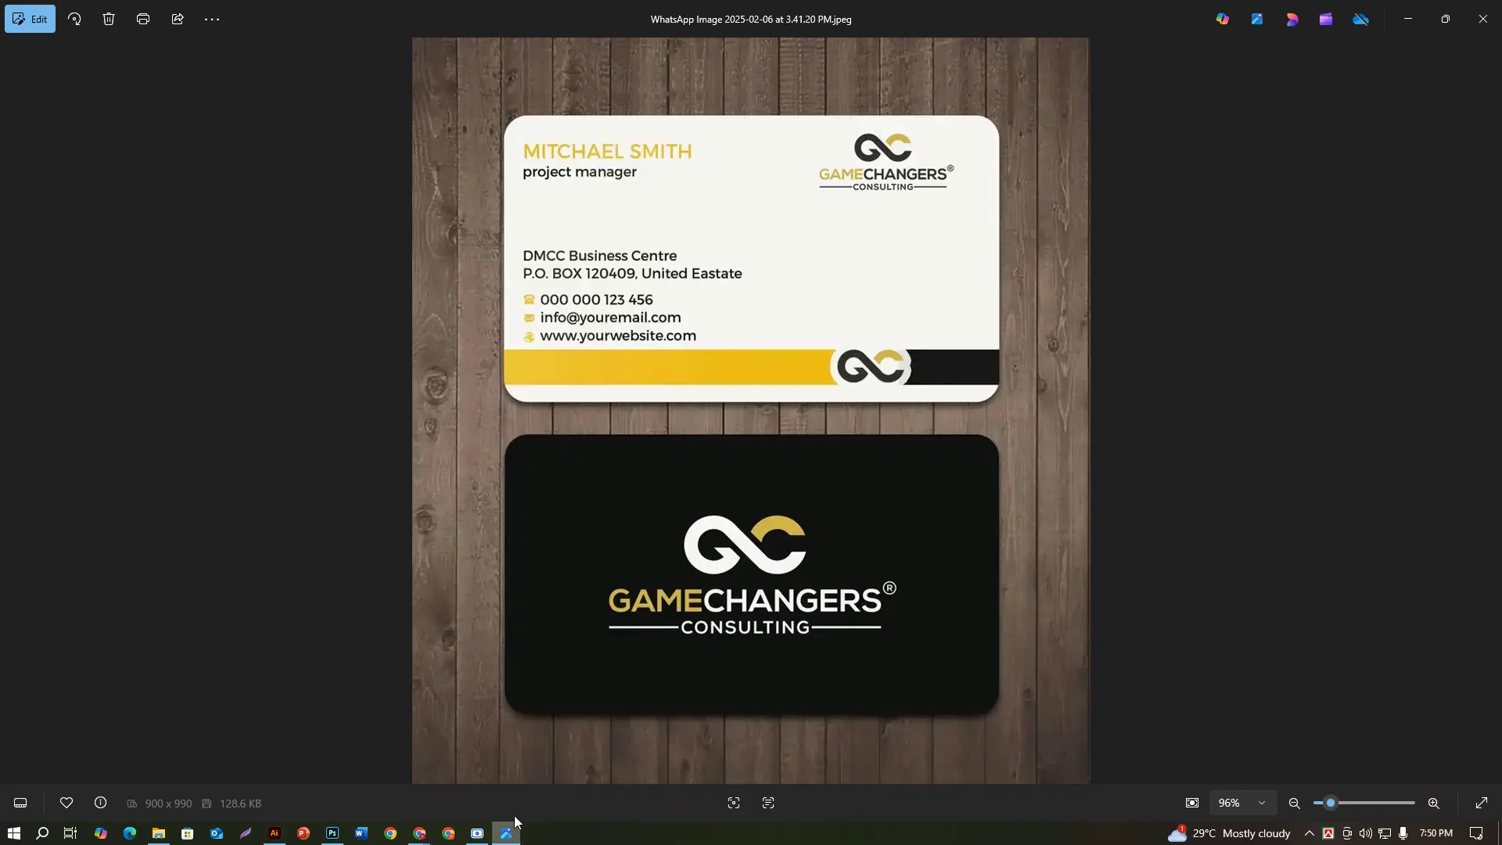
left_click(274, 833)
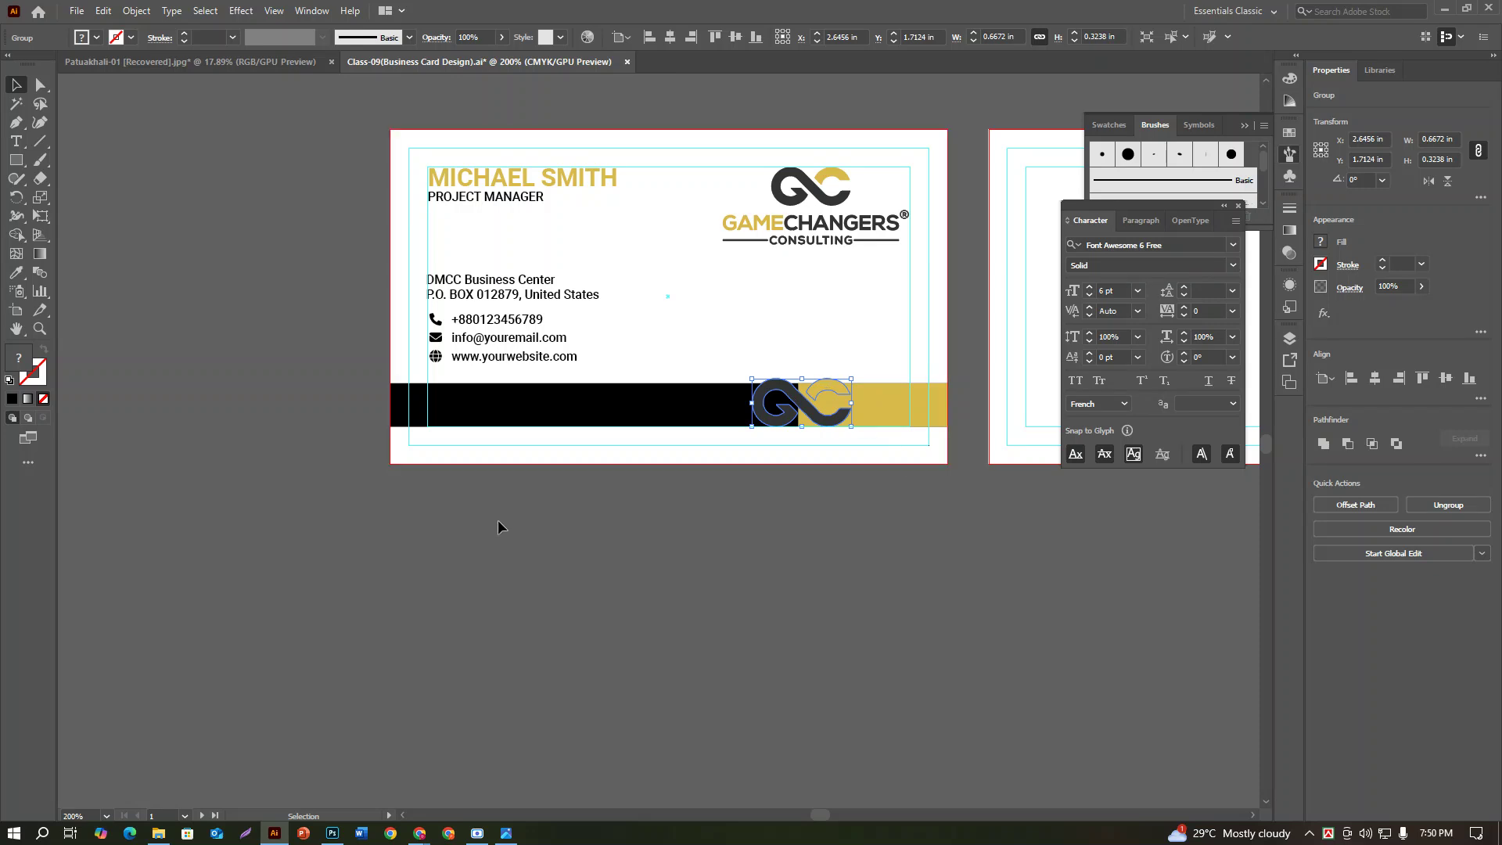
Step: Apply a 0.075 in Offset Path around the GC icon
left_click(140, 13)
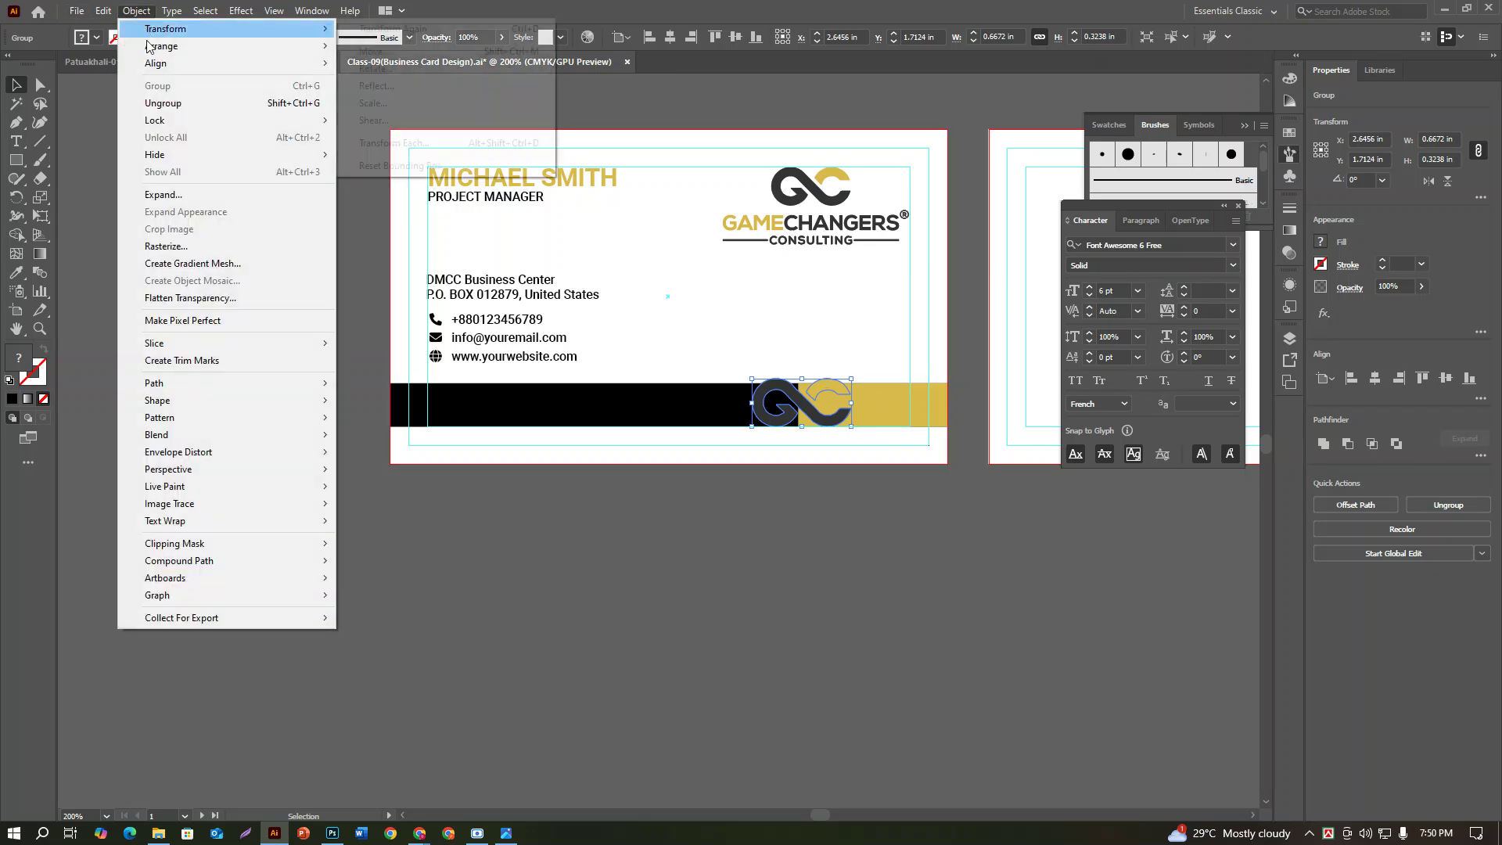
mouse_move(193, 386)
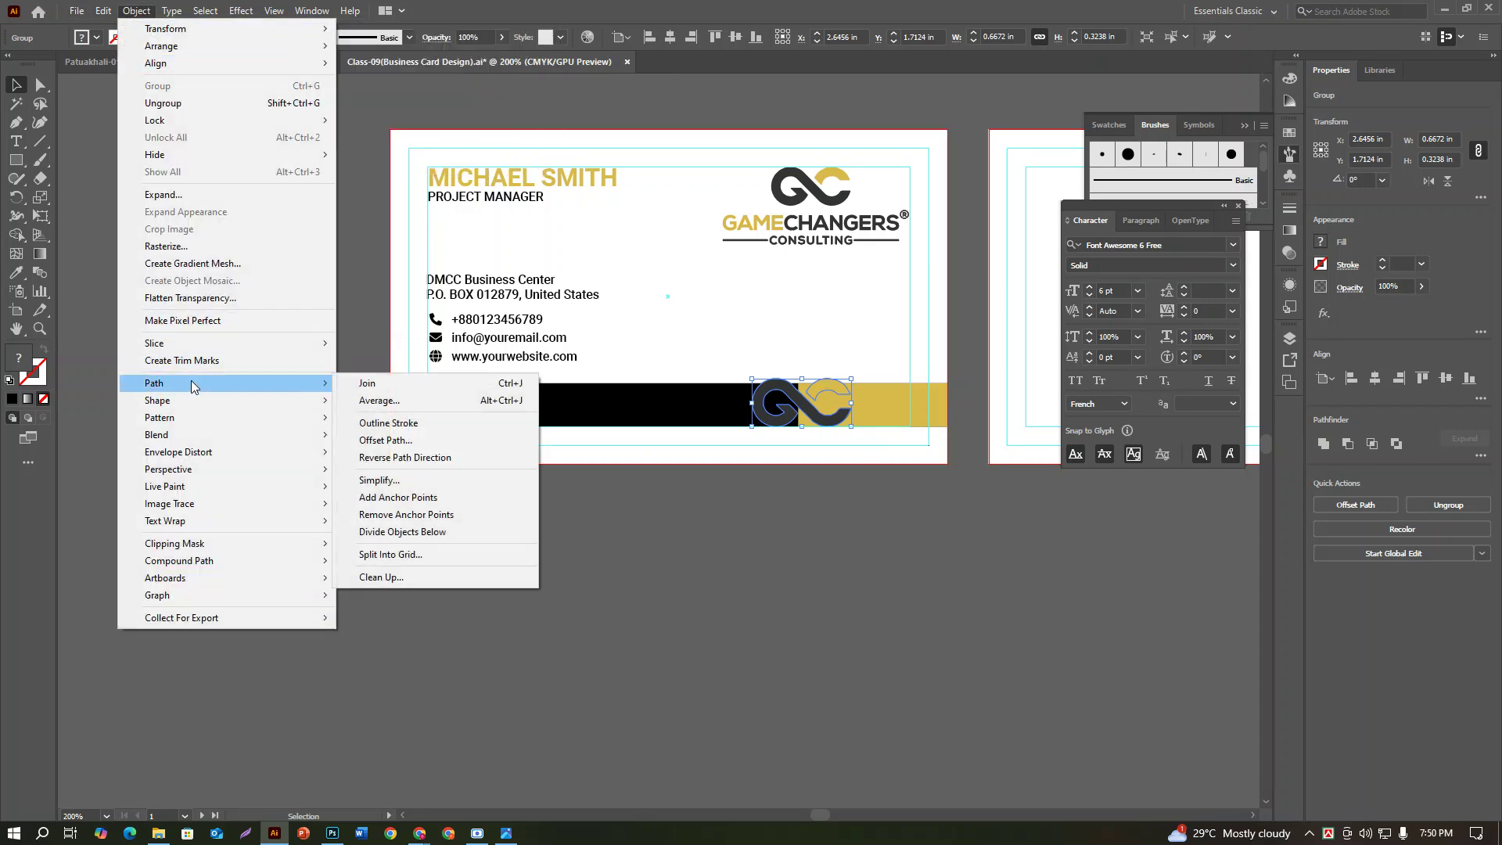
left_click(396, 446)
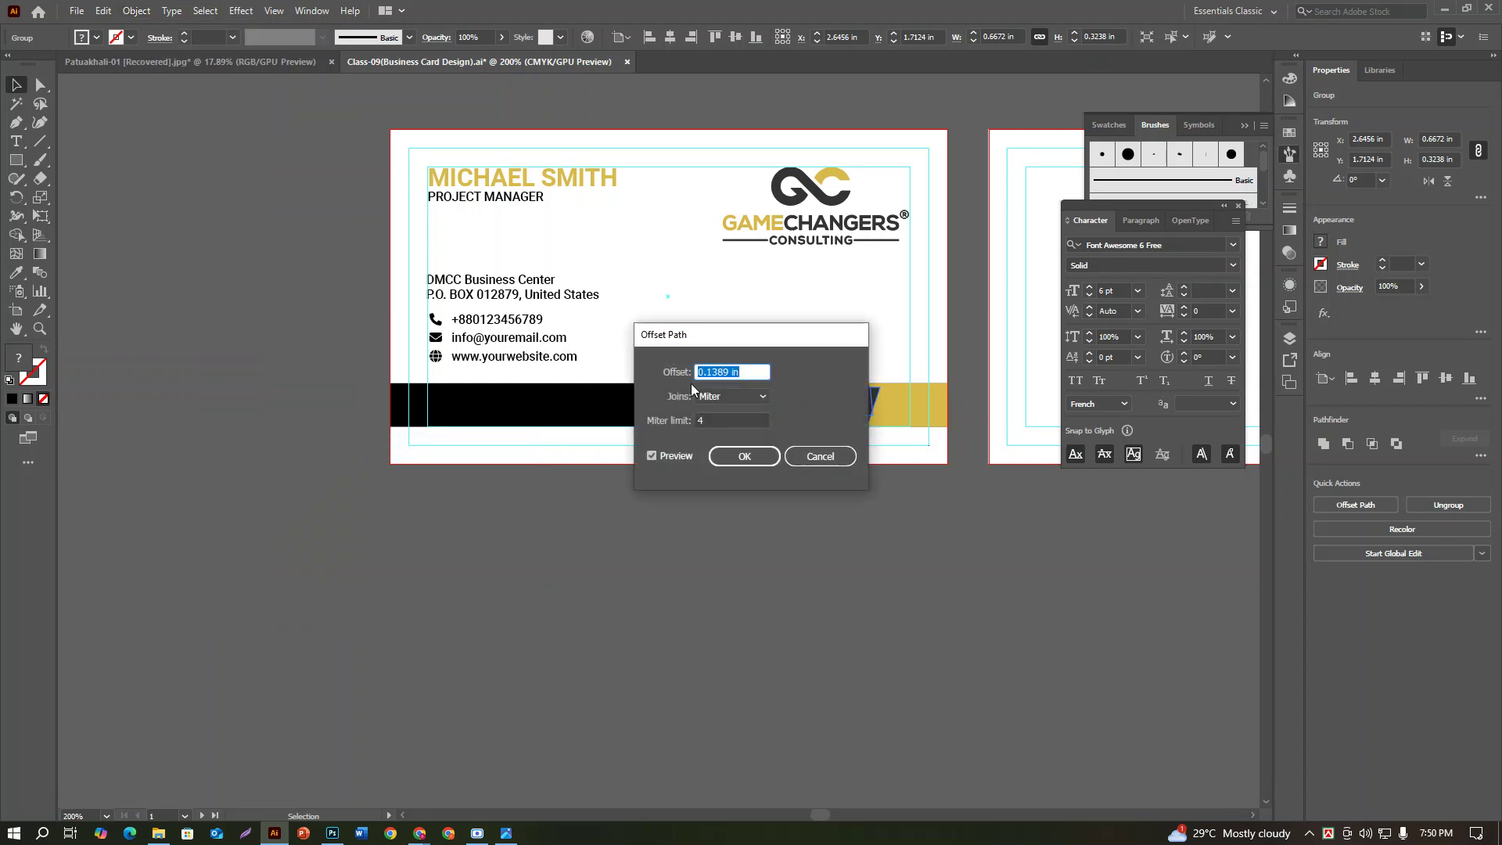
left_click_drag(764, 331, 546, 417)
left_click(524, 445)
scroll(524, 447, "down", 3)
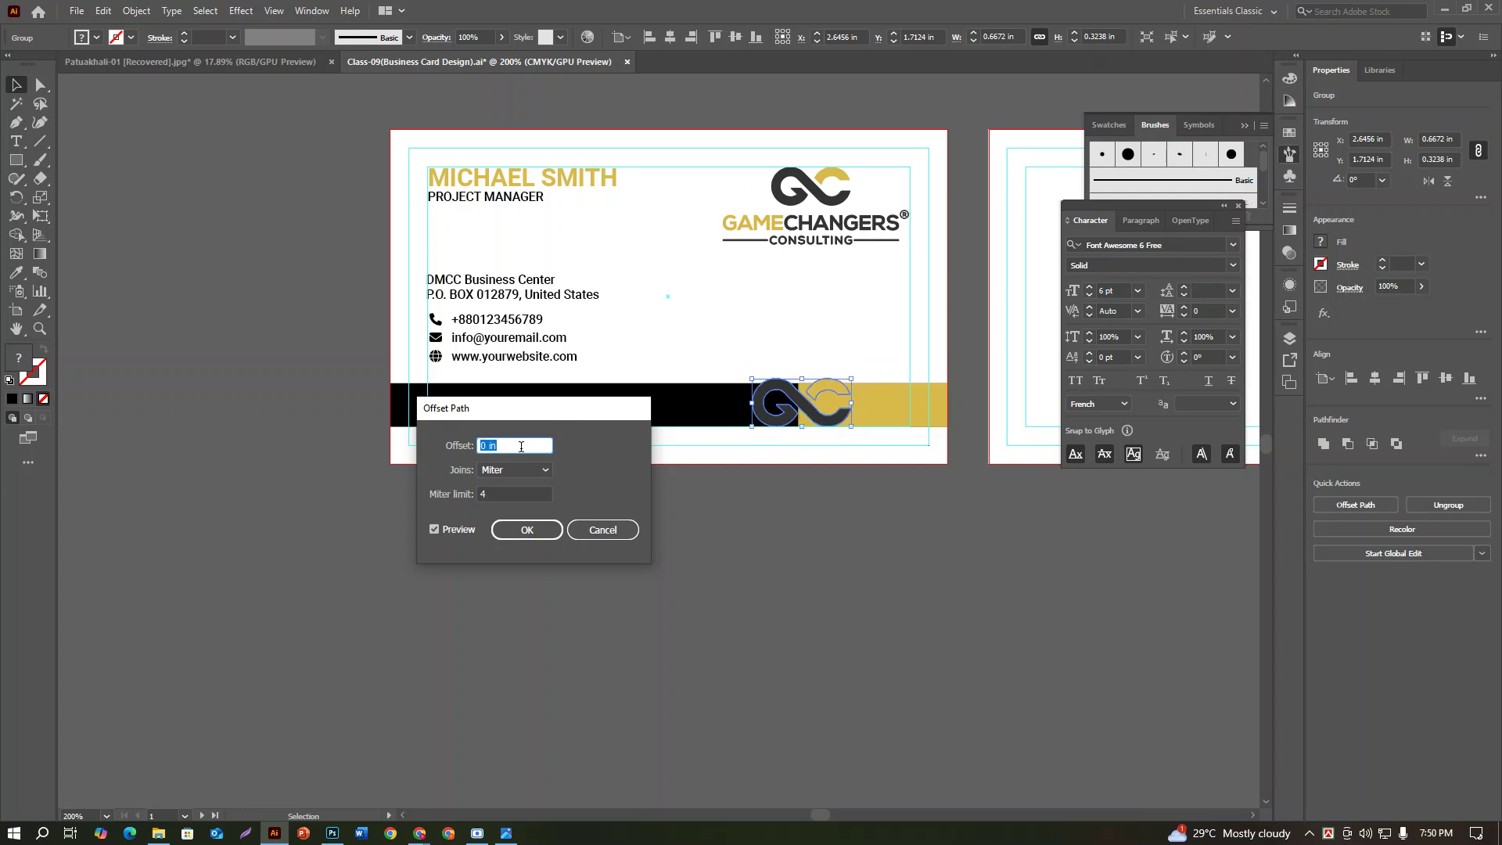
left_click(479, 450)
type(".07")
left_click(523, 537)
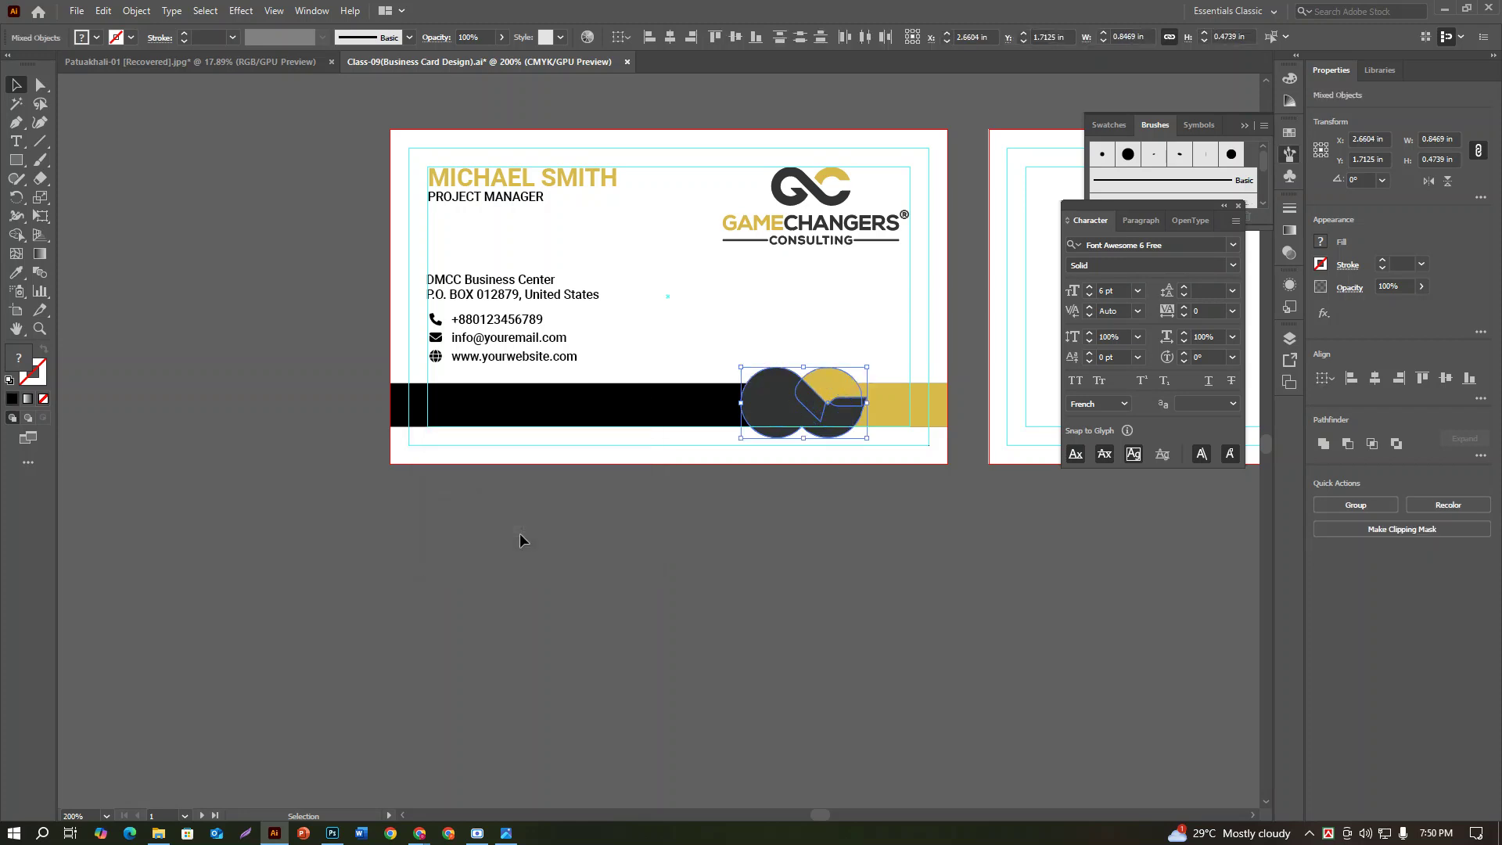
Step: Fill the offset shape white, review it, then undo the fill and the offset
left_click(1292, 83)
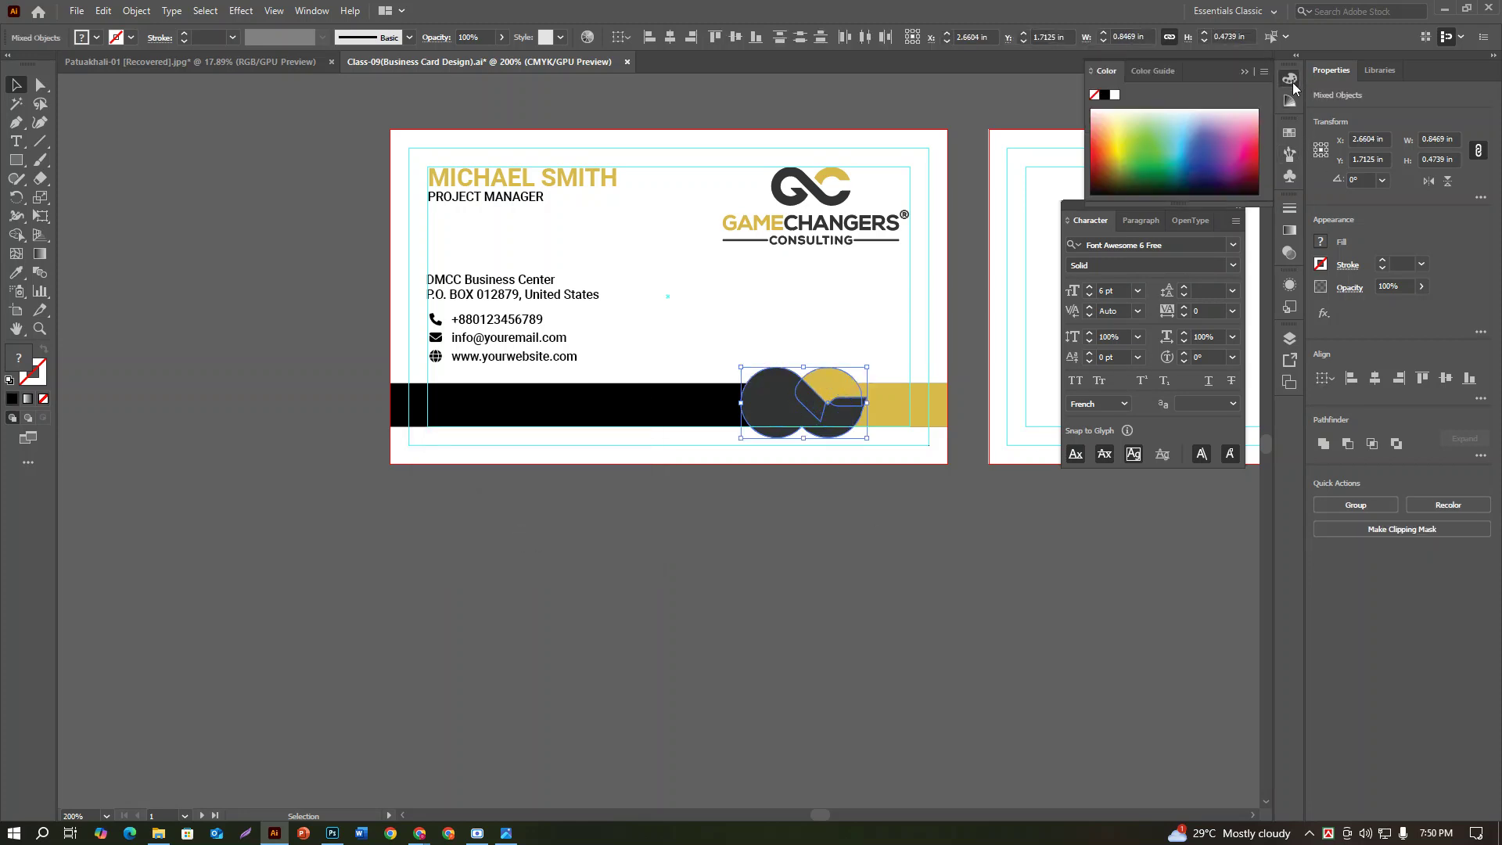
left_click(1116, 94)
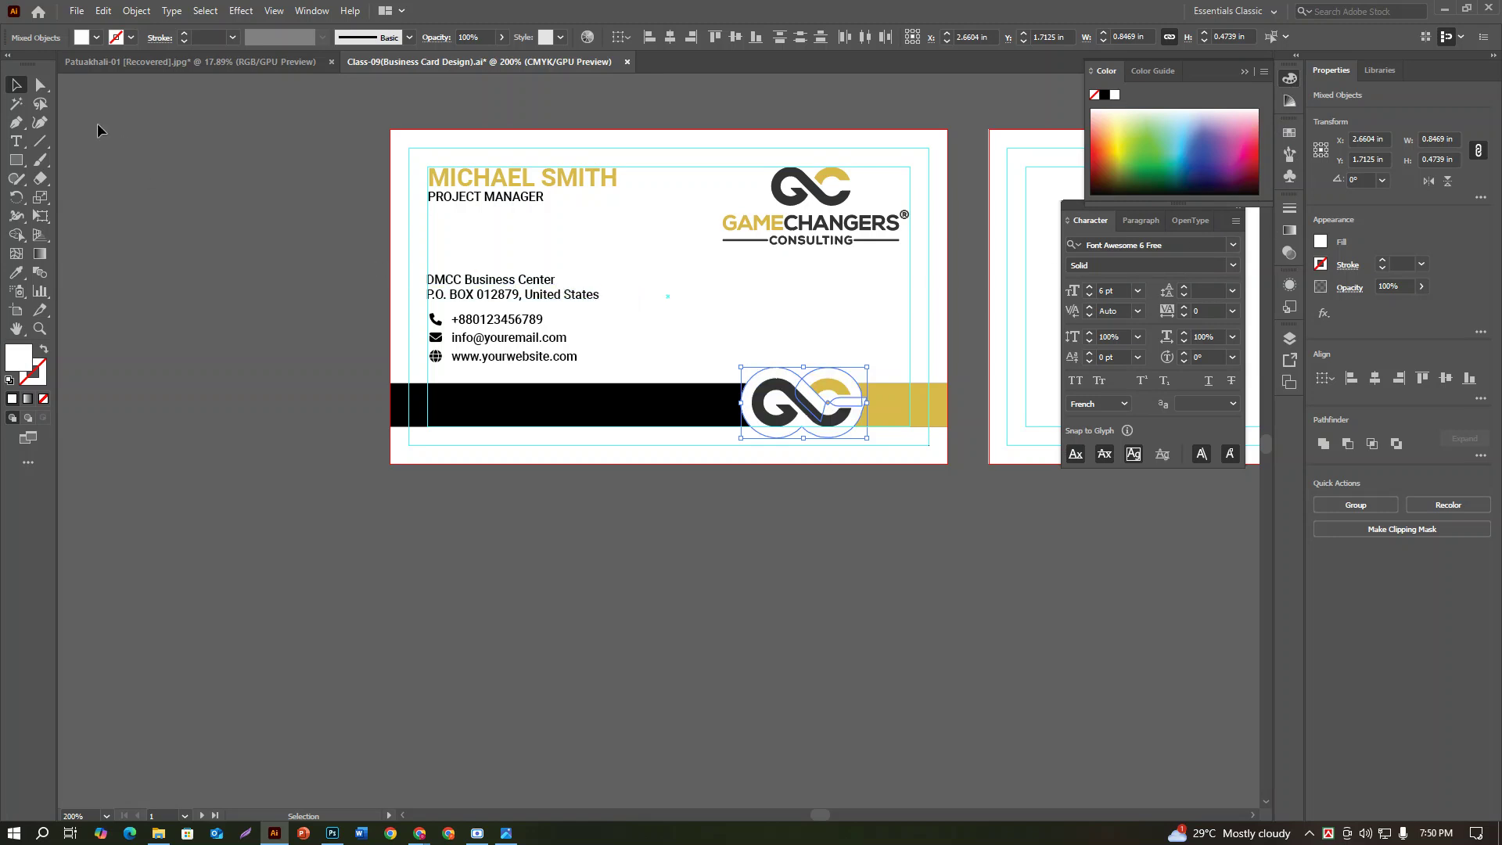
left_click(569, 522)
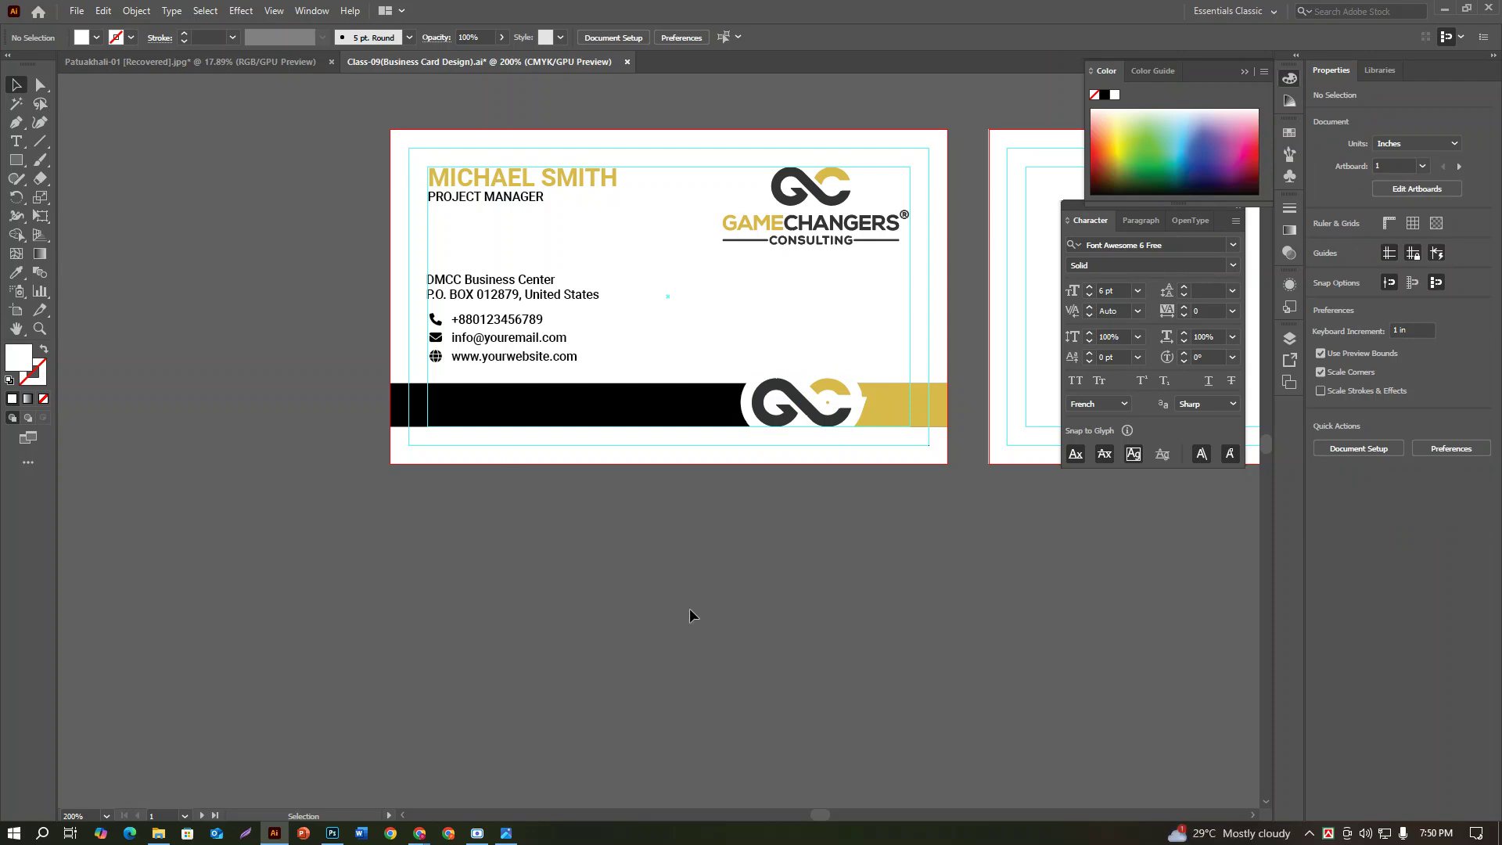
left_click(837, 410)
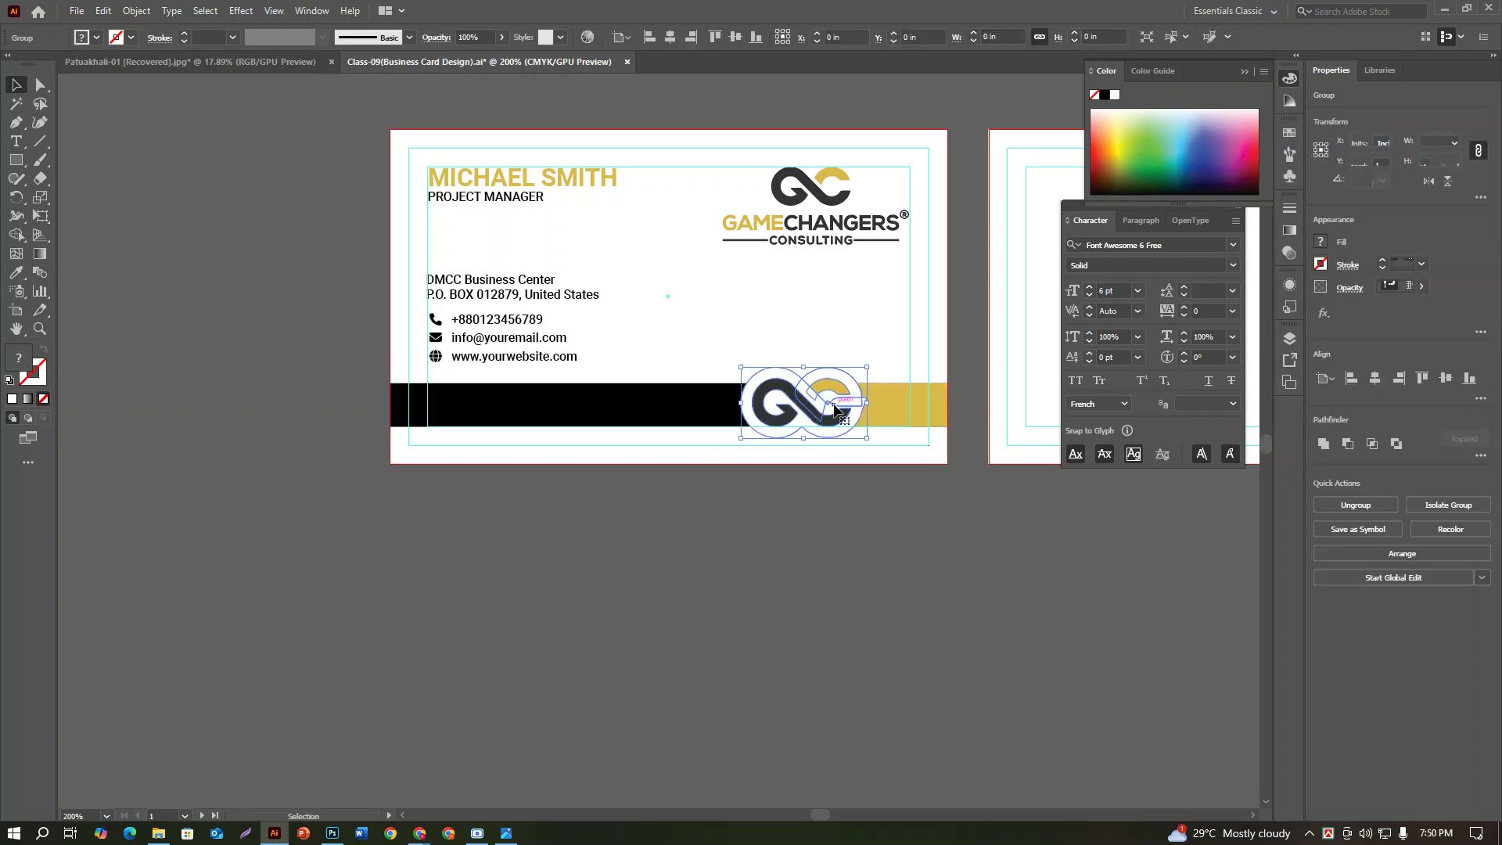
key("a")
key("ctrl+shift+g")
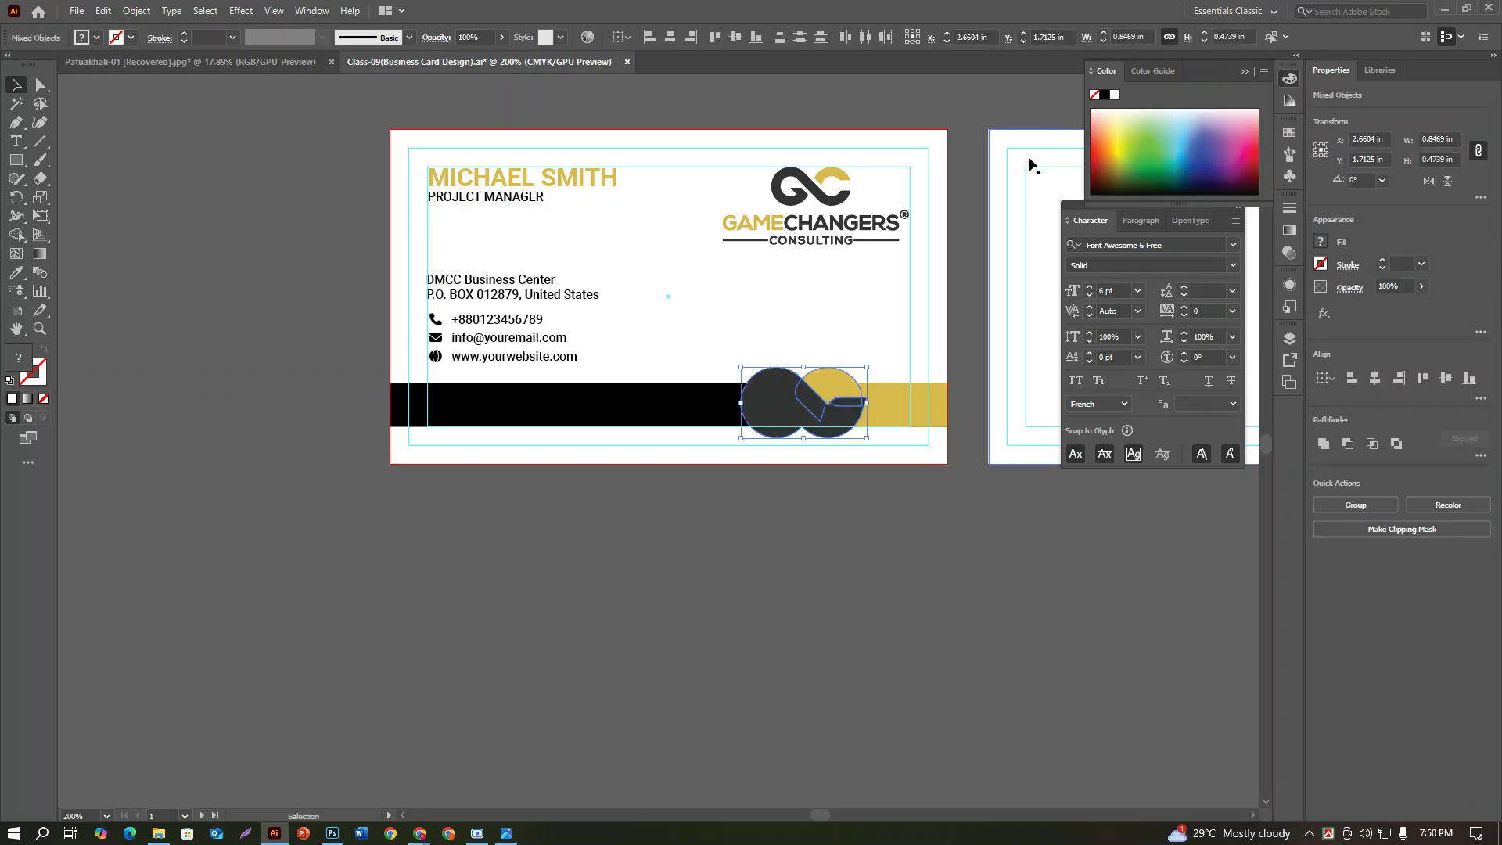
key("ctrl+z")
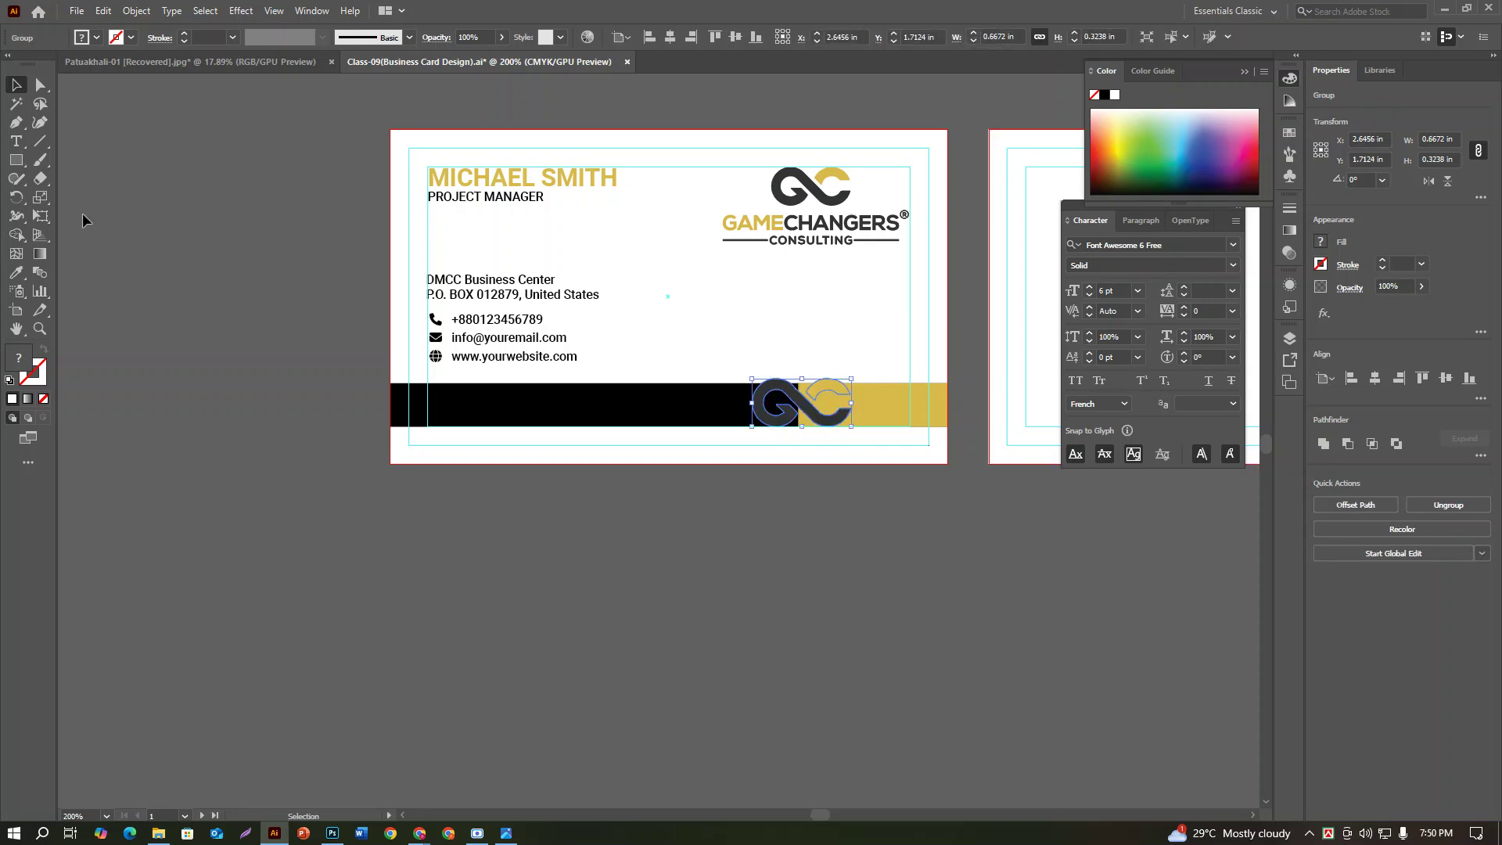
Step: Redo the Offset Path at 0.05 in and fill the new outline white
left_click(138, 11)
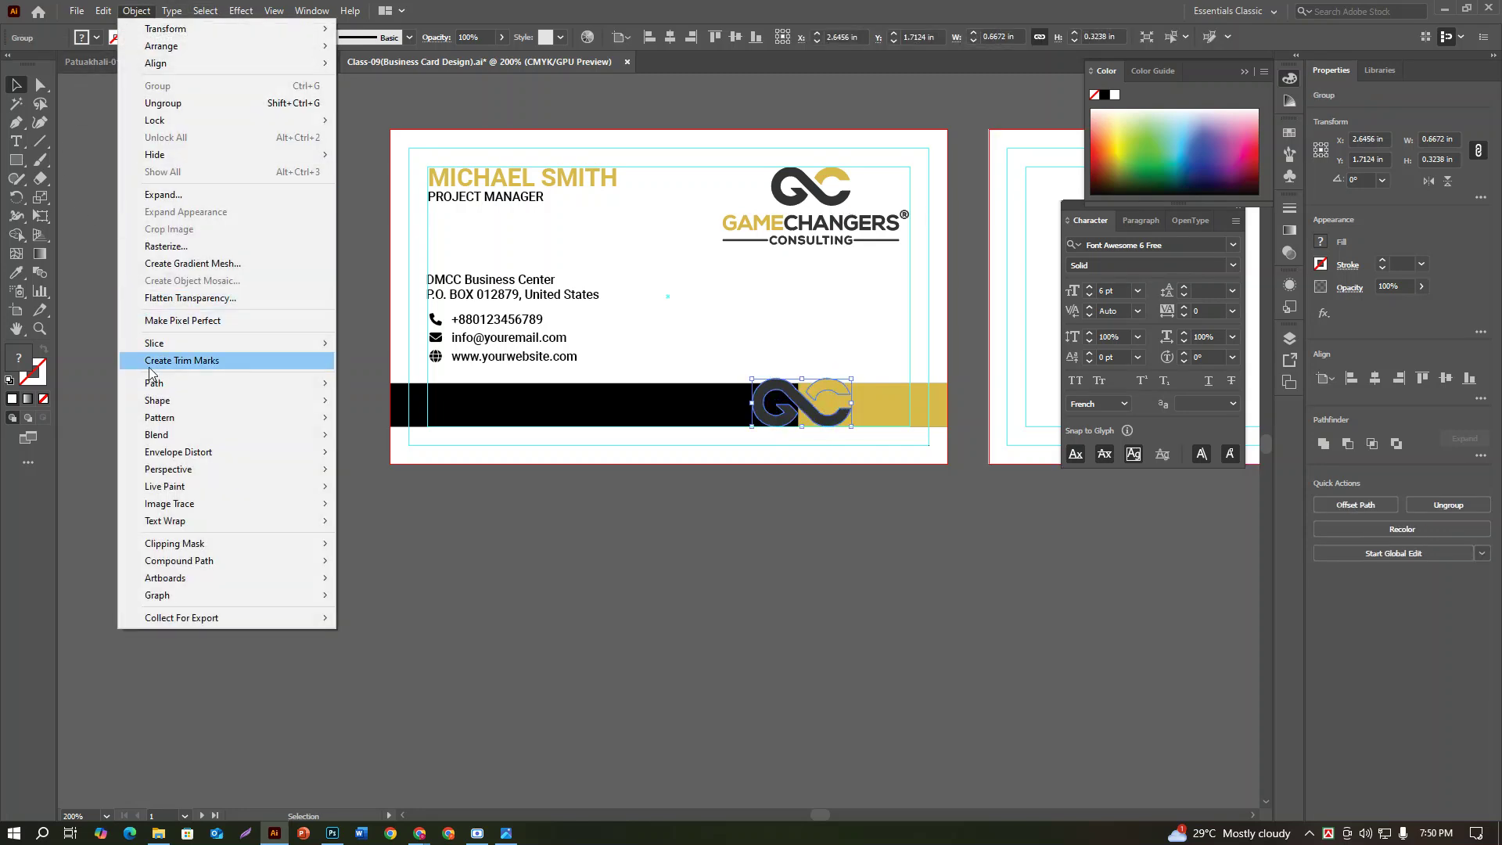
mouse_move(156, 385)
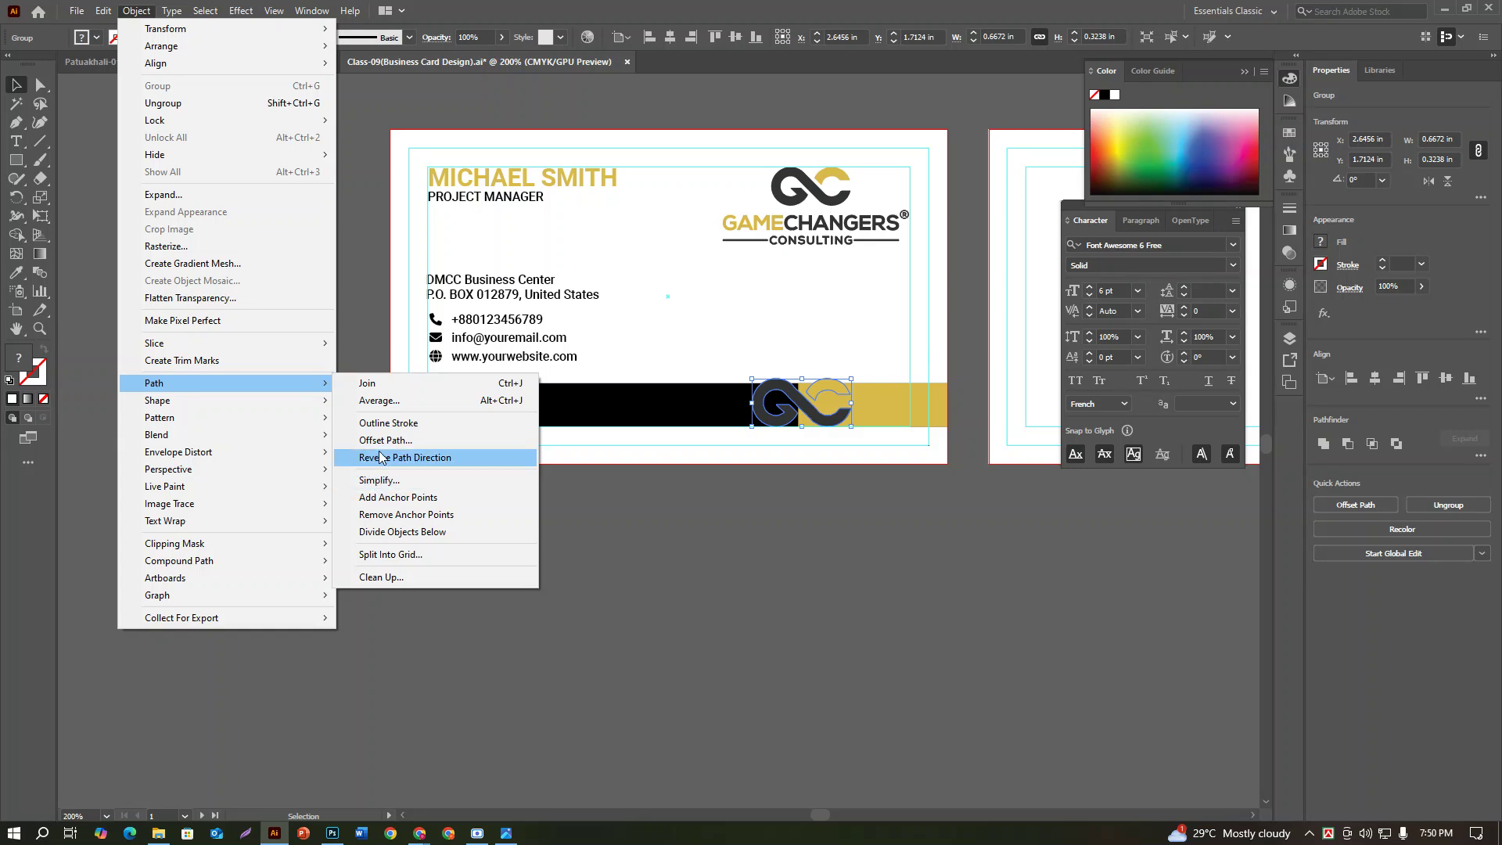
left_click(382, 443)
type("0.05")
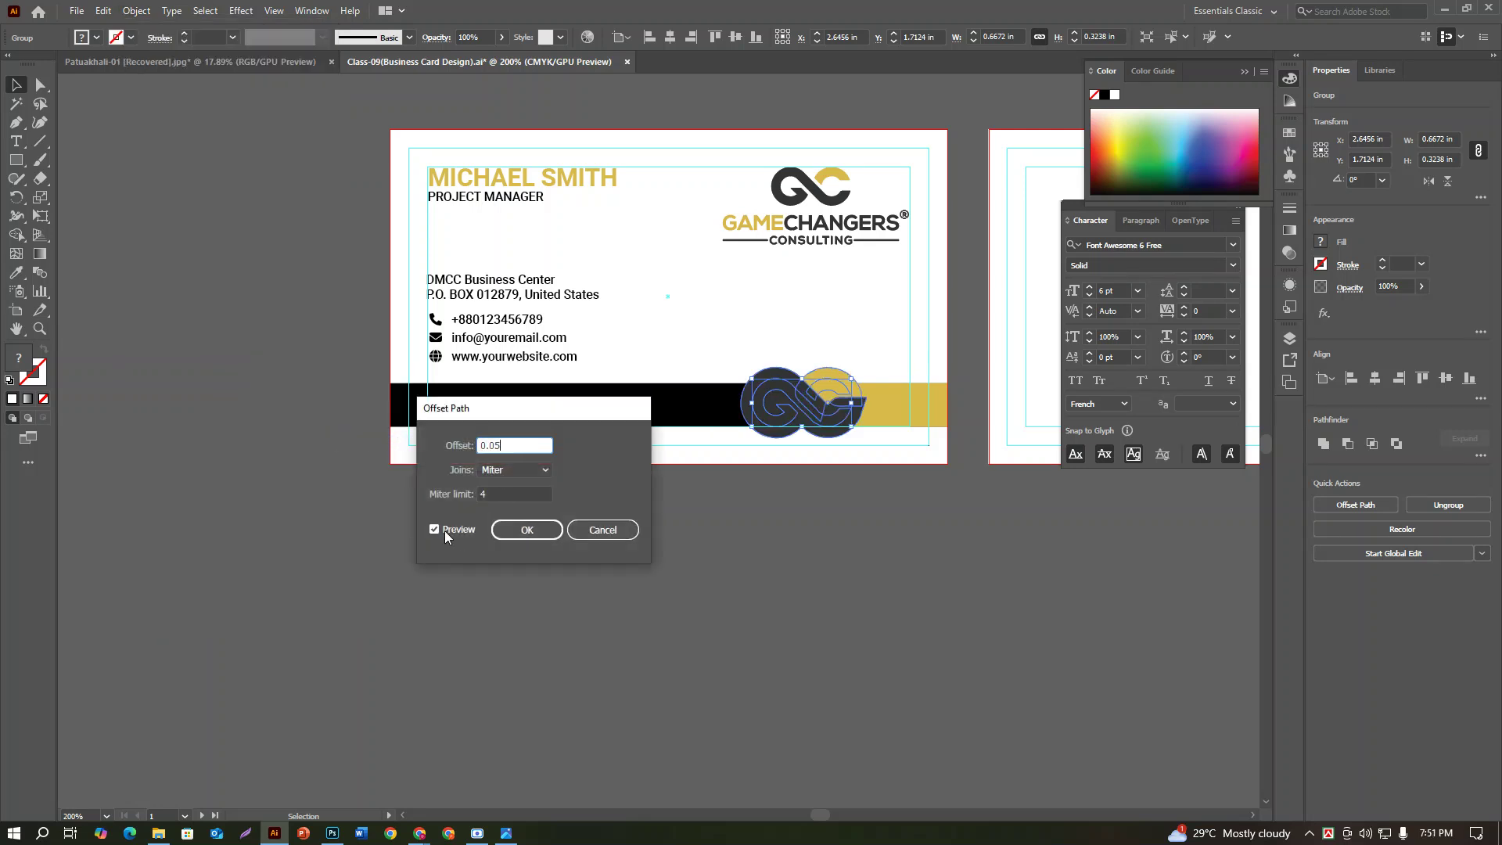
left_click(434, 530)
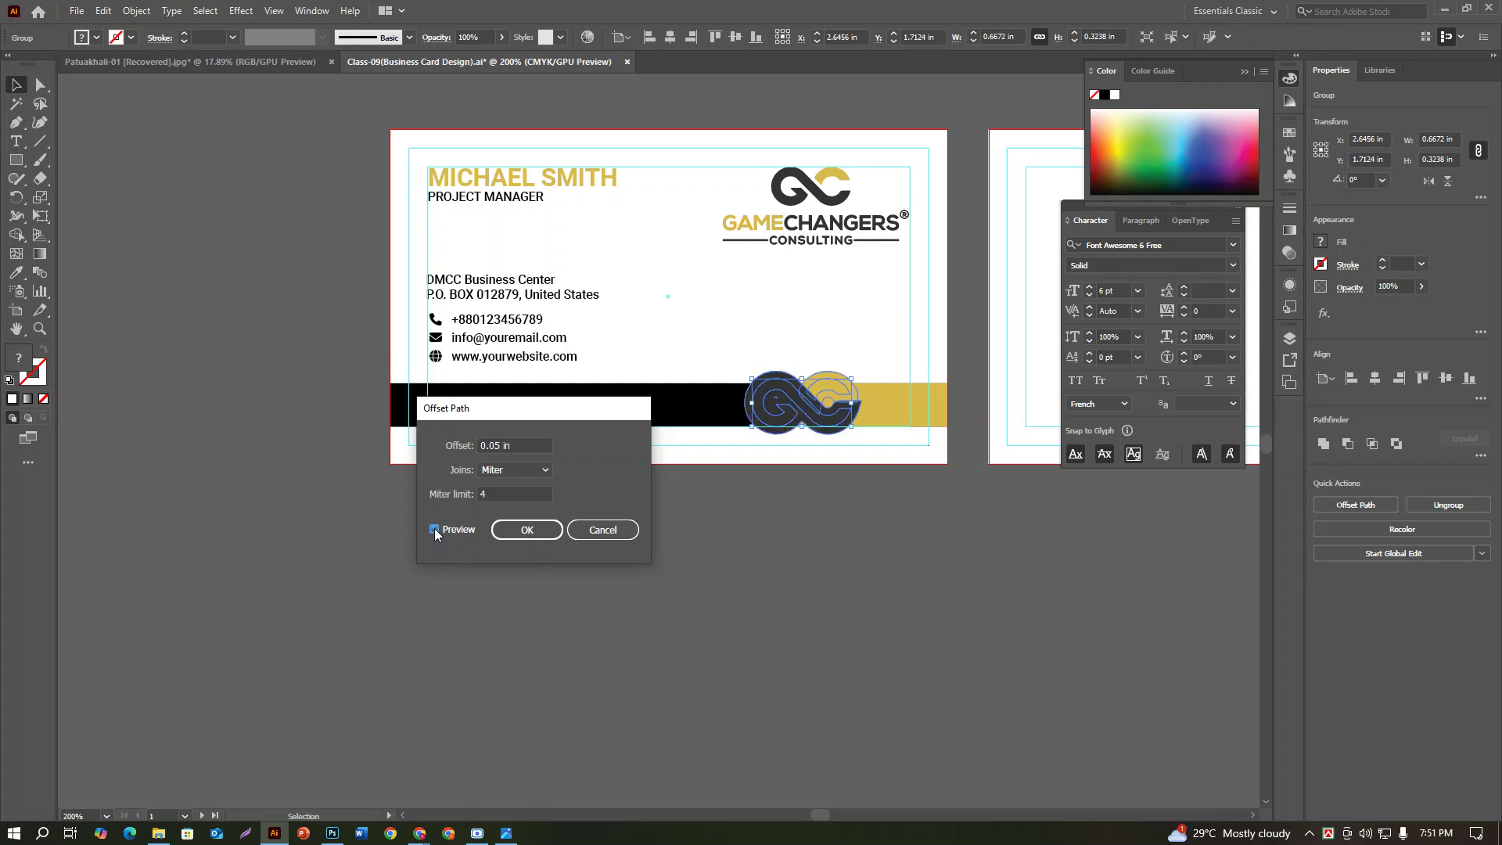
left_click(547, 532)
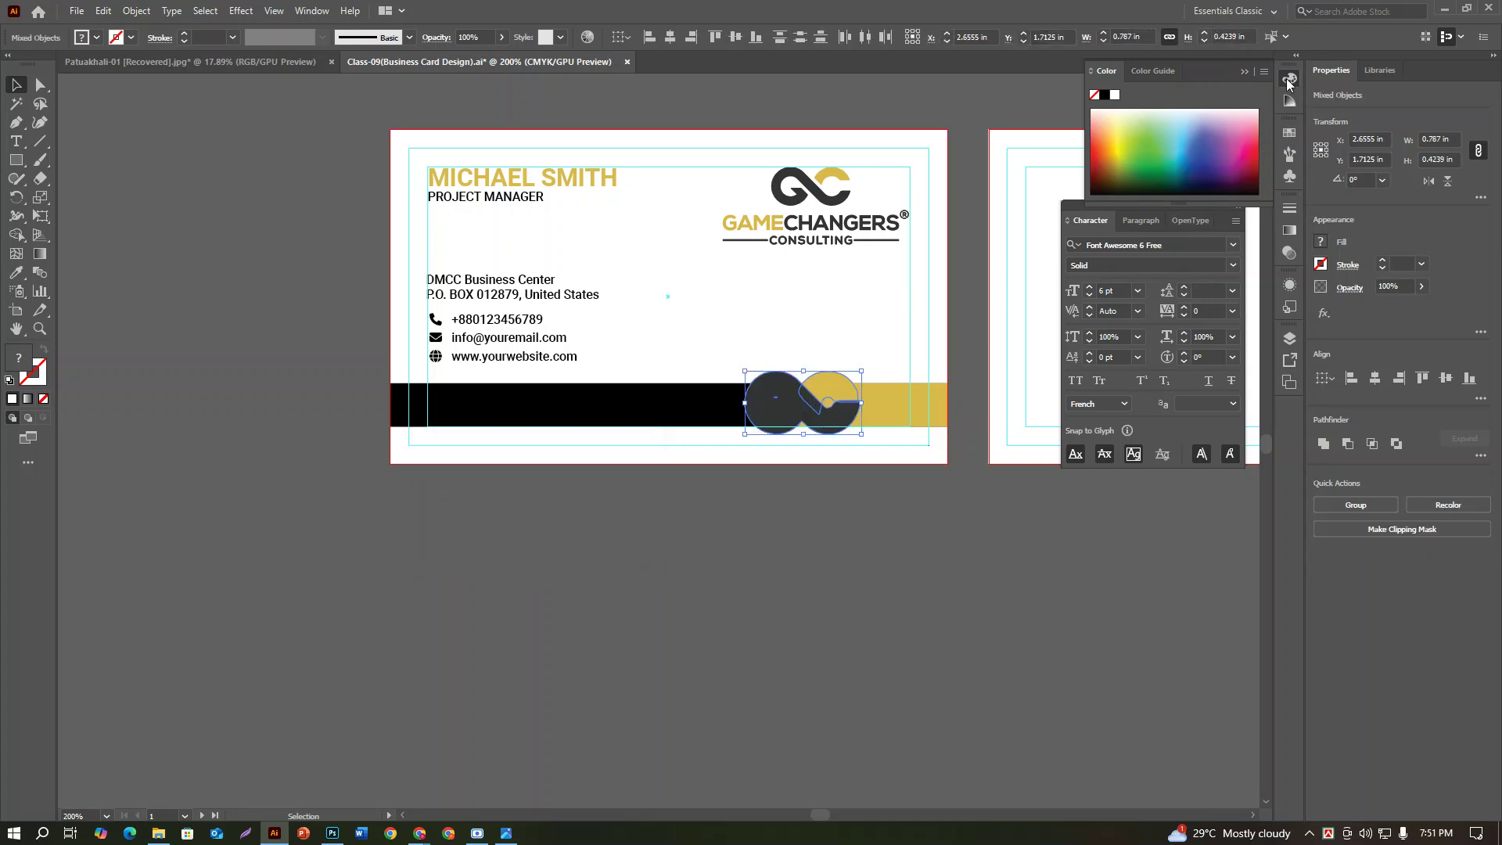
left_click(1115, 96)
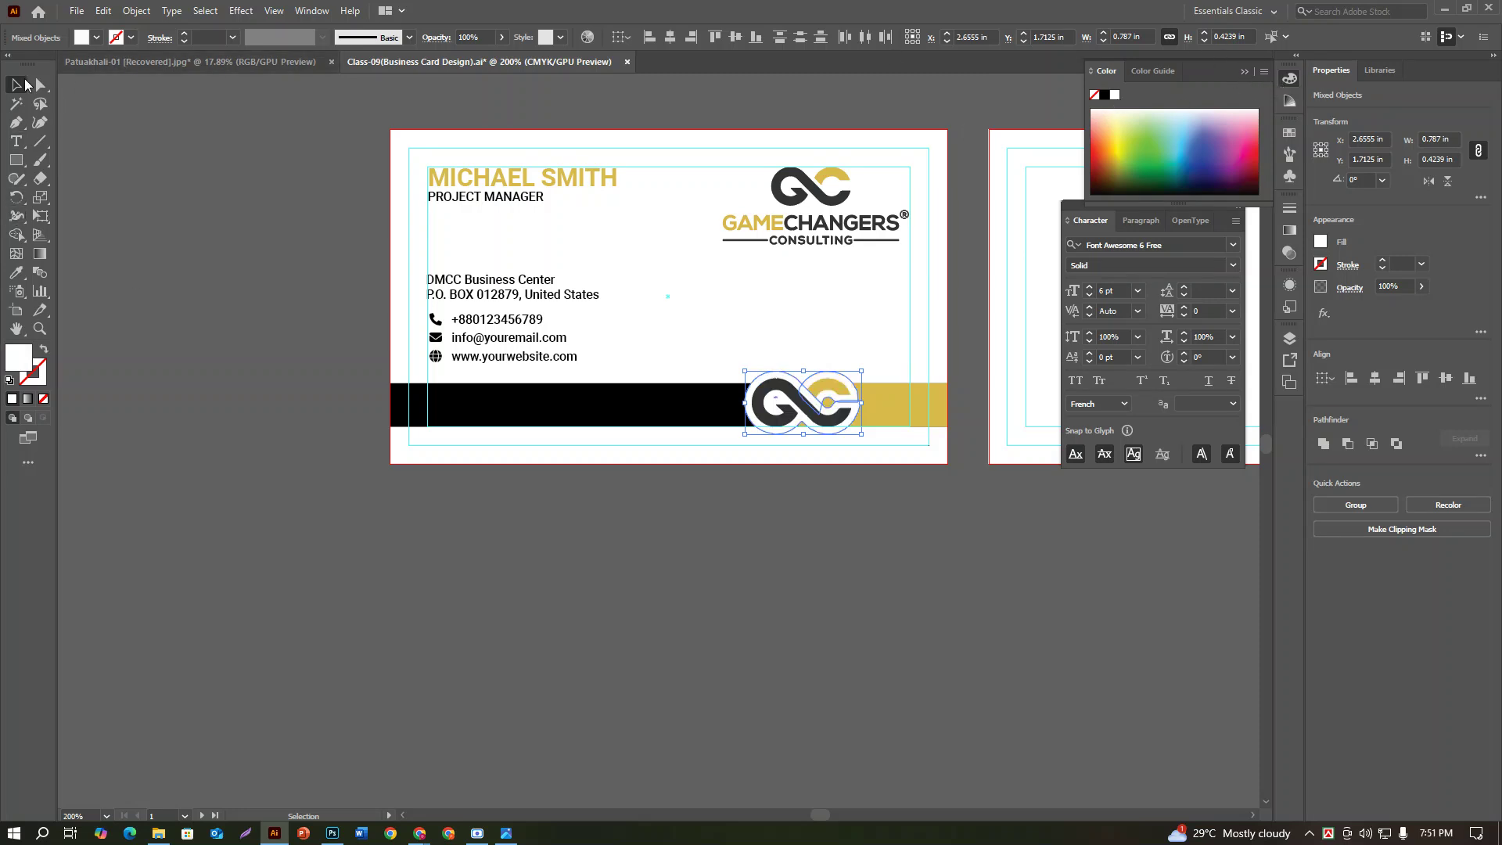
left_click(471, 712)
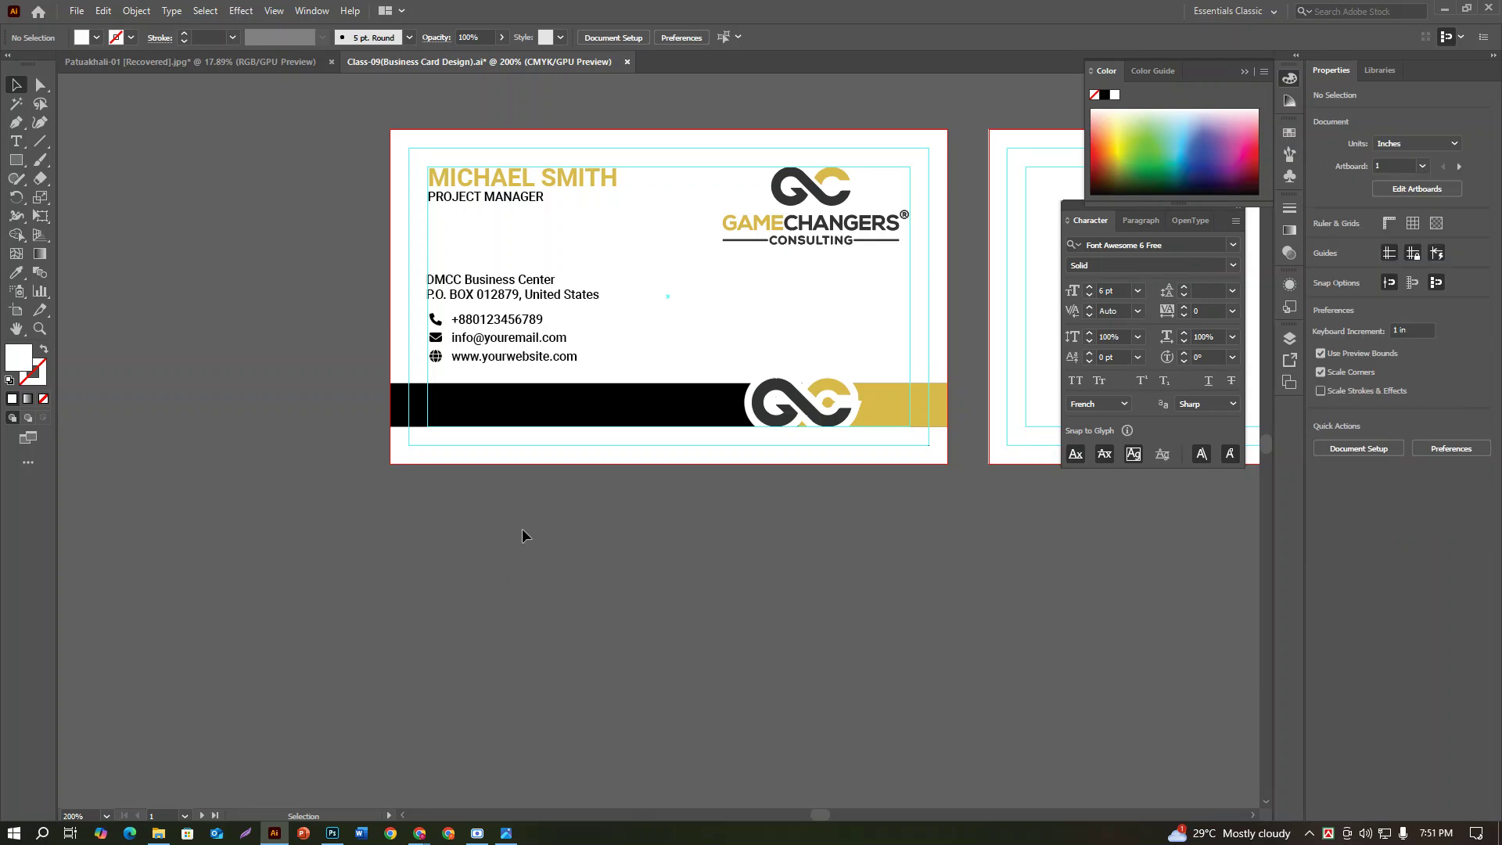
Step: Delete the outlined icon from the bar and copy the top-right logo straight down below the card
left_click(816, 428)
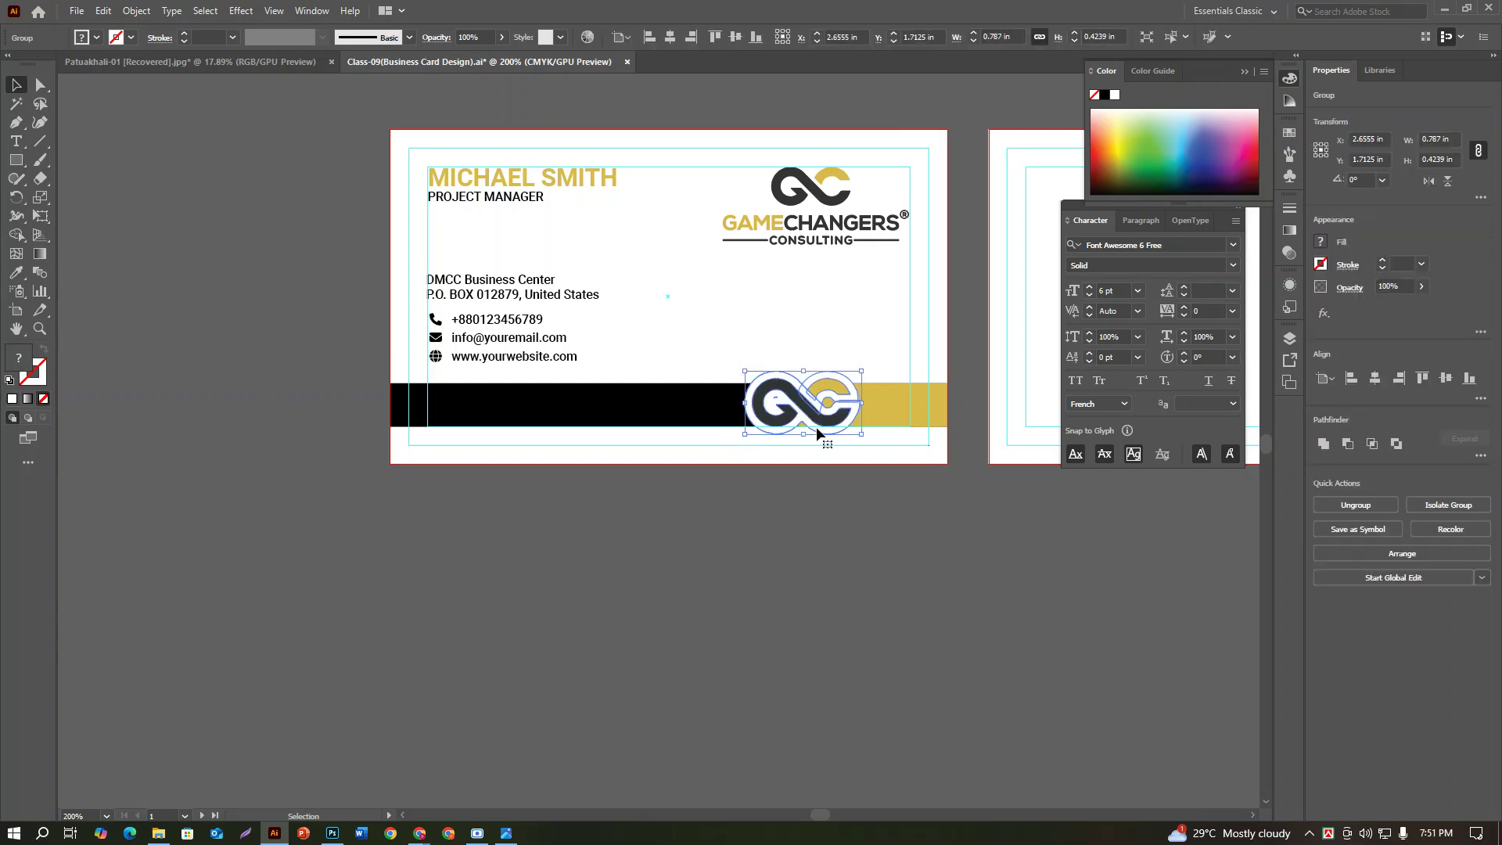
key("Delete")
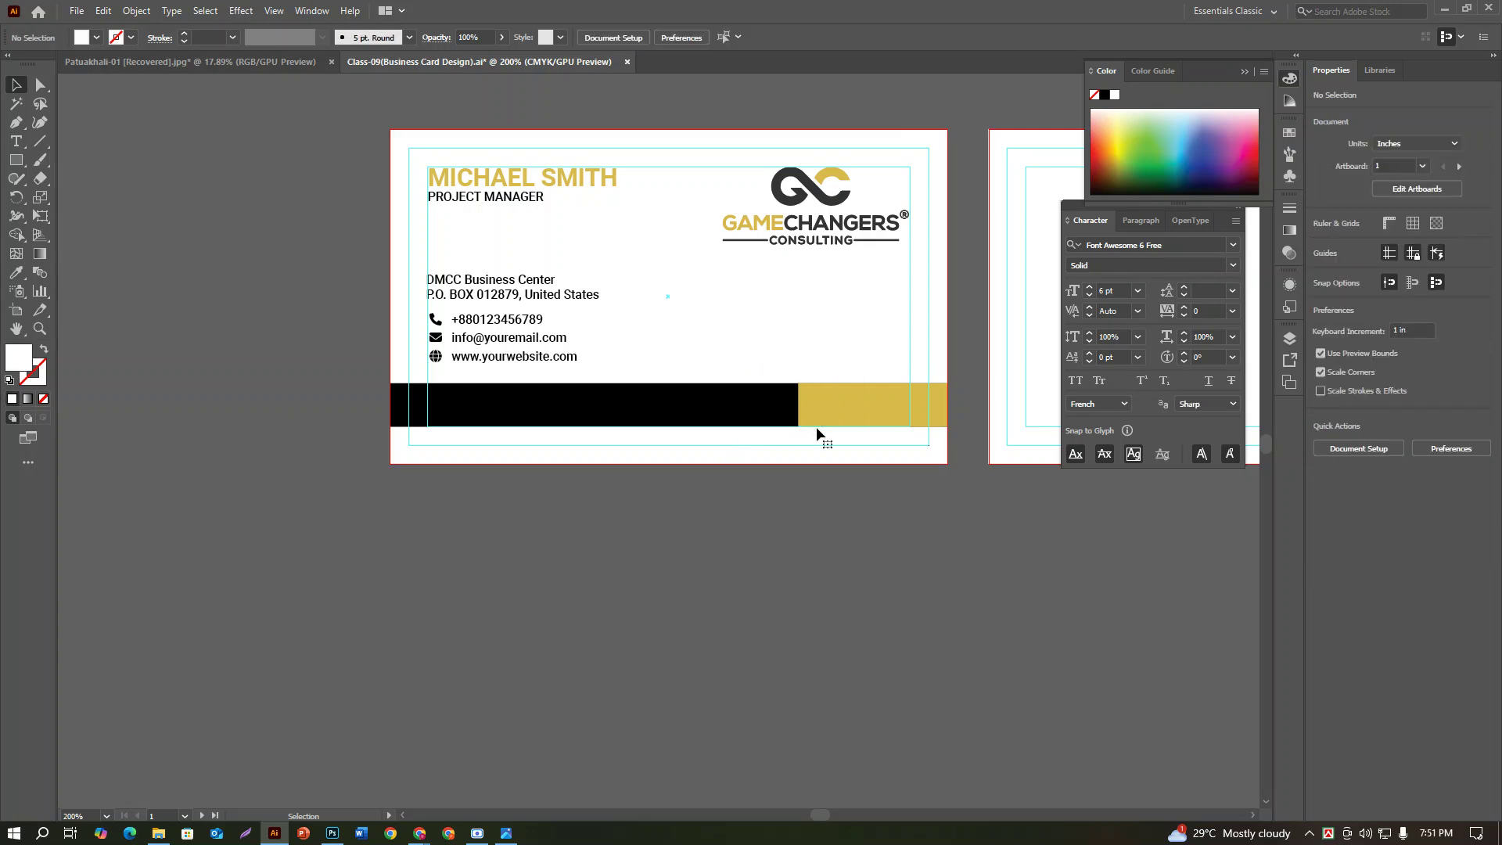
scroll(790, 305, "up", 2)
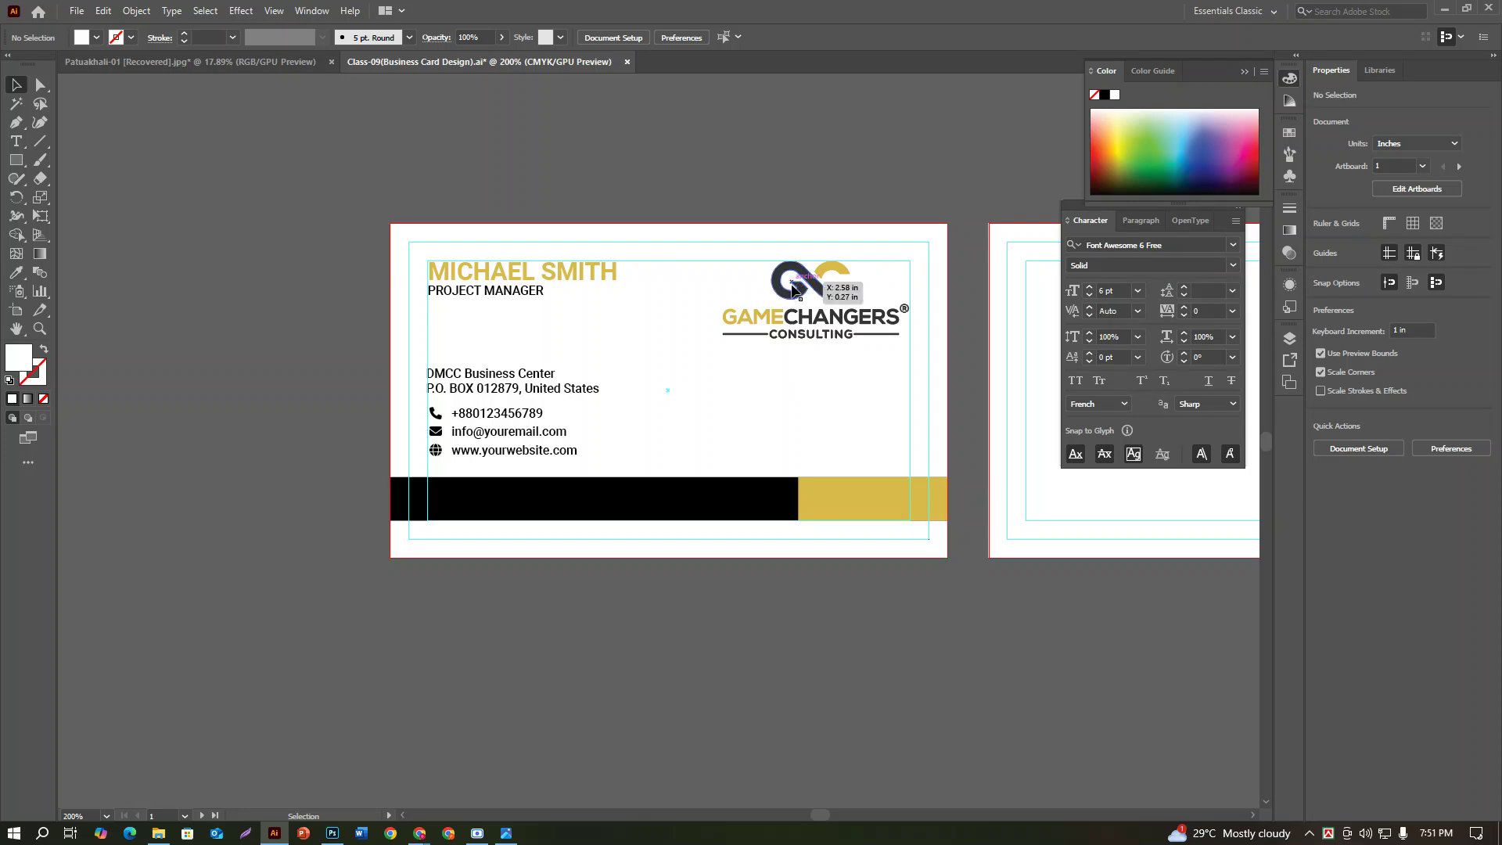
left_click(790, 308)
scroll(905, 359, "down", 1)
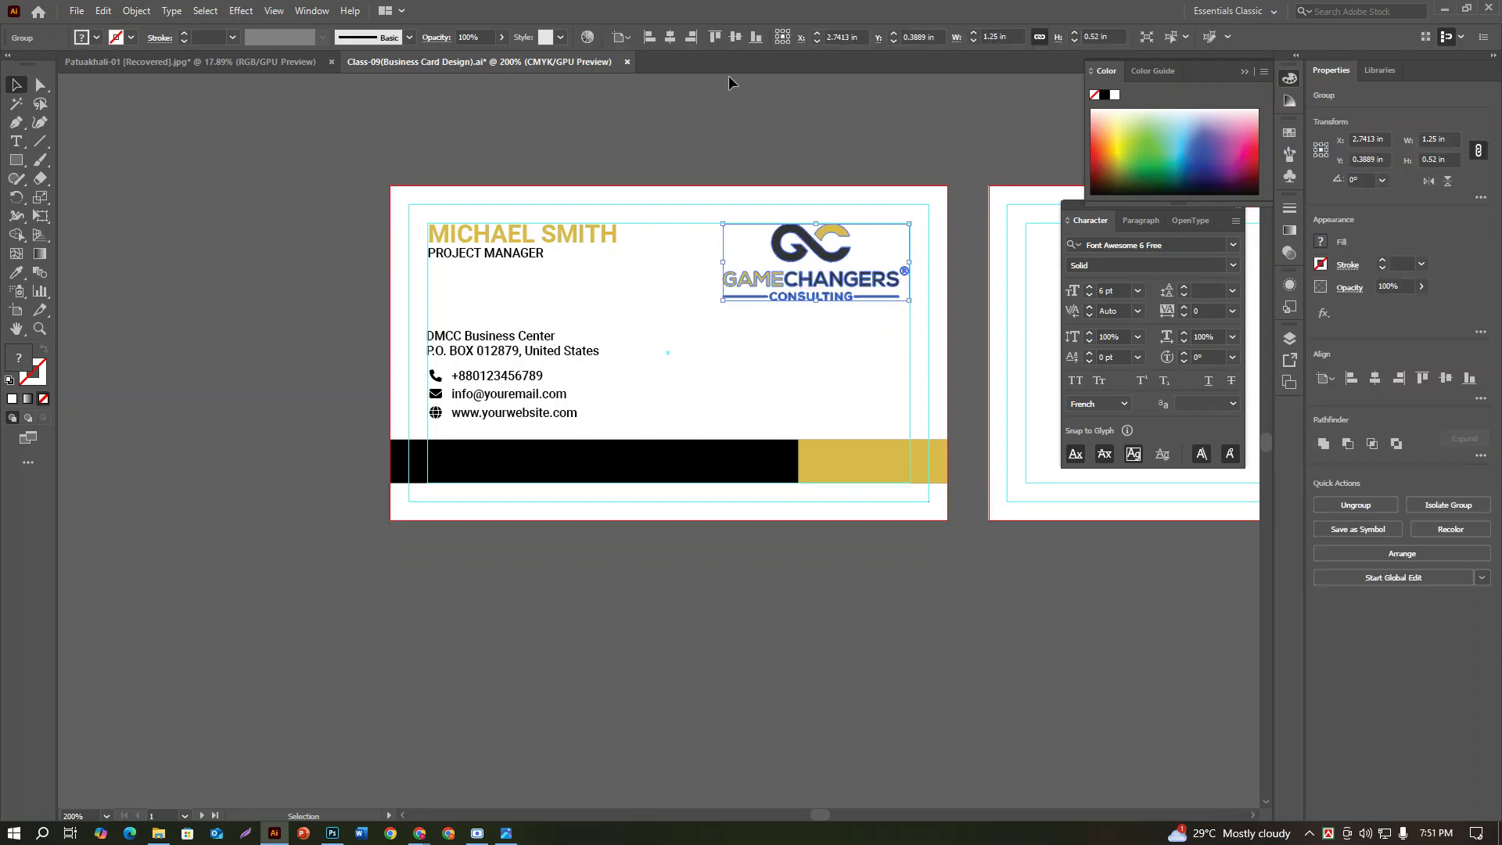
left_click(815, 262, "shift")
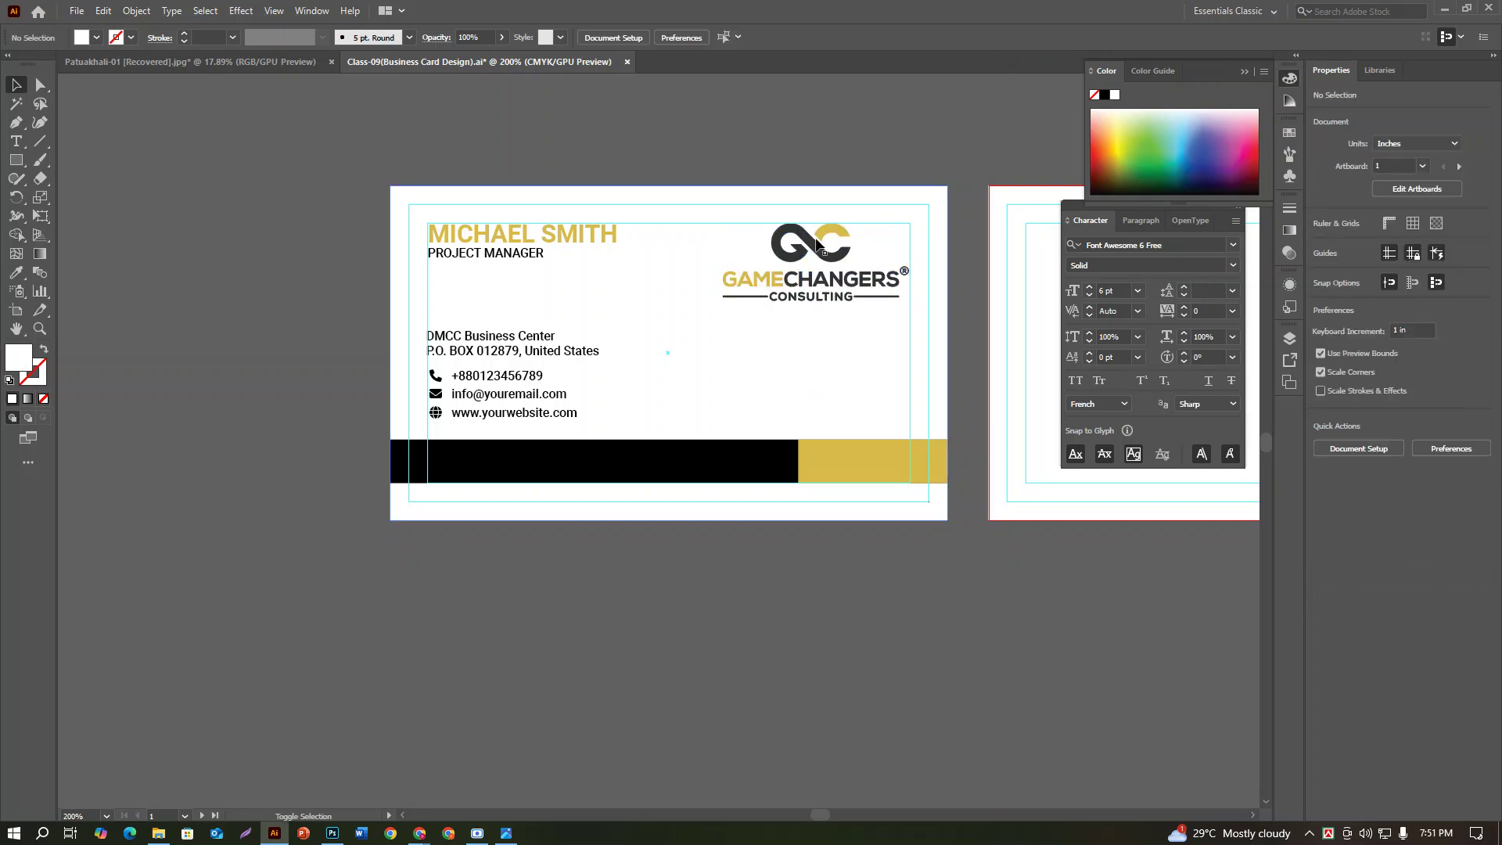
left_click(818, 262)
left_click_drag(818, 262, 819, 573)
Step: Ungroup the spare logo copy, select the GC icon paths, and drag them onto the bottom bar
scroll(819, 548, "down", 2)
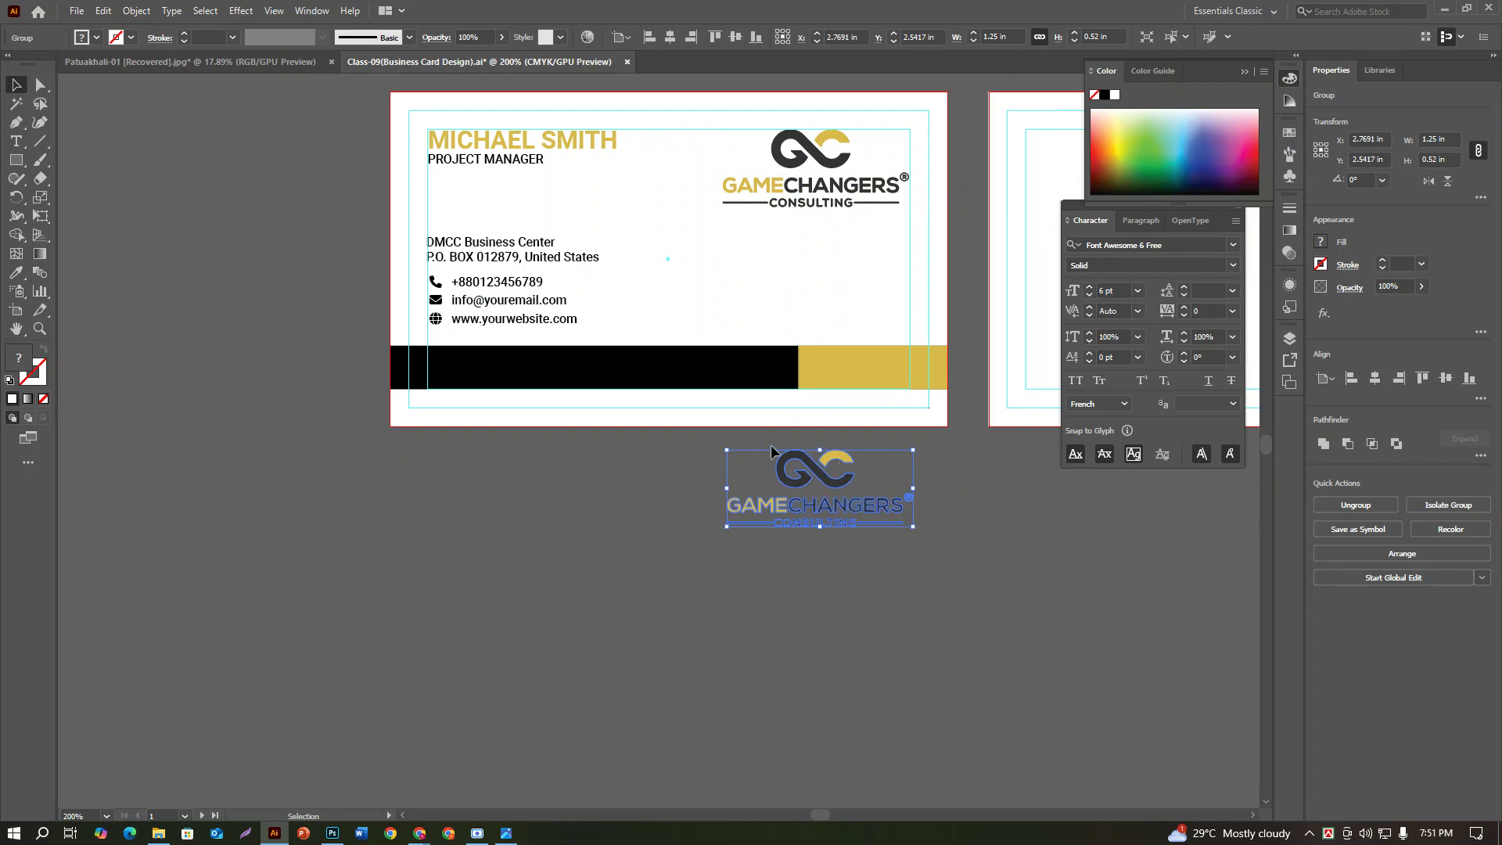
right_click(837, 489)
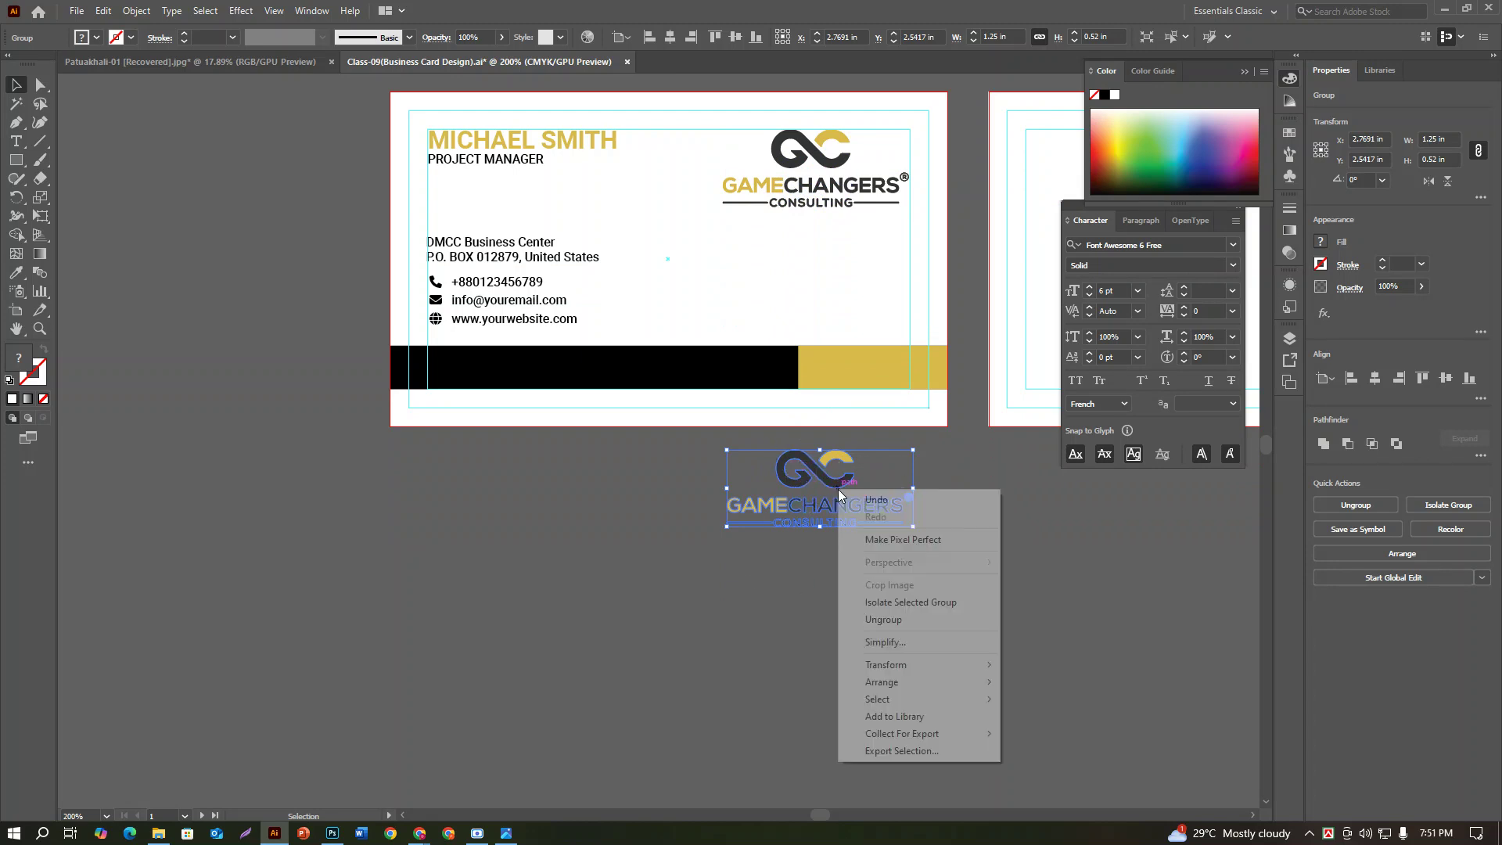
left_click(894, 620)
left_click(849, 615)
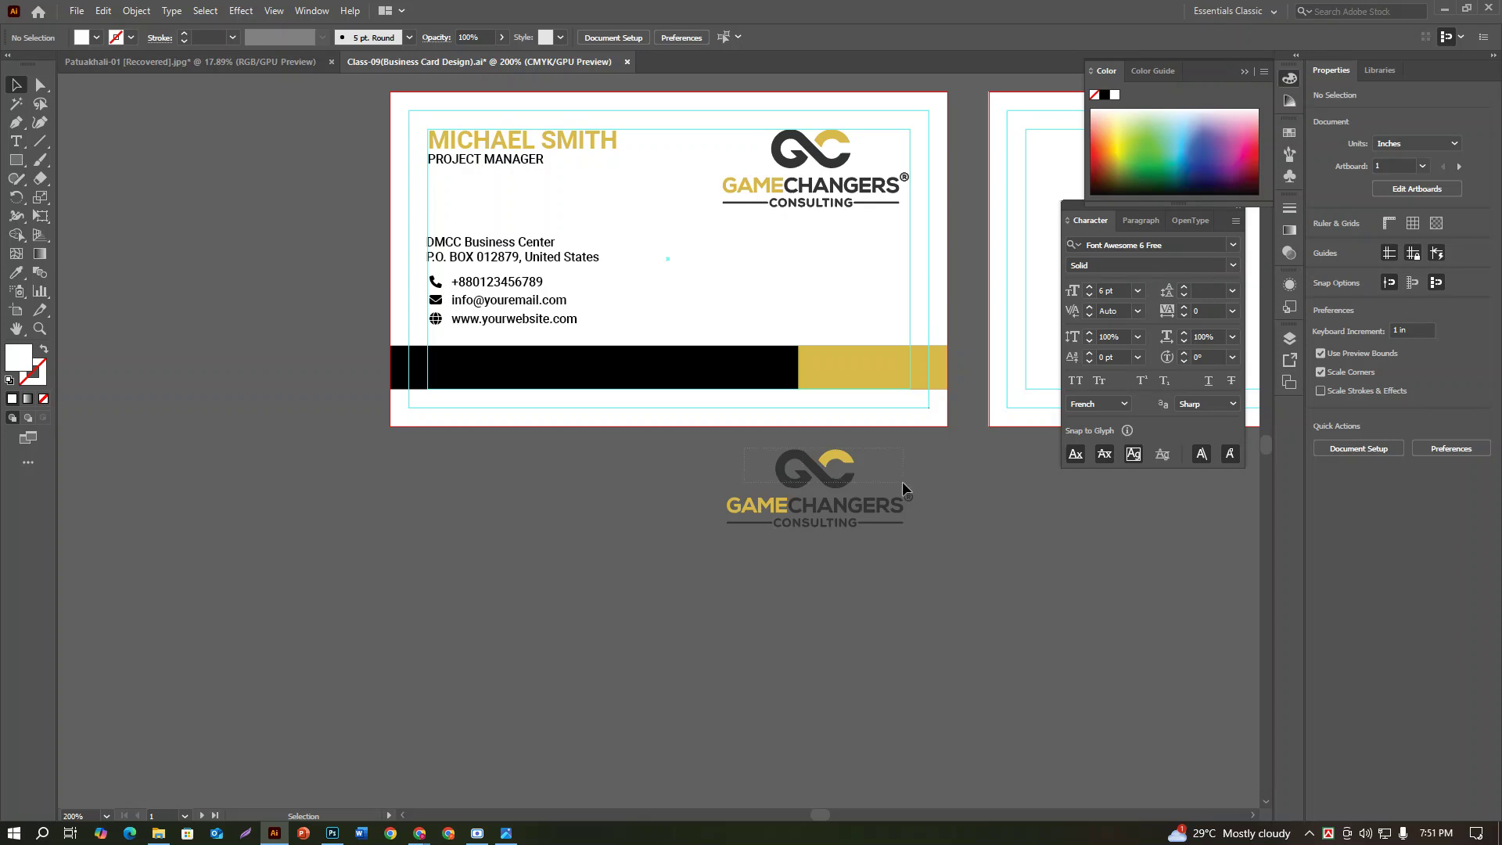
key("a")
left_click_drag(902, 480, 782, 449)
key("v")
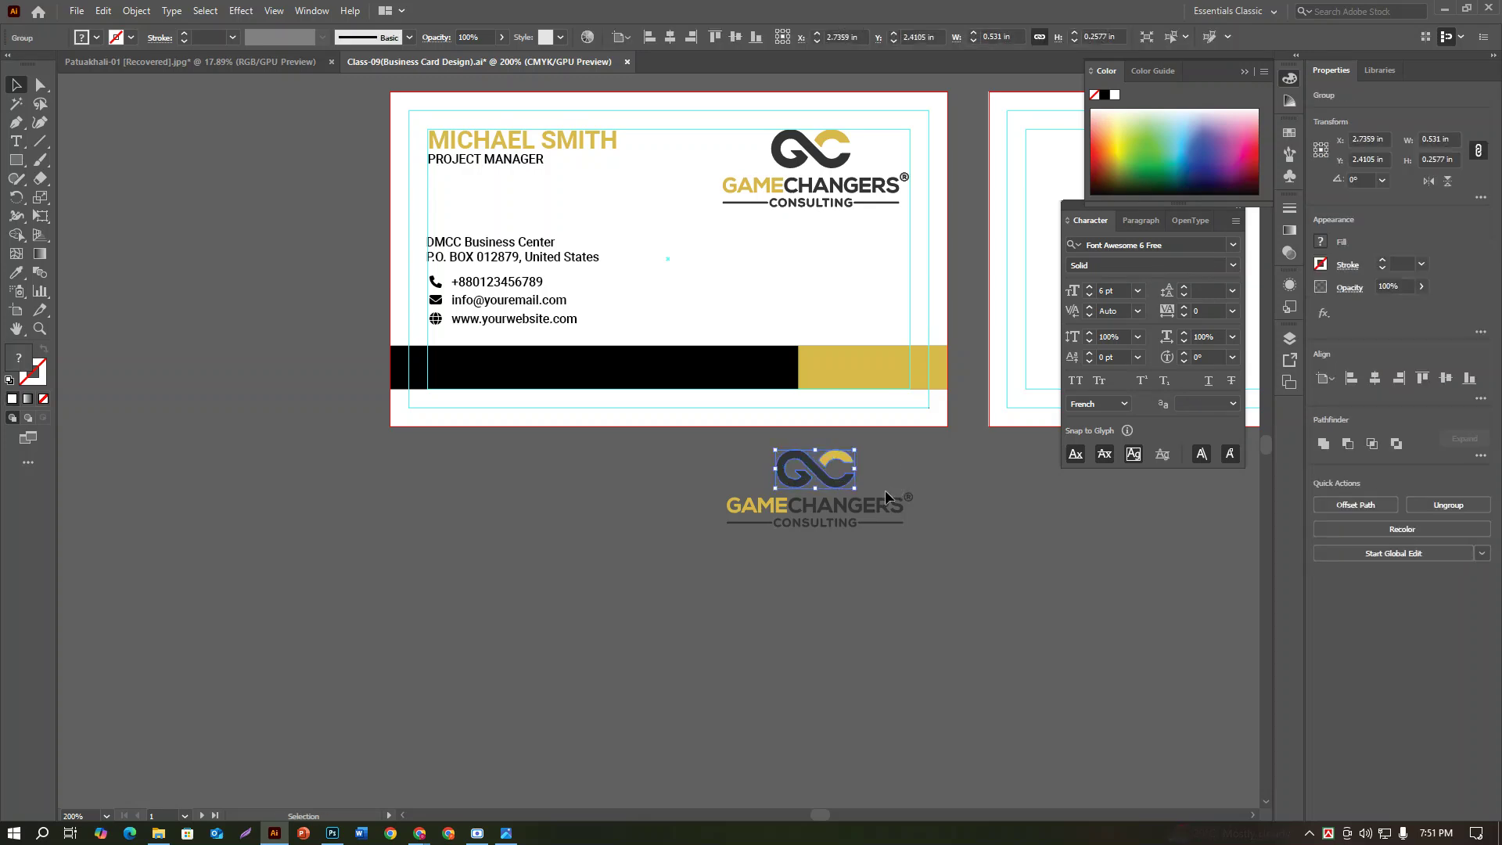
left_click_drag(839, 477, 792, 376)
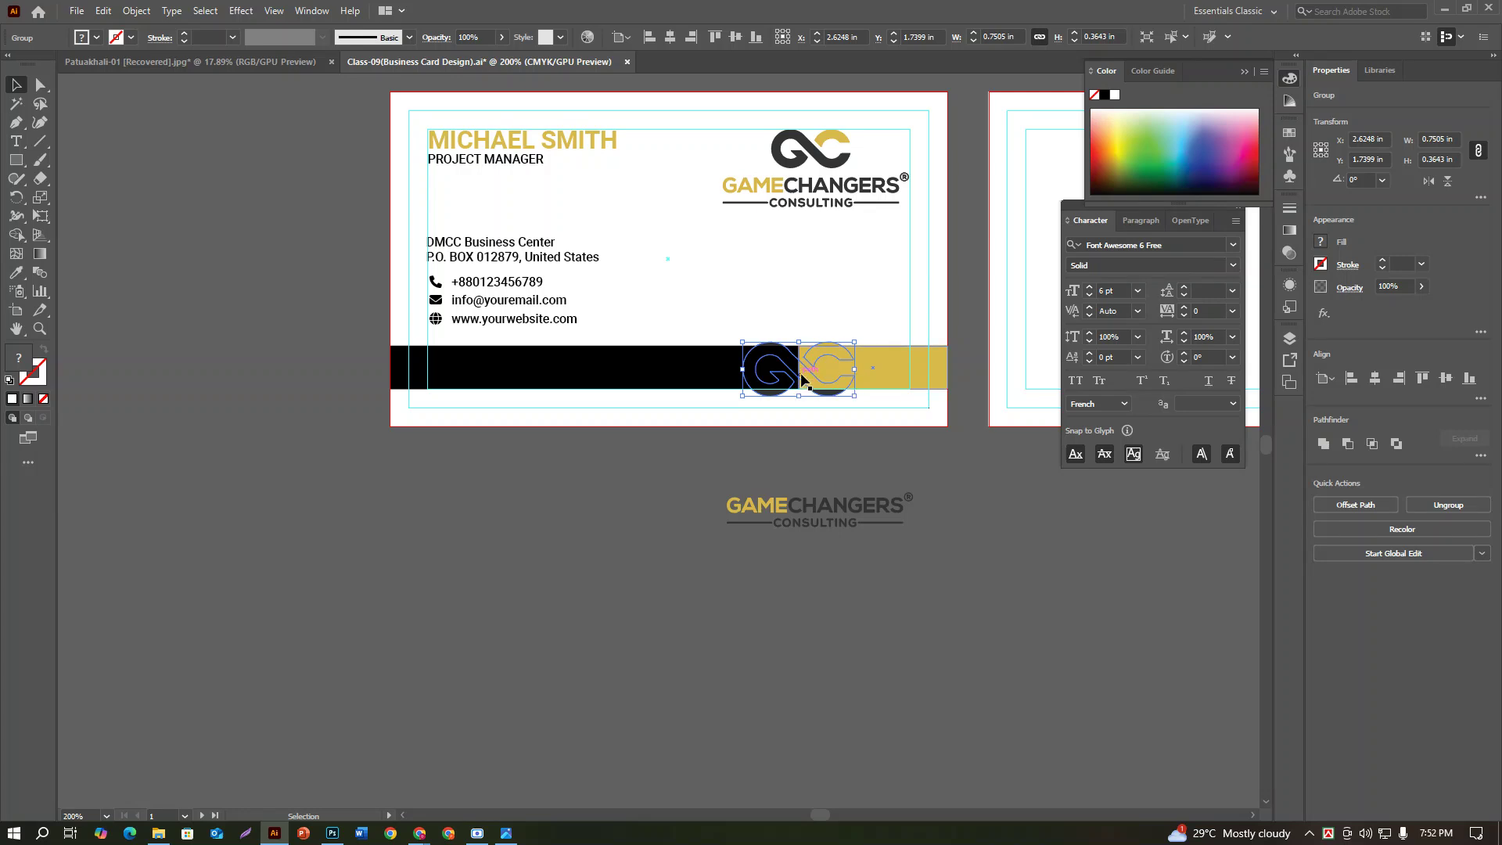
Step: Bring the GC icon in front of the gold bar with Arrange > Bring to Front
right_click(805, 368)
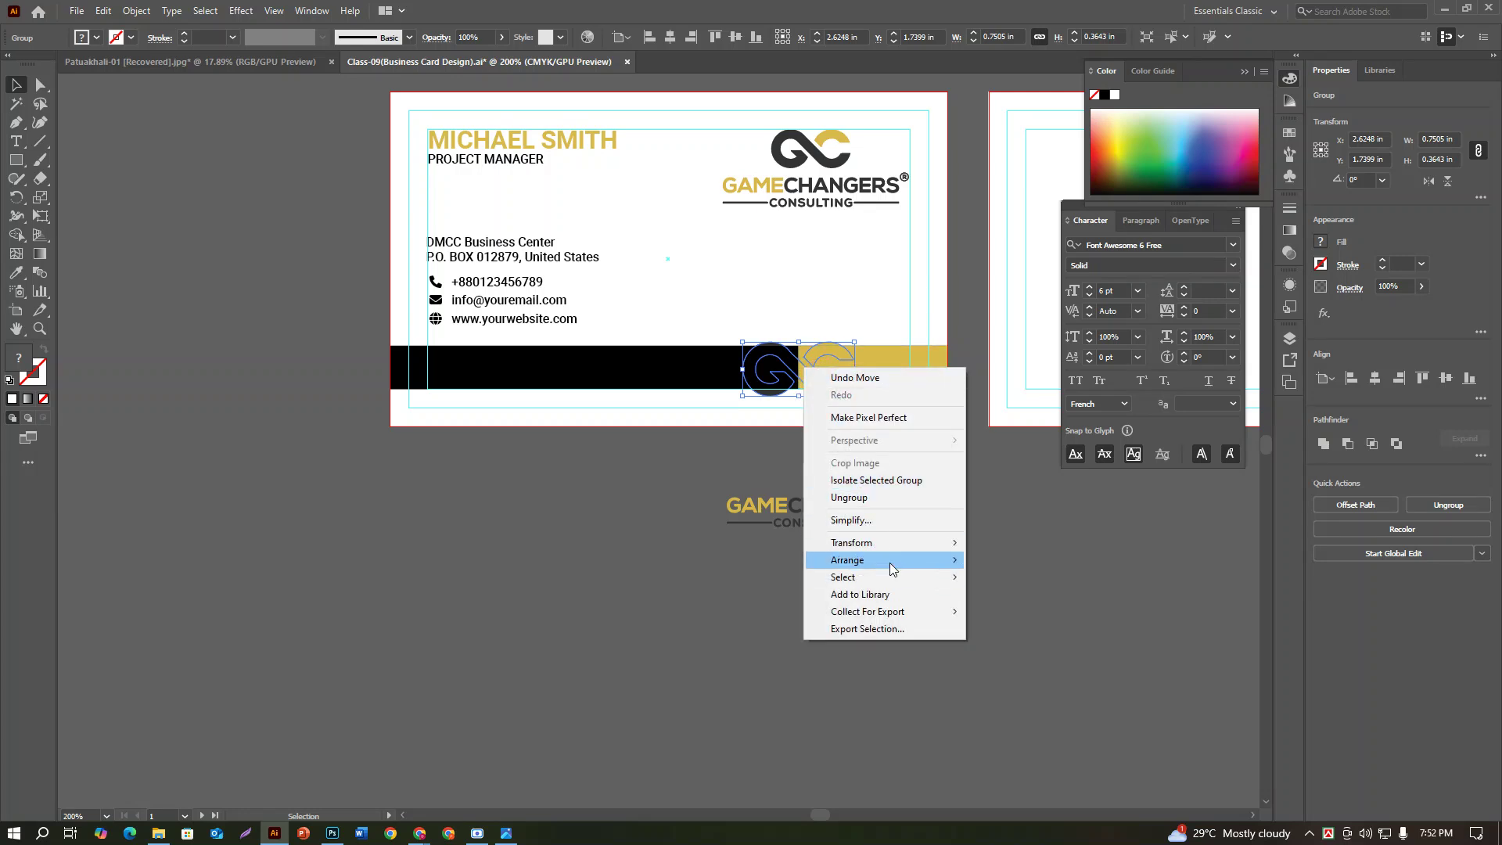
mouse_move(910, 565)
left_click(1049, 562)
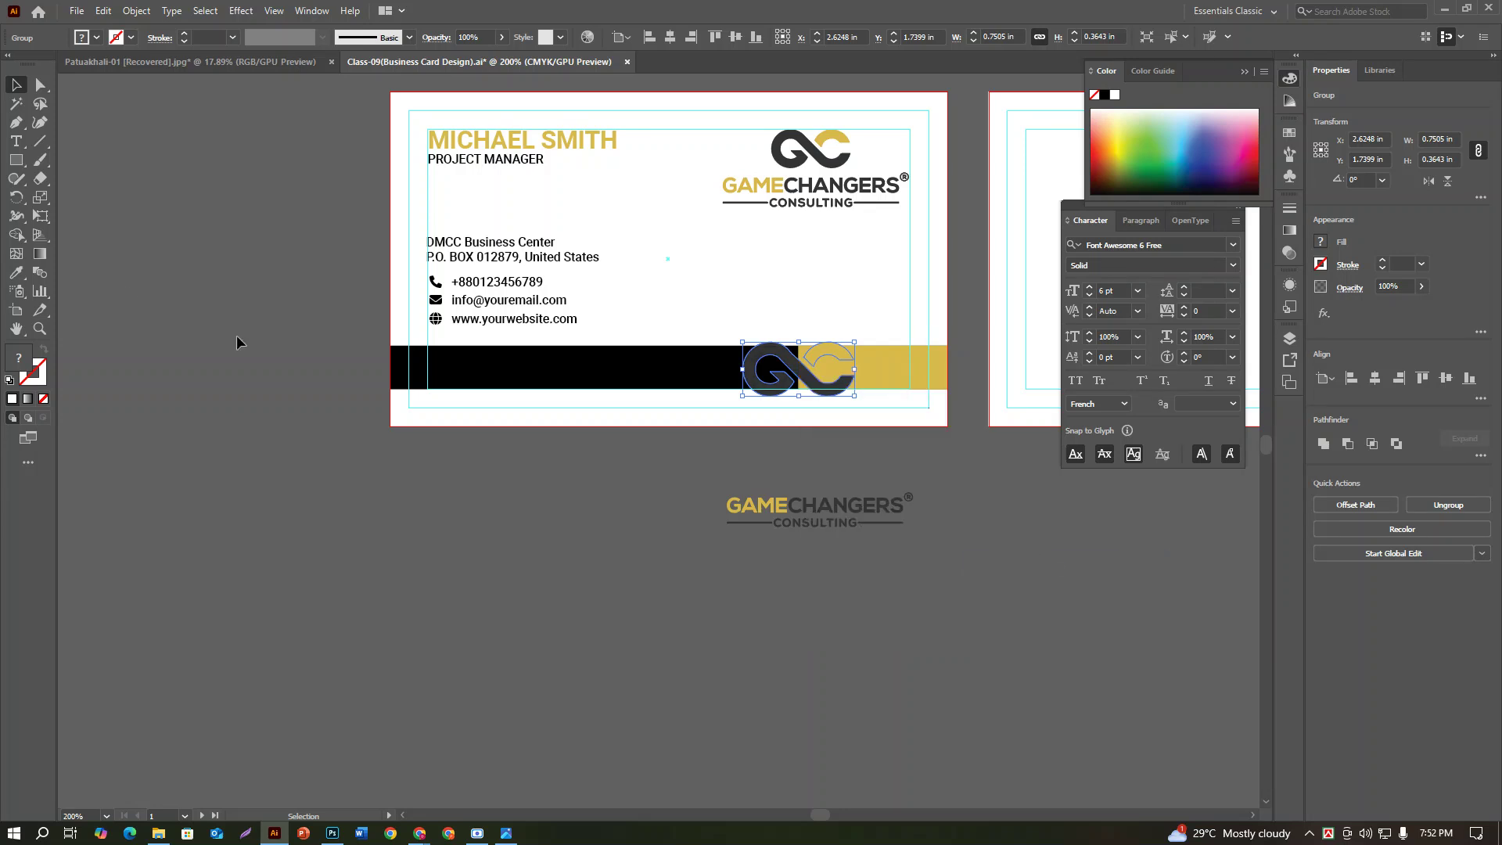
Step: Add a 0.05 in Offset Path around the icon and fill it white
left_click(125, 12)
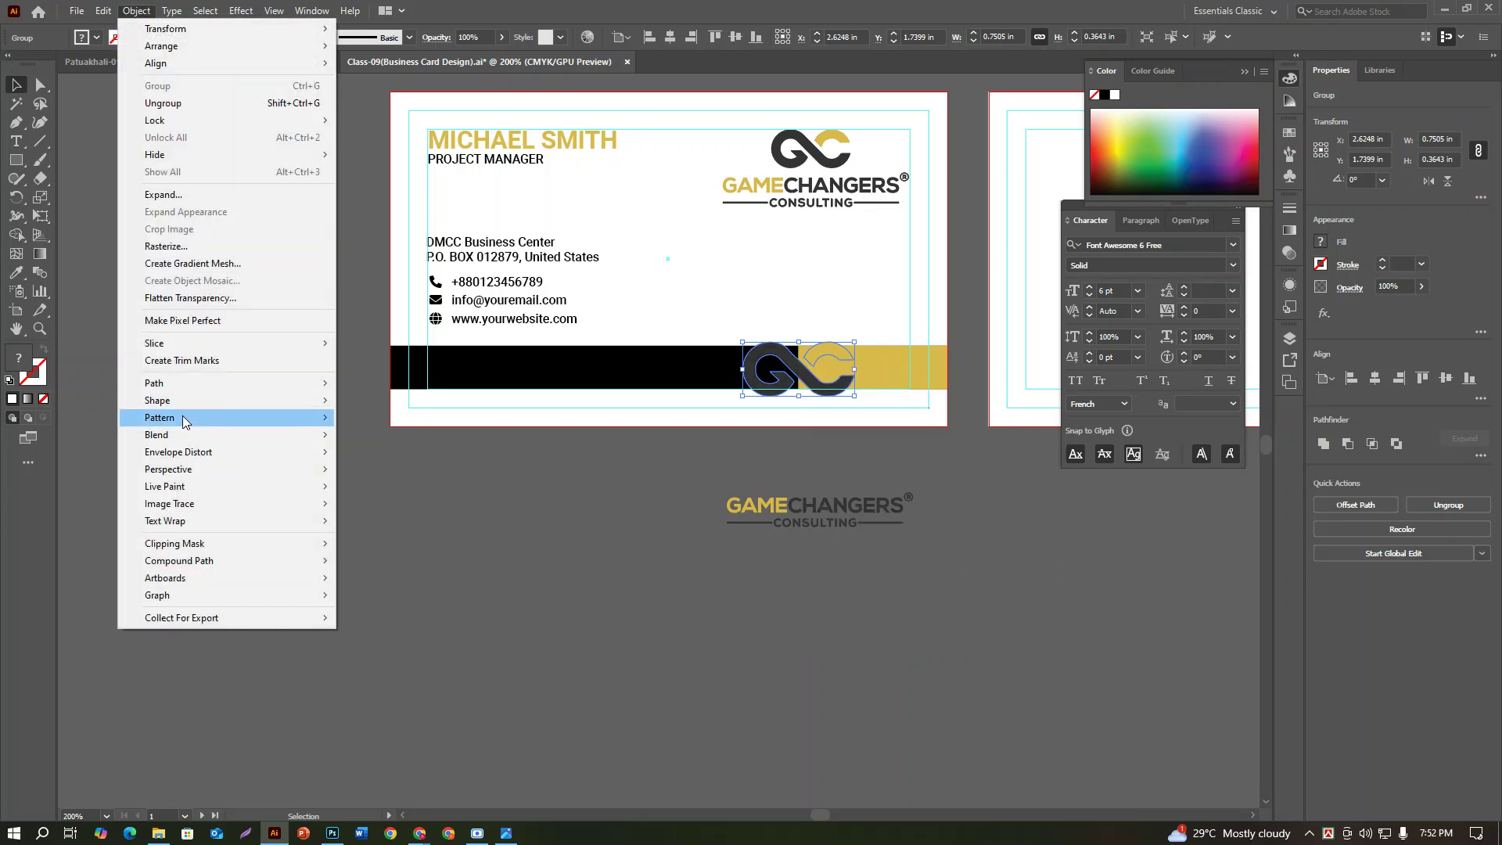
mouse_move(185, 385)
left_click(382, 440)
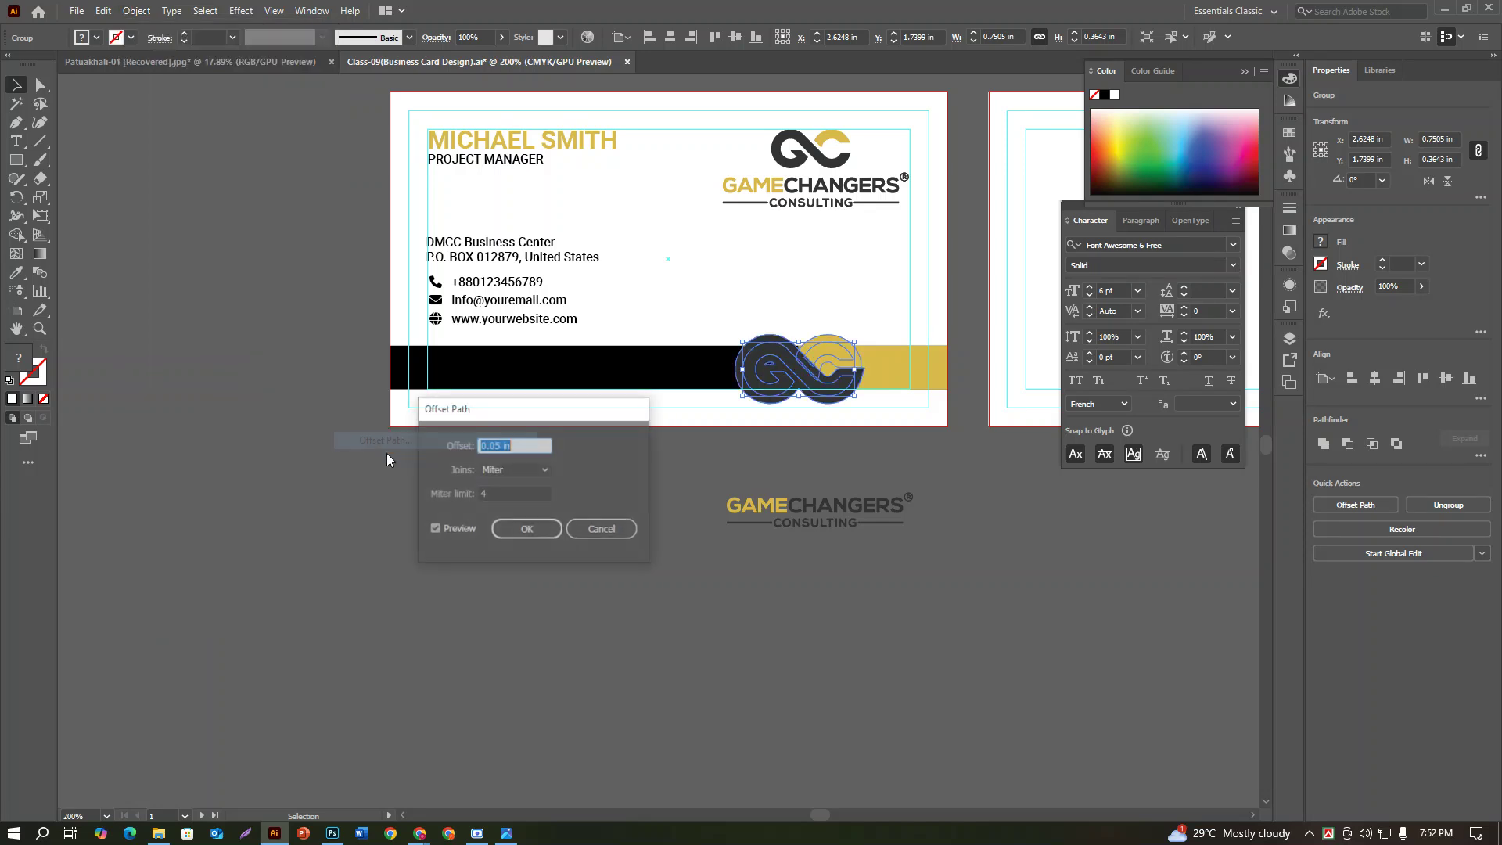
left_click(526, 530)
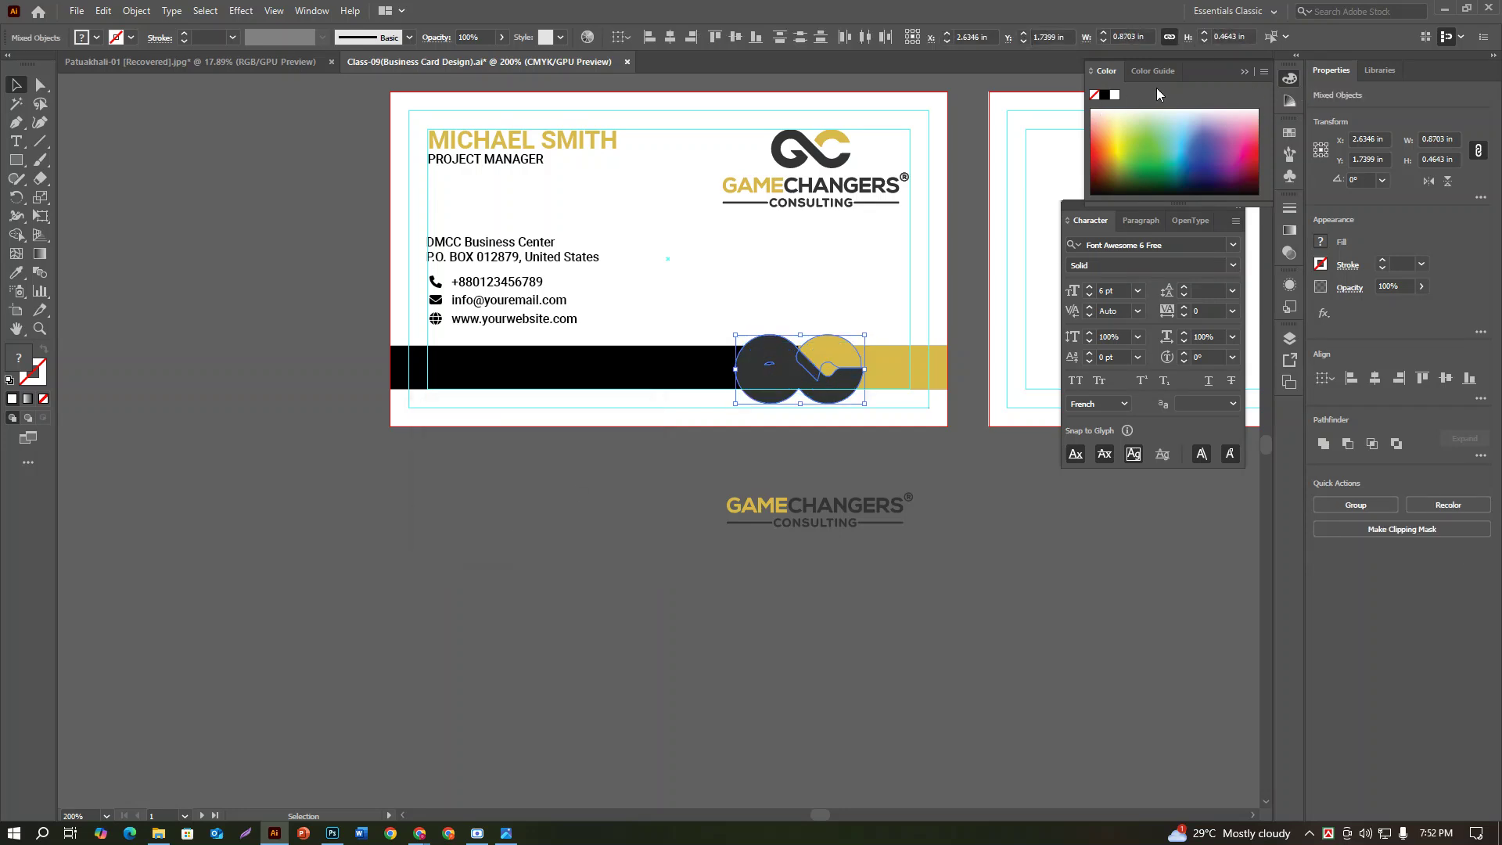
left_click(1114, 95)
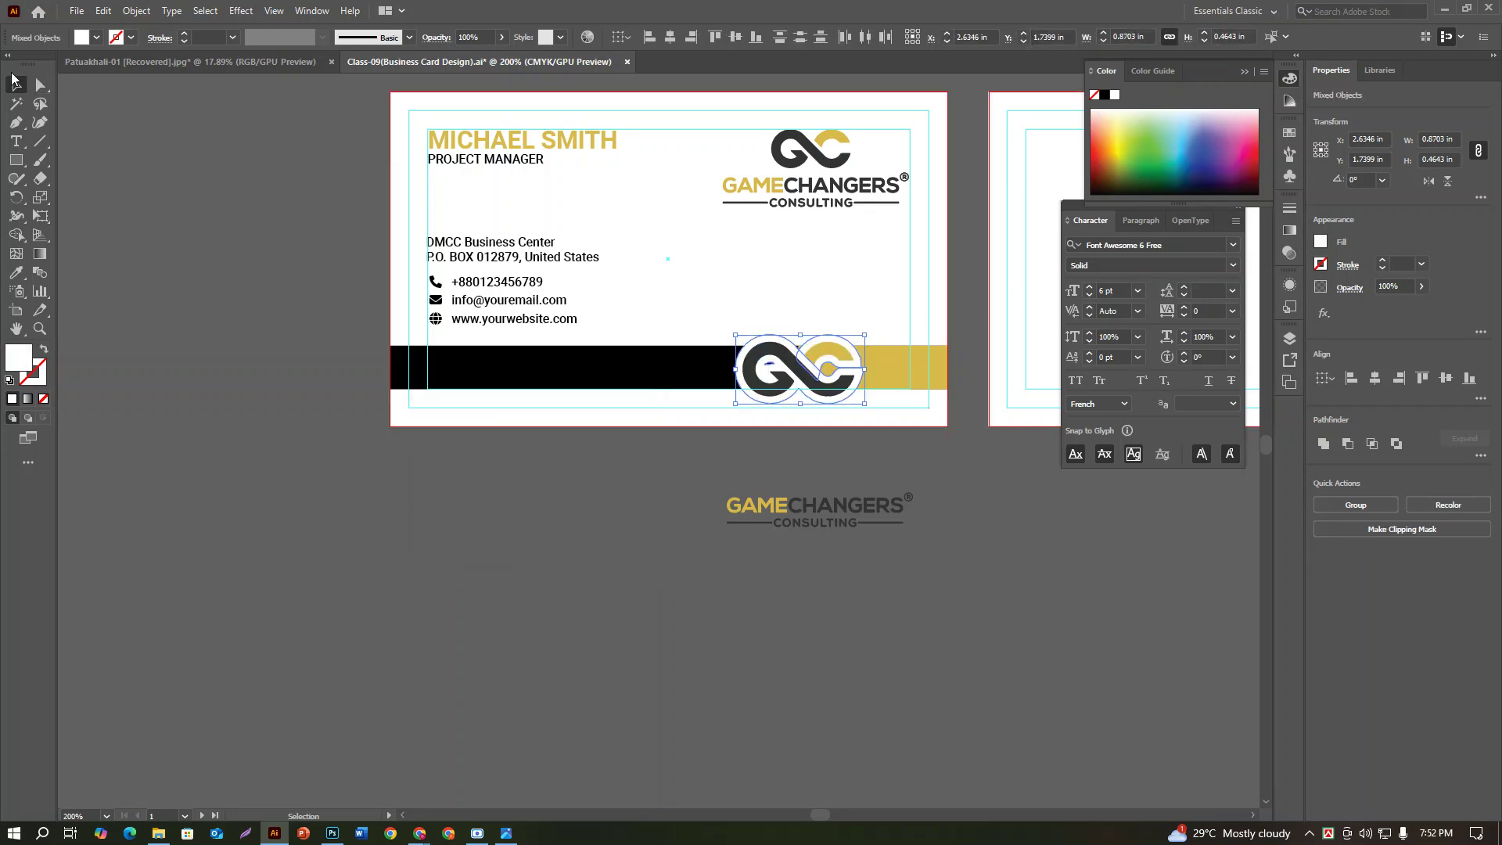
left_click(258, 261)
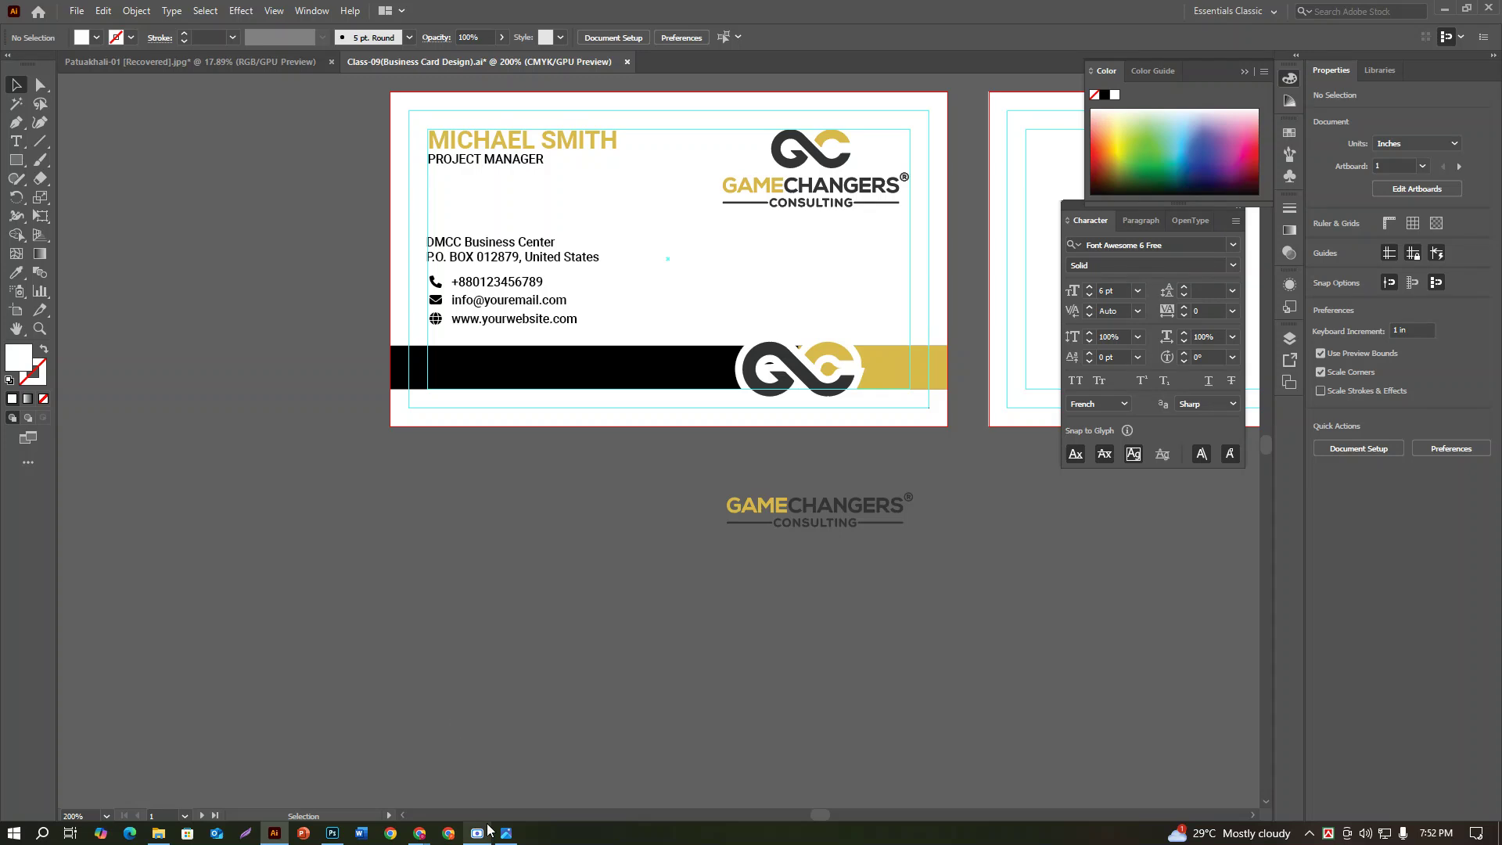
Step: Reselect the GC icon and undo the white fill of the offset shapes
left_click(829, 391)
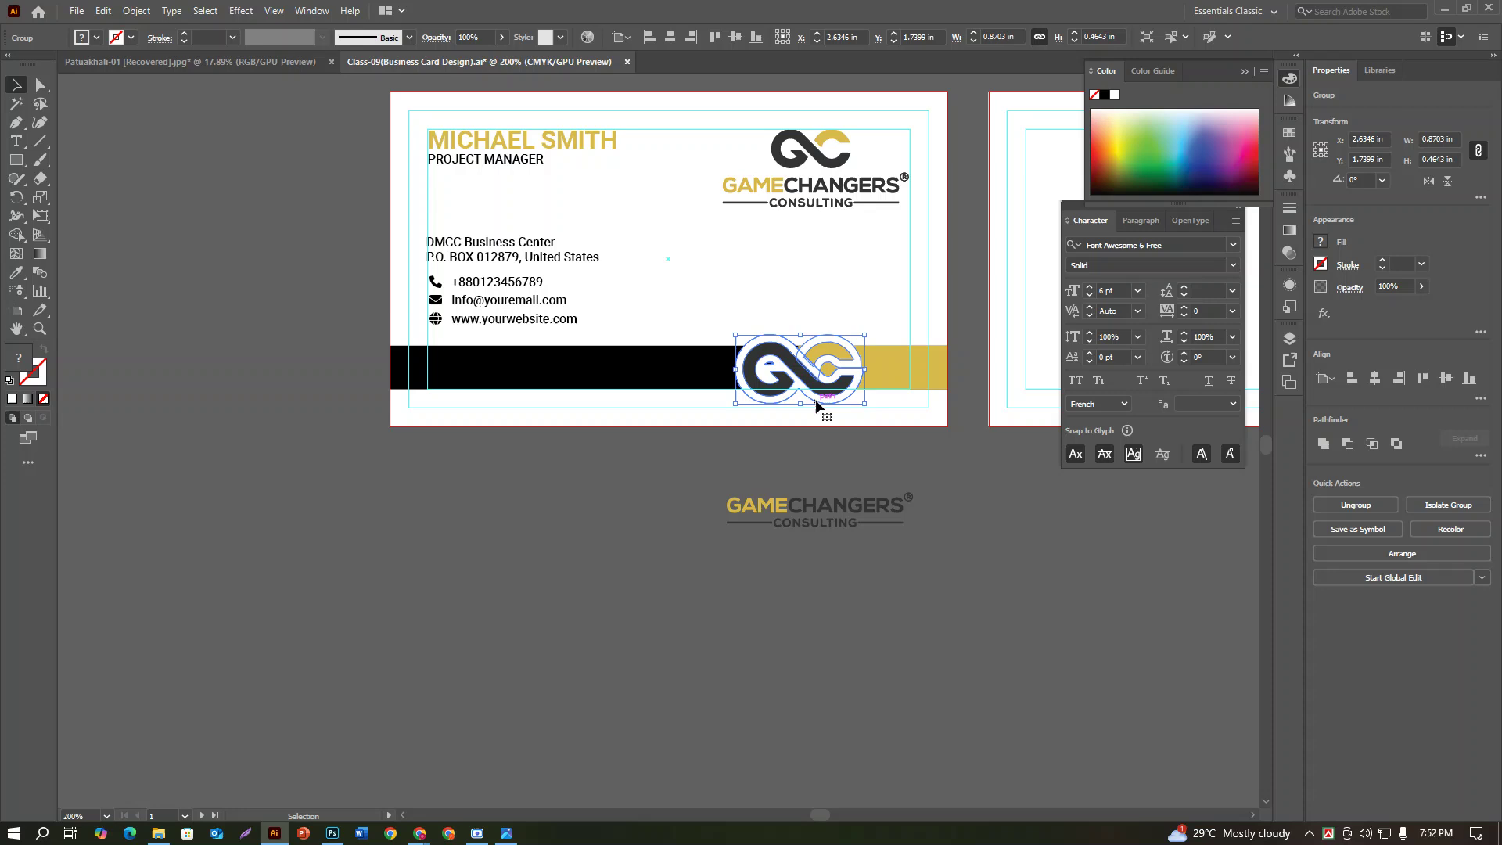
key("ctrl+alt+shift+8")
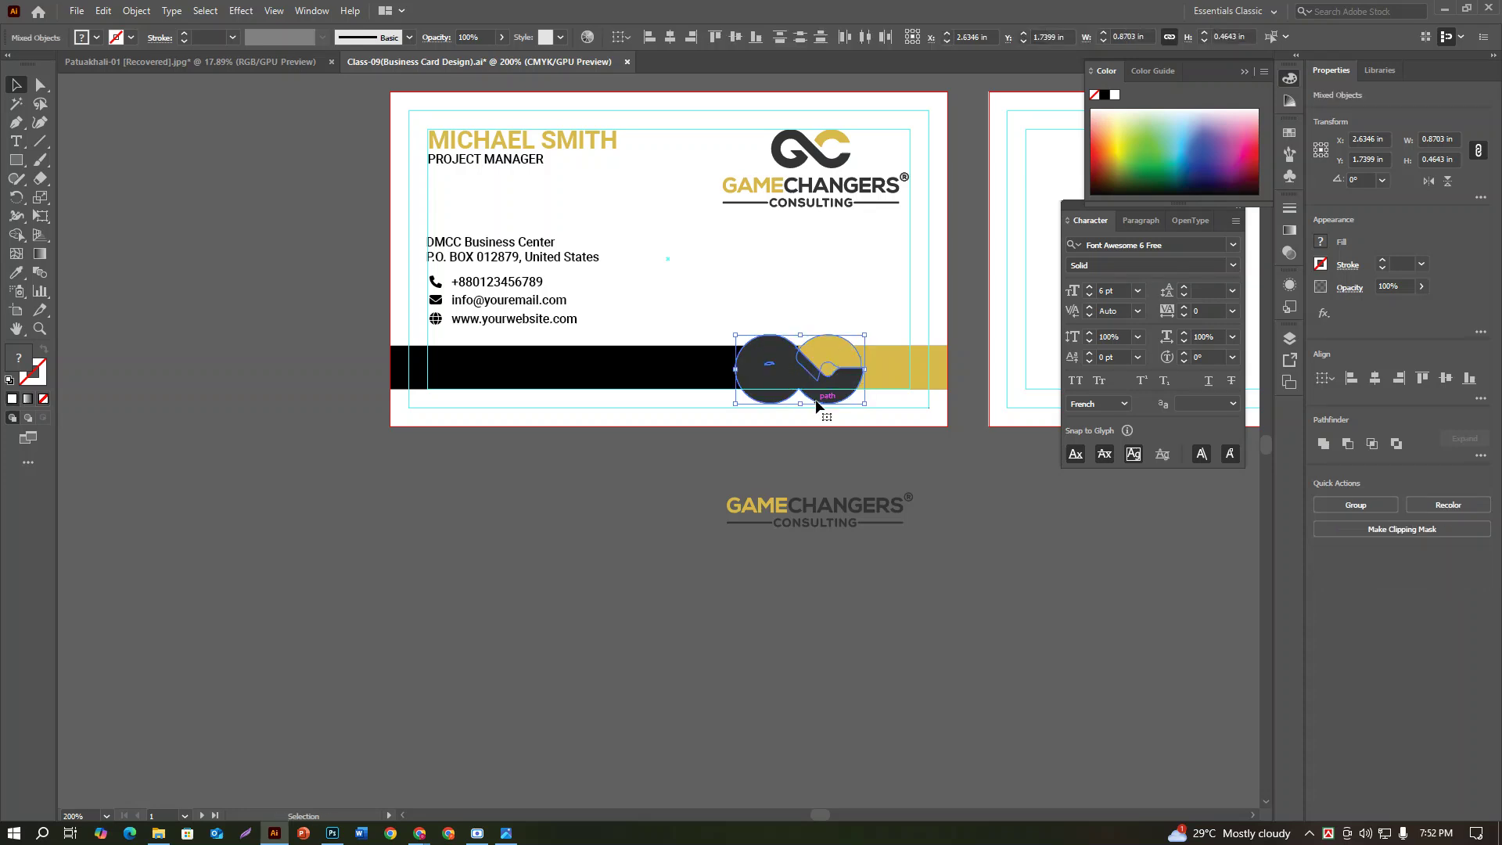
key("a")
key("ctrl+z")
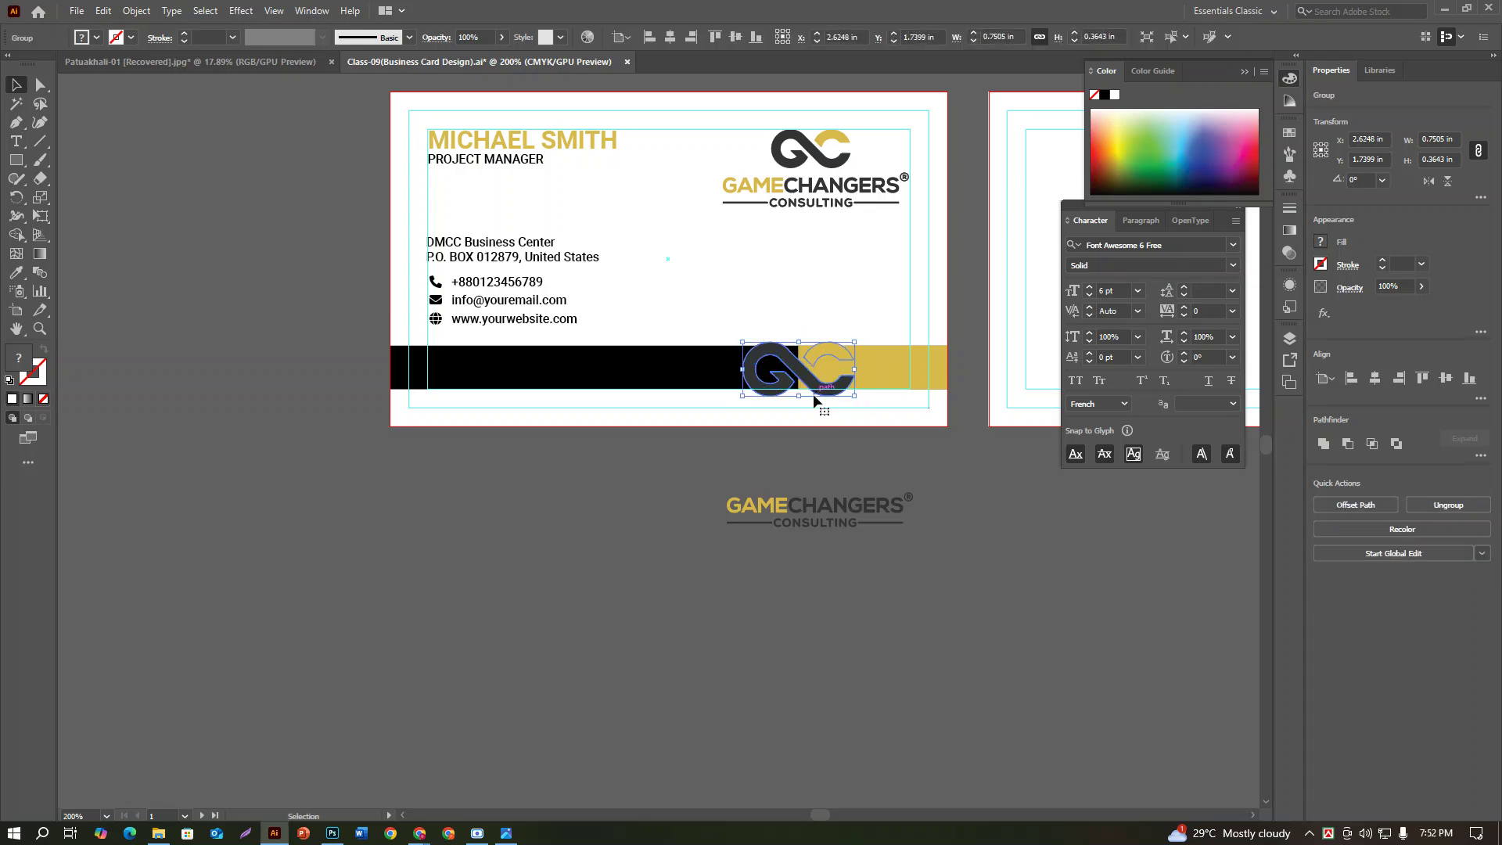
left_click(1289, 286)
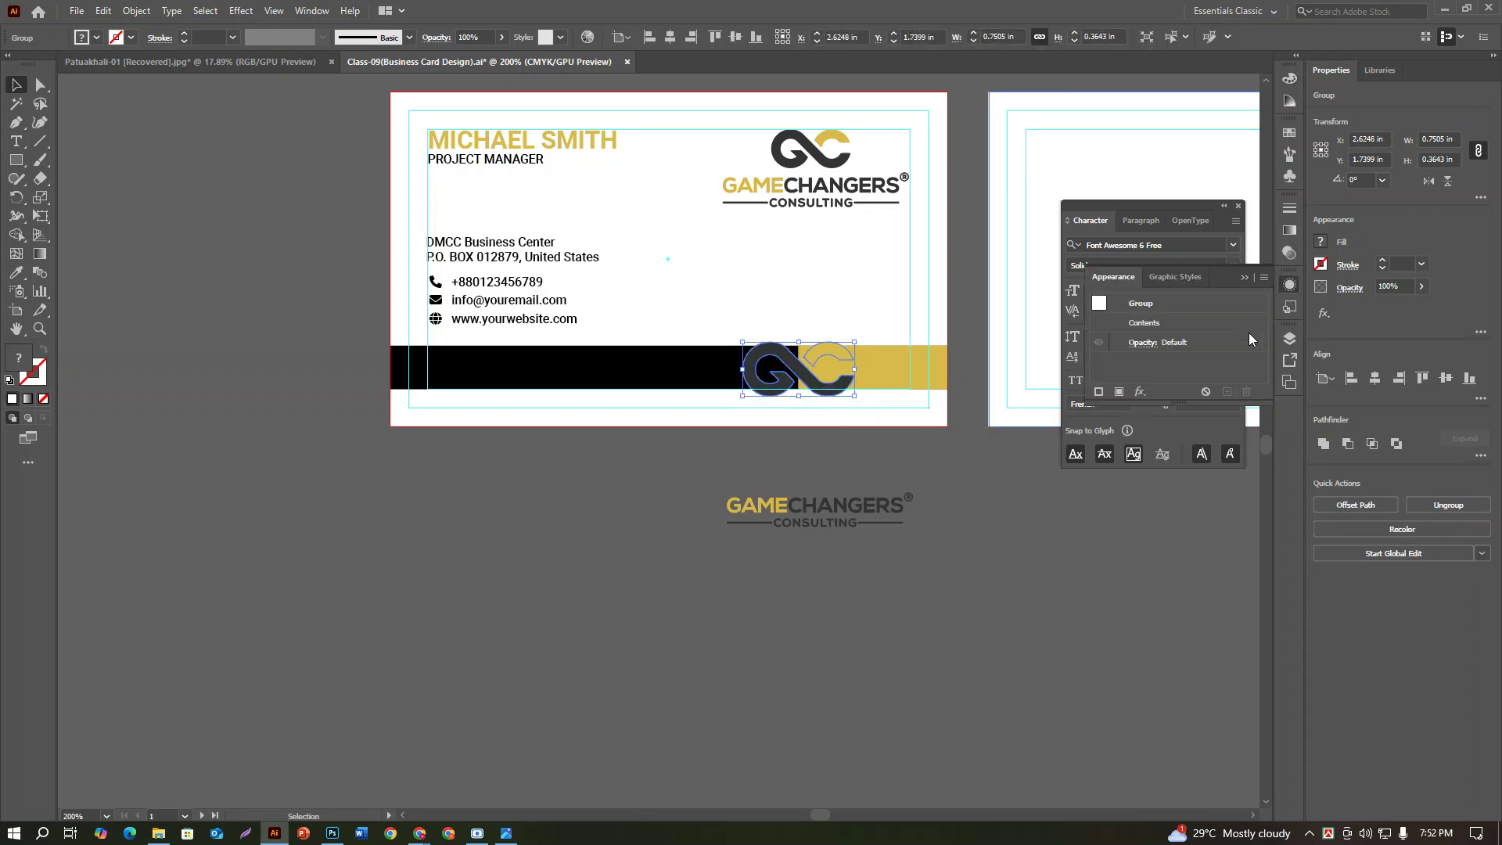
left_click(1100, 391)
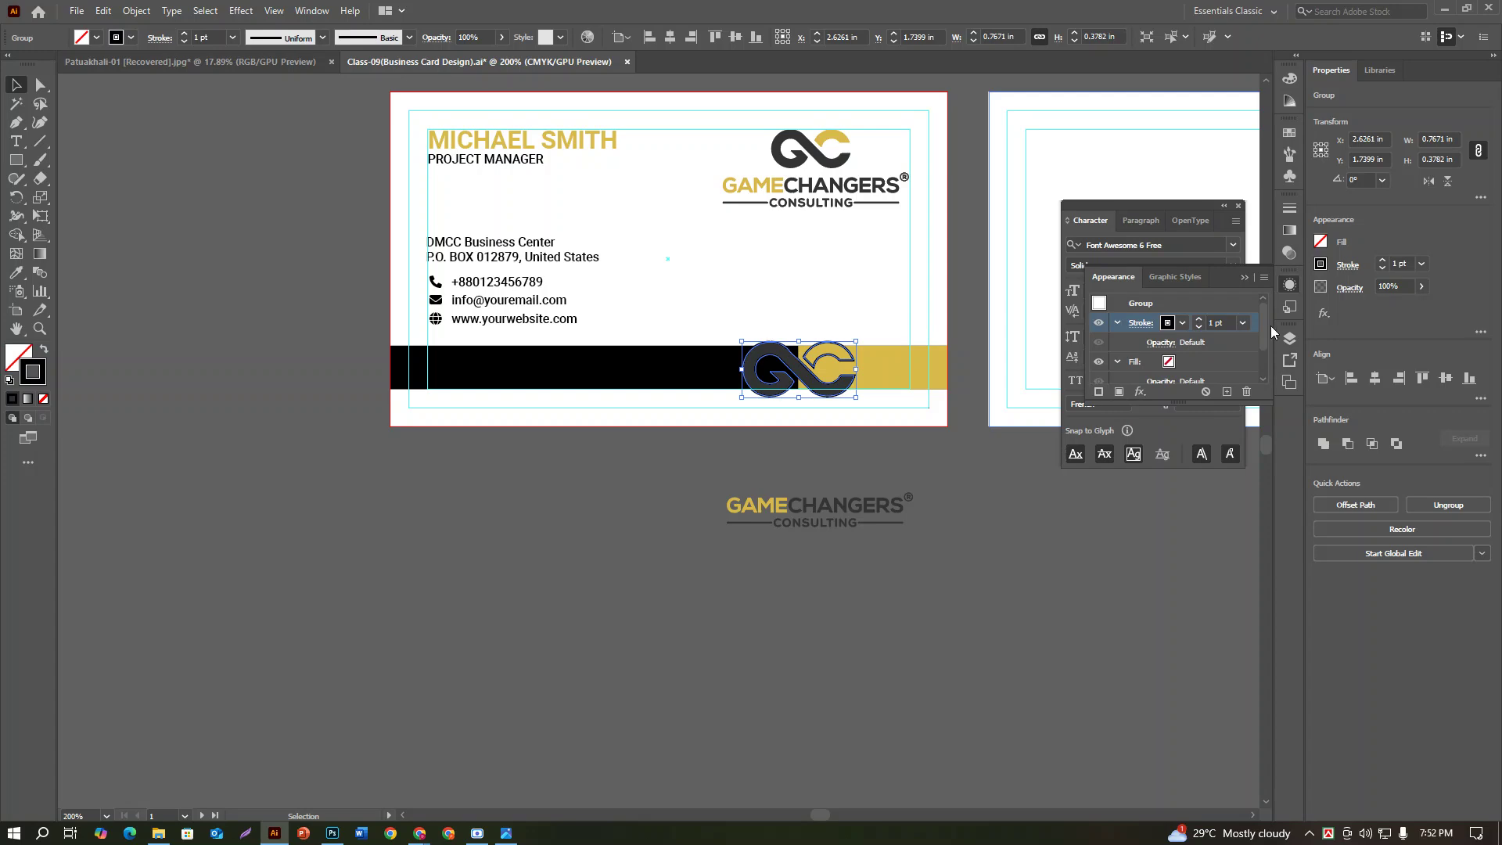
scroll(1224, 324, "up", 5)
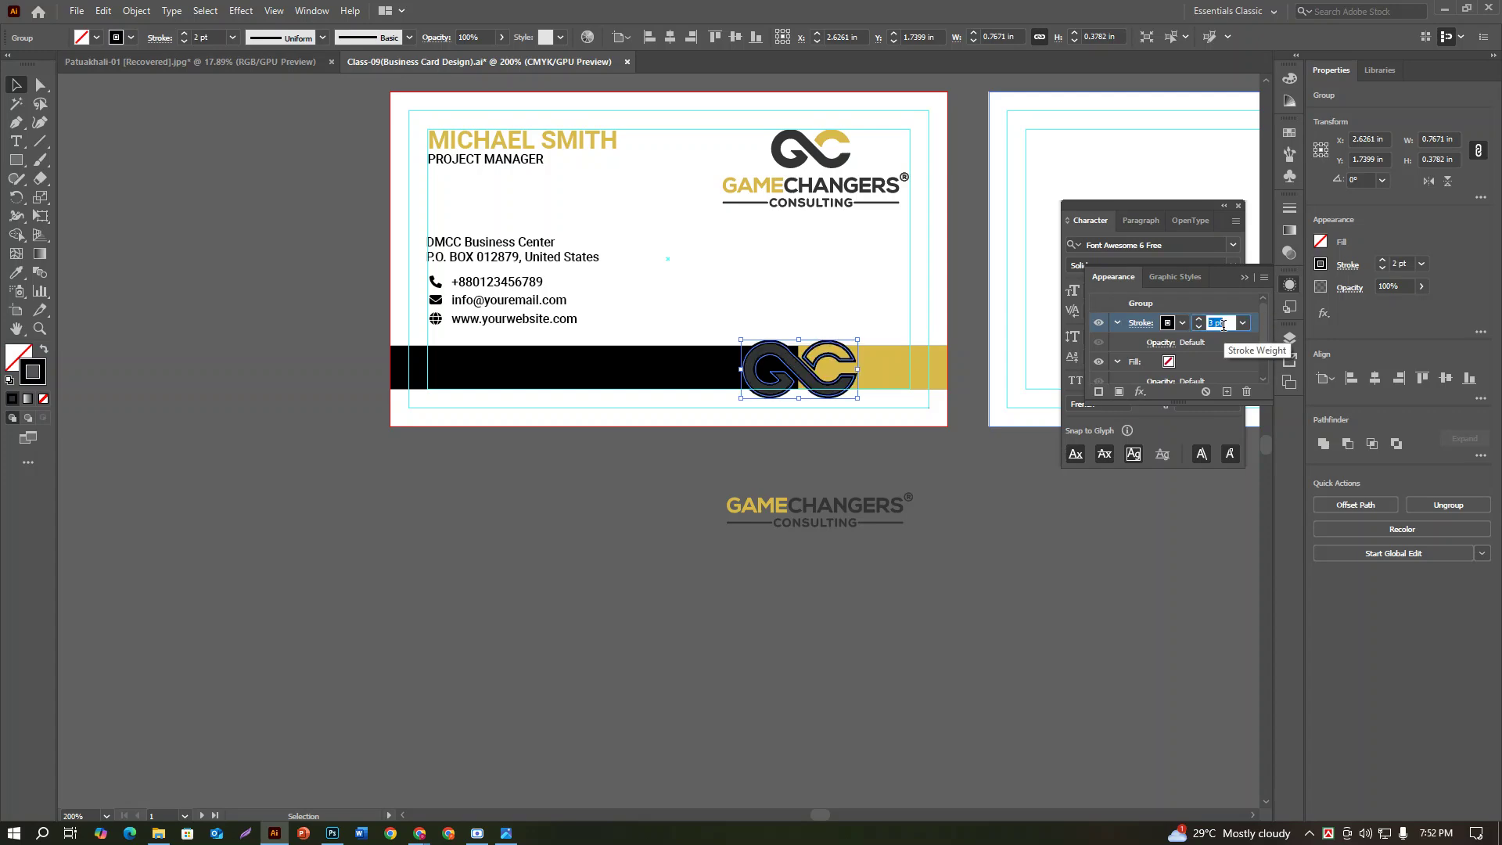
scroll(1229, 325, "up", 1)
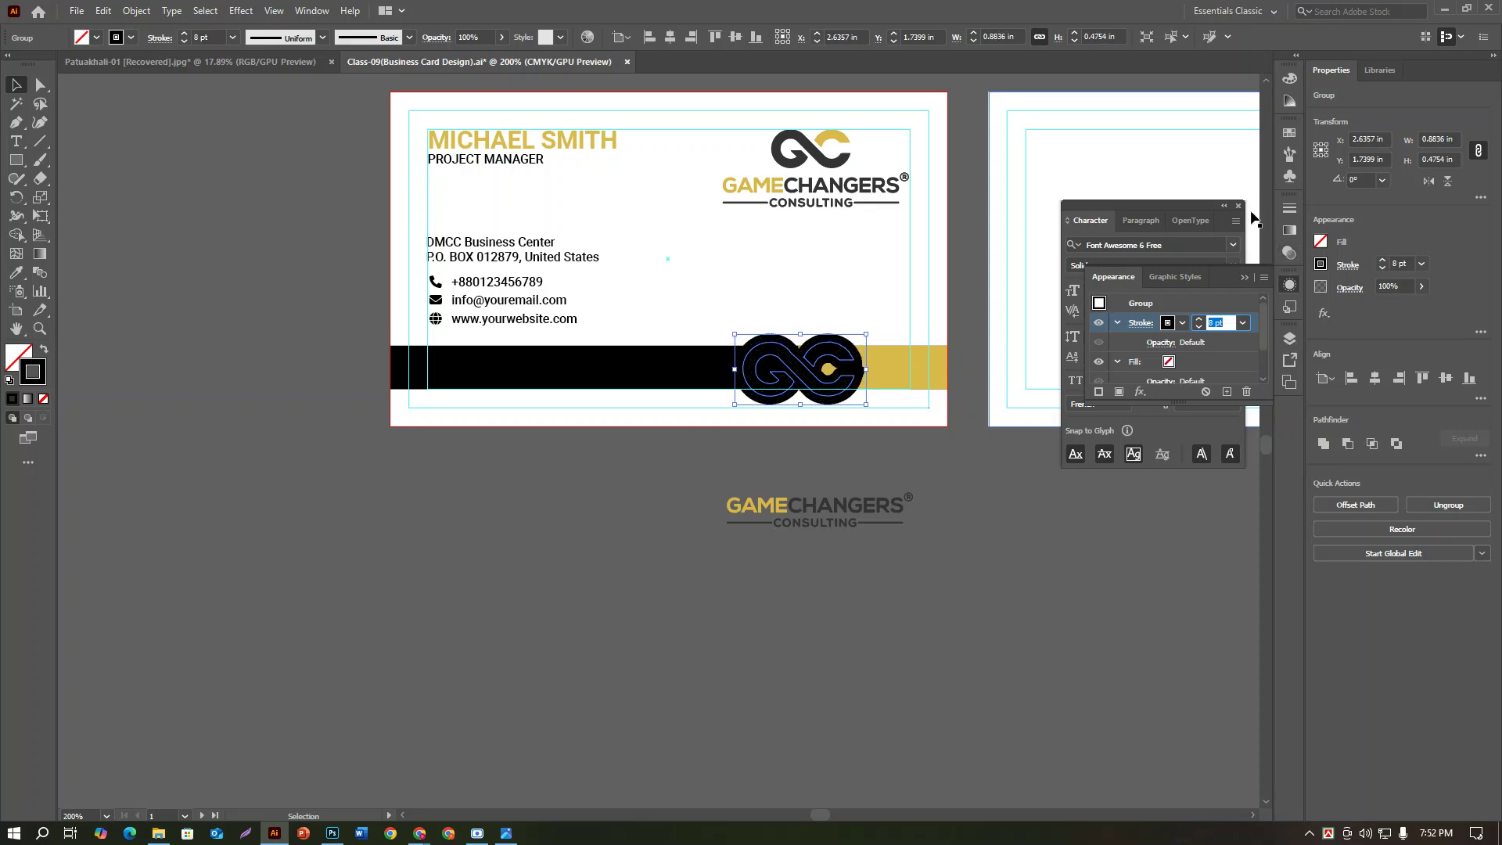
left_click(1290, 79)
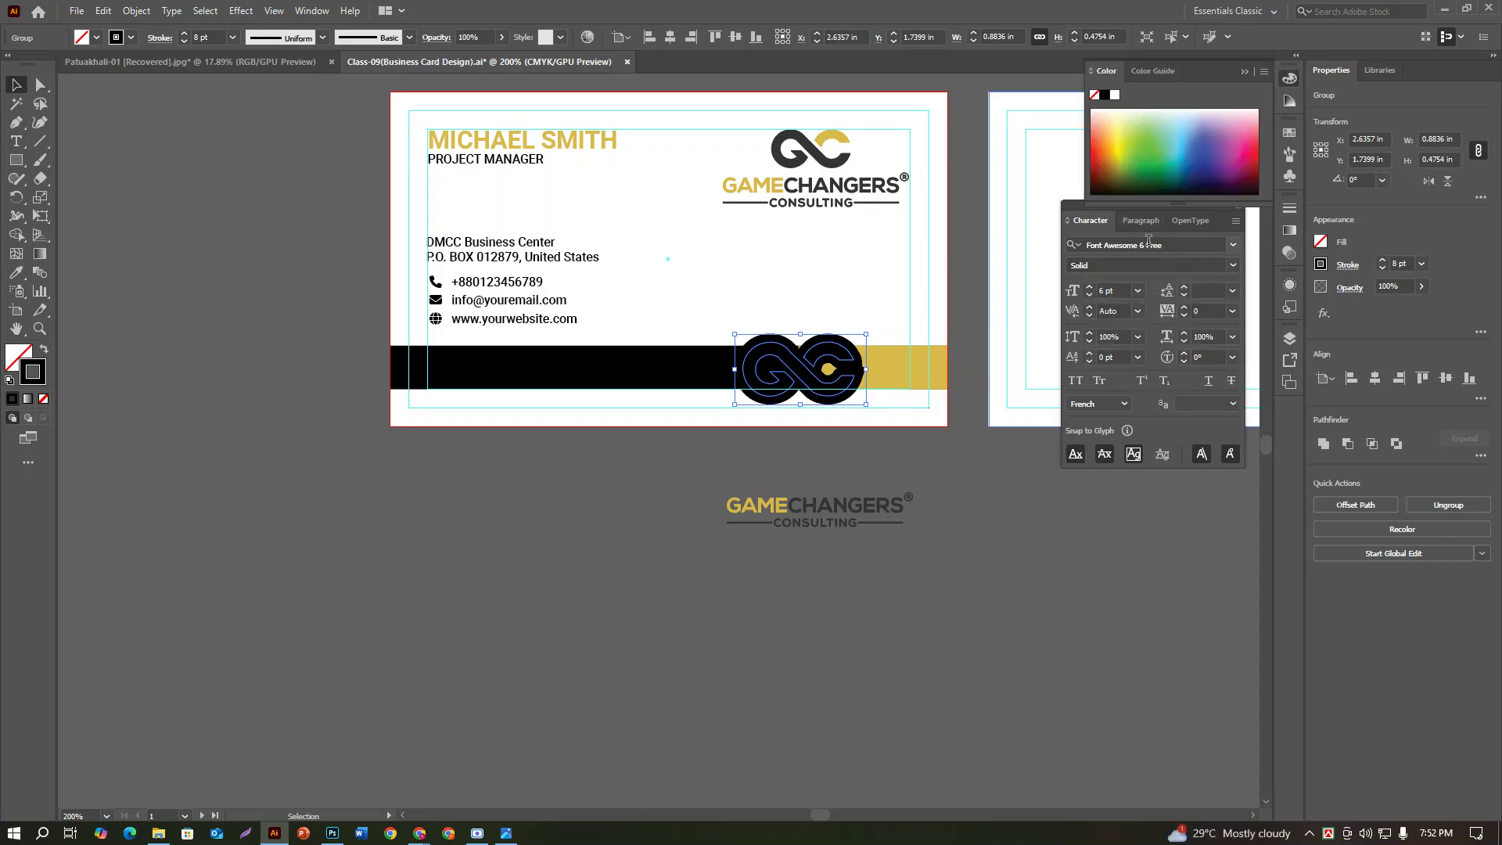
left_click(1115, 95)
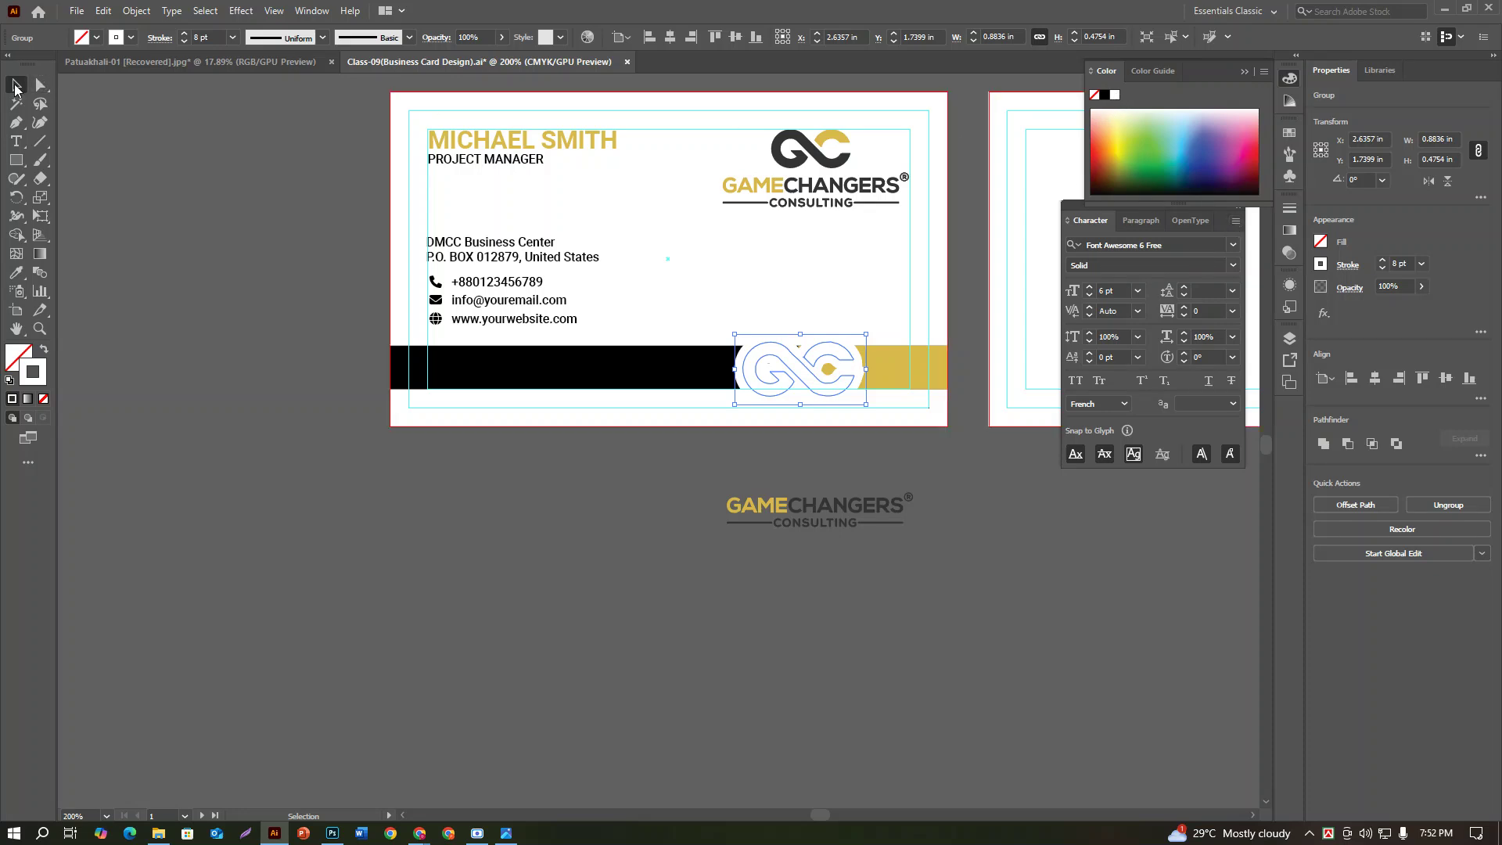
left_click(961, 443)
key("a")
left_click(860, 369)
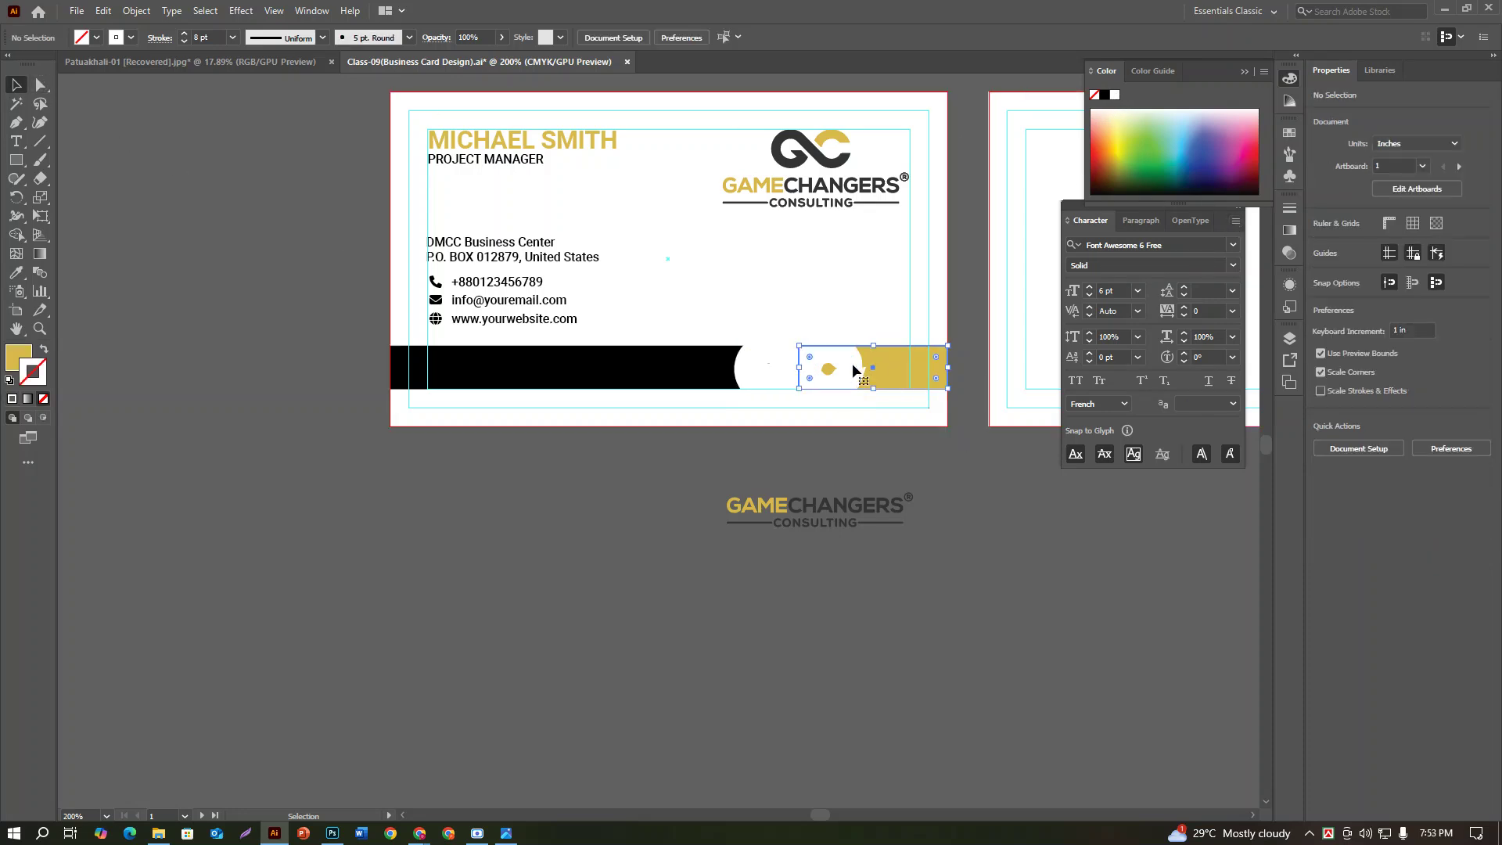
key("ctrl+z")
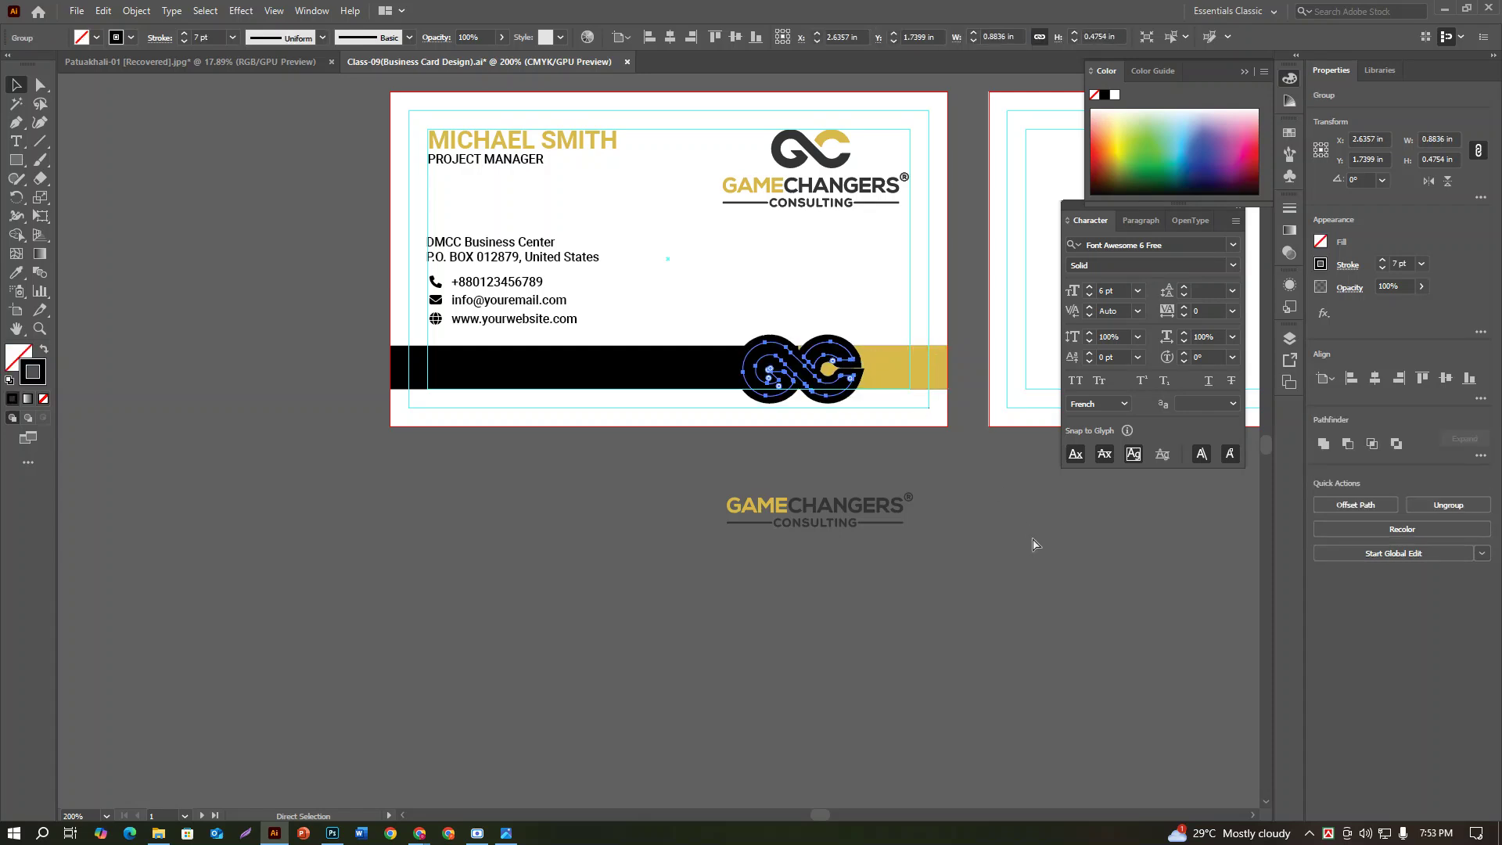
key("ctrl+z")
key("ctrl+z")
key("ctrl+z")
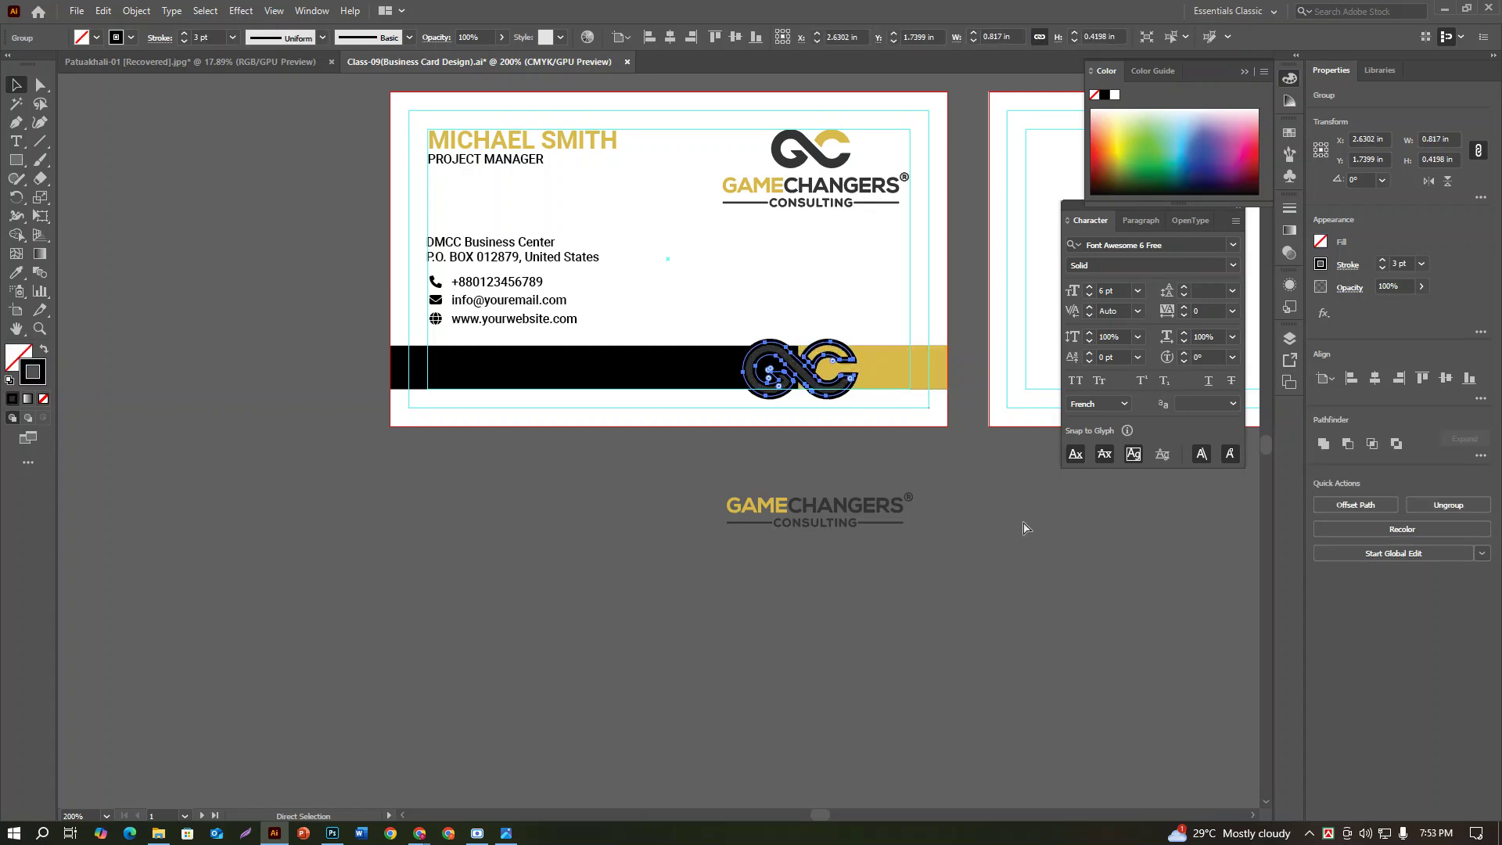
key("ctrl+z")
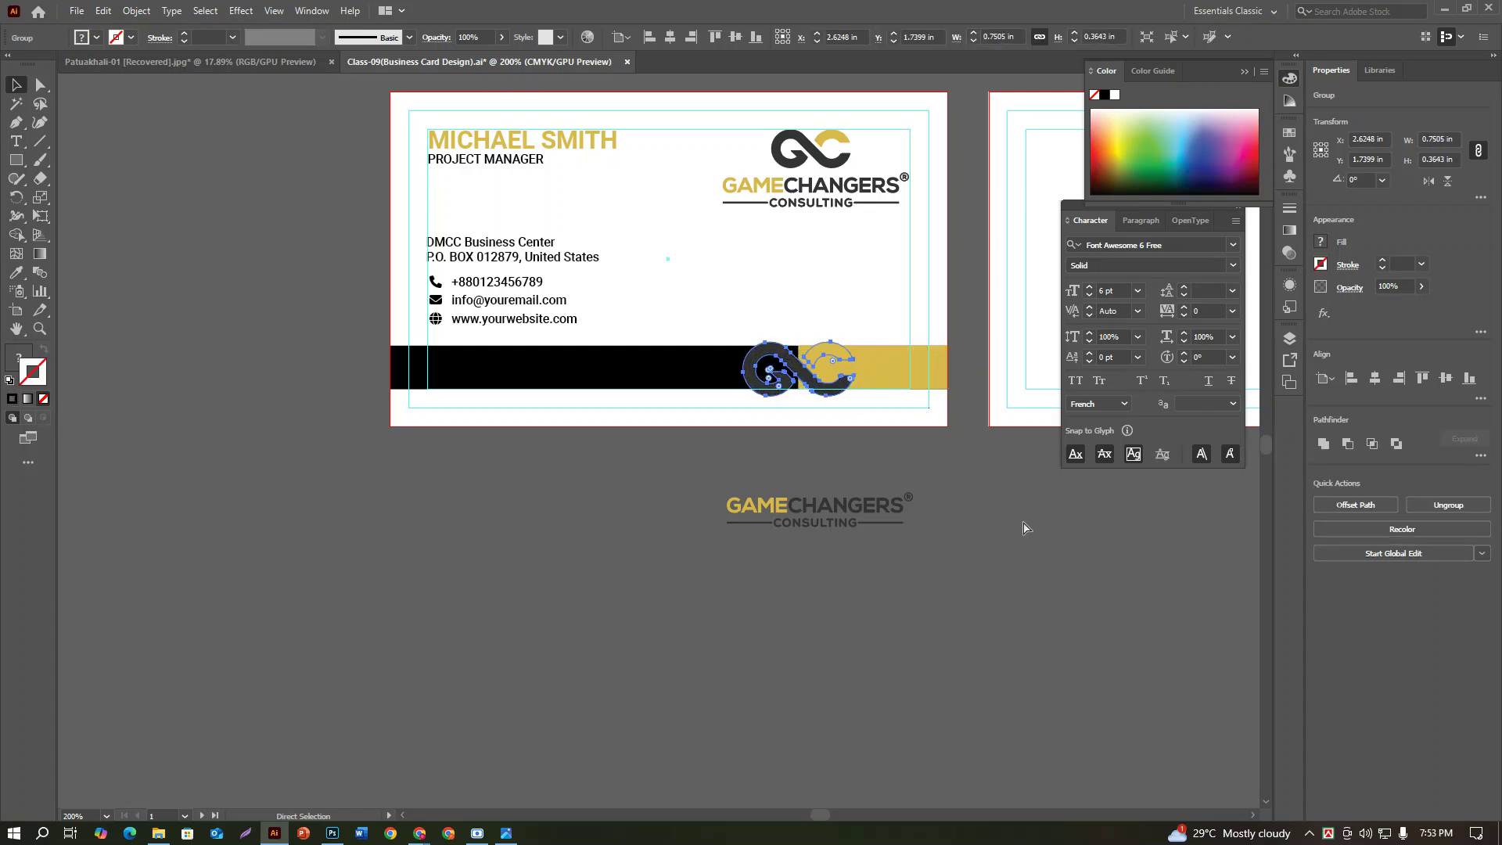
left_click(766, 342)
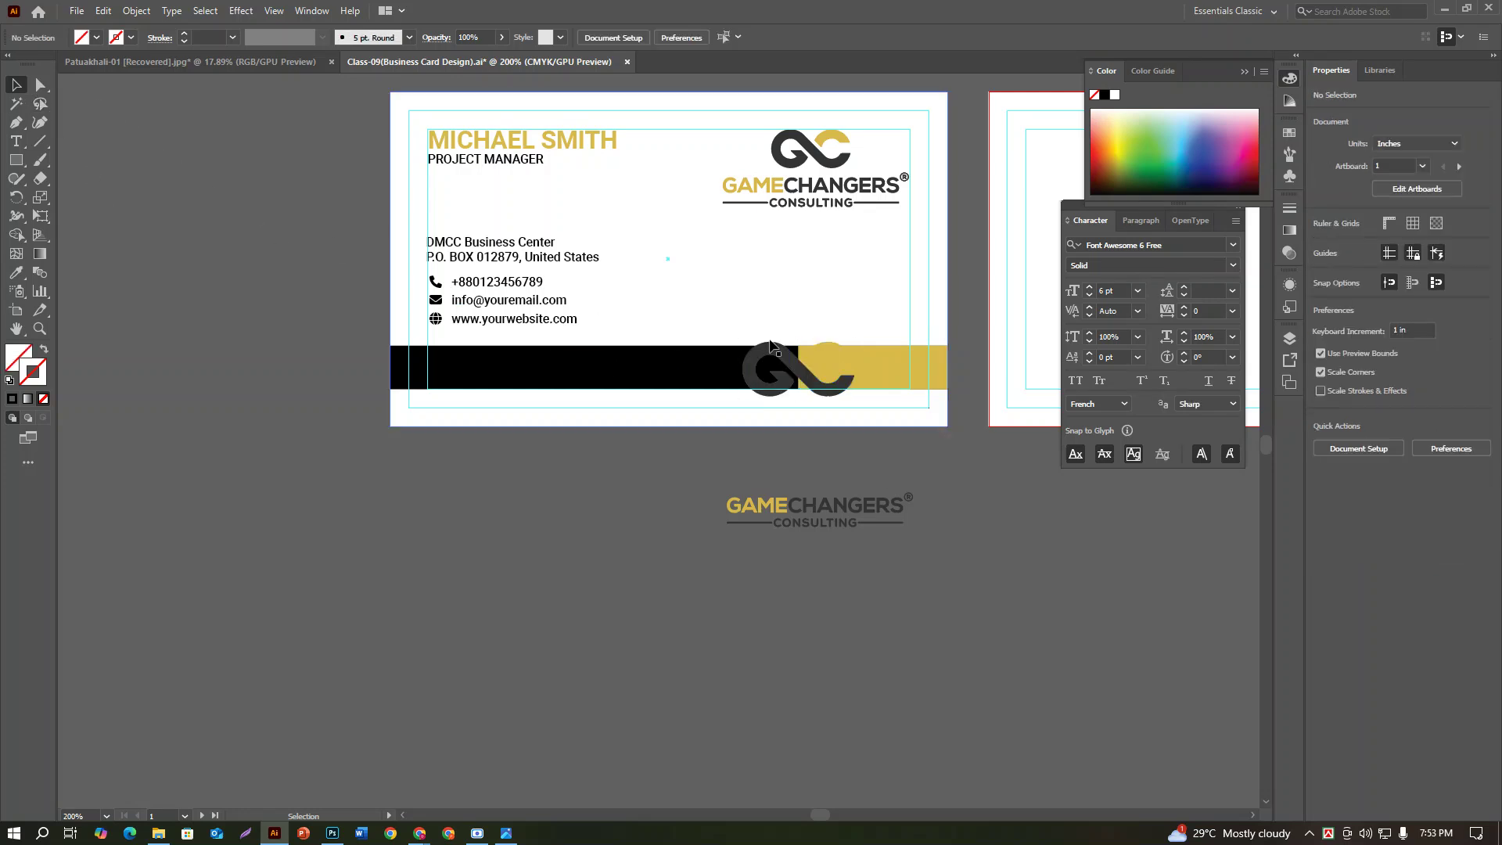
left_click(821, 381)
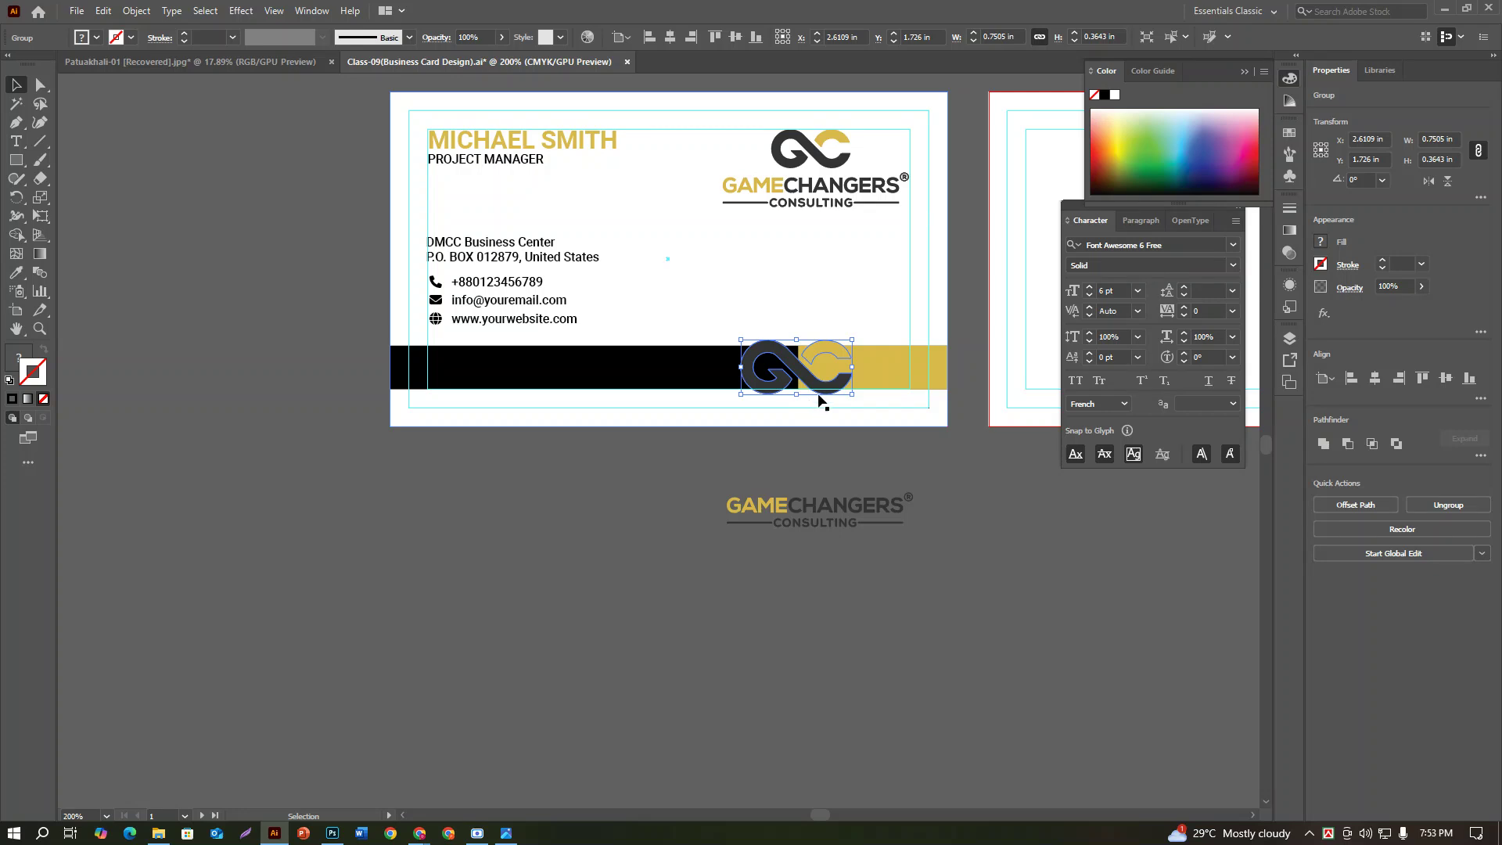
left_click(1116, 97)
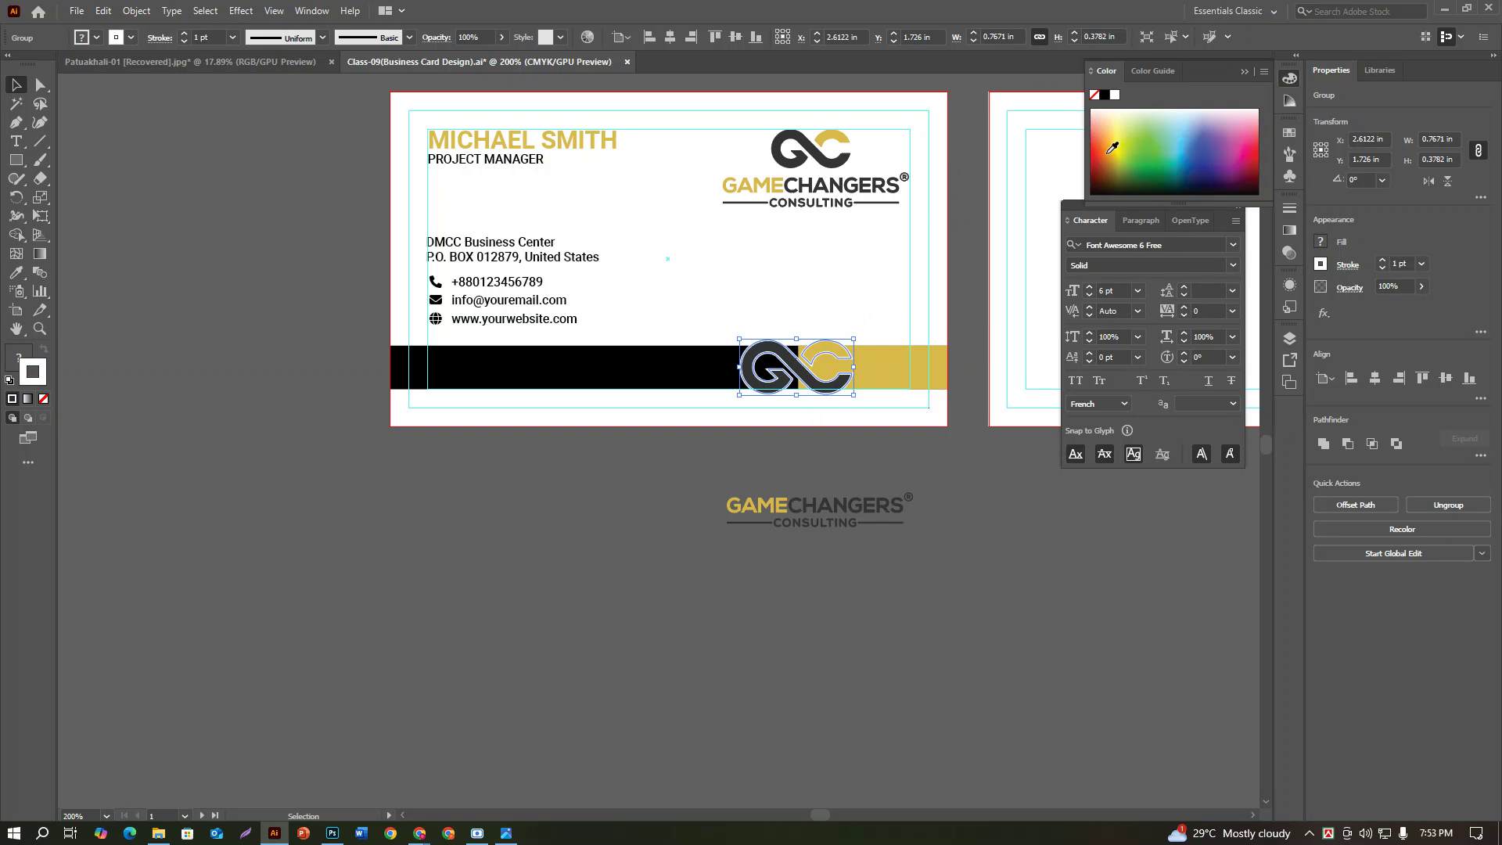
key("slash")
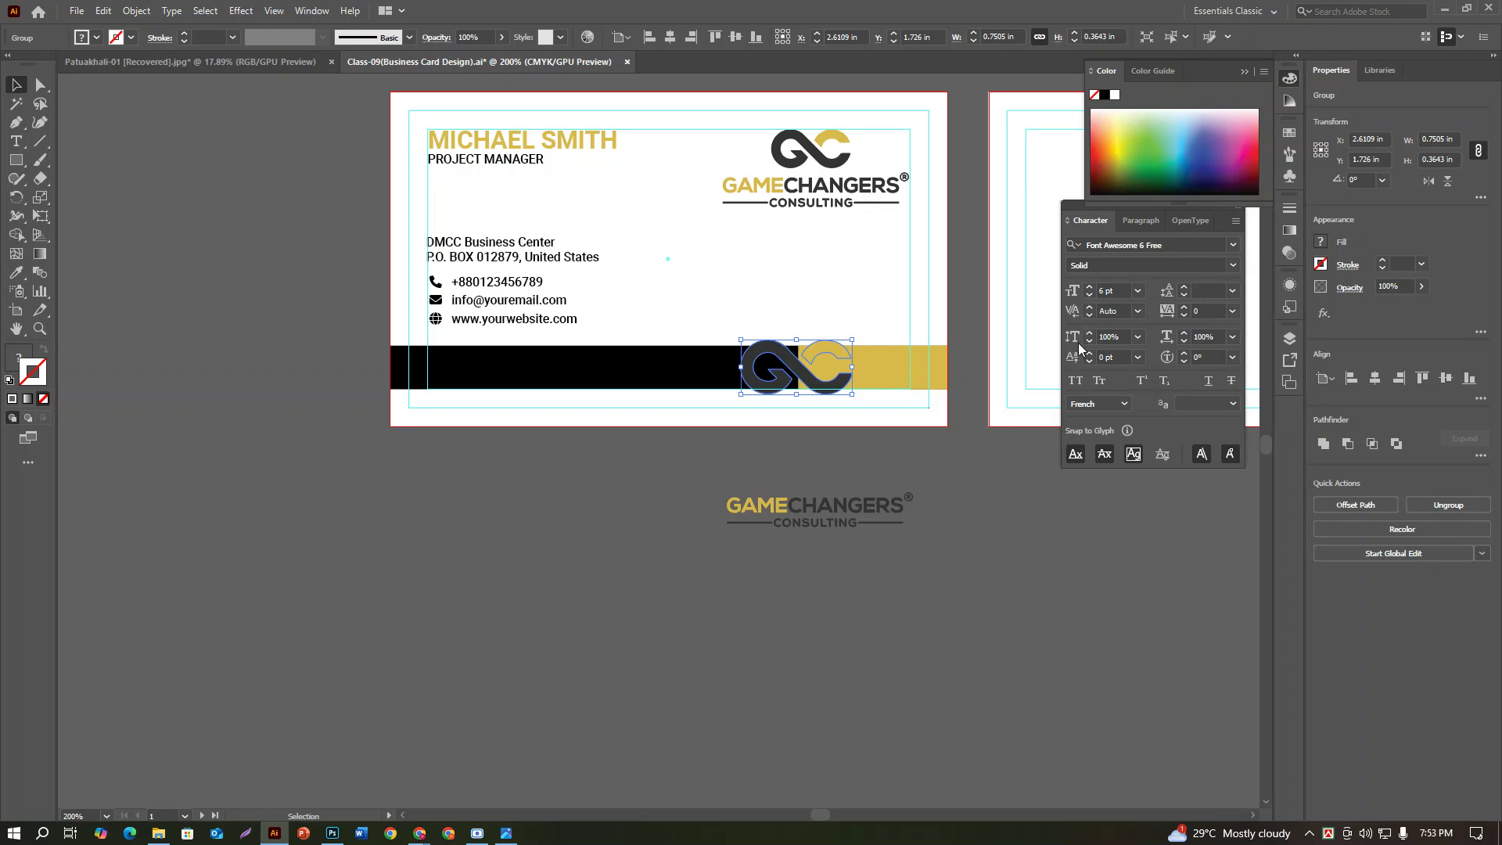
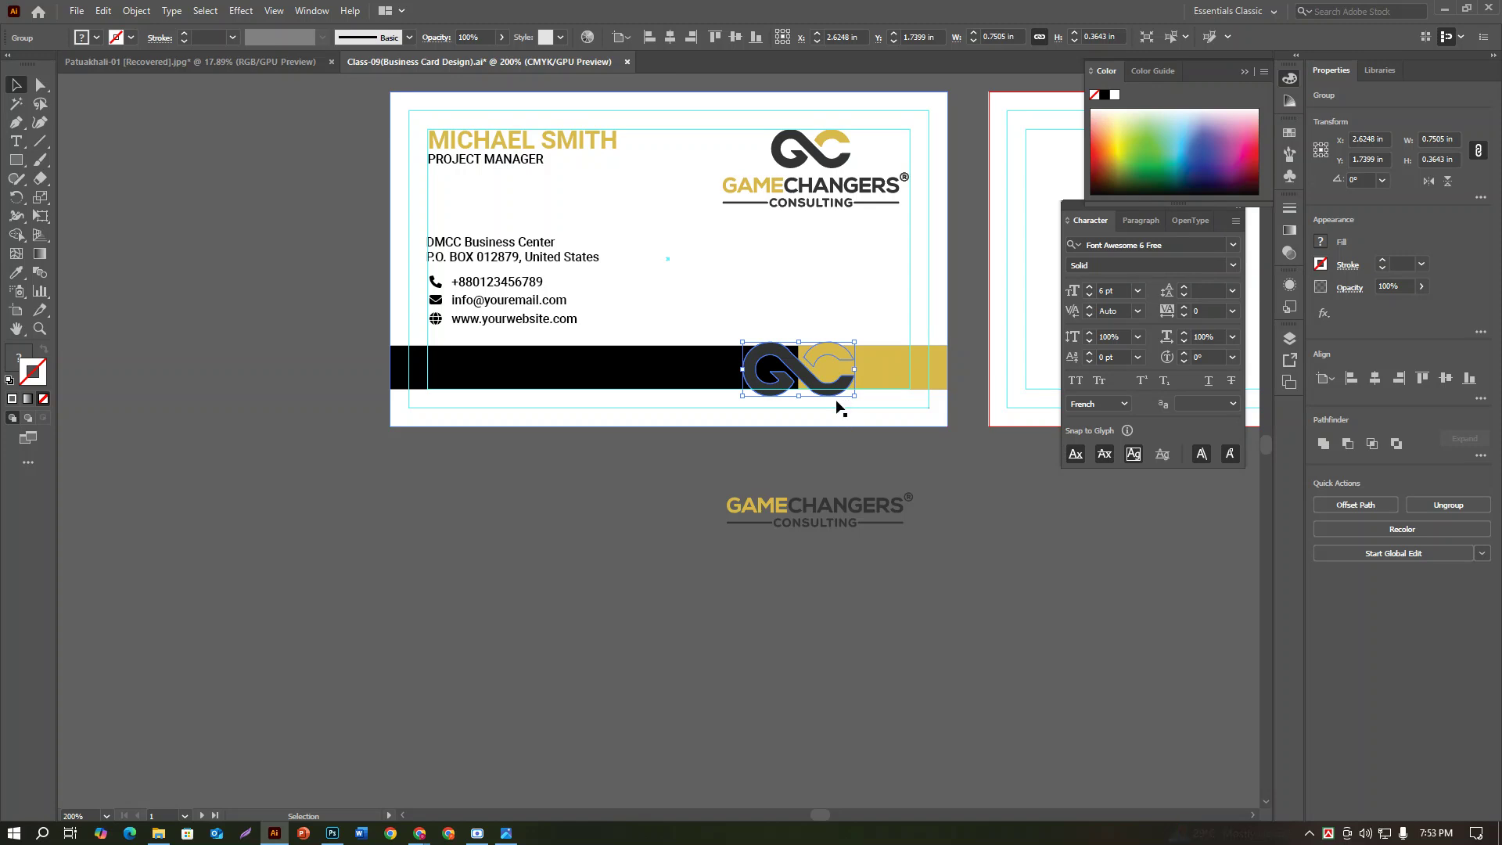
Step: Select the GC logo in the bottom bar, try a white stroke on it, then undo it
left_click(849, 353)
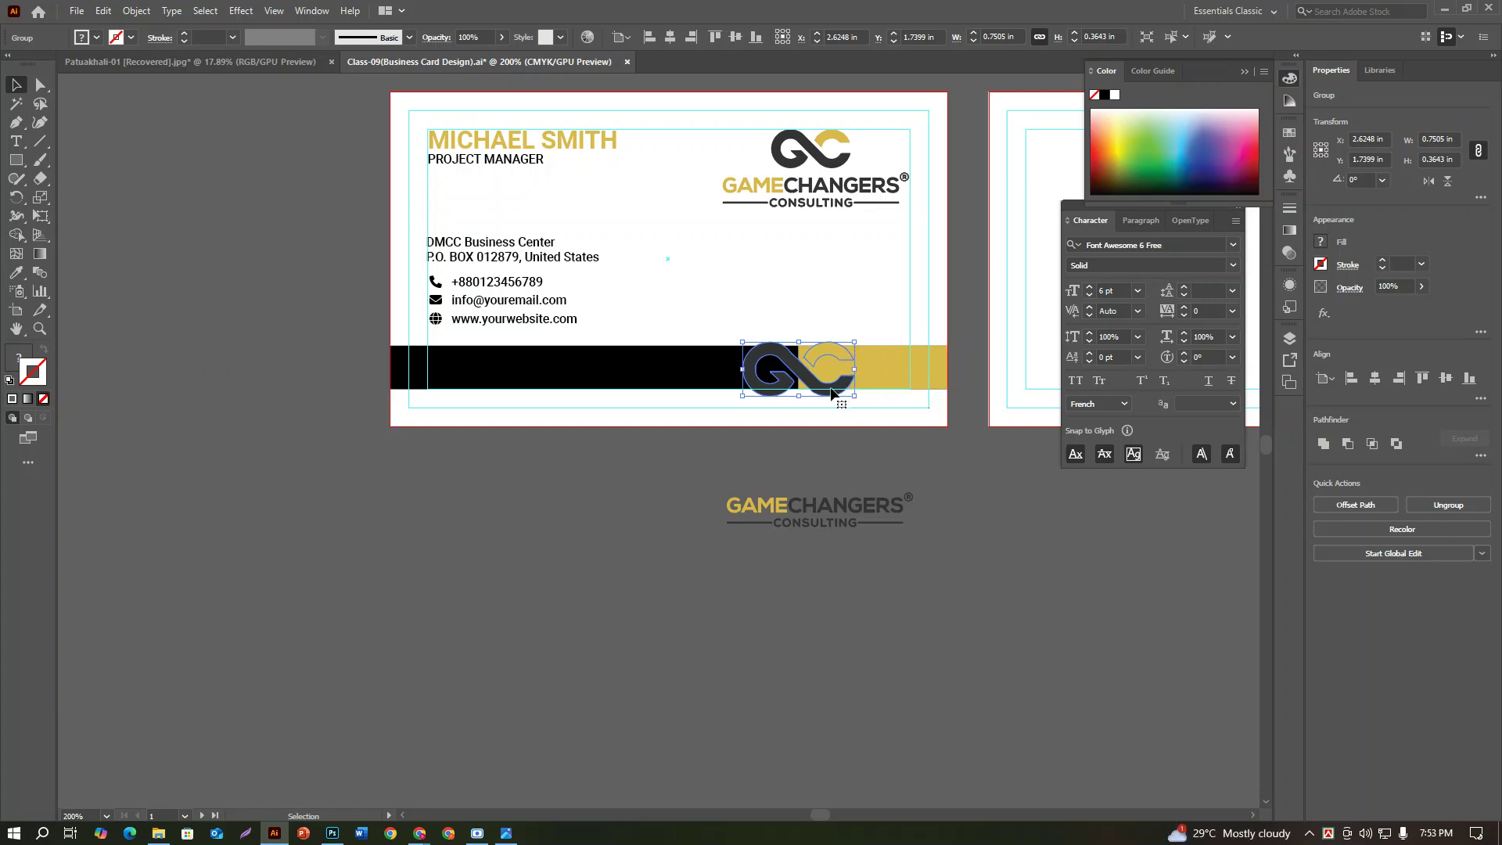
left_click(1114, 96)
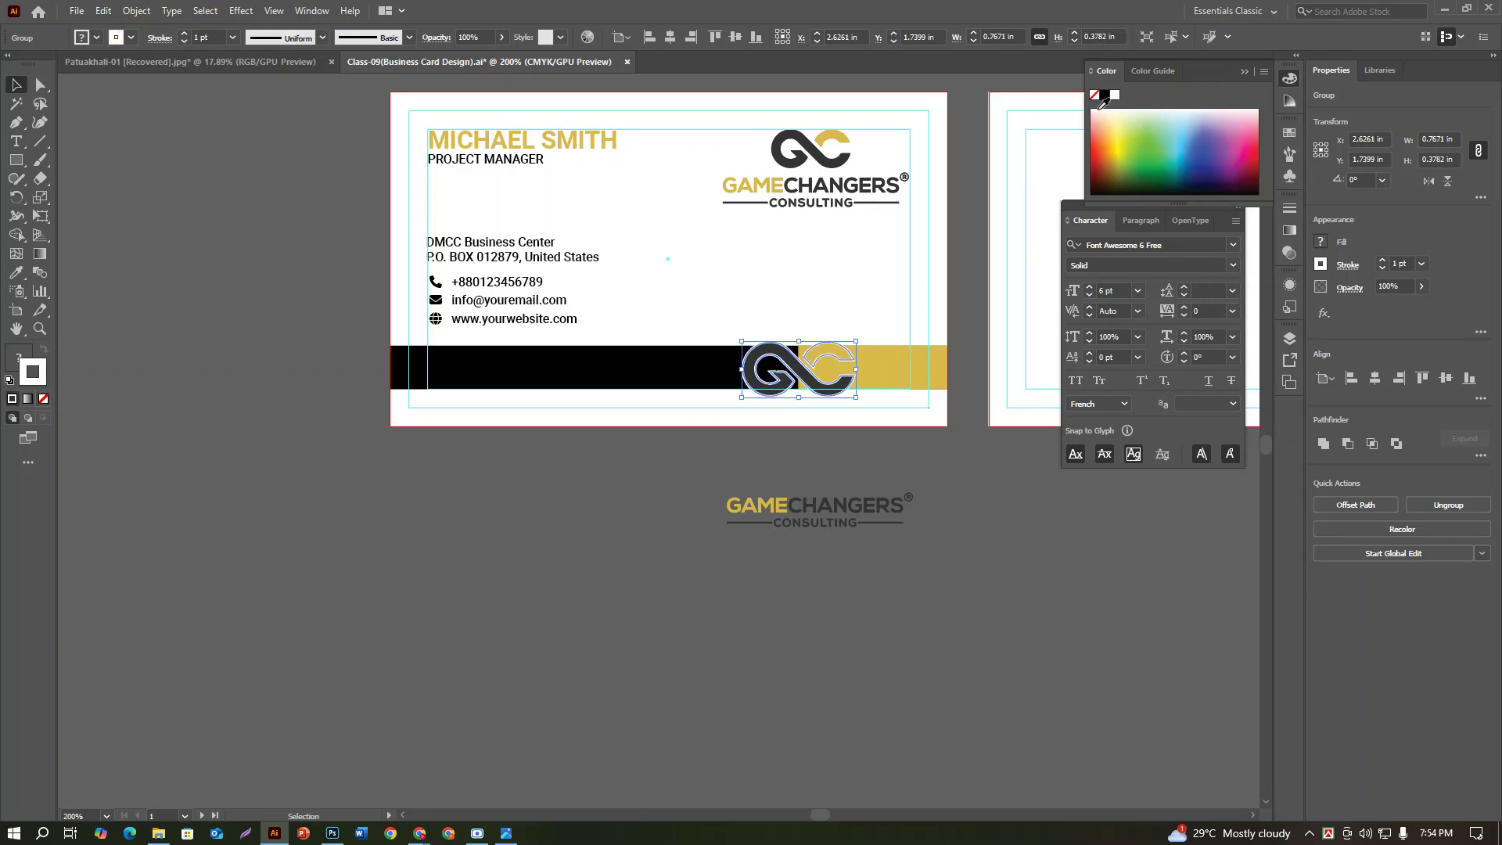
key("ctrl+z")
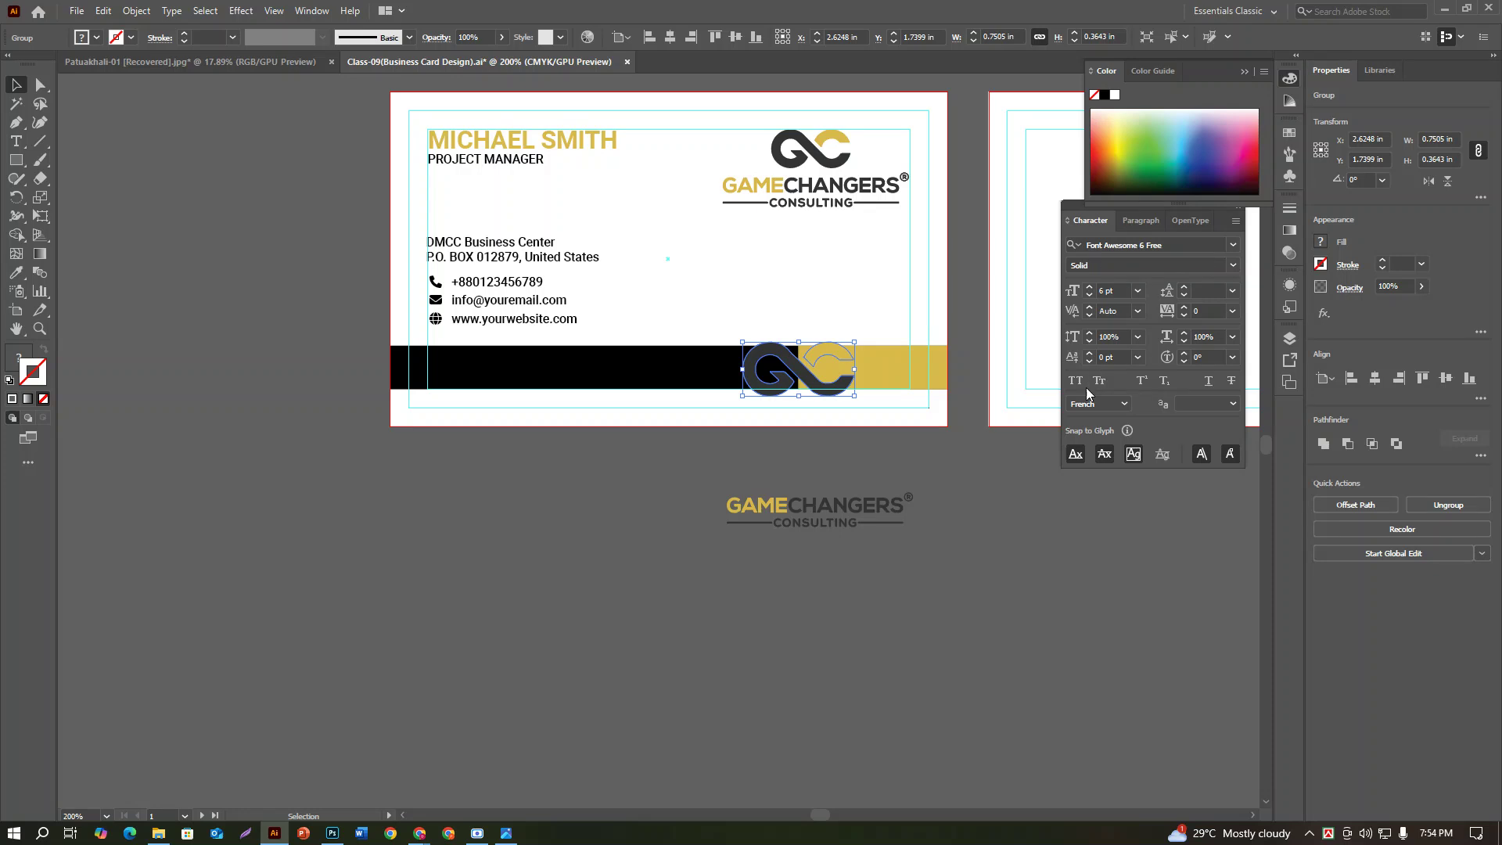
Step: Apply a 0.1 in Offset Path to the GC logo
left_click(136, 10)
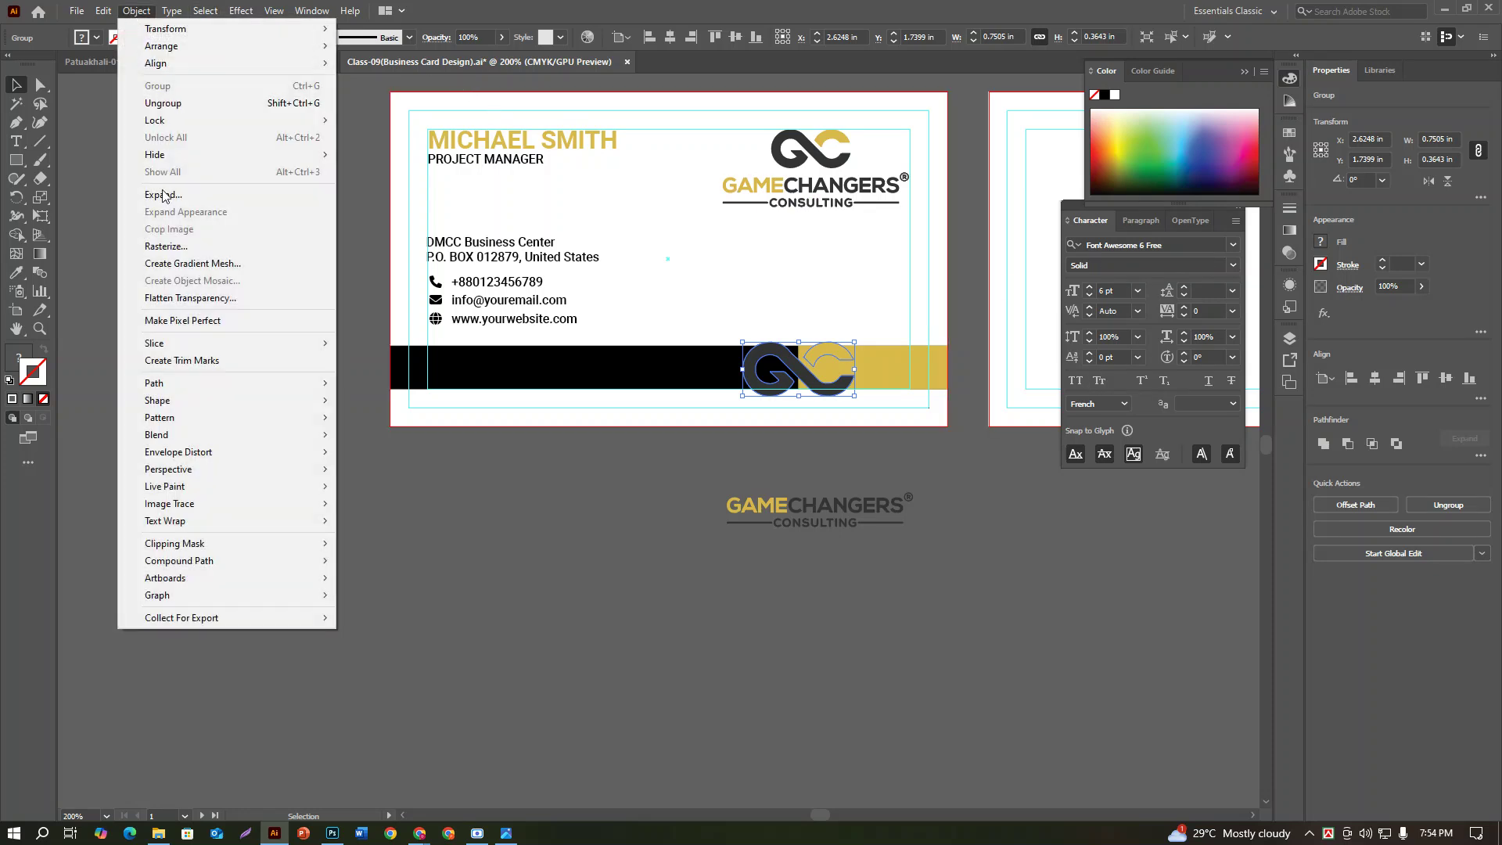
mouse_move(188, 434)
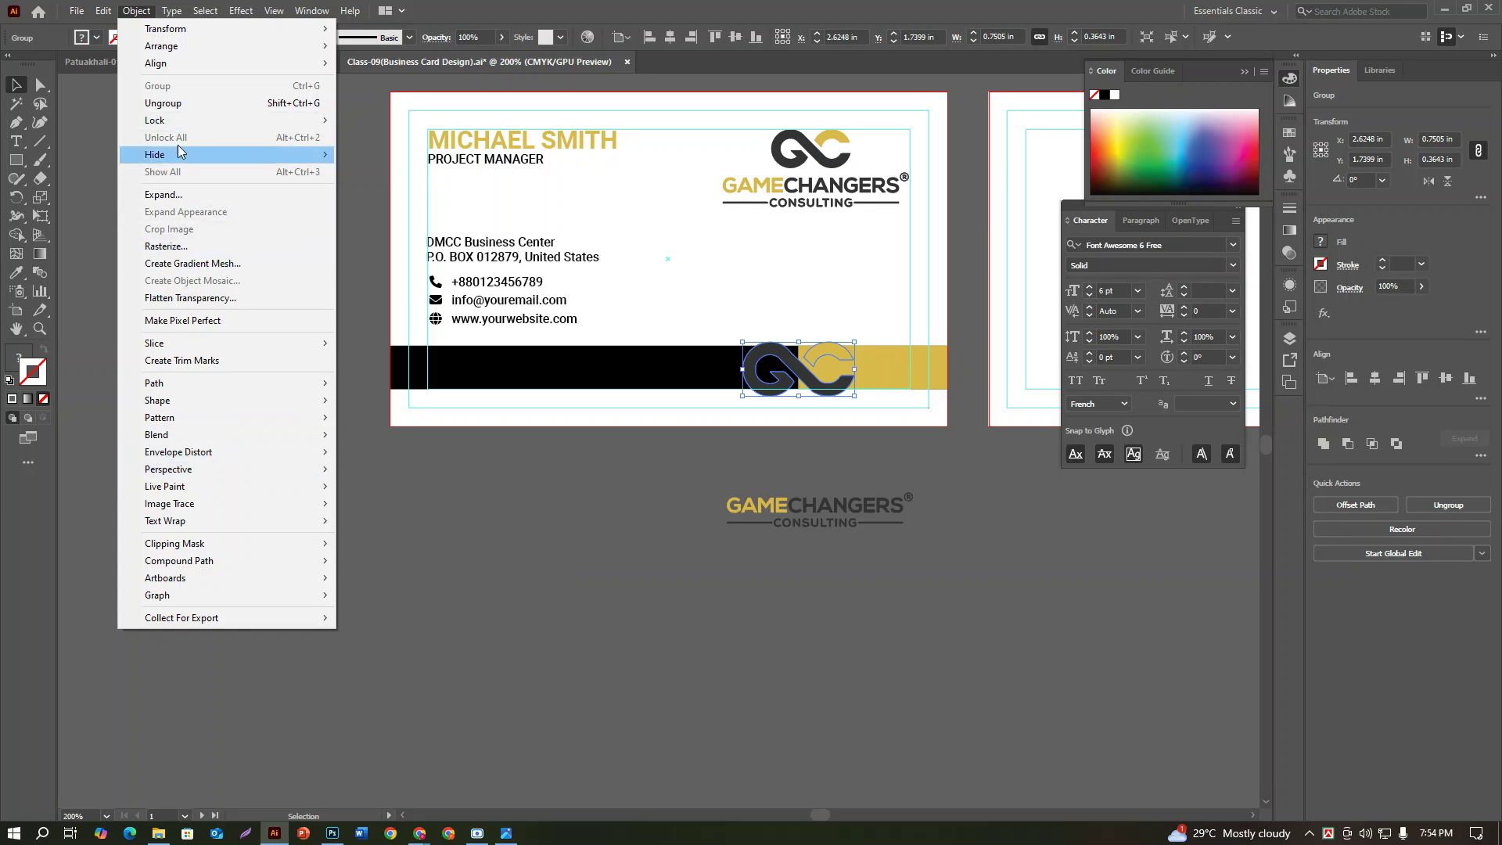
mouse_move(232, 391)
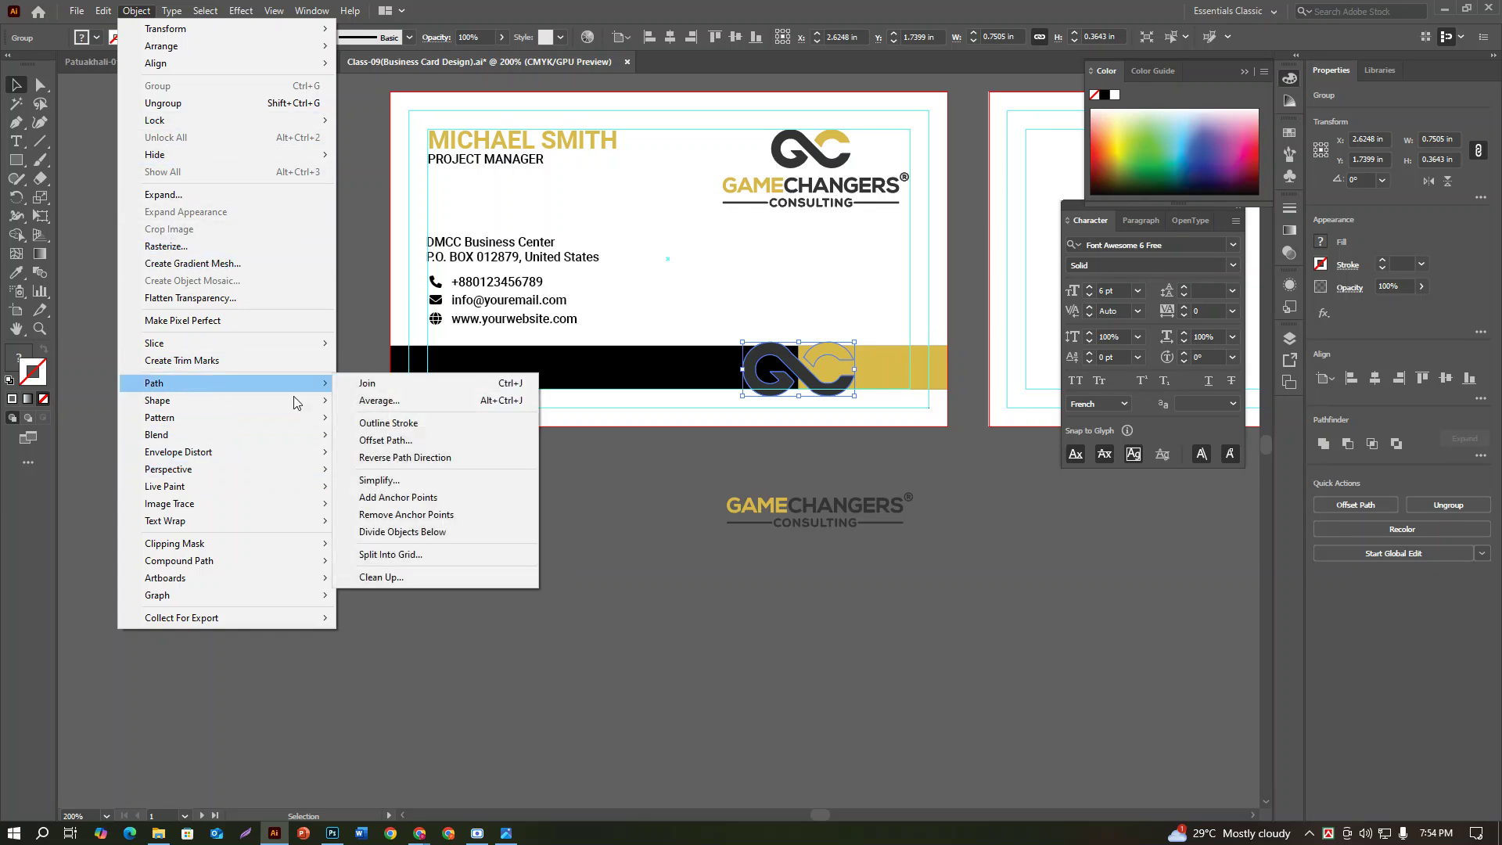
left_click(385, 440)
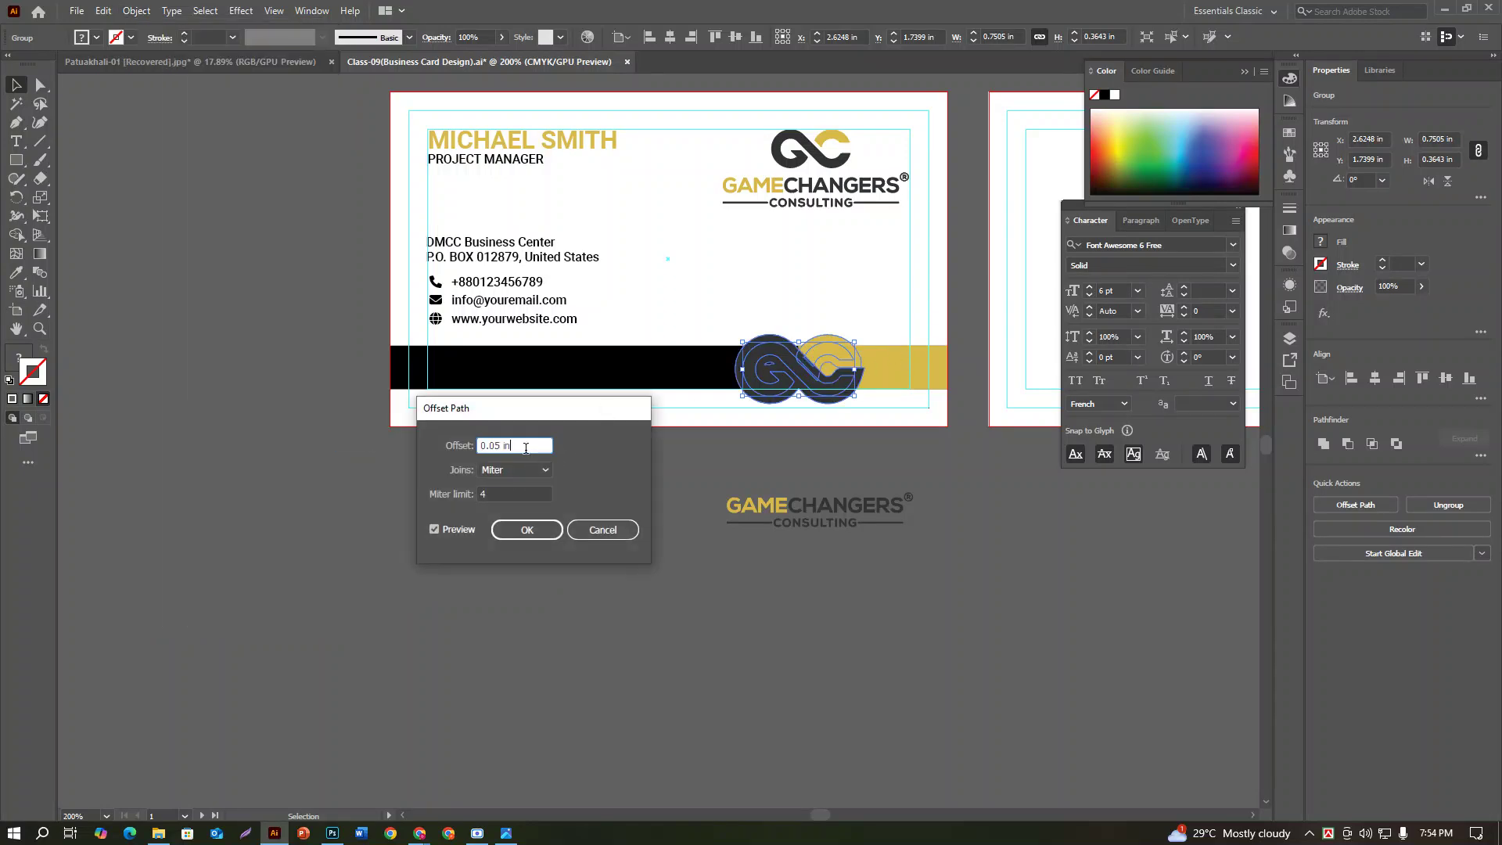
key("Up")
key("Up")
key("Down")
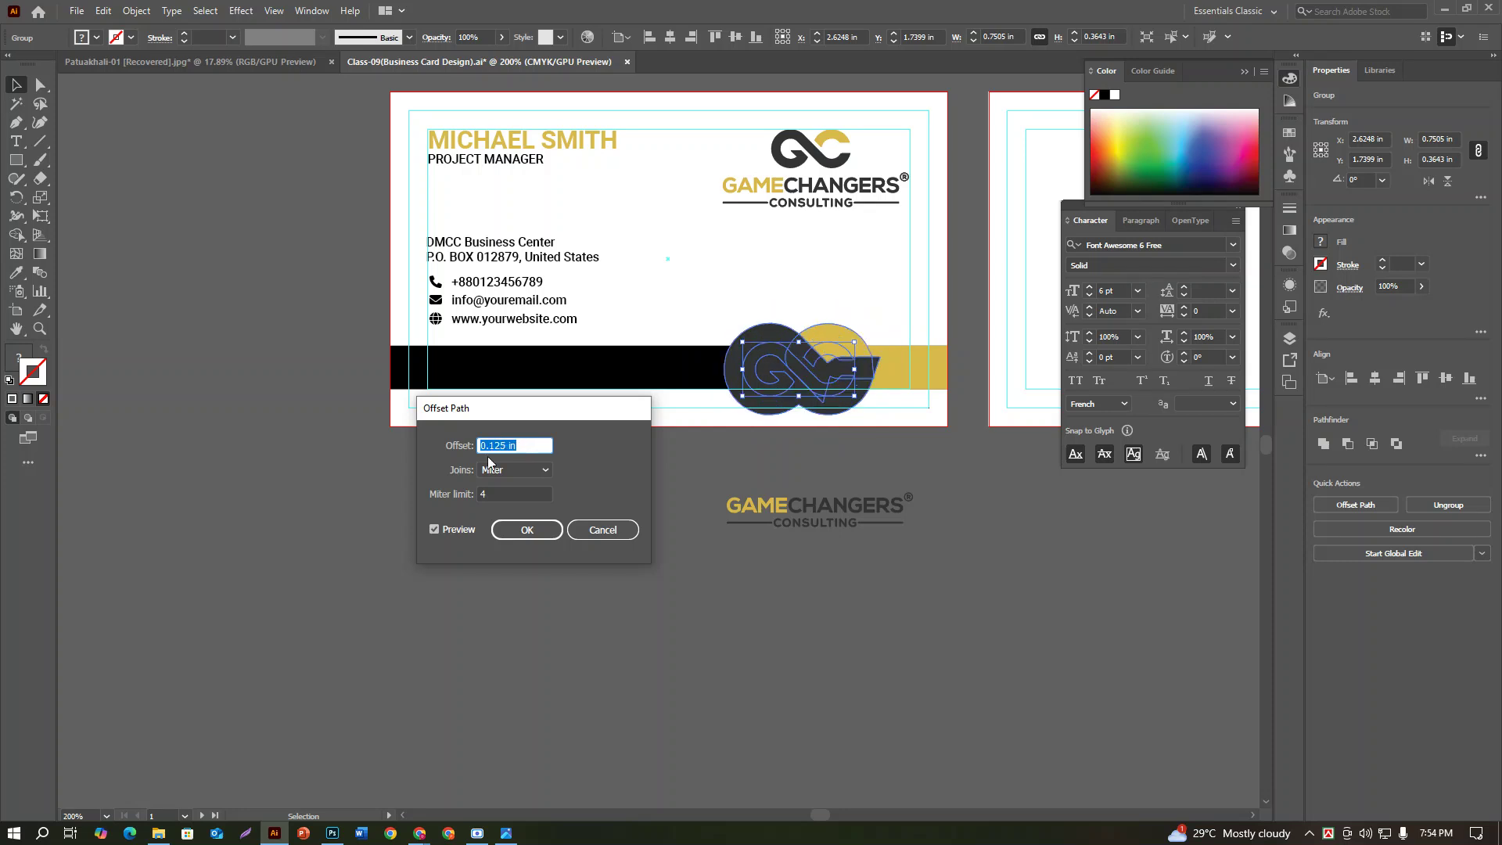
left_click(497, 444)
key("Delete")
key("Delete")
left_click(434, 530)
left_click(434, 530)
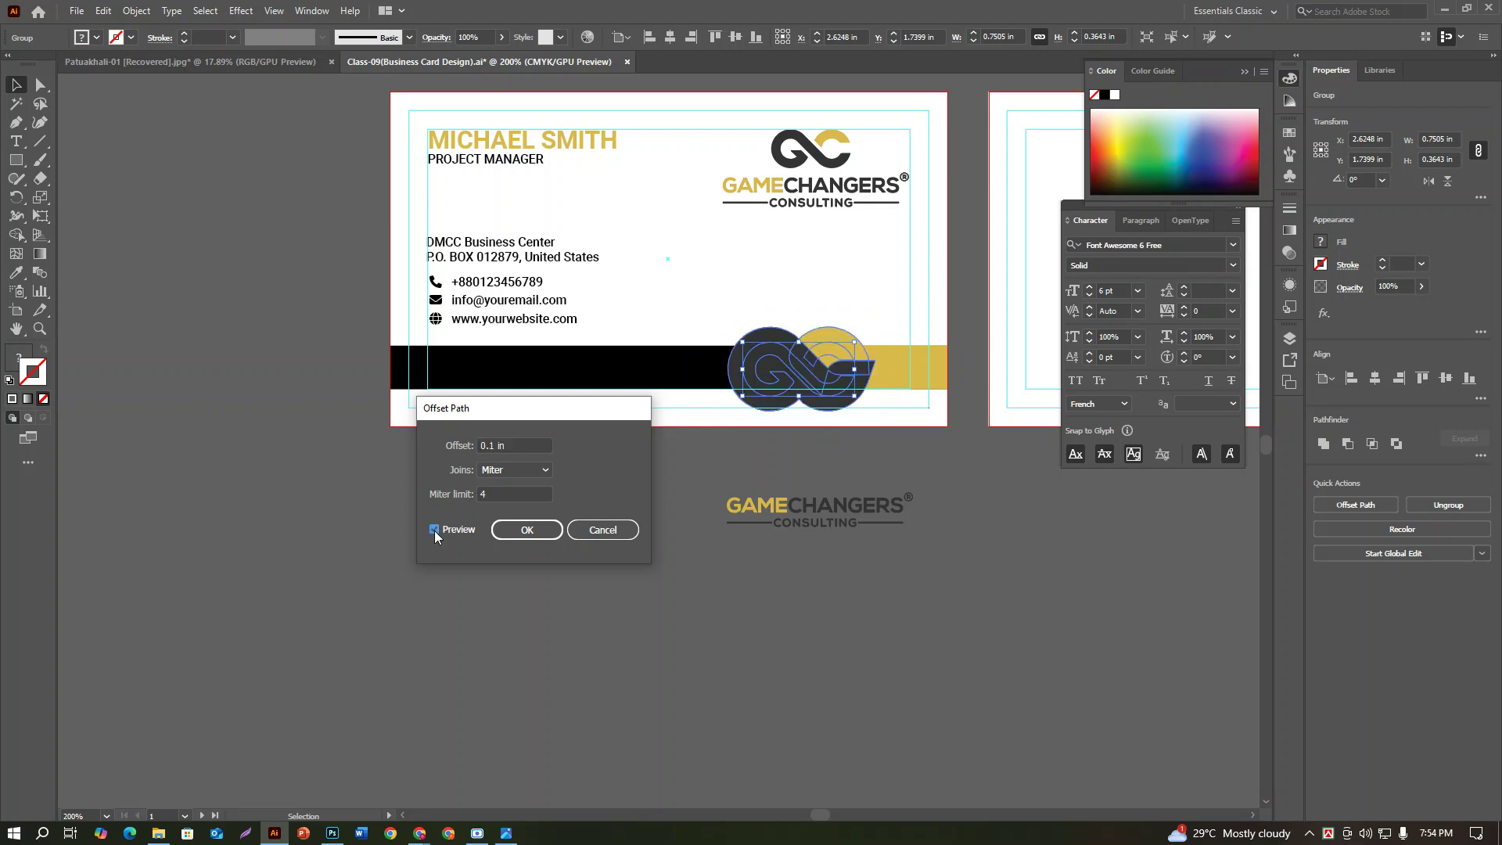
left_click(487, 445)
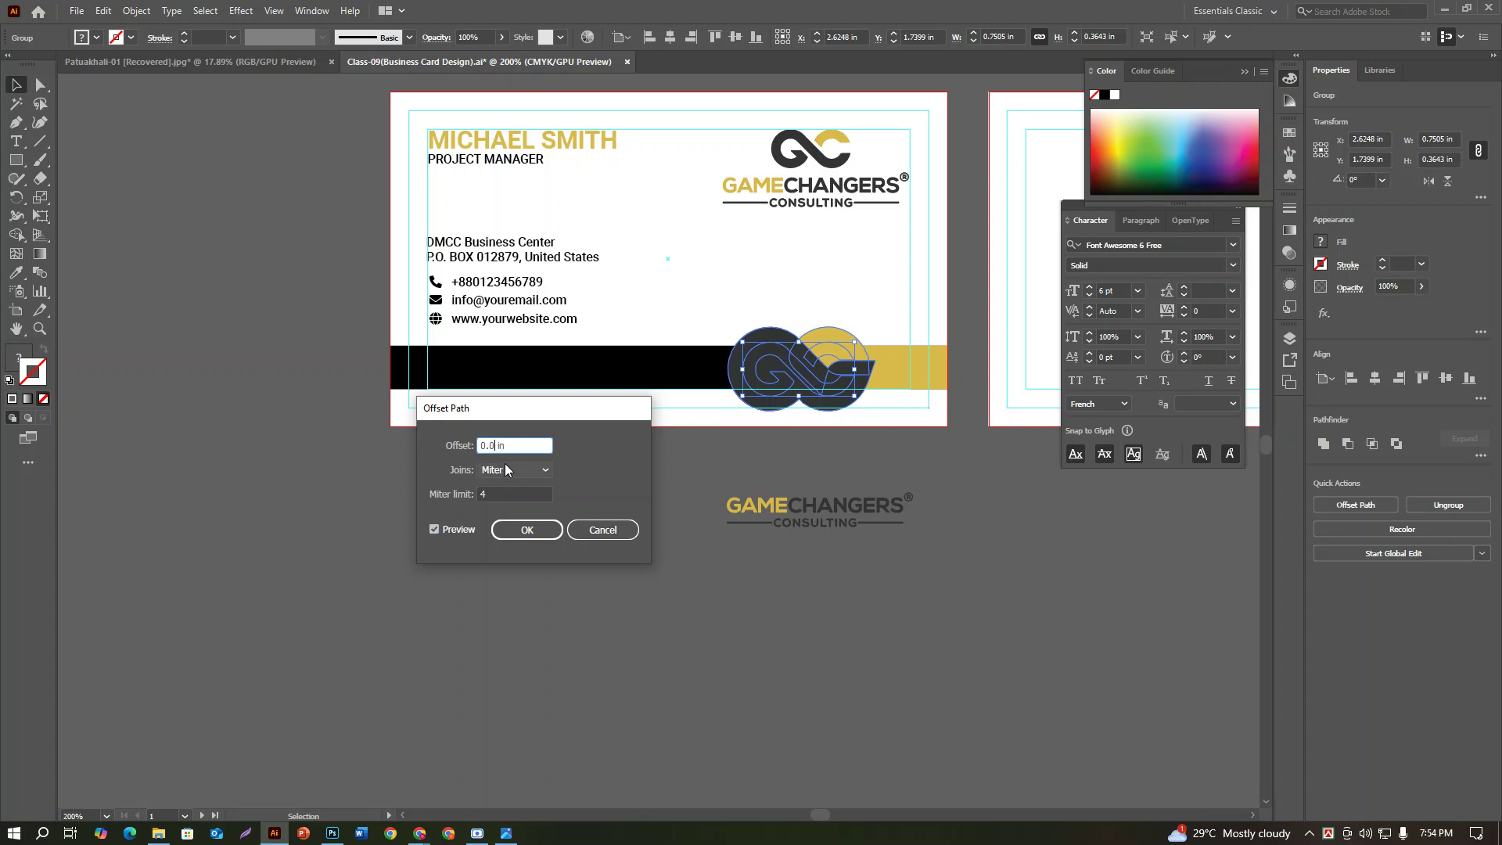
left_click(538, 533)
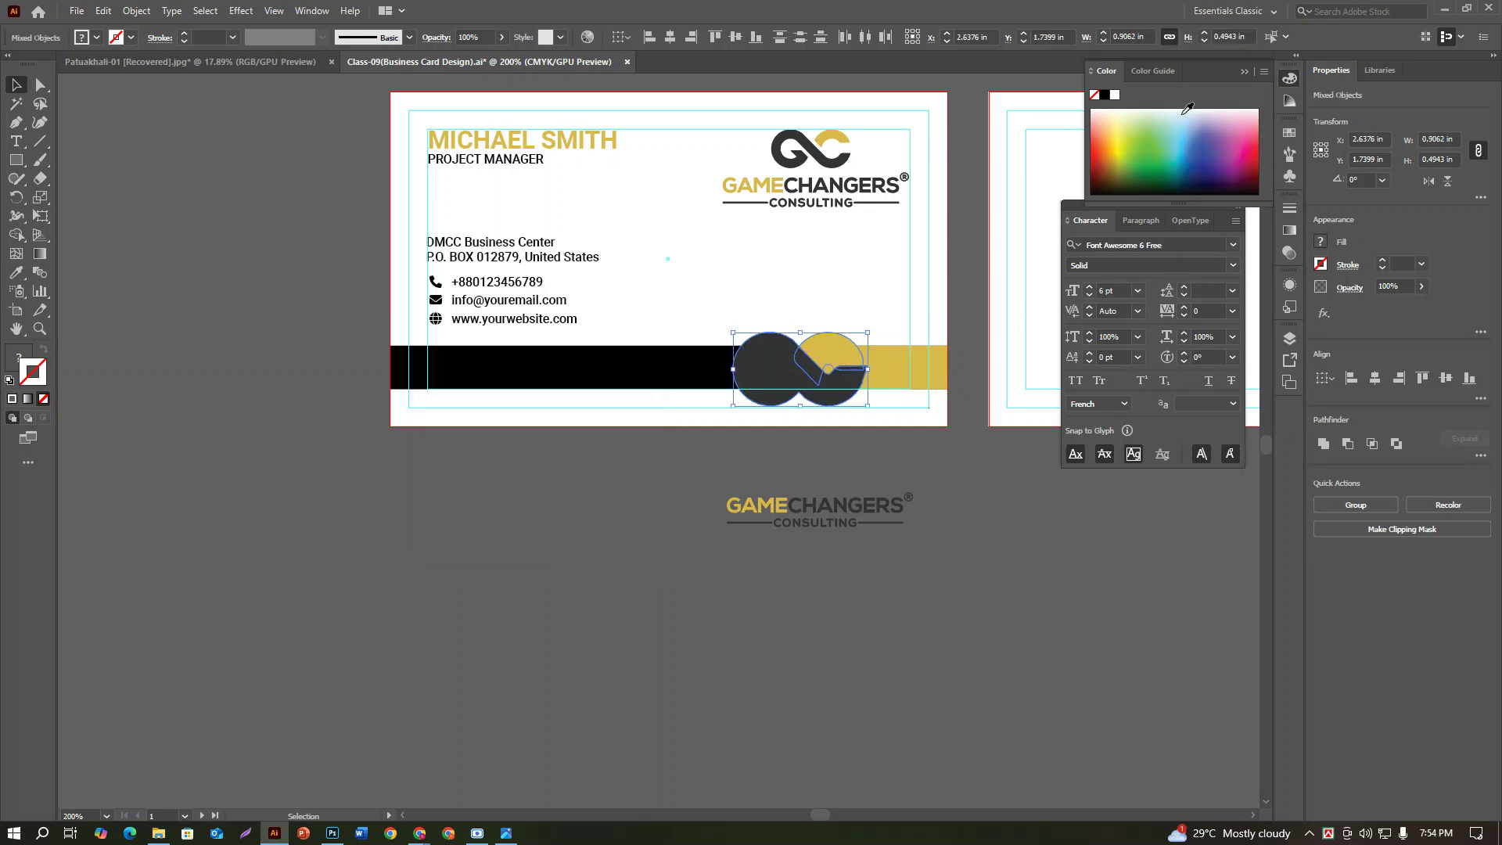
Step: Give the offset shapes a white stroke, then select the whole GC logo group and delete it
left_click(1115, 94)
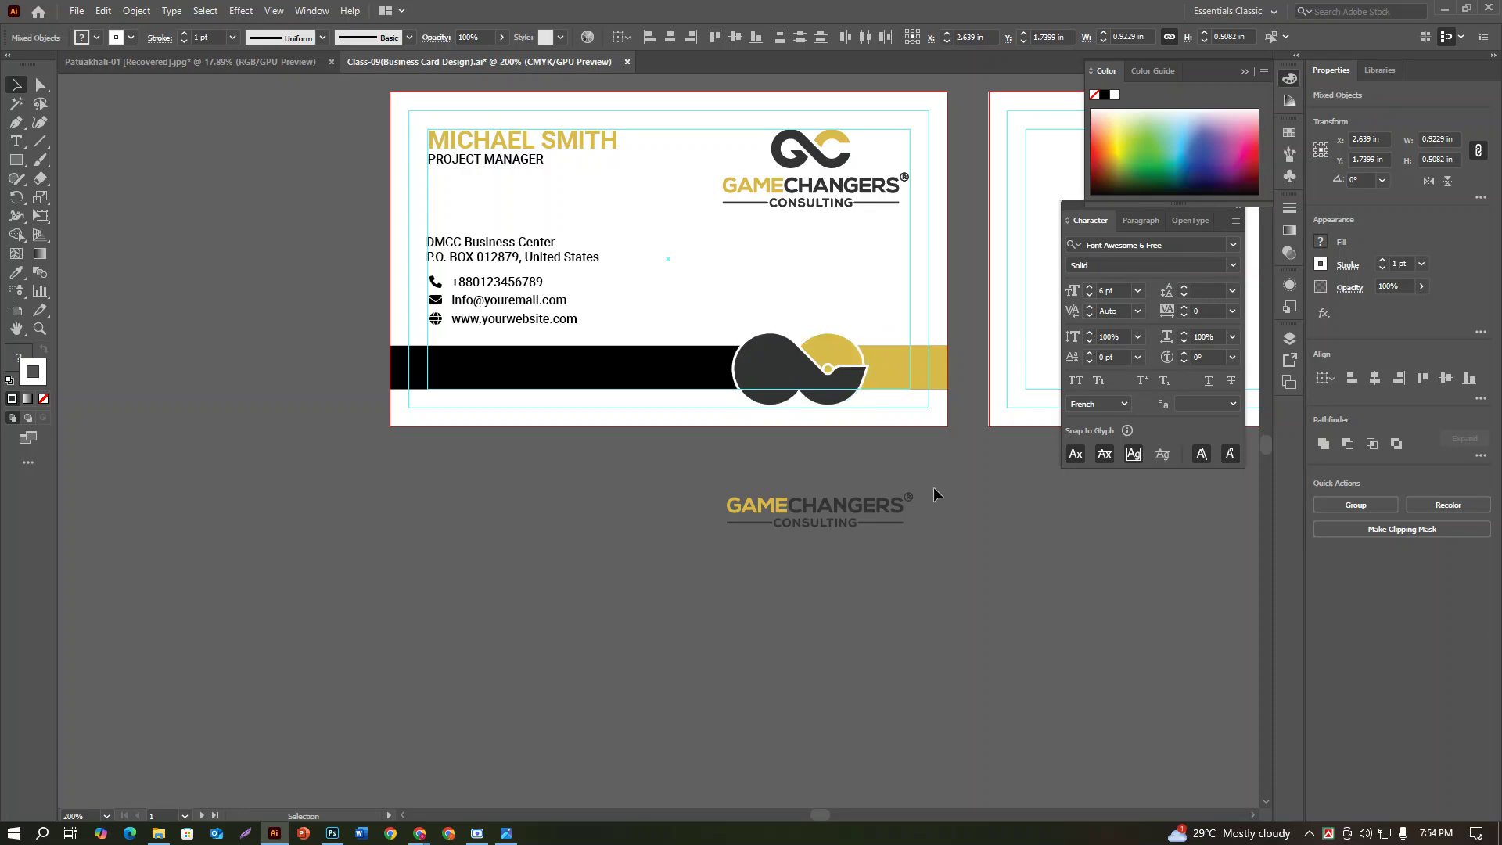
left_click(826, 342)
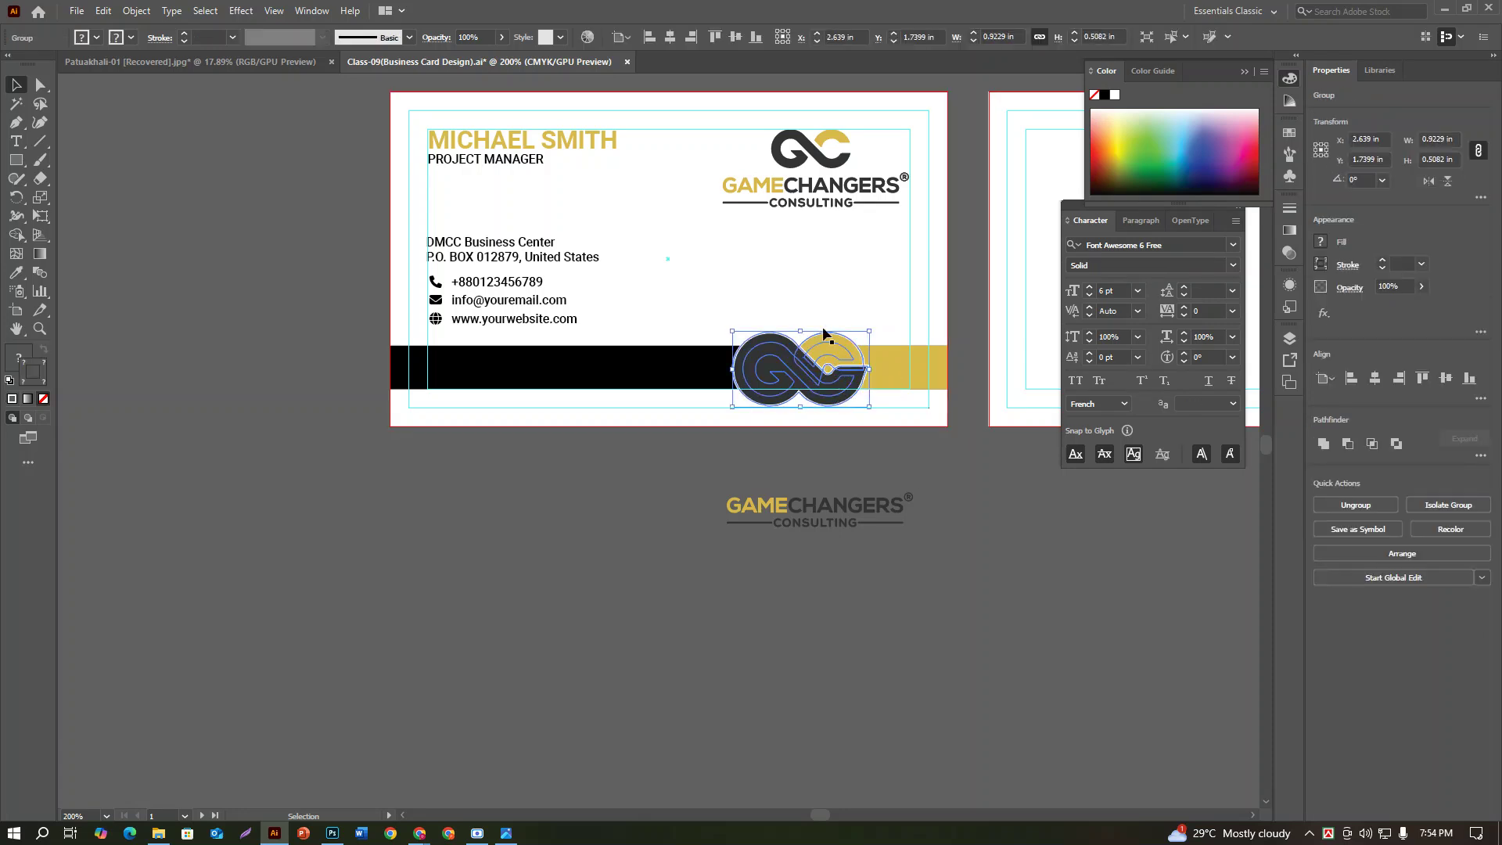
left_click(784, 587)
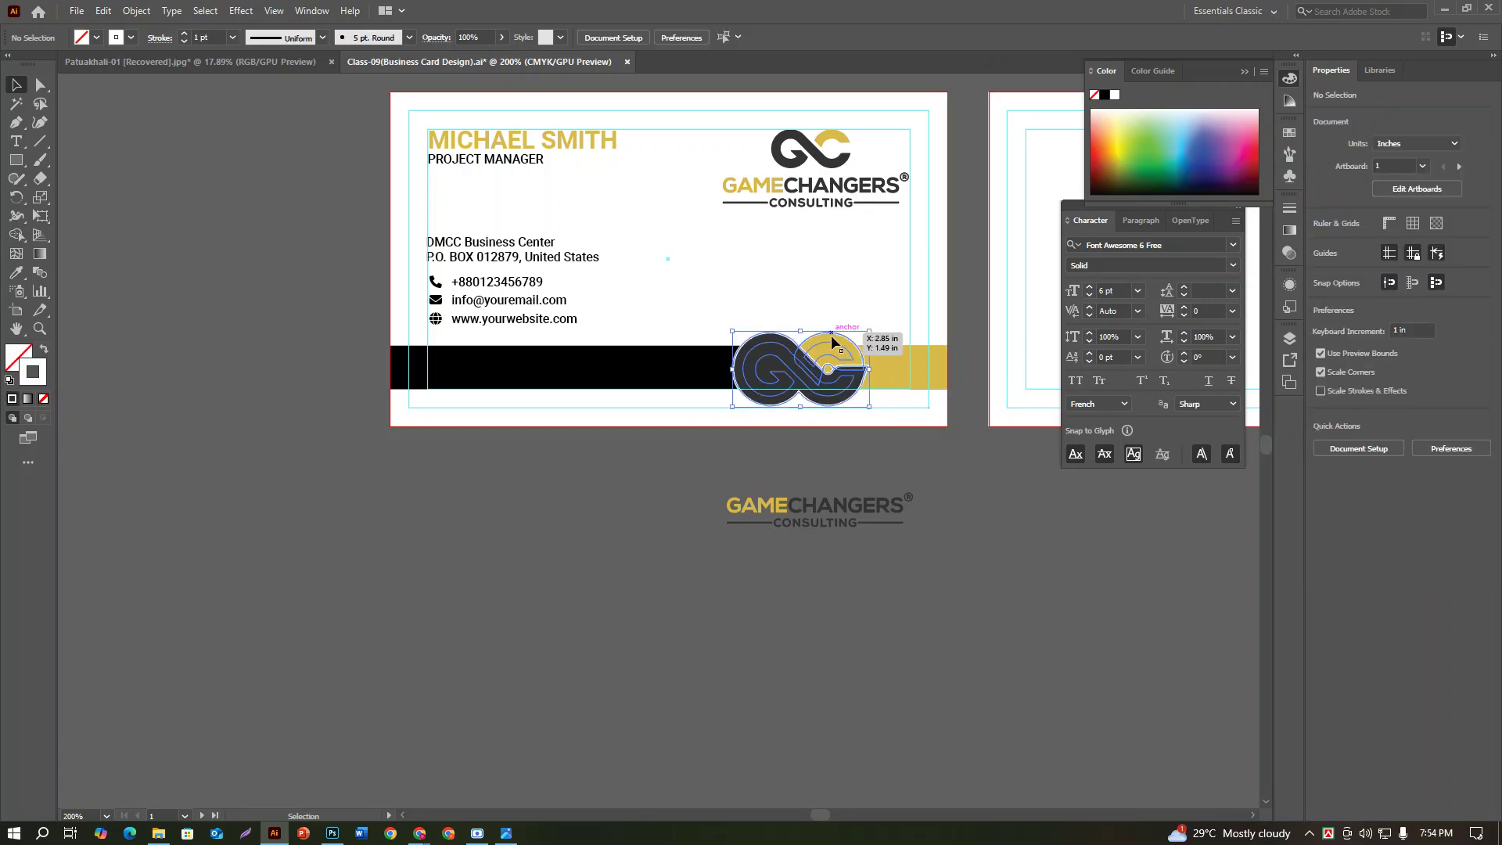
left_click(829, 333)
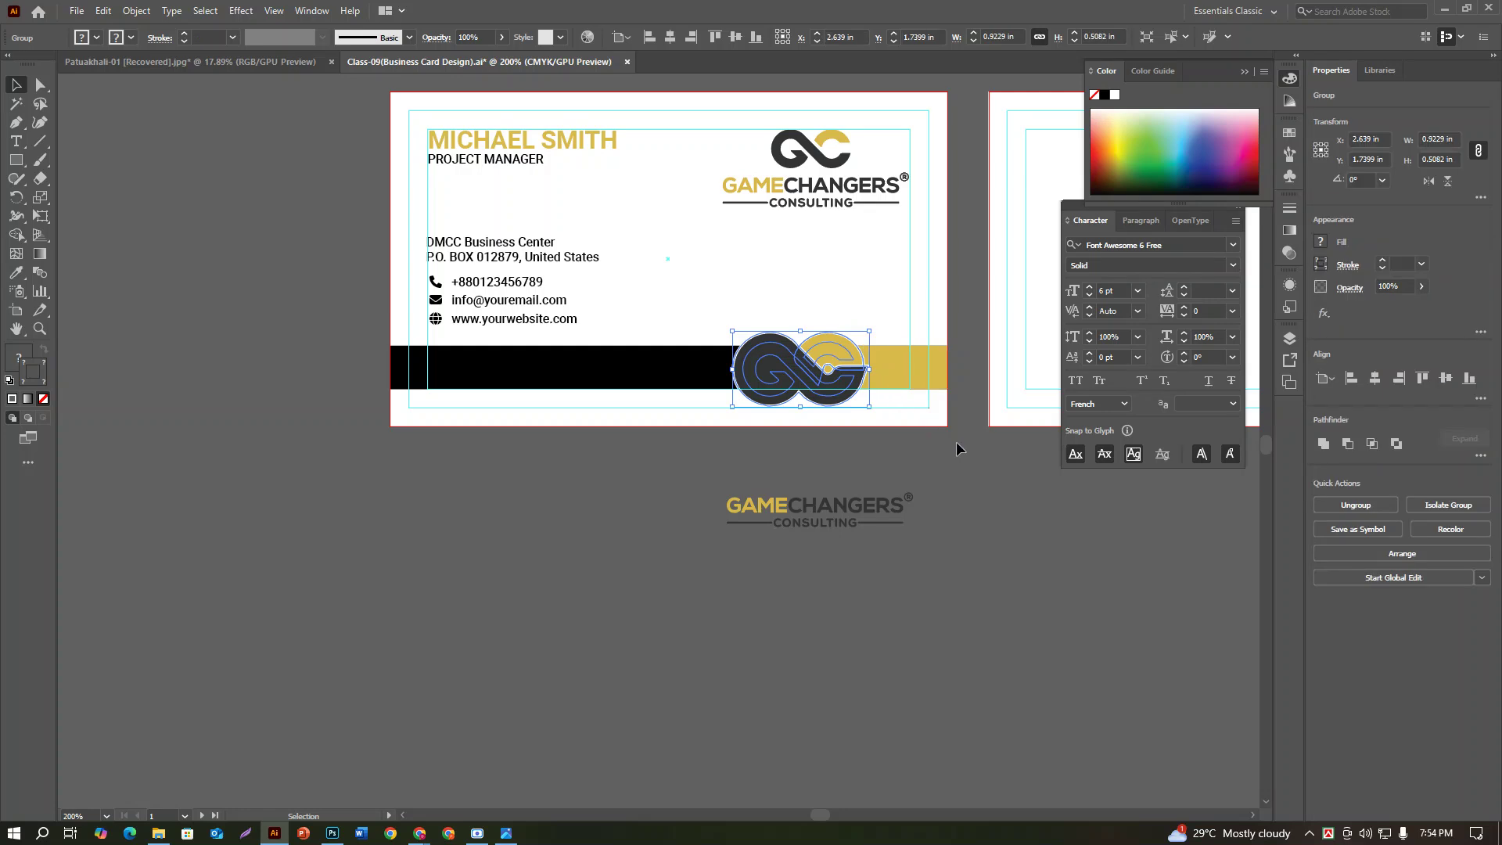
key("Delete")
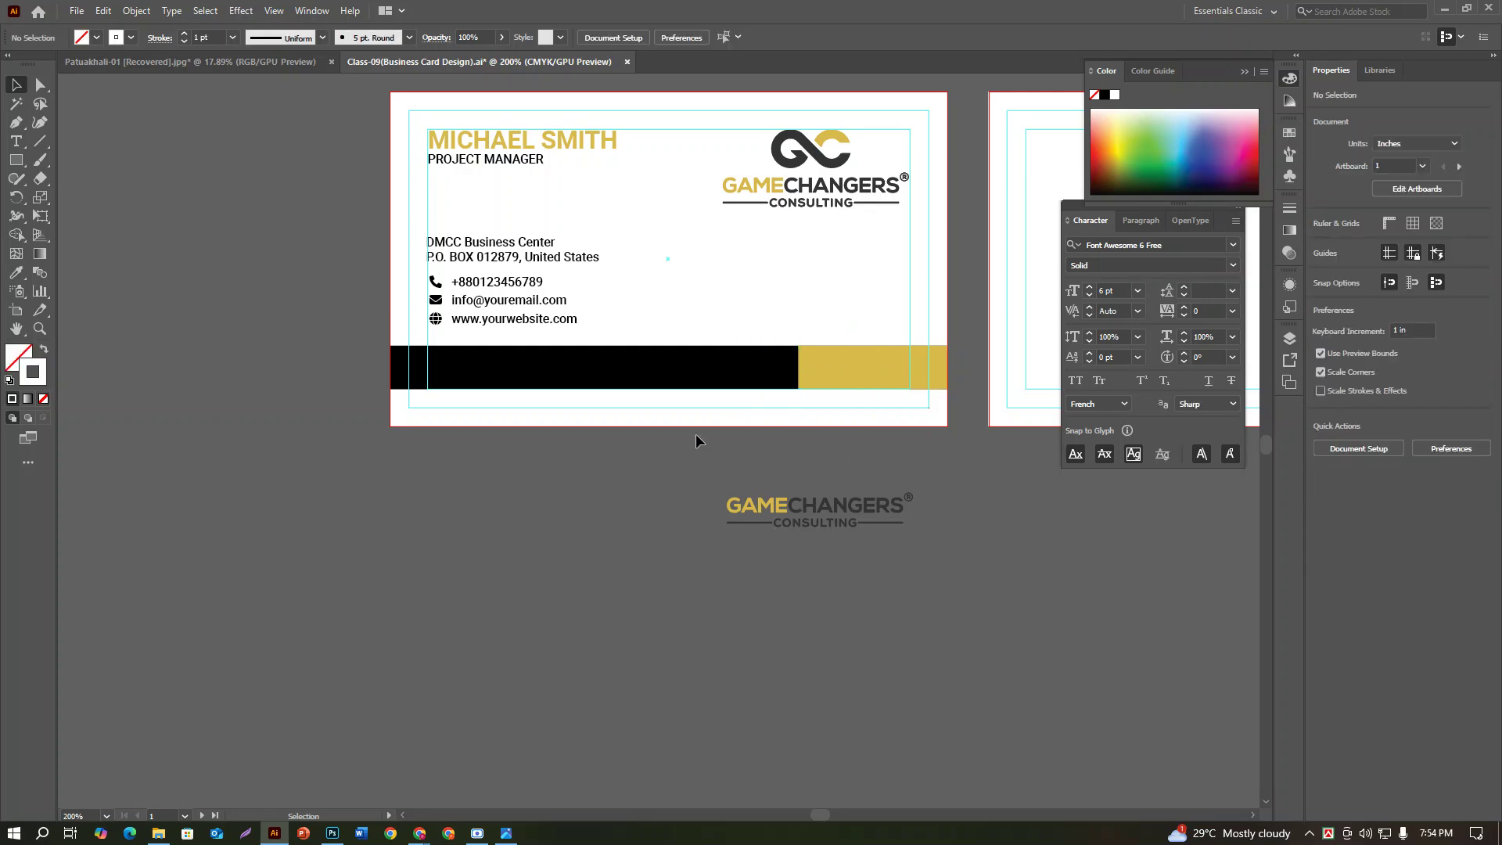
Step: Place the qrcode (2) image onto the canvas with File > Place
left_click(825, 174)
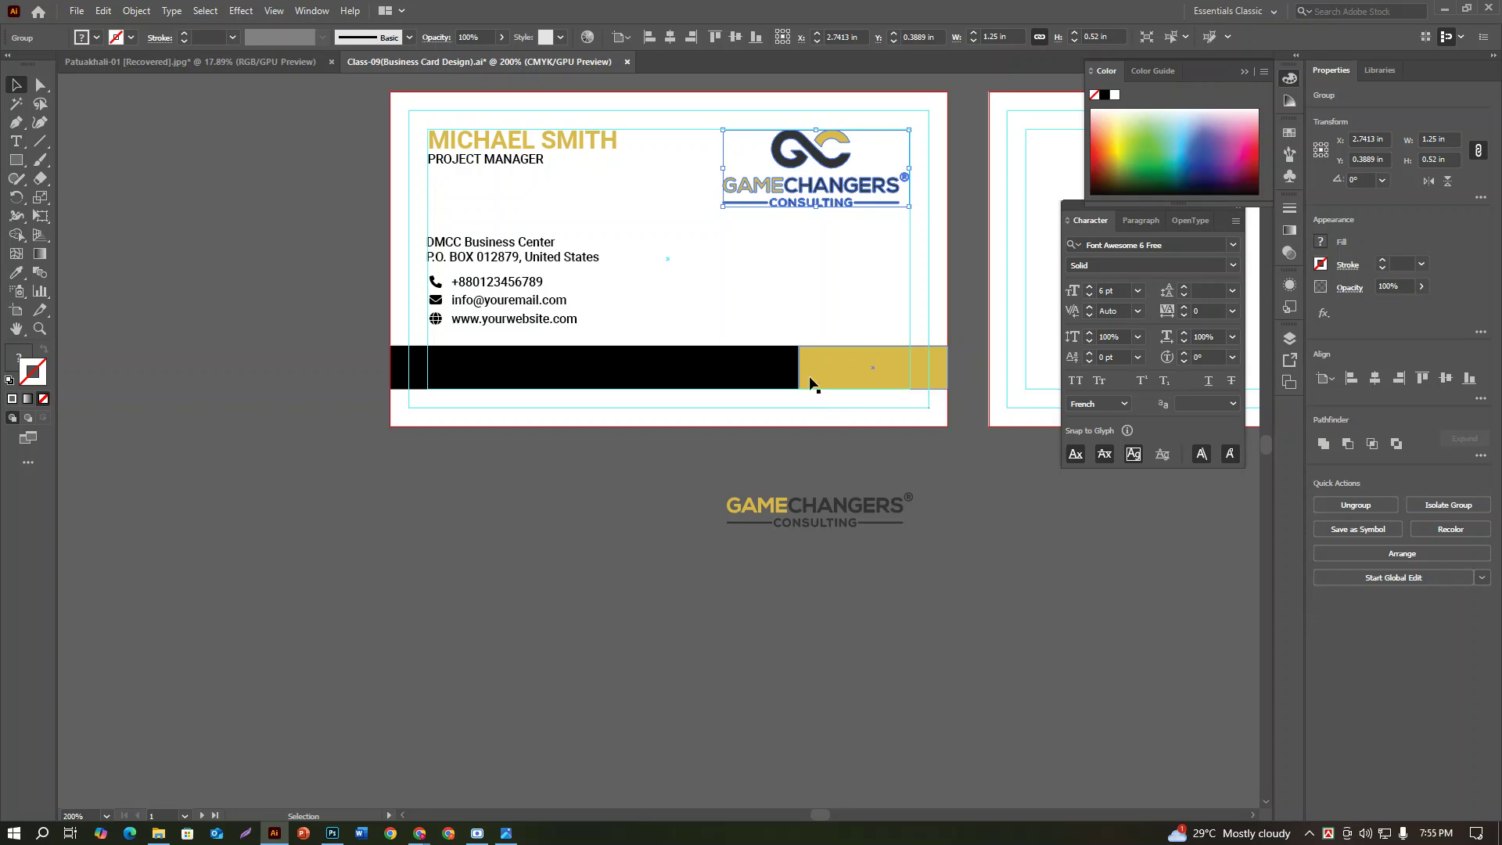
left_click(77, 11)
left_click(124, 283)
scroll(463, 214, "down", 5)
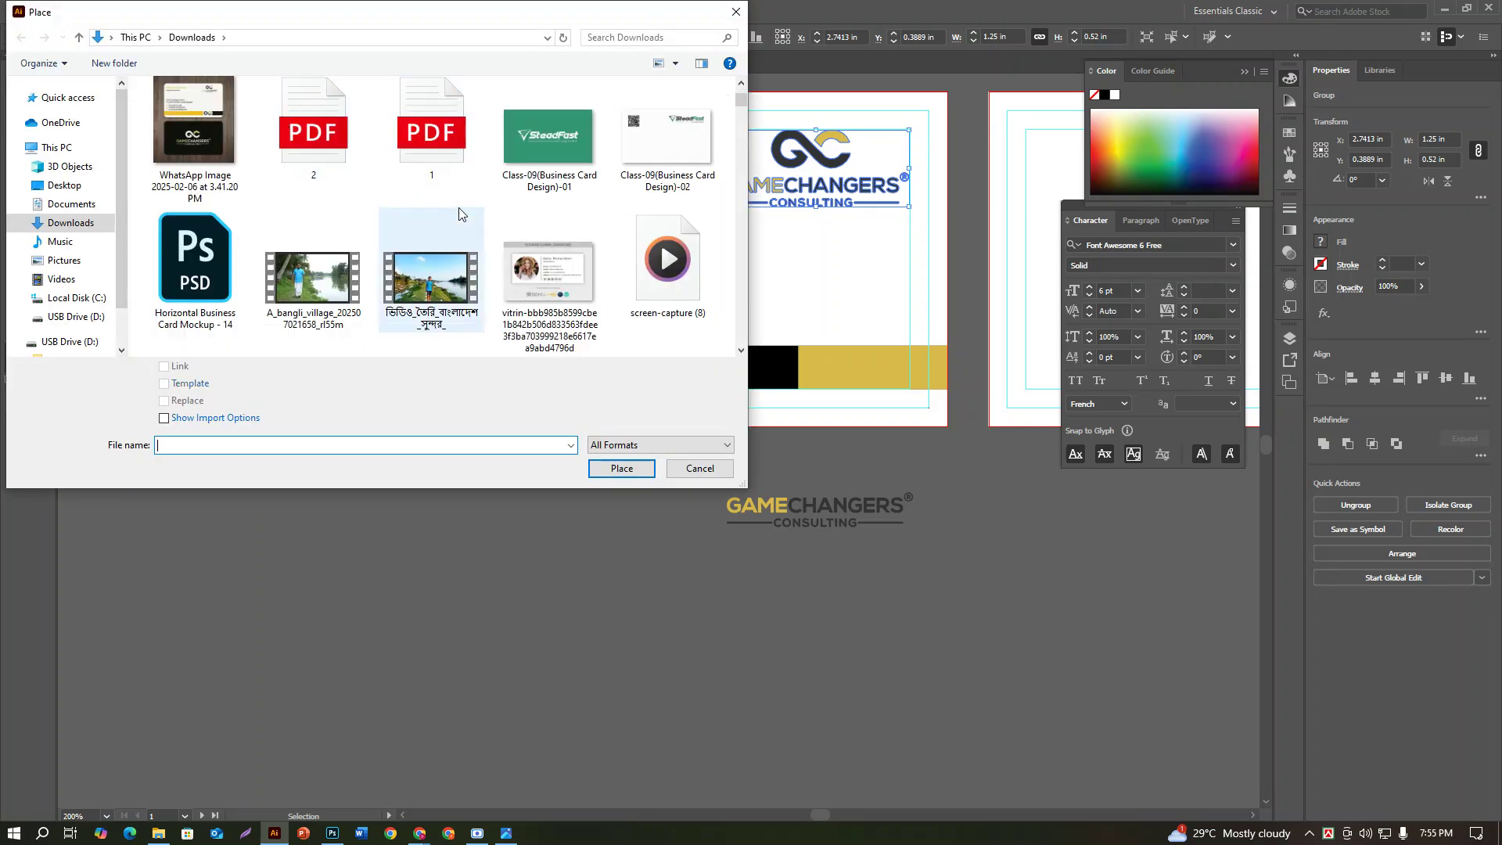
scroll(463, 214, "down", 3)
scroll(463, 214, "up", 5)
scroll(462, 216, "down", 3)
scroll(461, 215, "up", 3)
scroll(455, 217, "down", 2)
scroll(455, 217, "up", 3)
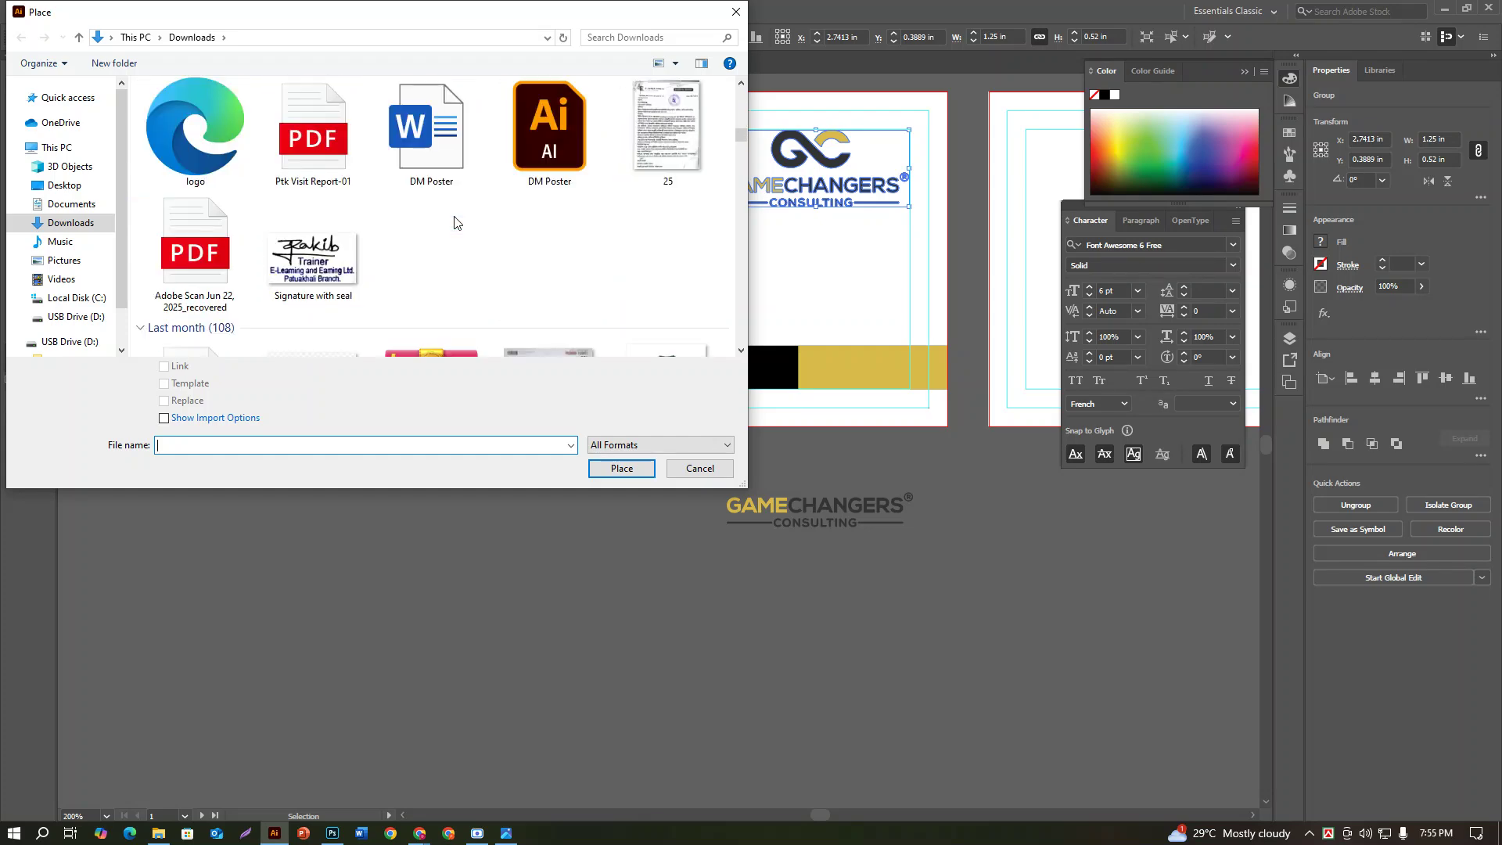
scroll(455, 216, "up", 3)
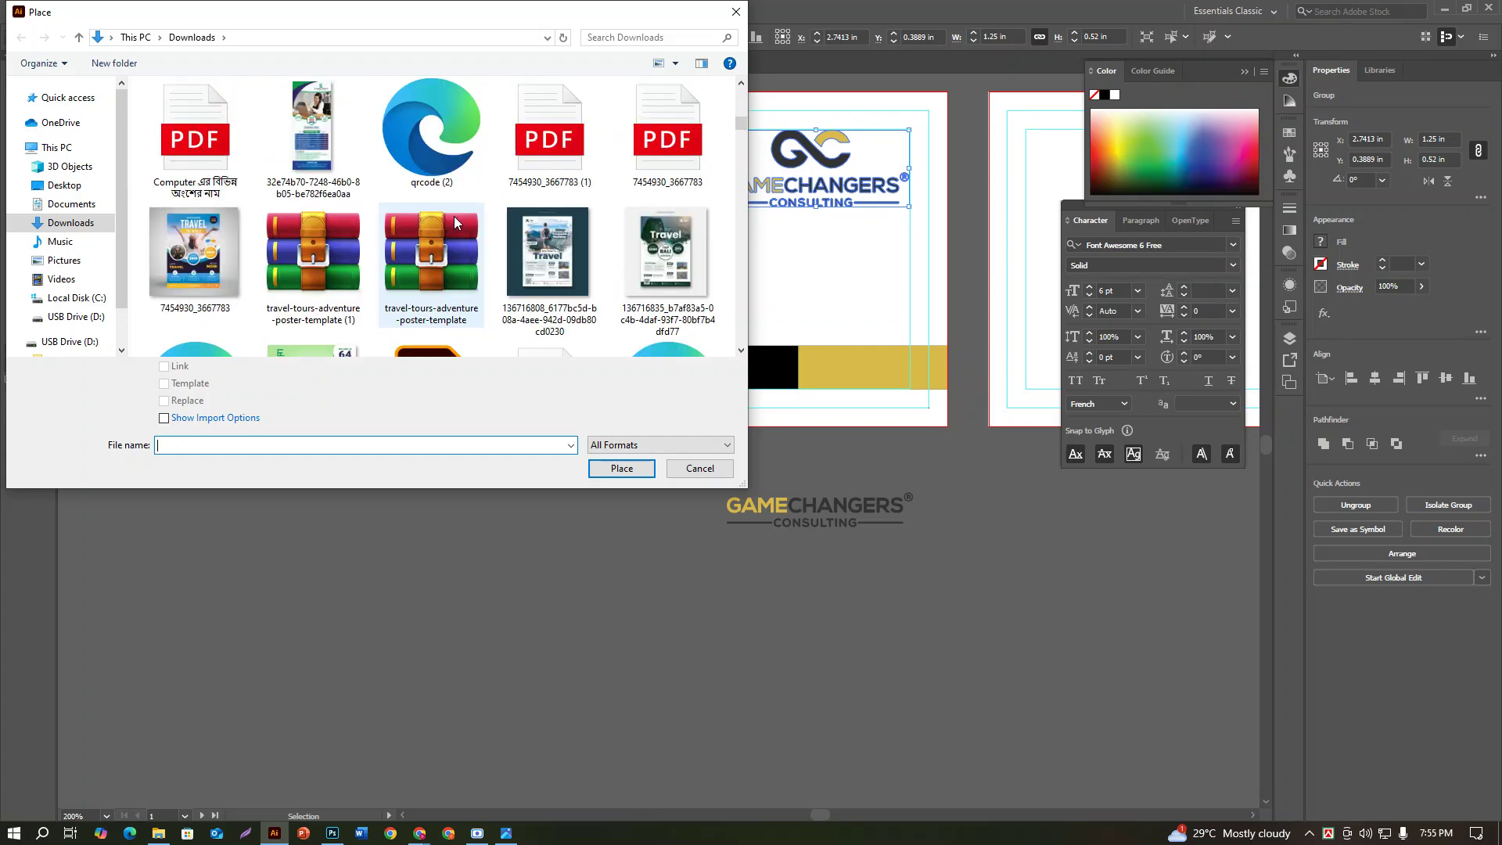
left_click(437, 137)
left_click(622, 467)
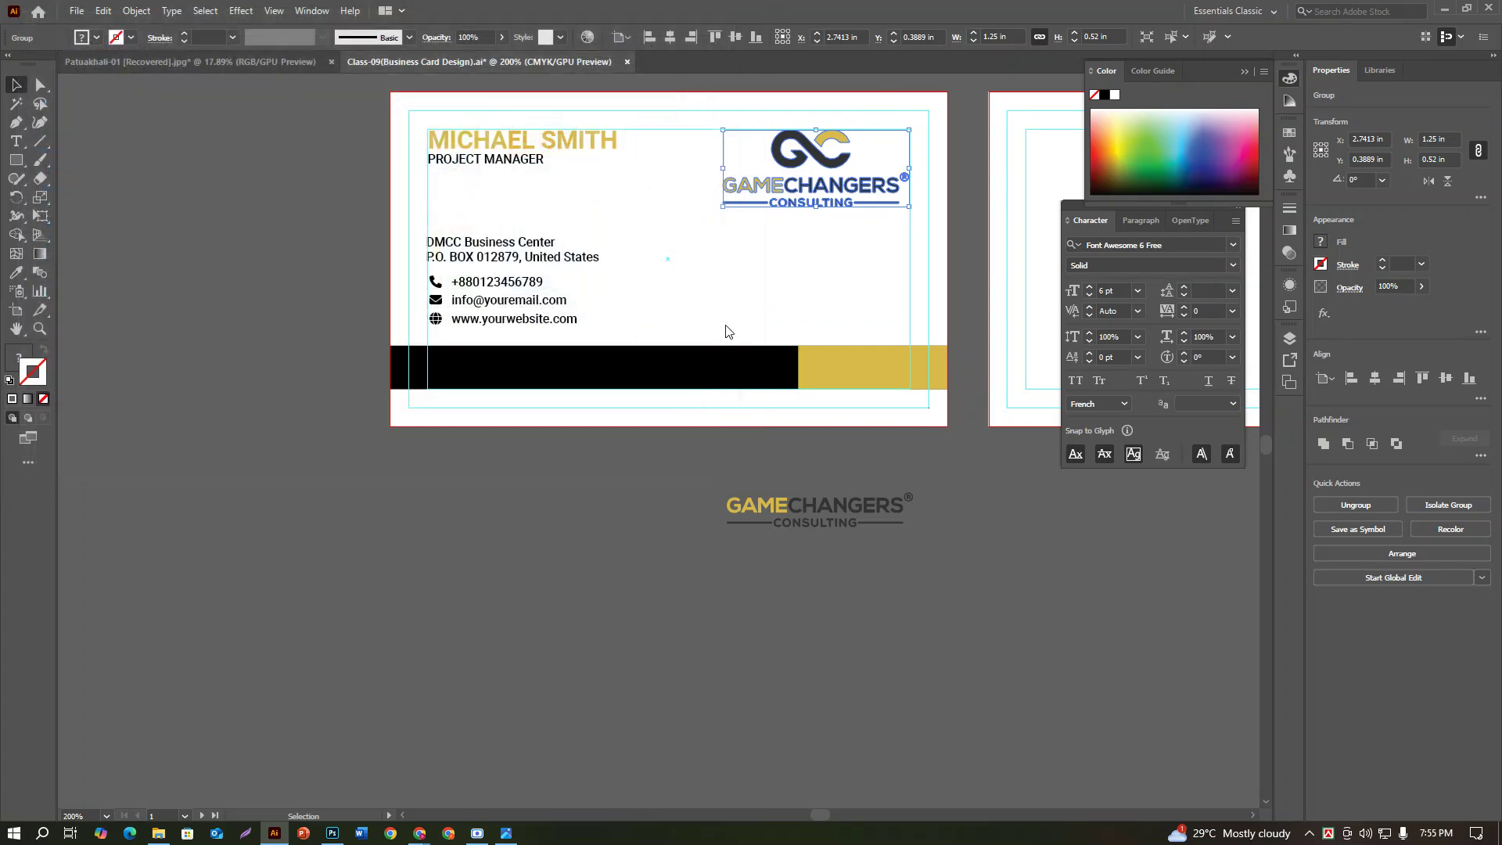
left_click(714, 303)
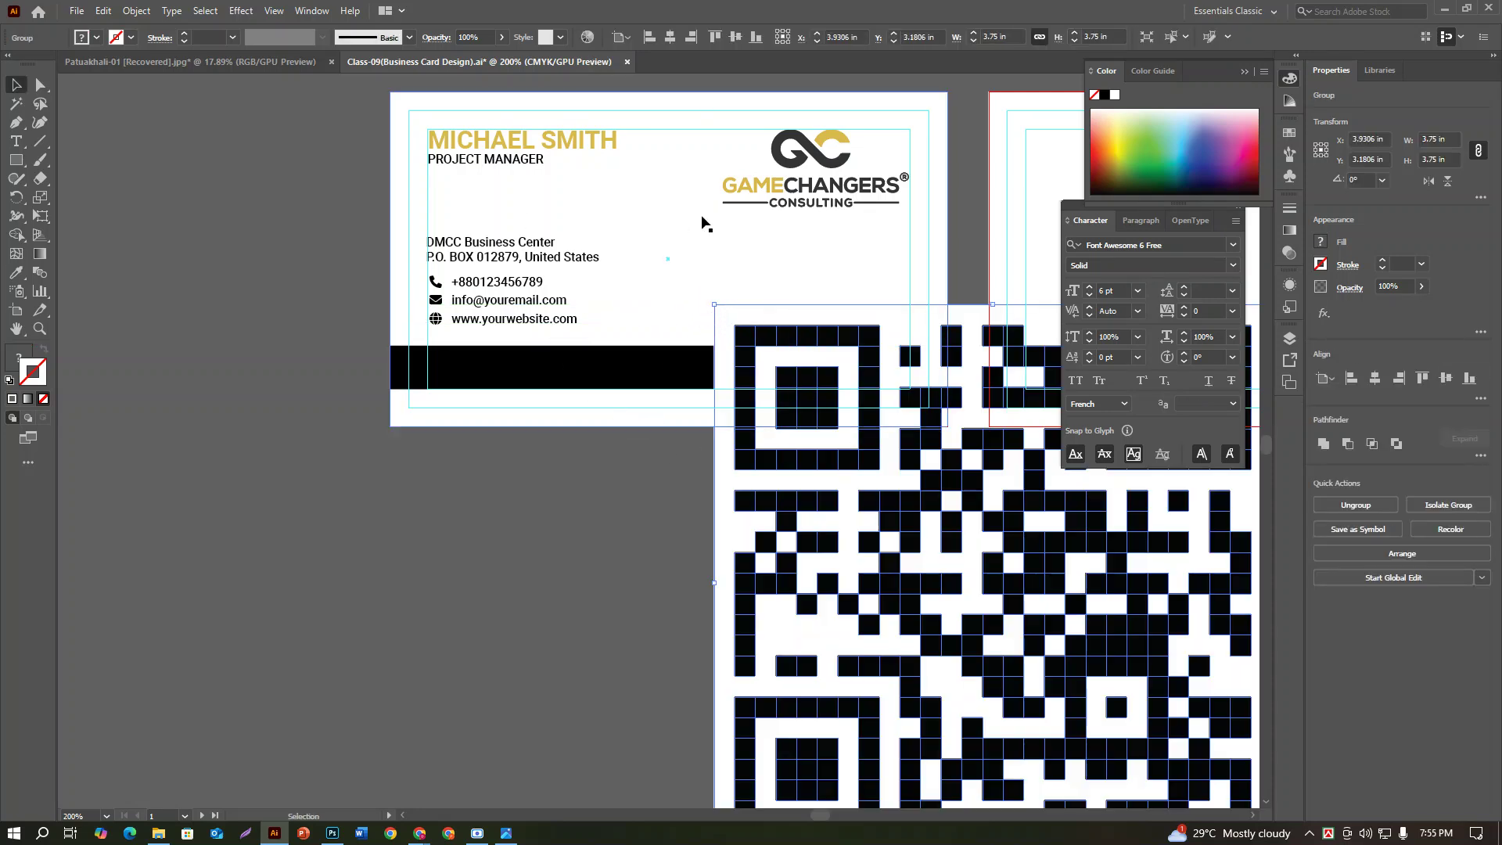
Step: Set the QR code width to 0.45 in and move it onto the card's bottom bar
double_click(1434, 142)
type("0.45")
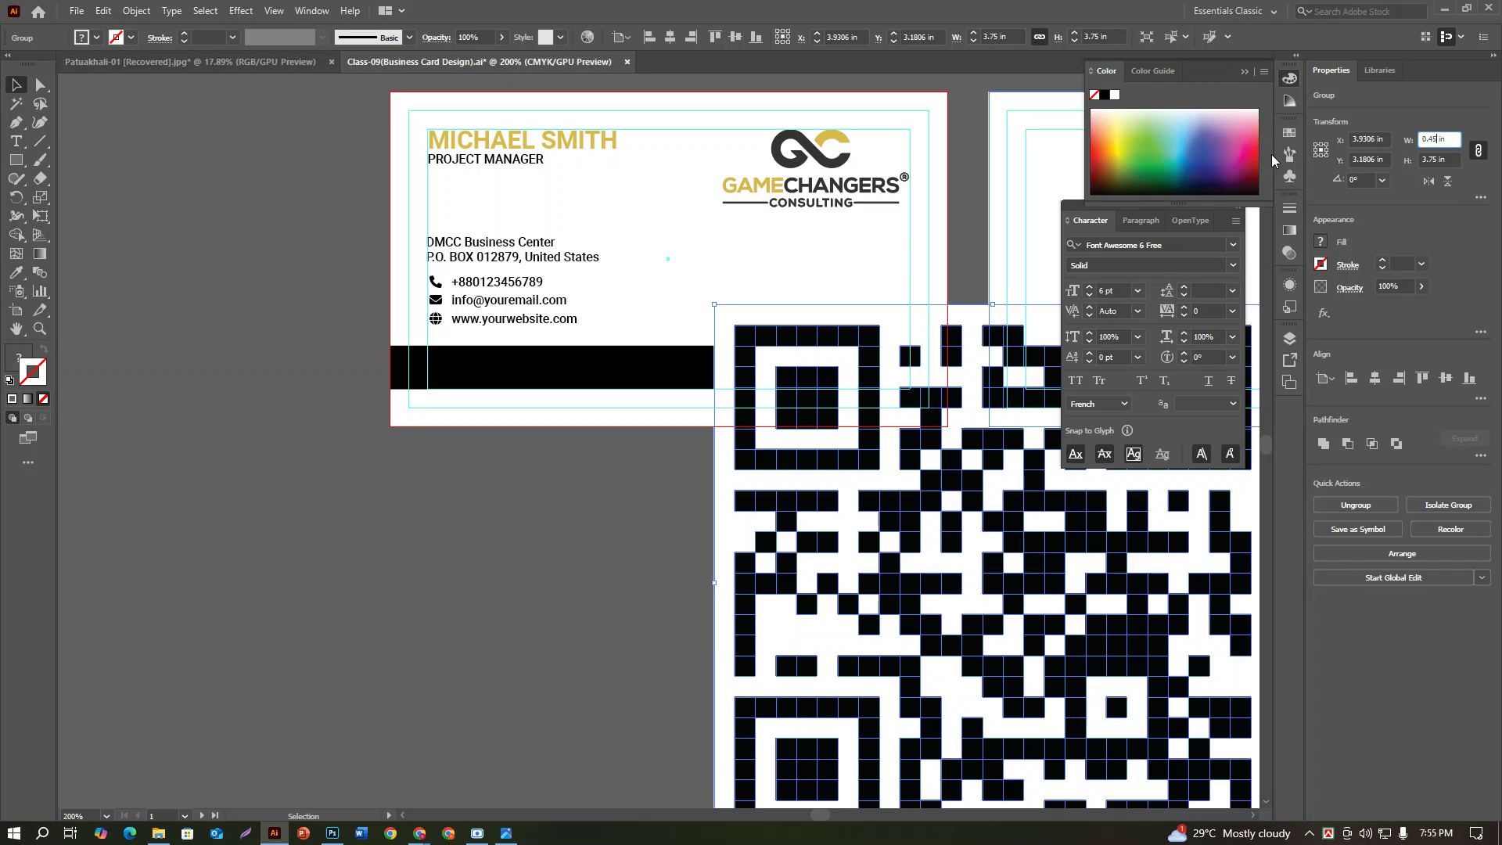
key("Return")
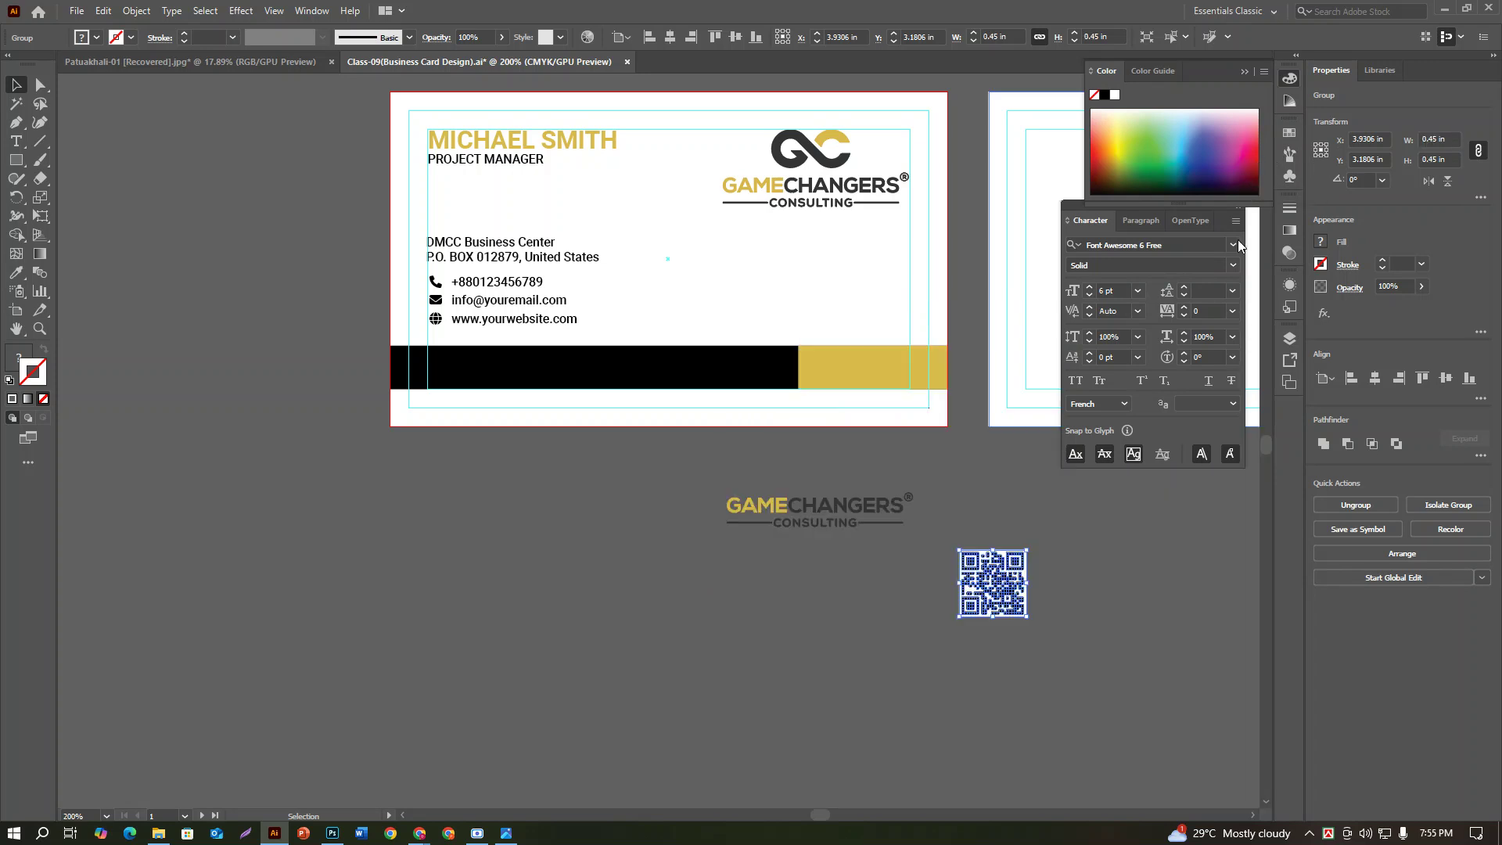
left_click_drag(1019, 585, 824, 364)
left_click(820, 557)
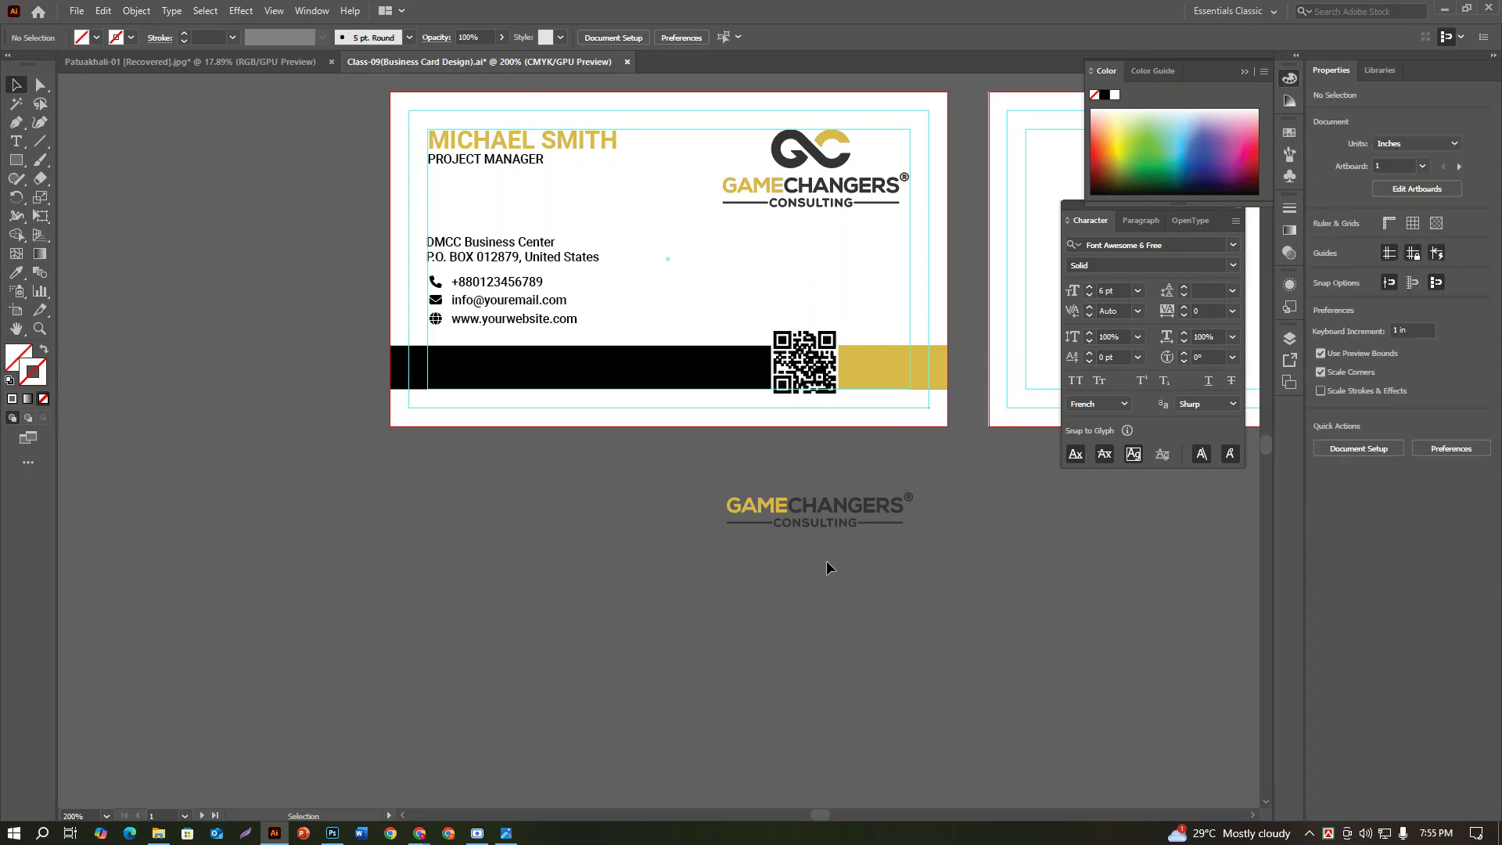
Step: Delete the loose GAMECHANGERS text below the card and zoom out to see the whole card
left_click_drag(853, 552, 814, 517)
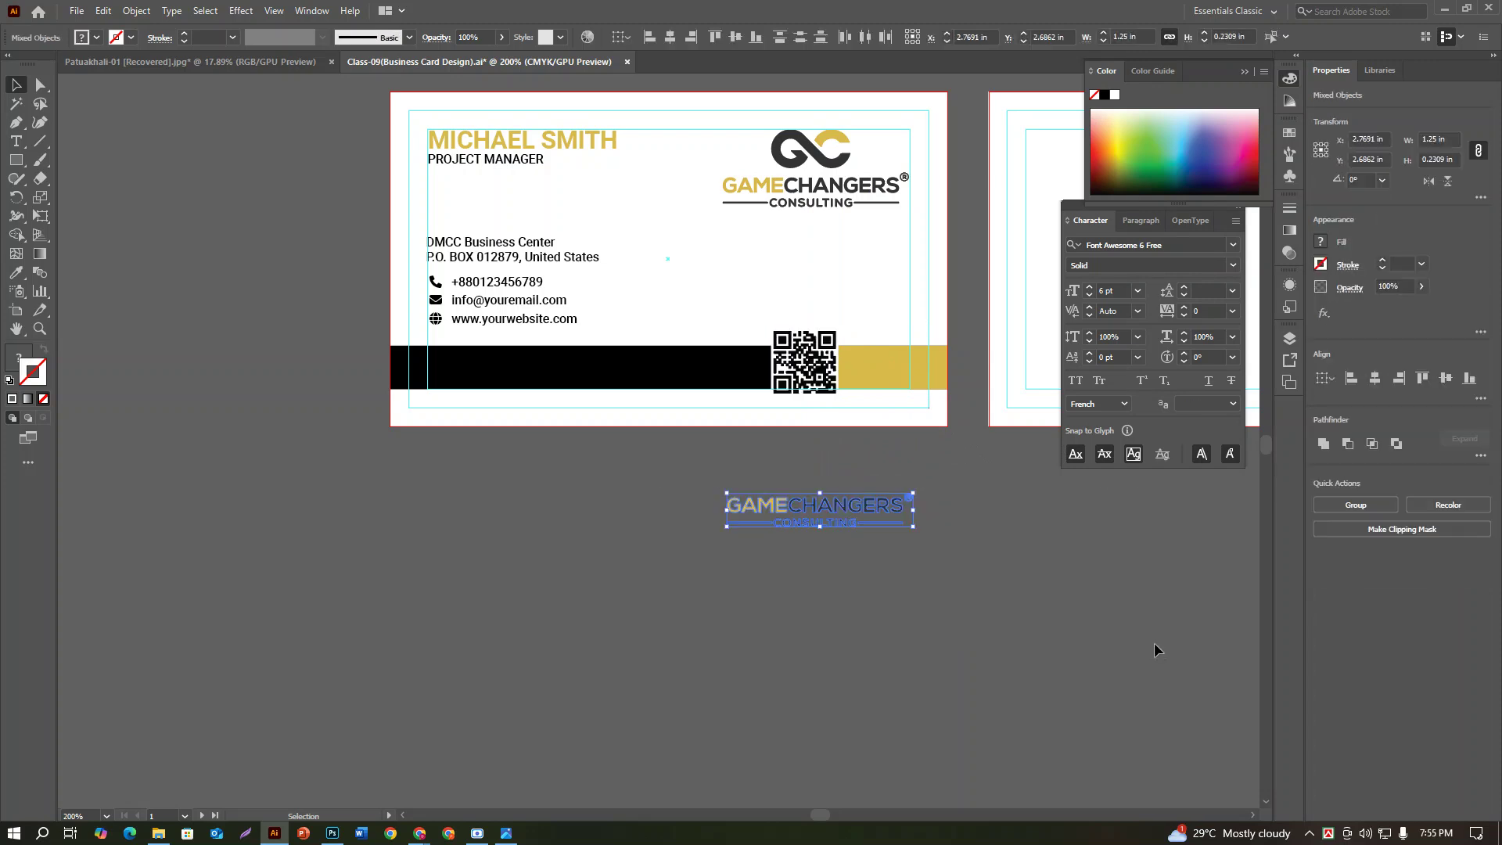
key("Delete")
key("ctrl+plus")
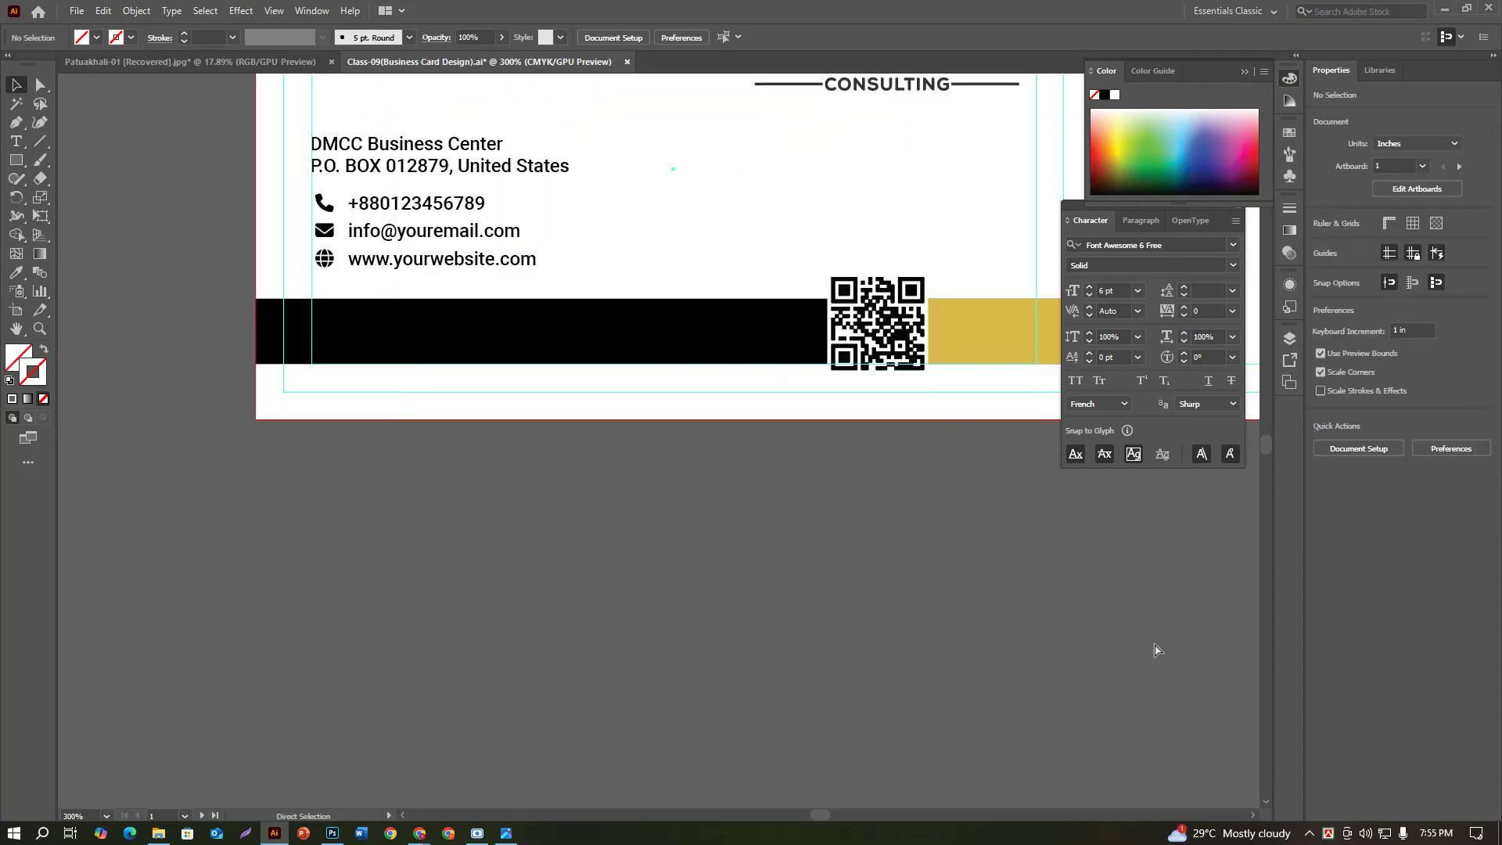
key("ctrl+0")
key("ctrl+minus")
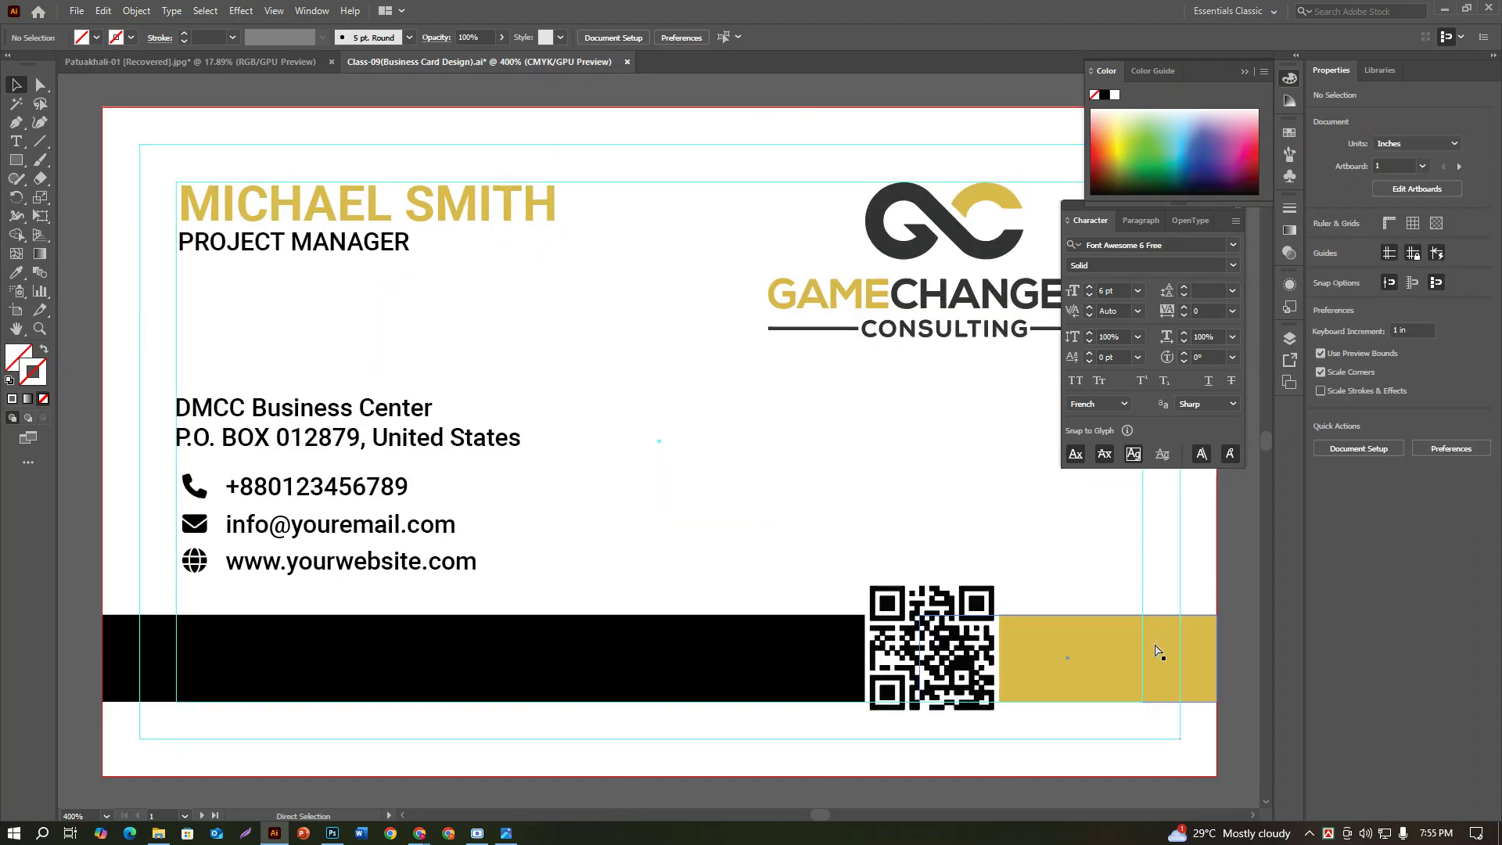
key("ctrl+minus")
scroll(704, 406, "down", 2)
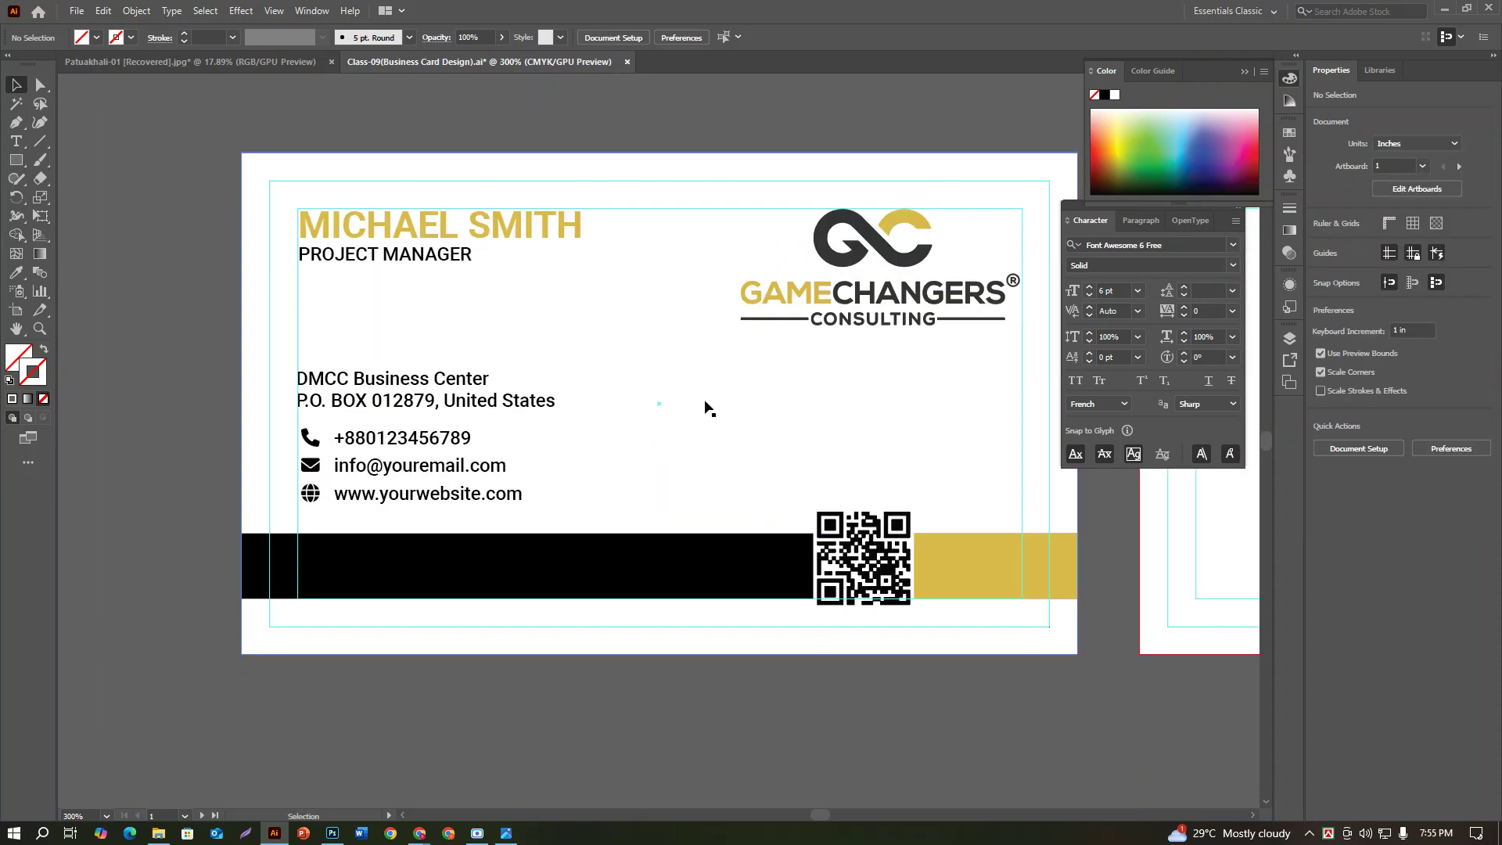
Step: Move the address and contact text block slightly lower on the card
left_click(388, 383)
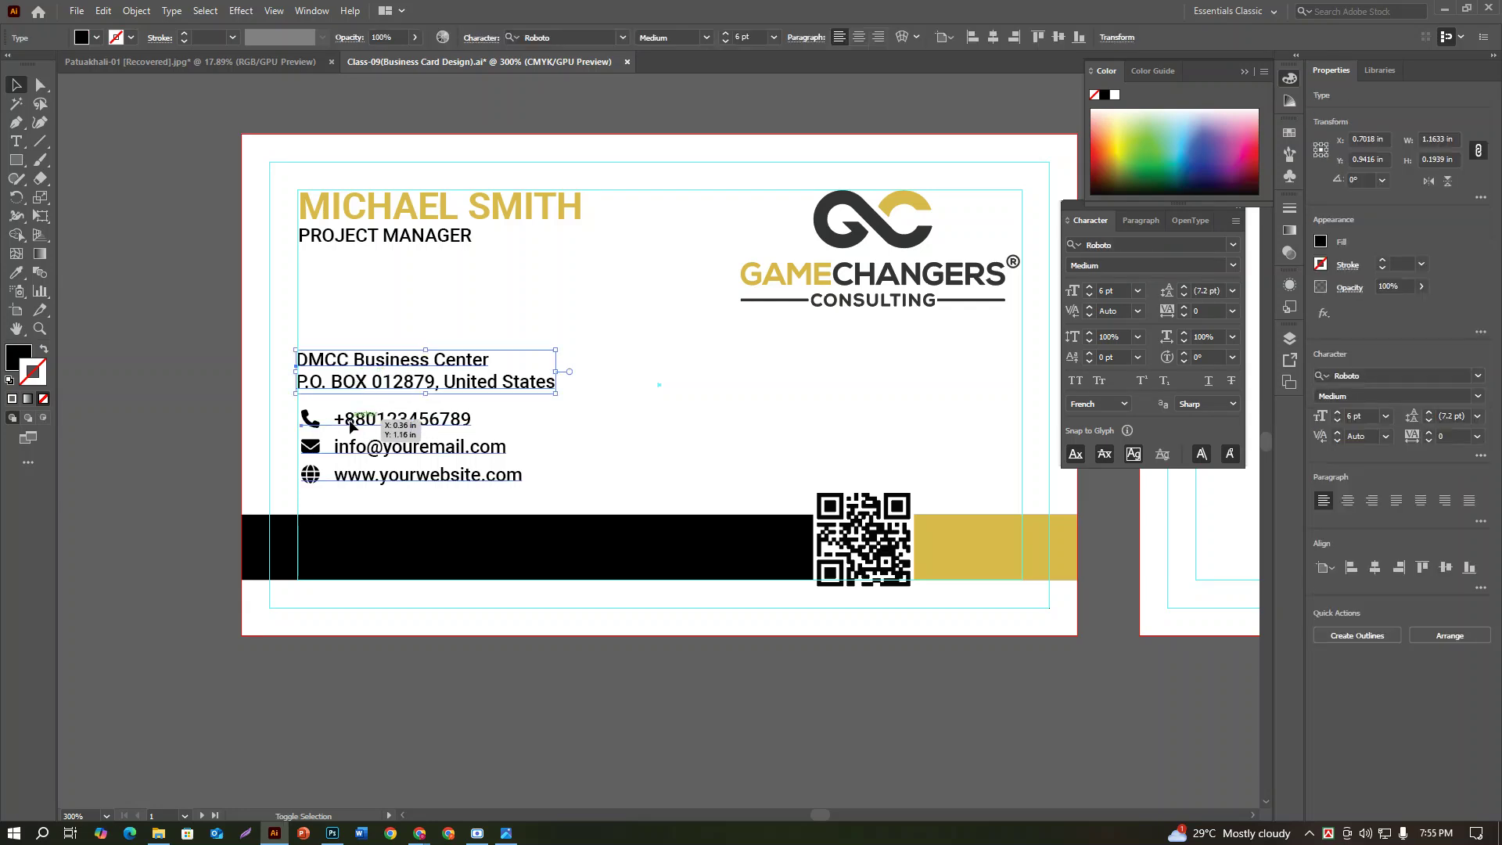
key("shift+Down")
key("shift+Down")
key("shift+Down")
key("shift+Down")
key("shift+Down")
key("shift+Down")
key("shift+Down")
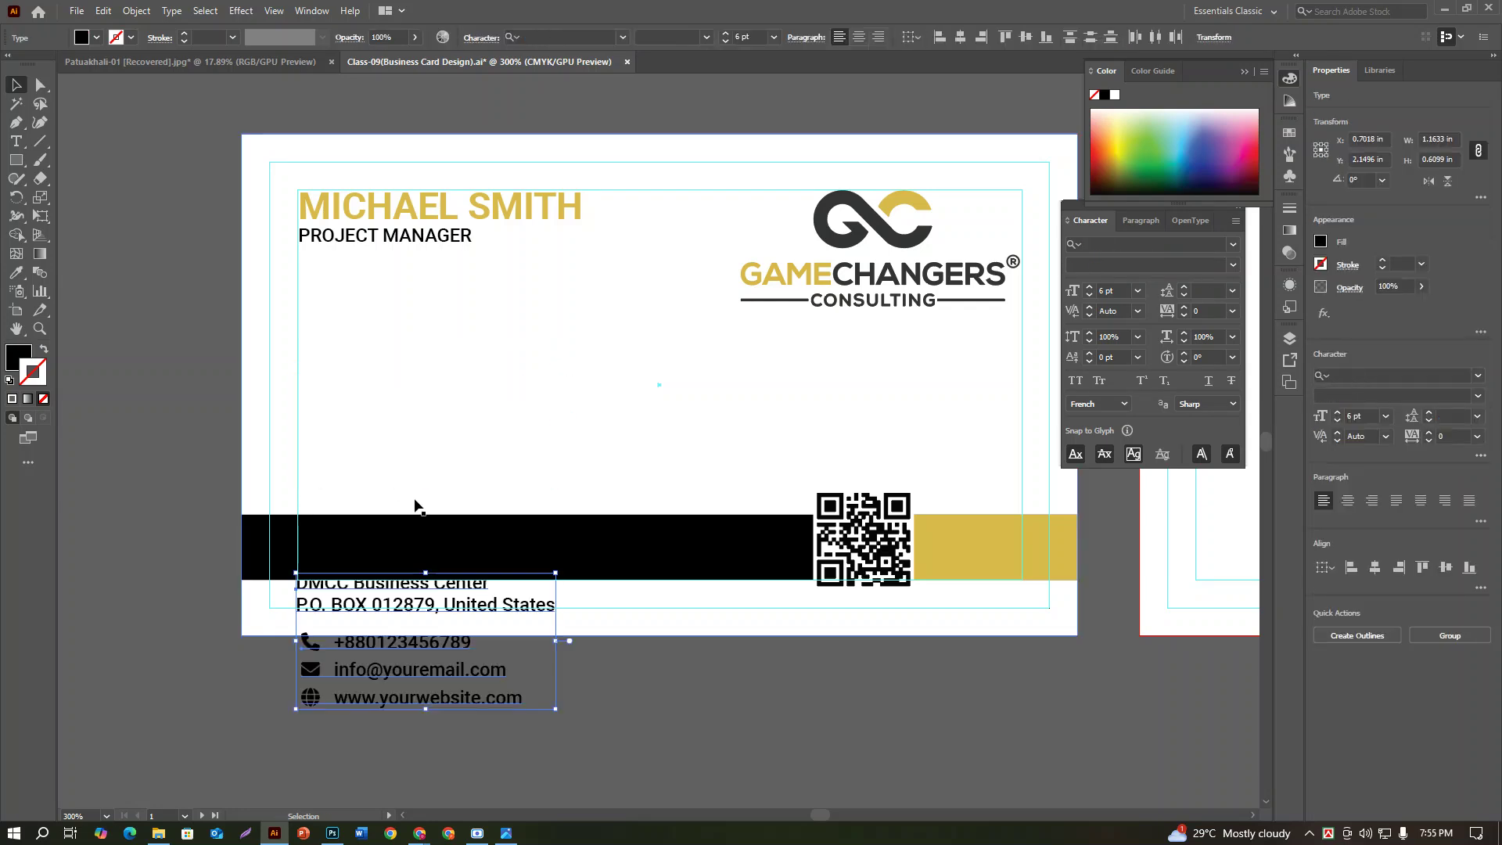
key("shift+Up")
mouse_move(425, 462)
left_mouse_down()
mouse_move(428, 508)
mouse_move(429, 474)
left_mouse_up()
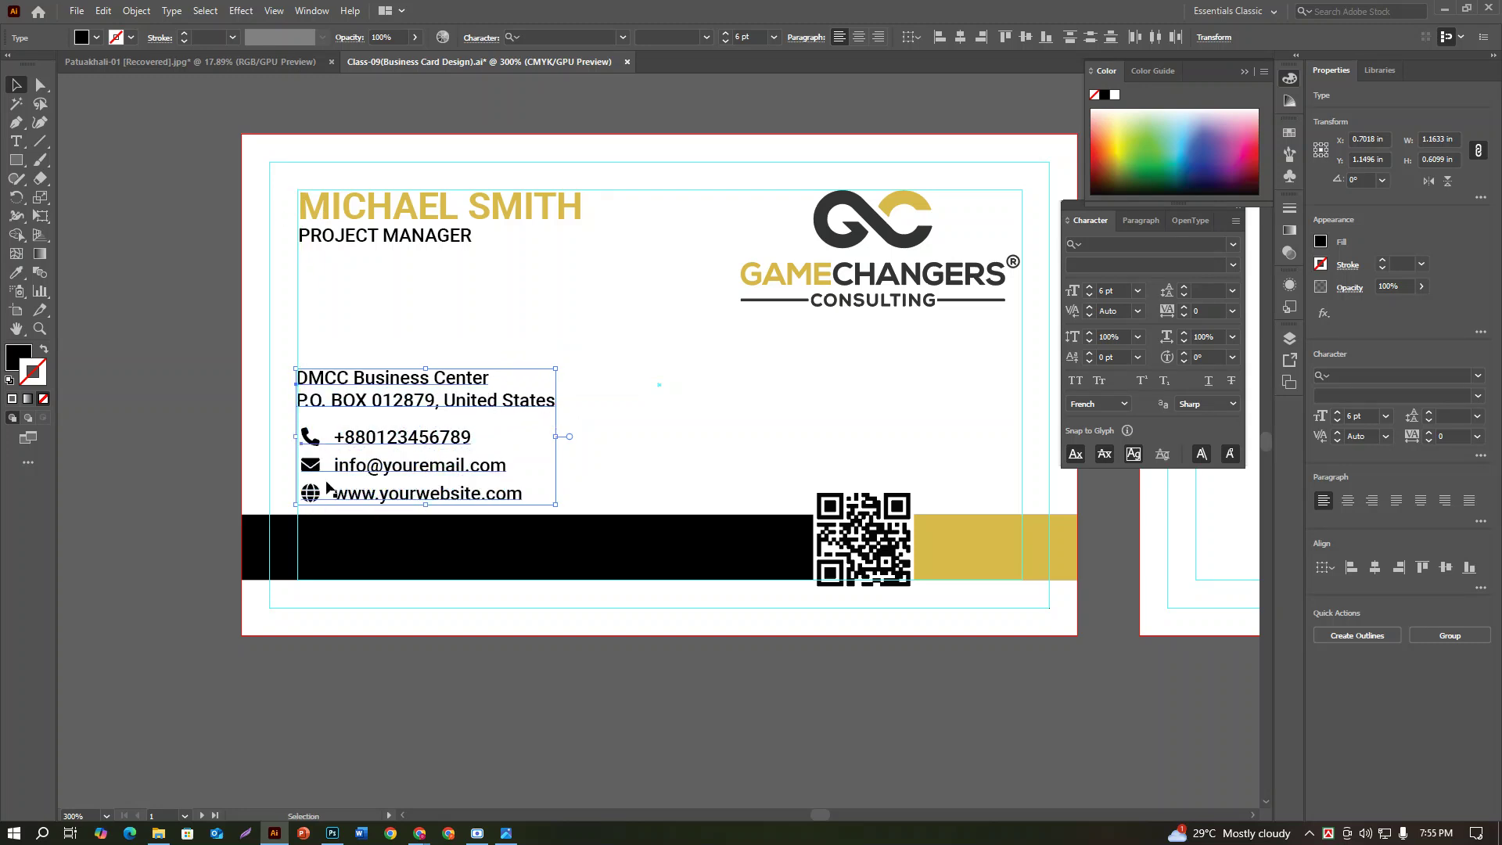
Step: Raise the DMCC address text slightly above the phone, e-mail and website lines
left_click(412, 389)
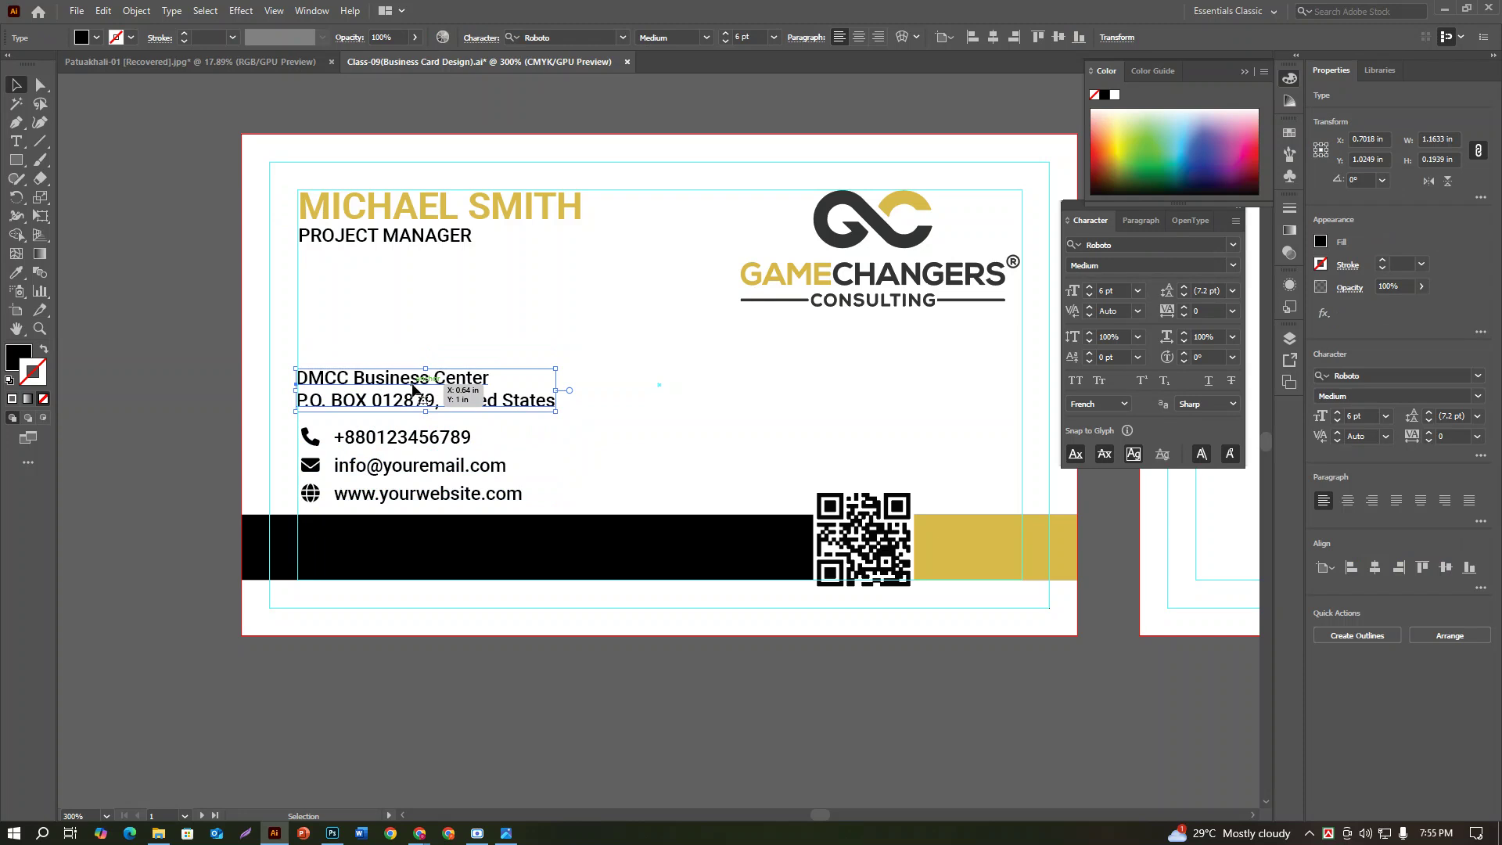
key("shift+Up")
key("ctrl+shift+a")
key("ctrl+z")
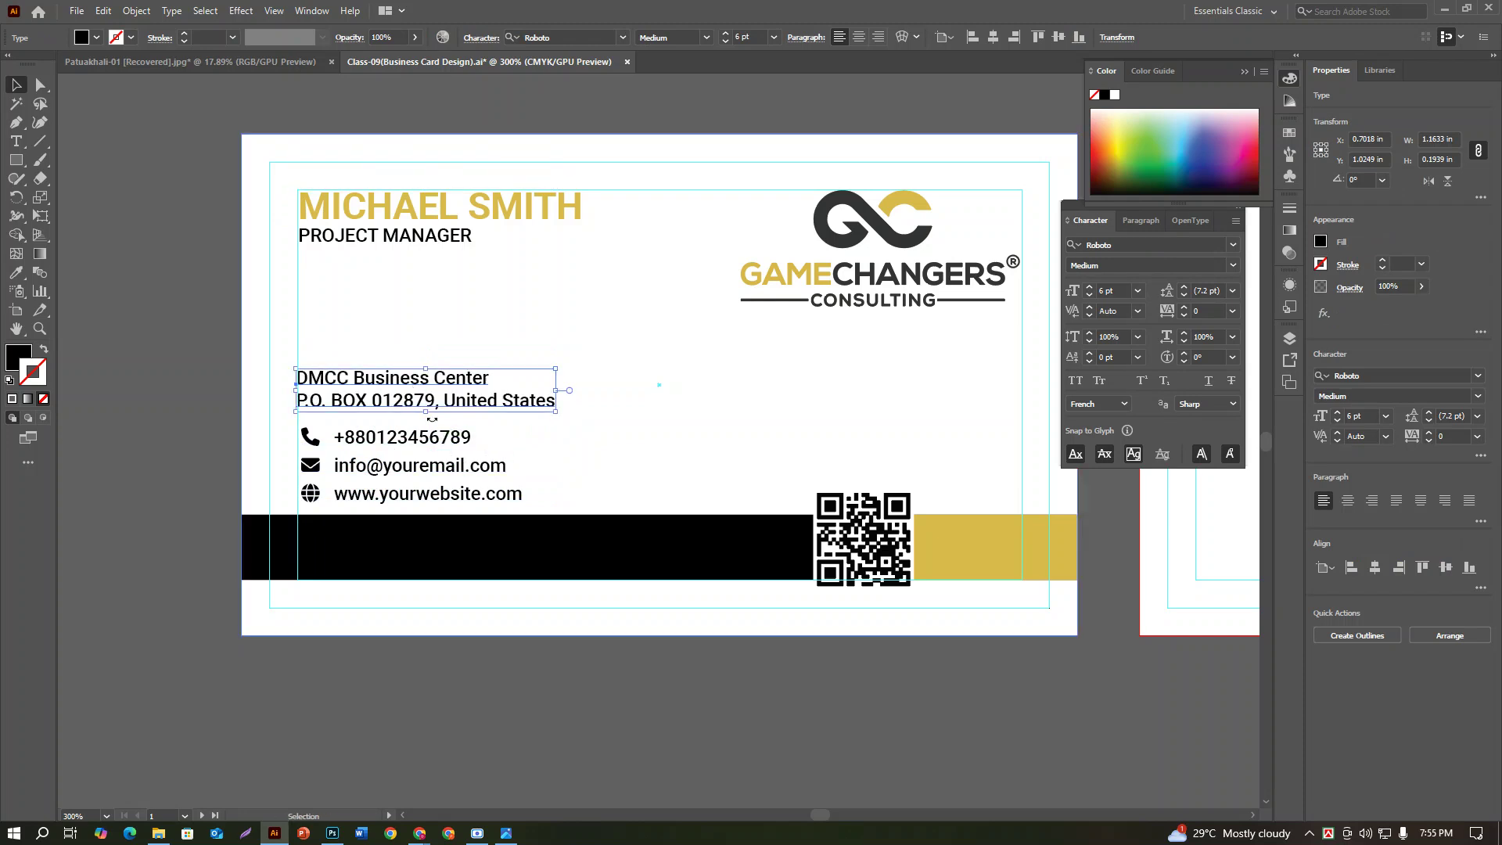
left_click_drag(399, 383, 397, 369)
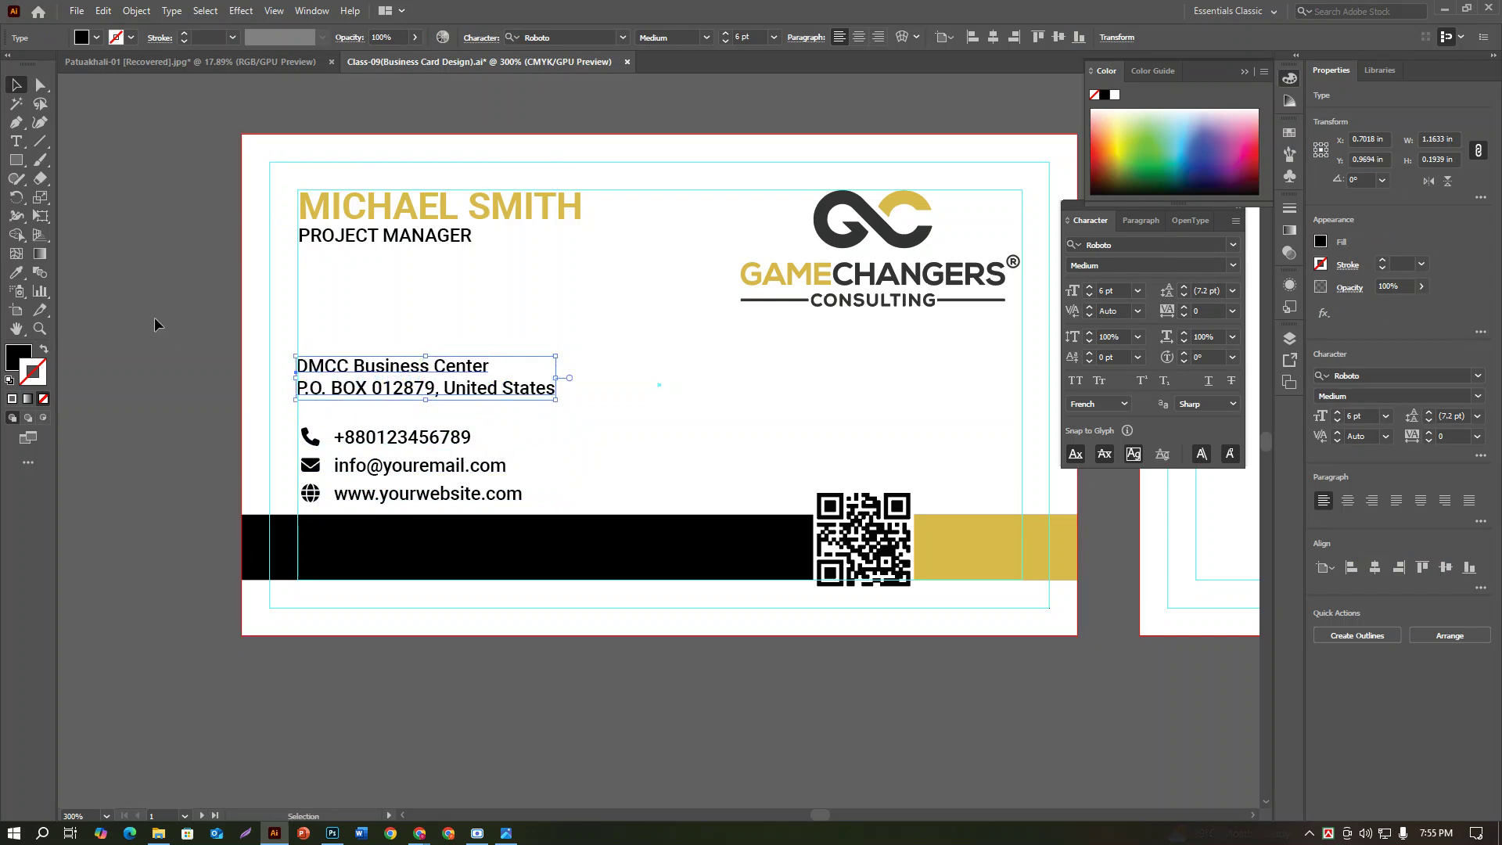
left_click(156, 322)
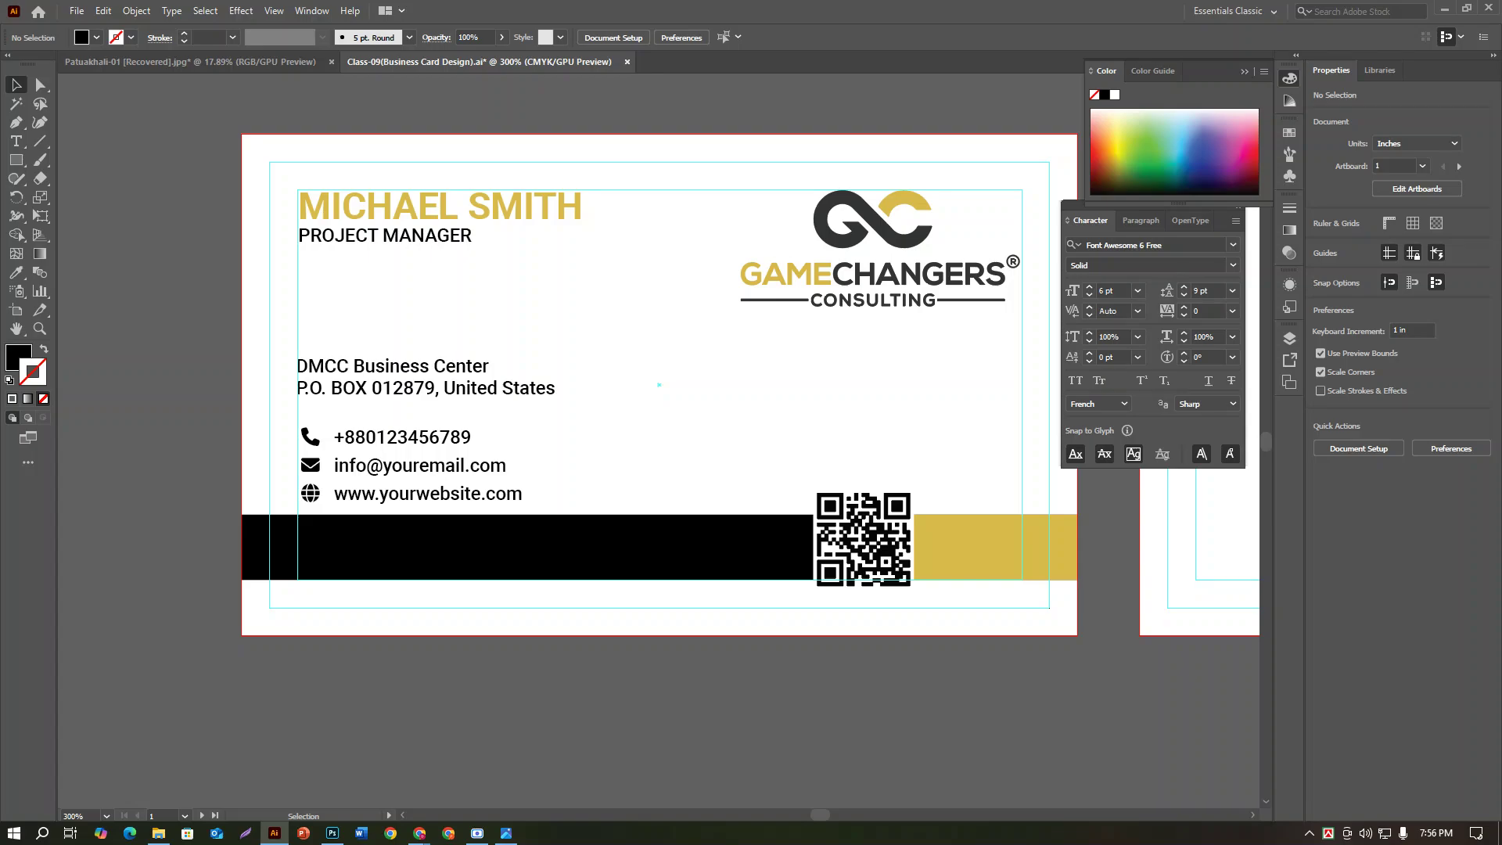
left_click(507, 833)
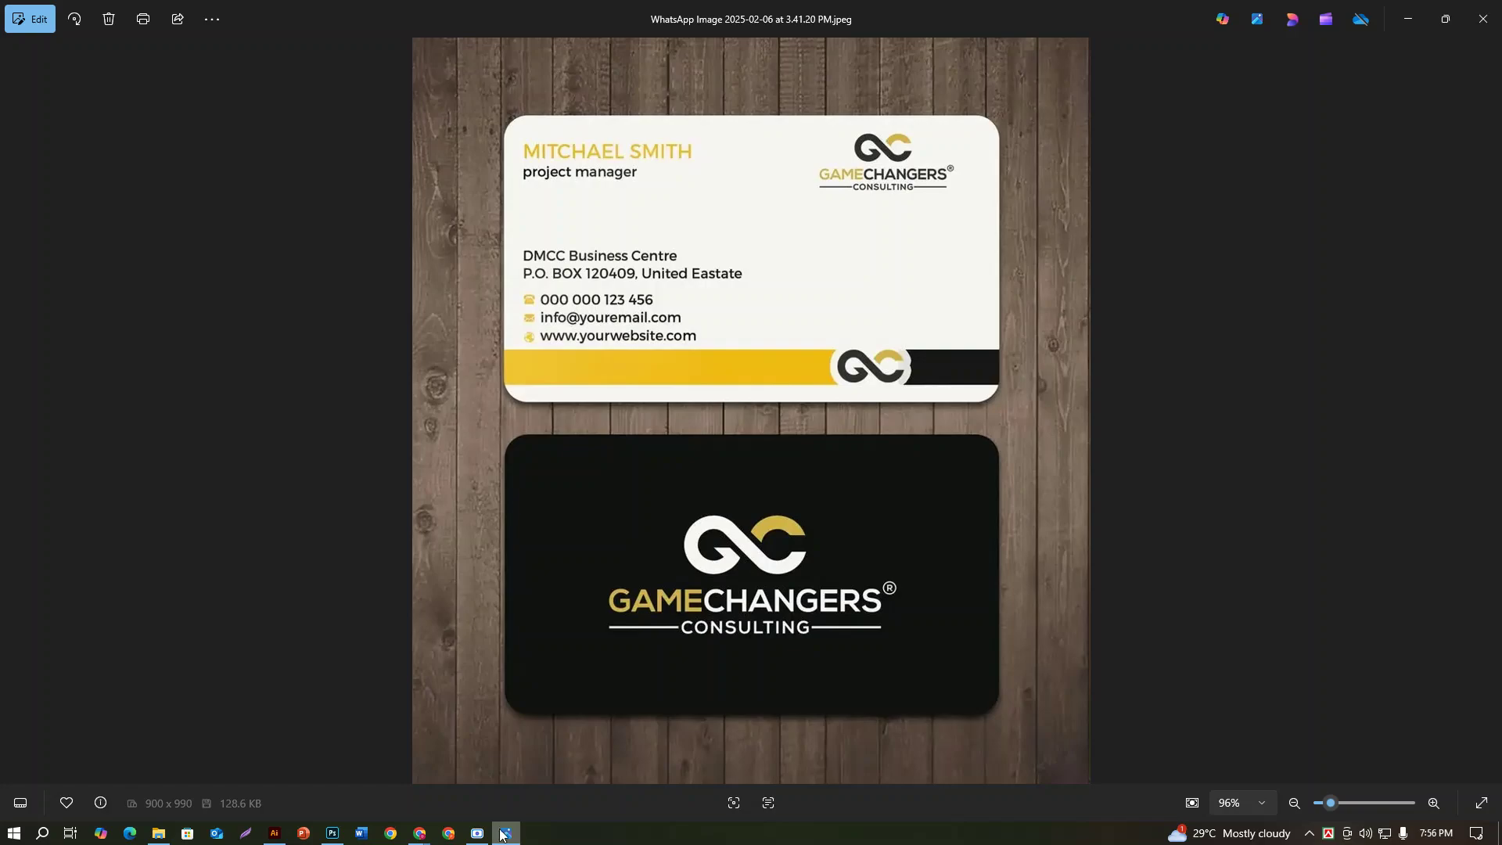
left_click(274, 833)
key("ctrl+minus")
key("ctrl+minus")
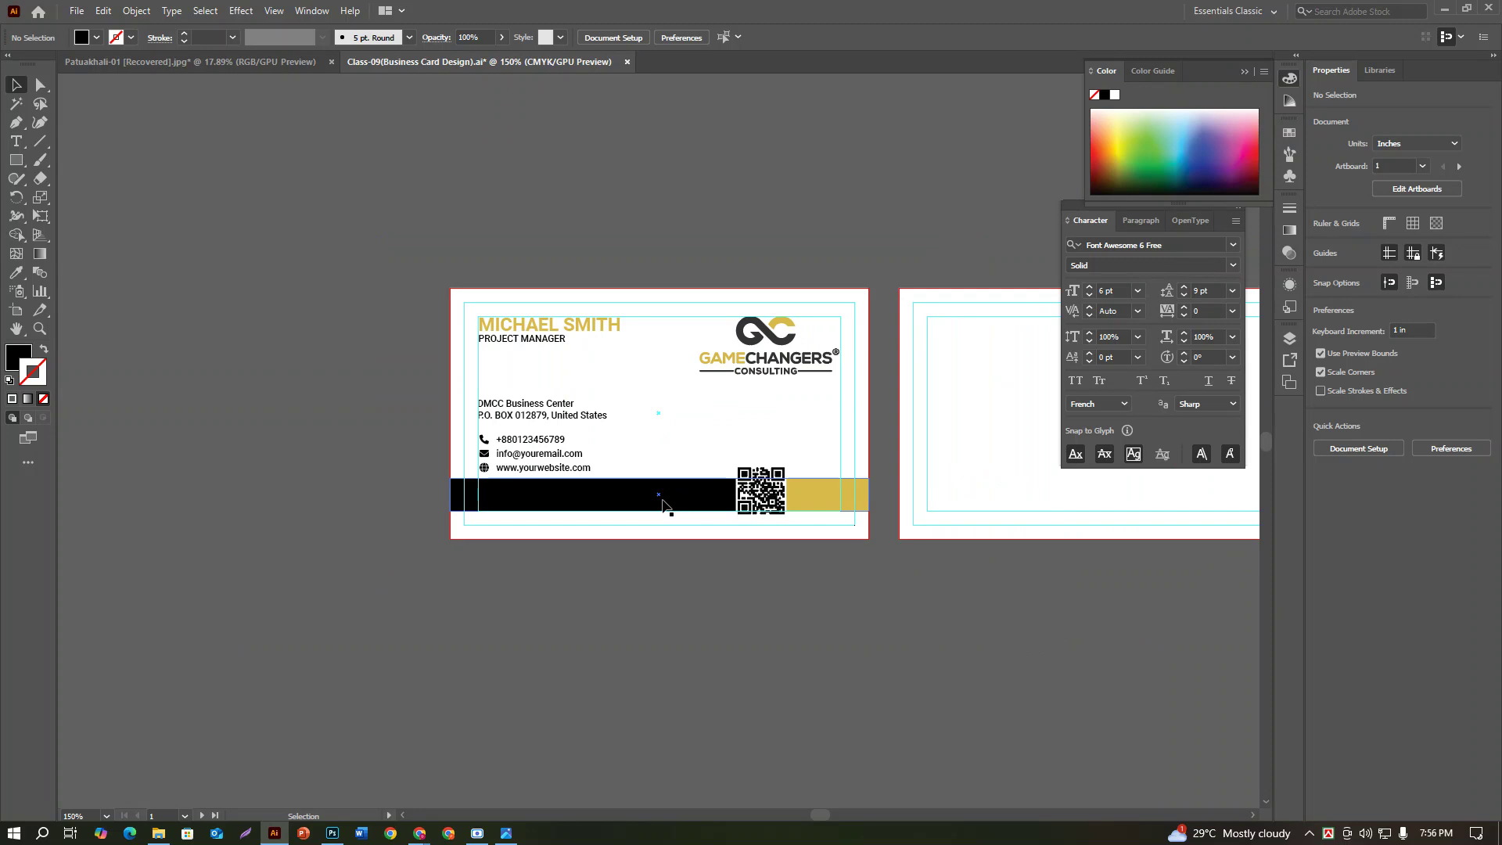
scroll(865, 634, "right", 3)
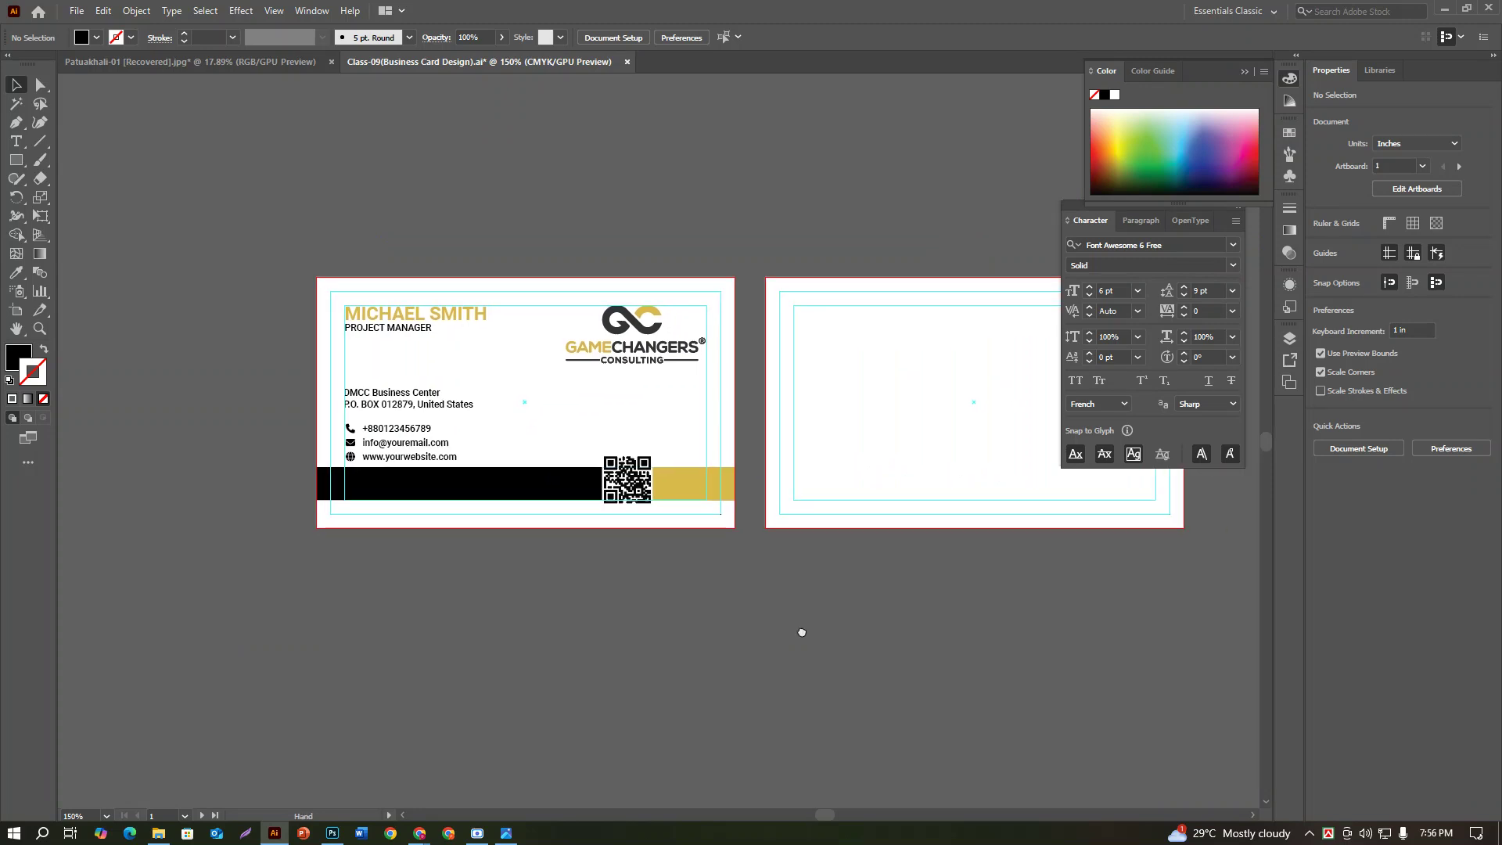
left_click(507, 831)
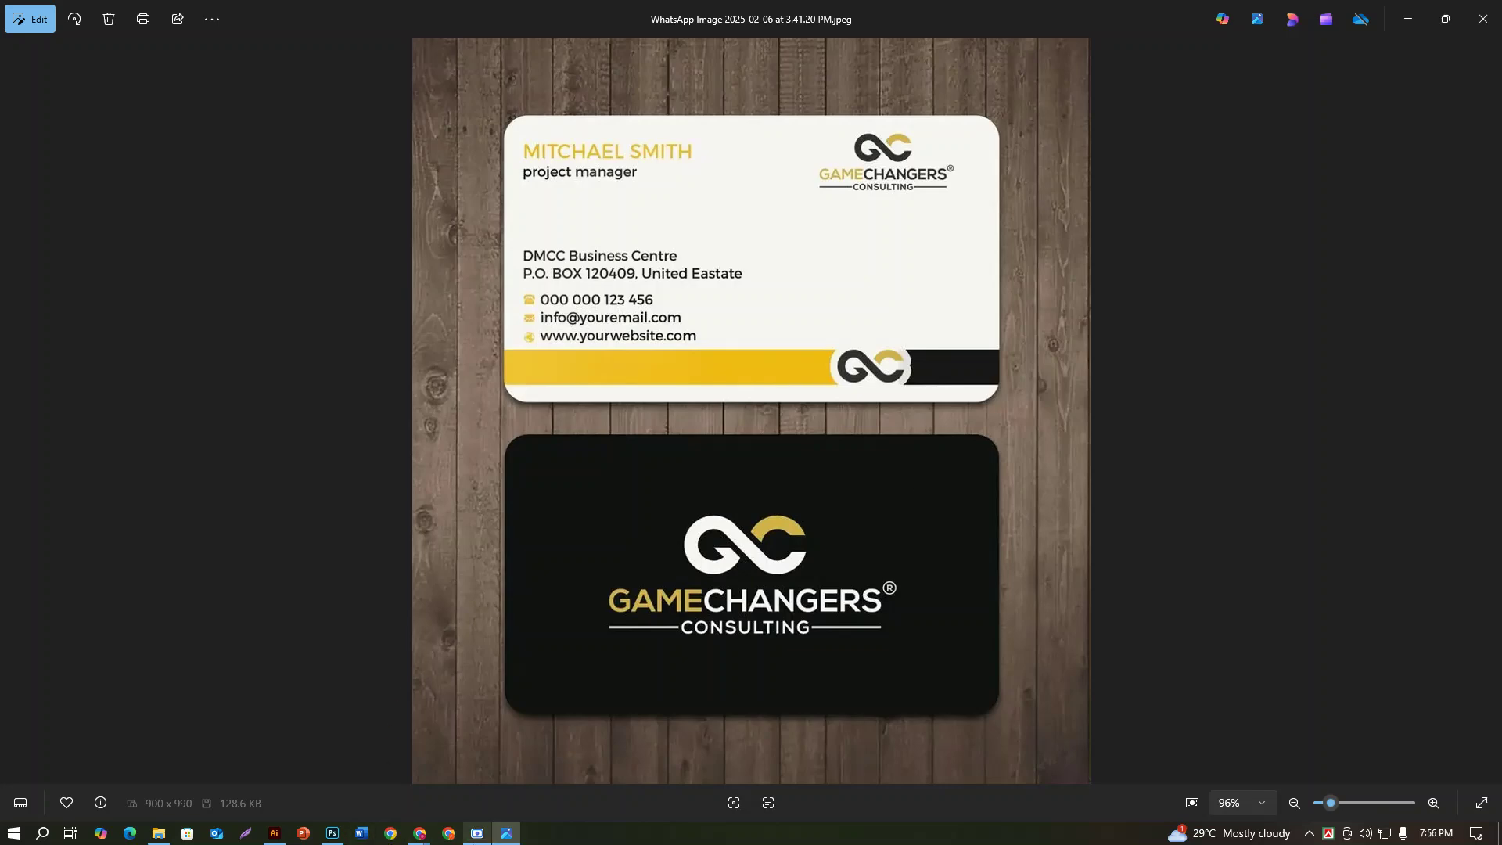
left_click(274, 833)
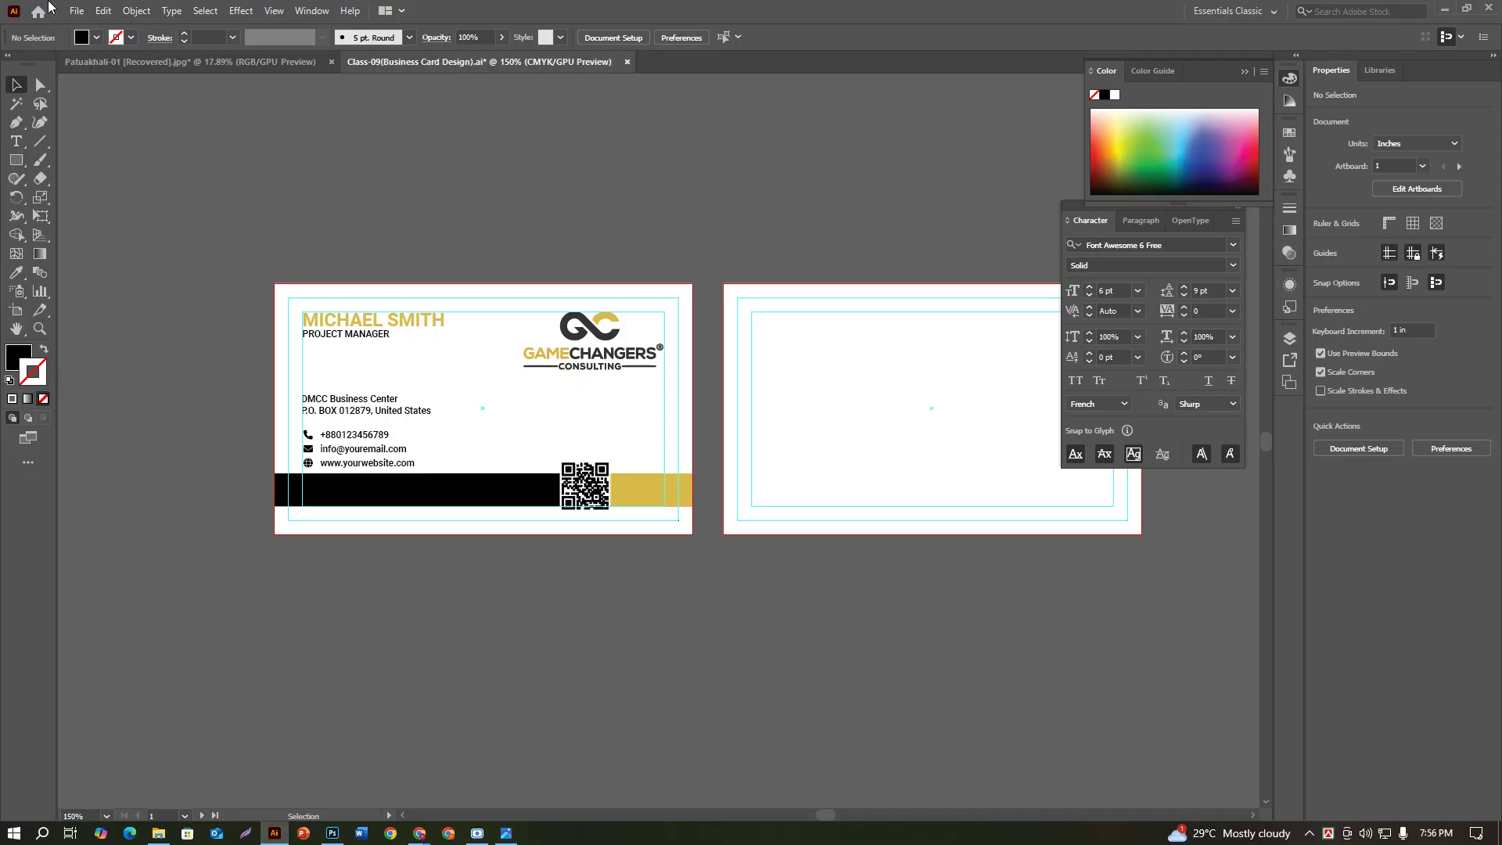
Step: Place the PDF '1' from Downloads onto the canvas and ungroup it
left_click(77, 10)
left_click(118, 280)
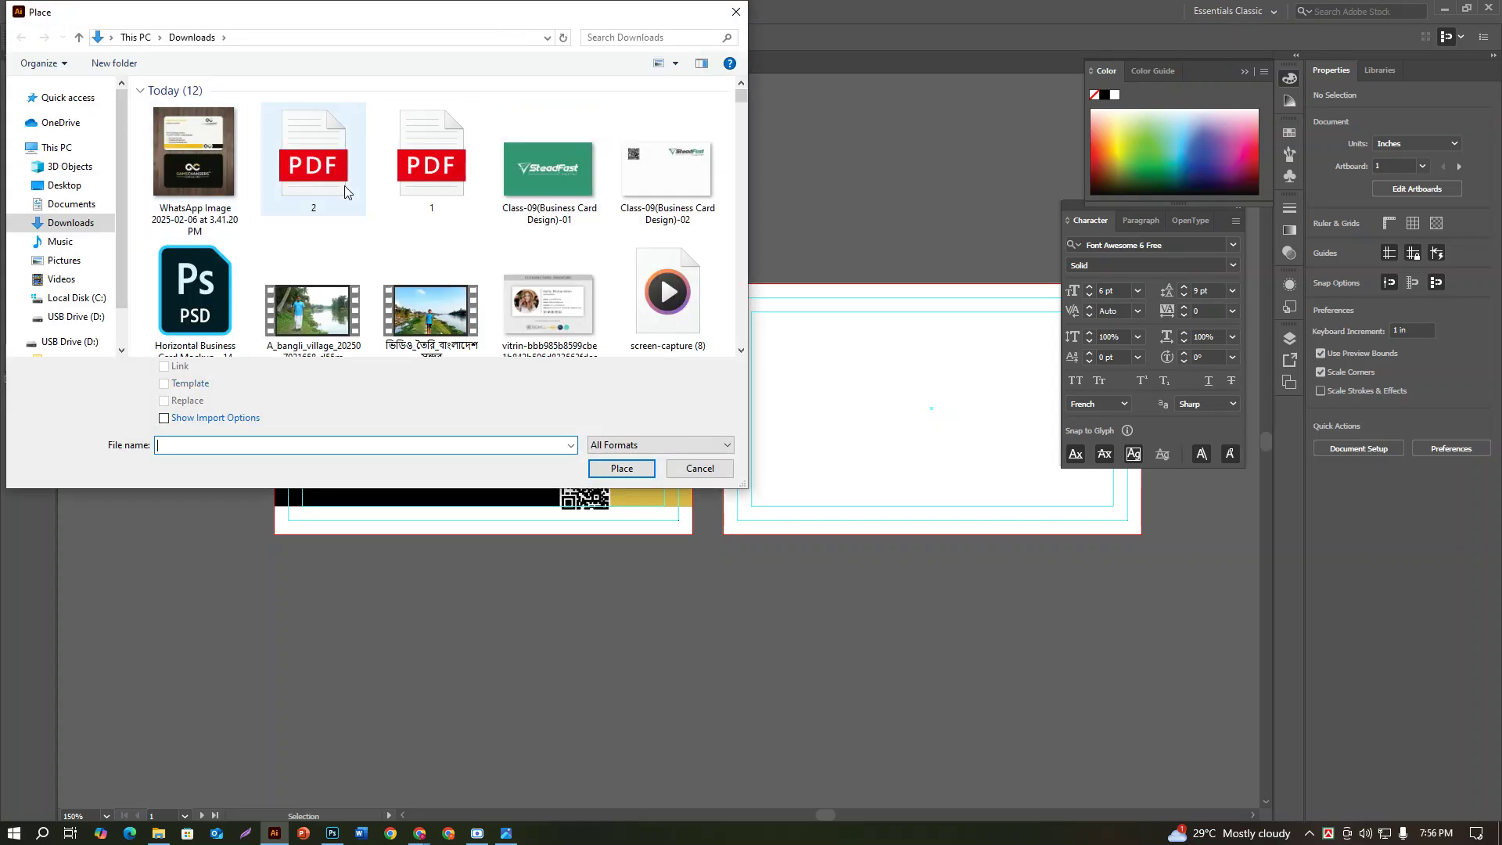
left_click(435, 200)
left_click(621, 468)
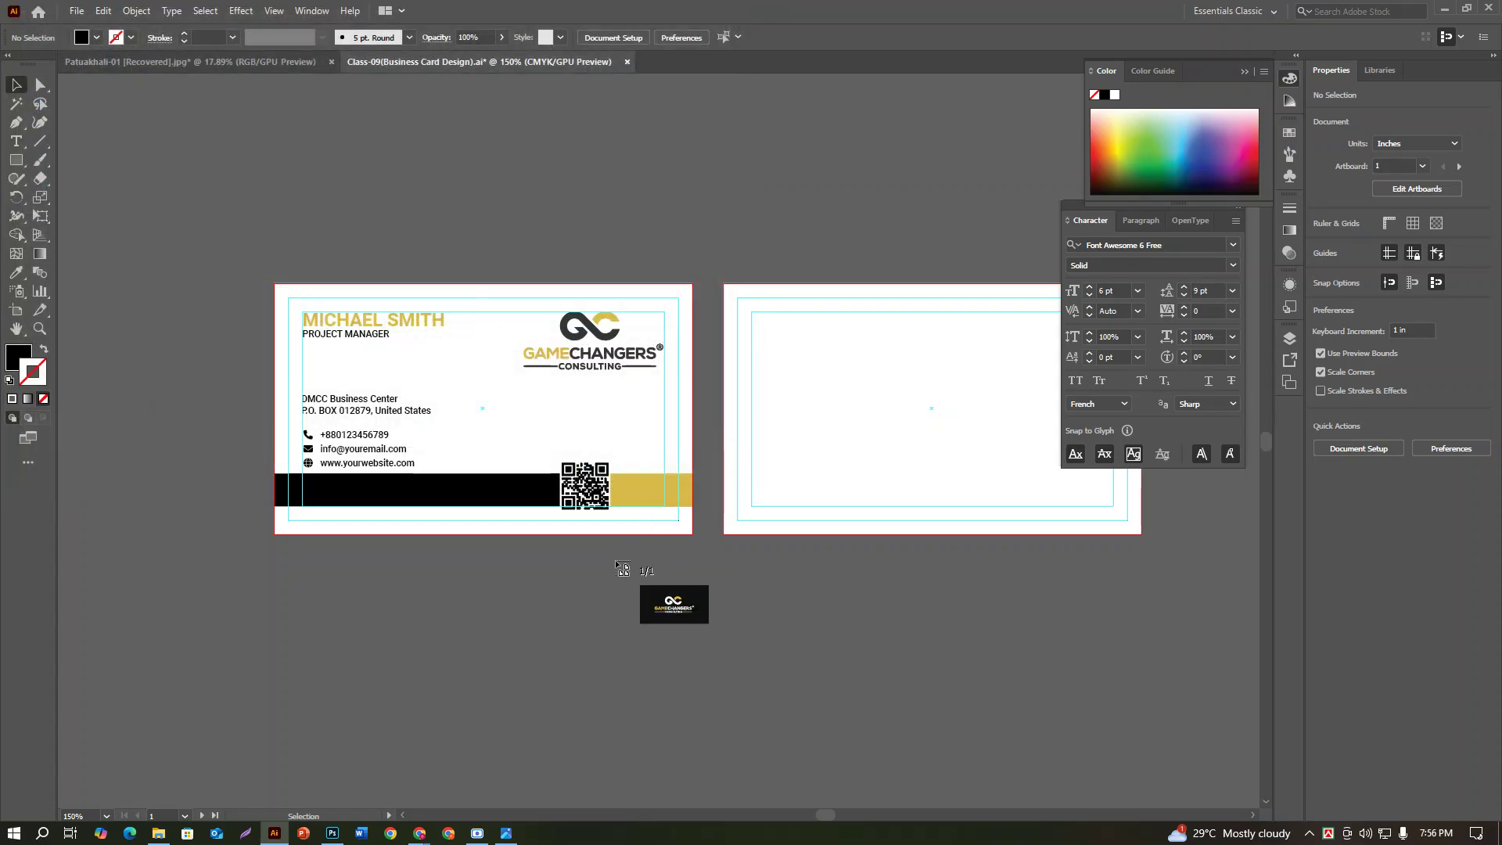
left_click(409, 552)
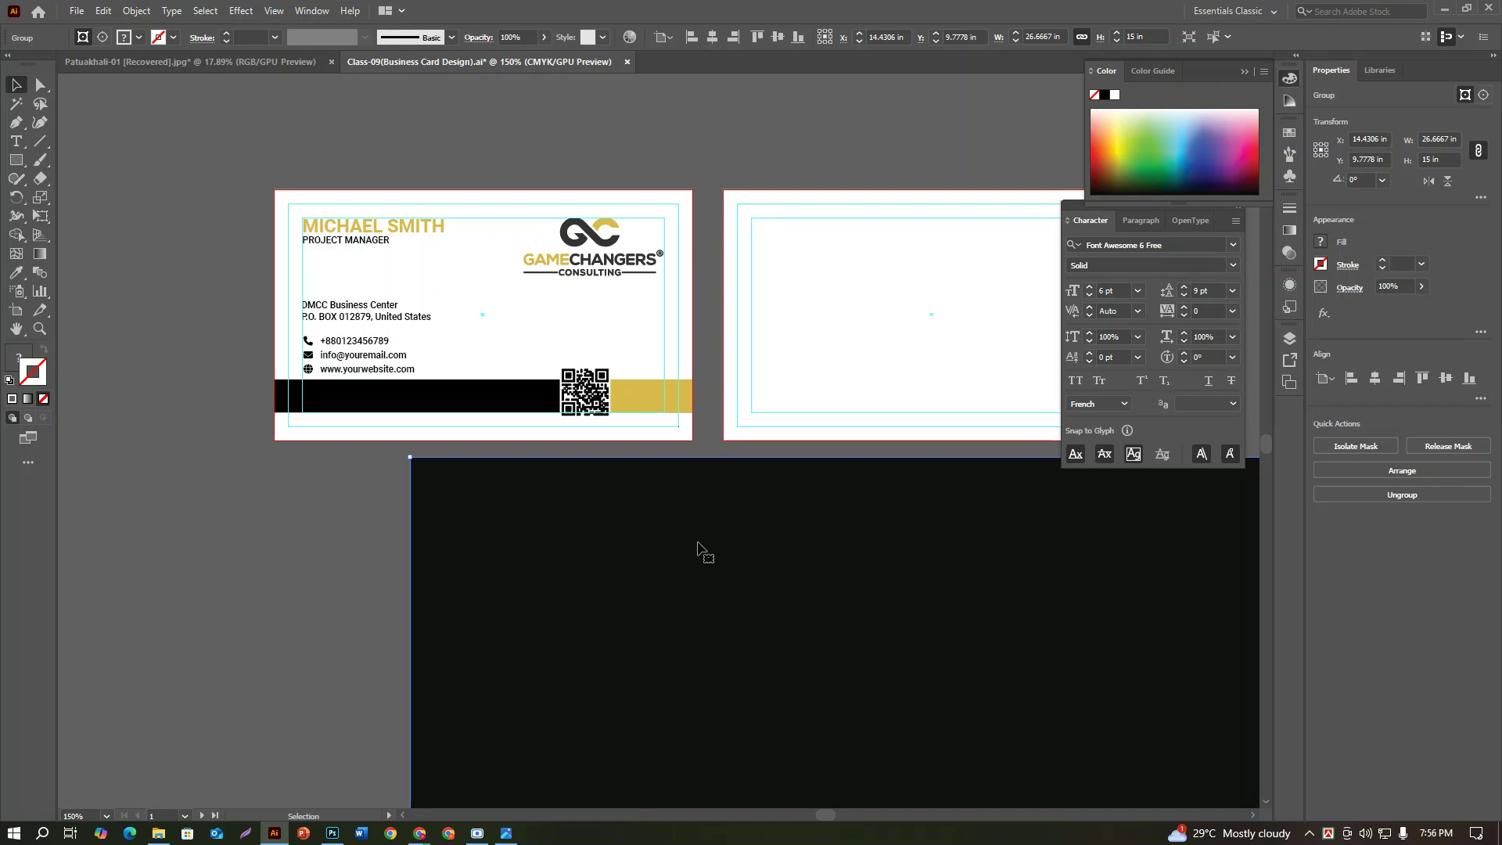
key("ctrl+minus")
key("ctrl+minus")
key("ctrl+minus")
key("ctrl+minus")
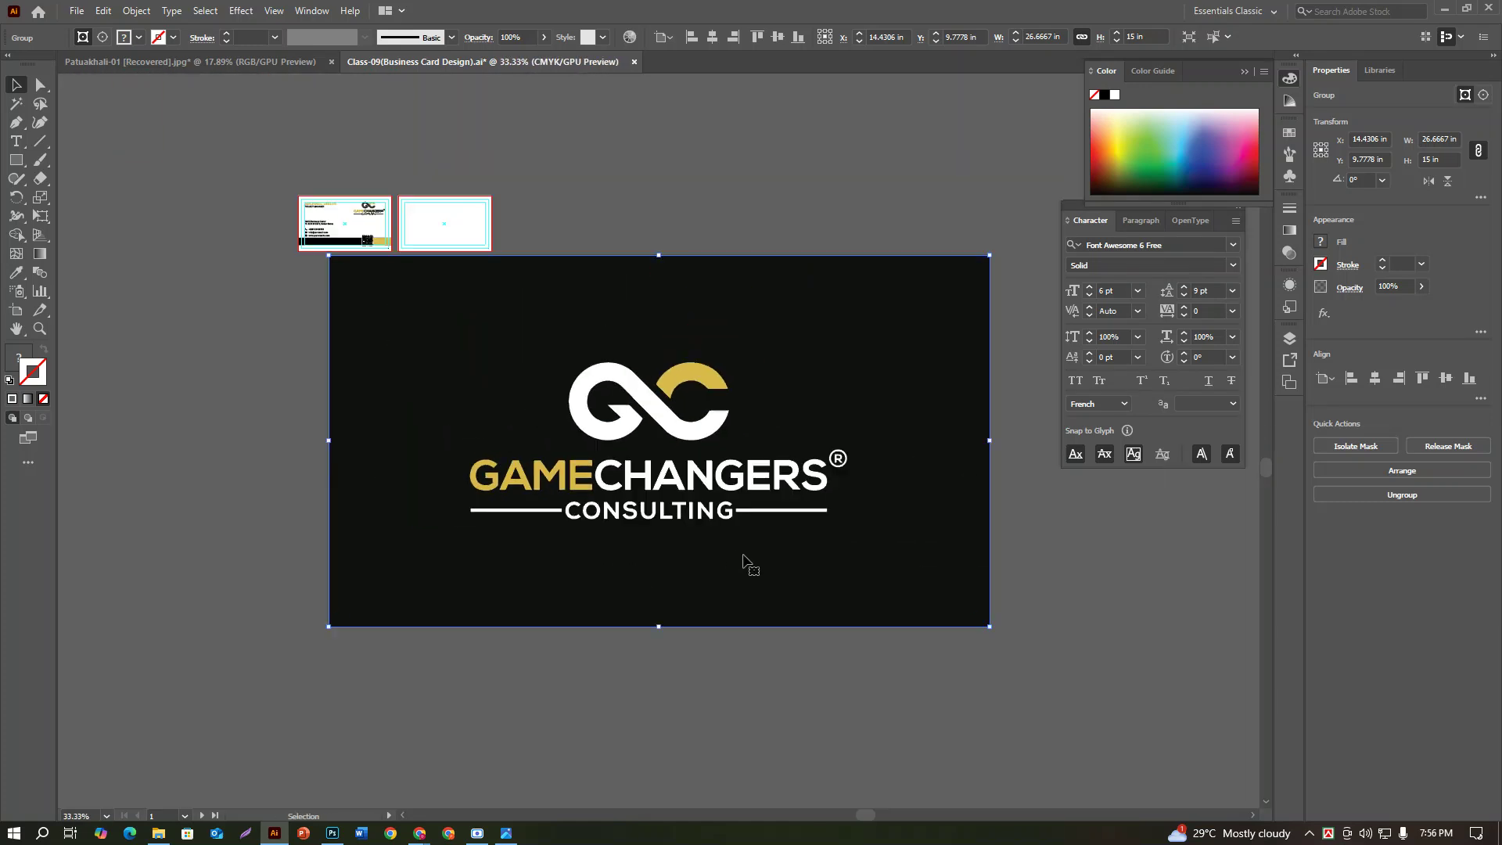
right_click(783, 302)
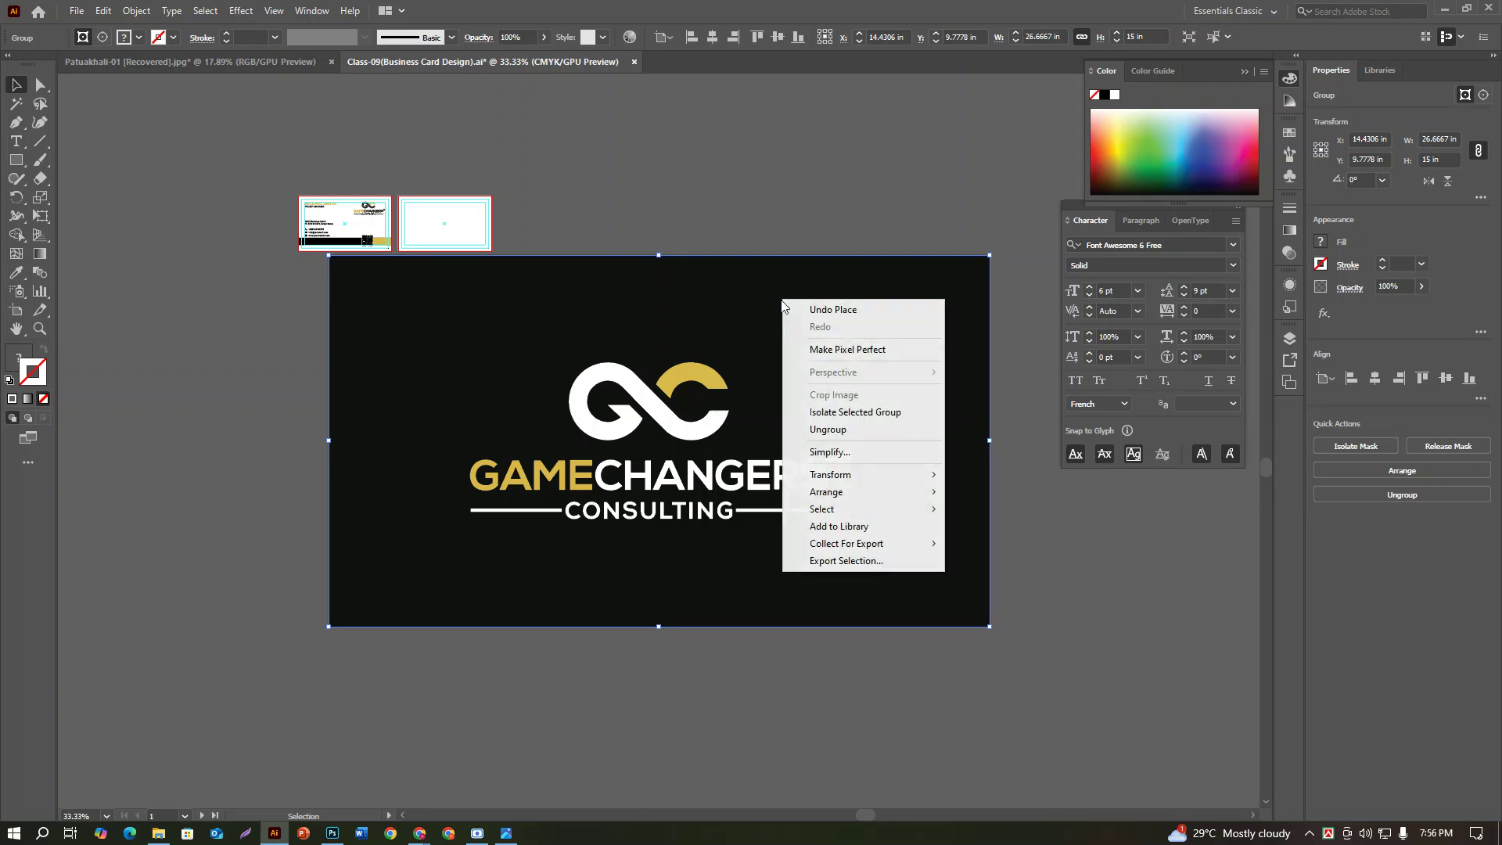
left_click(848, 430)
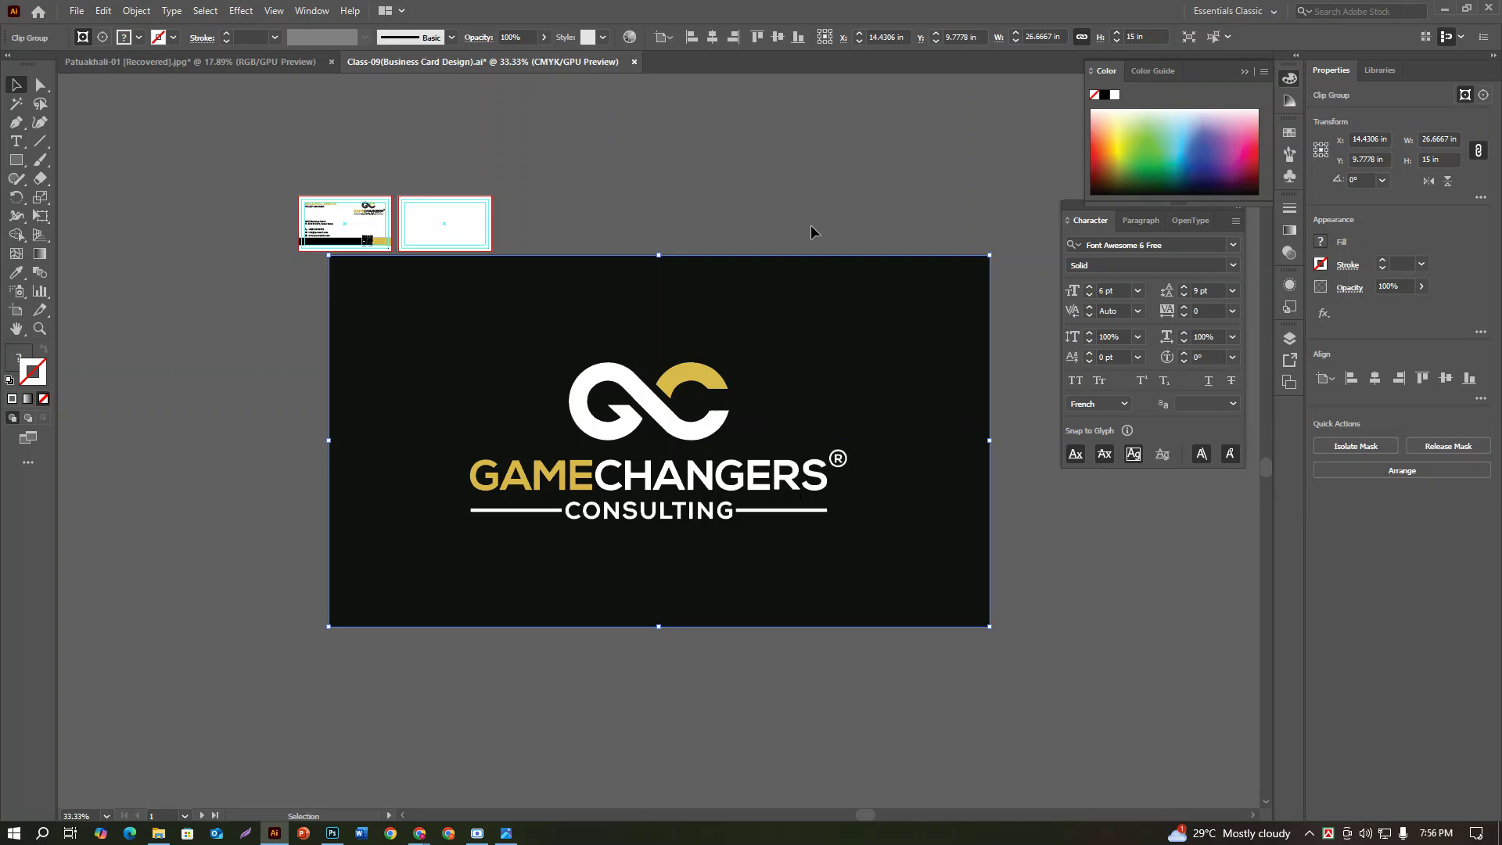
Step: Release the clipping mask on the placed artwork's clip group
left_click(812, 235)
left_click(819, 321)
right_click(815, 315)
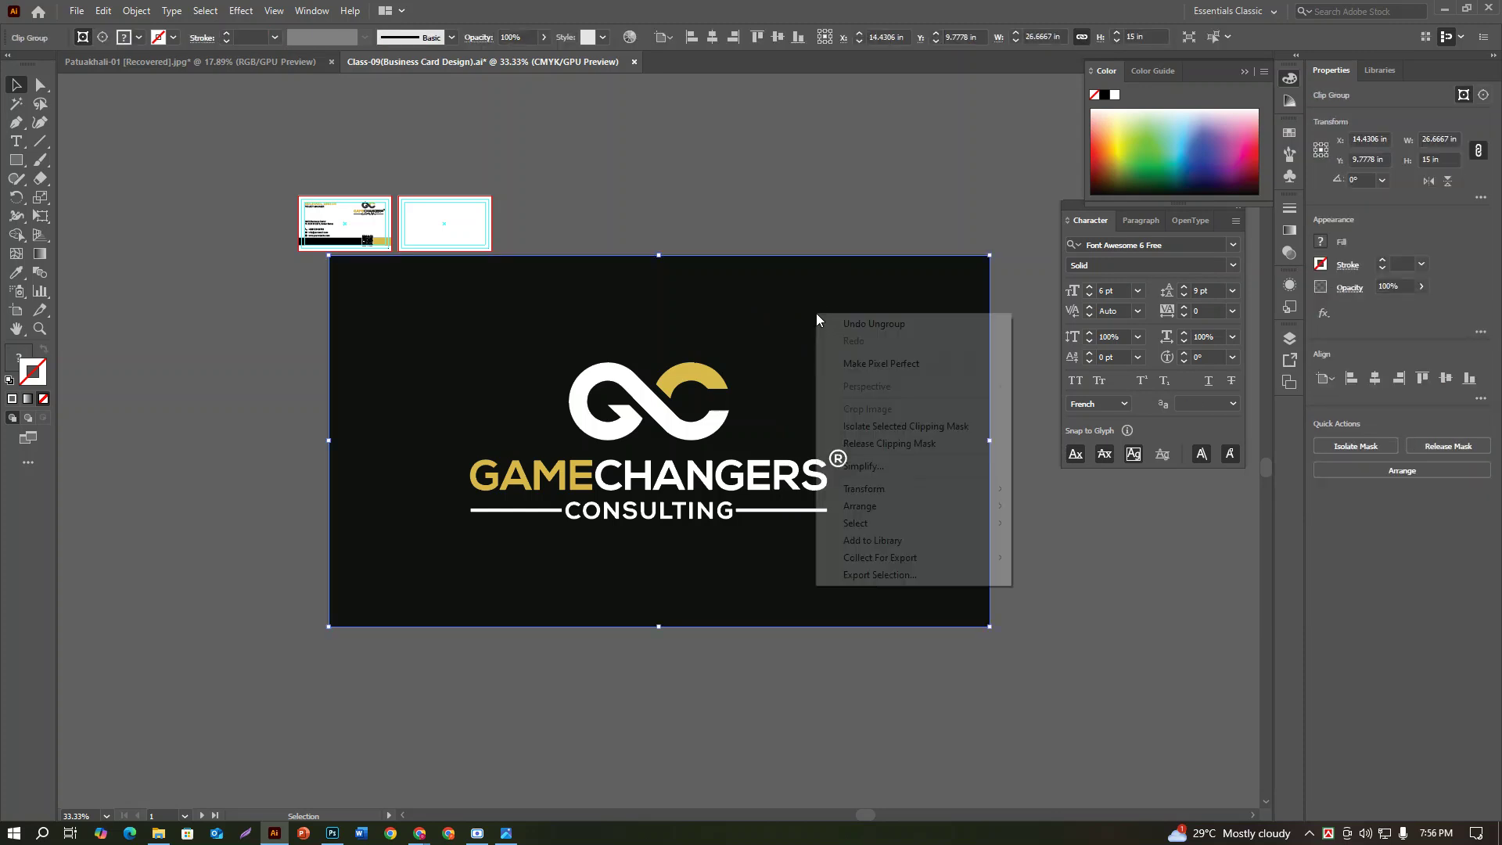
left_click(878, 443)
Step: Delete the black background rectangle behind the logo
left_click(852, 154)
left_click(874, 310)
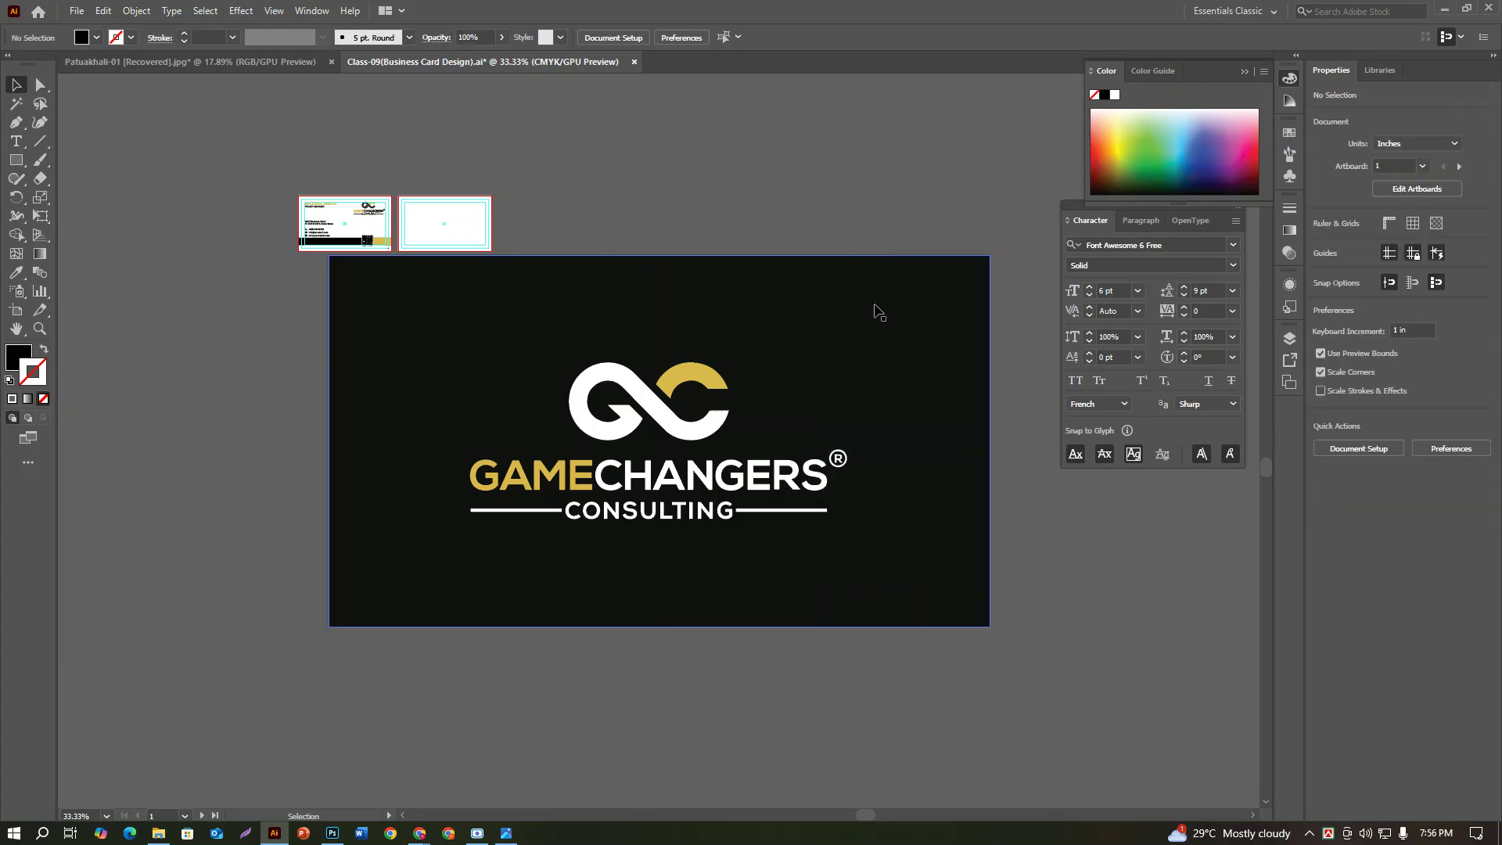
right_click(875, 309)
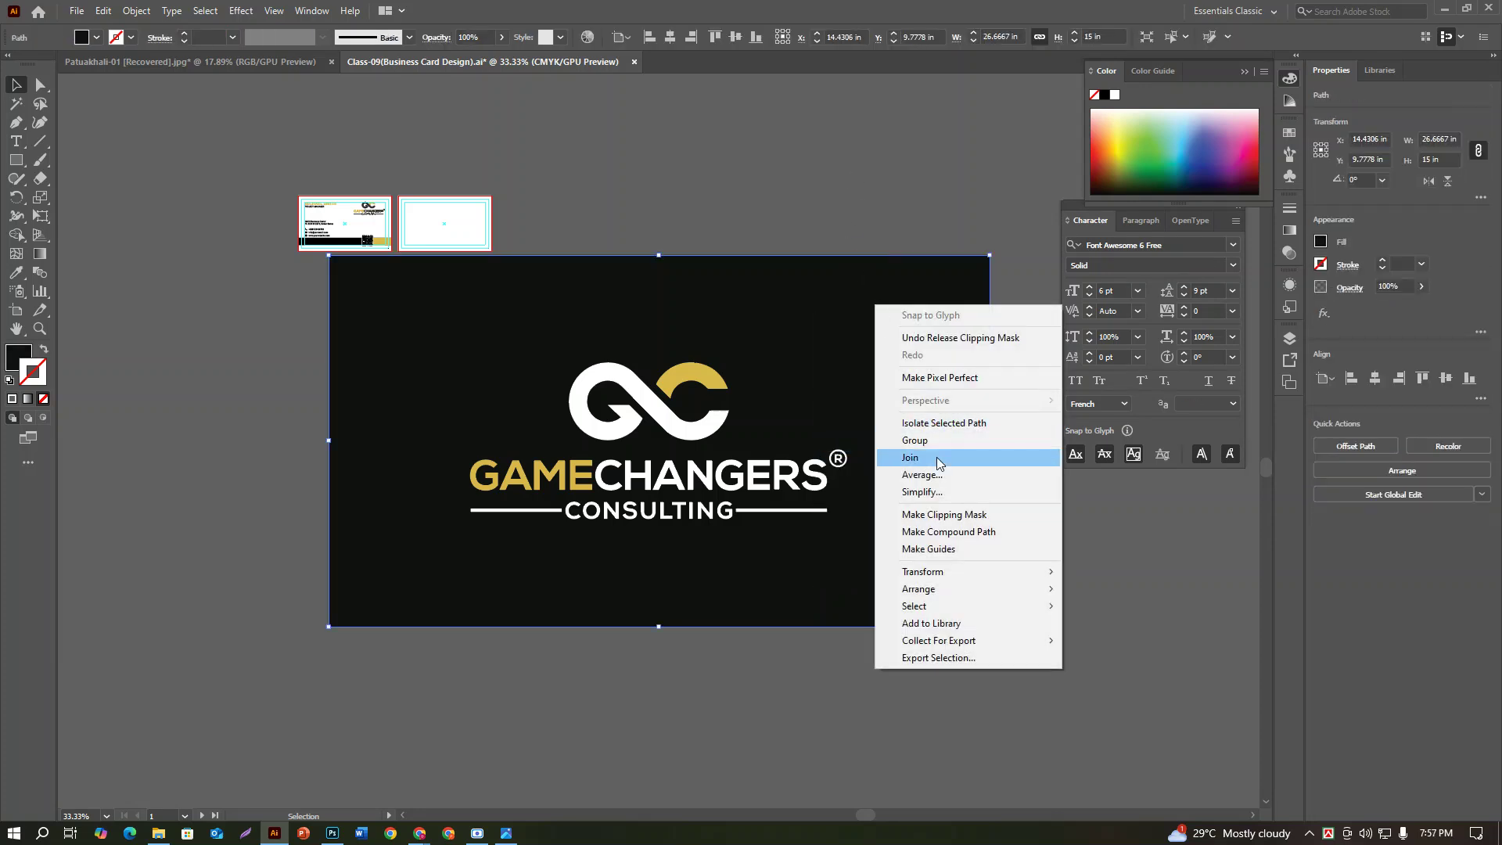
left_click(838, 230)
left_click(838, 230)
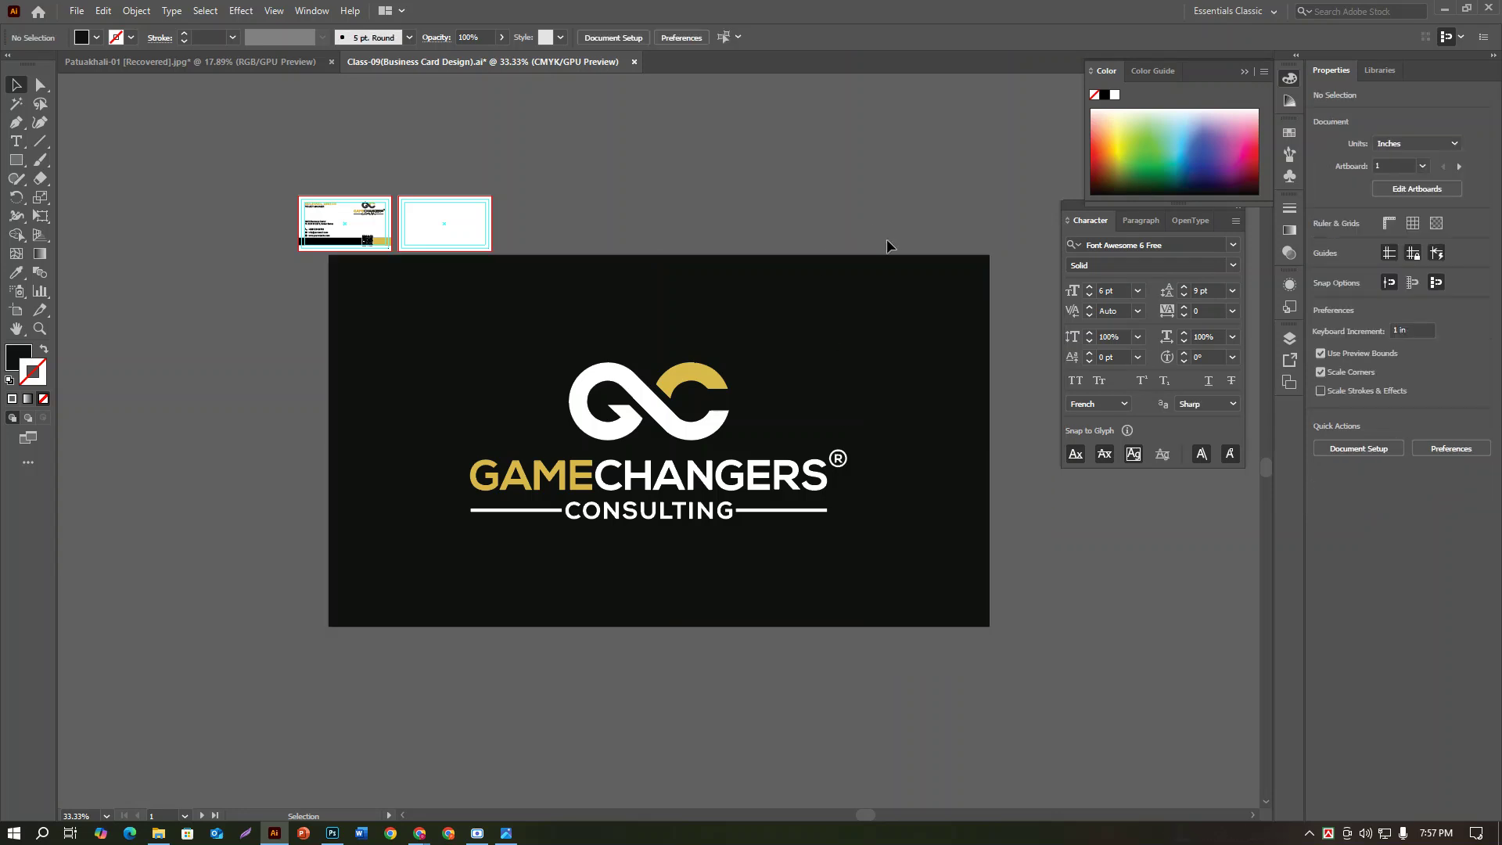
left_click(910, 297)
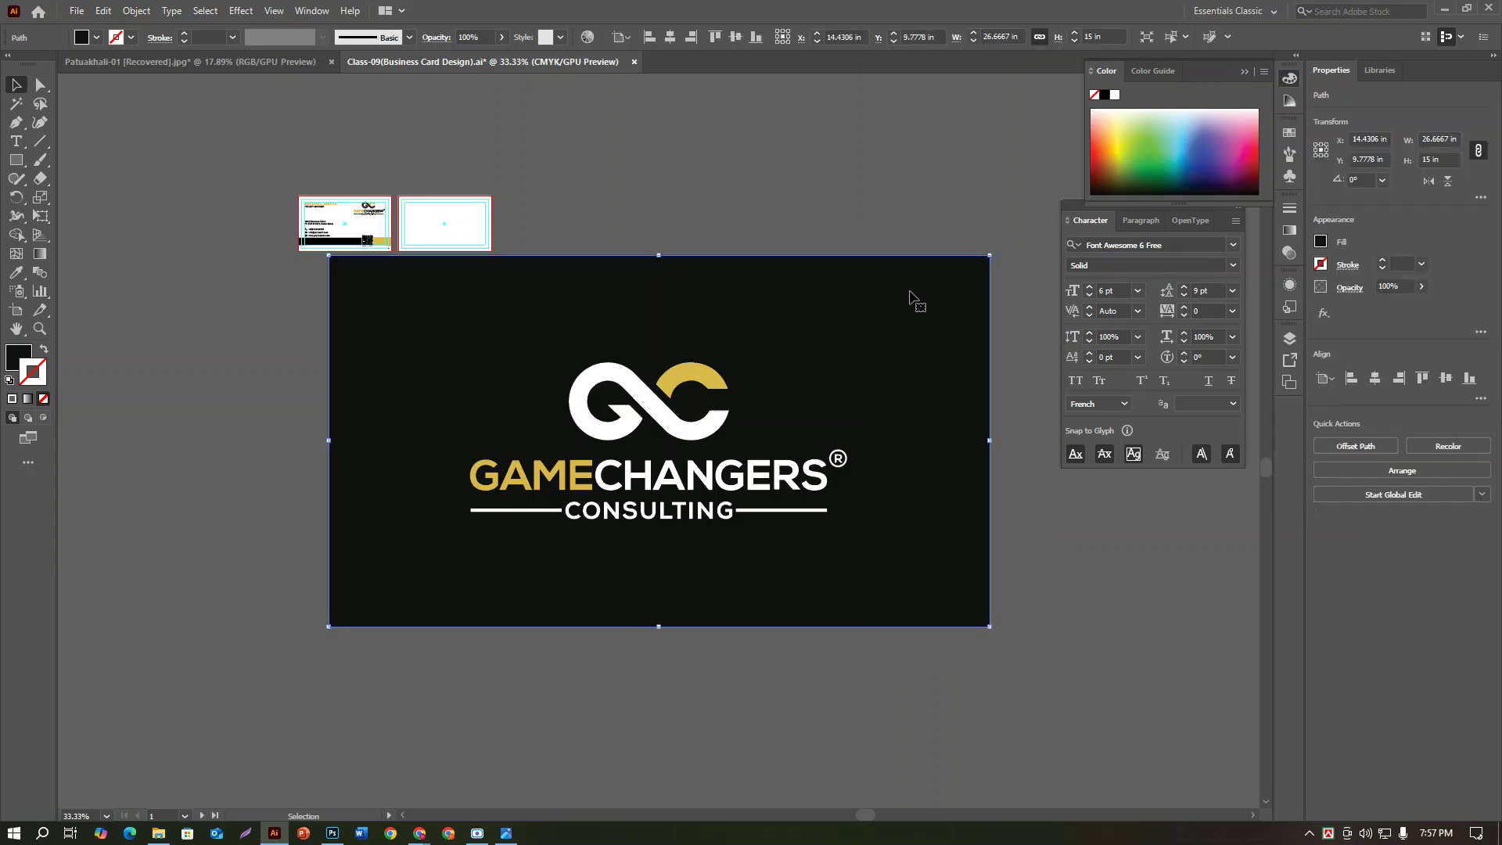
key("Delete")
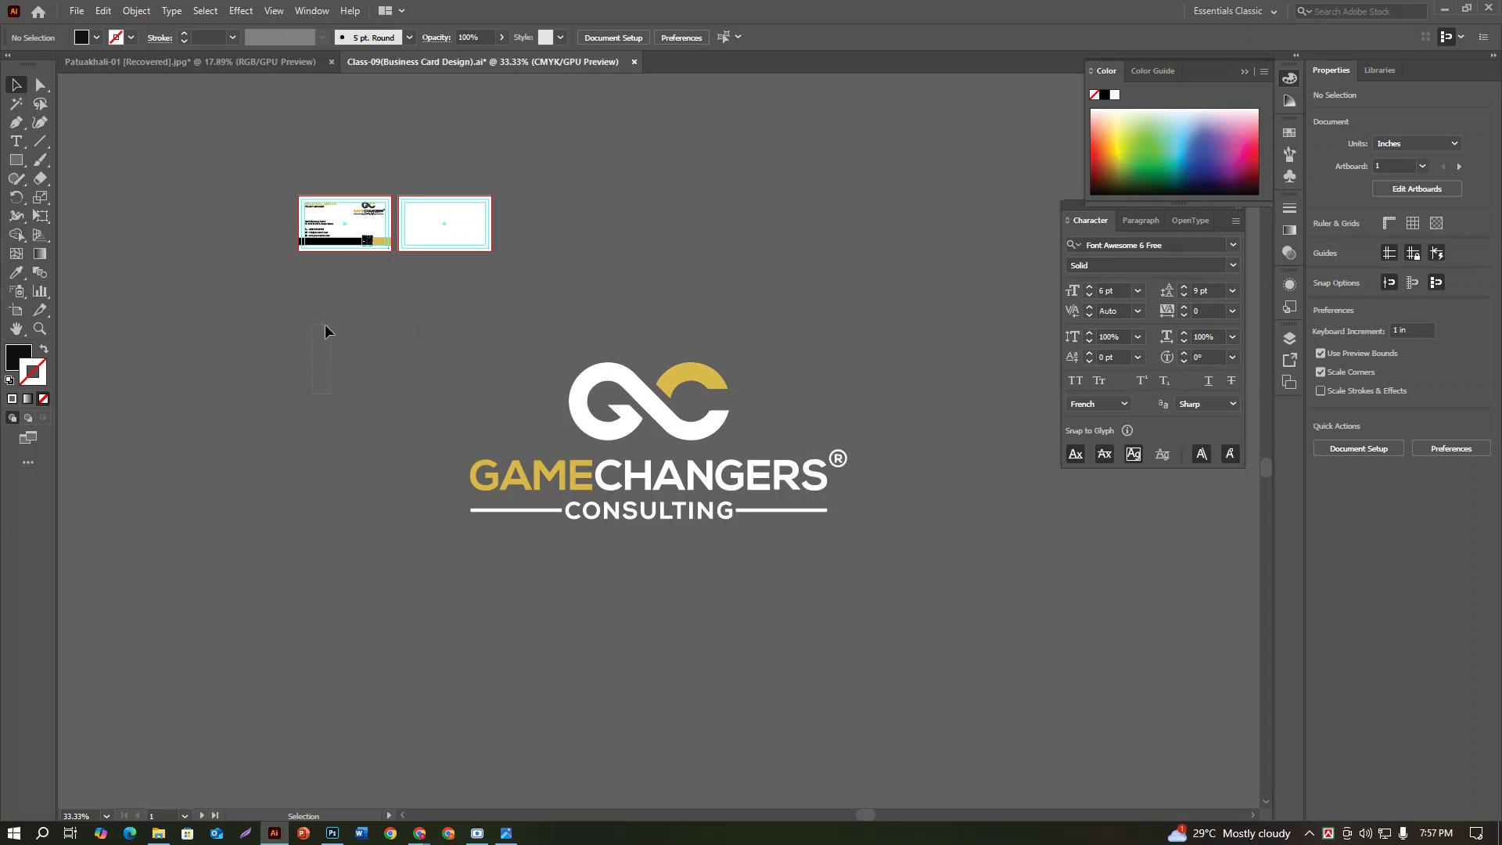
Step: Release the logo's own clipping mask and marquee-select the full GameChangers Consulting logo
left_click(649, 397)
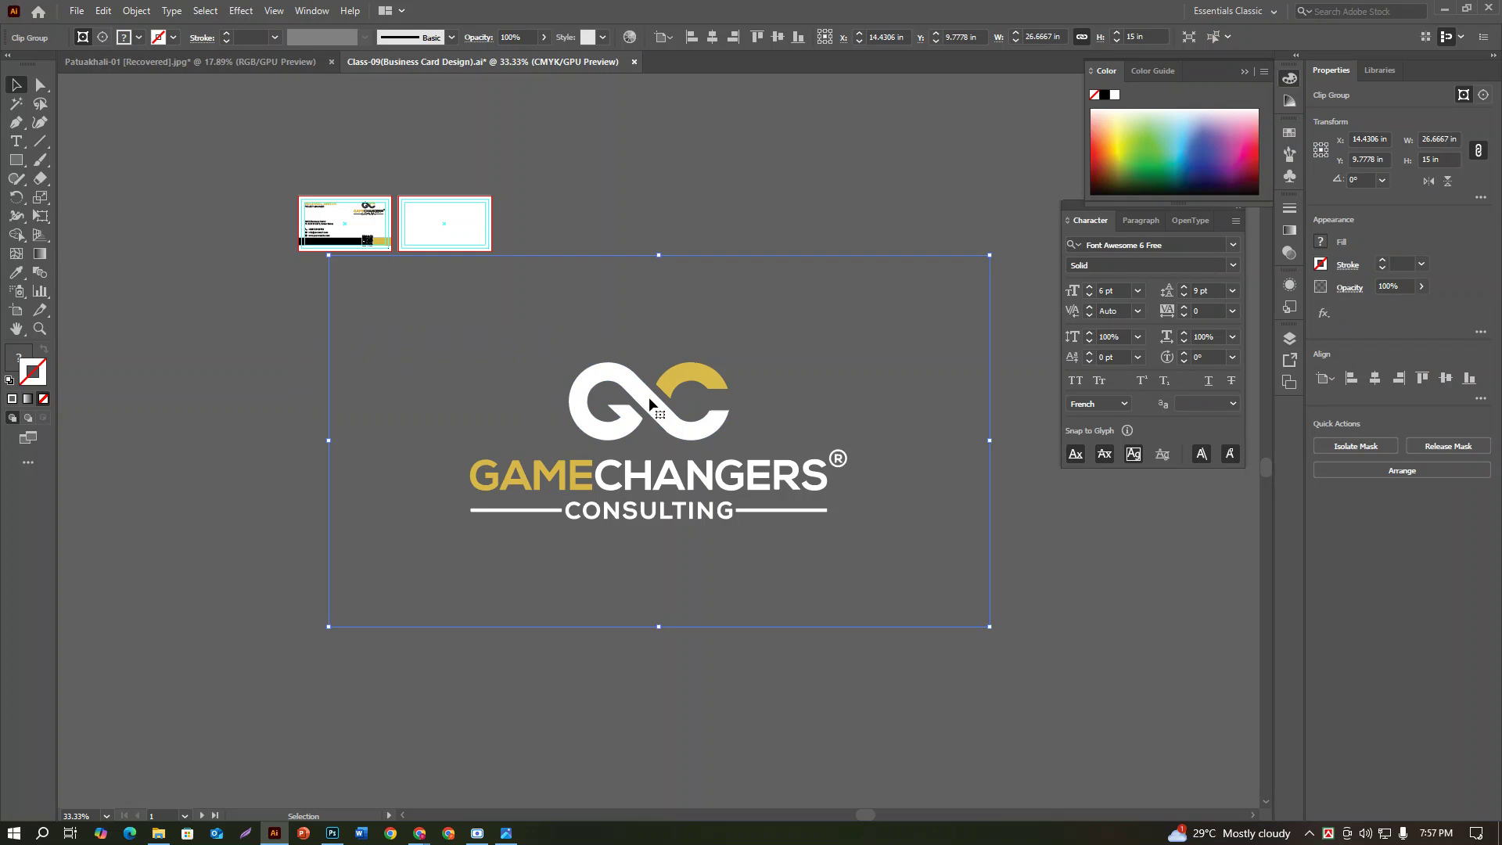
right_click(650, 396)
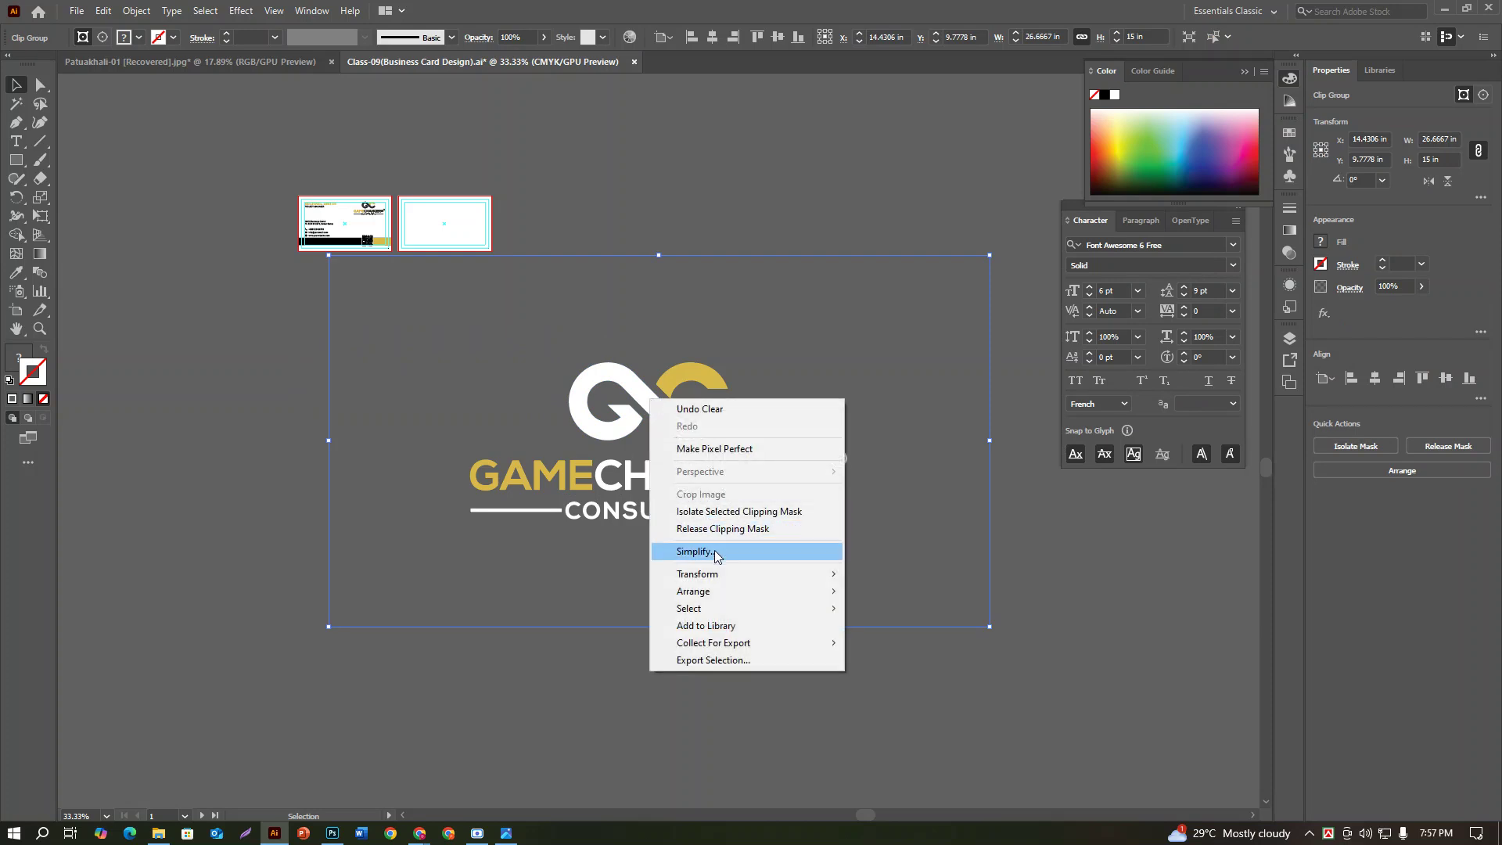
left_click(714, 529)
left_click(761, 712)
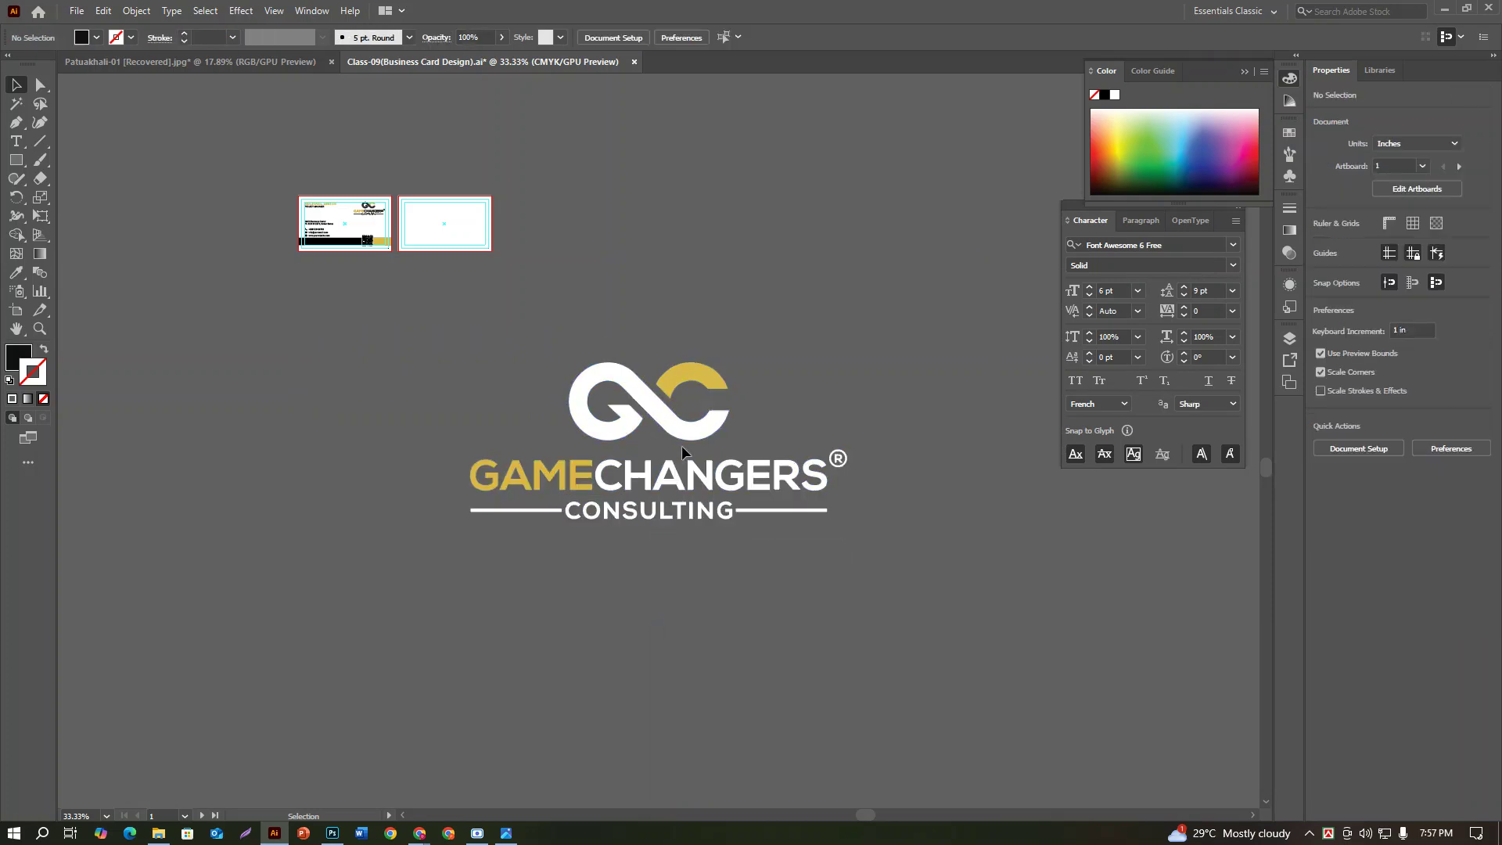
left_click(682, 433)
left_click(675, 505)
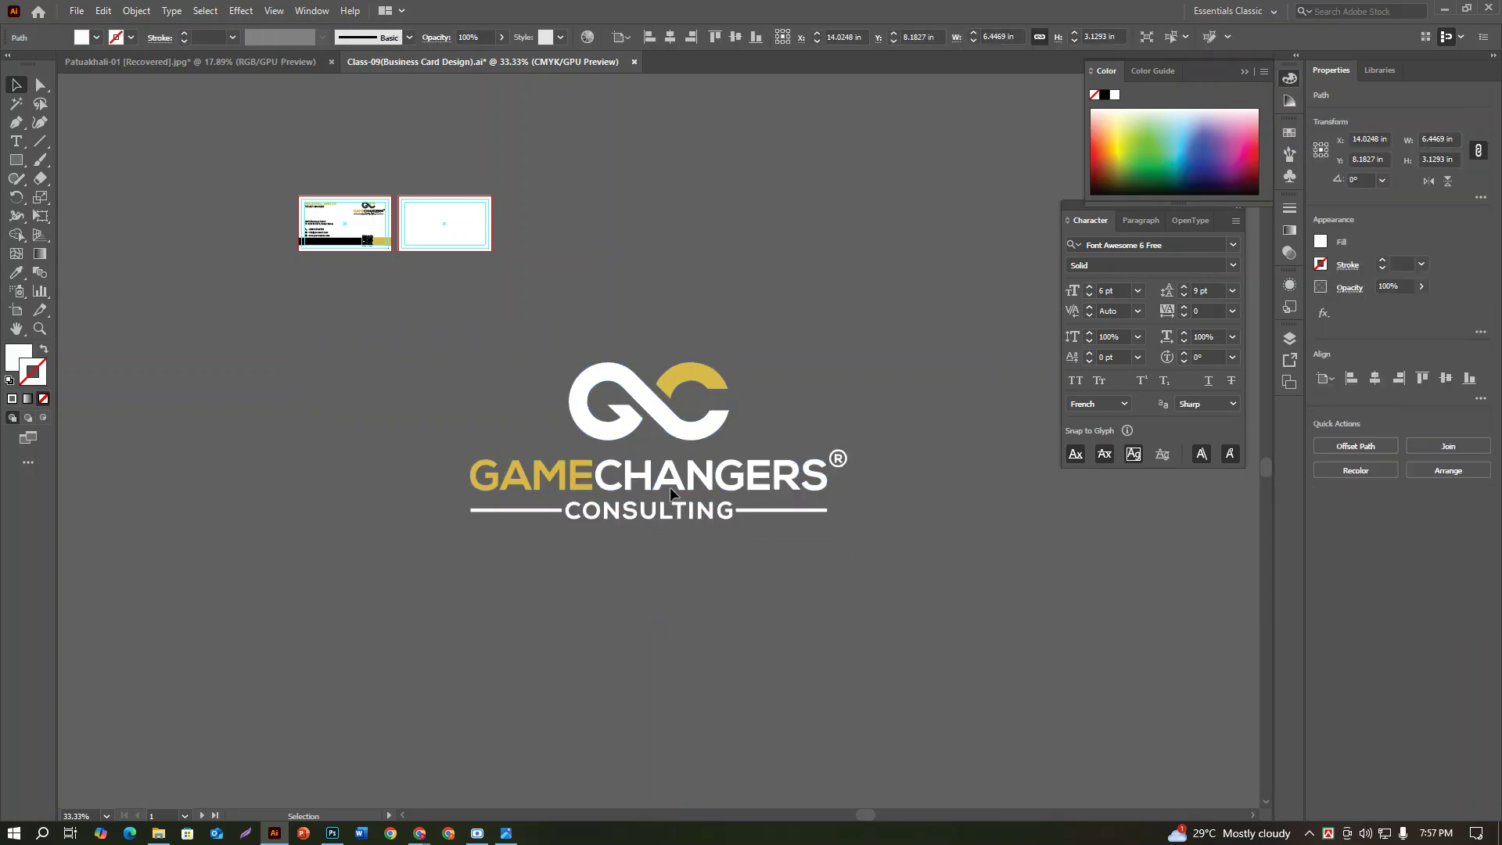
left_click_drag(444, 360, 841, 511)
key("a")
key("v")
left_click(806, 575)
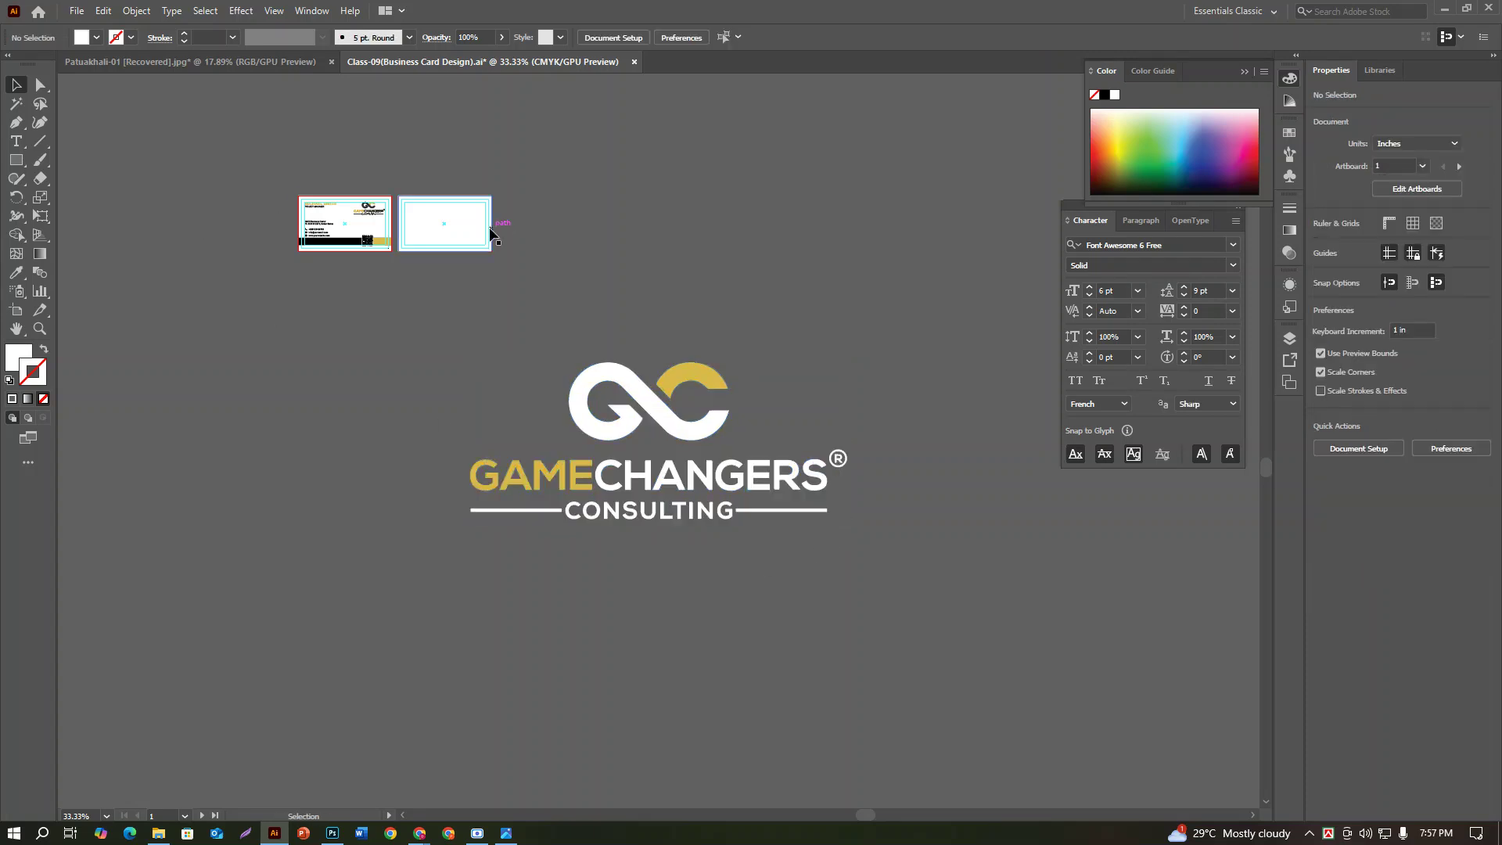
Step: Shrink the logo group and move it onto the second artboard
left_click(806, 473)
left_click_drag(838, 364, 762, 415)
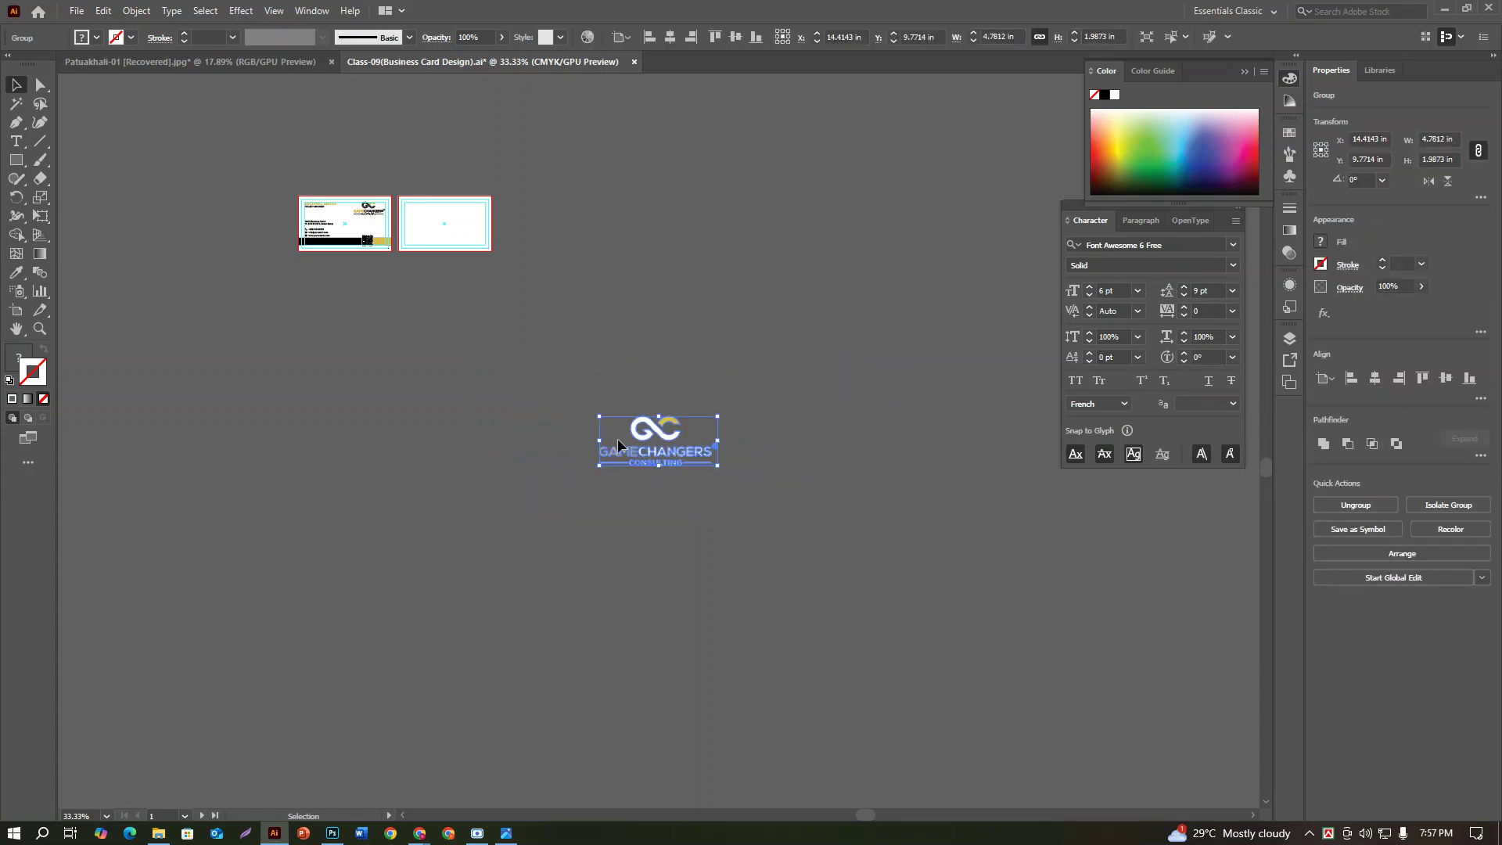
left_click_drag(637, 428, 438, 219)
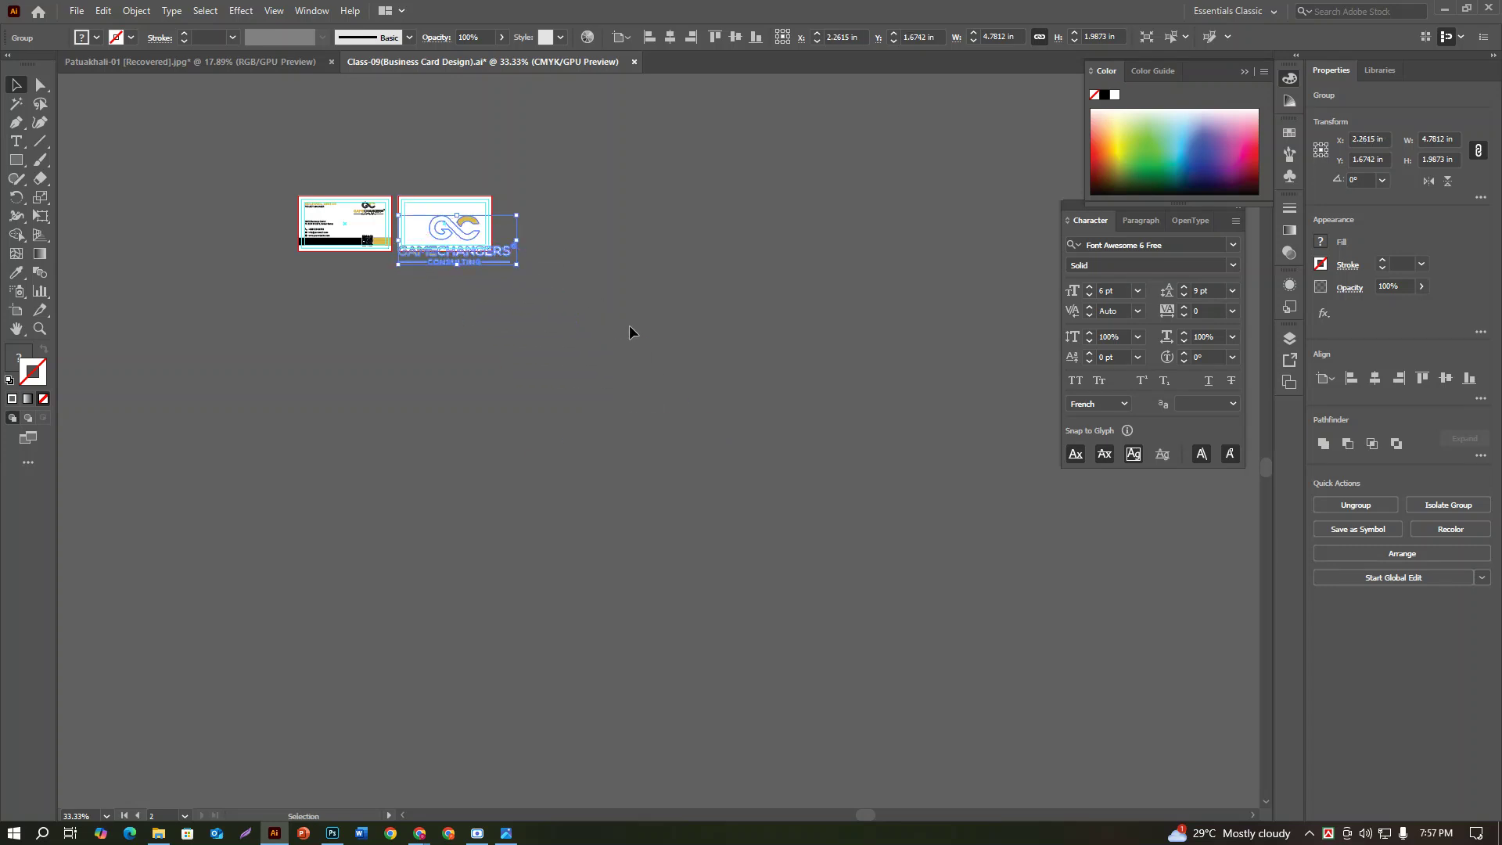
left_click(630, 328)
Step: Fill the second artboard's card rectangle with black, with no outline
left_click(439, 201)
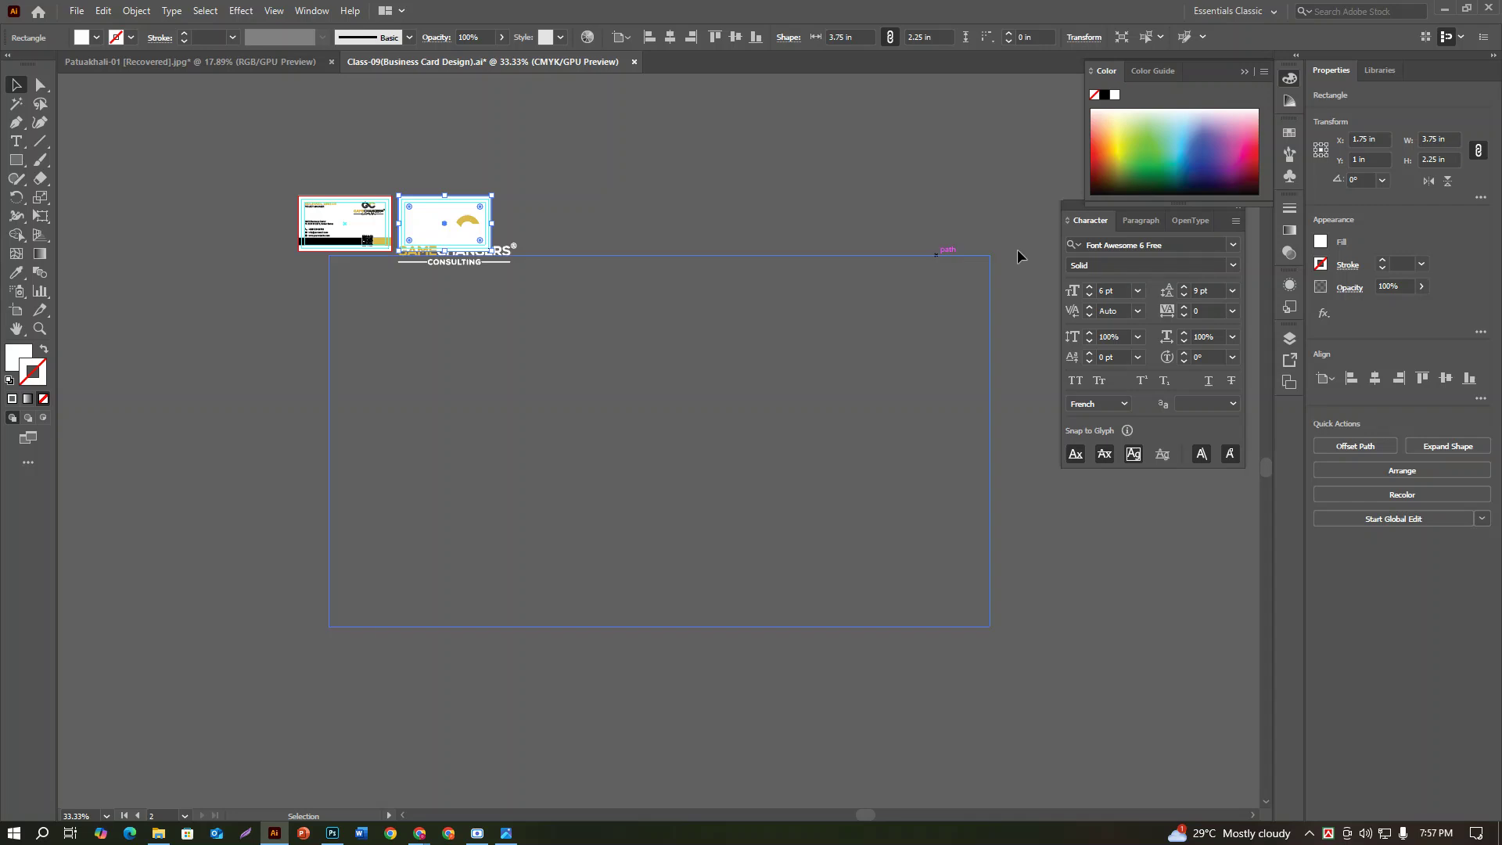
left_click(1104, 94)
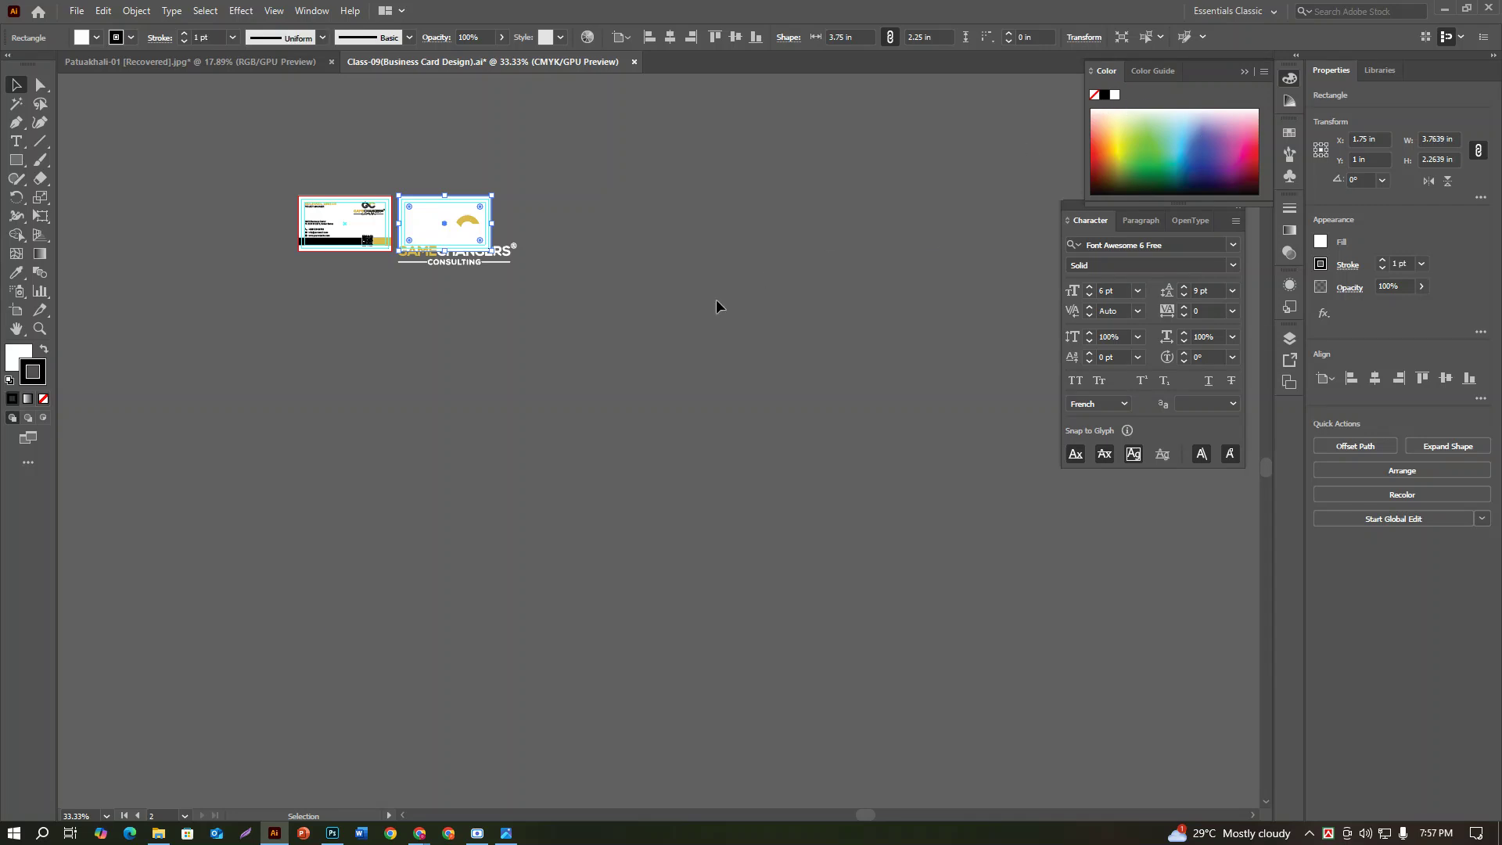
left_click(43, 399)
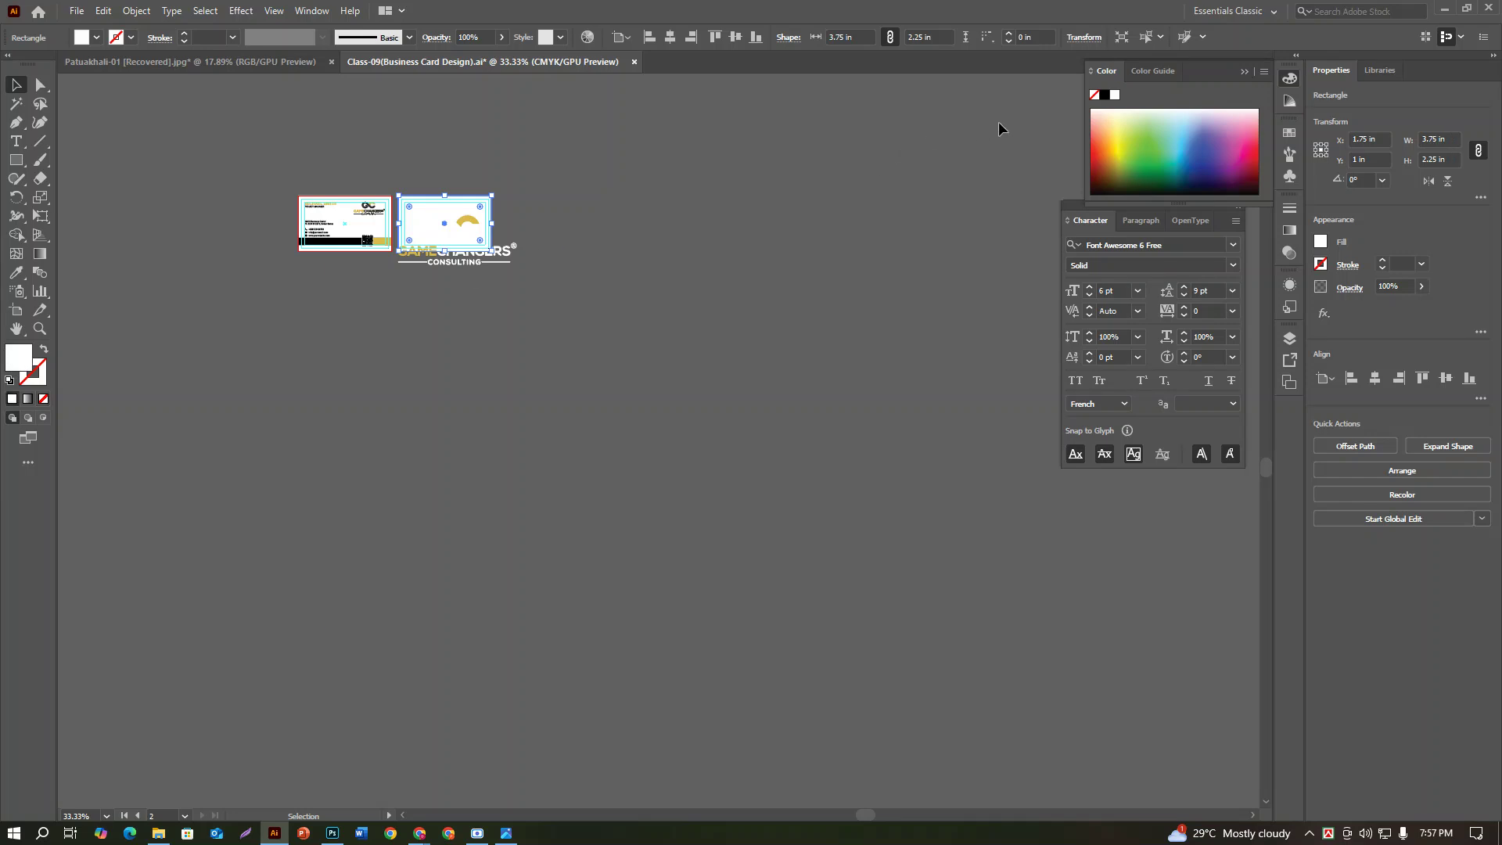
left_click(1105, 95)
left_click(664, 306)
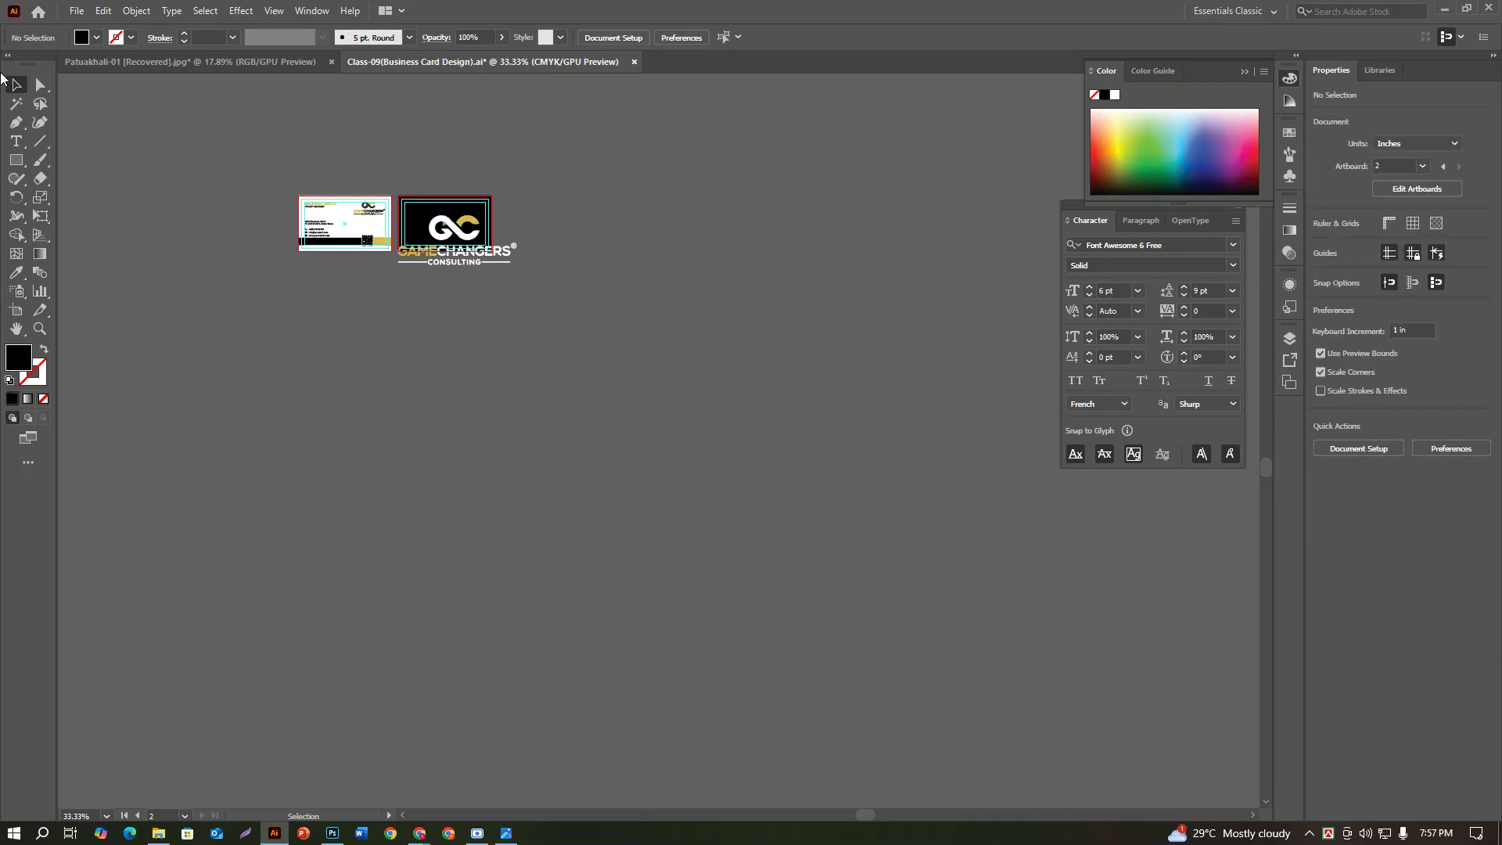
key("ctrl+0")
key("ctrl+minus")
key("ctrl+minus")
key("ctrl+minus")
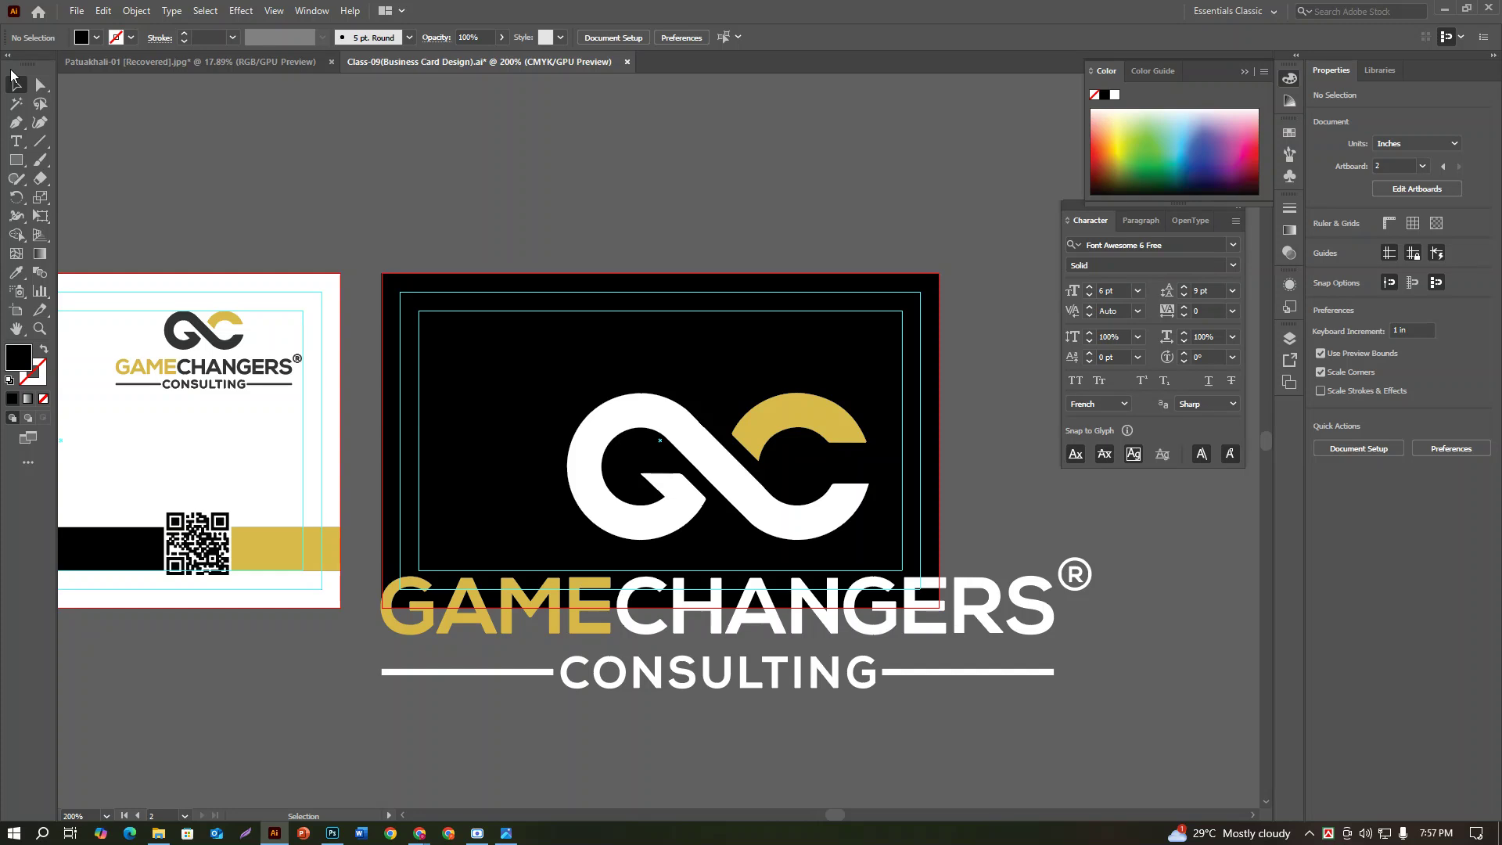
key("ctrl+minus")
key("ctrl+minus")
key("ctrl+minus")
key("ctrl+minus")
key("ctrl+minus")
key("ctrl+minus")
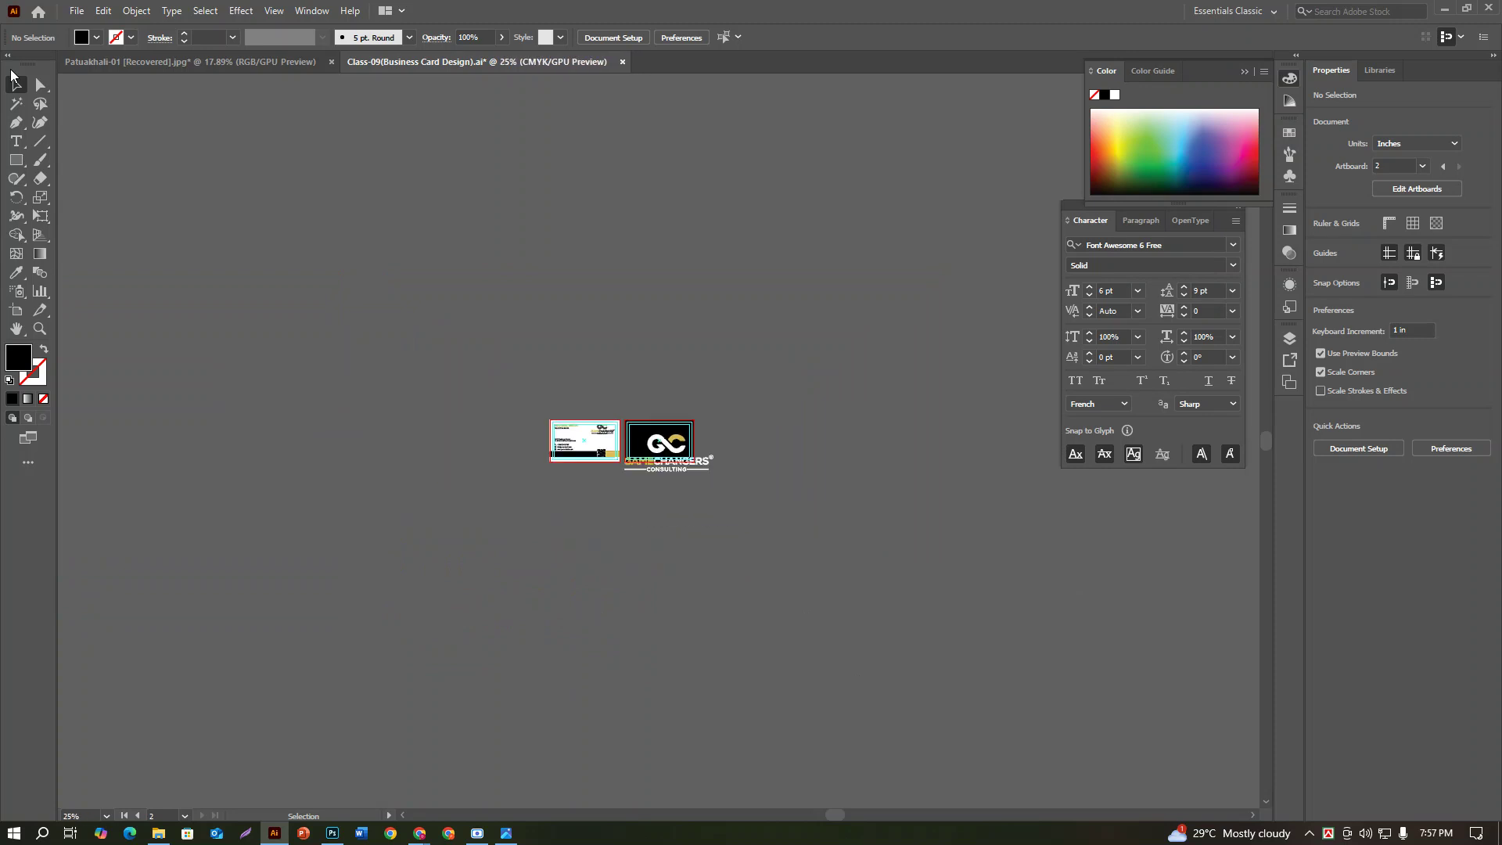
key("ctrl+0")
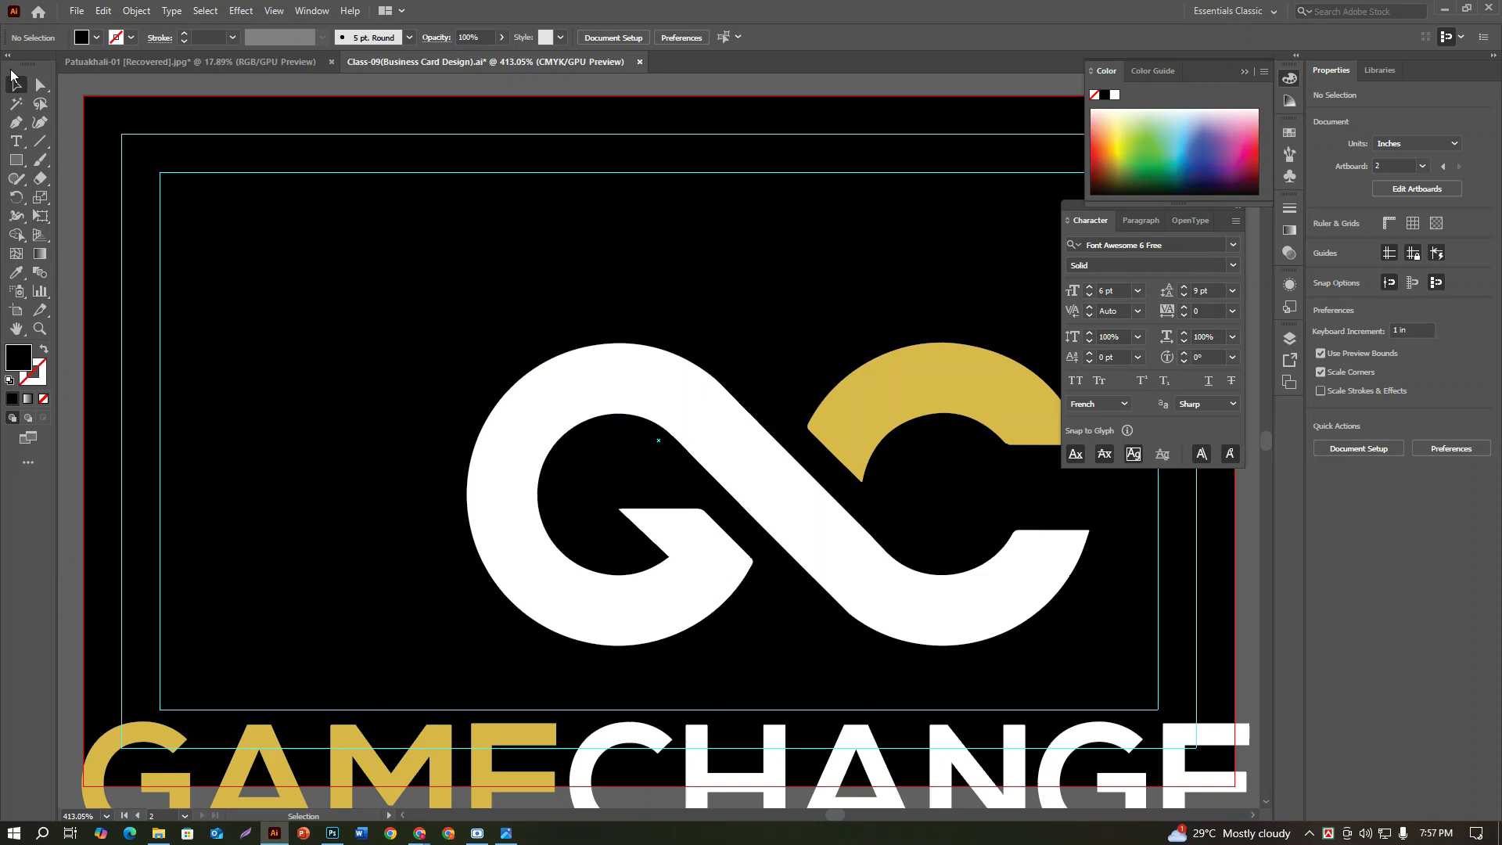
key("ctrl+minus")
key("ctrl+minus")
key("ctrl+minus")
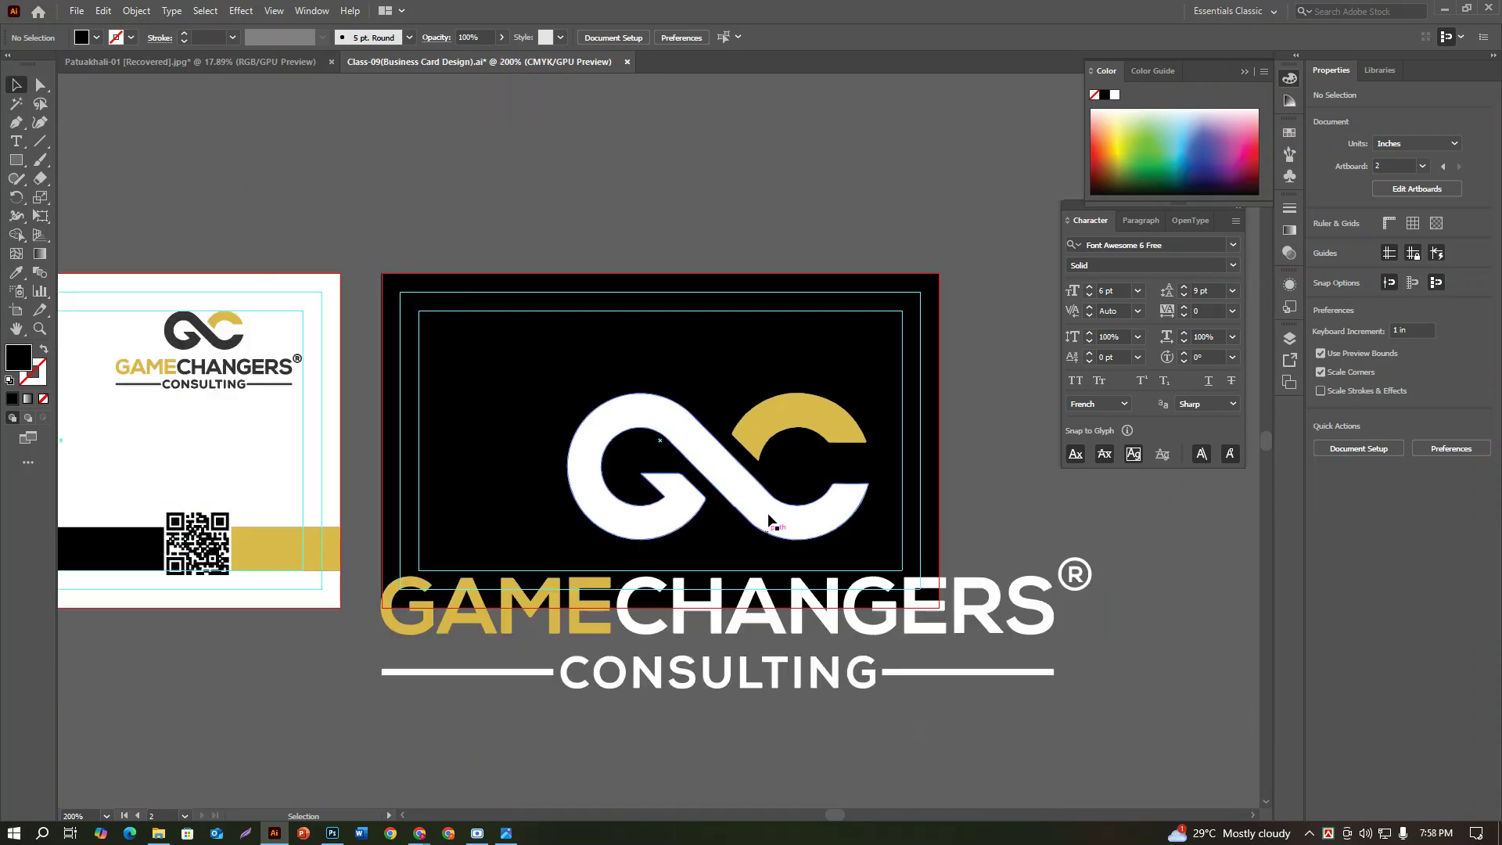
Step: Resize the logo to fit the black card and centre it horizontally and vertically
left_click(821, 538)
left_click_drag(381, 392, 579, 493)
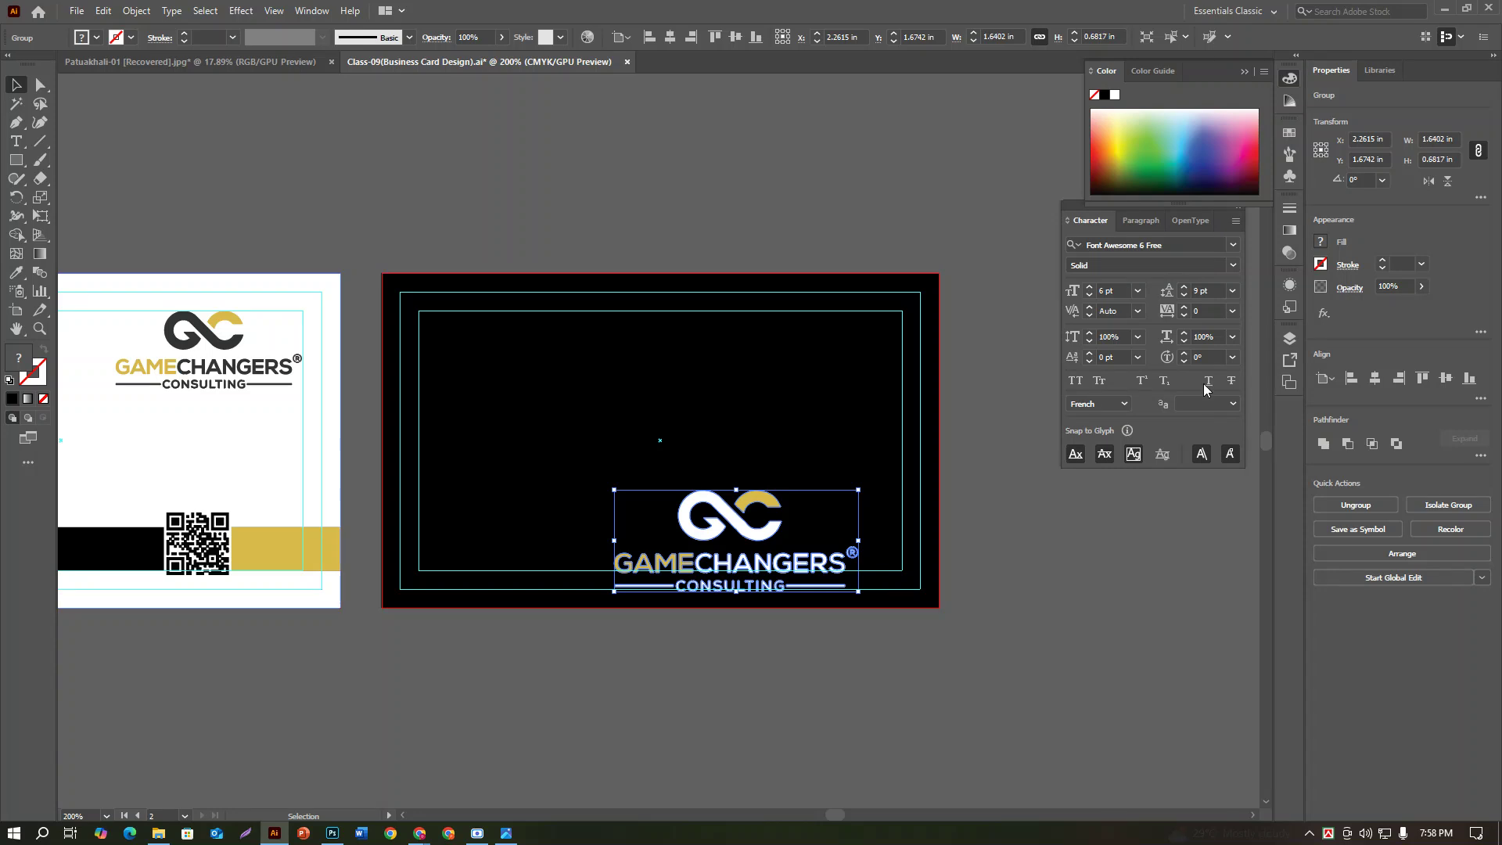
left_click(1374, 380)
left_click(1446, 379)
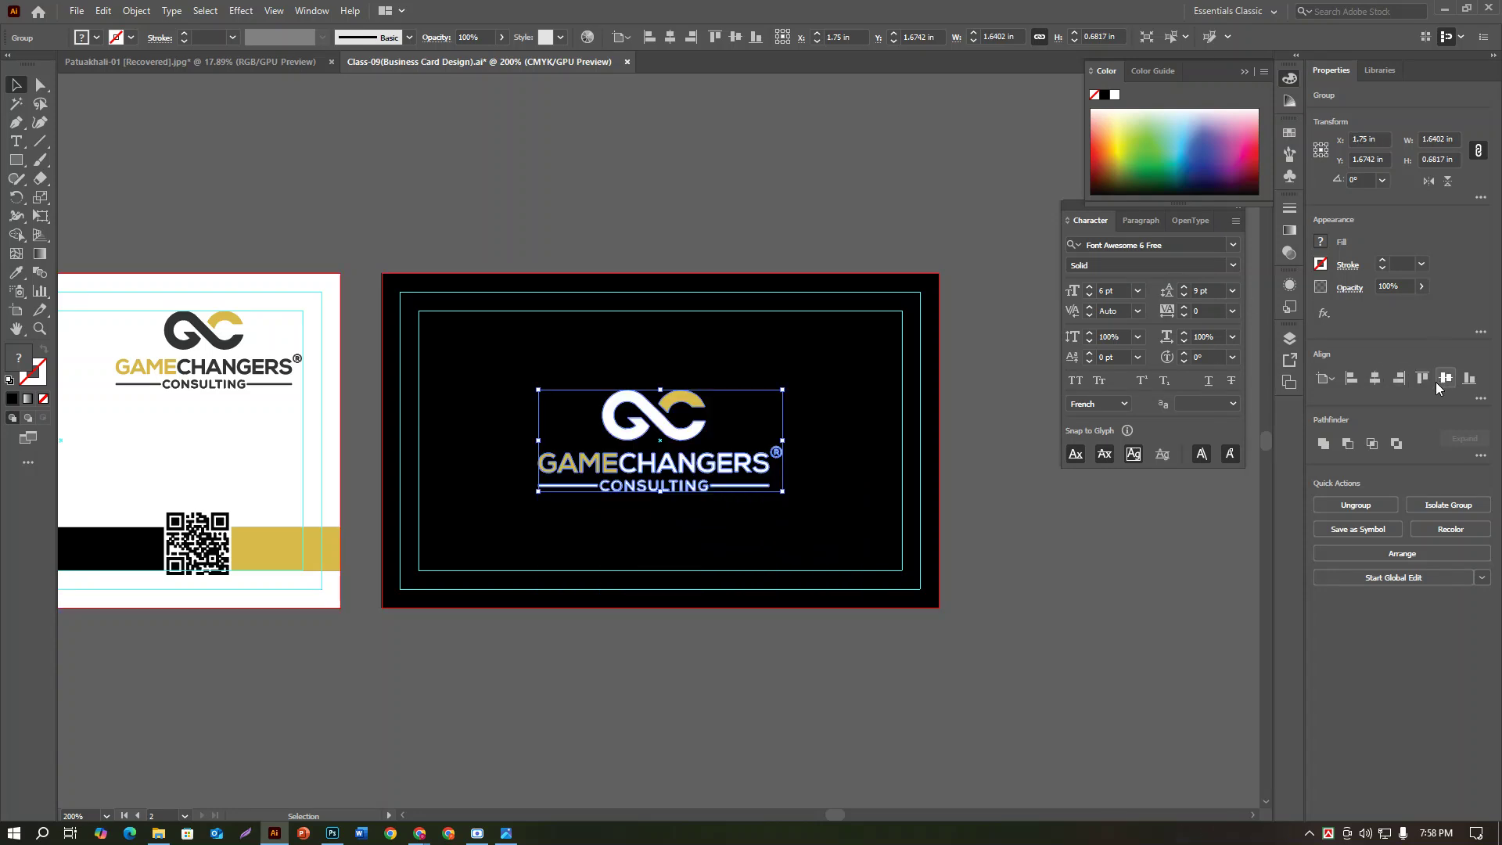
left_click_drag(784, 493, 819, 532)
left_click(1077, 520)
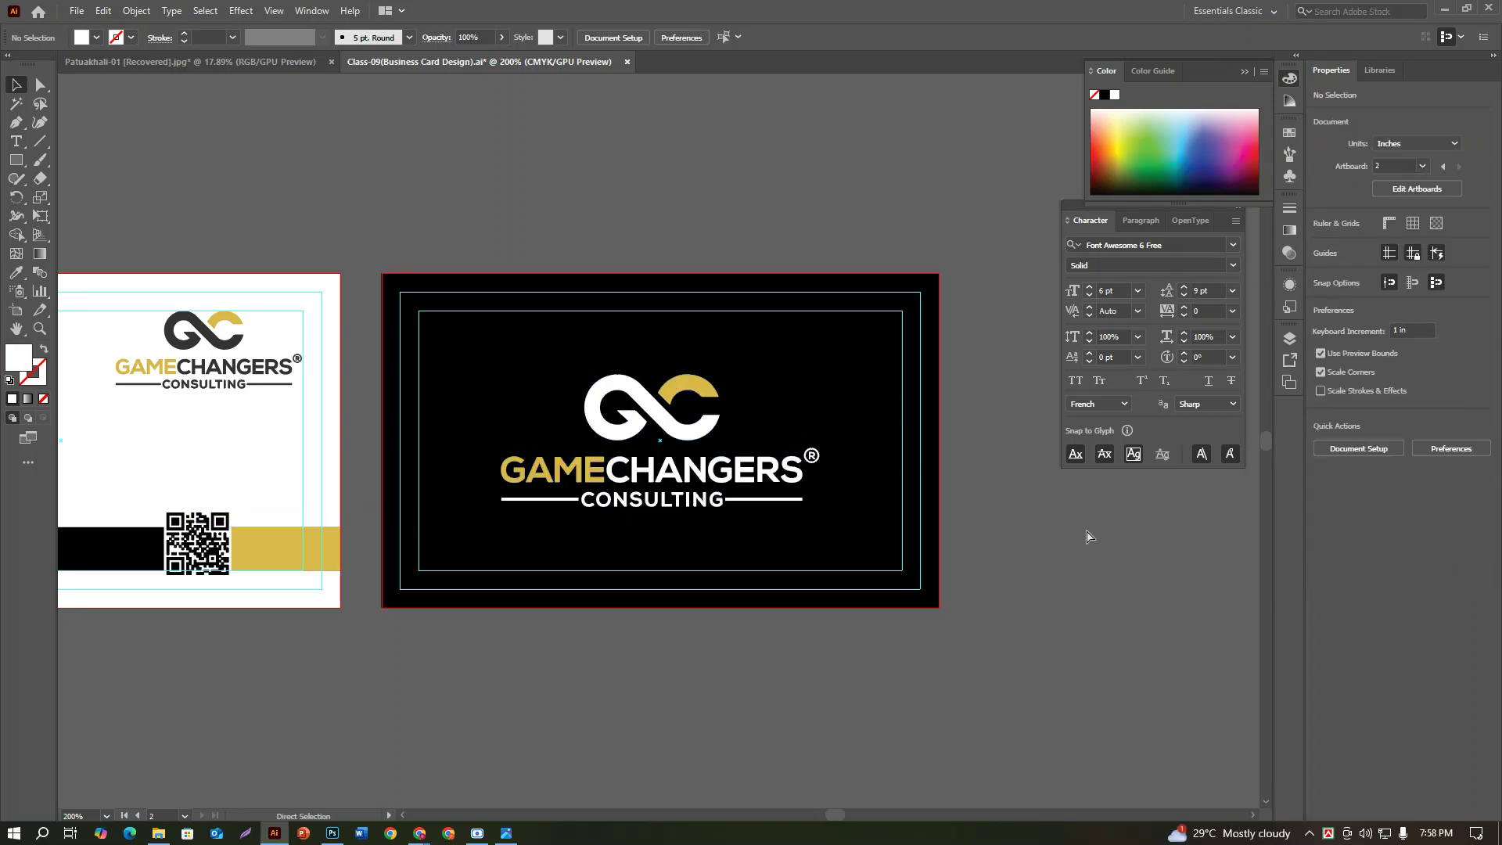
key("ctrl+minus")
key("ctrl+minus")
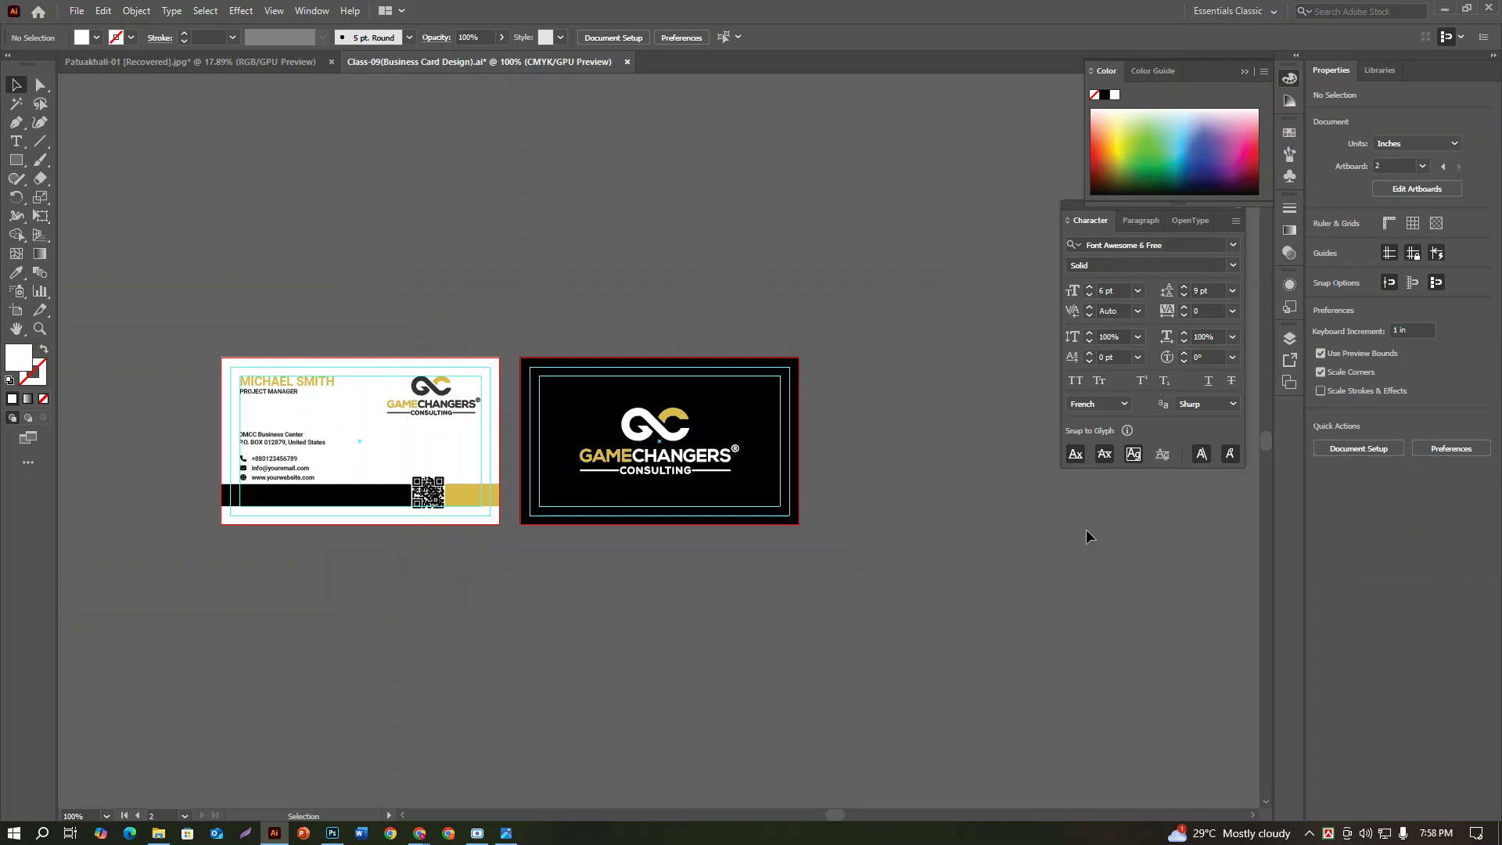
Step: Save As 'Class-10 (Business Card Design-02).ai', accepting the default Illustrator Options
left_click(77, 11)
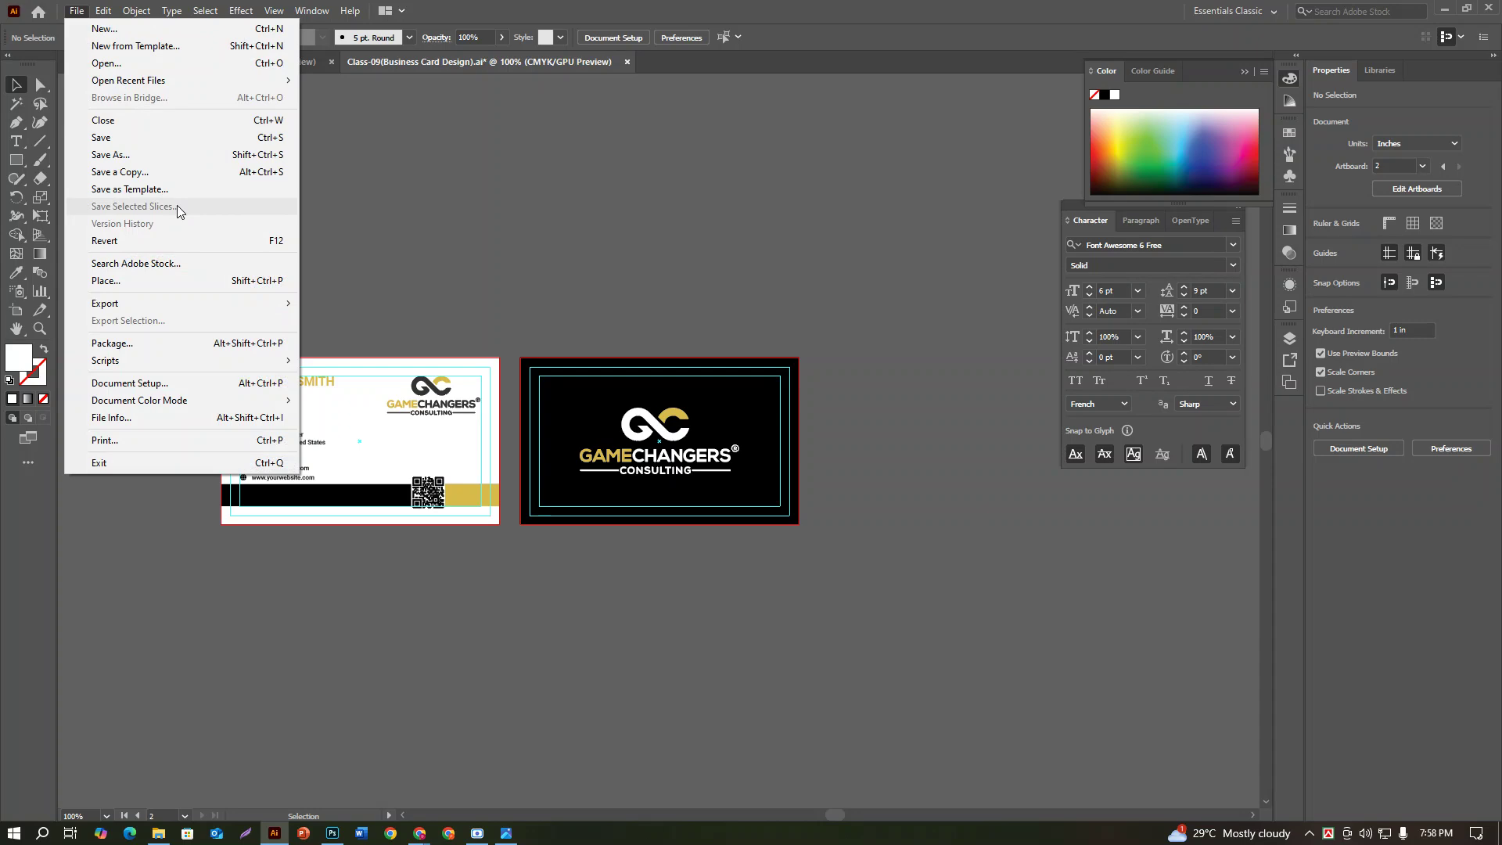
left_click(163, 155)
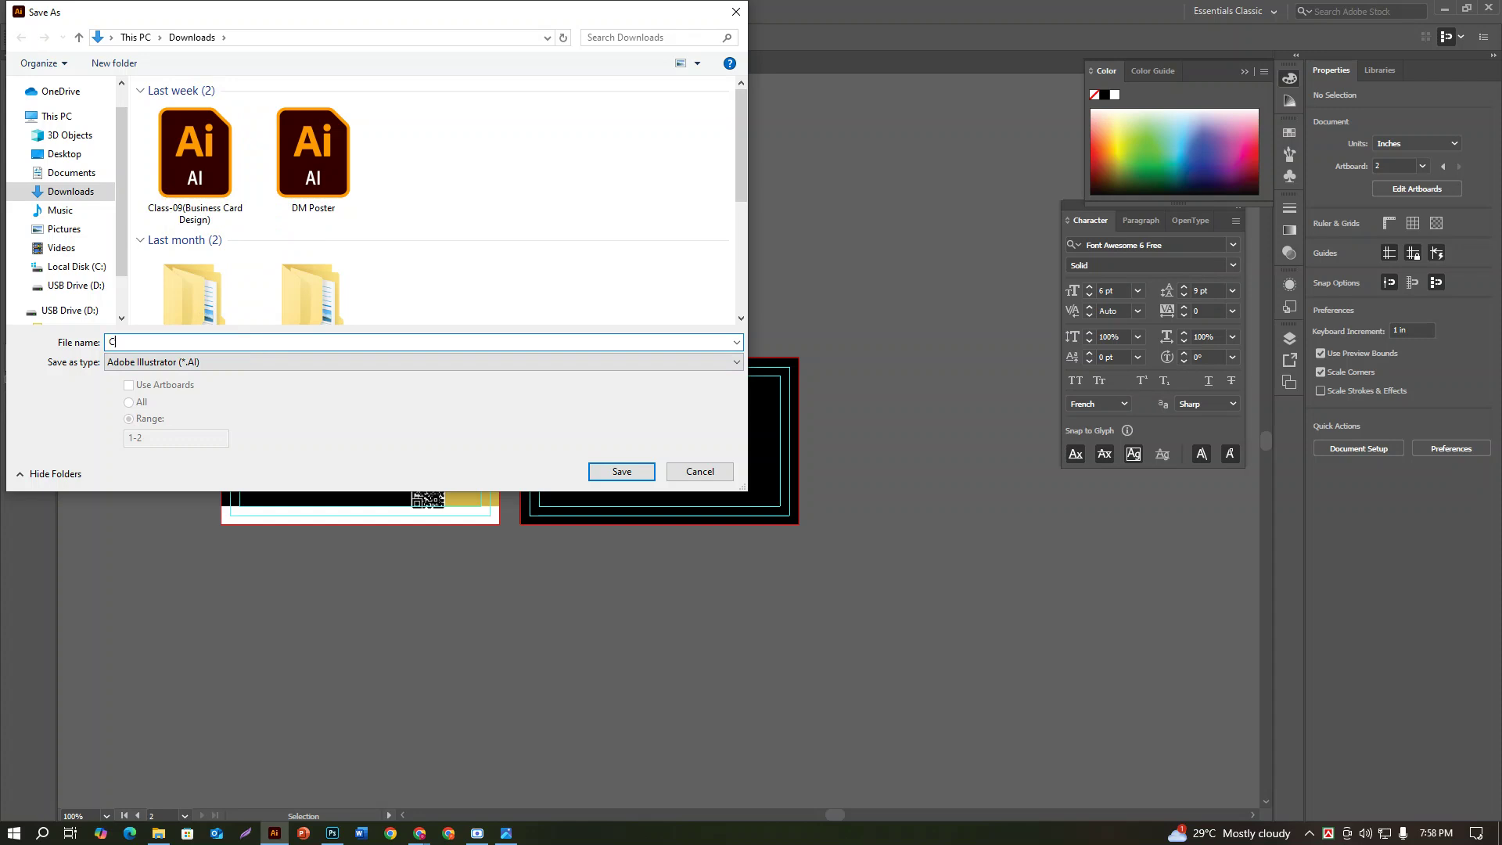
type("Class-")
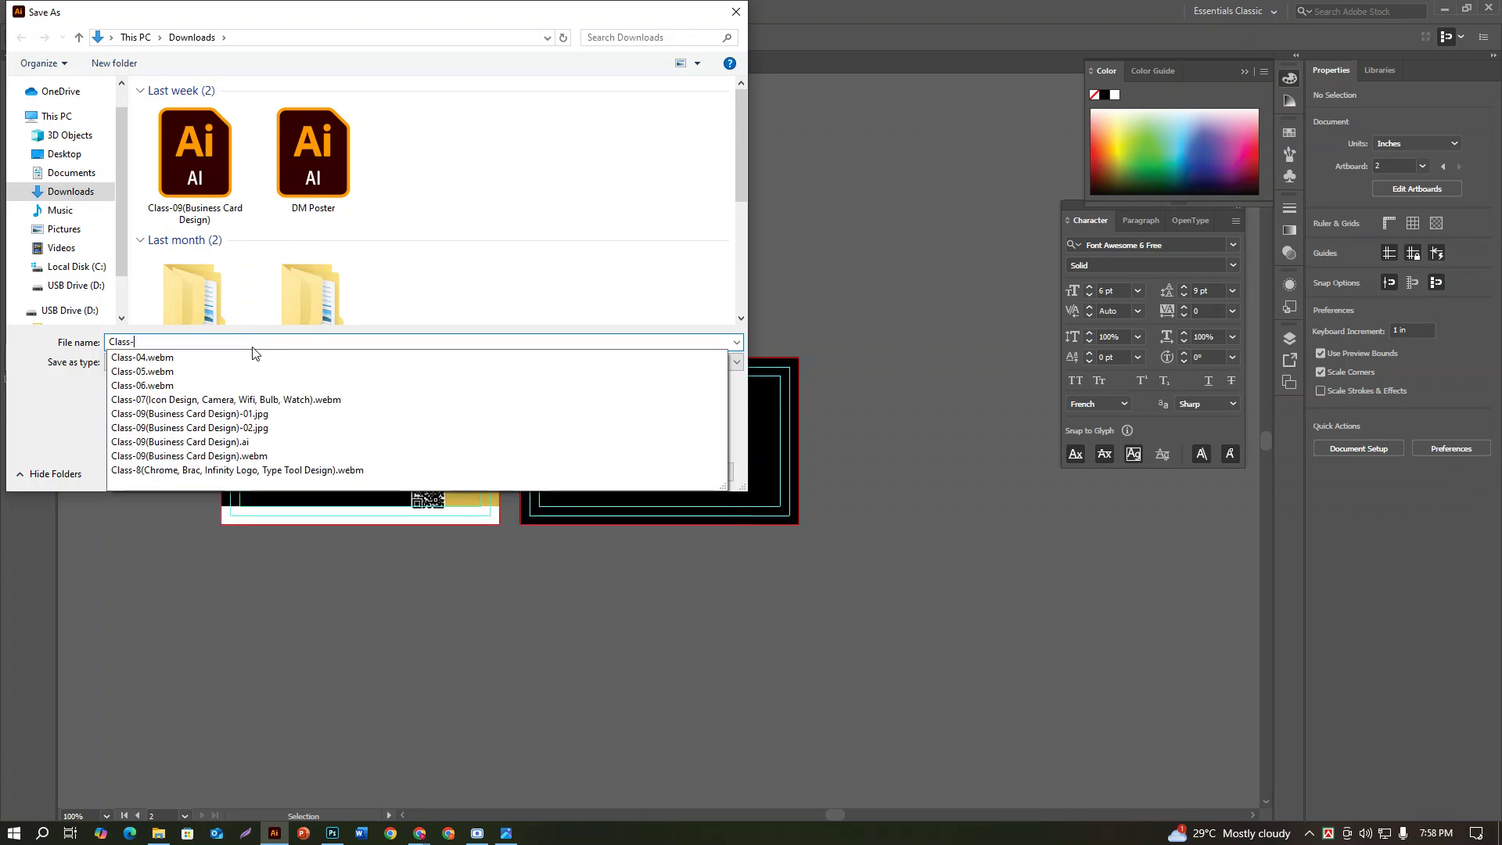
type("10(Busi")
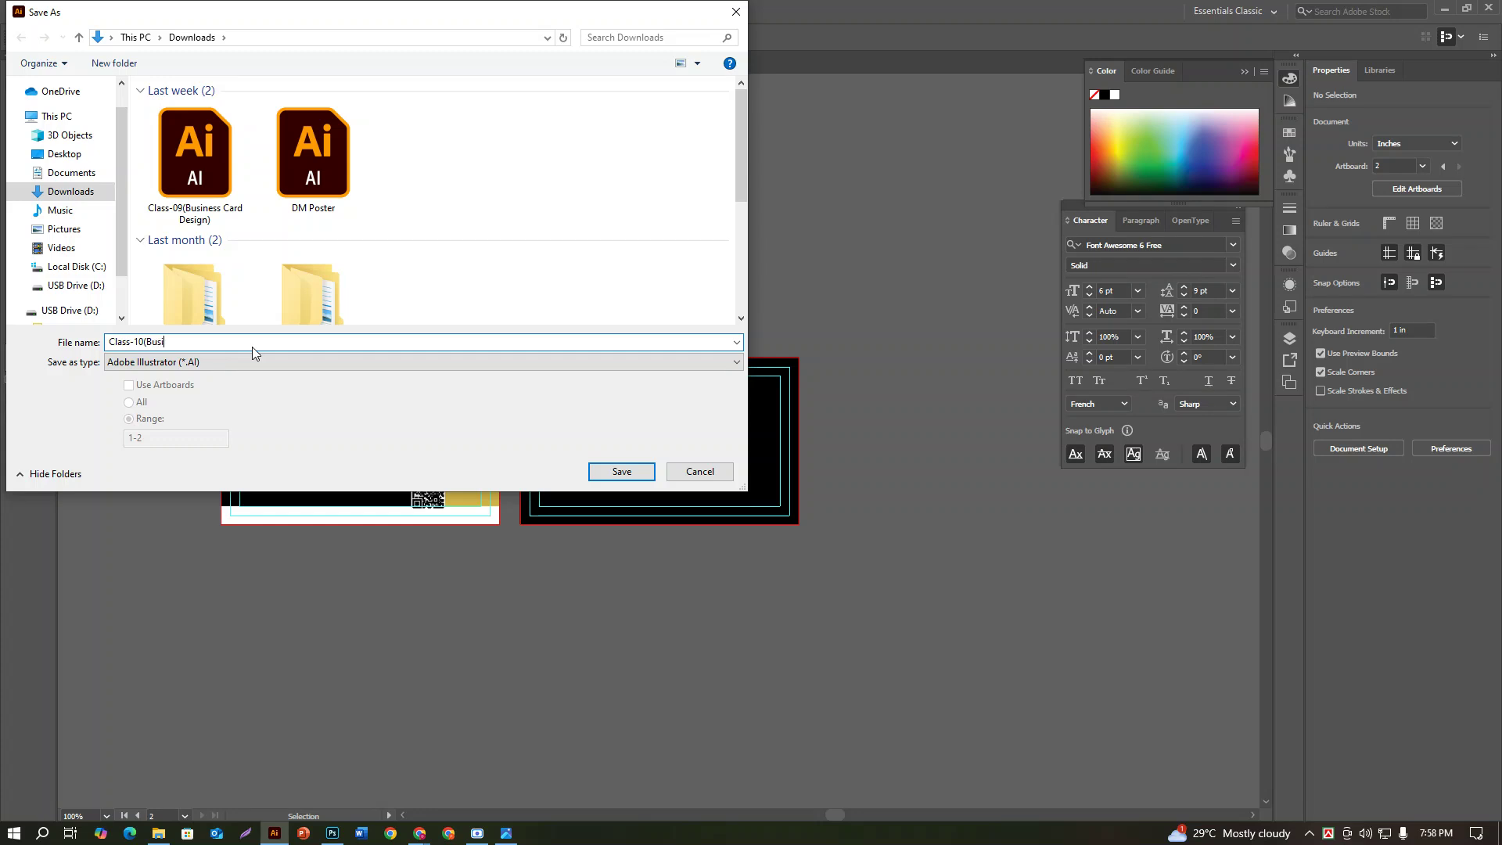
type("ness Card Design")
left_click(145, 341)
left_click(241, 342)
type("-02")
left_click(624, 471)
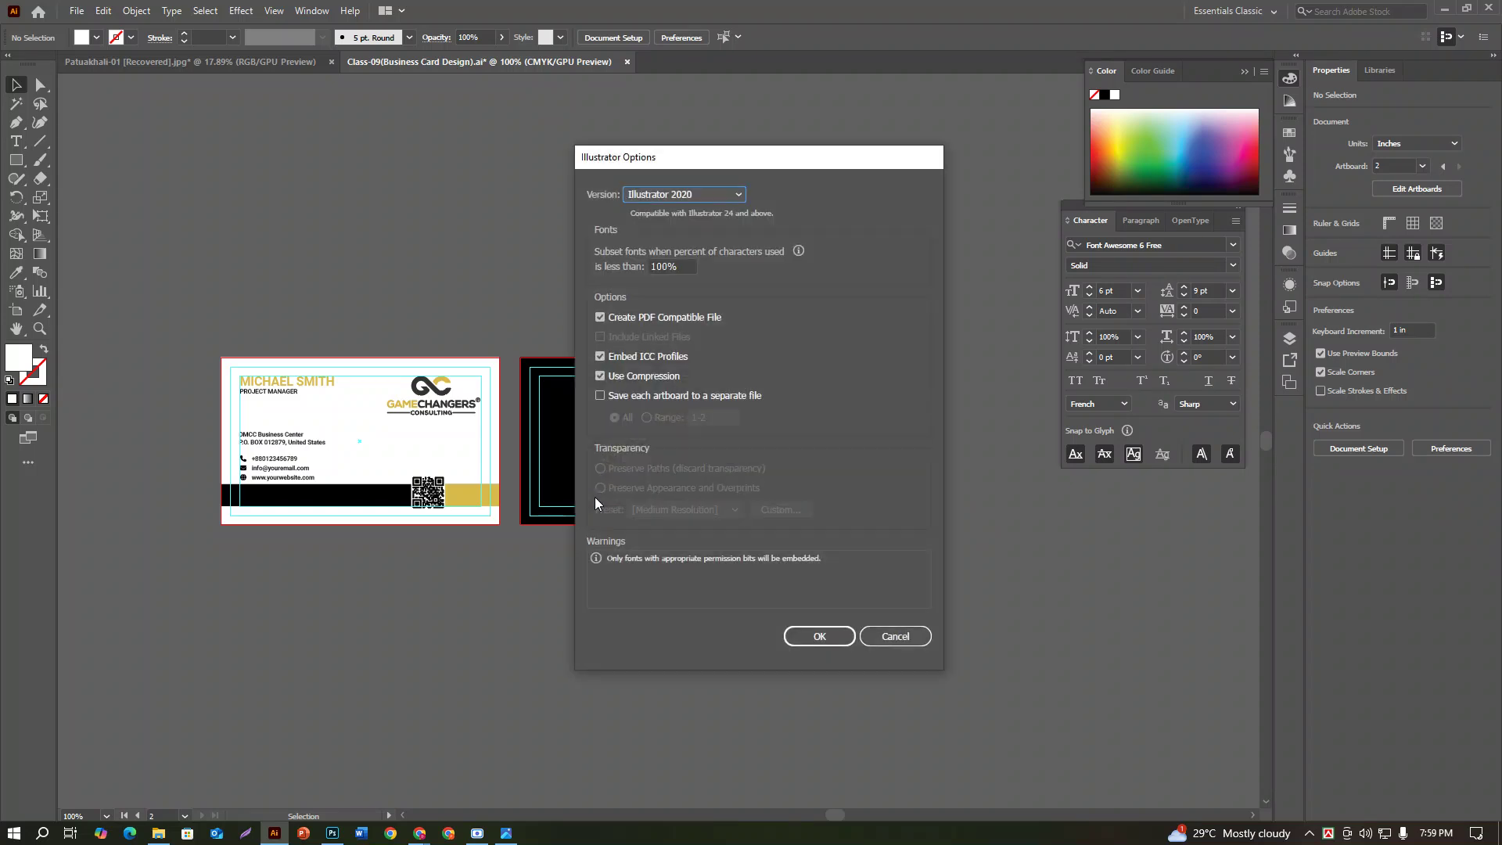
left_click(818, 641)
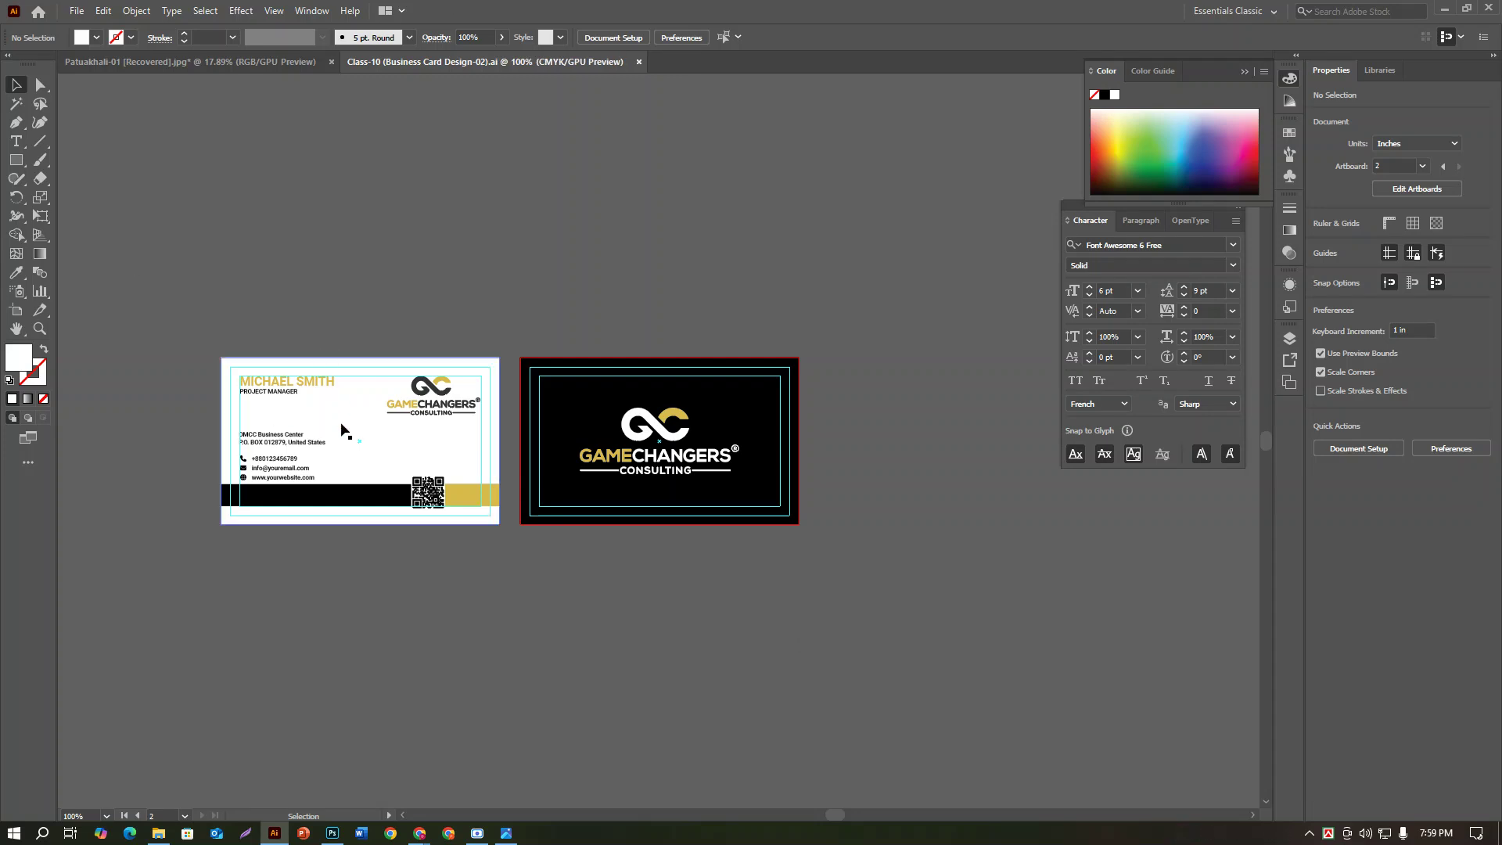
left_click(165, 831)
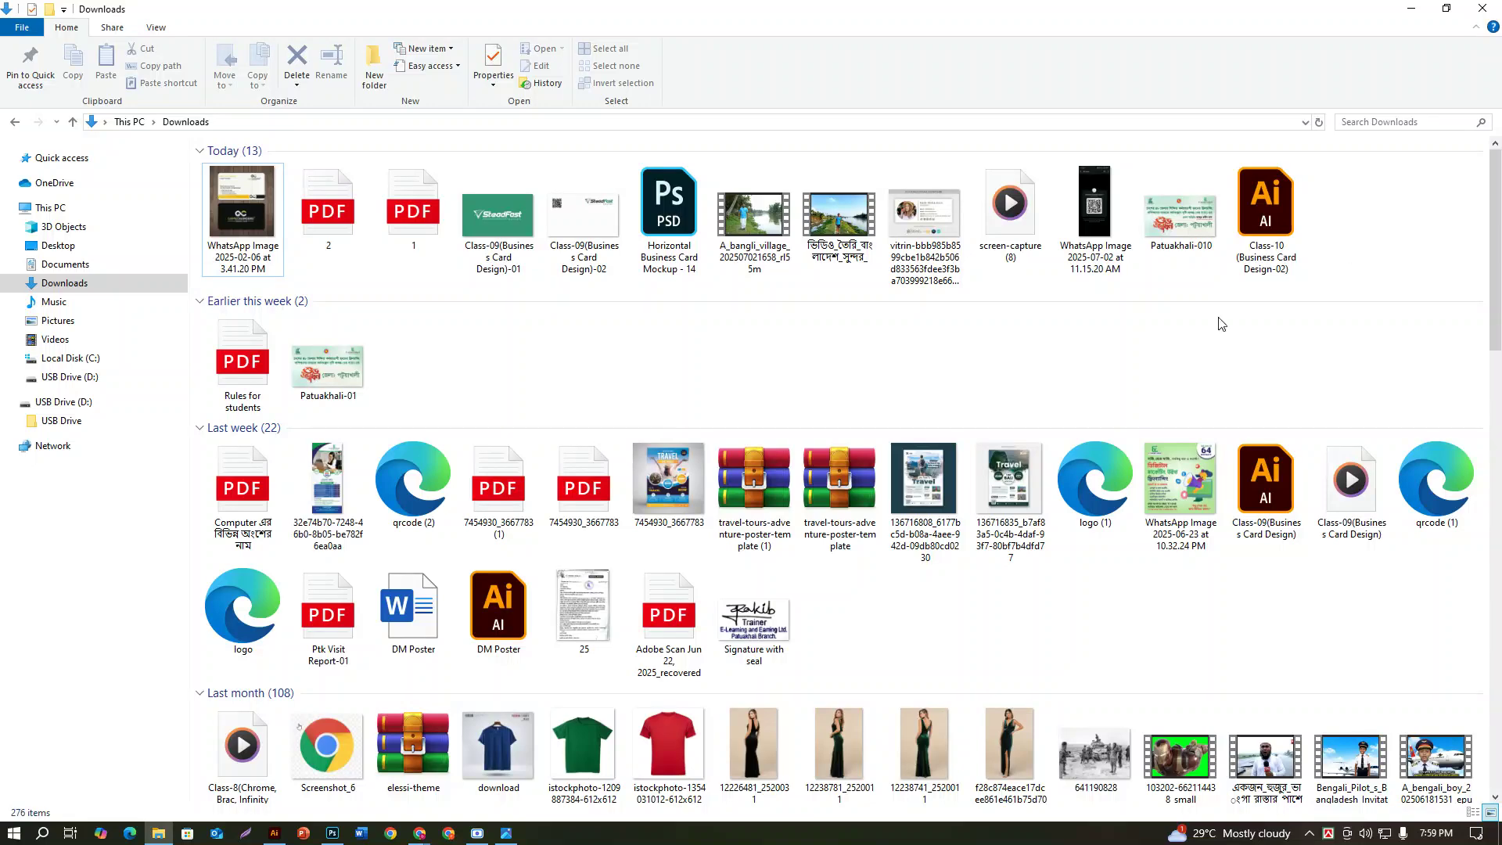
left_click(273, 832)
left_click(477, 832)
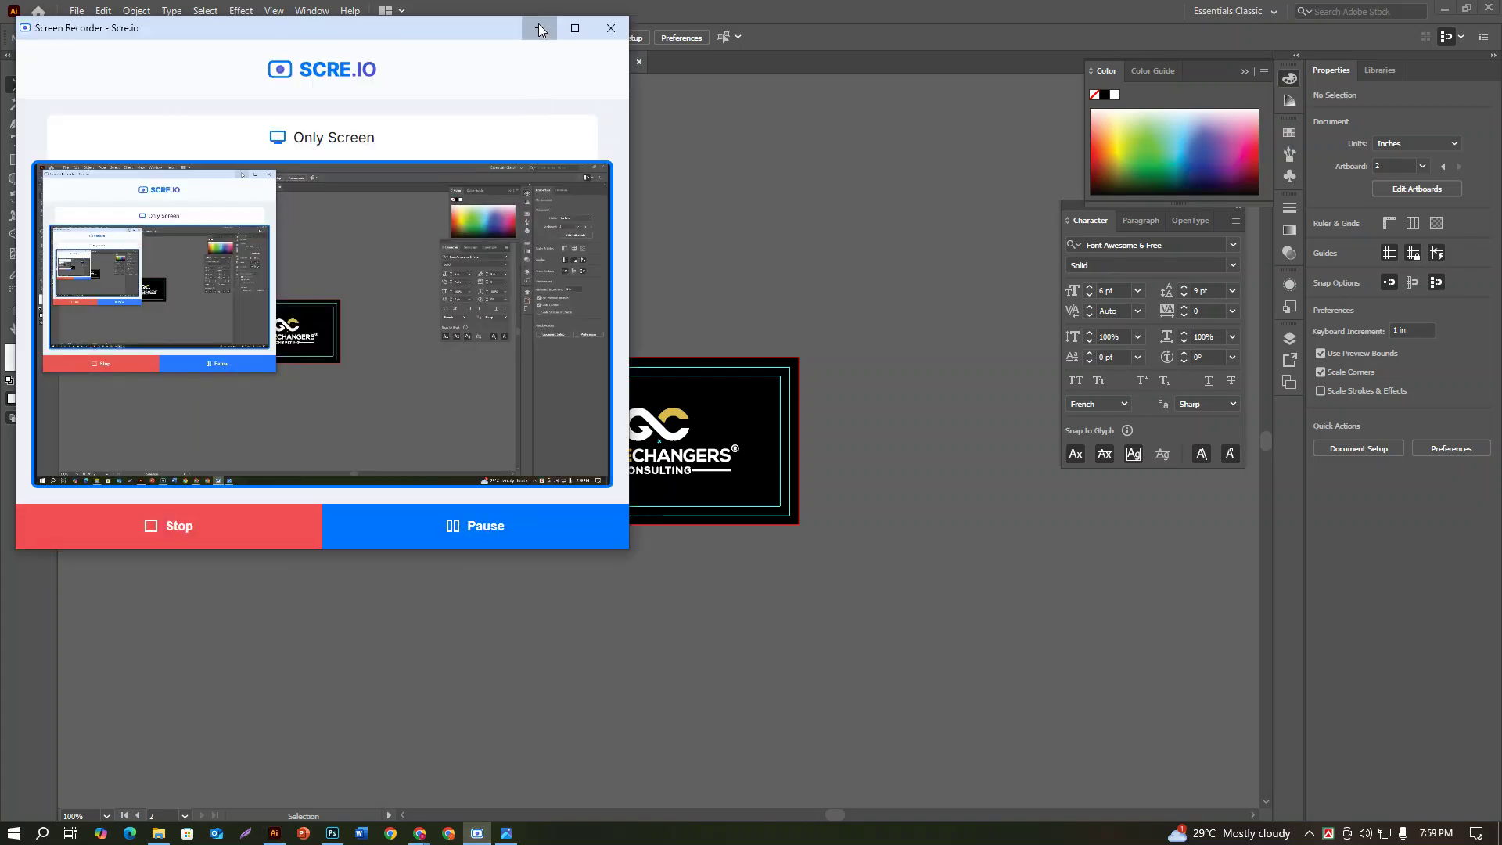
left_click(540, 30)
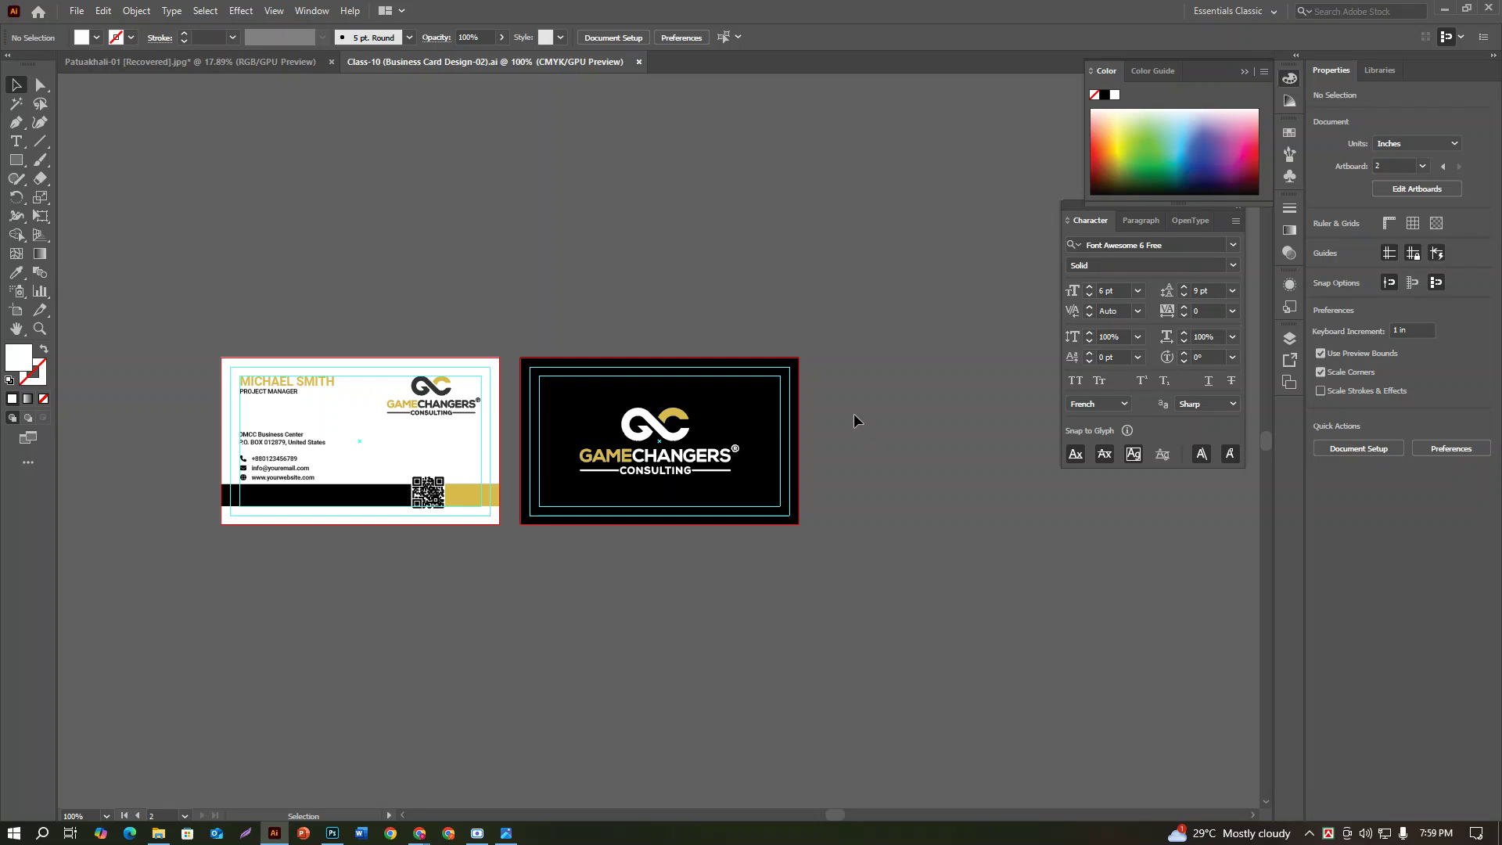
Step: Export artboards 1–2 as JPEGs using Use Artboards, accepting CMYK 300 ppi JPEG options
left_click(76, 11)
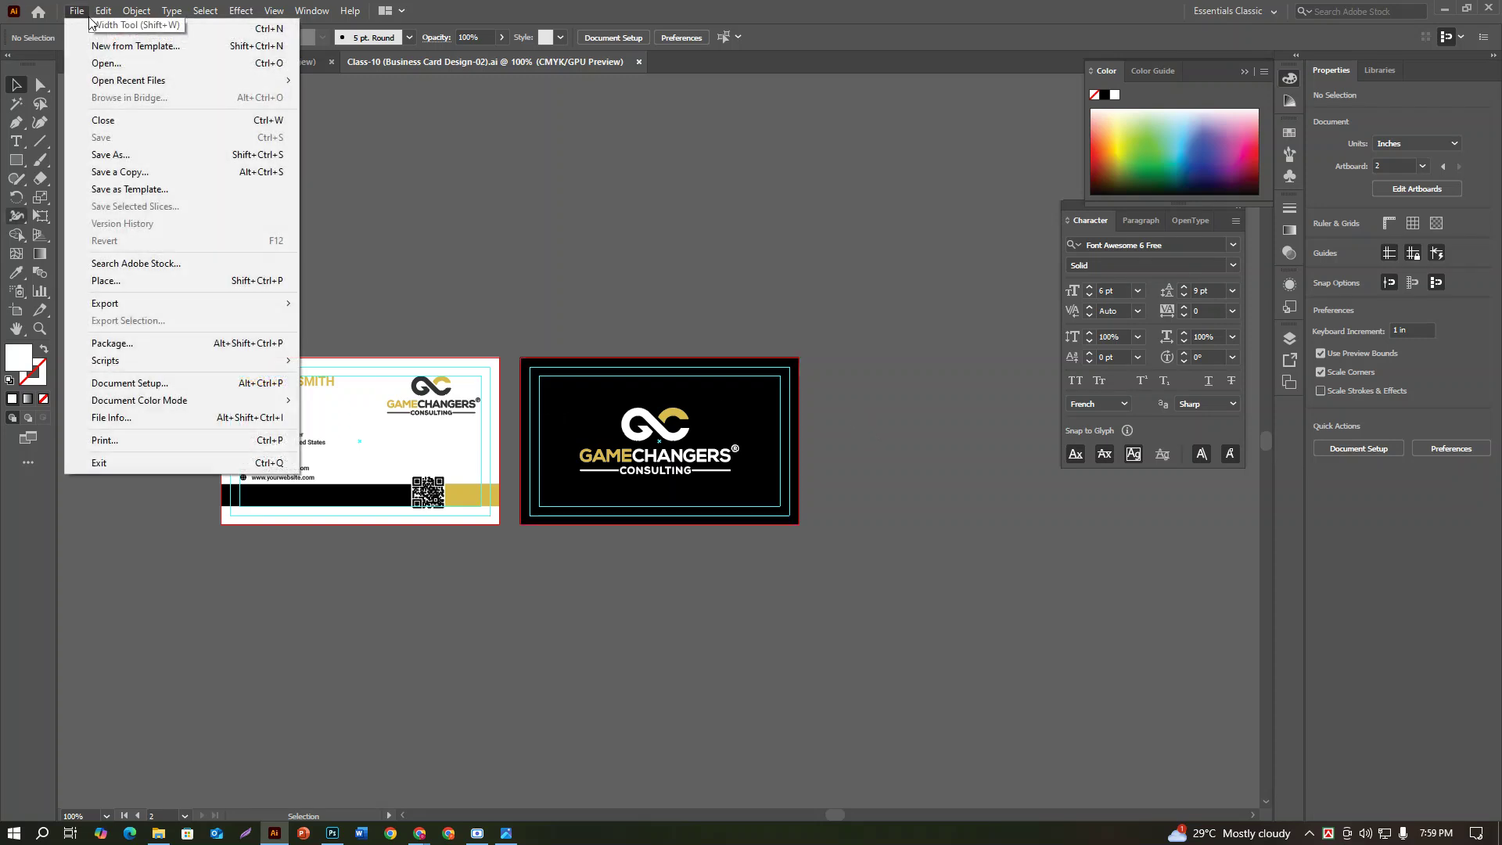
mouse_move(107, 307)
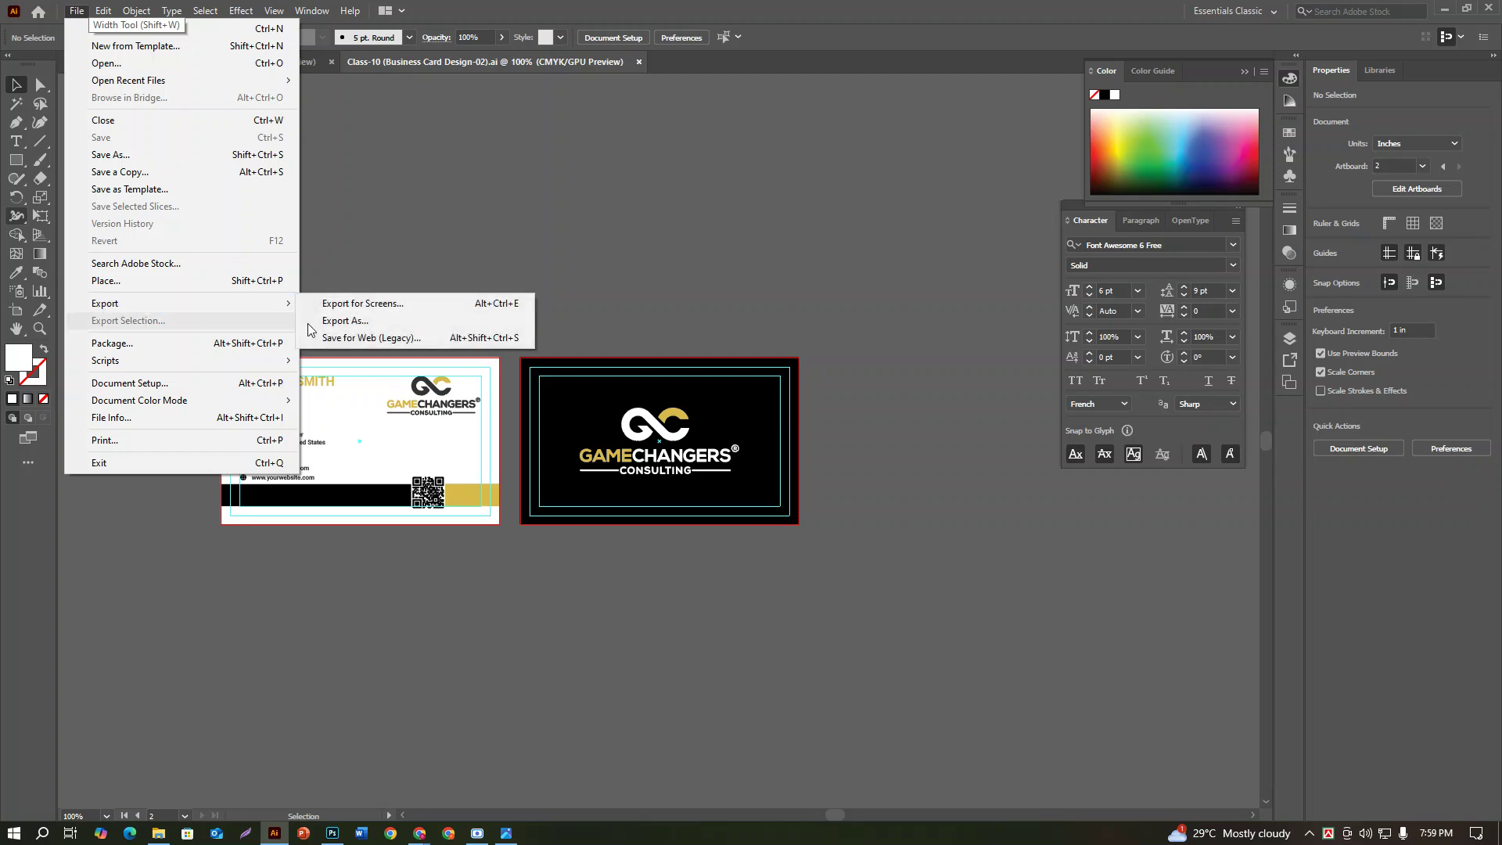
left_click(352, 321)
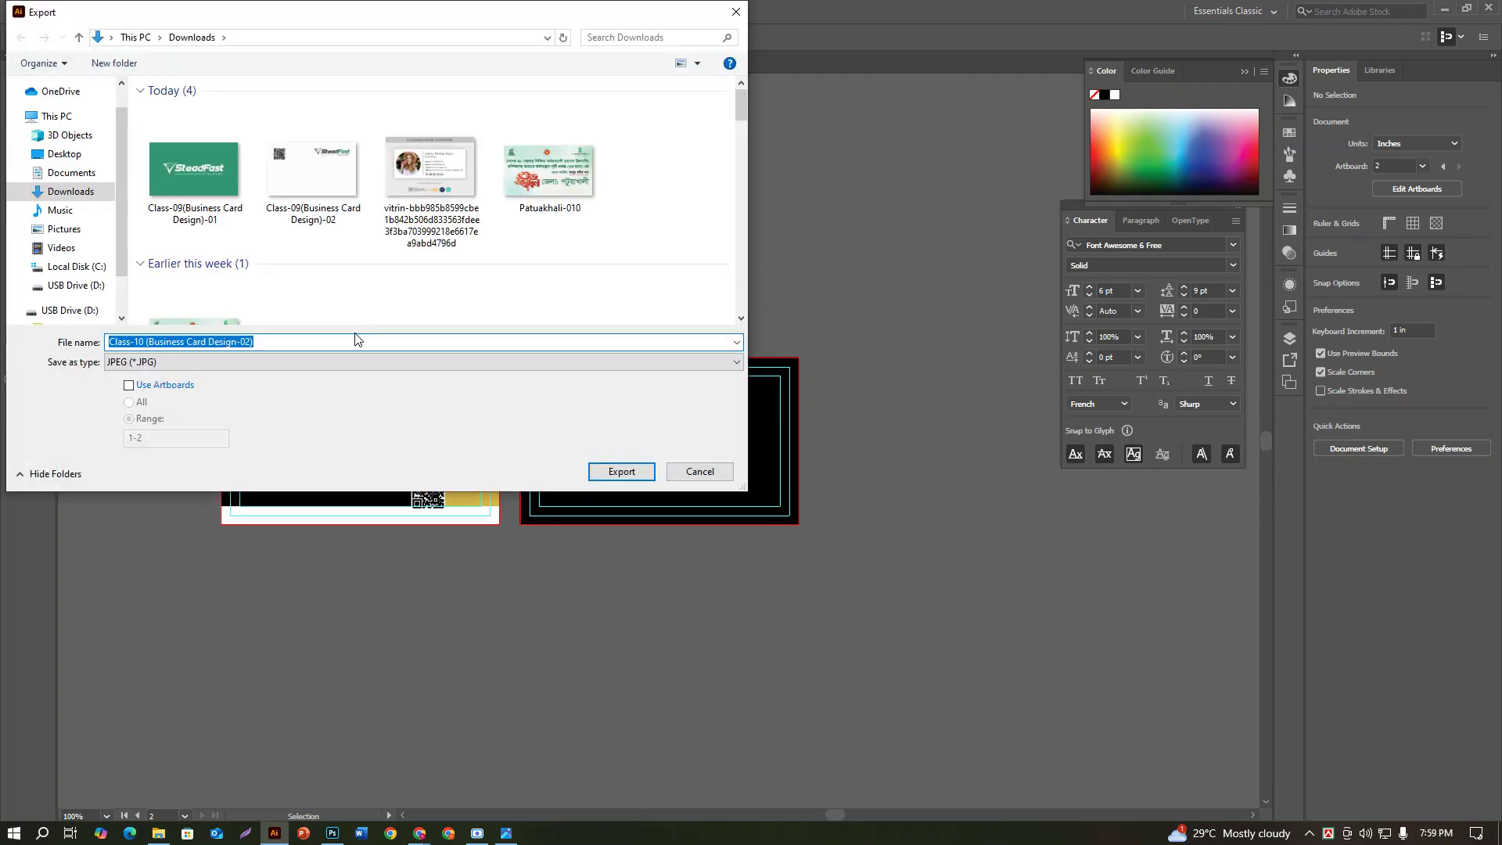
left_click(135, 363)
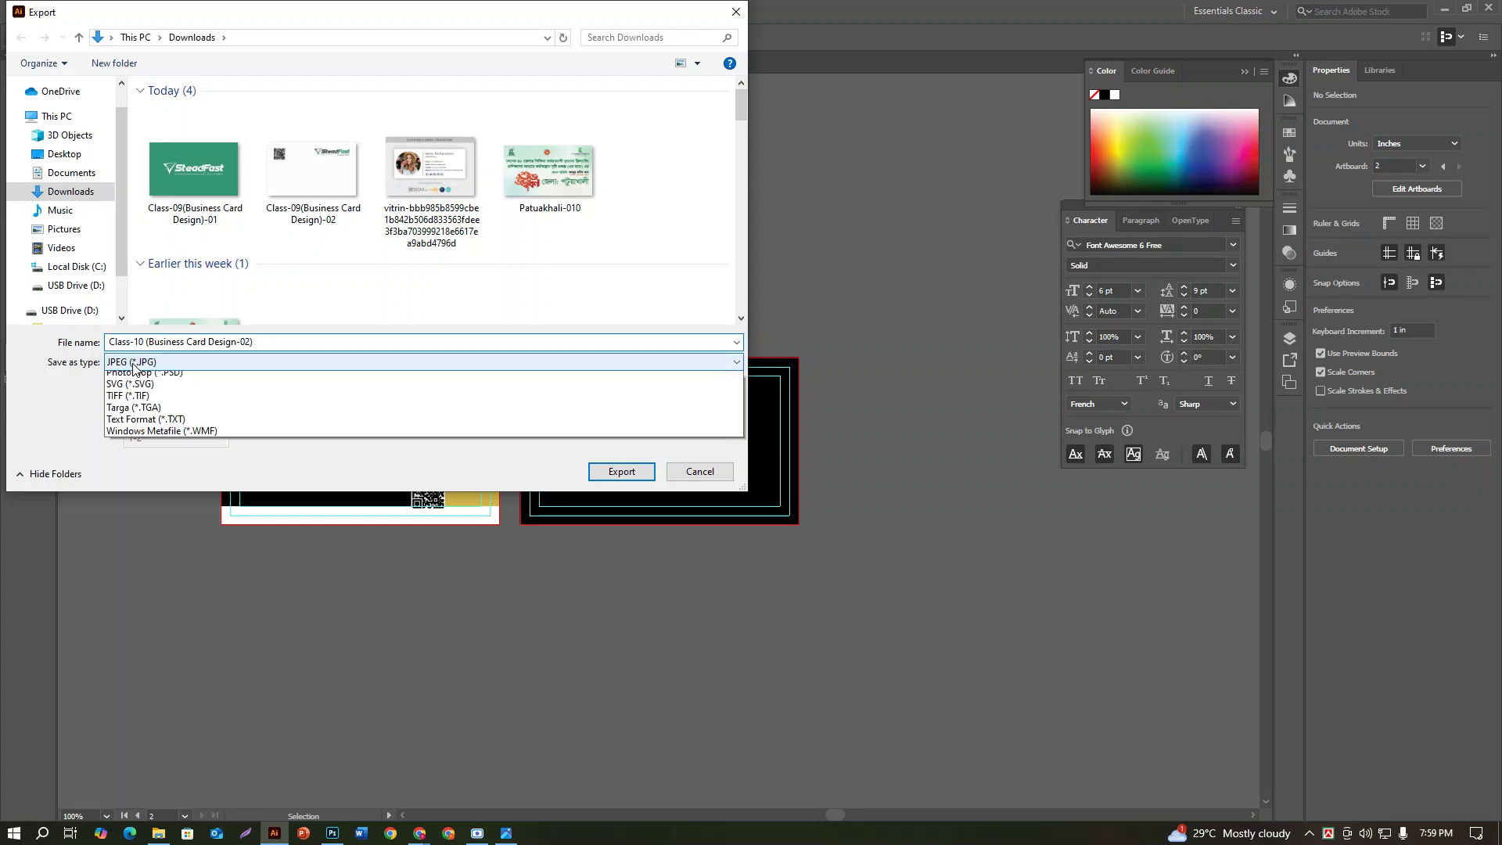
left_click(137, 368)
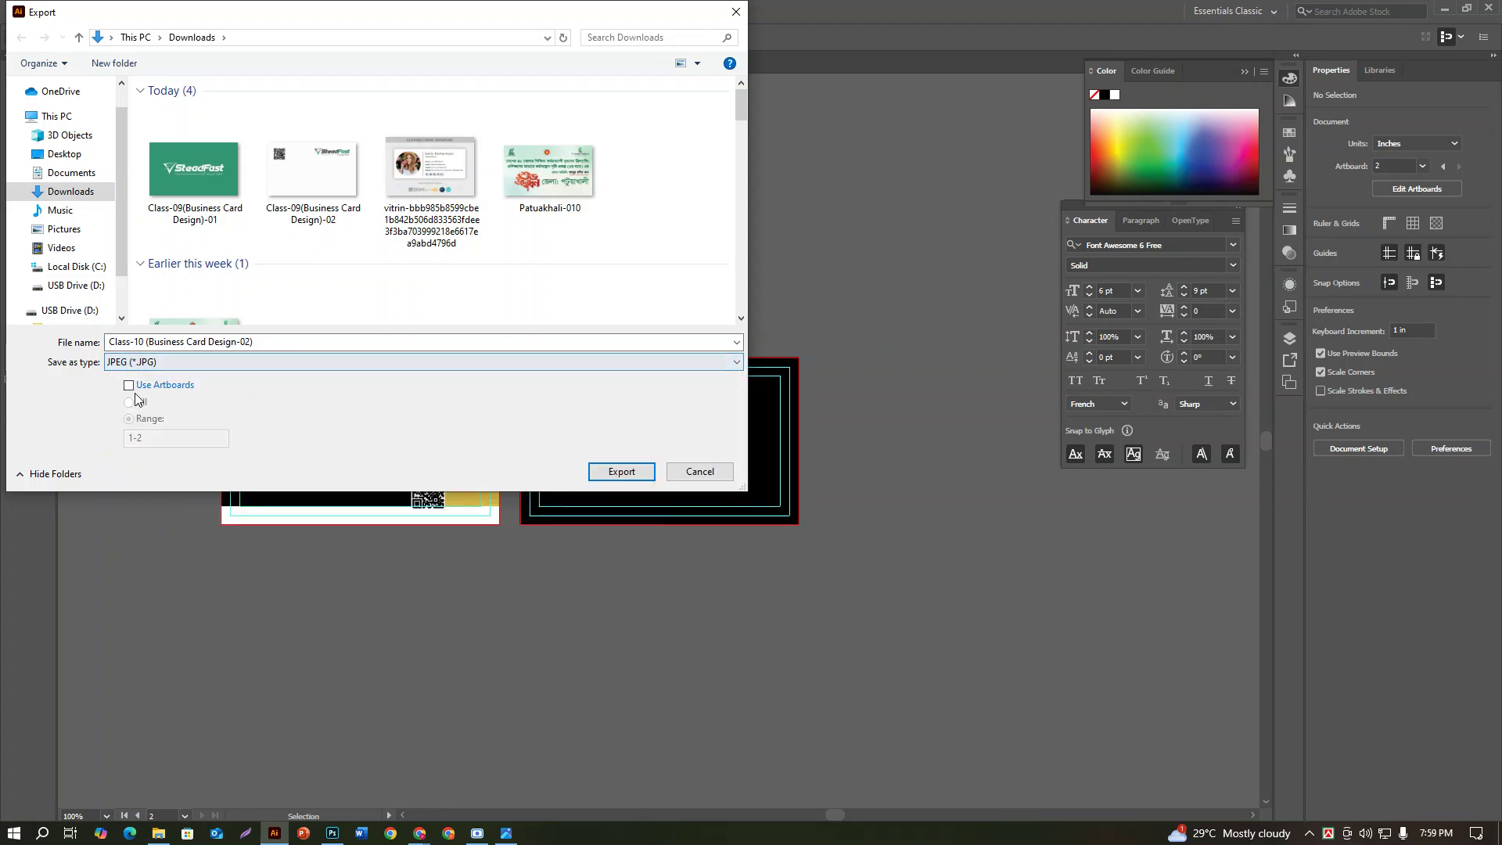
left_click(129, 386)
left_click(141, 441)
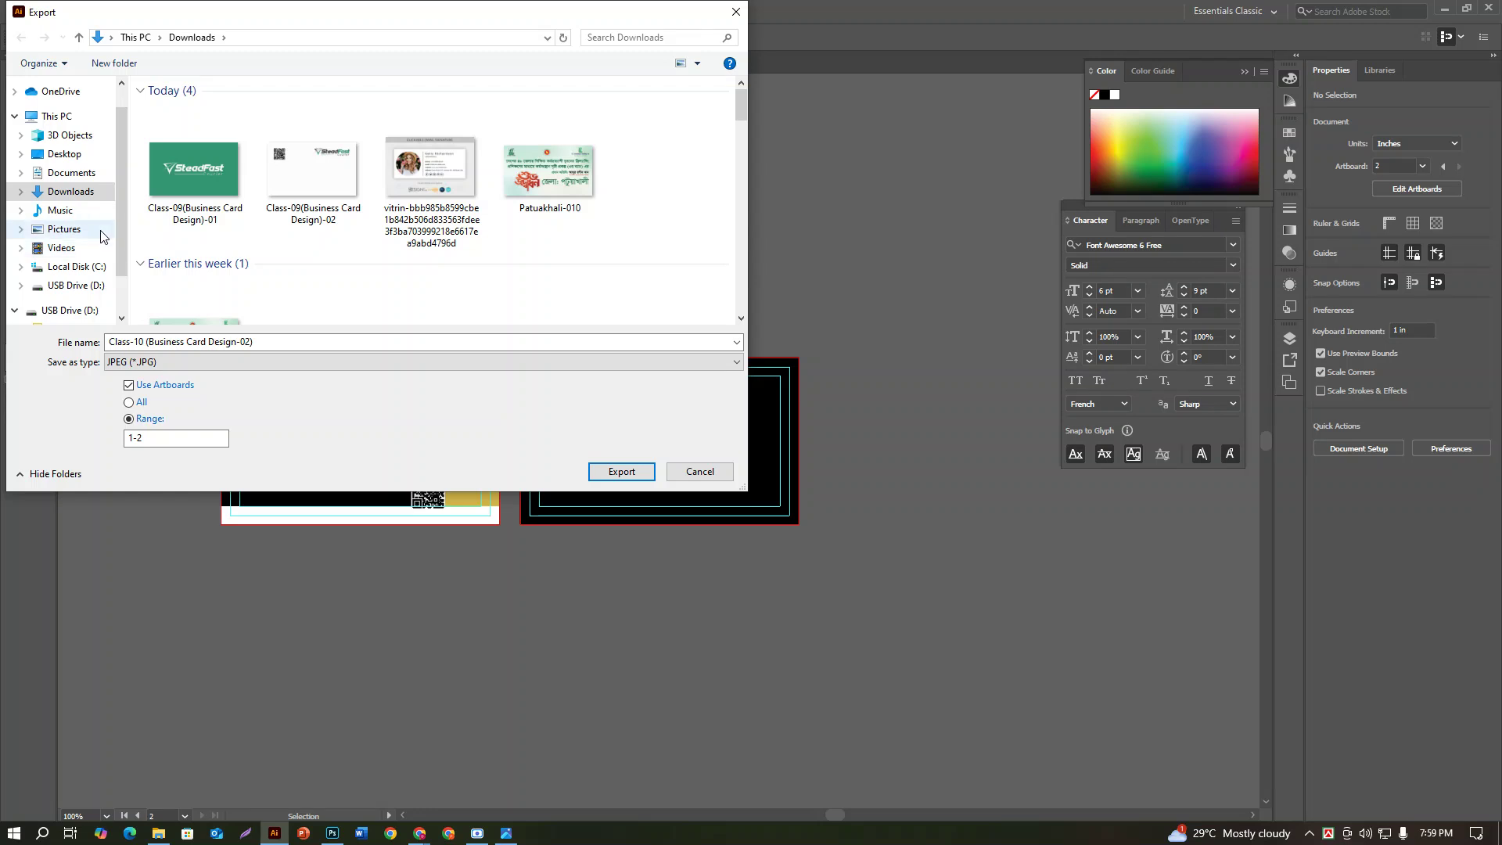
left_click(602, 471)
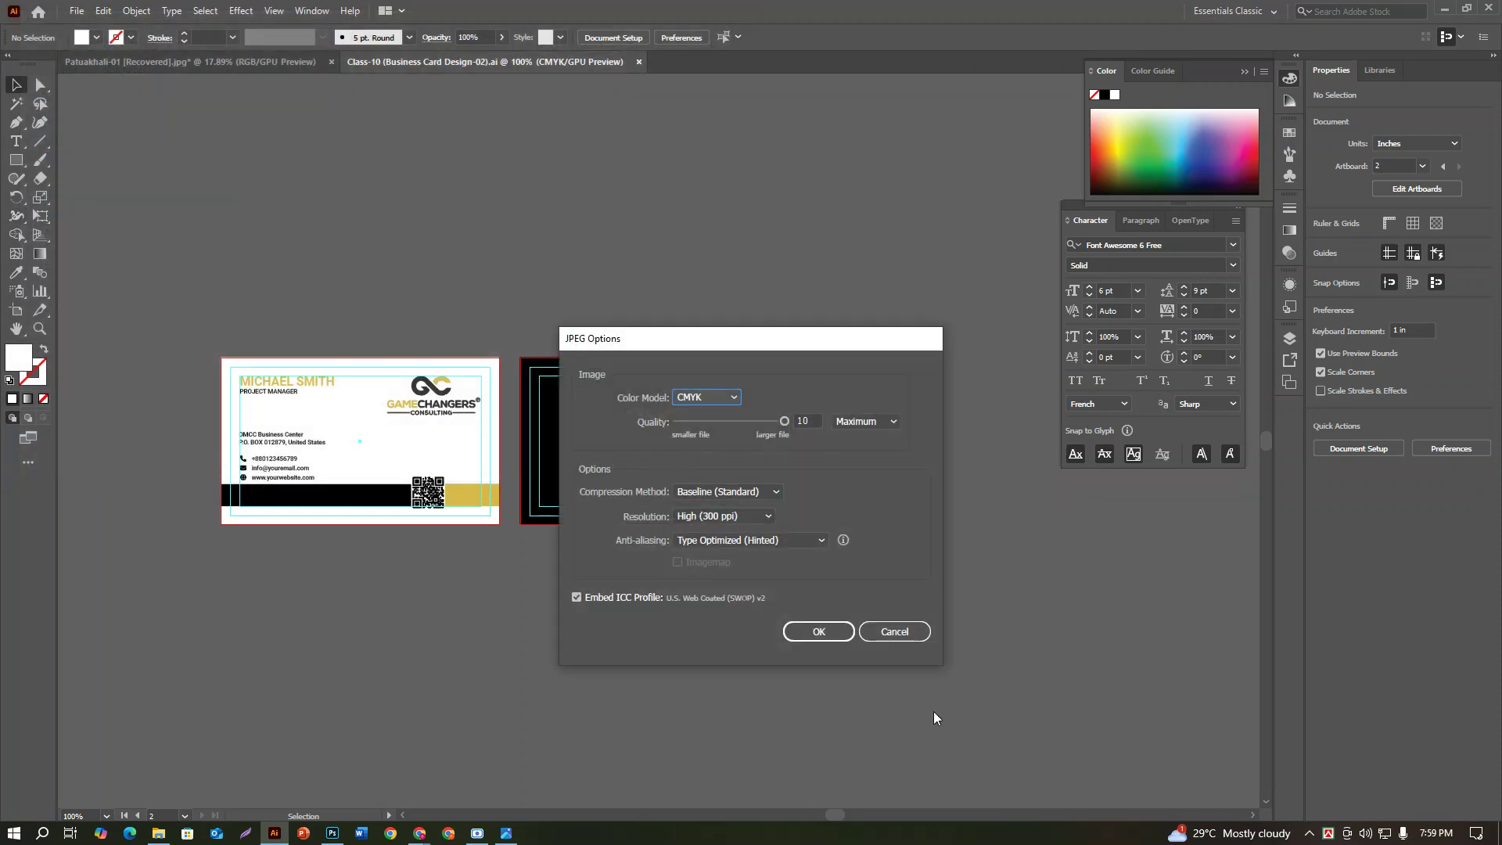
left_click(814, 634)
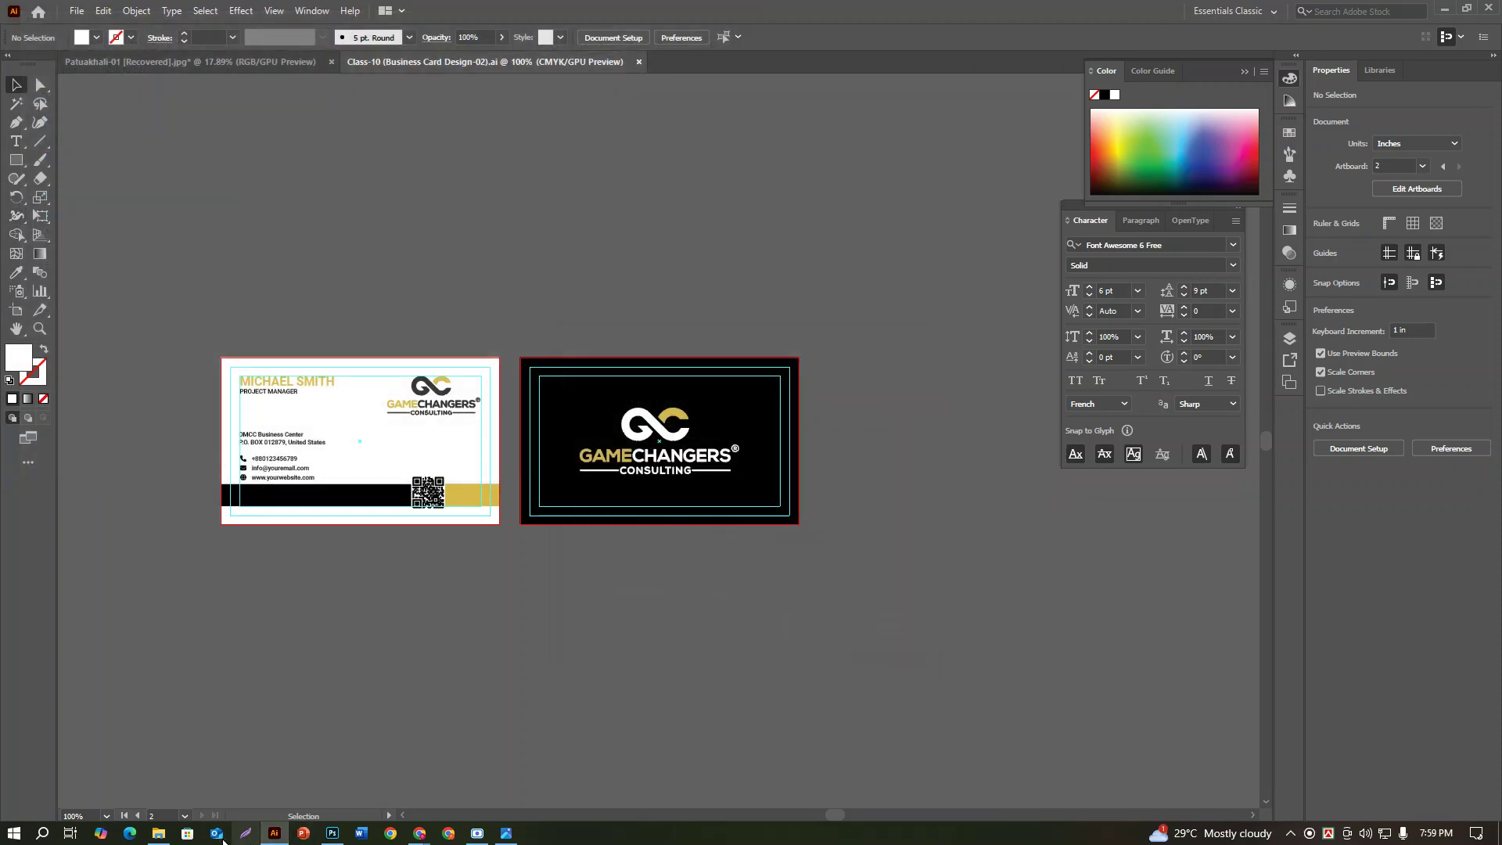
Step: Check Downloads for the two exported card JPEGs, close Microsoft Store, and return to Photoshop
left_click(165, 833)
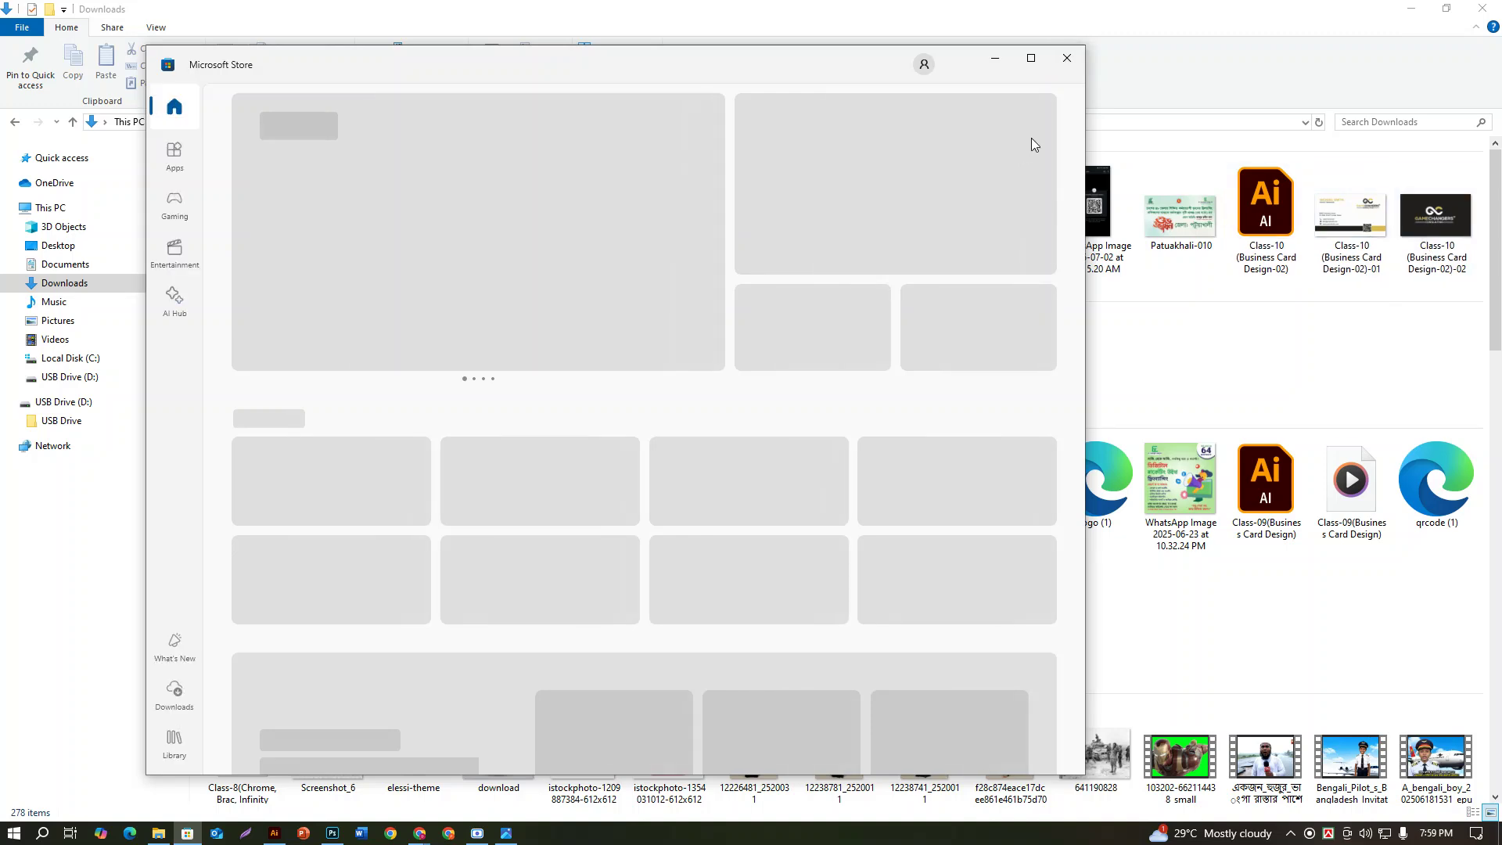
left_click(1067, 59)
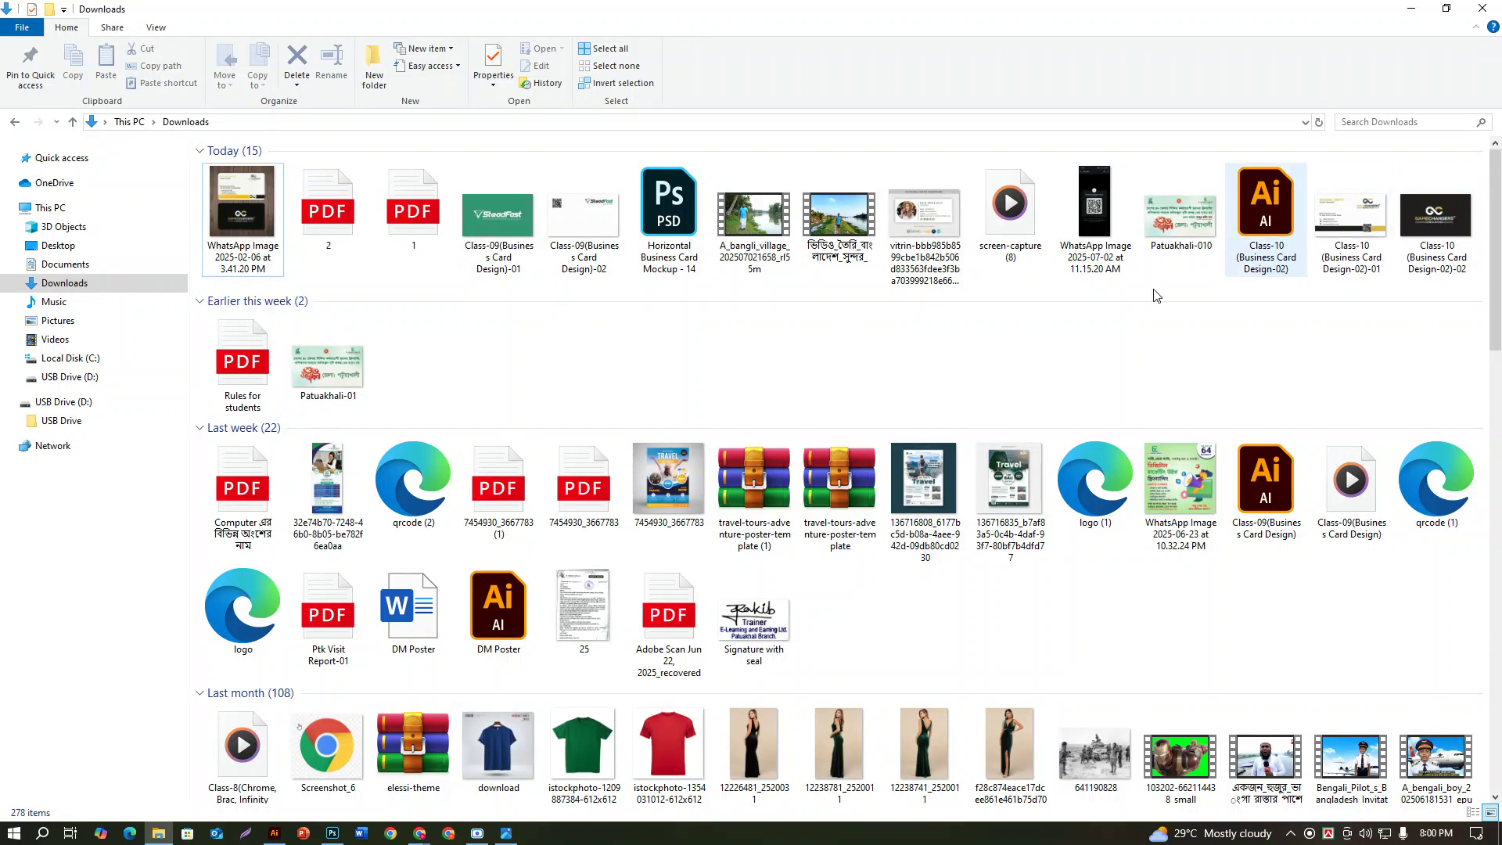
left_click(334, 835)
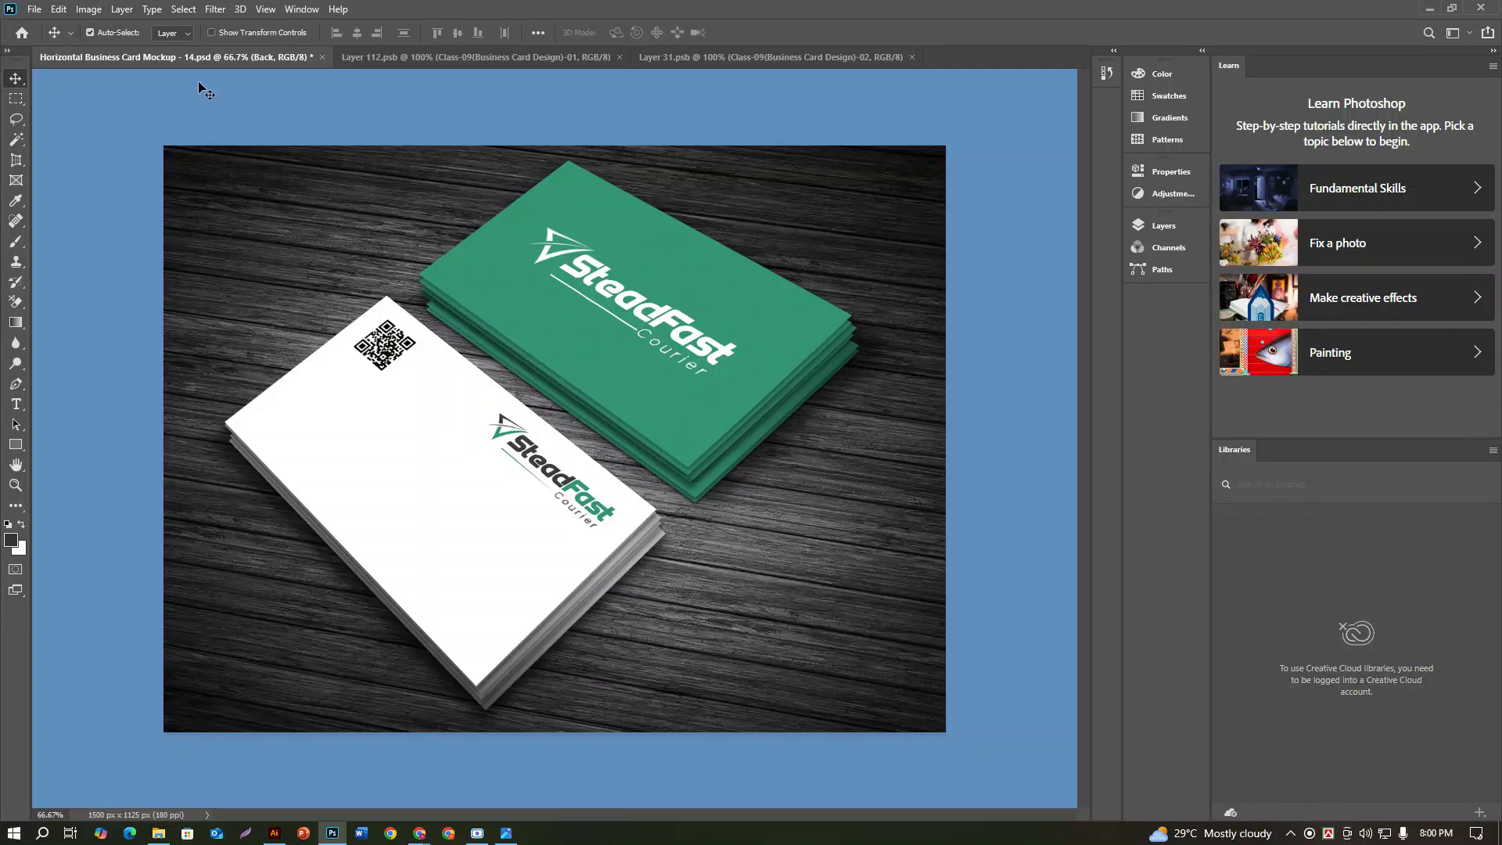
Step: Close Horizontal Business Card Mockup - 14 without saving, then close the Layer 31 and Layer 112 documents
left_click(321, 57)
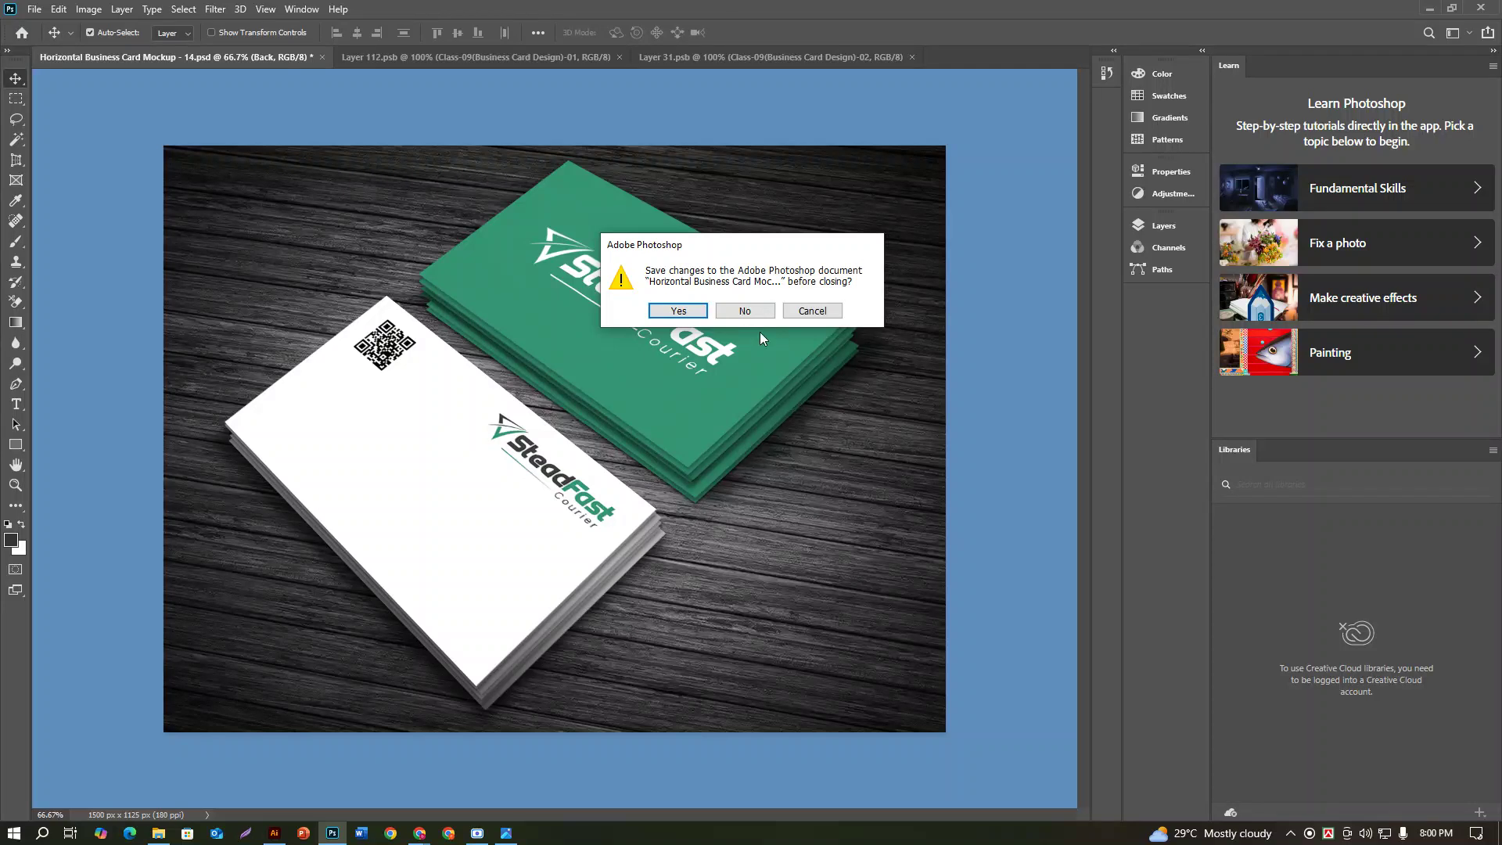
left_click(744, 310)
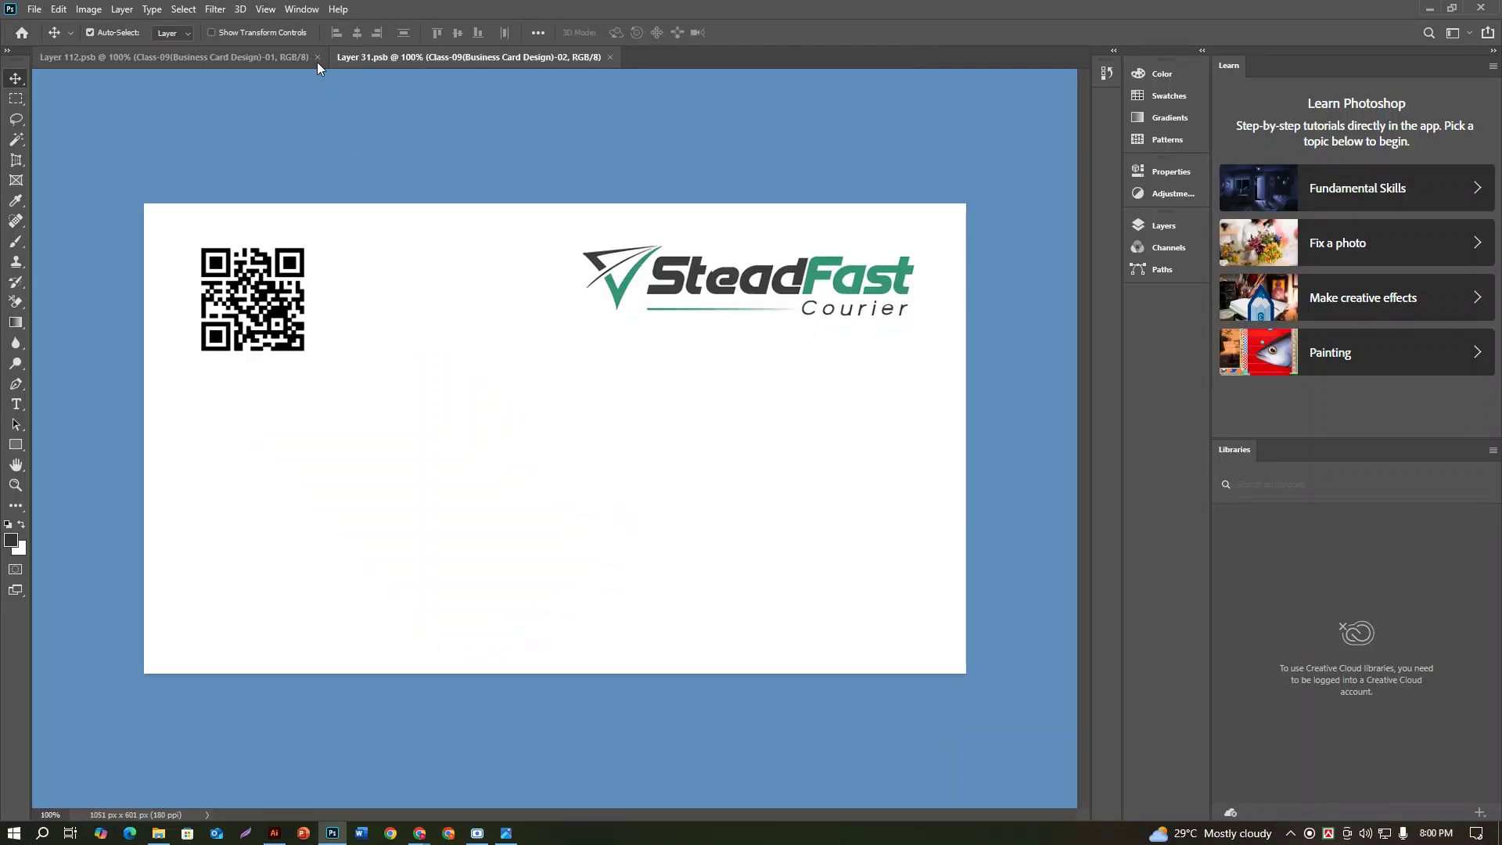
left_click(313, 61)
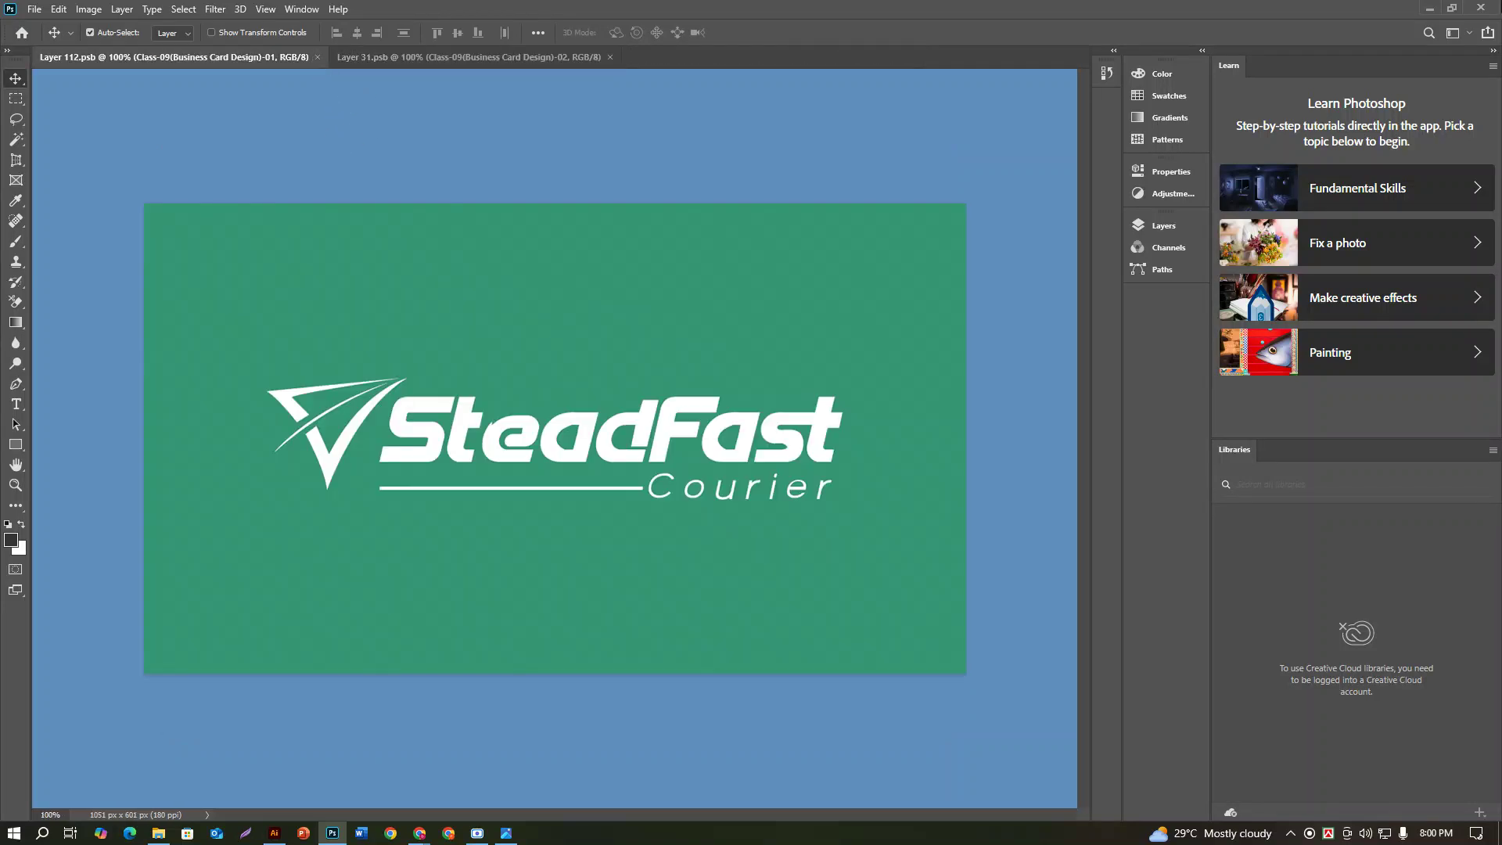
key("ctrl+alt+w")
key("alt+Tab")
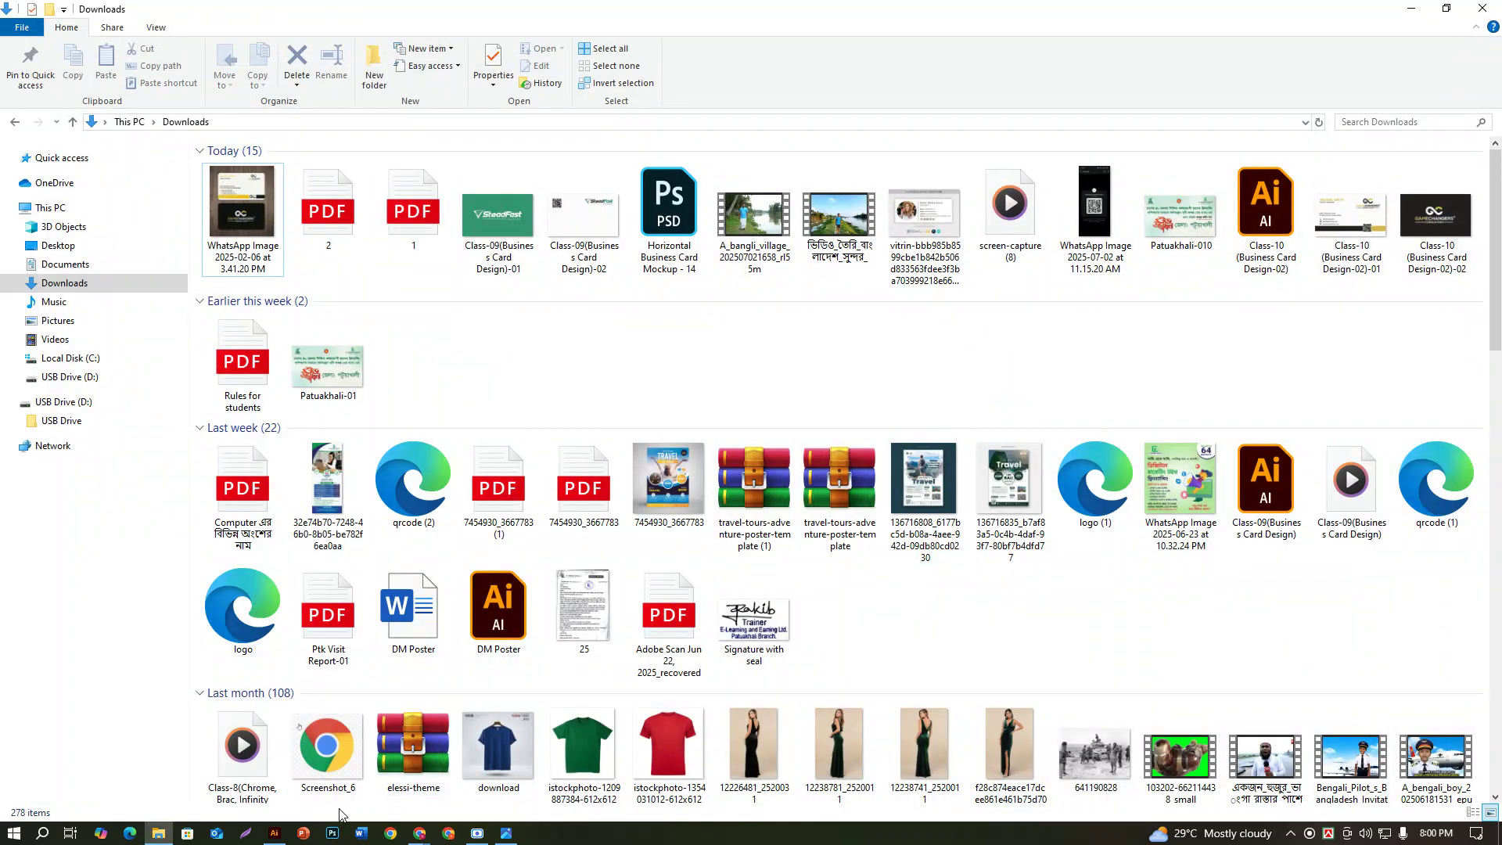
Step: Bring Photoshop back to the front from the taskbar, showing its empty workspace
left_click(333, 833)
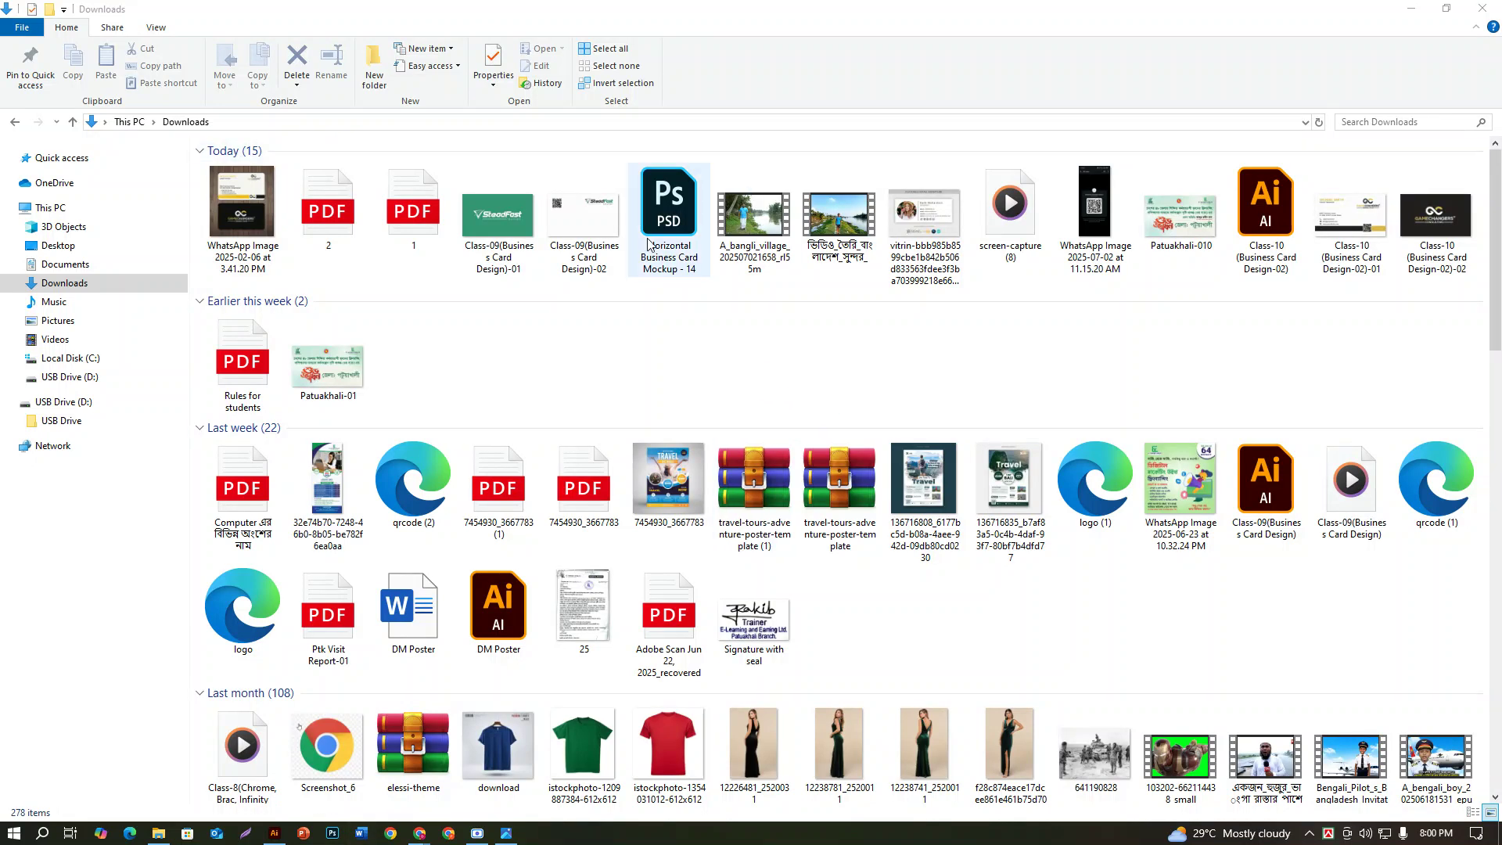
left_click(339, 834)
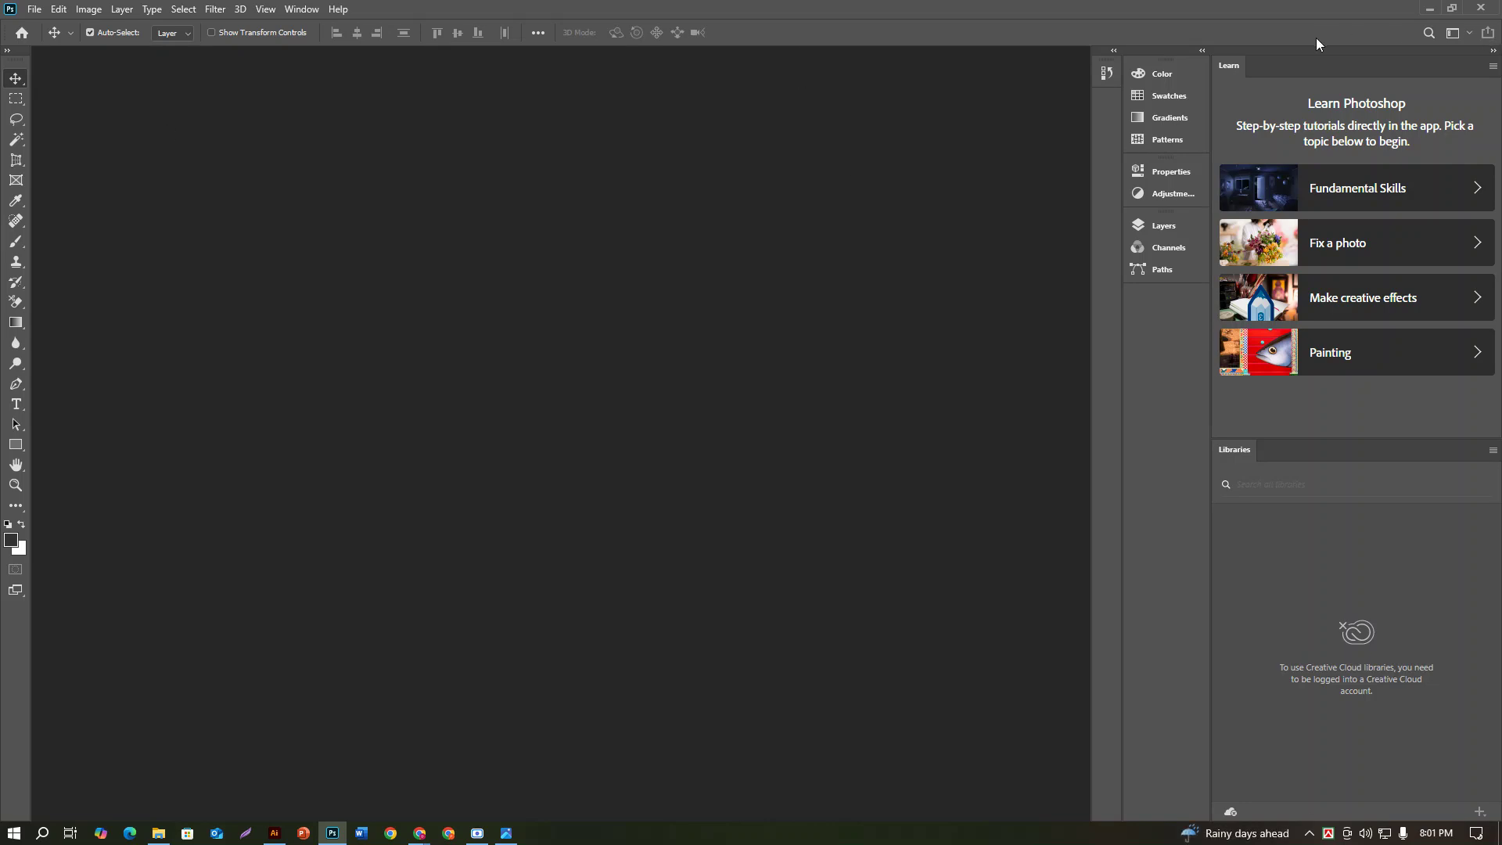
Step: Reopen Horizontal Business Card Mockup - 14.psd from the Downloads folder
left_click(34, 10)
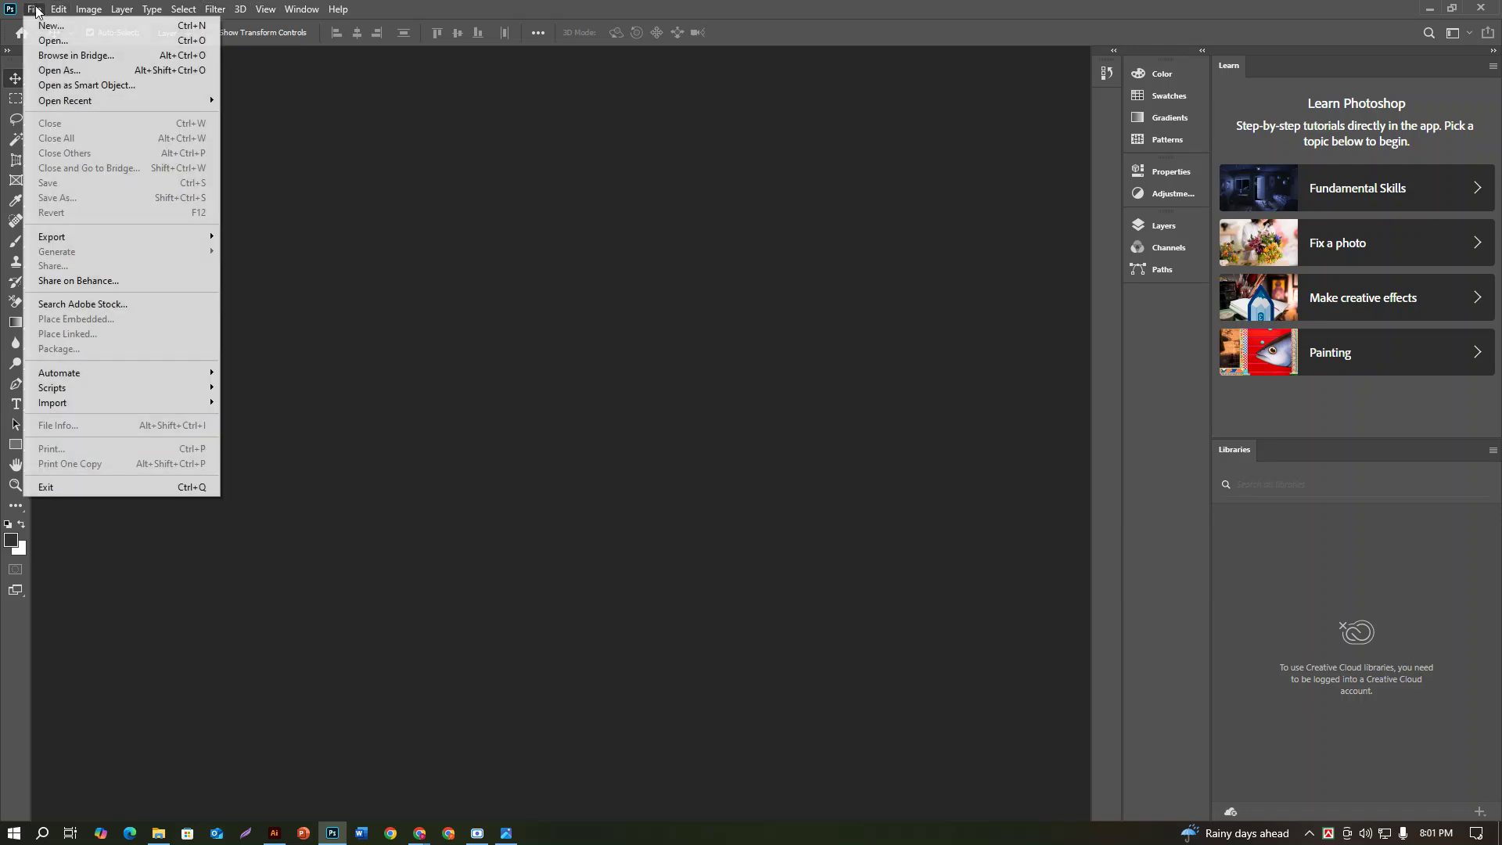
left_click(49, 42)
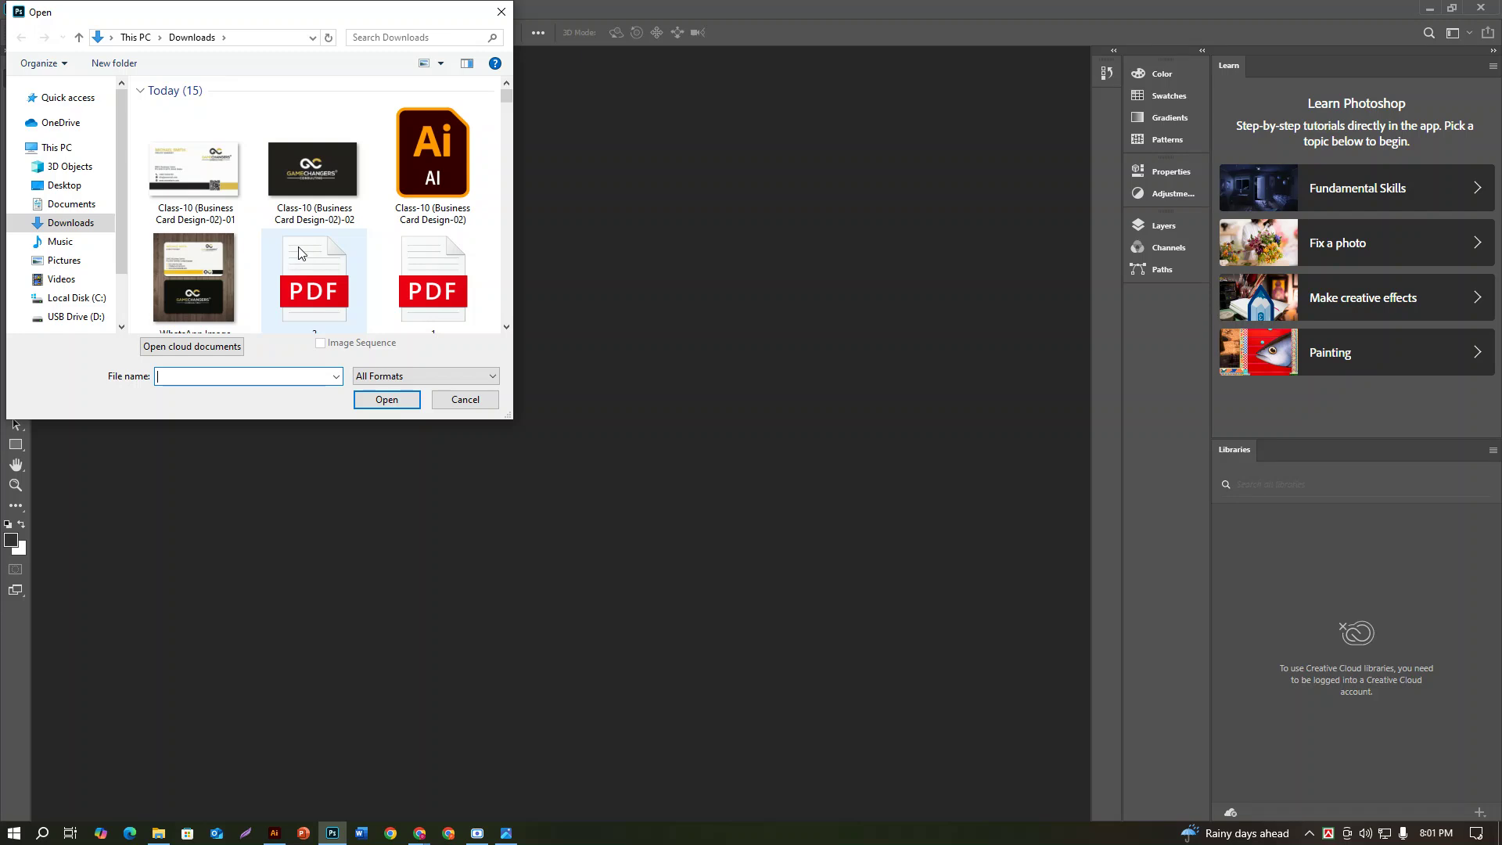
scroll(328, 266, "down", 5)
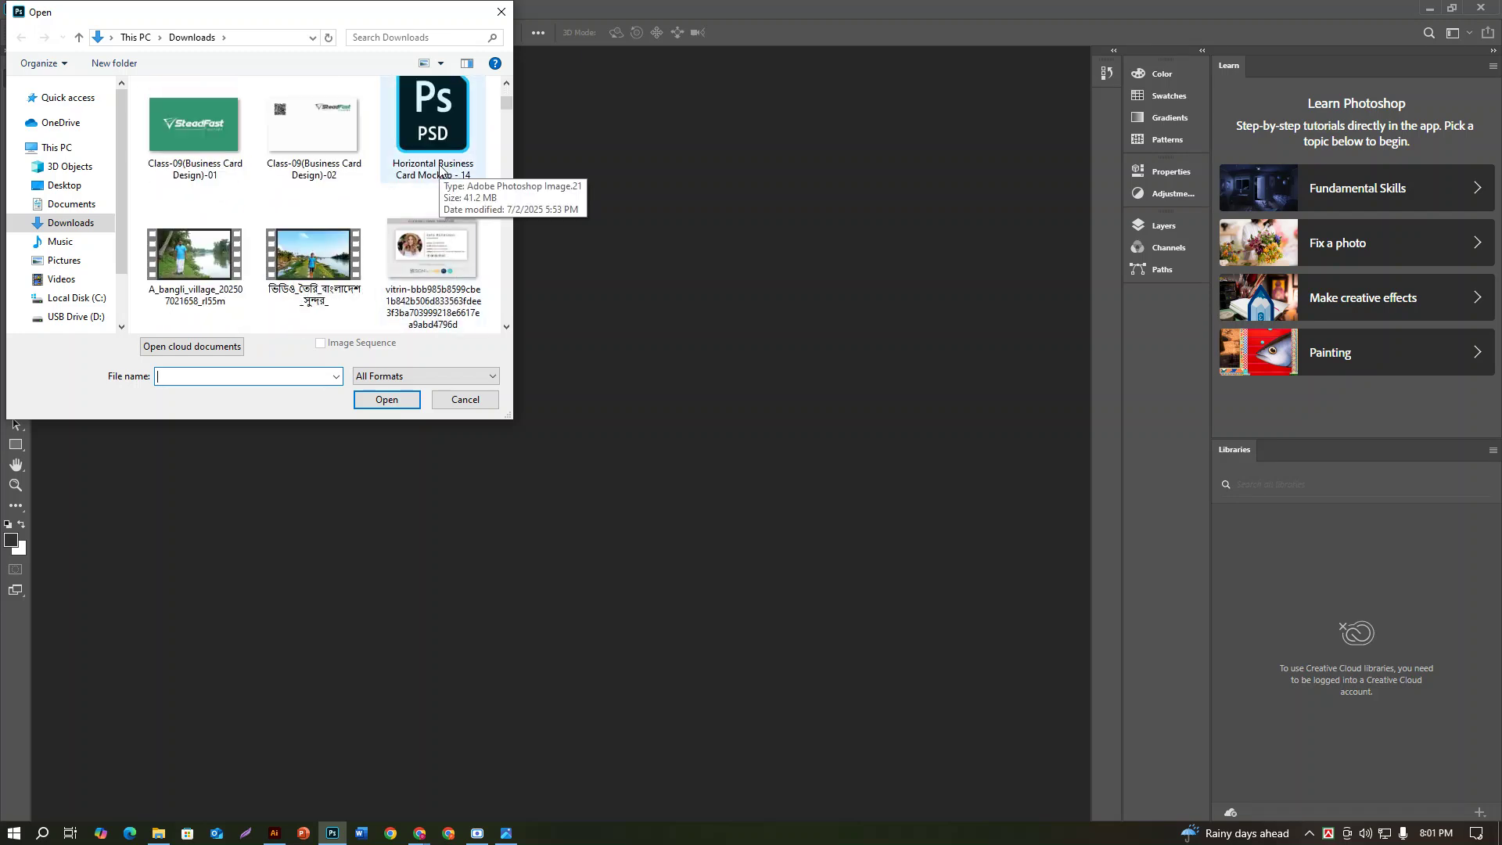
left_click(440, 169)
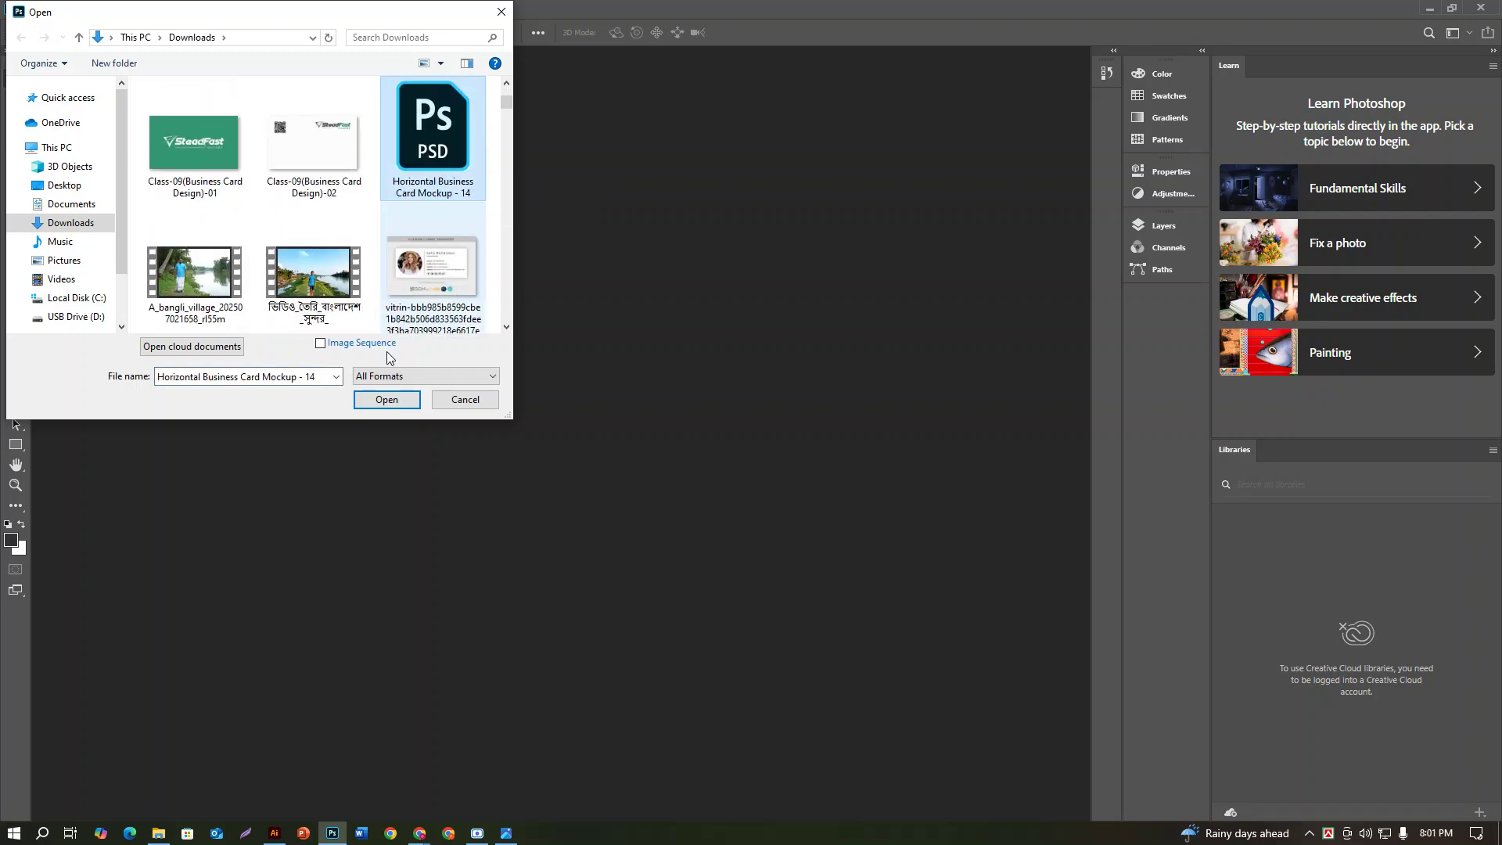
left_click(382, 403)
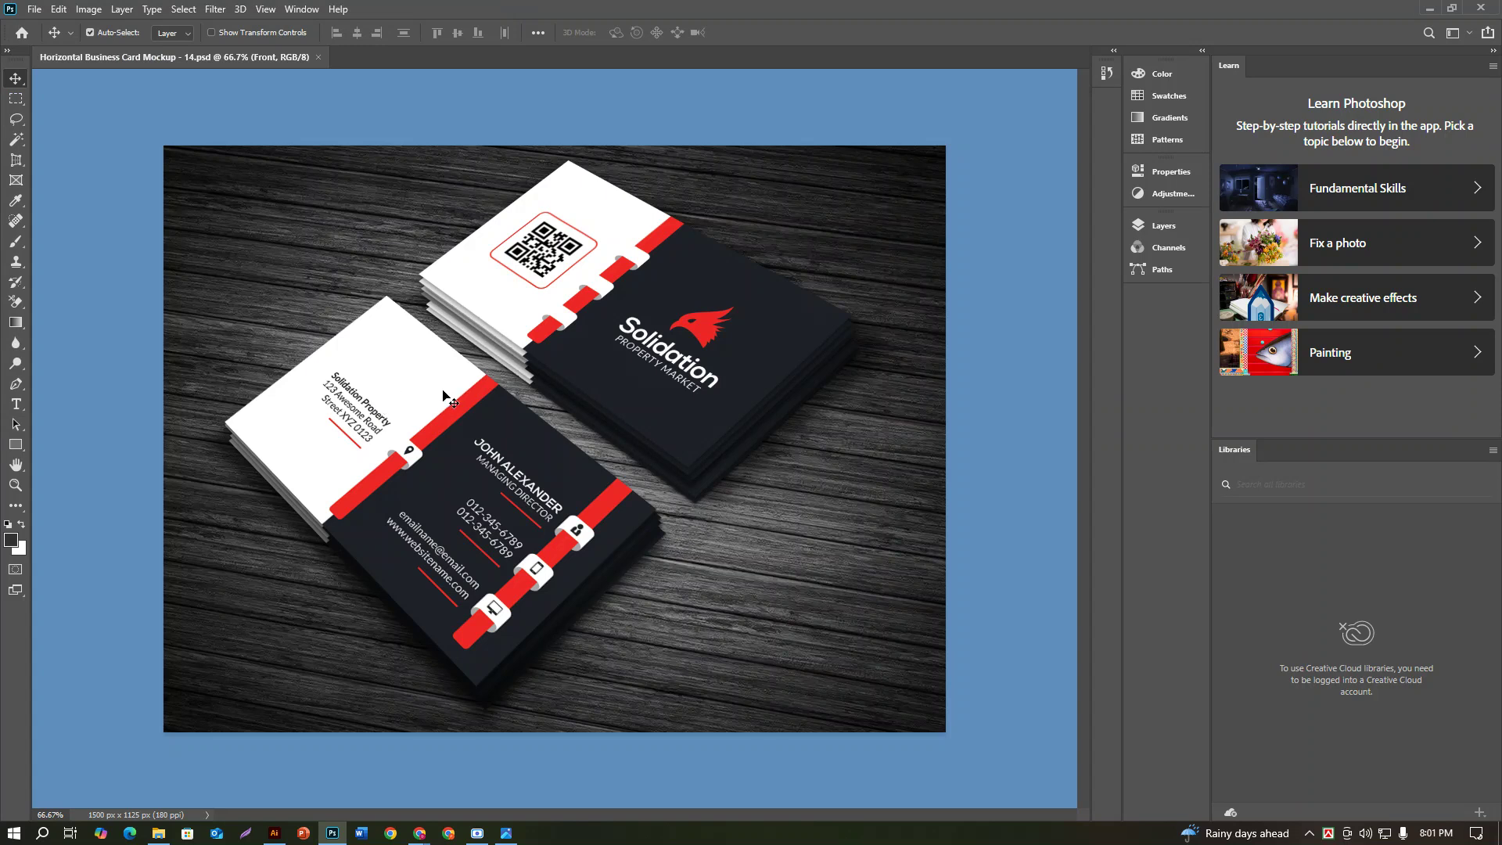
Step: Place the exported GameChangers image into the Front card smart object, scale it to fill, and save
key("F7")
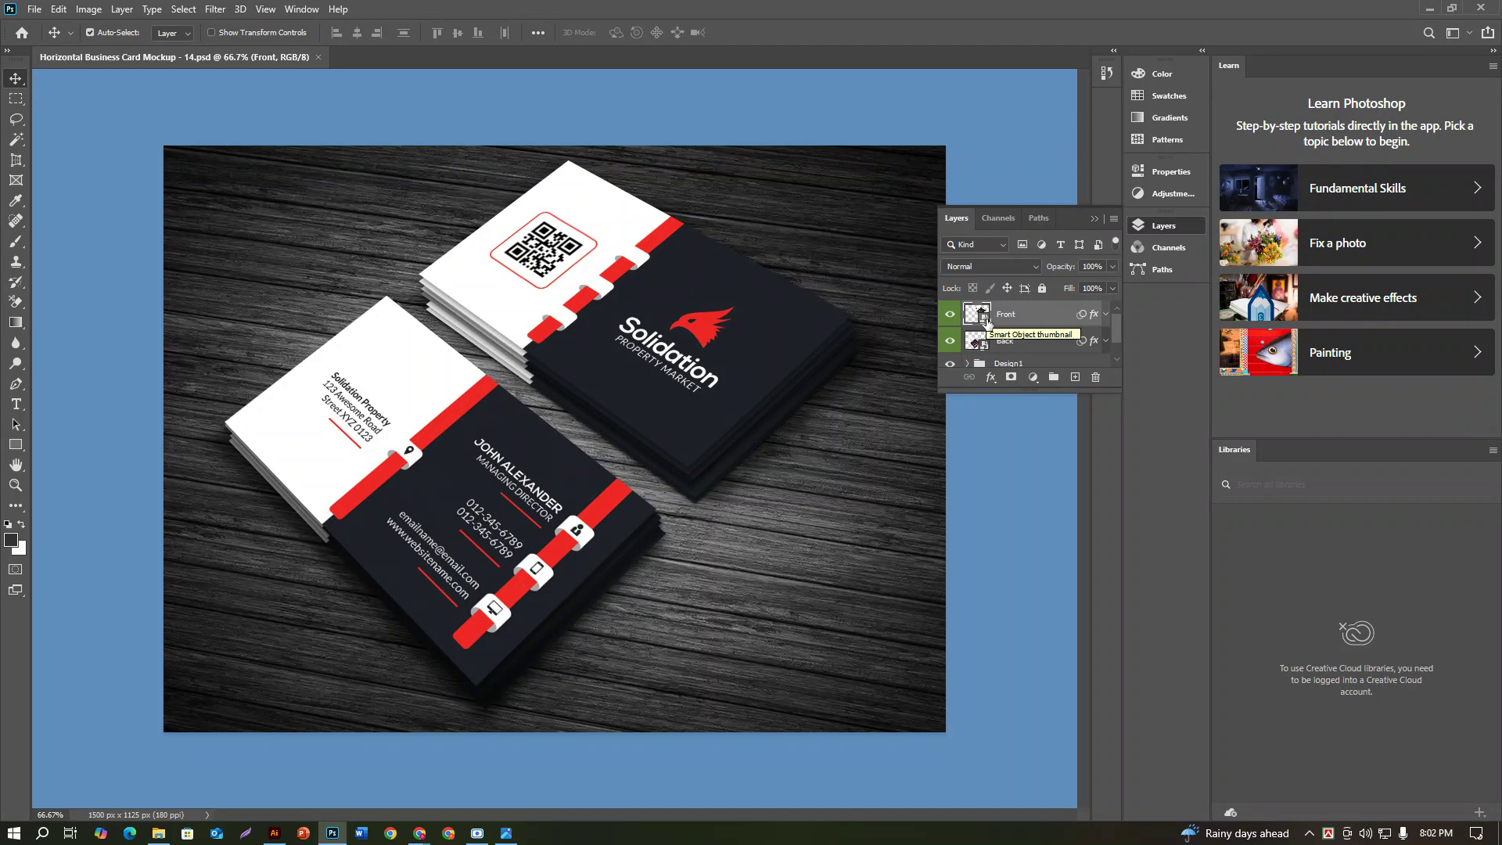
double_click(986, 318)
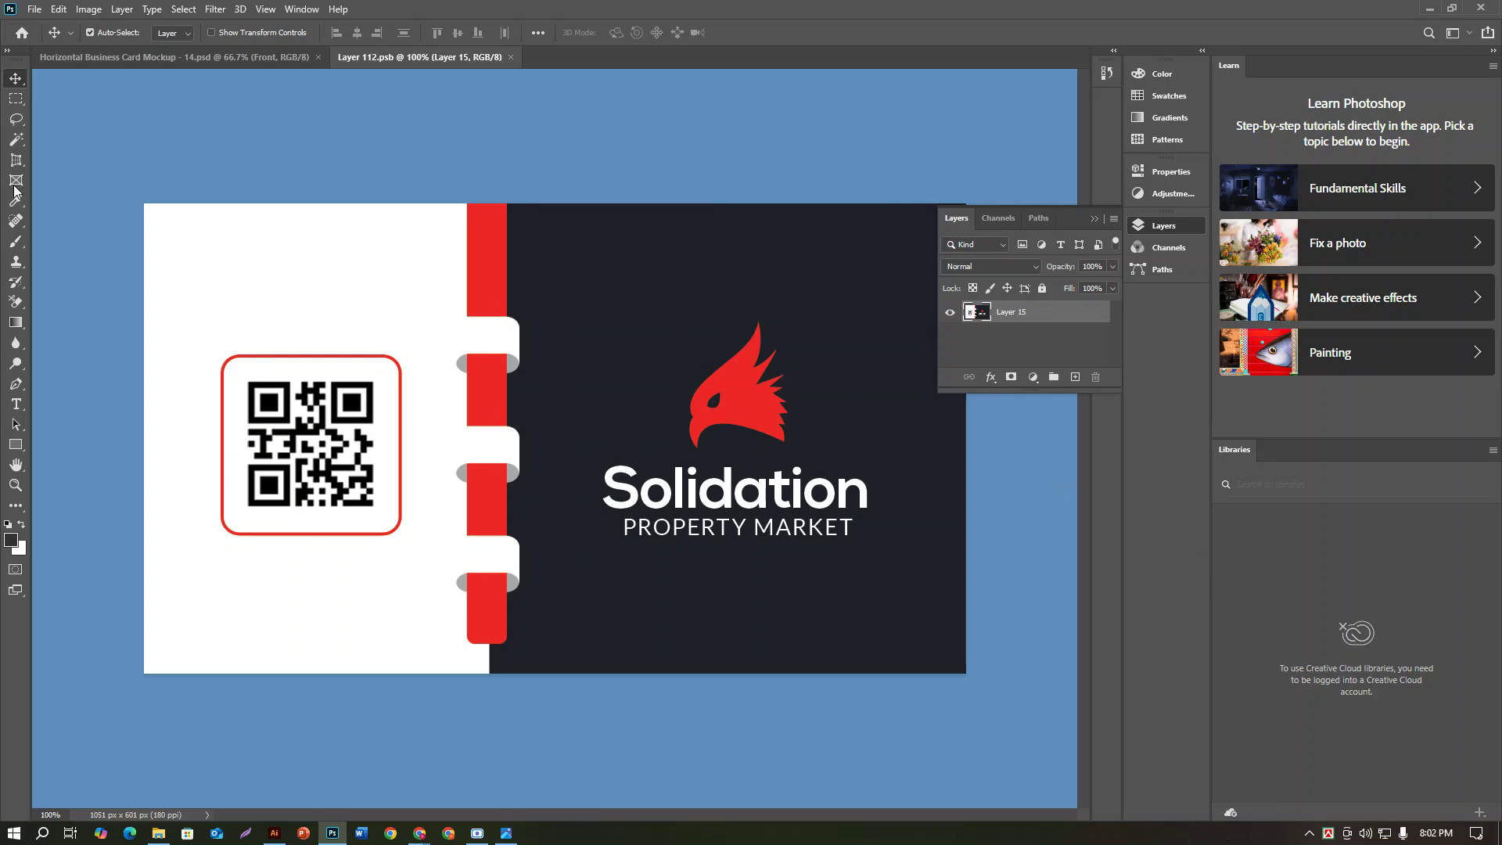
left_click(35, 10)
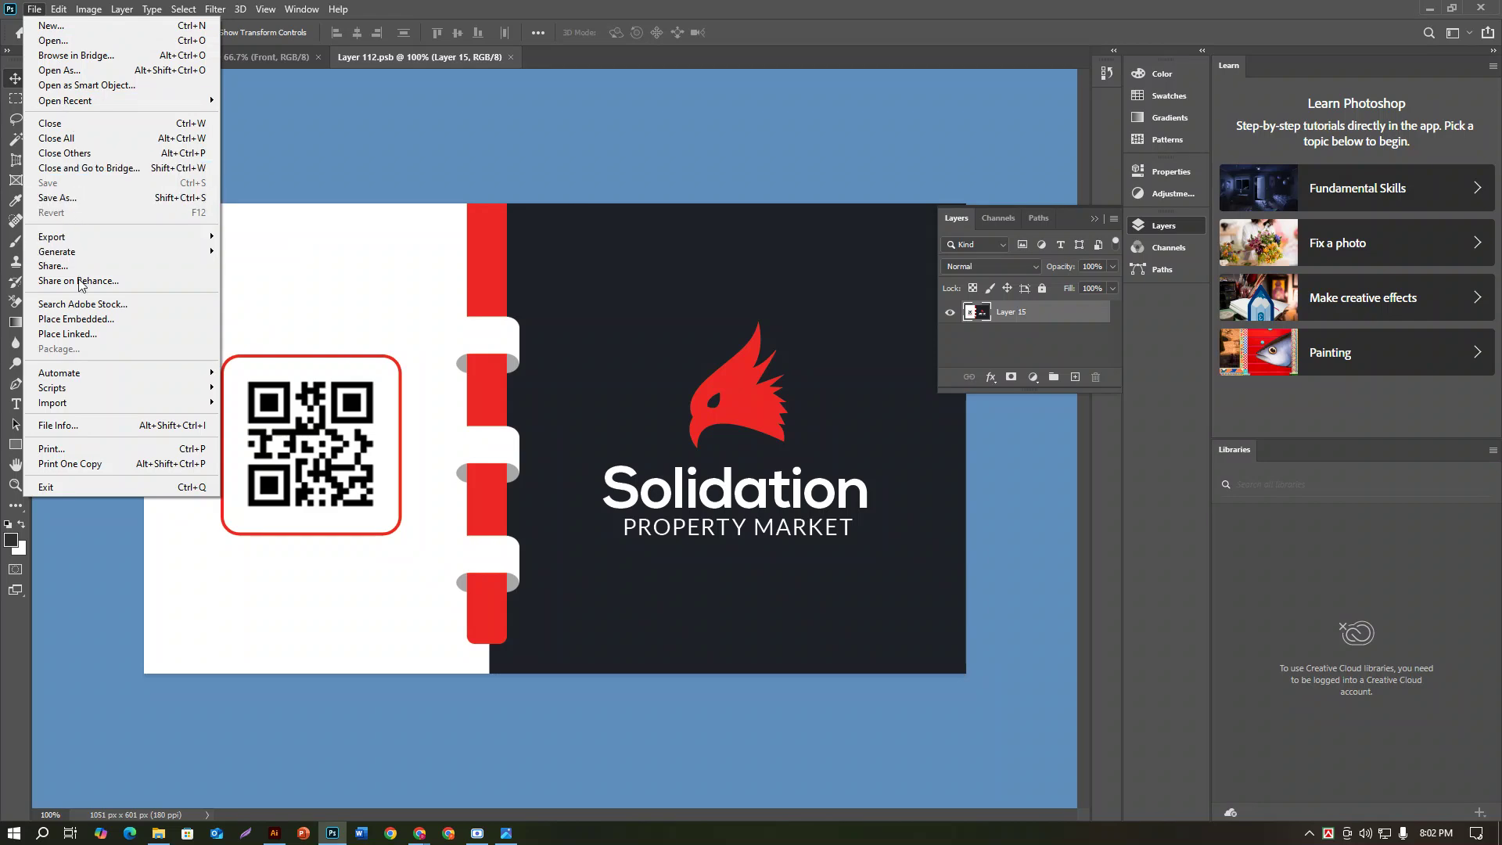
left_click(85, 321)
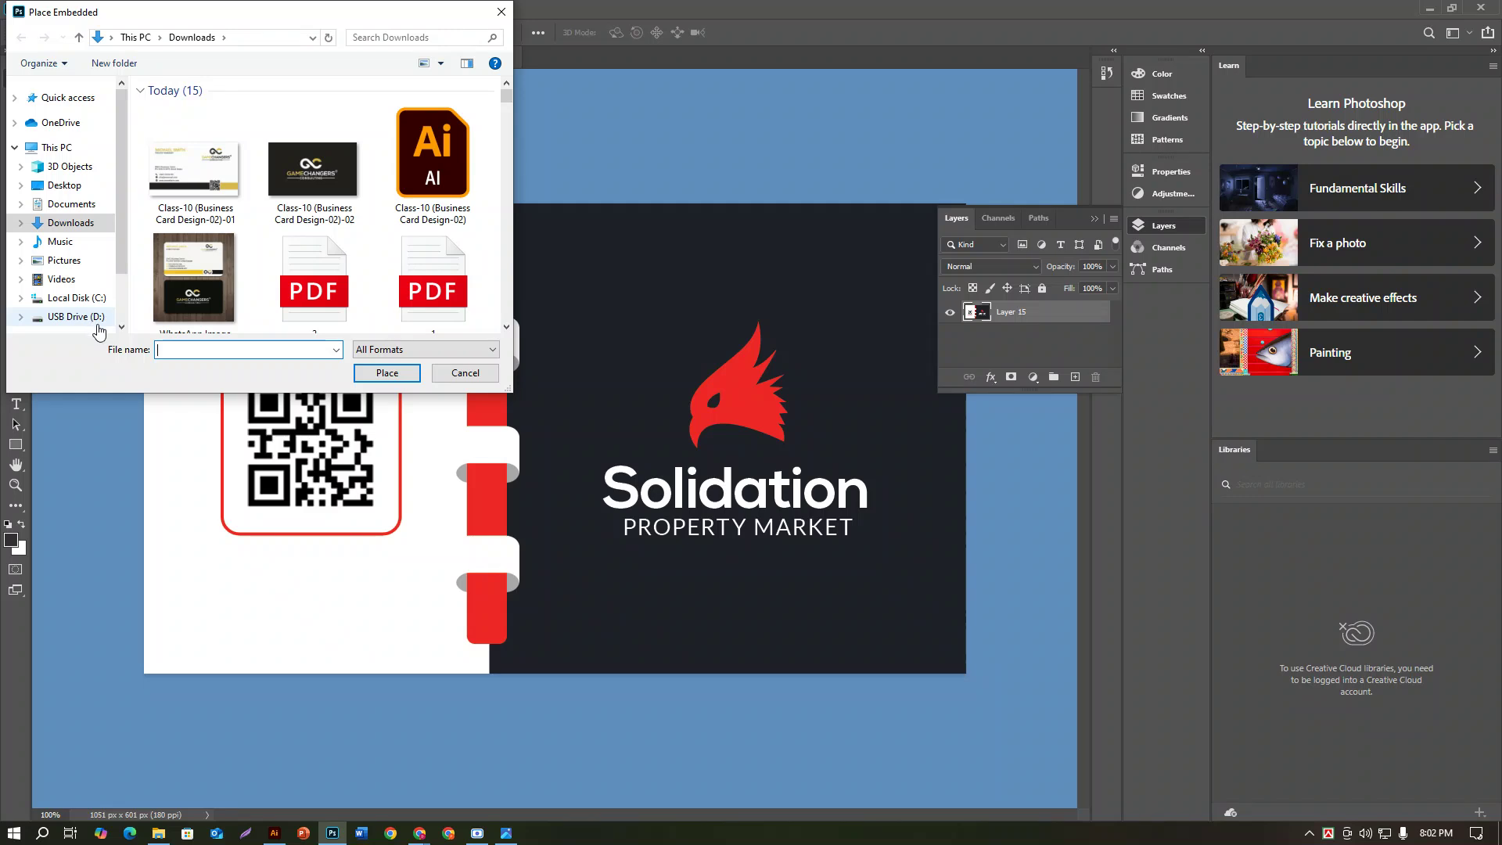
left_click(293, 179)
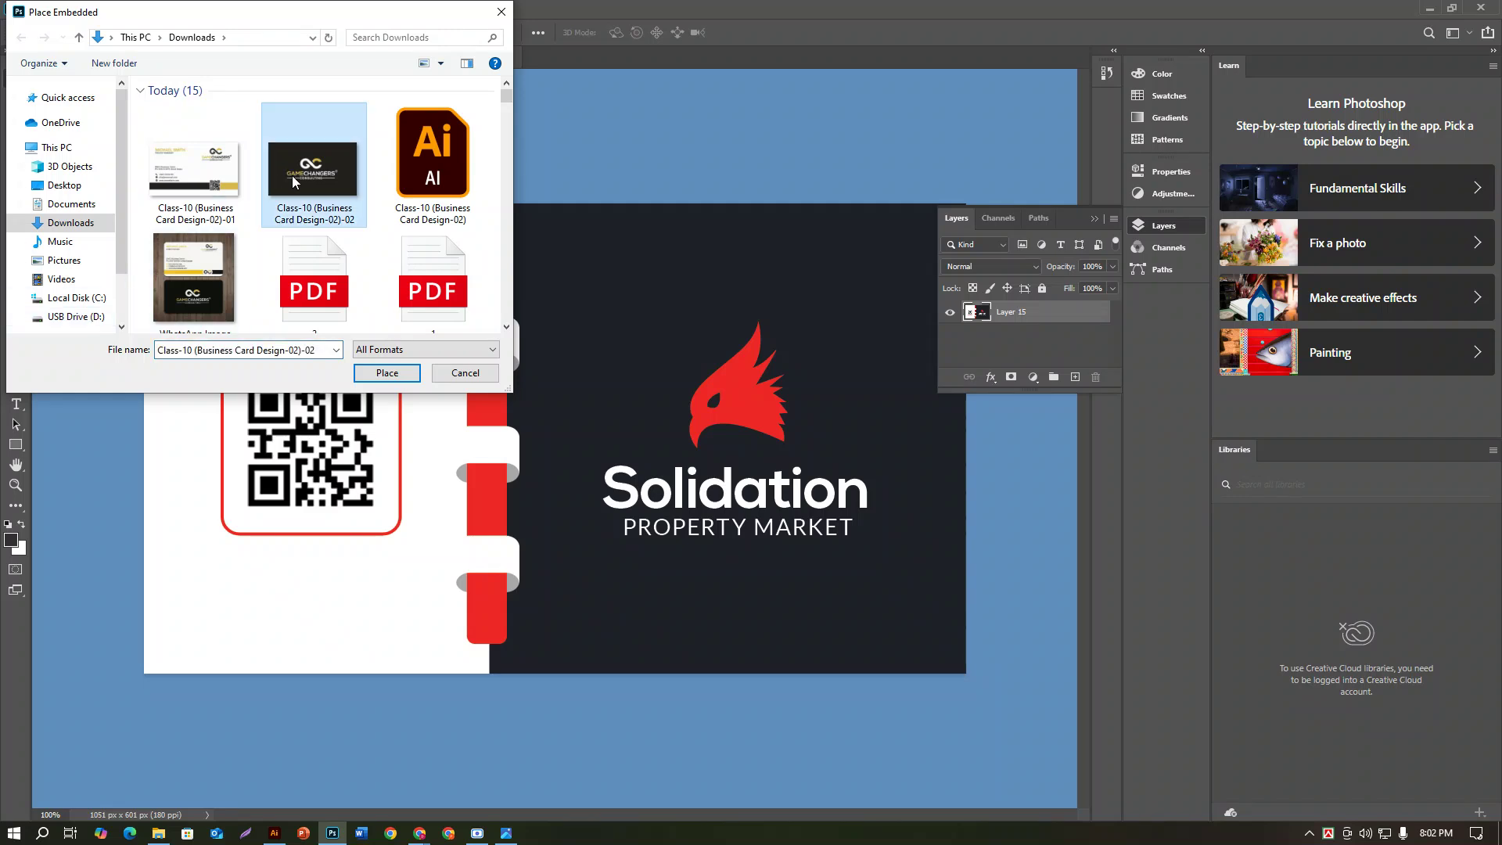
left_click(369, 374)
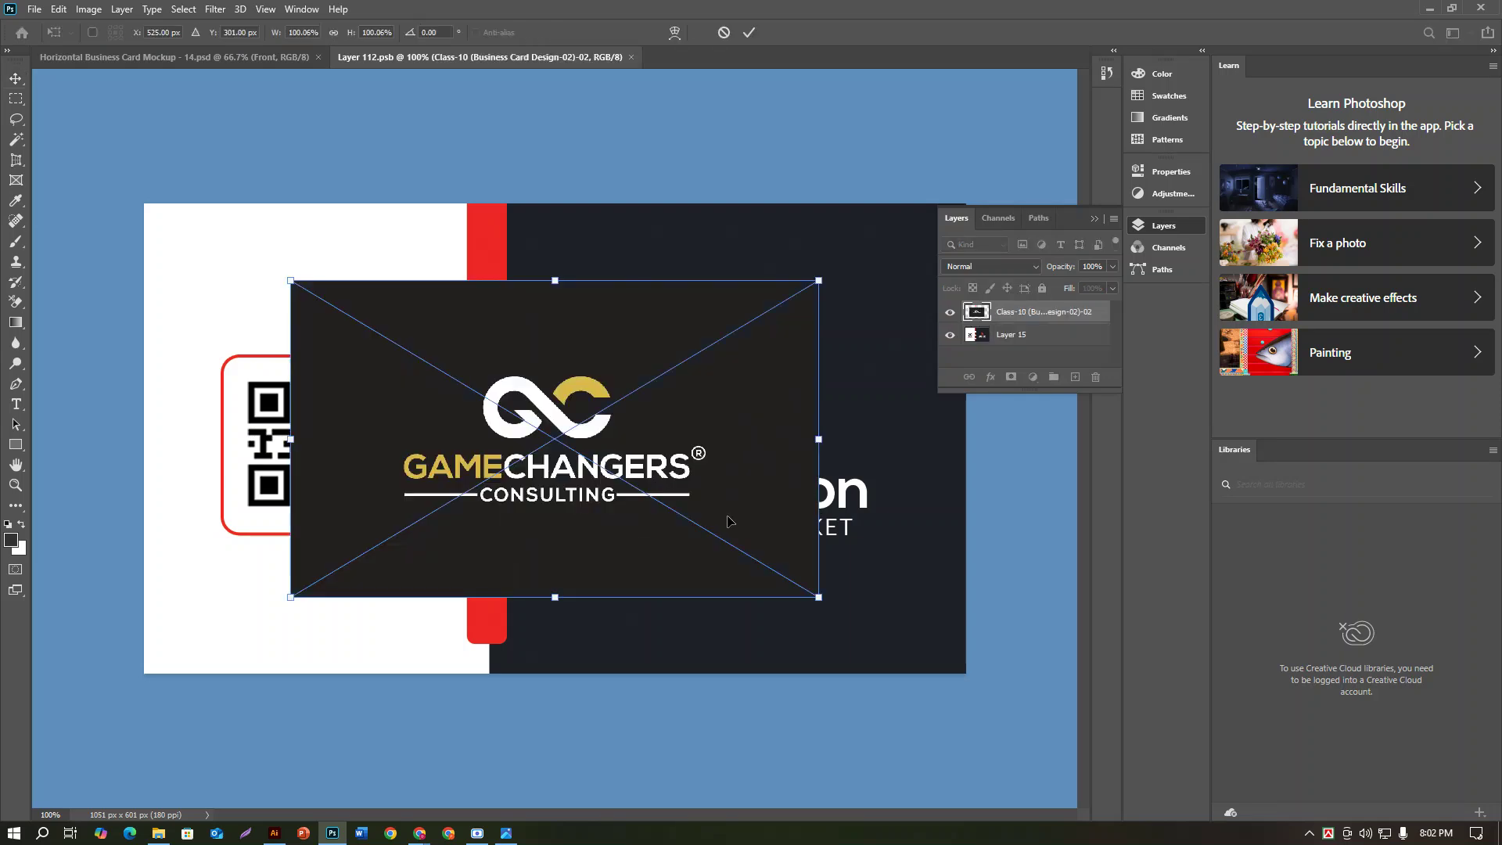
left_click_drag(819, 597, 967, 695)
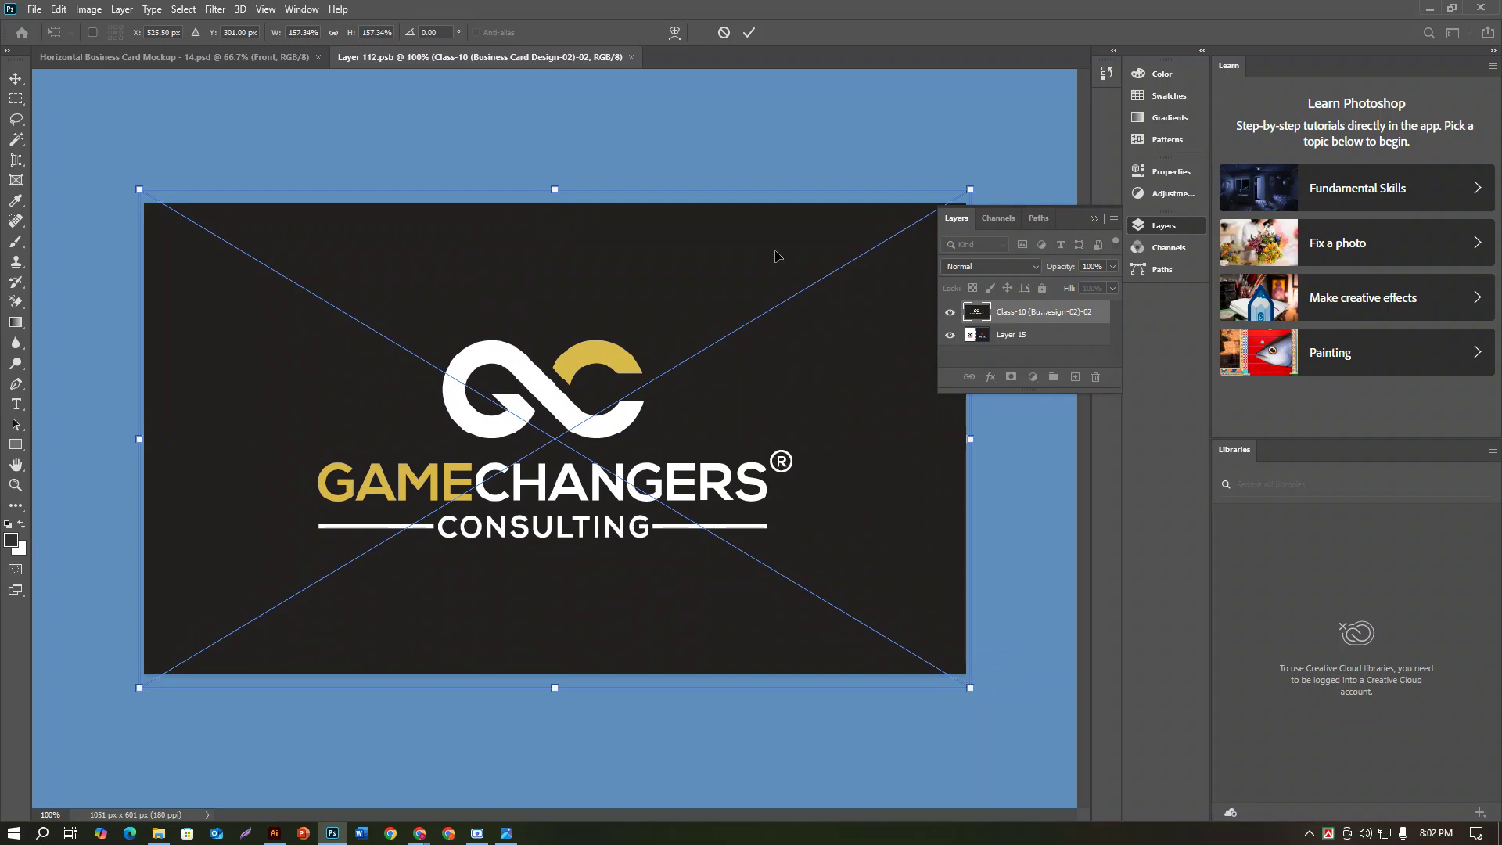
left_click(749, 32)
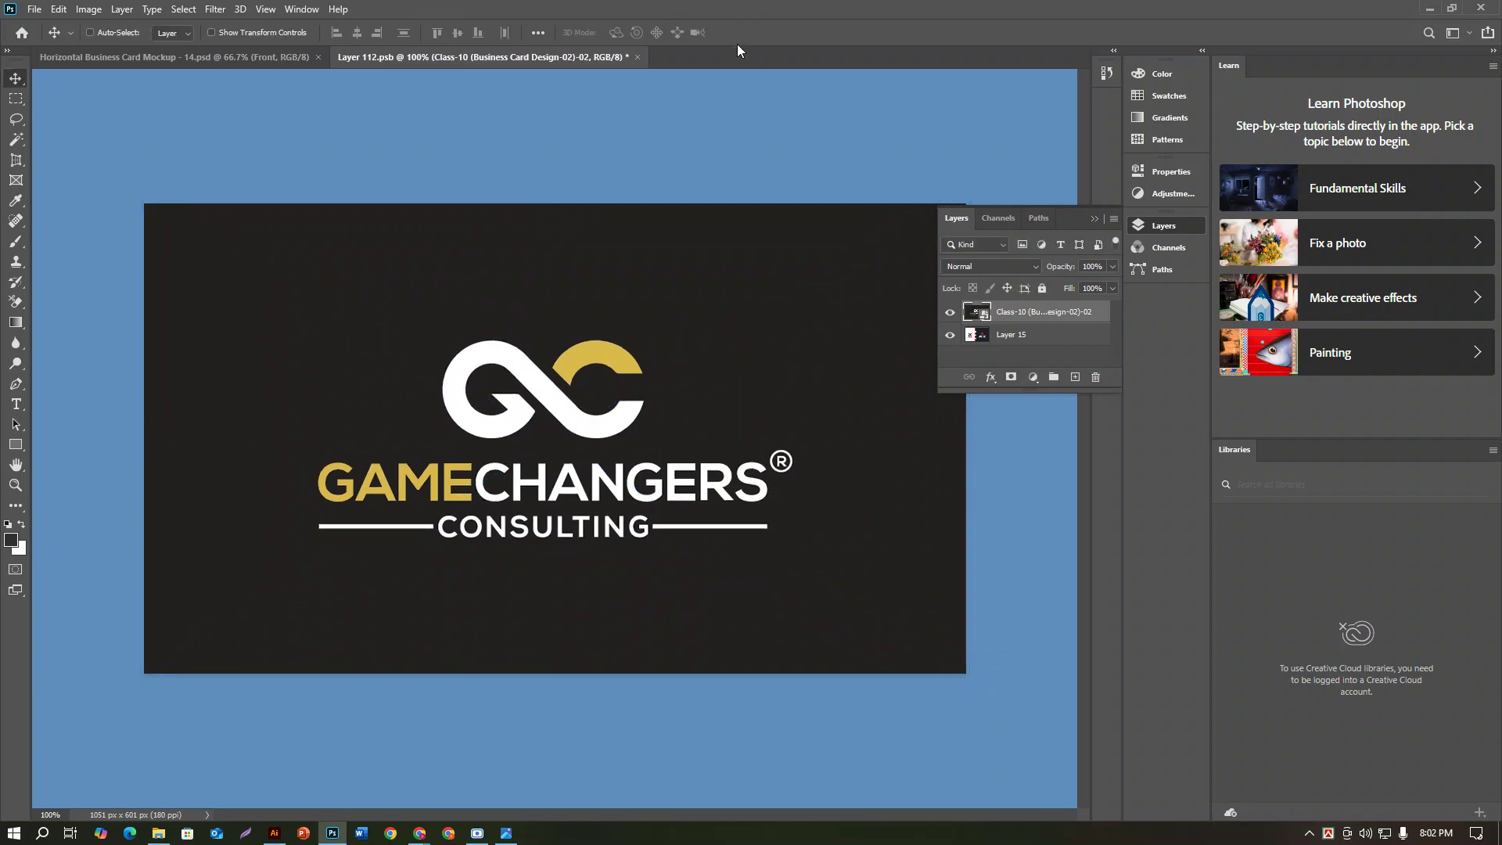
key("ctrl+s")
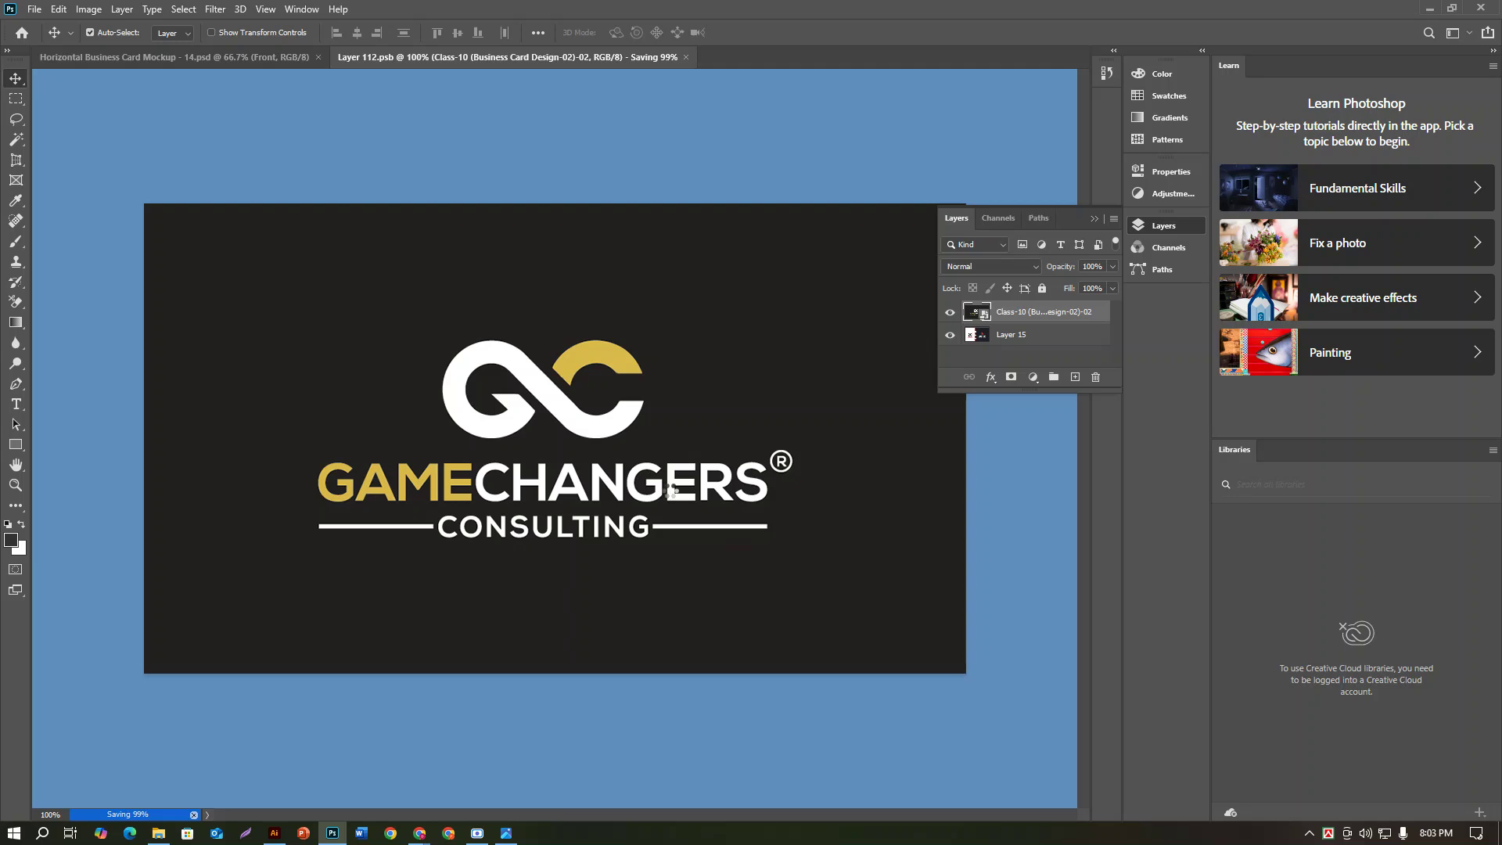
left_click(138, 59)
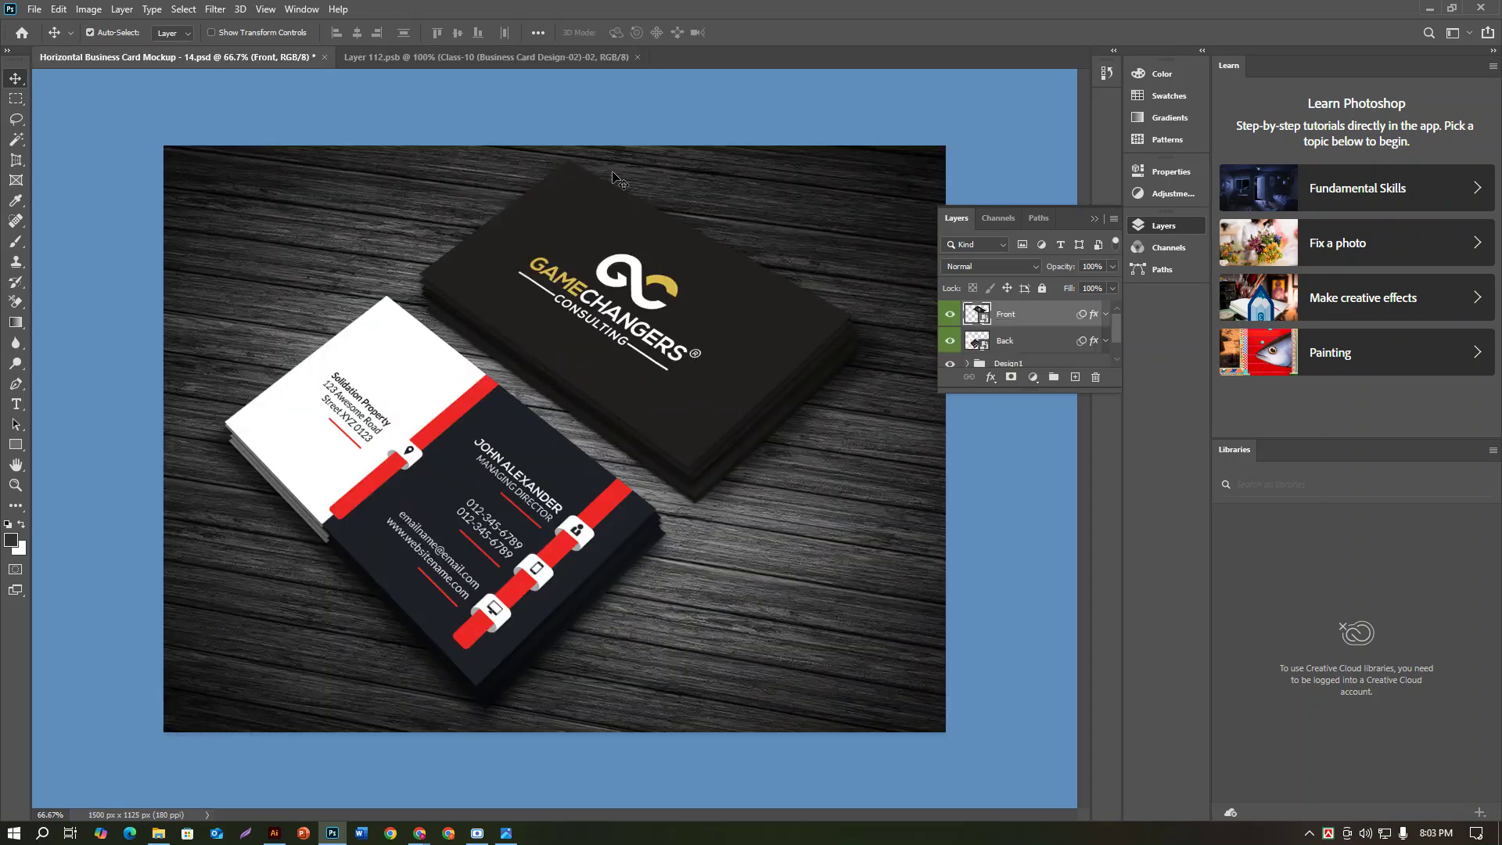
Step: In the mockup, select the Back card layer and open its smart object contents
left_click(457, 57)
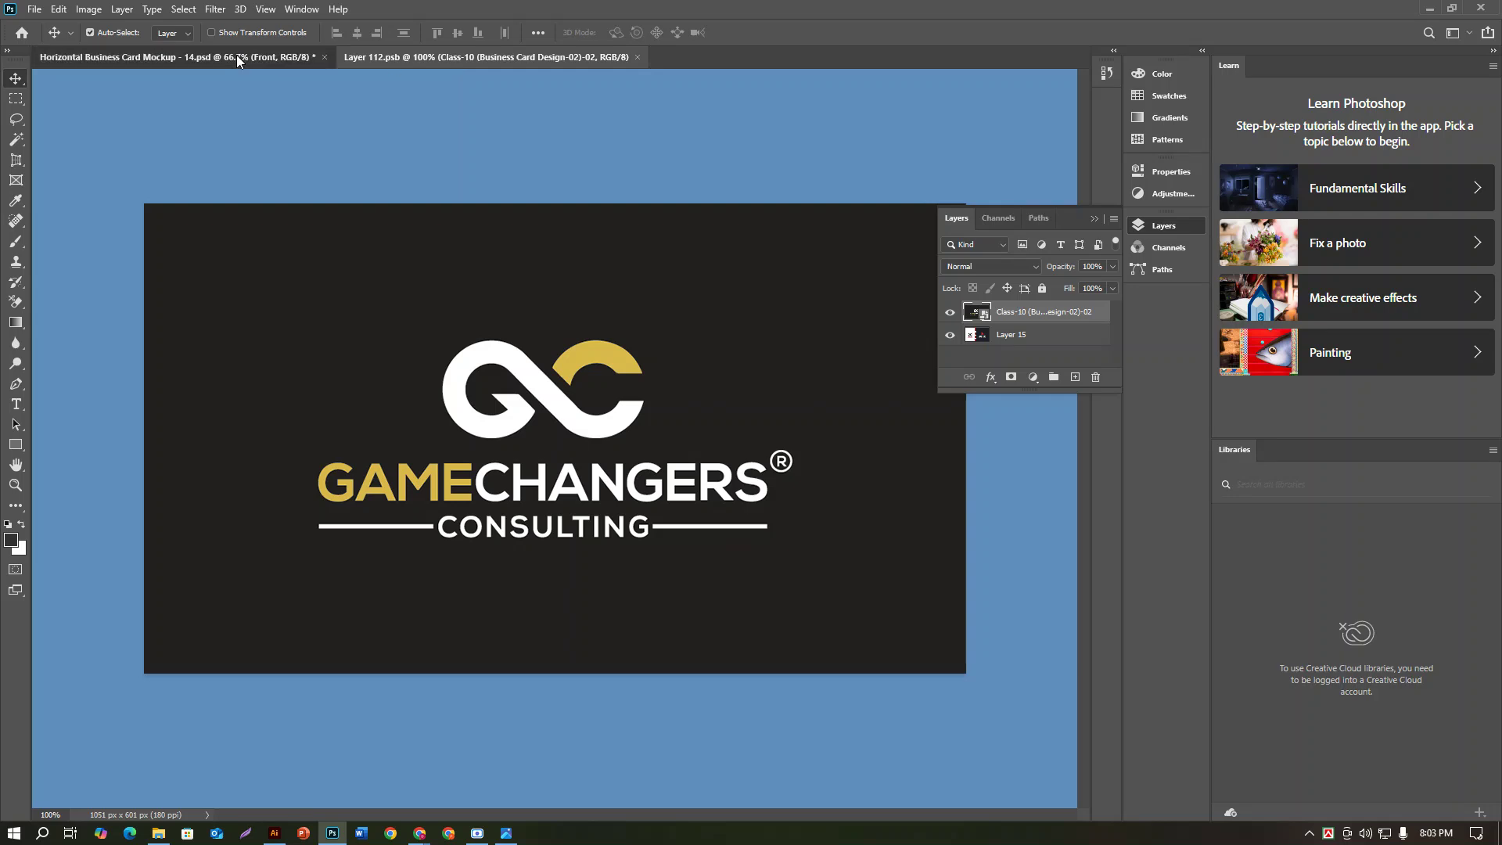
left_click(238, 59)
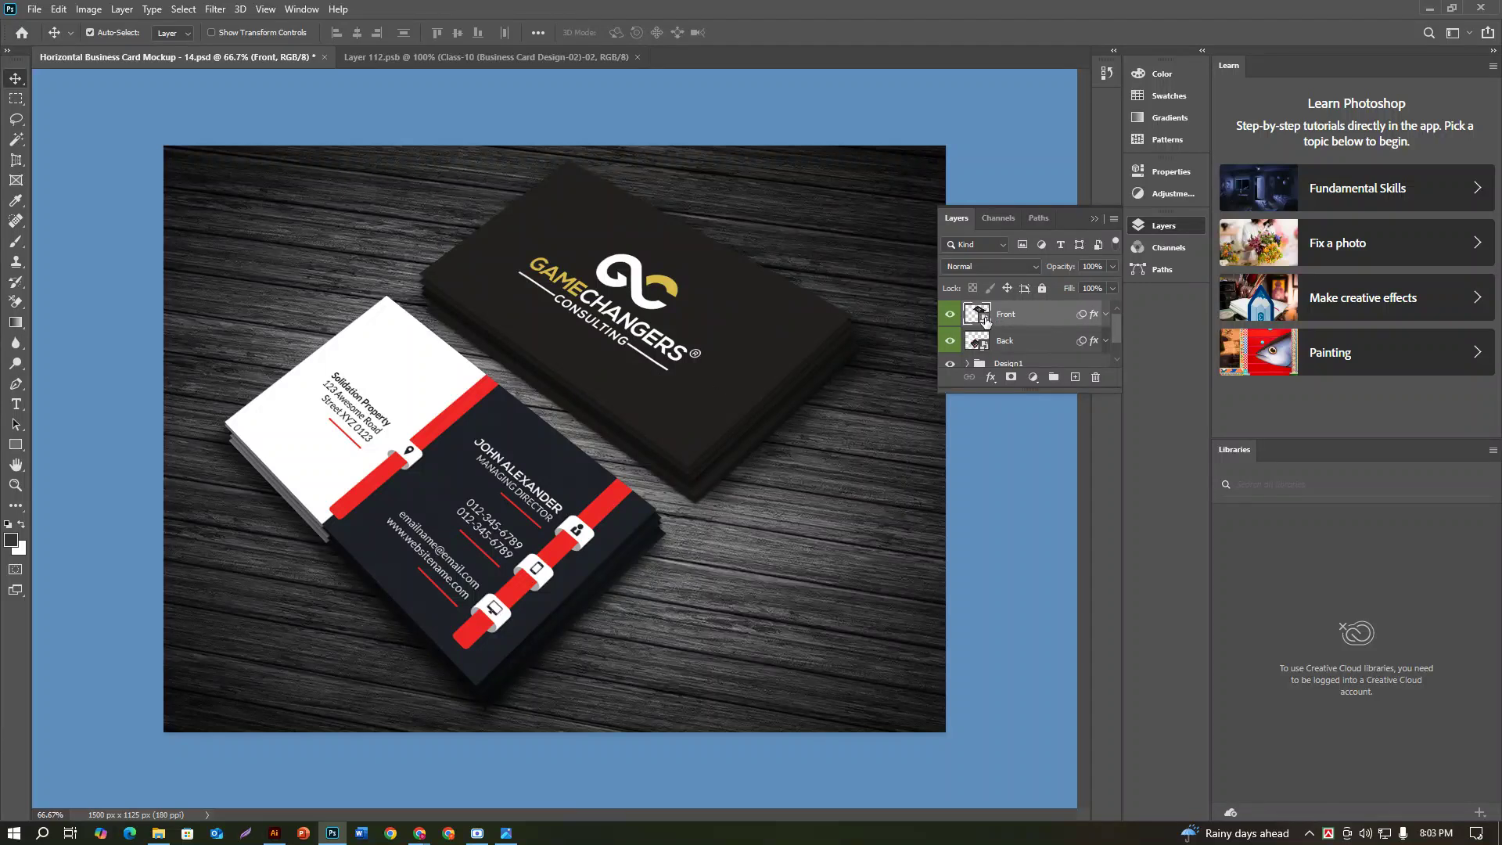
left_click(1016, 341)
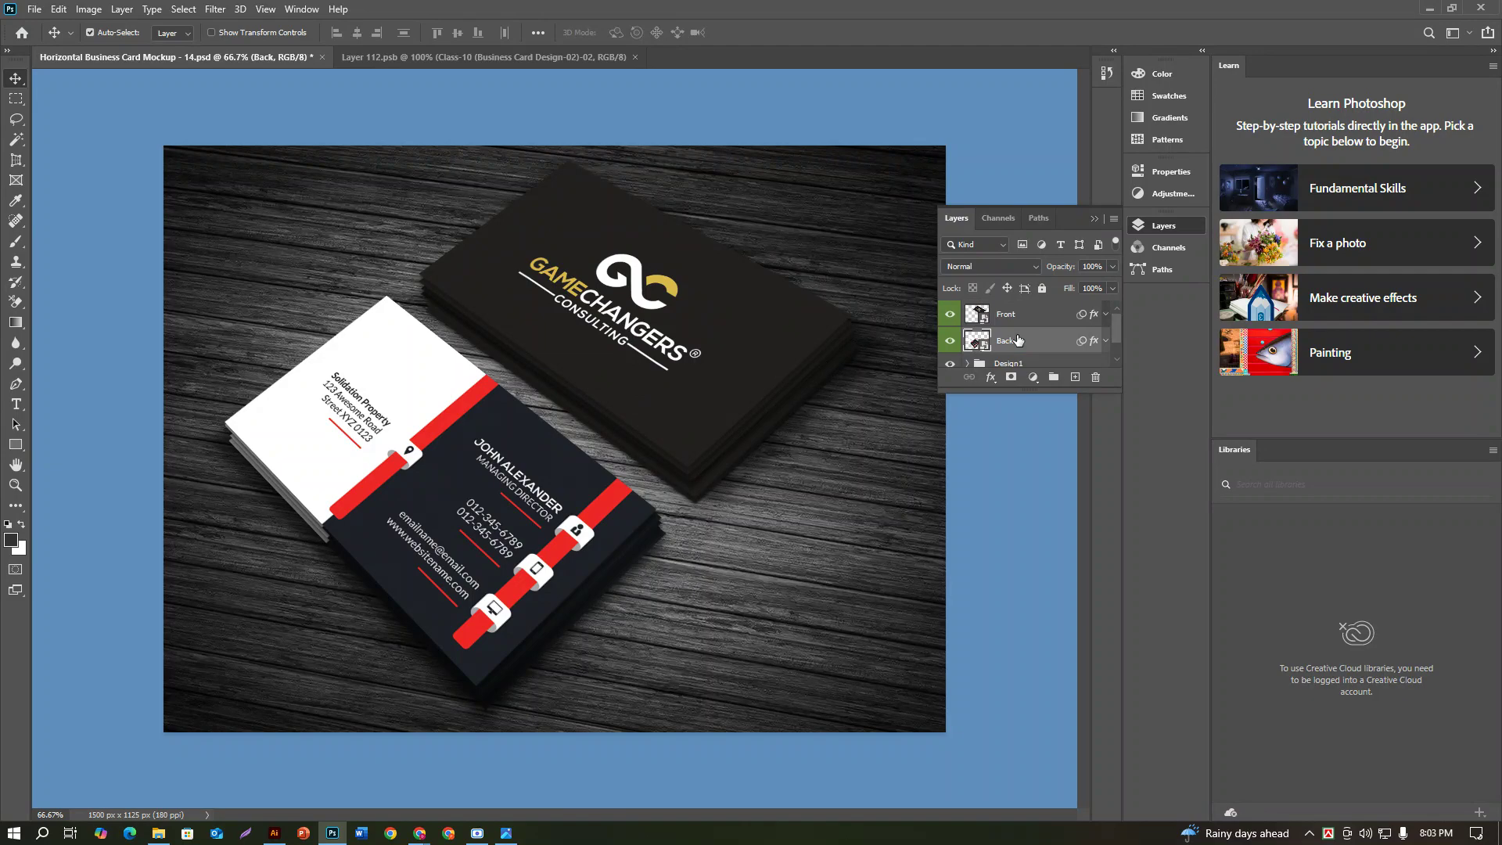
double_click(985, 346)
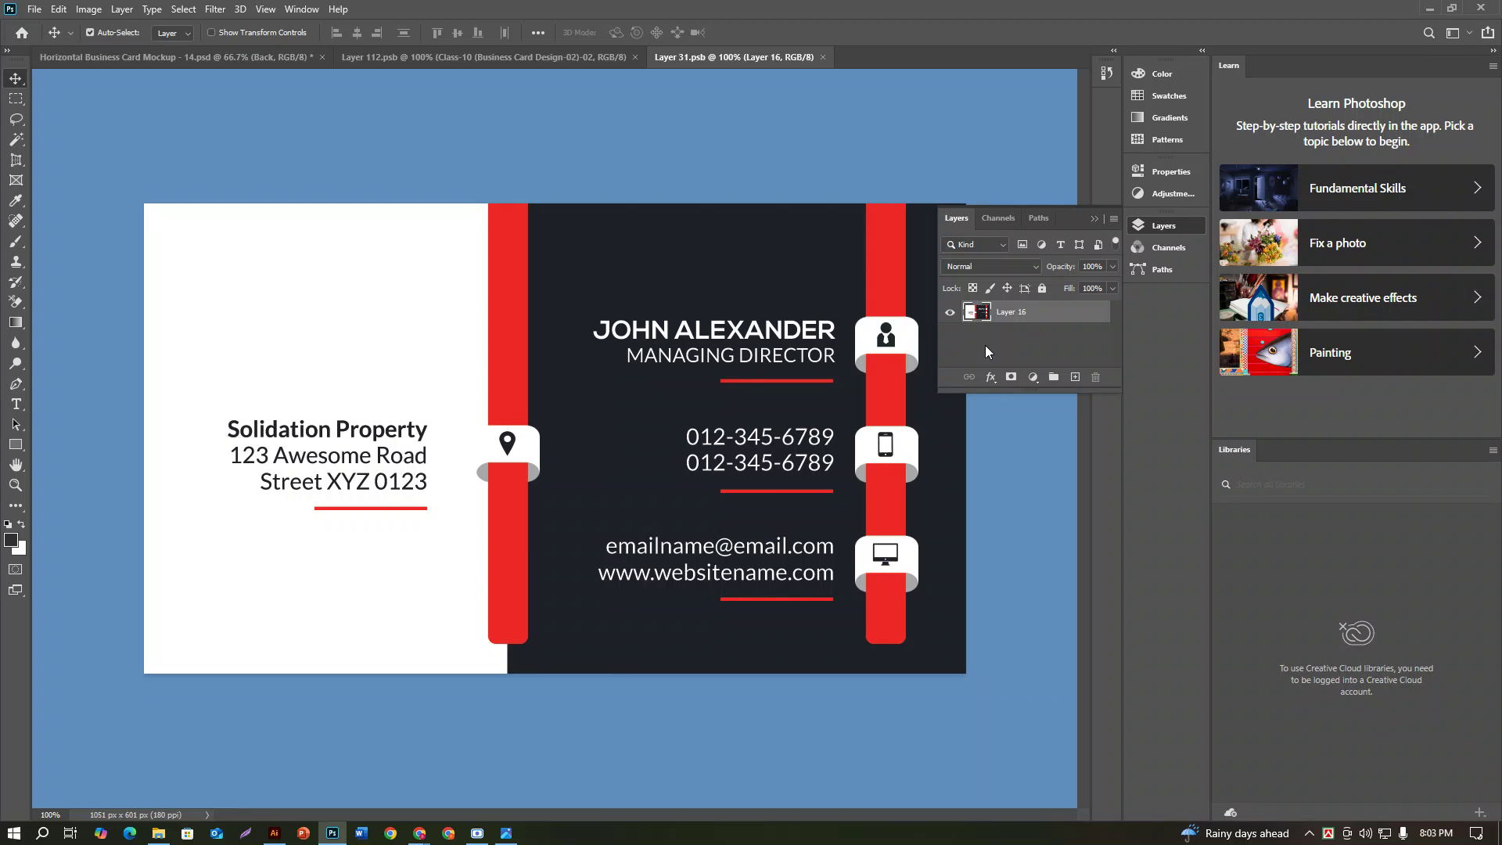
Step: Place the white -01 GameChangers design, scale it to cover the card, and save
left_click(34, 10)
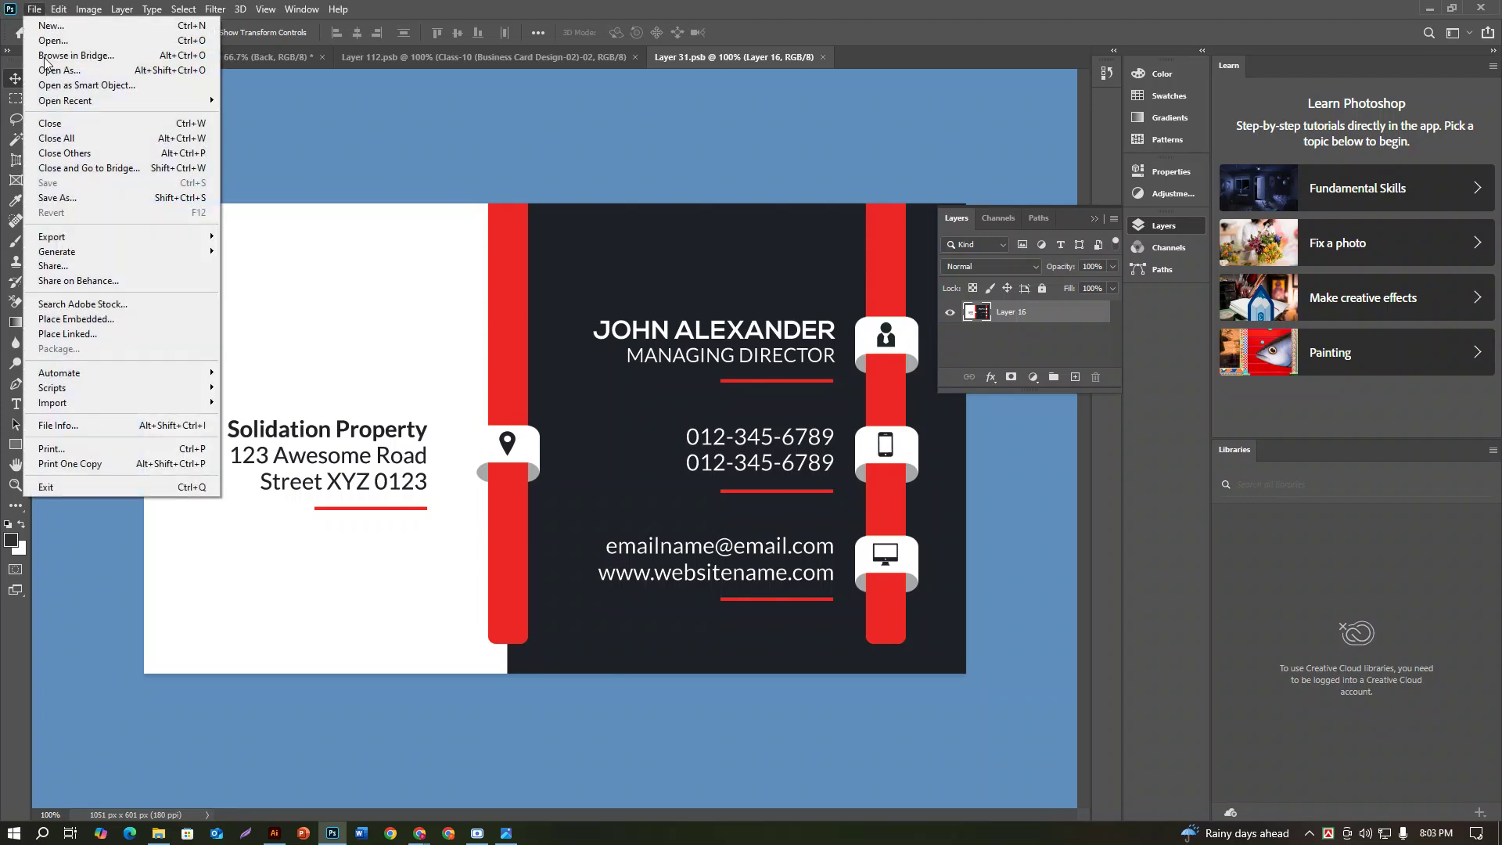
left_click(76, 318)
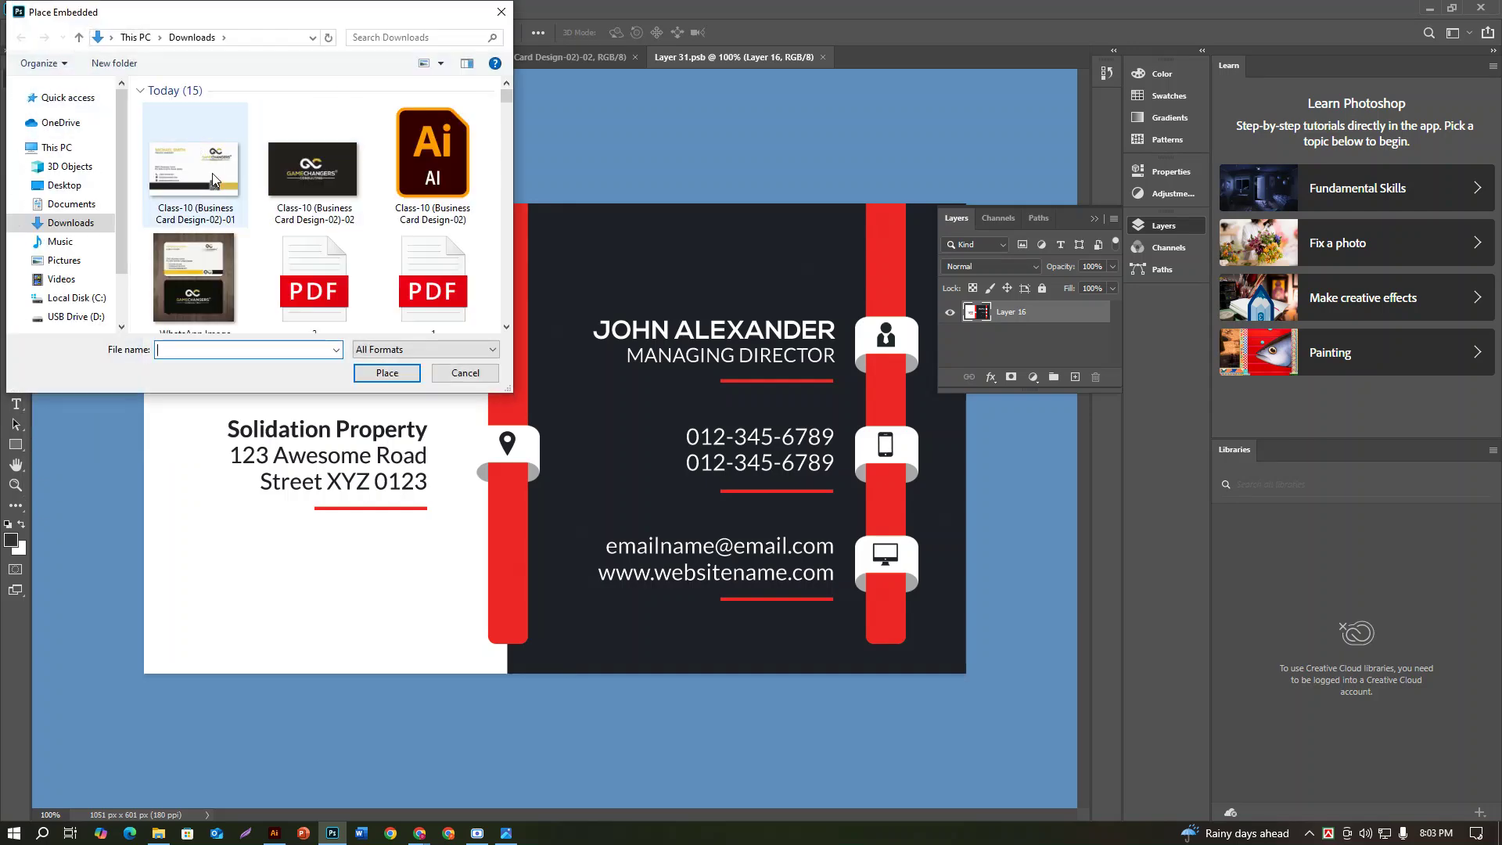
left_click(200, 164)
left_click(388, 372)
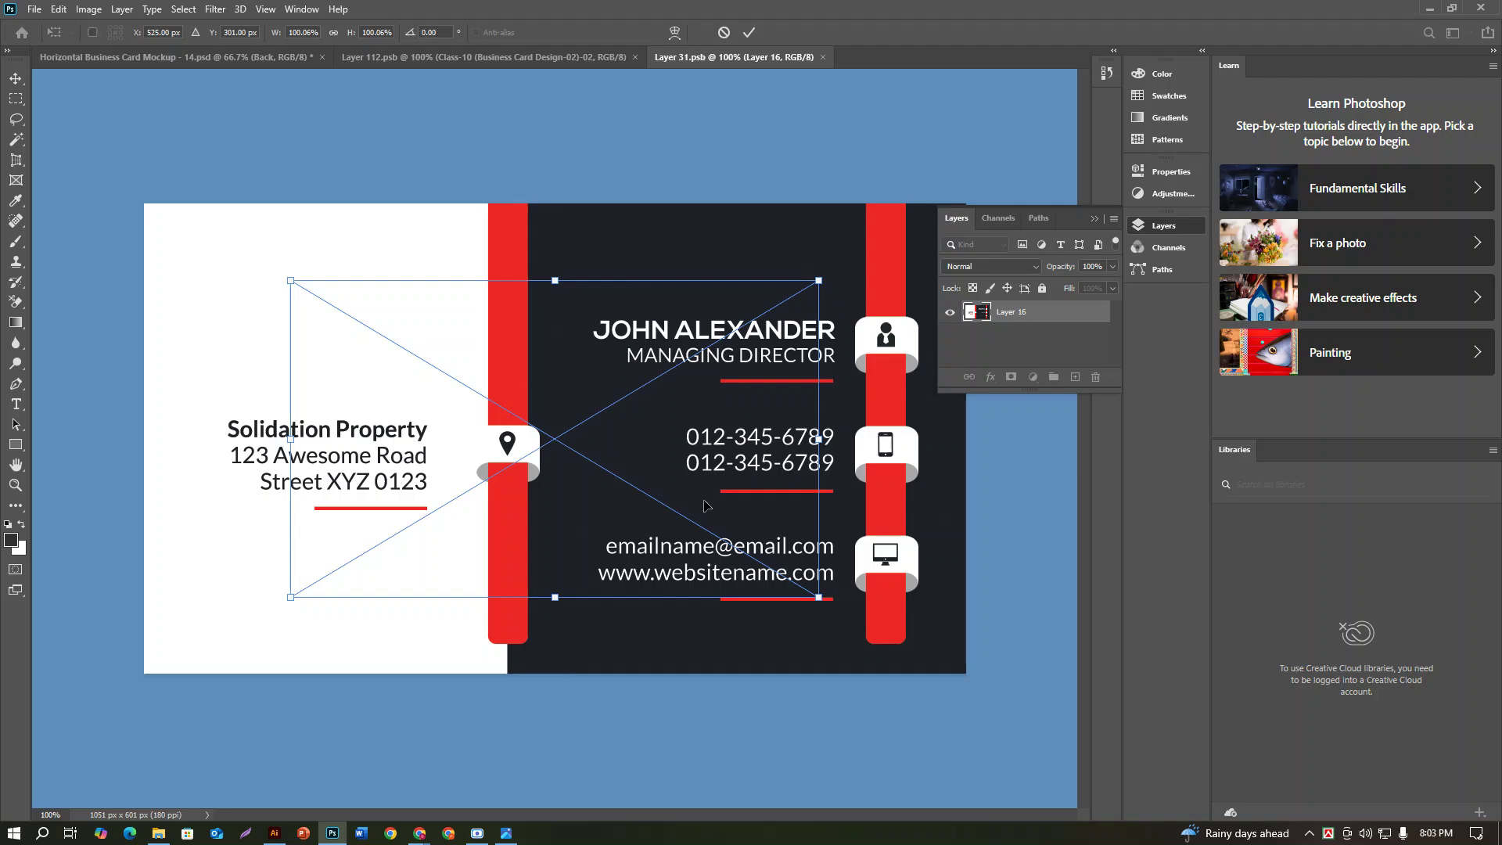
left_click_drag(824, 601, 972, 707)
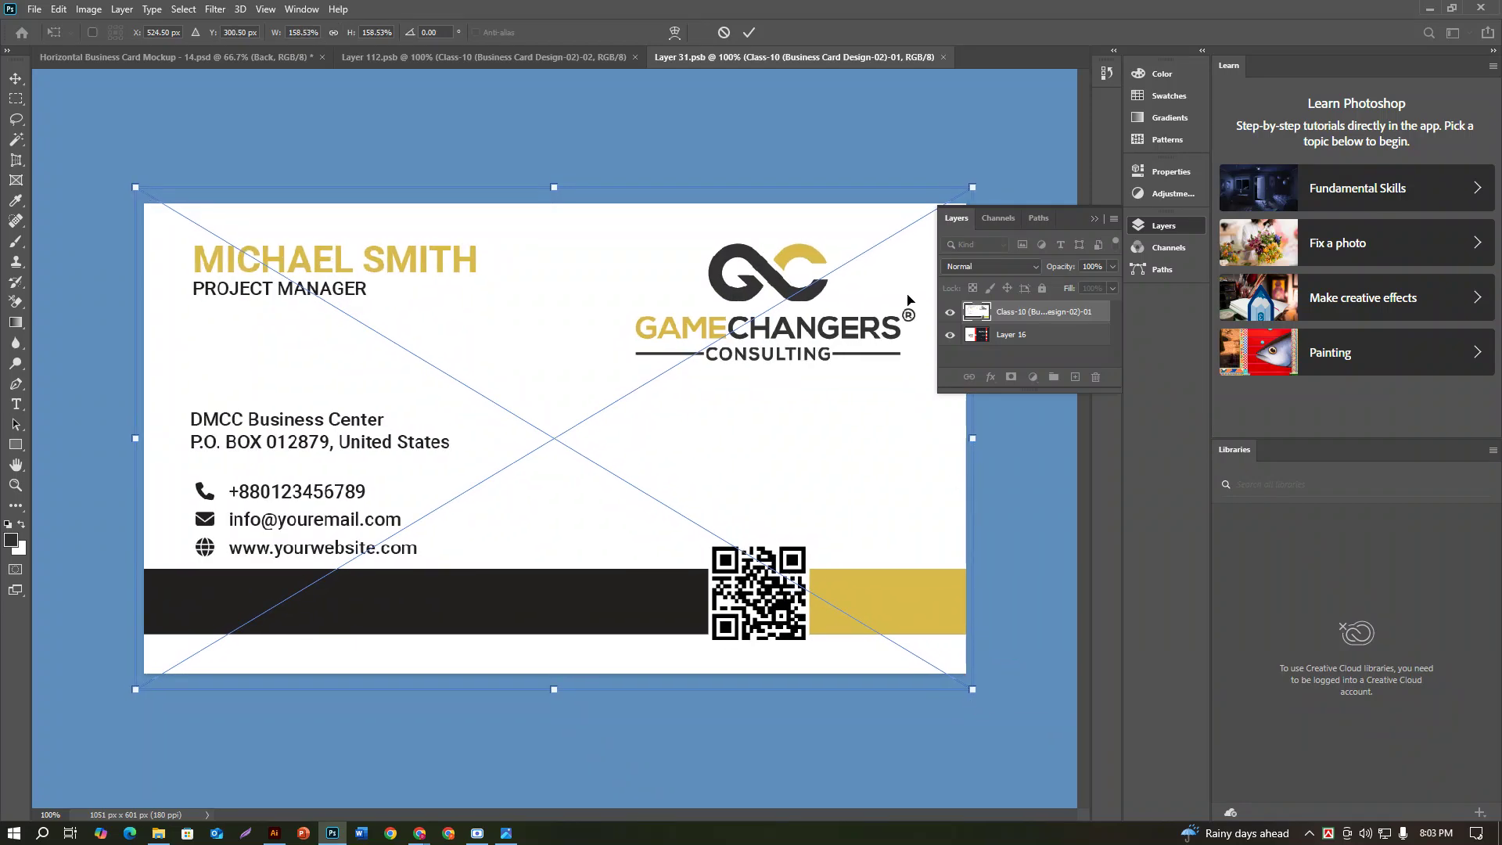
left_click(749, 32)
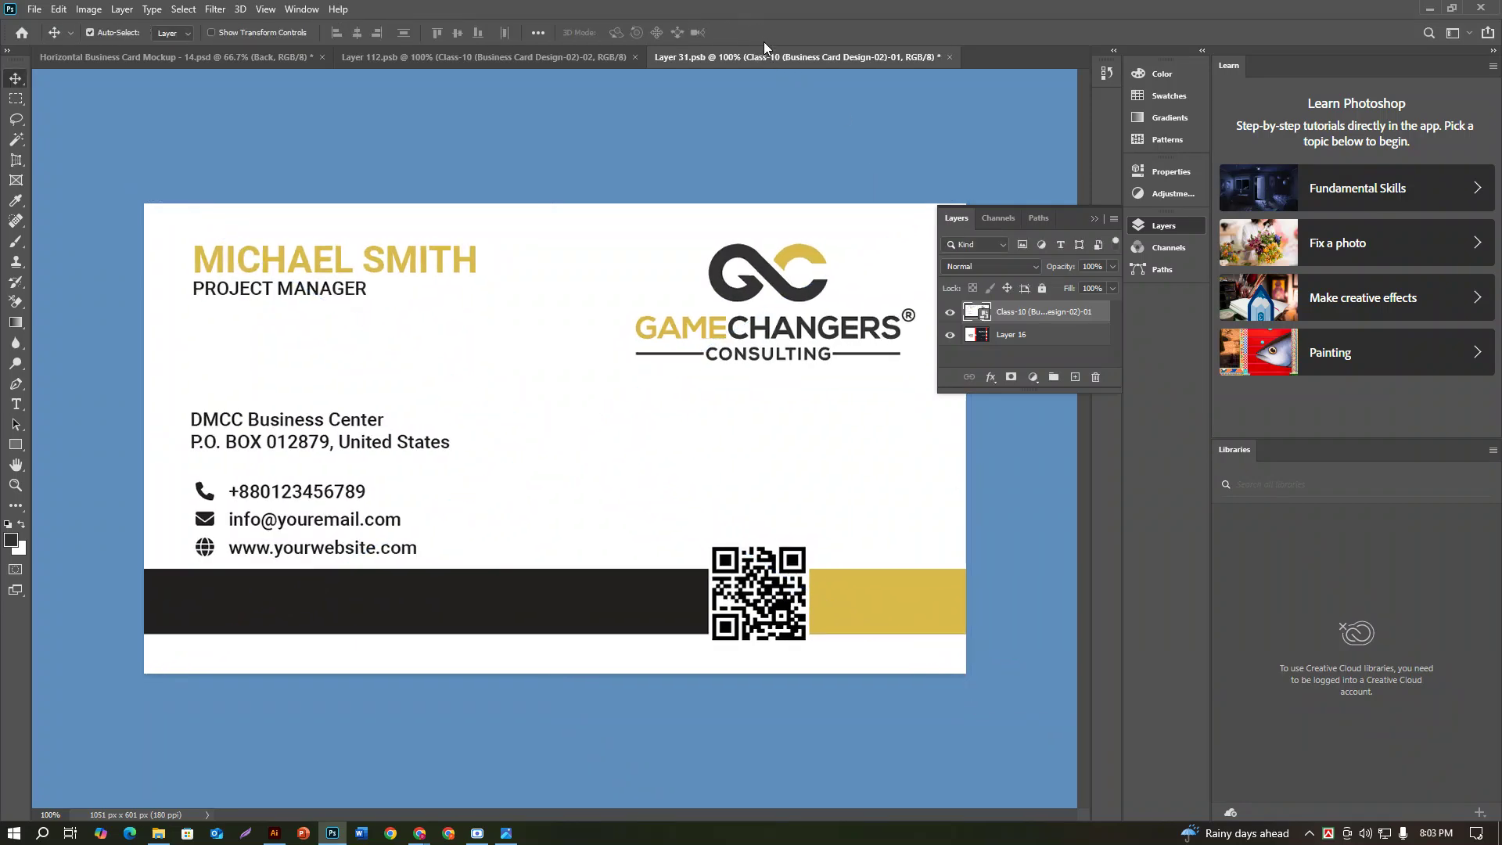
key("ctrl+s")
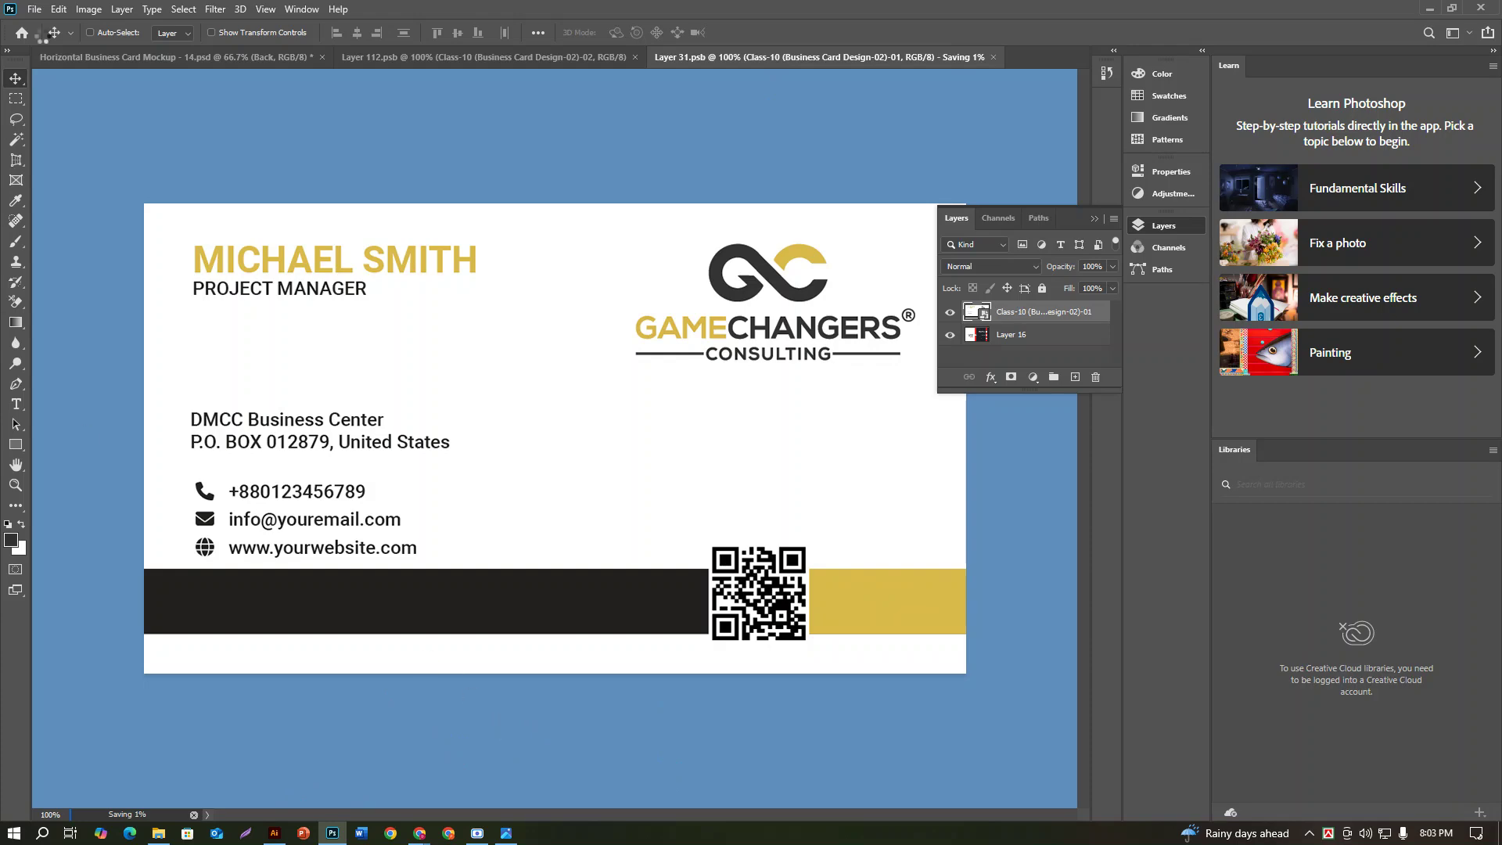
left_click(149, 62)
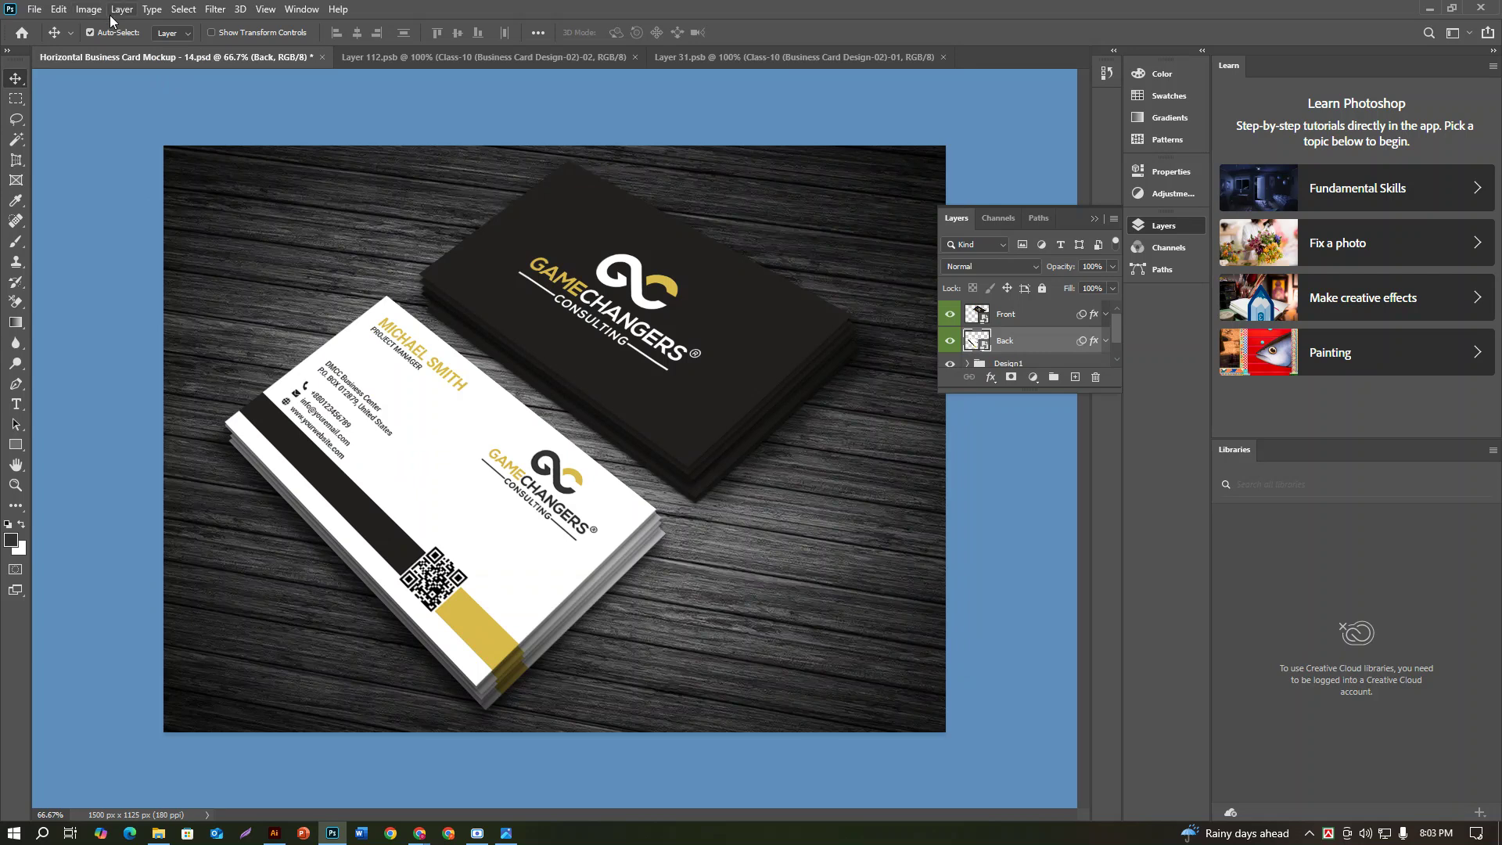
Step: Save the mockup to the computer as a JPEG named B-01 with default quality settings
left_click(37, 9)
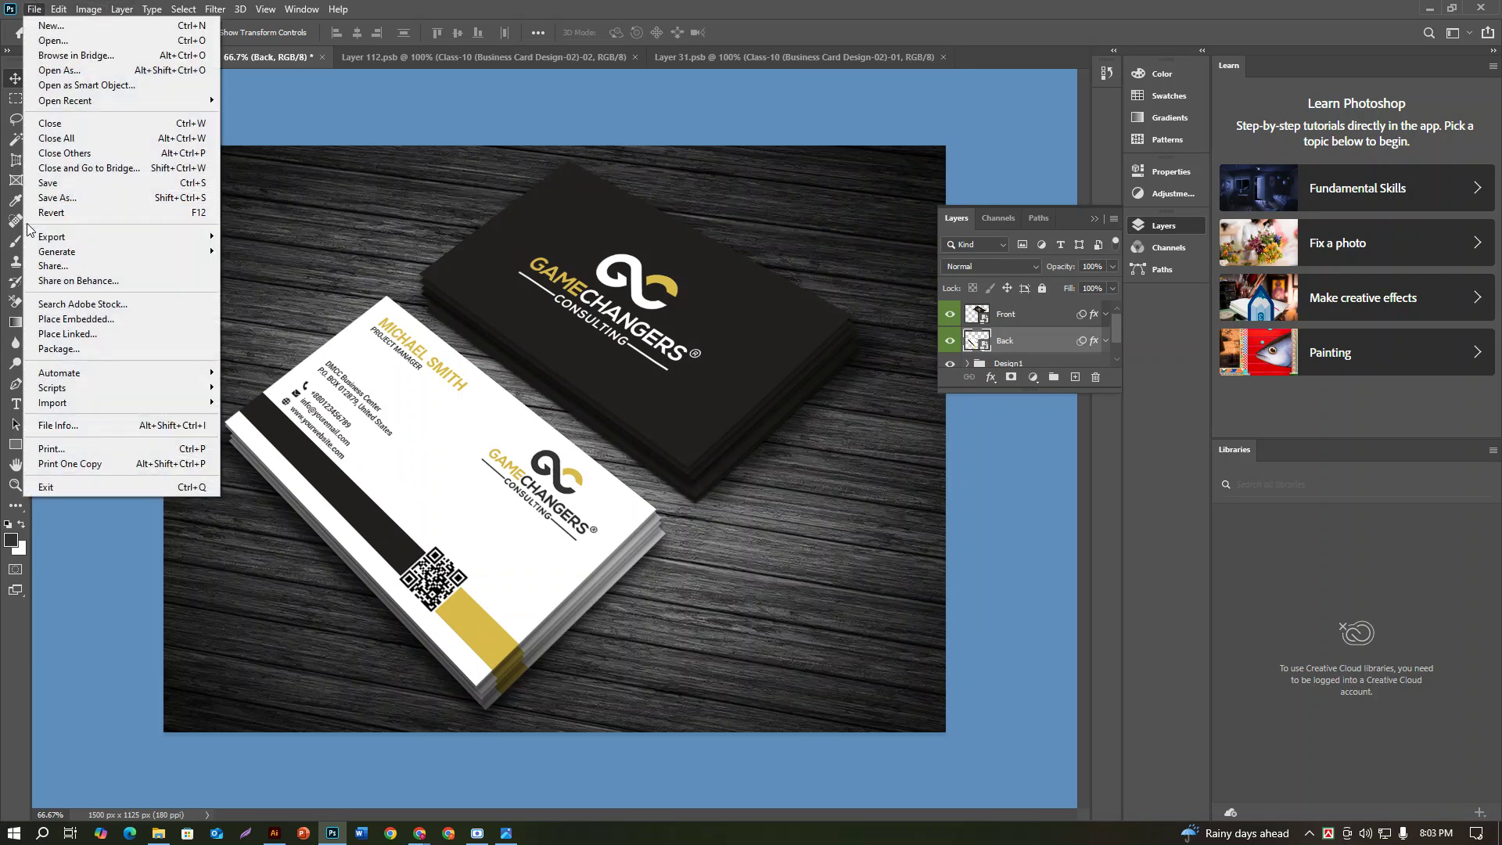
left_click(54, 203)
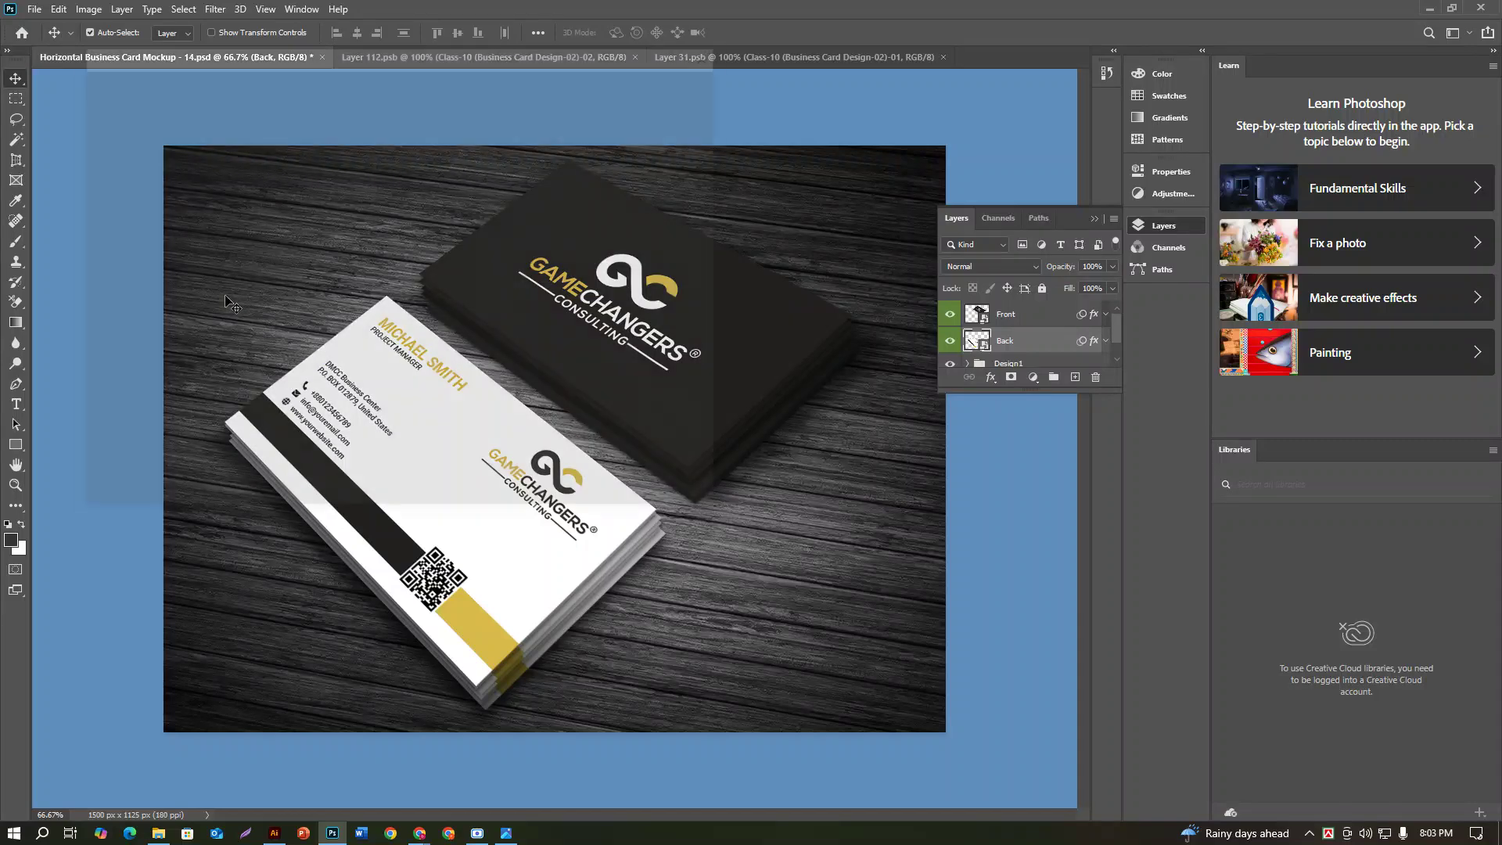
left_click(469, 436)
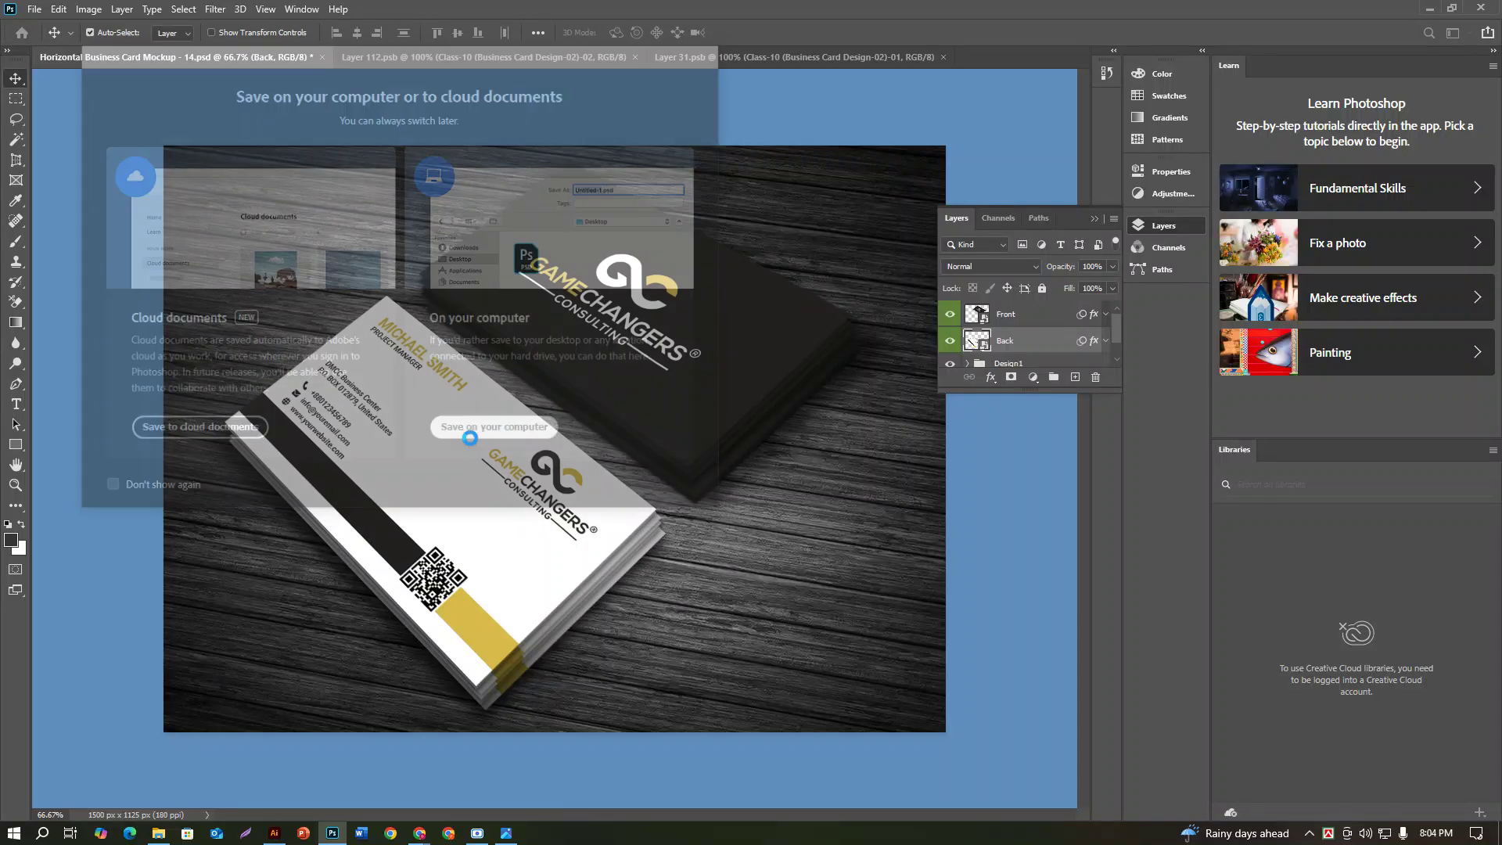
left_click(336, 338)
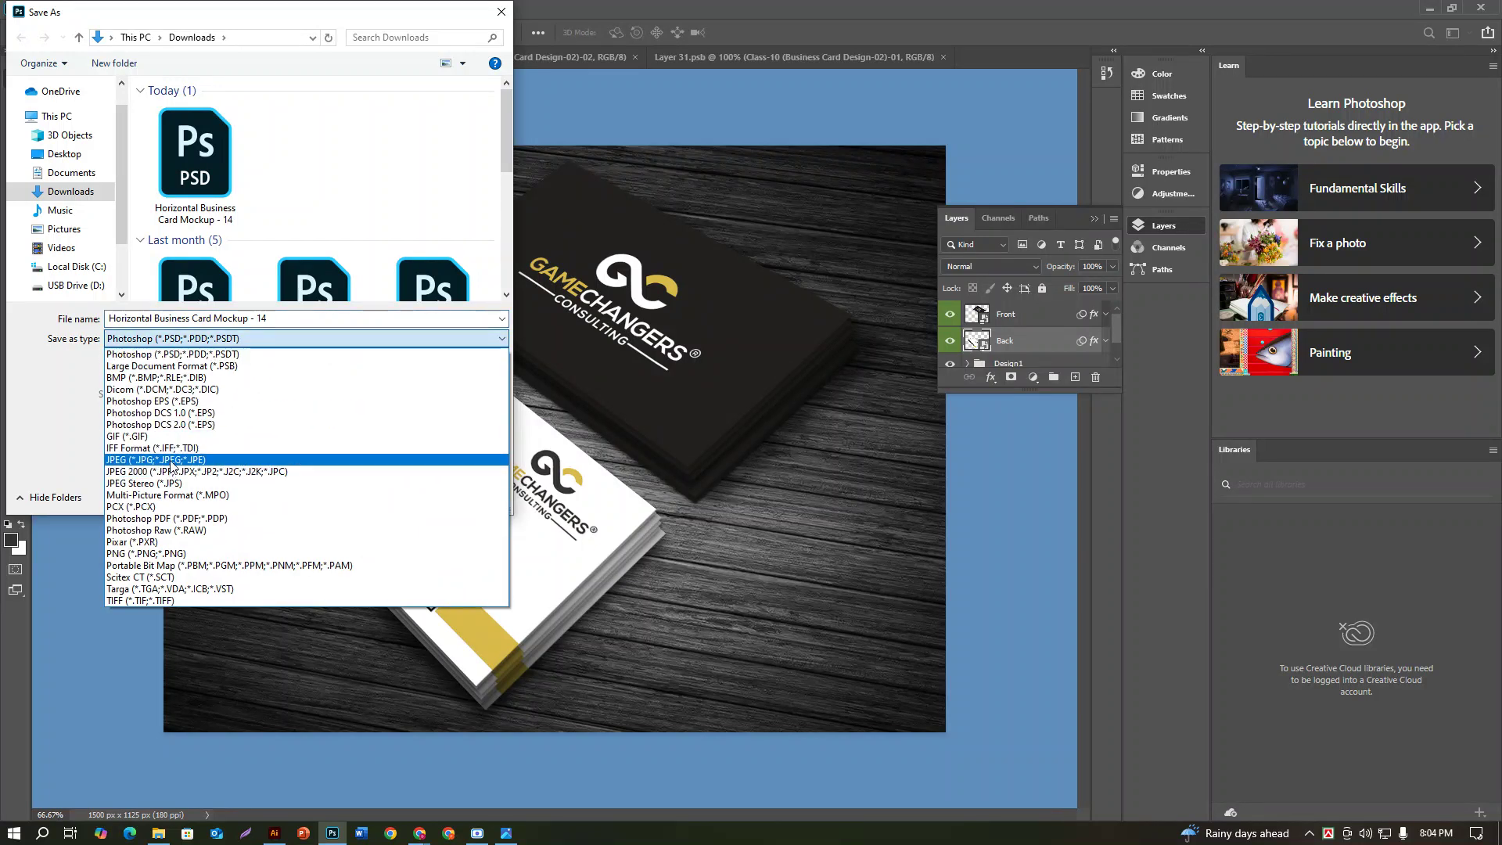
left_click(174, 460)
key("shift+Tab")
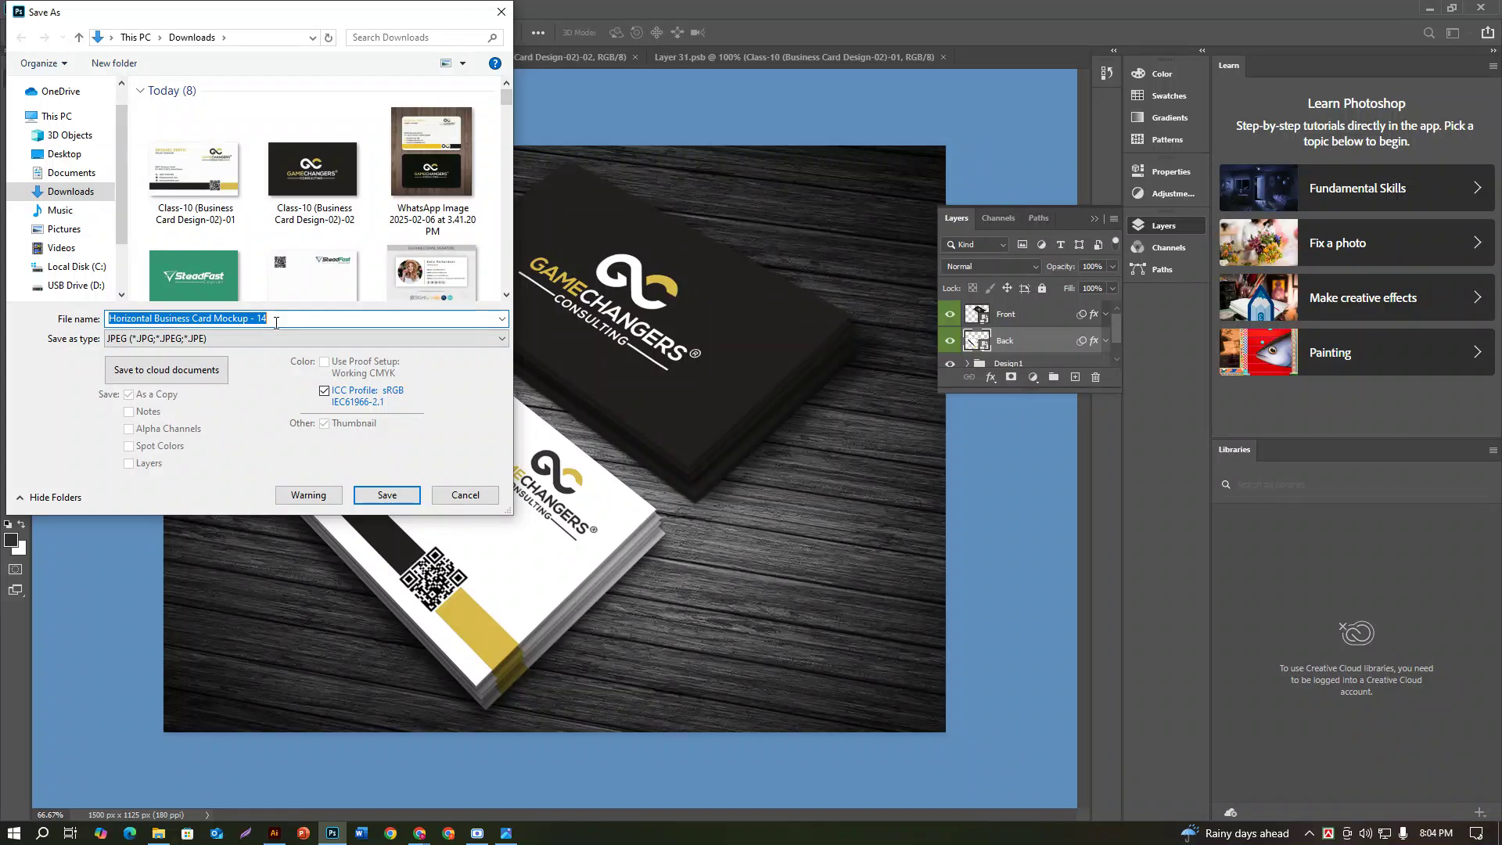
type("B uso")
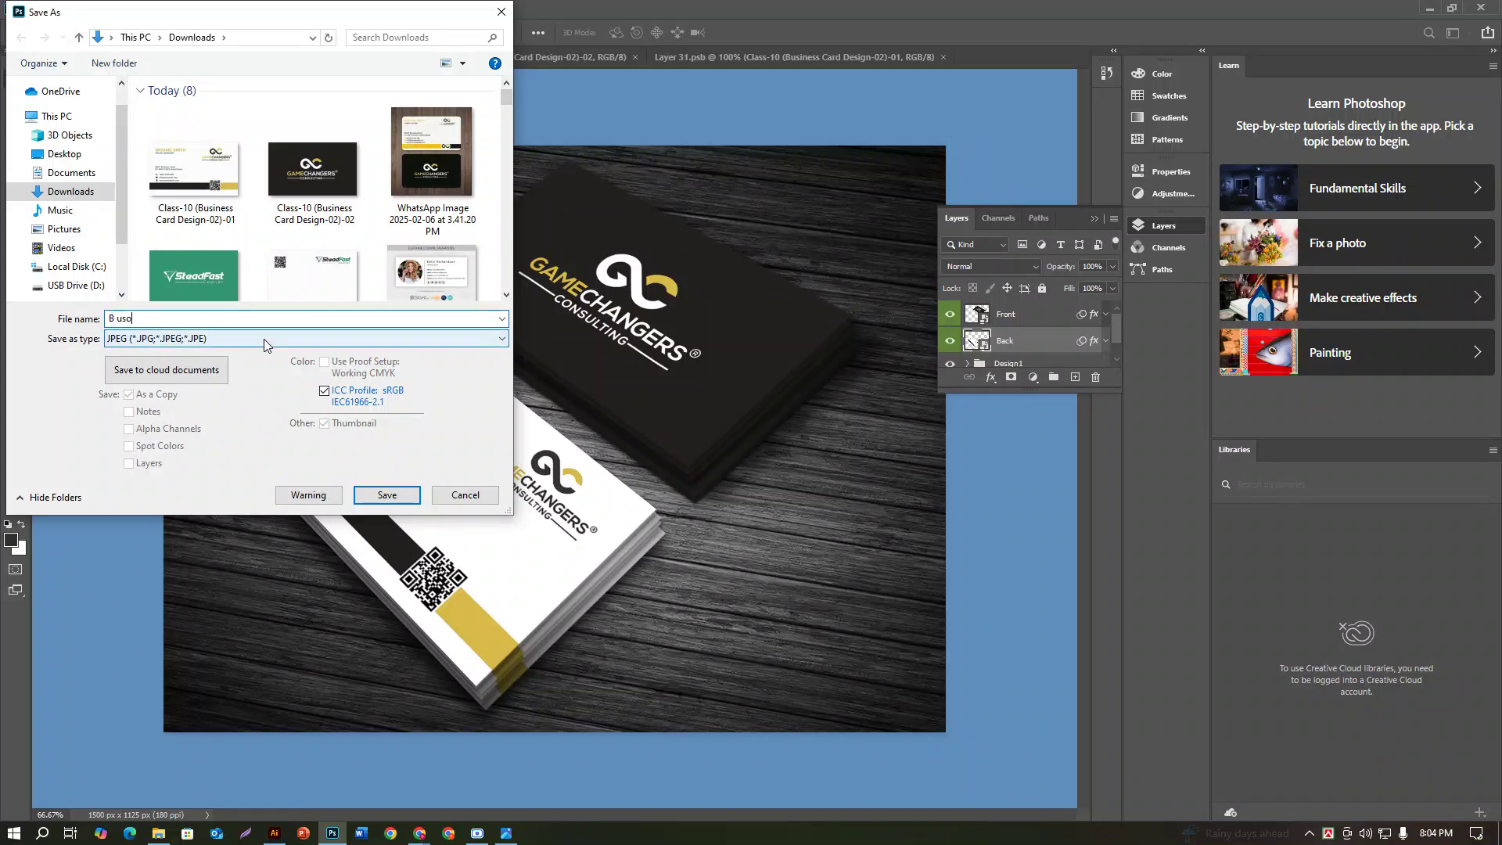
key("BackSpace")
key("BackSpace")
key("BackSpace")
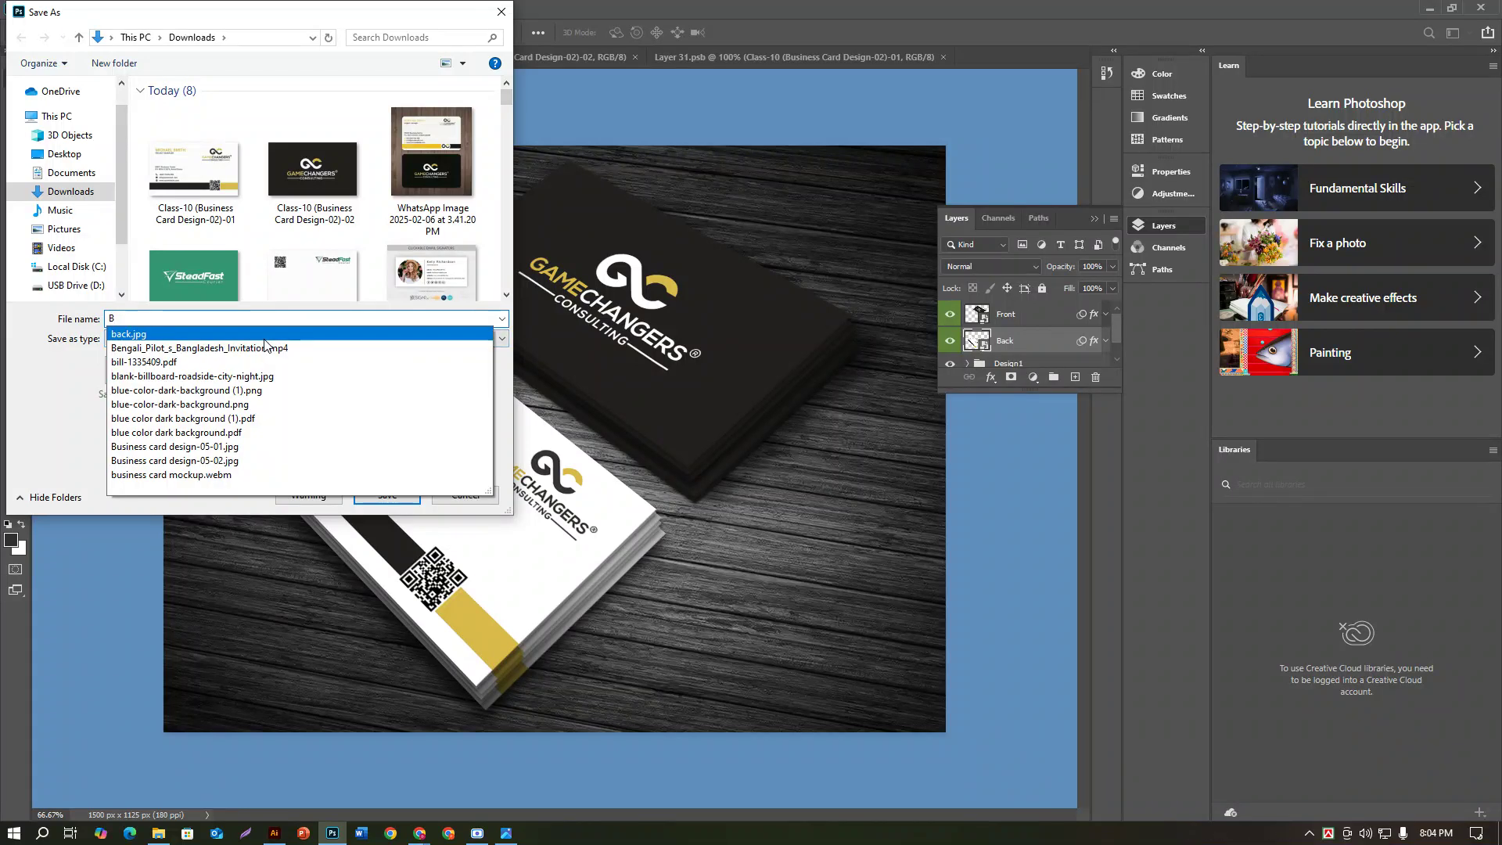
type("-01")
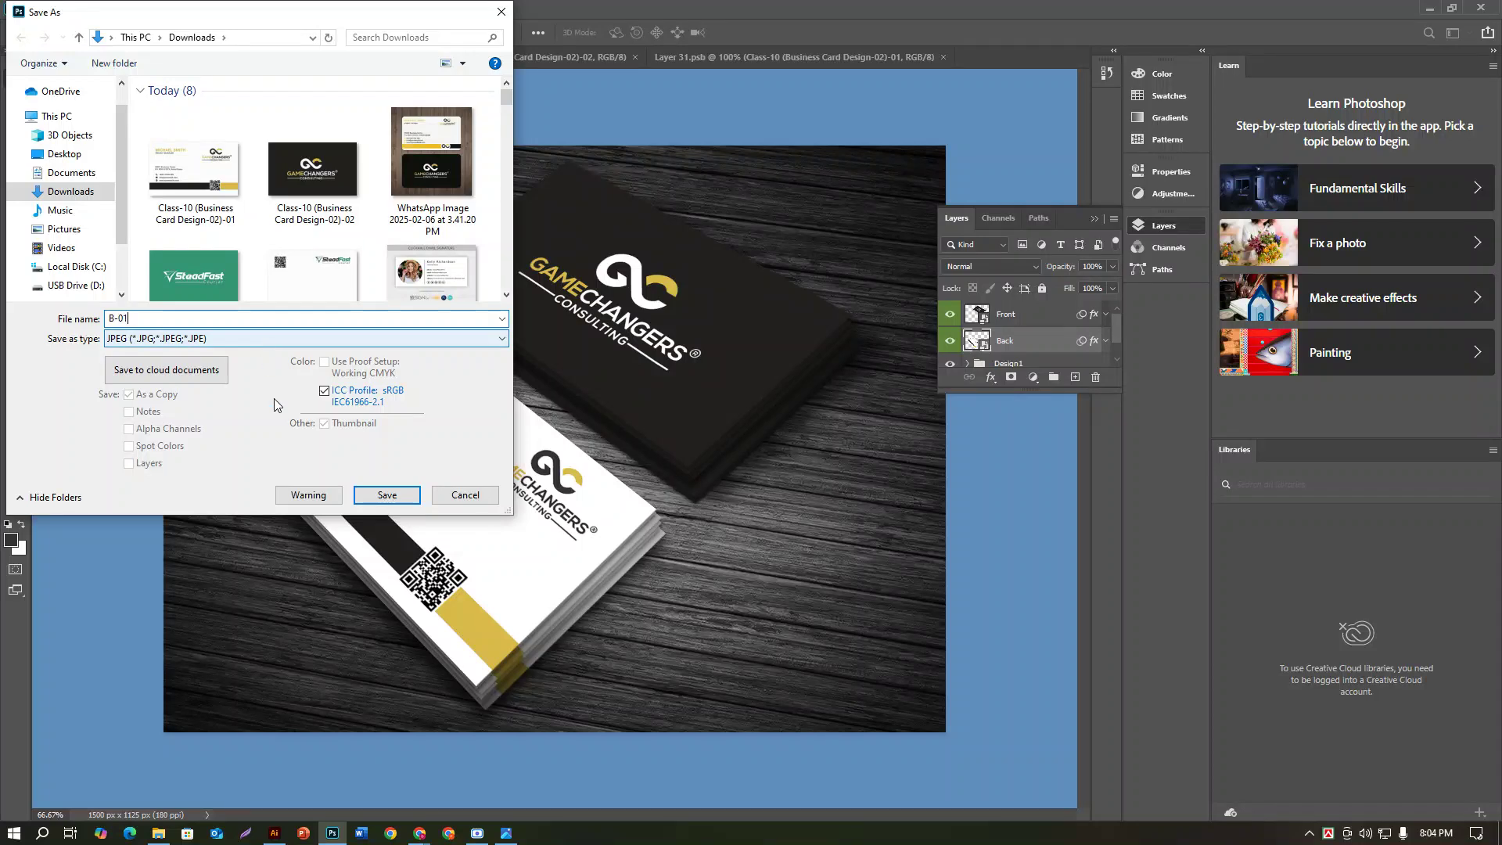
left_click(387, 494)
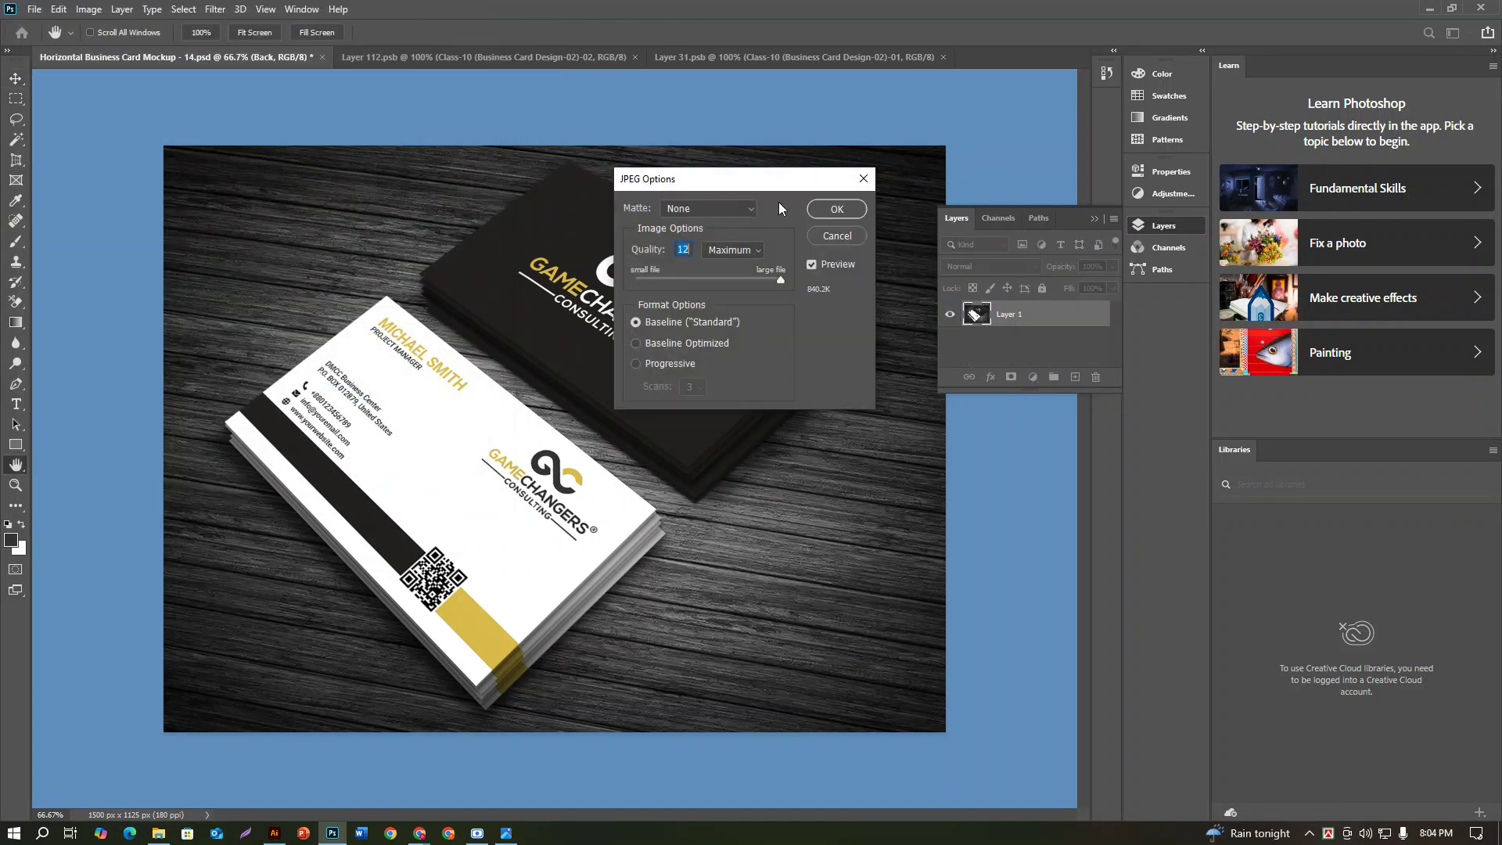
left_click(824, 221)
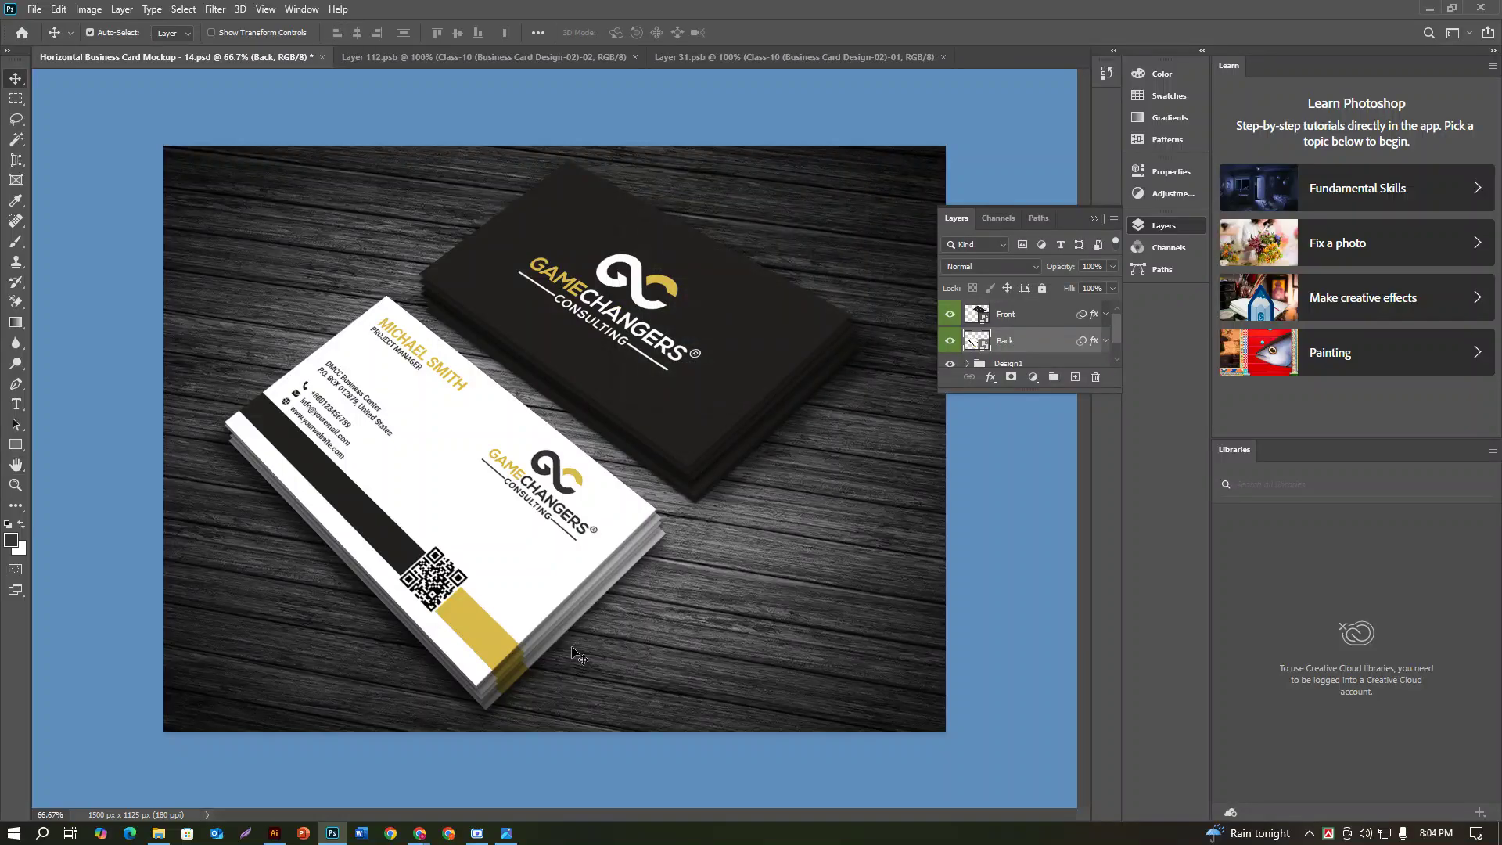
left_click(161, 833)
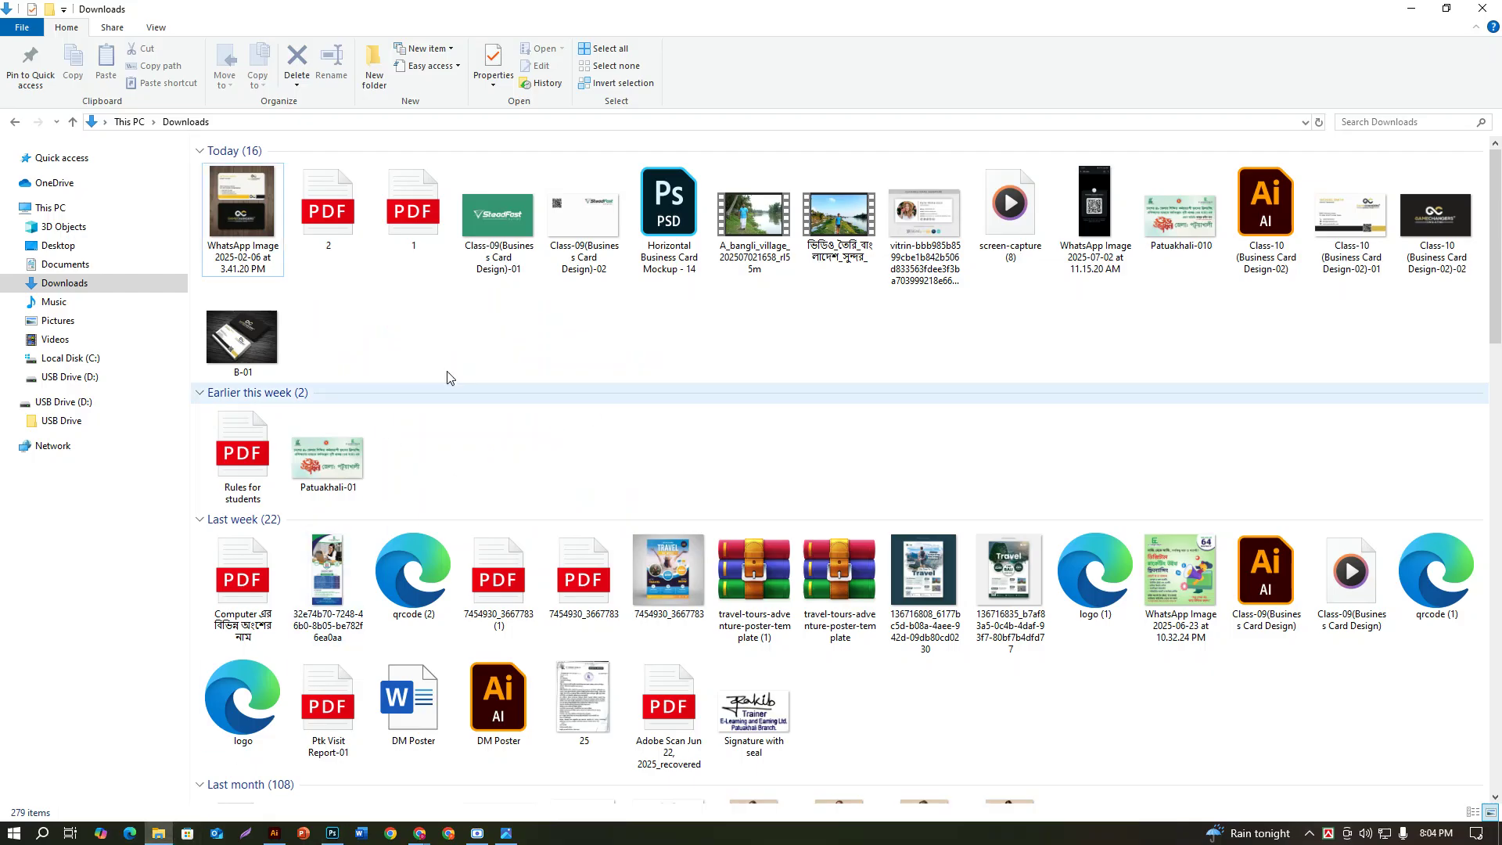
Step: Select the new B-01 mockup image in the Downloads folder
left_click(254, 352)
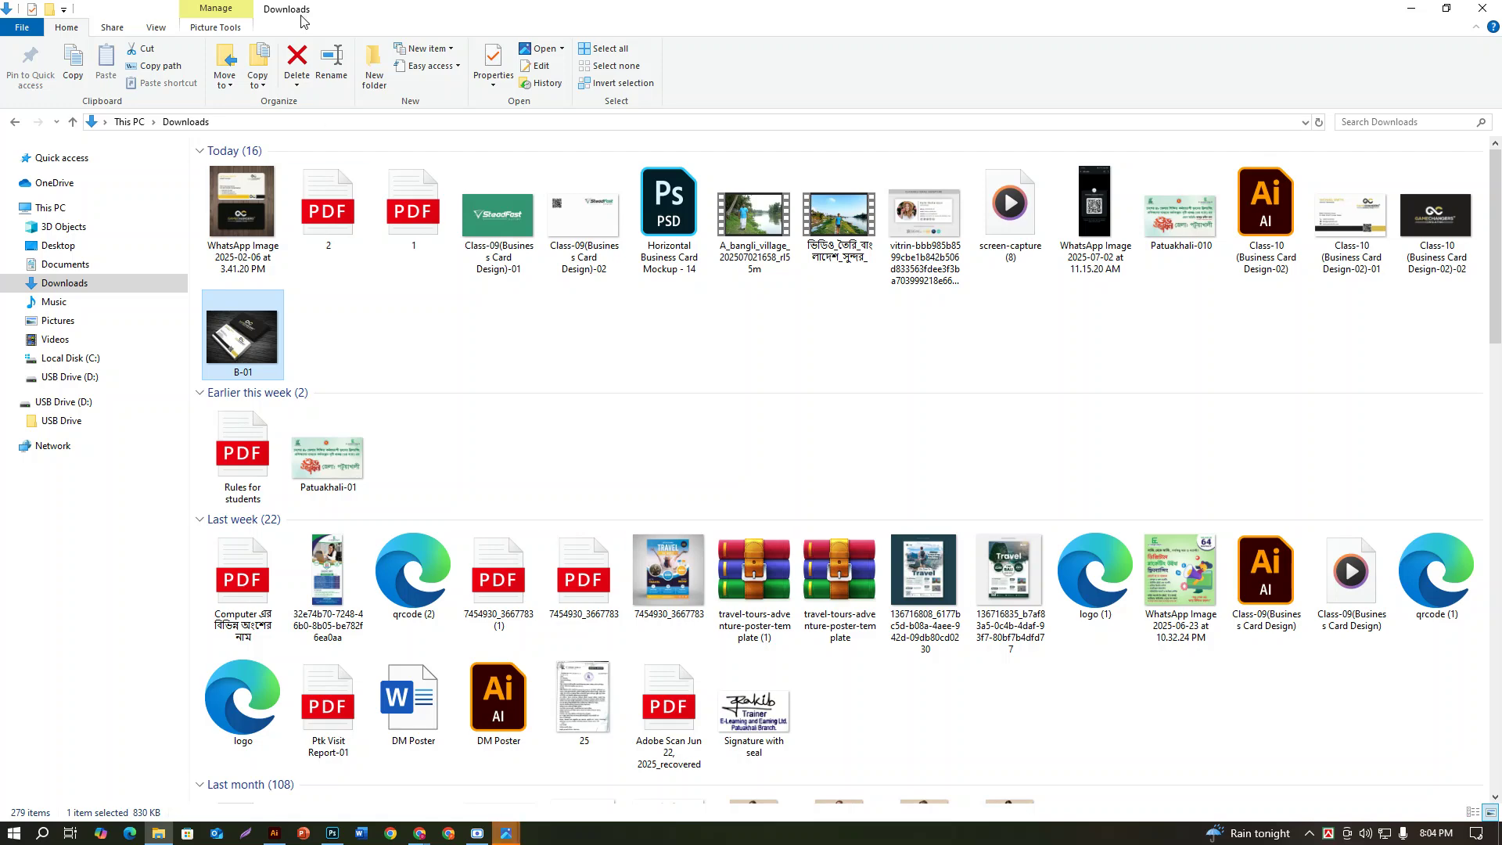
mouse_move(506, 833)
left_click(627, 794)
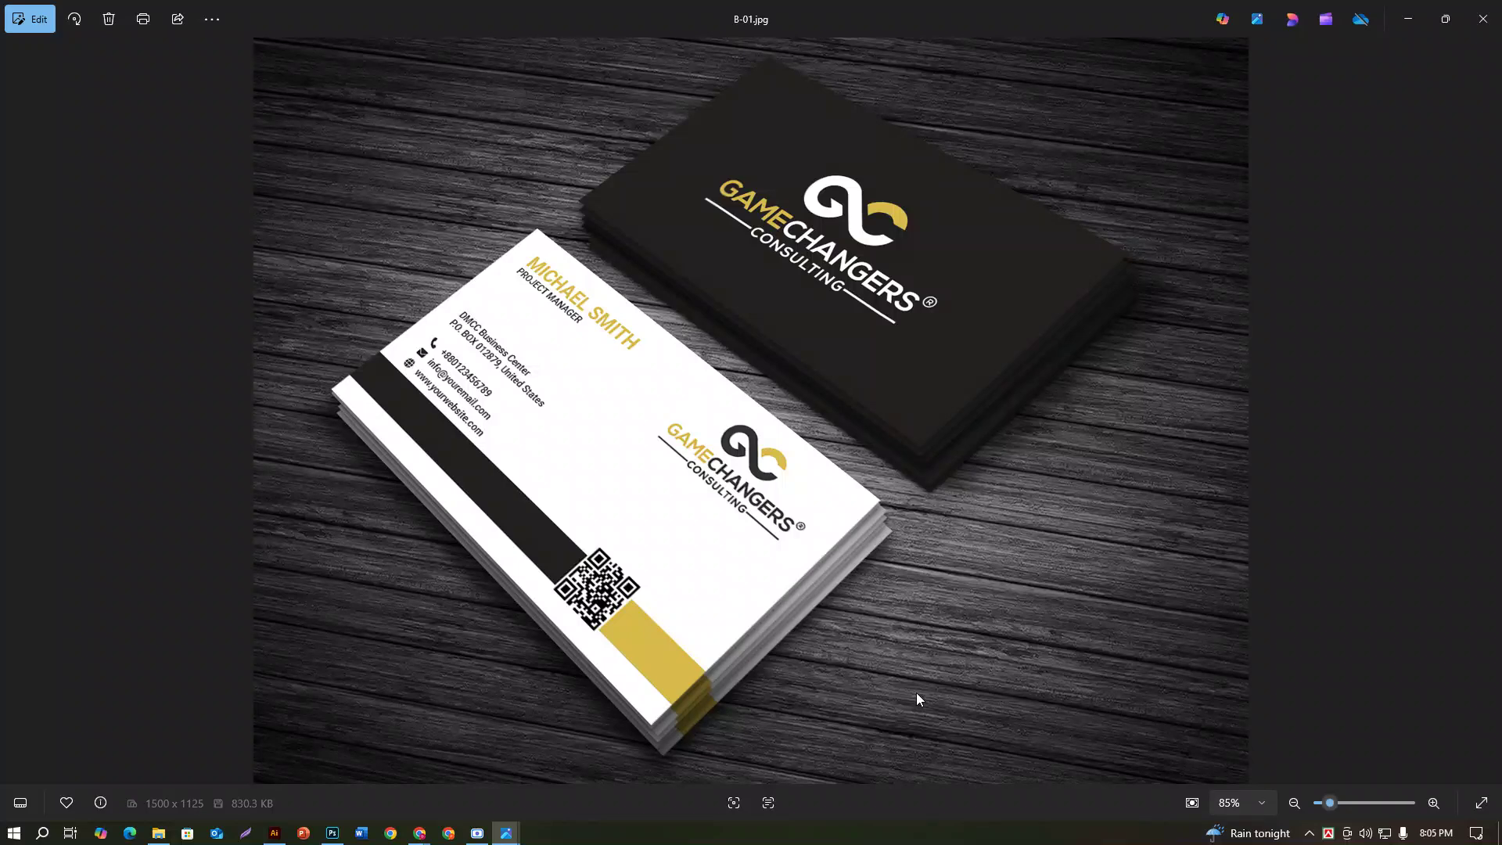
left_click(1407, 20)
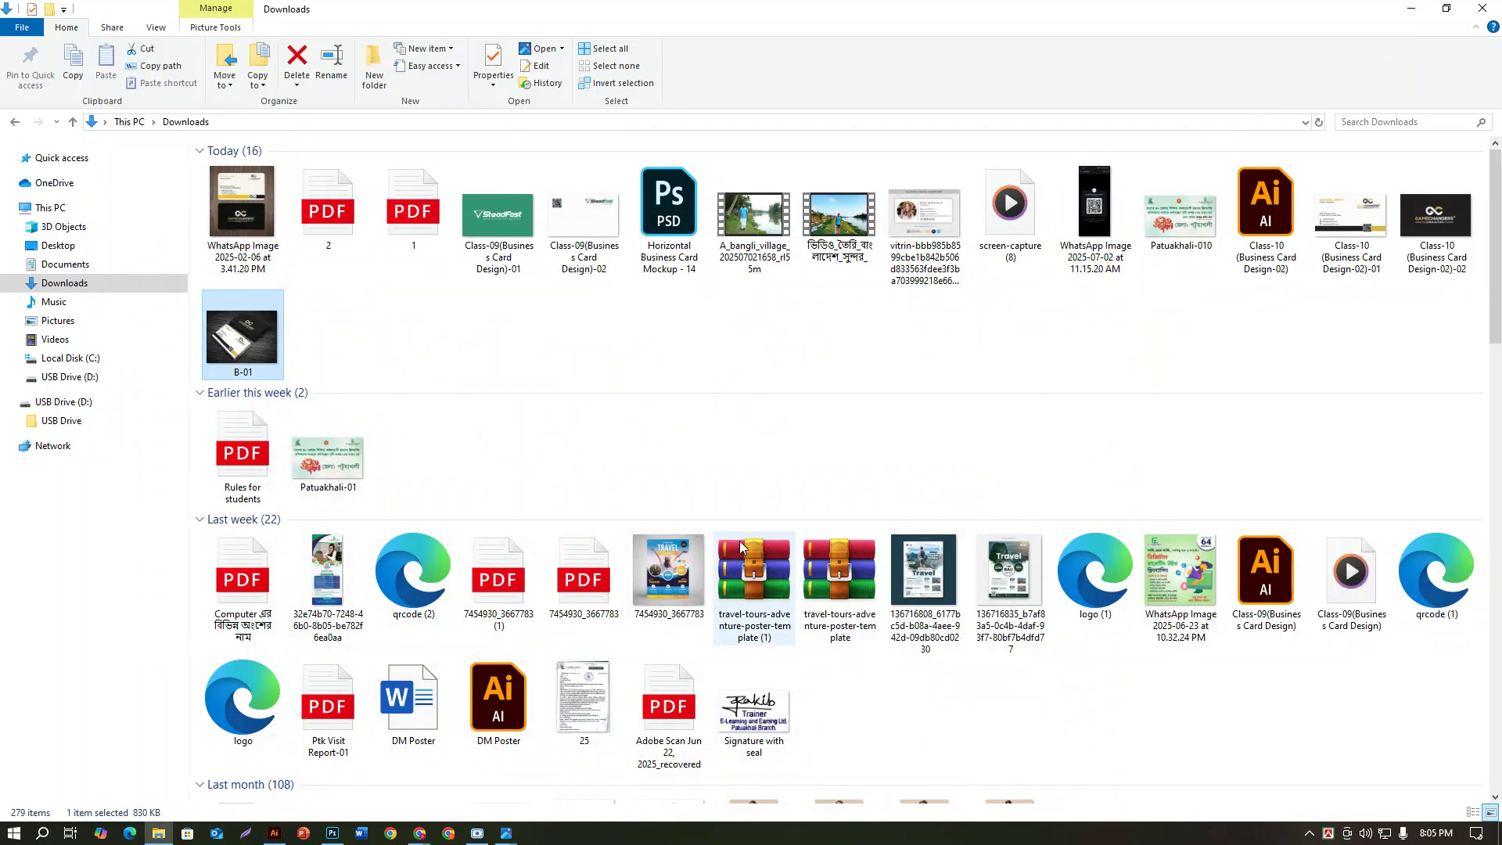
left_click(477, 833)
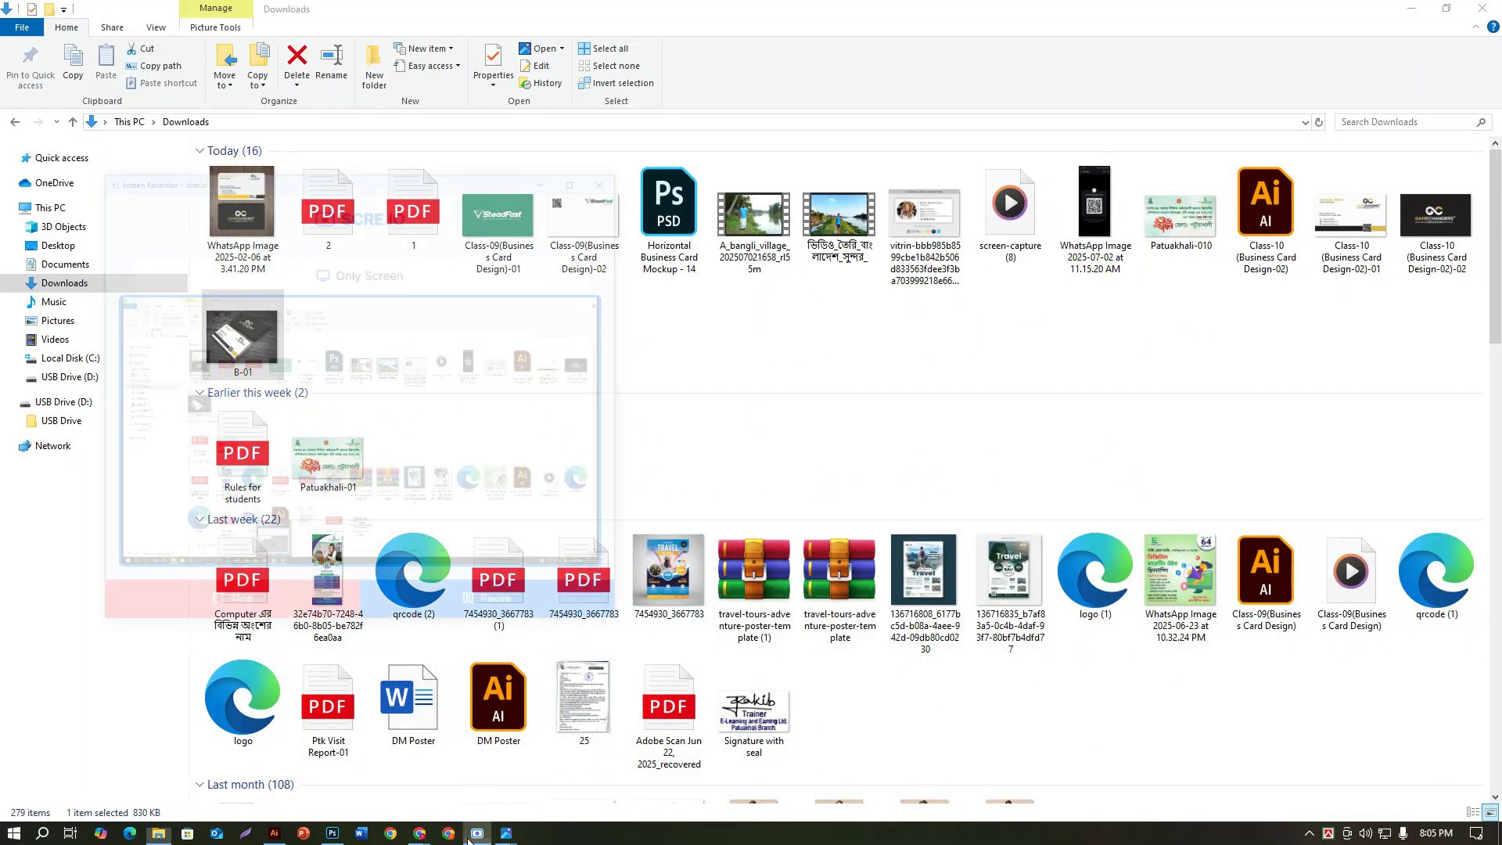